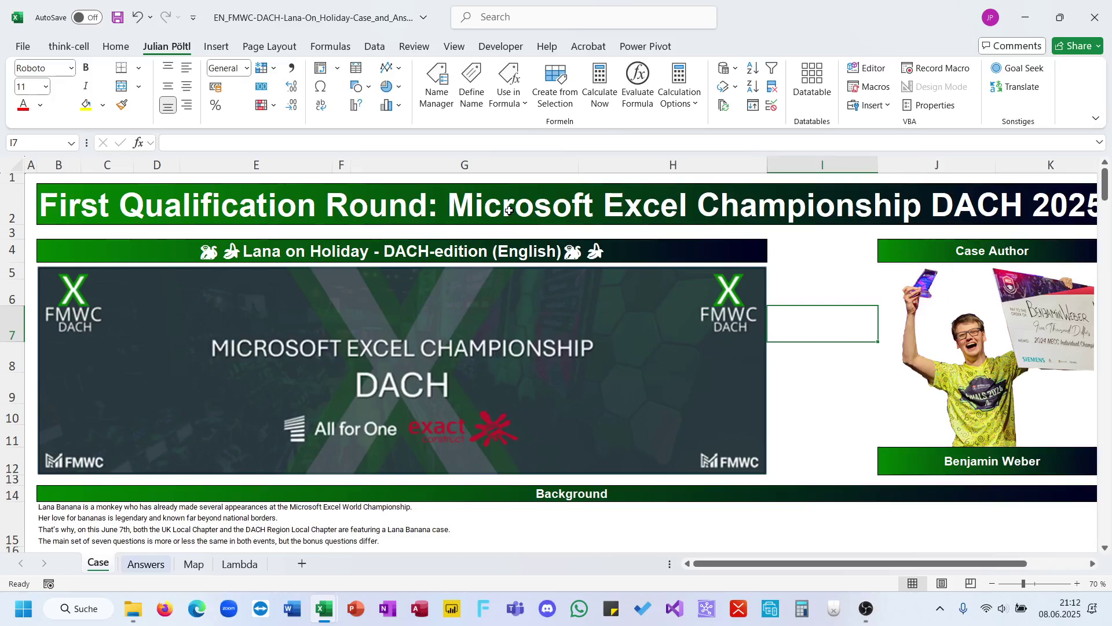
Look over the case's title, background, introduction and bonus questions, and glance at the Lambda and Answers worksheets
scroll(508, 210, right, 5)
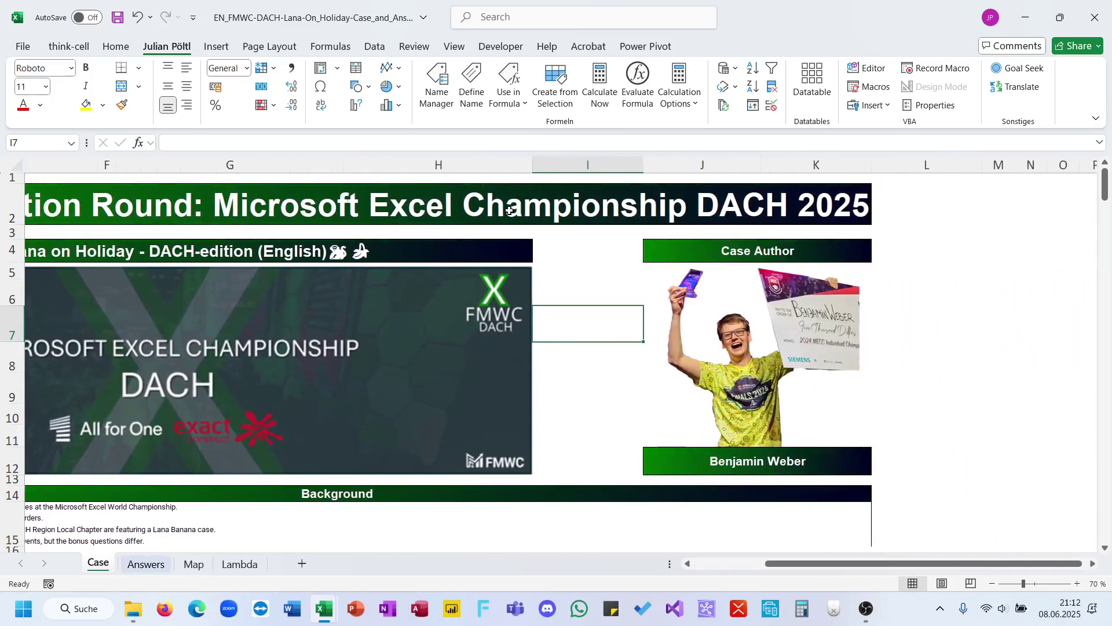
scroll(509, 210, left, 5)
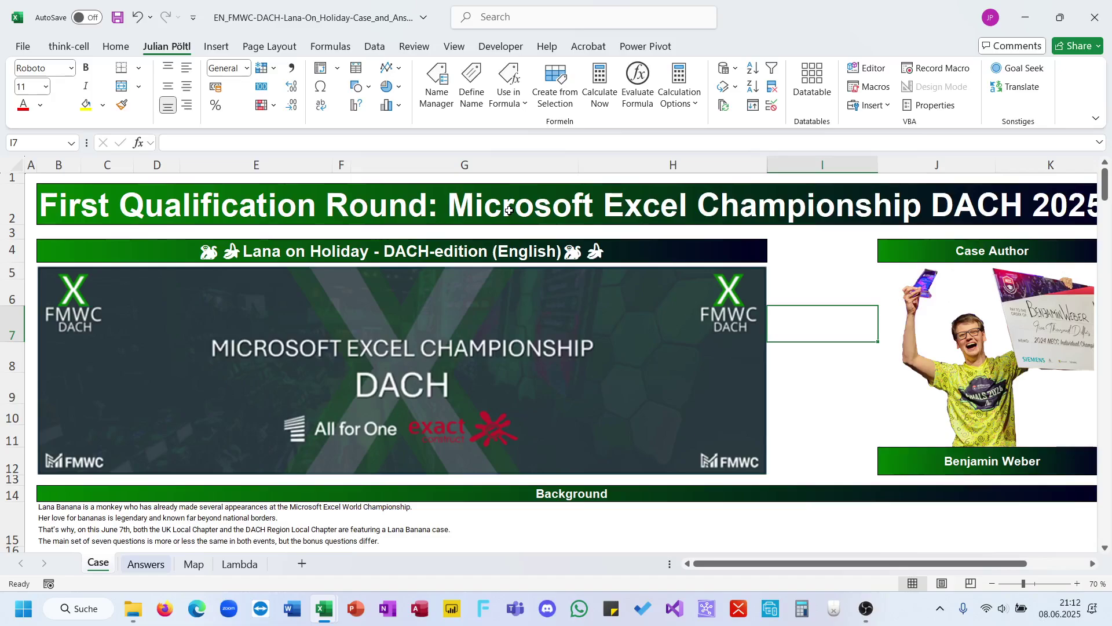
scroll(508, 210, down, 5)
scroll(509, 210, up, 3)
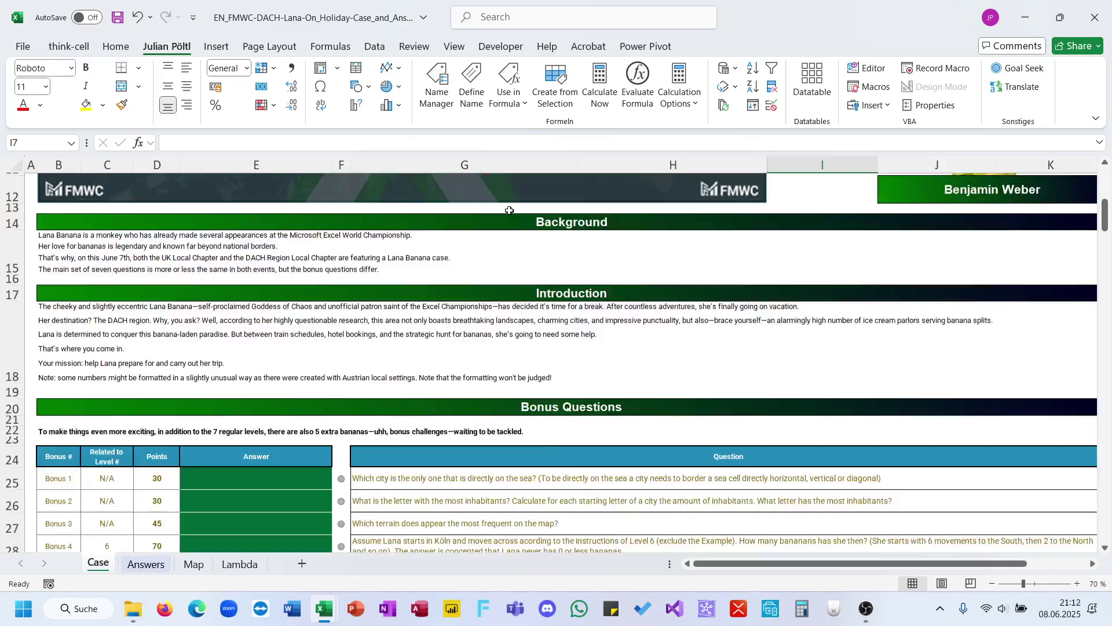
scroll(509, 211, up, 3)
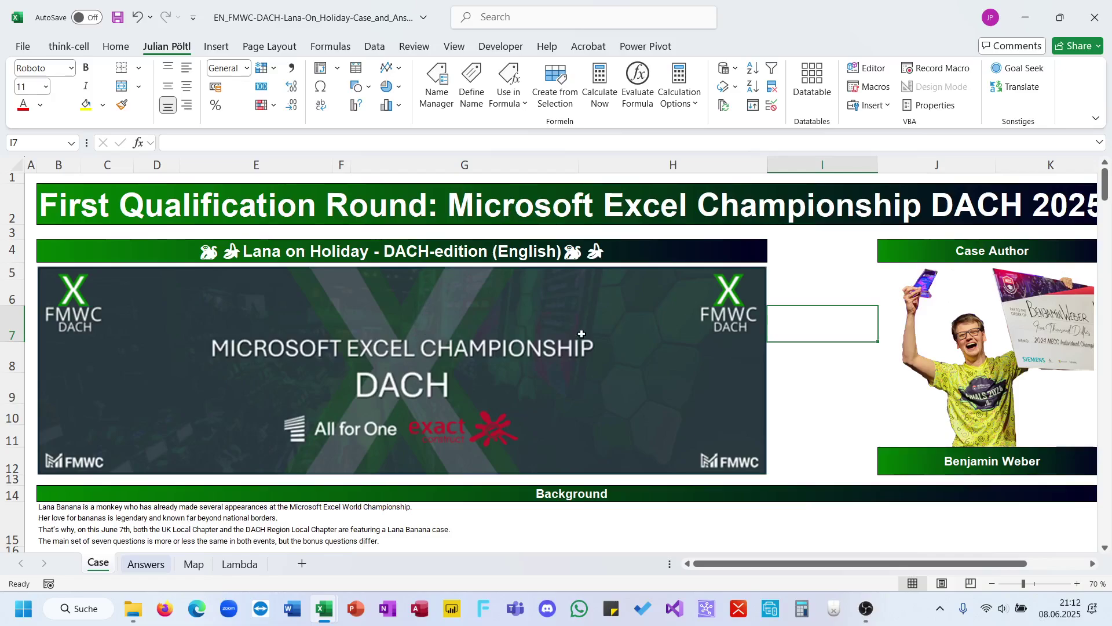
scroll(581, 333, down, 3)
click(239, 563)
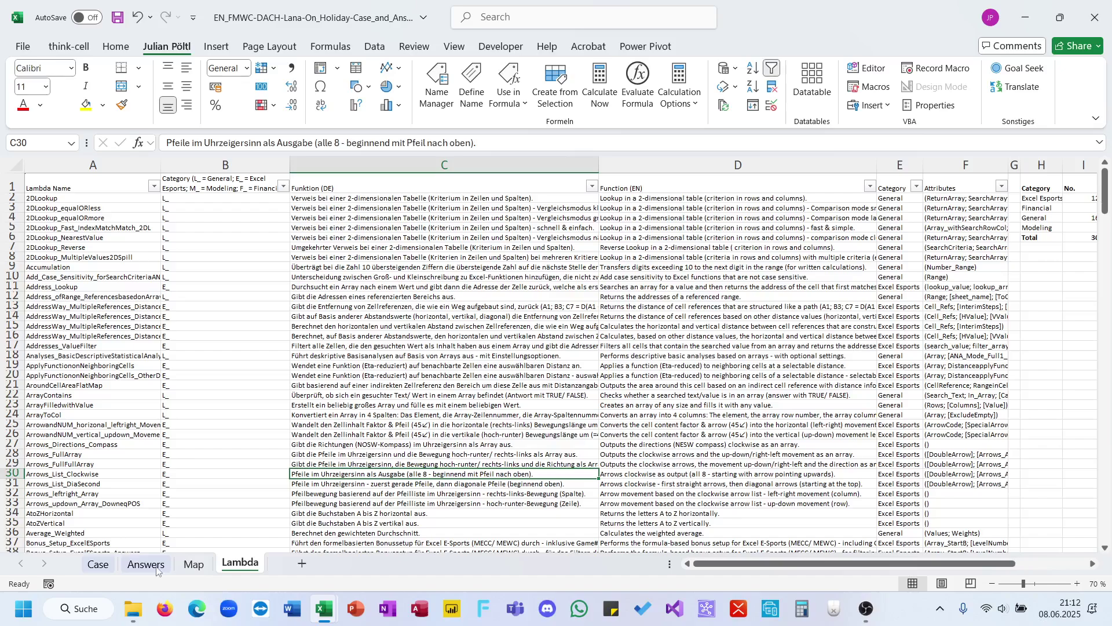
click(131, 564)
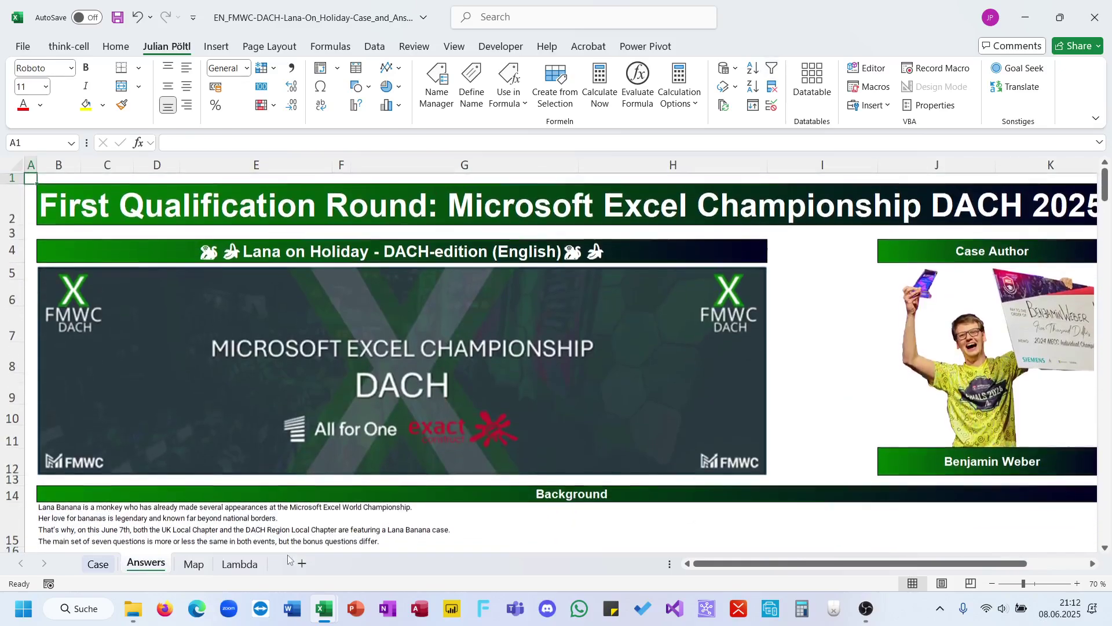
click(98, 564)
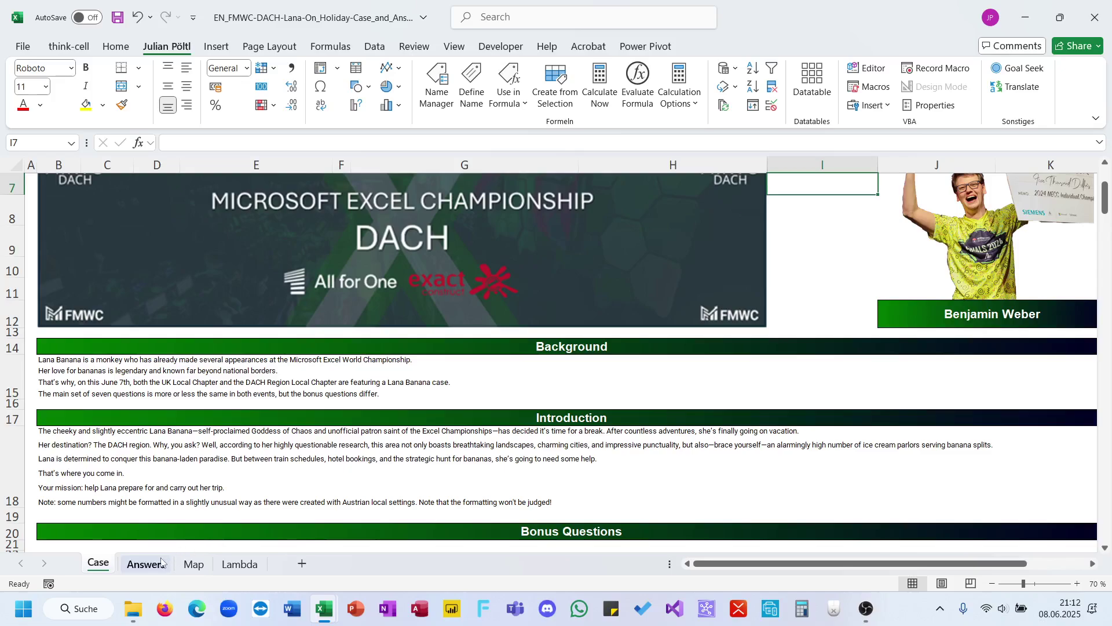
Convert the terrain cost list AR1:AT12 on the Map worksheet into a table with headers and name it Ter
click(193, 563)
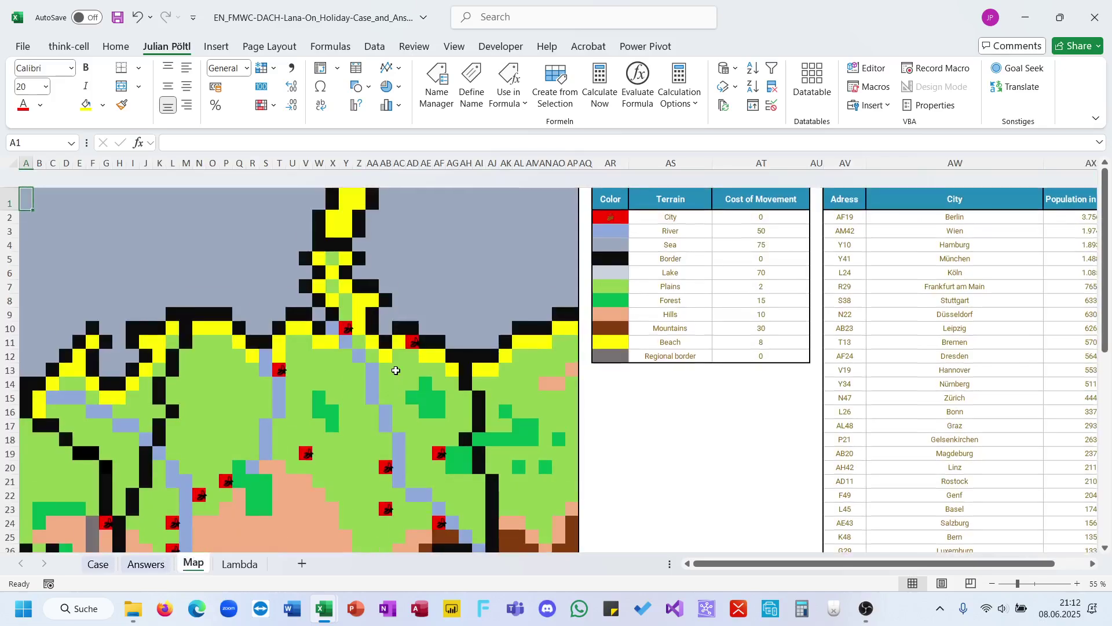
click(605, 174)
drag(605, 174, 809, 342)
key(ctrl+t)
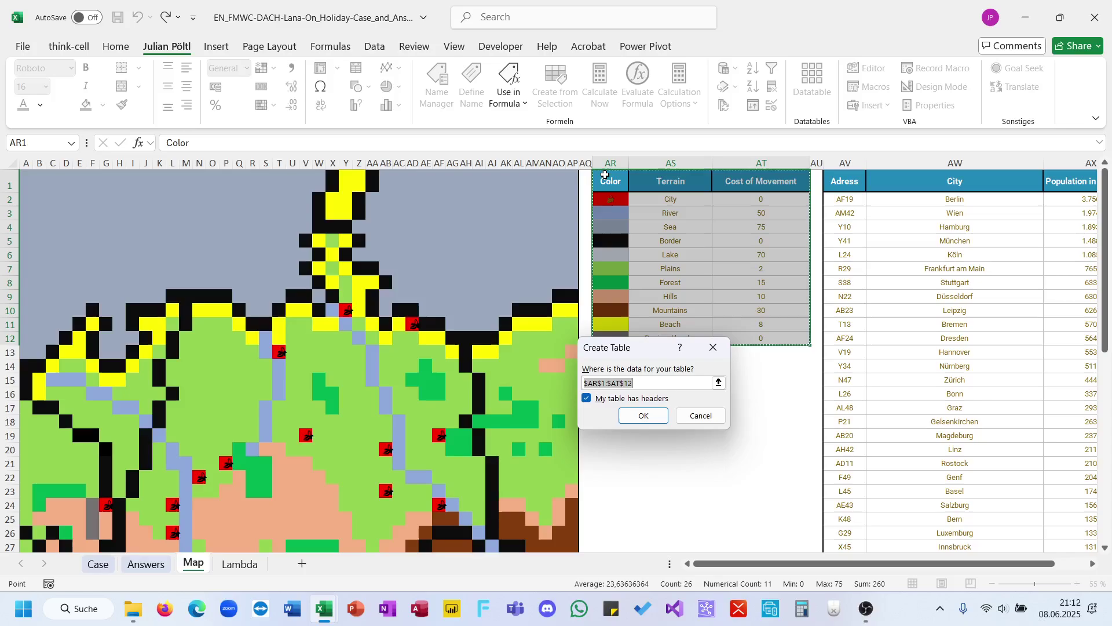
key(Return)
click(55, 86)
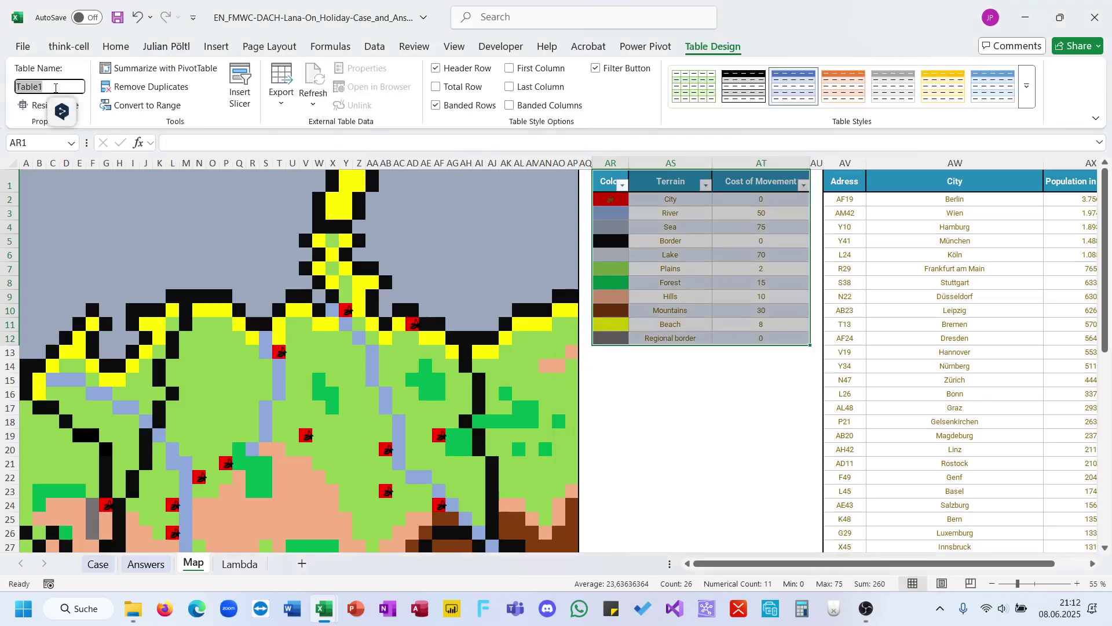
text(Ter)
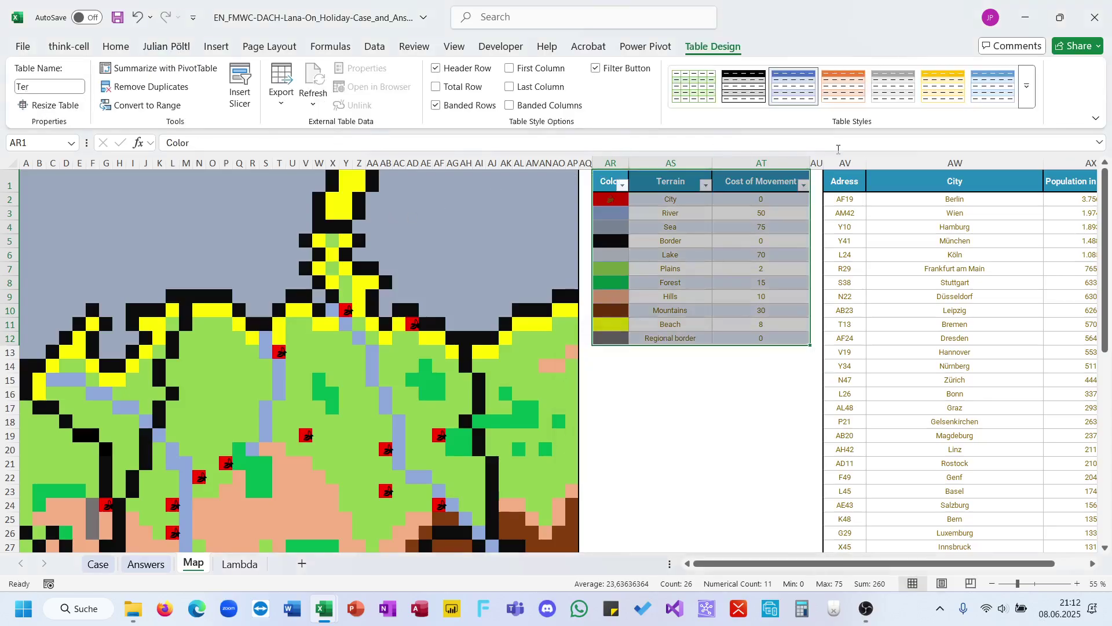
Convert the address, city and population list on the Map worksheet into a table with headers and name it Geo
click(841, 176)
key(ctrl+shift+Right)
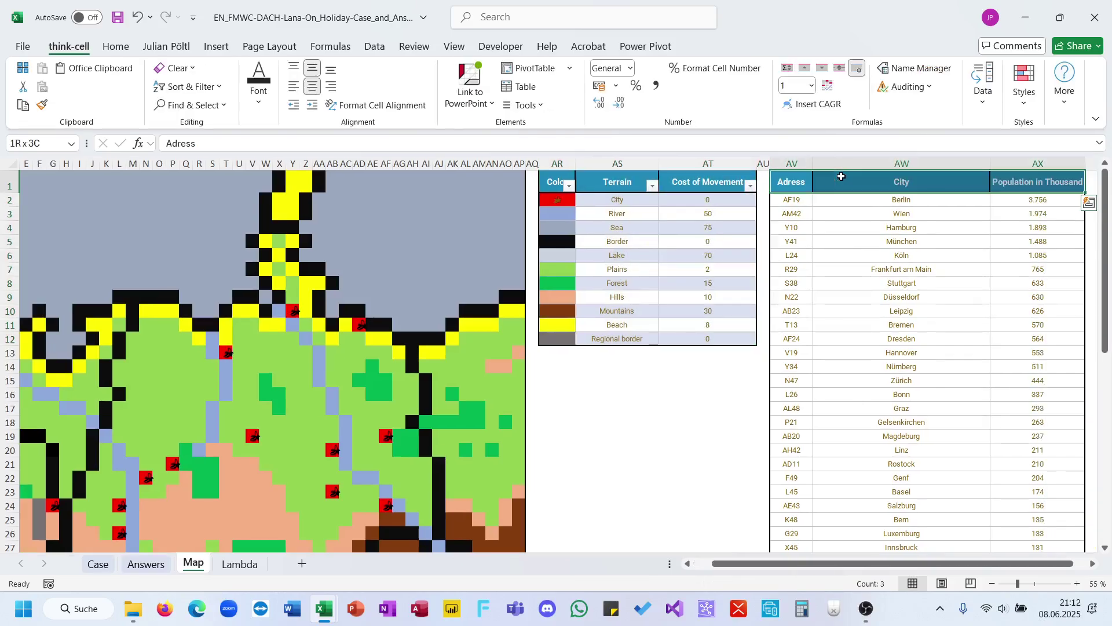
key(ctrl+shift+Down)
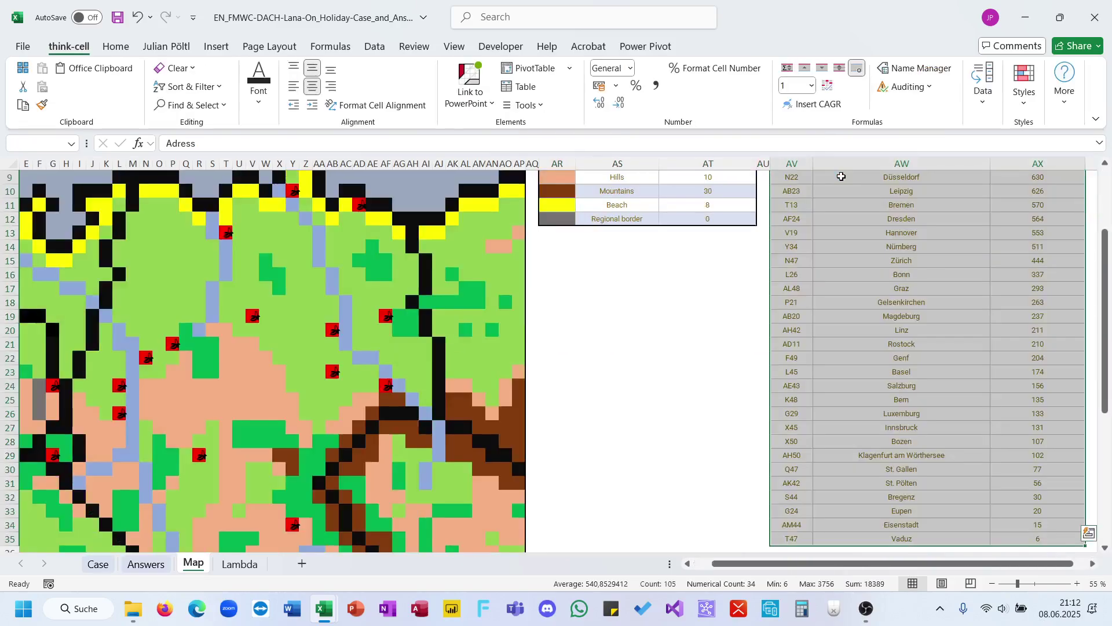
key(ctrl+t)
key(Return)
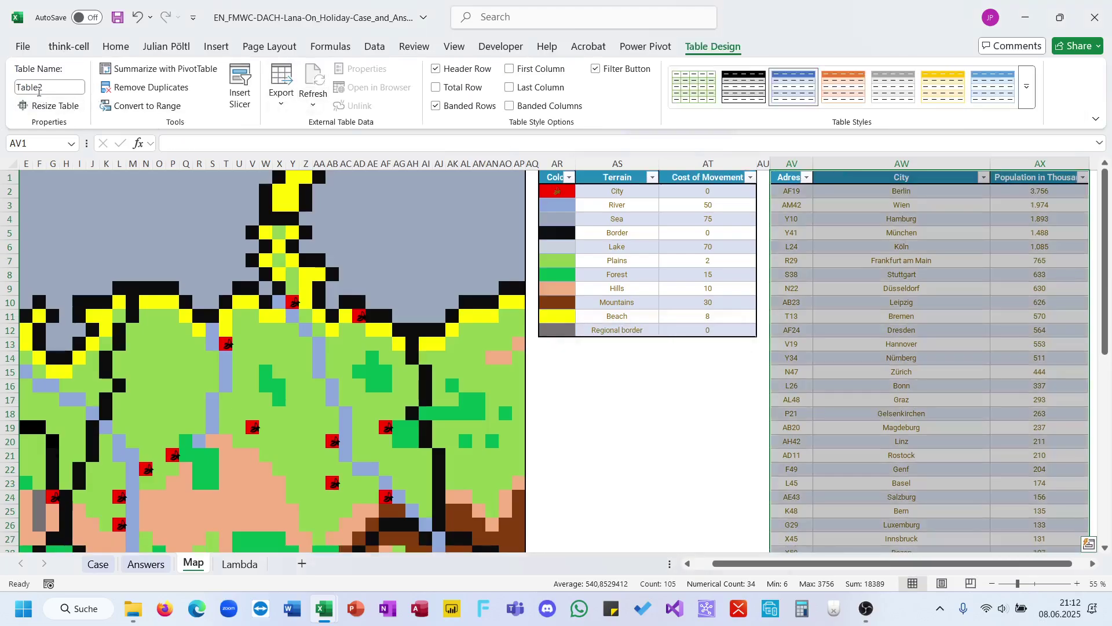
click(38, 91)
text(Geo)
key(Return)
click(636, 372)
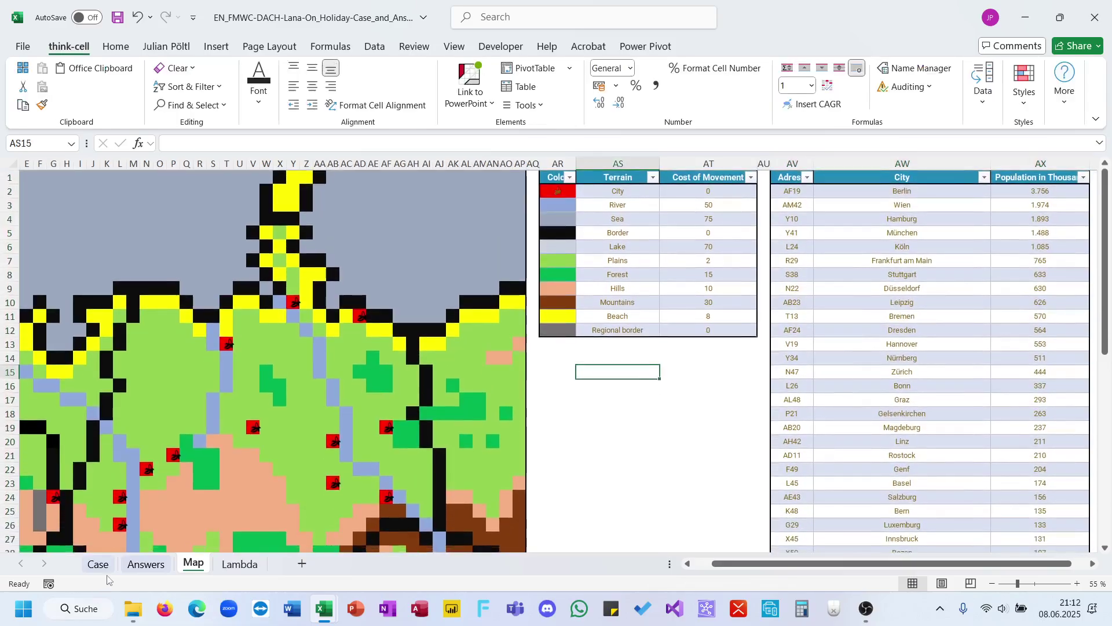
Start an XLOOKUP in E44 of the Case worksheet, the first Level 1 answer, looking up G44 in Geo[City]
click(99, 565)
scroll(384, 446, down, 6)
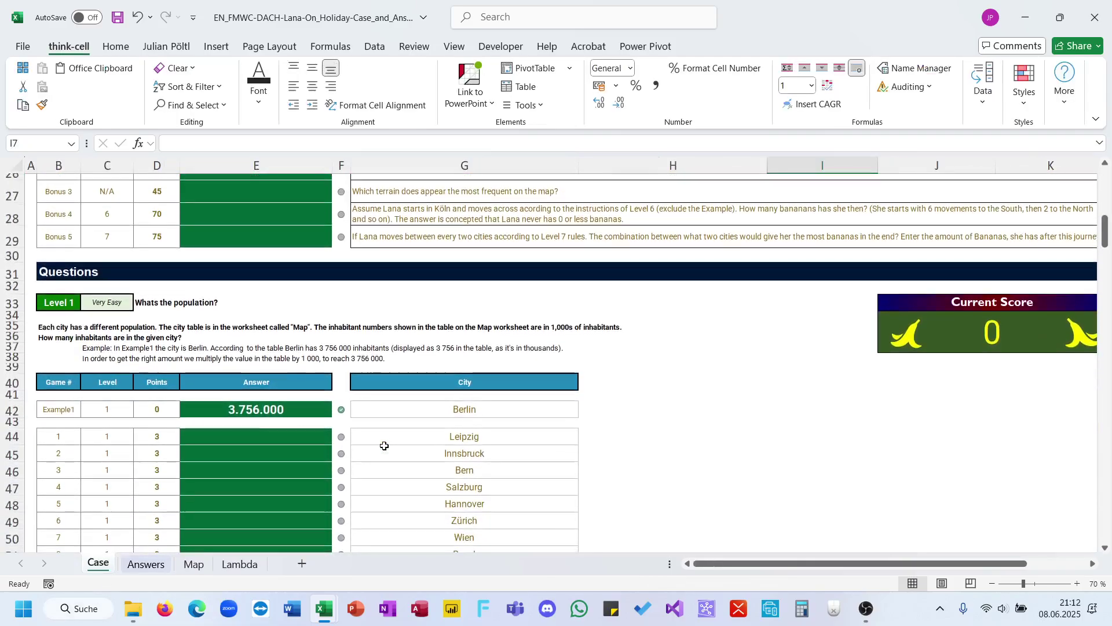
click(292, 441)
scroll(292, 441, down, 2)
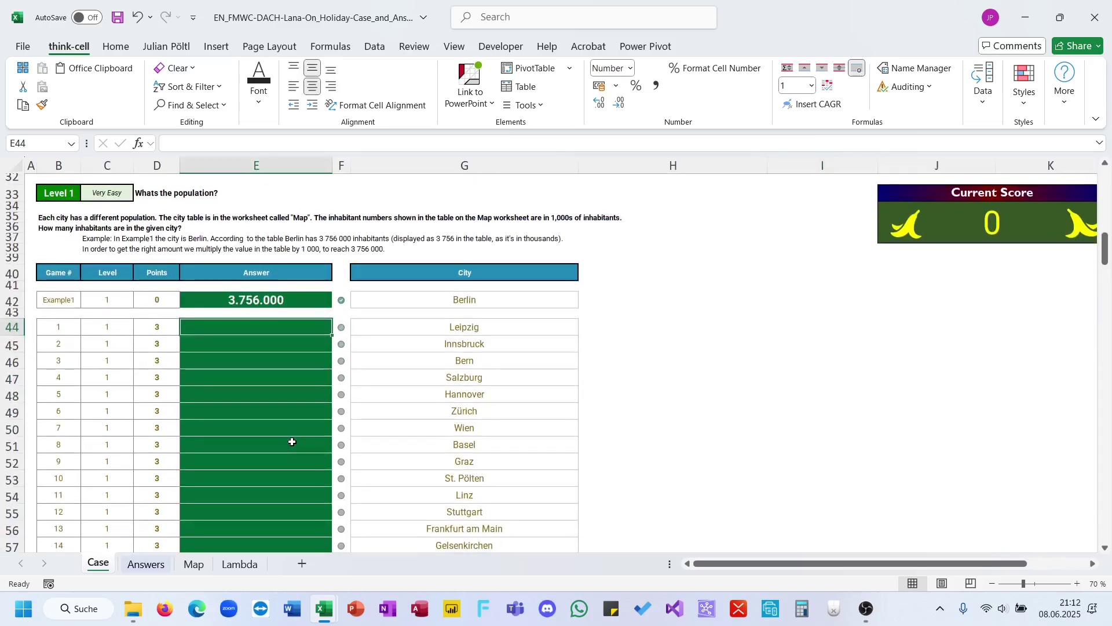
text(=xl)
key(Tab)
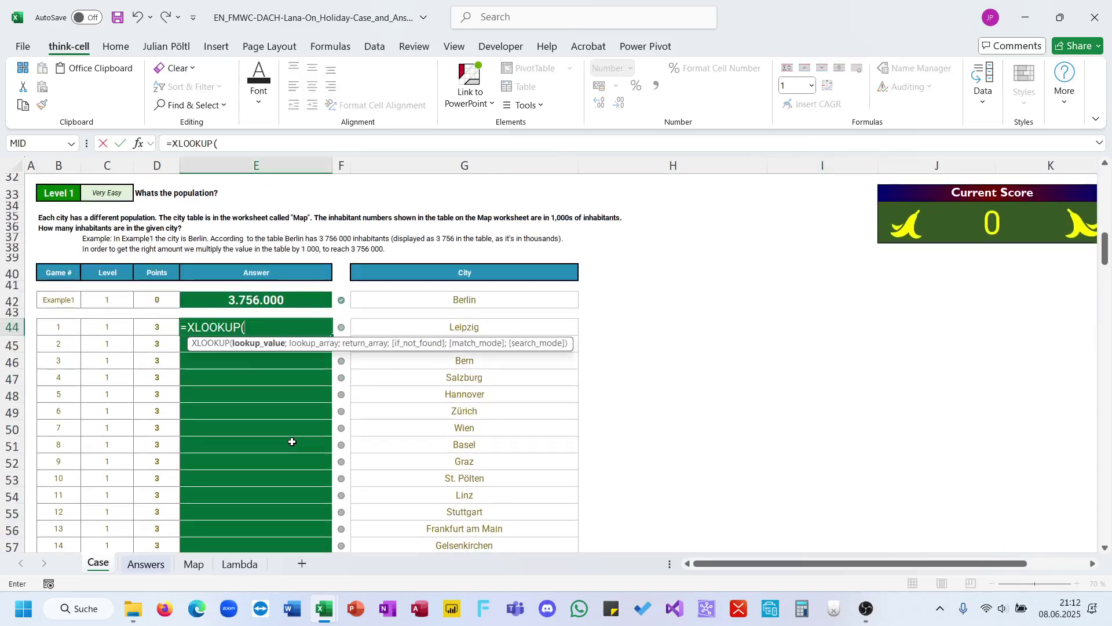
click(417, 328)
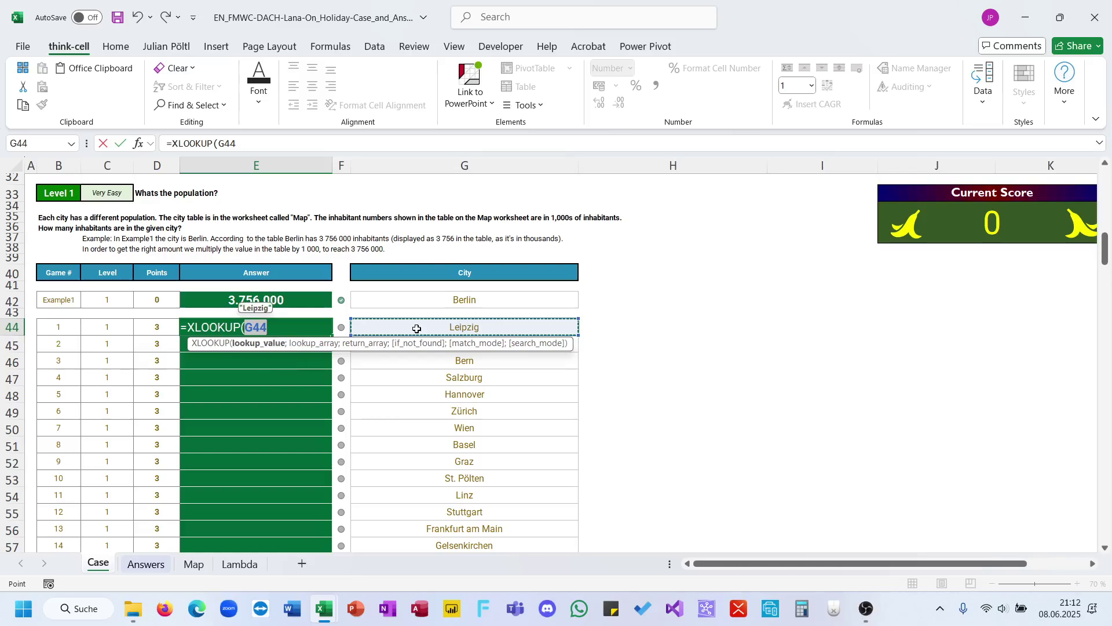
text(;geo)
key(Tab)
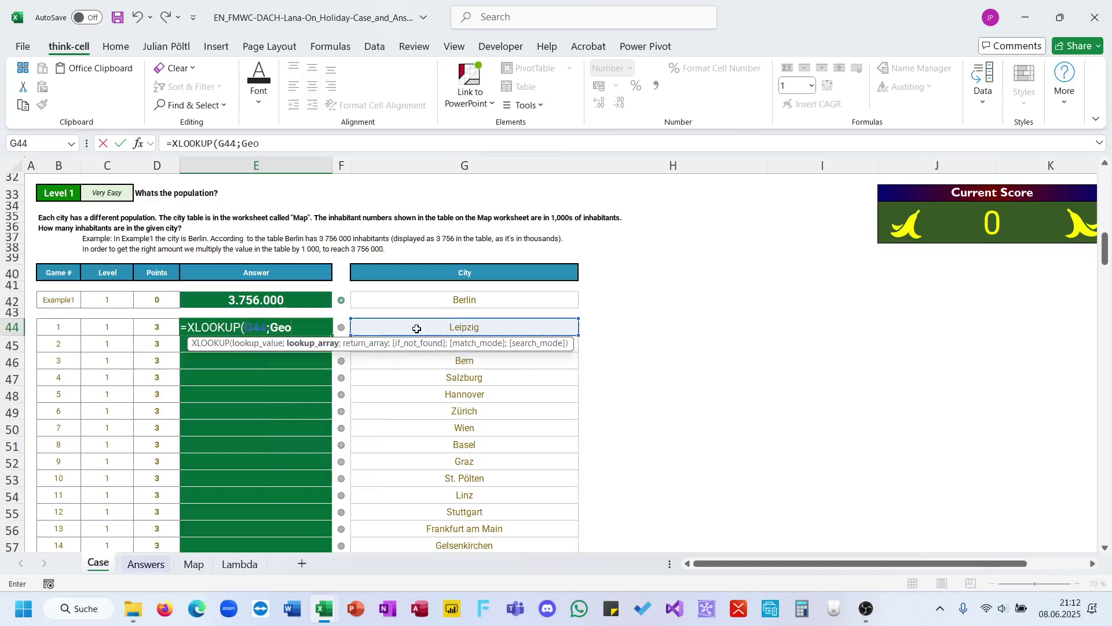
text([)
key(Down)
key(Down)
key(Tab)
Complete the XLOOKUP with return array Geo[Population in Thousand], multiply it by 1000, and fill it down all Level 1 answers
text(;geo)
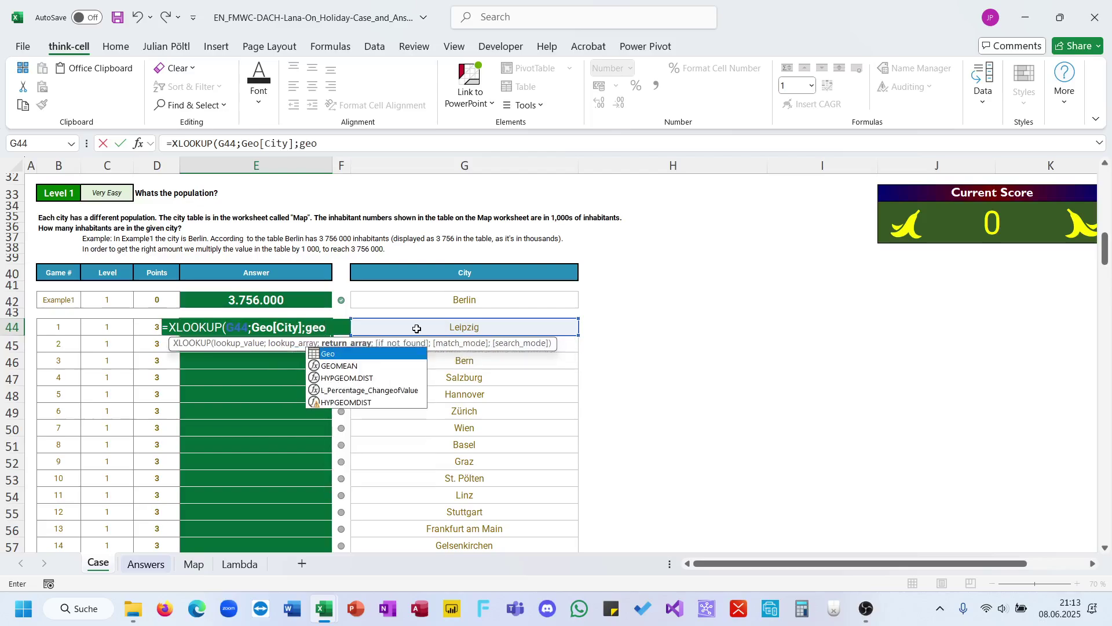
key(Tab)
text([)
key(Down)
key(Down)
key(Down)
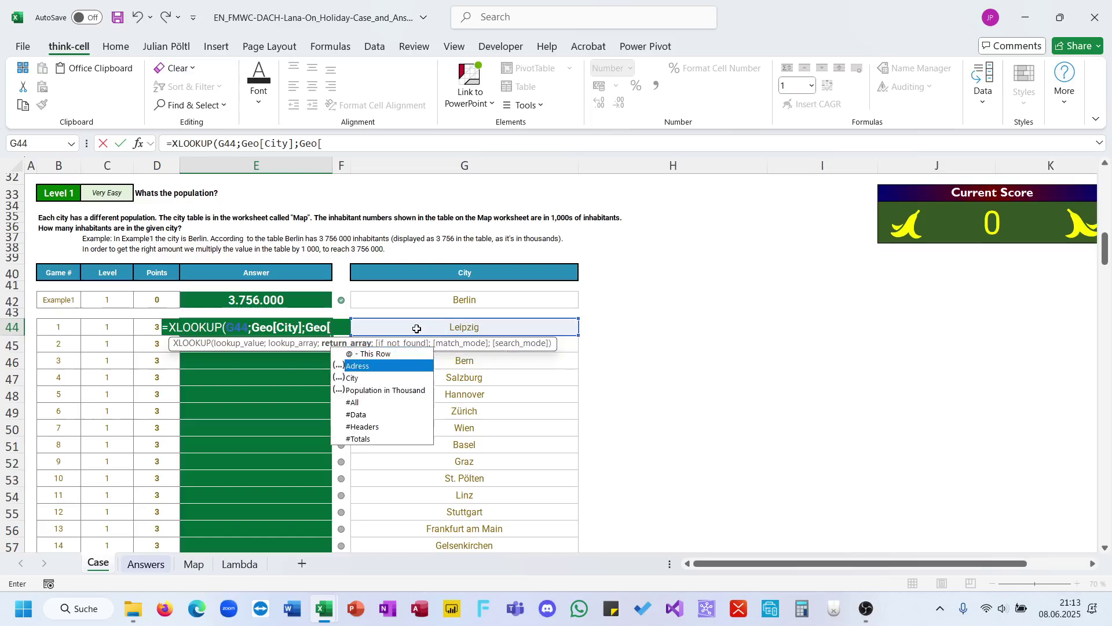
key(Tab)
text())
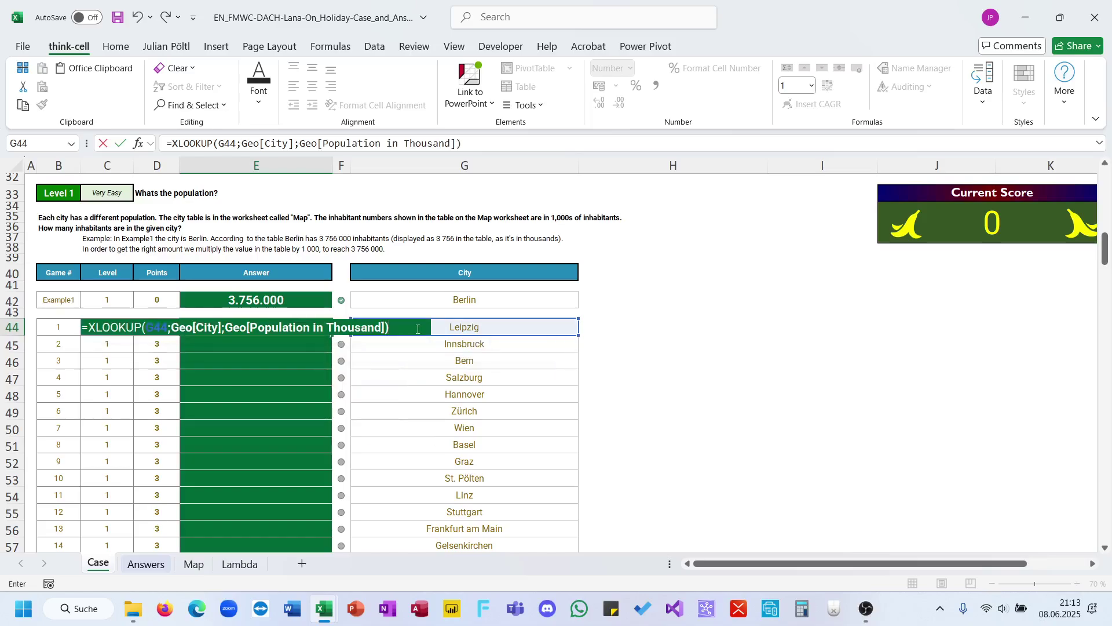
text(*1000)
key(ctrl+Return)
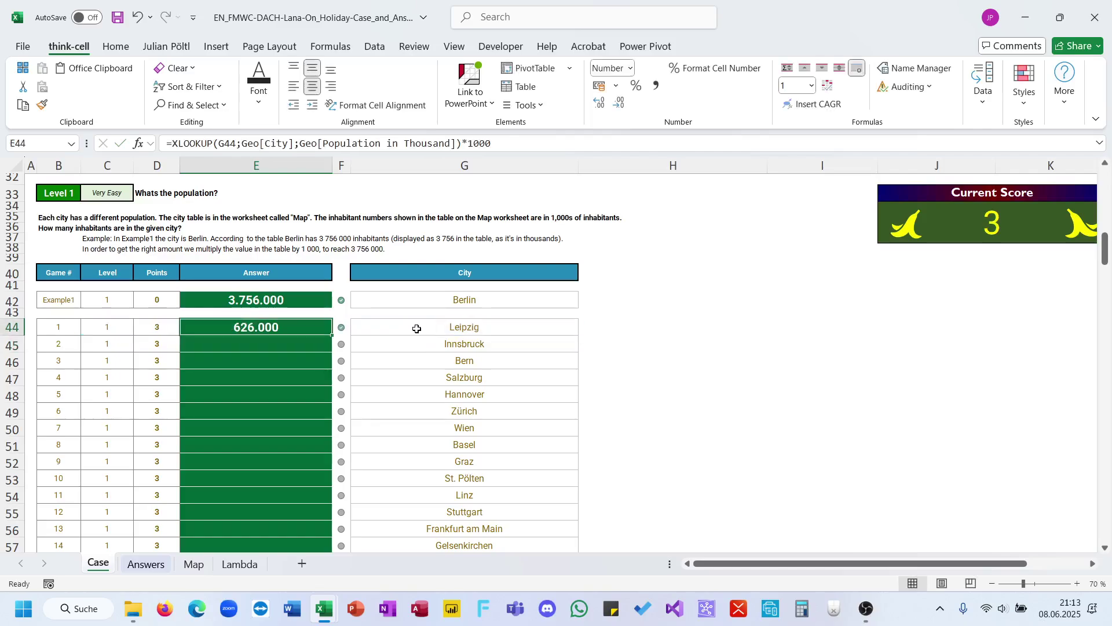
double_click(335, 335)
click(467, 411)
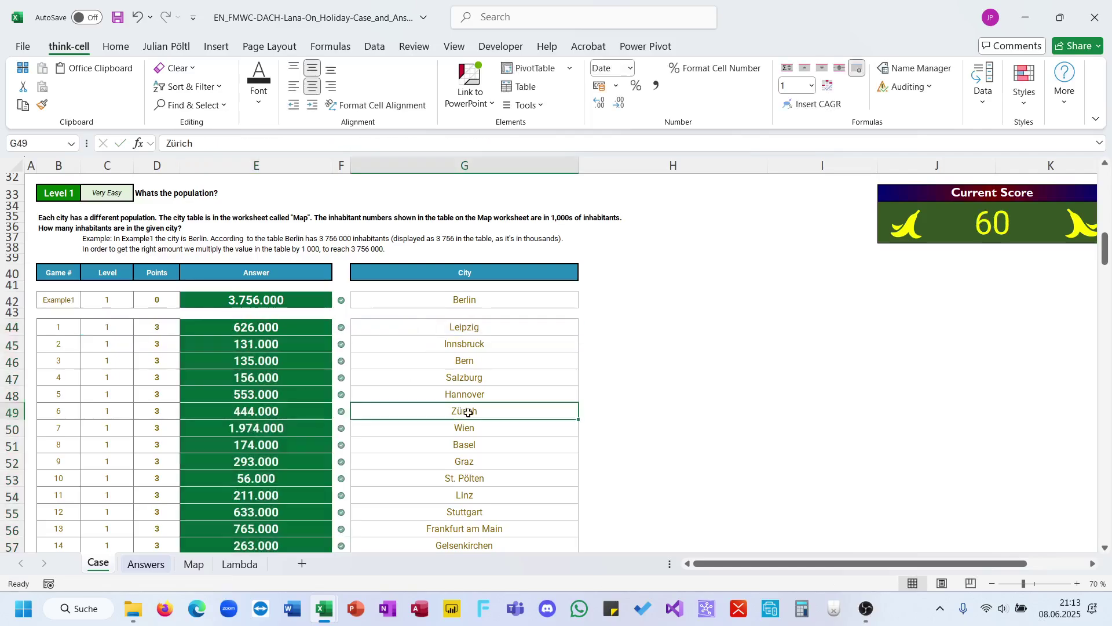
Copy the last Level 1 formula into E77, the first Level 2 answer, and extend its lookup value to G77:K77
scroll(468, 412, down, 10)
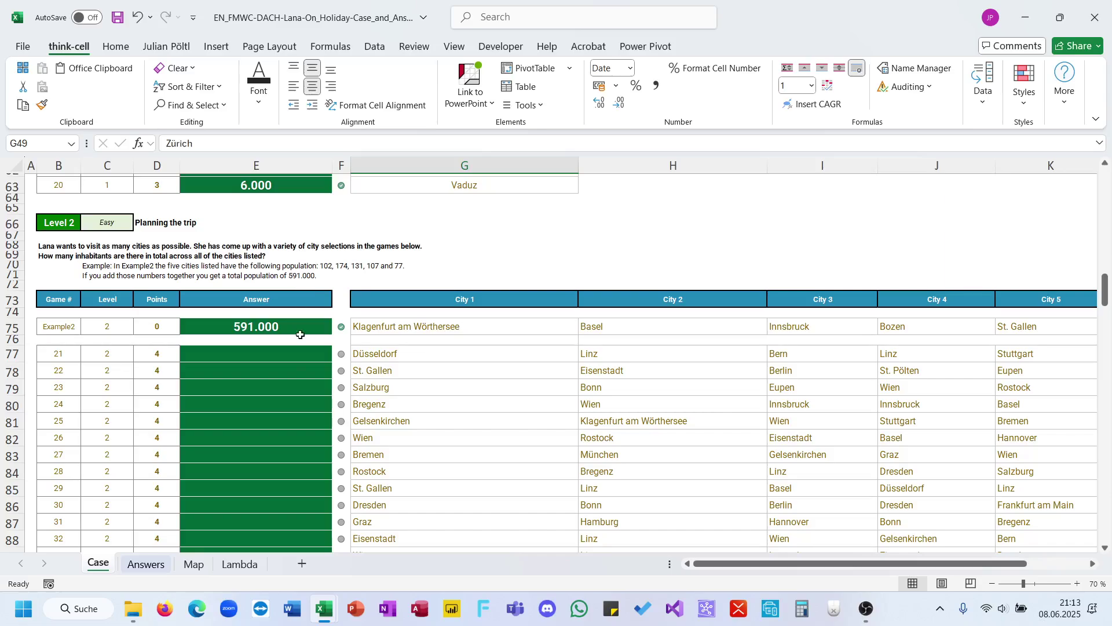
click(293, 188)
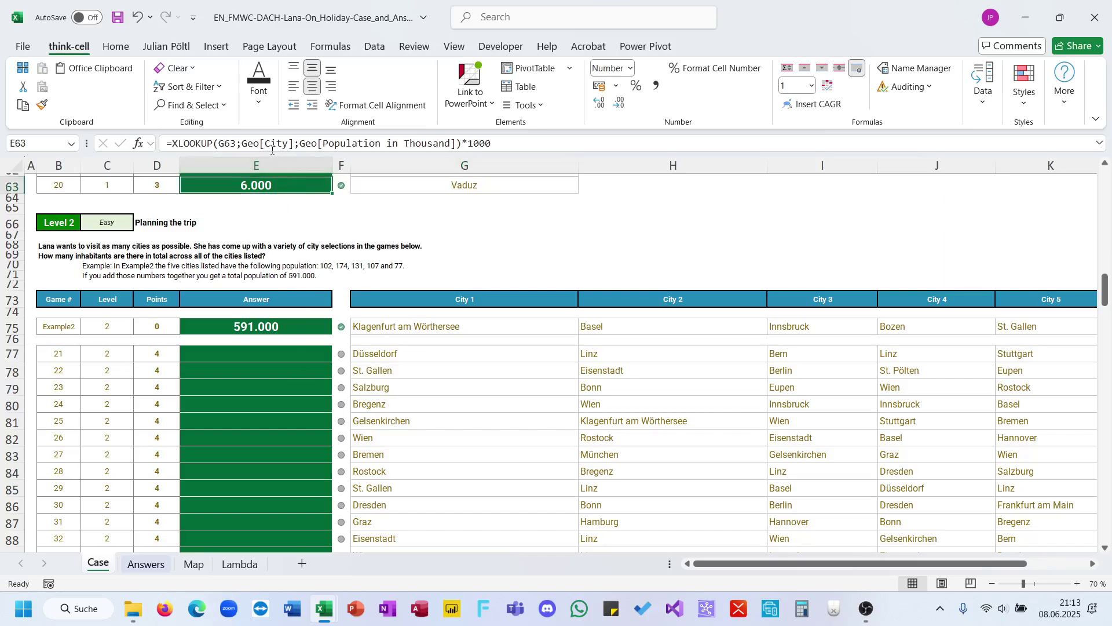
key(ctrl+c)
click(282, 351)
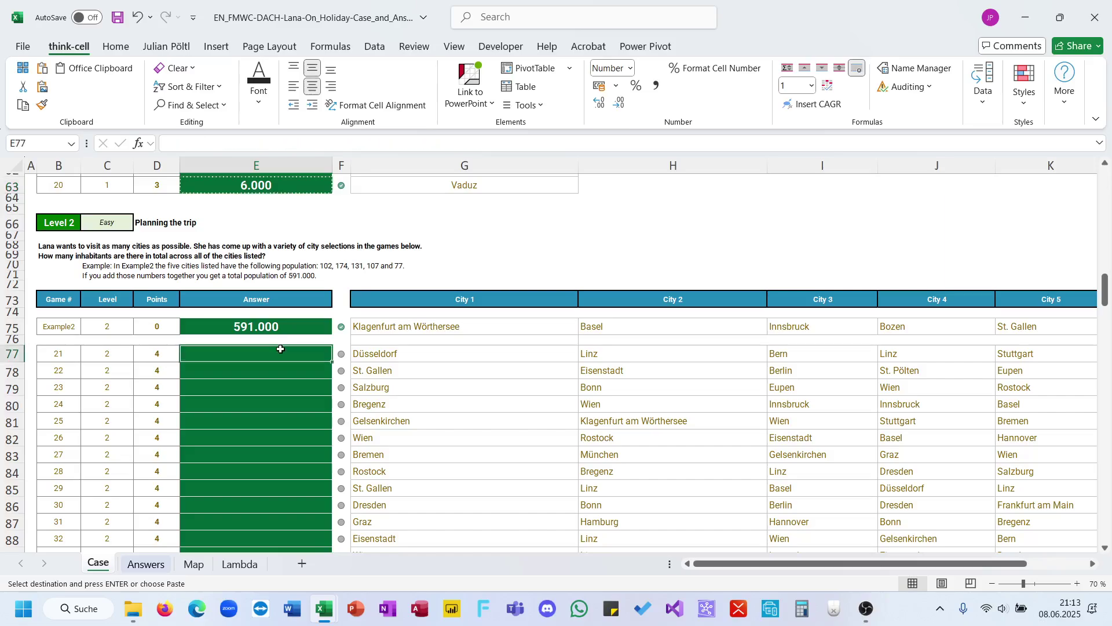
key(ctrl+v)
click(345, 143)
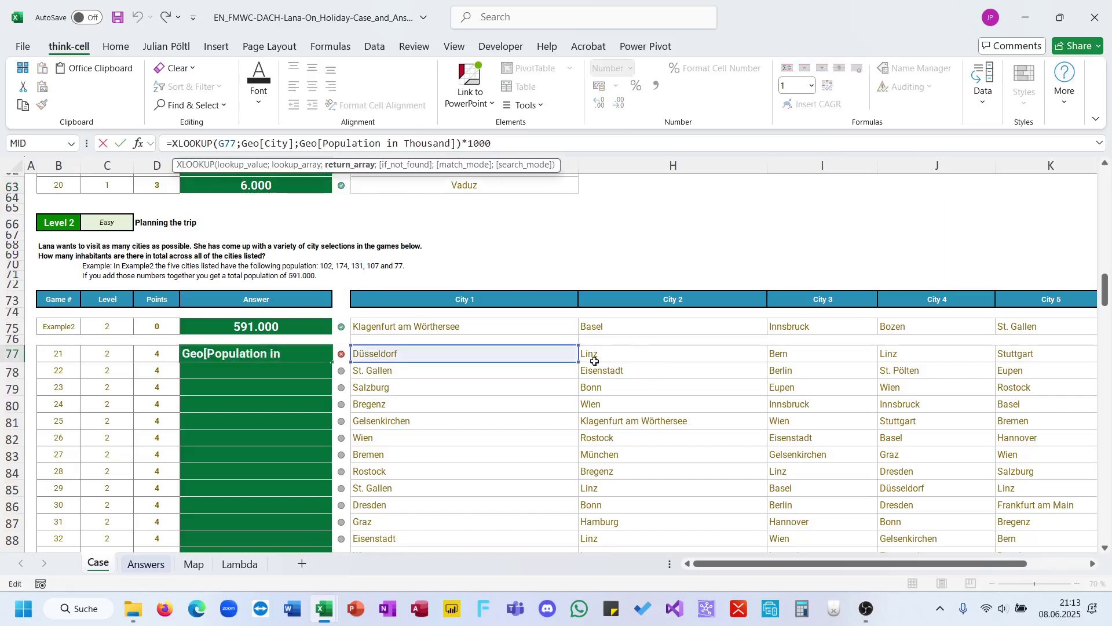
drag(579, 361, 557, 363)
scroll(250, 395, left, 5)
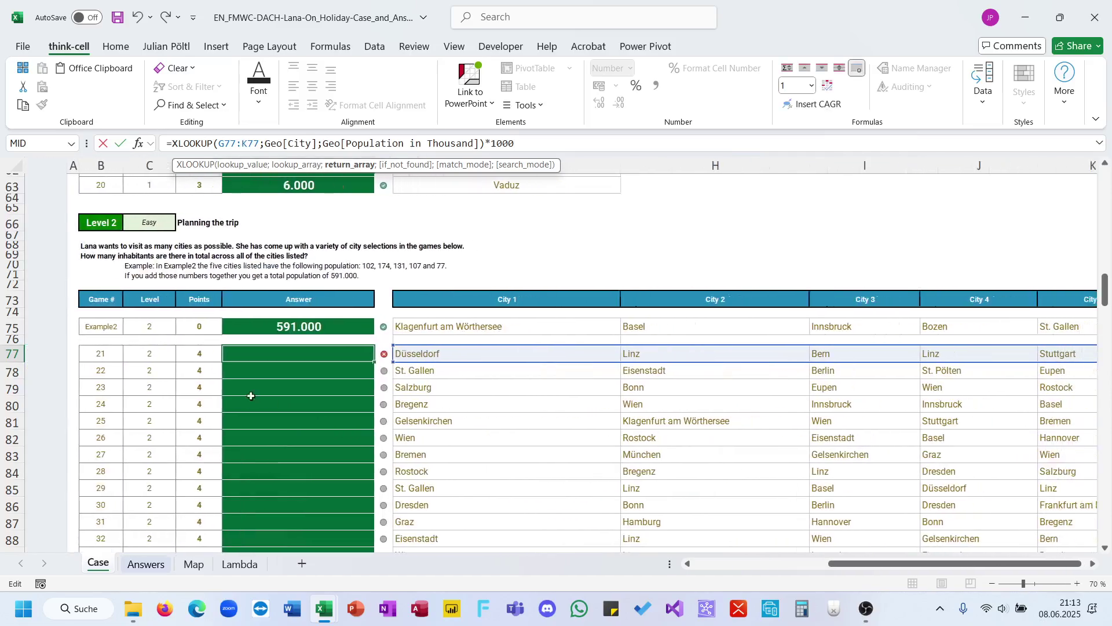
Wrap the E77 formula in SUM, including the *1000 factor, and fill it down all Level 2 answers
click(175, 142)
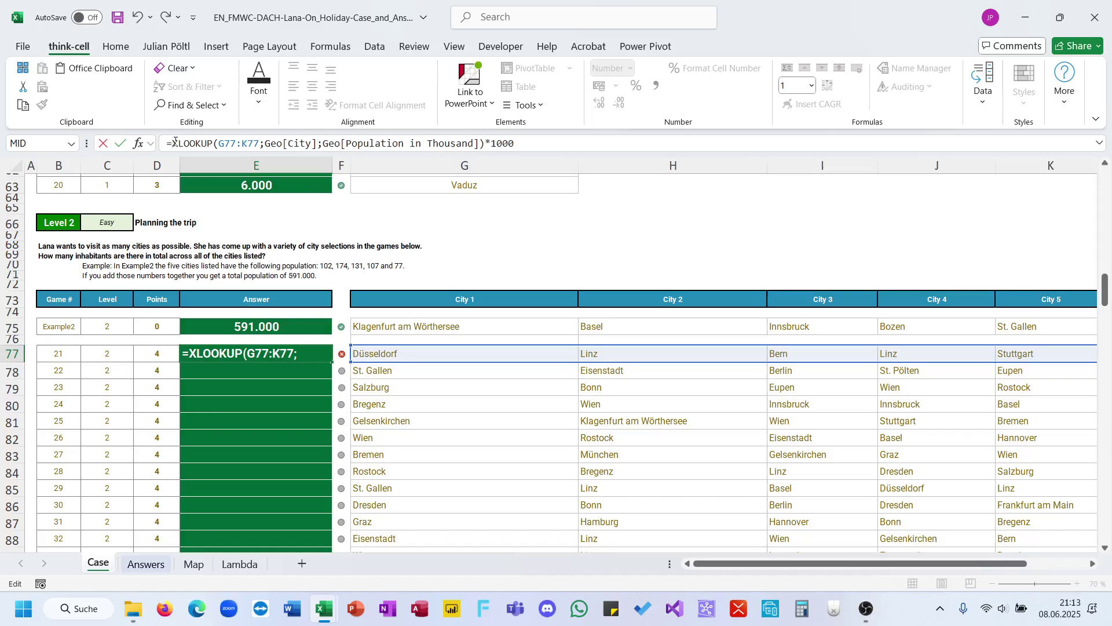
text(sum()
key(End)
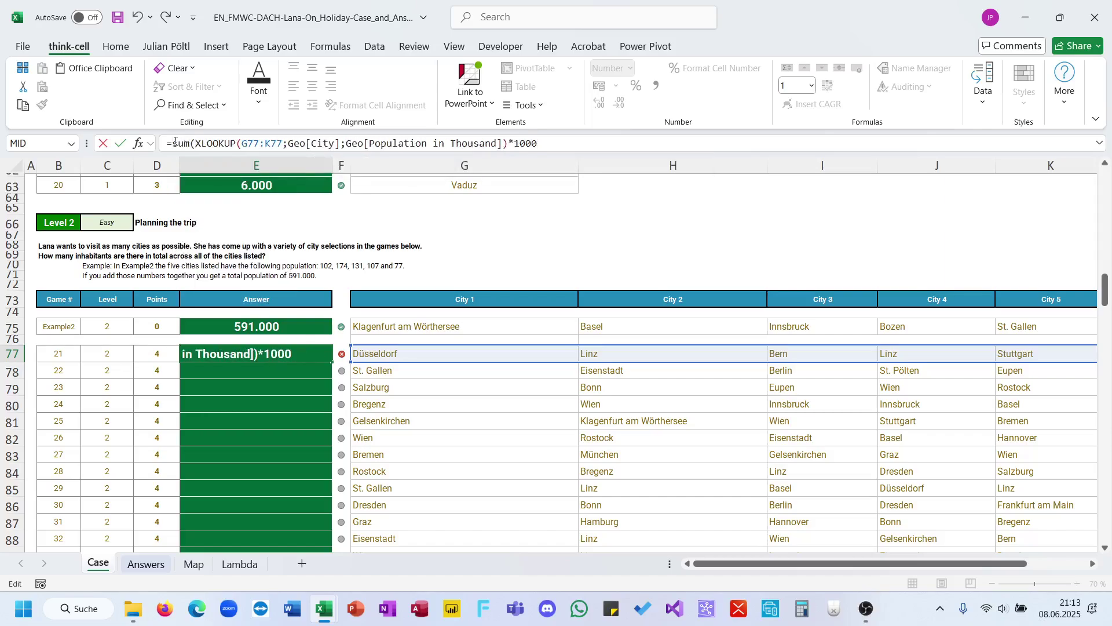
text())
key(Return)
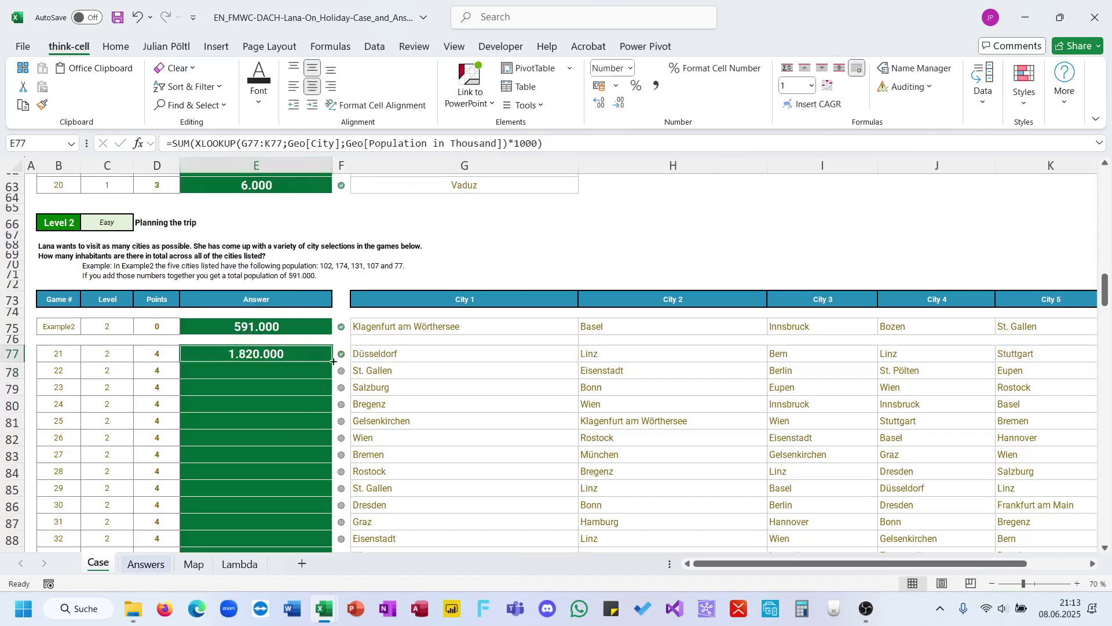
double_click(331, 362)
click(409, 421)
Start an XLOOKUP in E110, the first Level 3 answer, looking up G110 in Geo[City]
scroll(411, 423, down, 10)
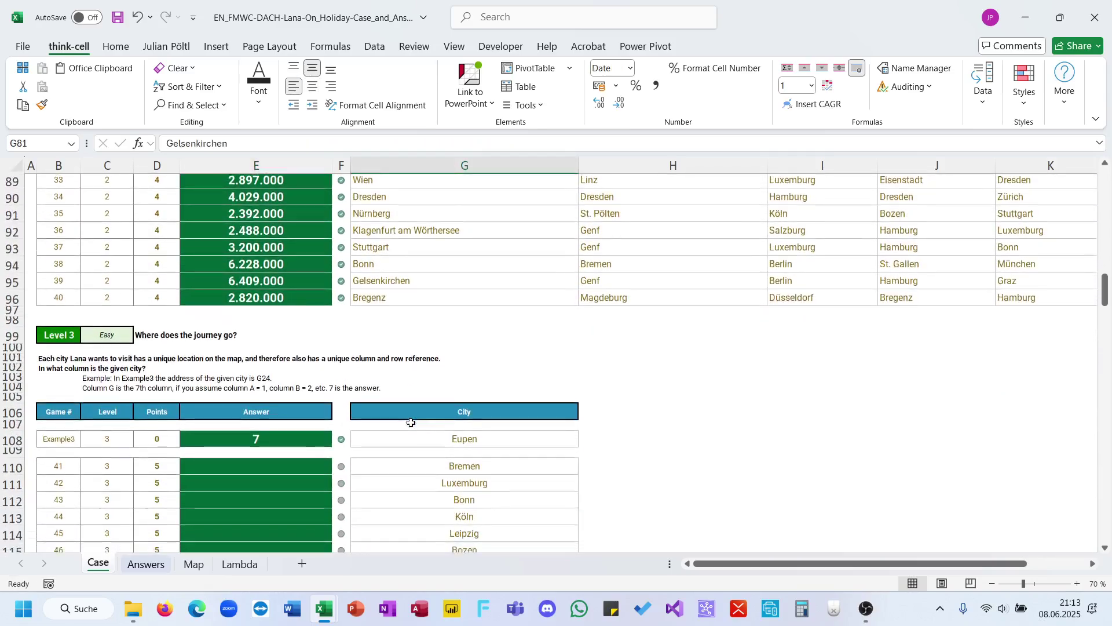
click(268, 367)
text(=XLOOKUP()
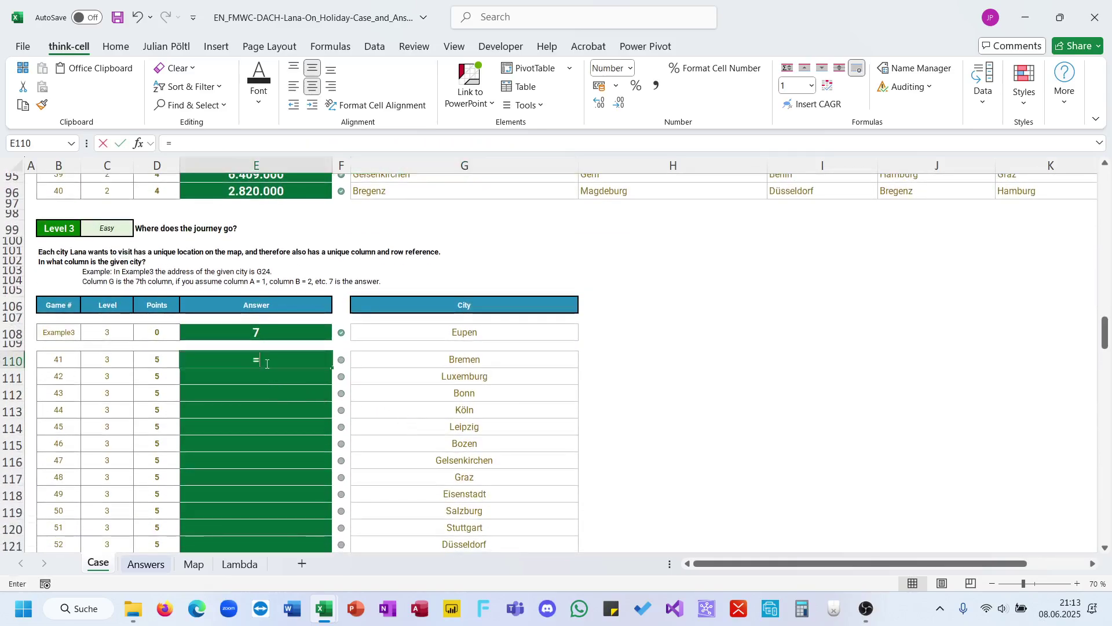
click(404, 358)
text(;)
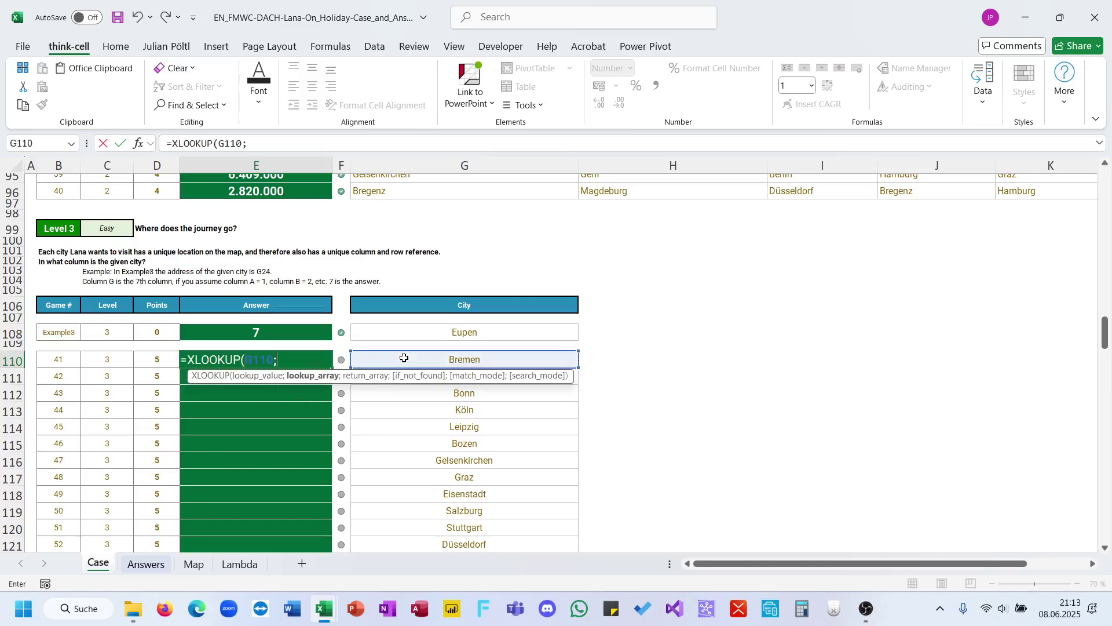
text(Geo)
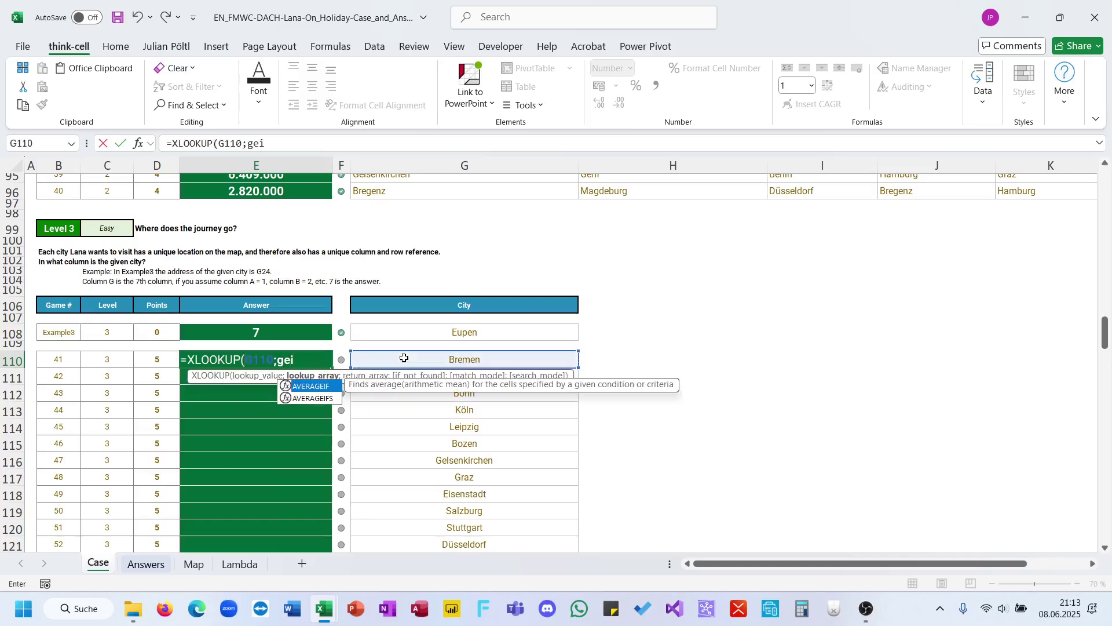
text([)
key(Down)
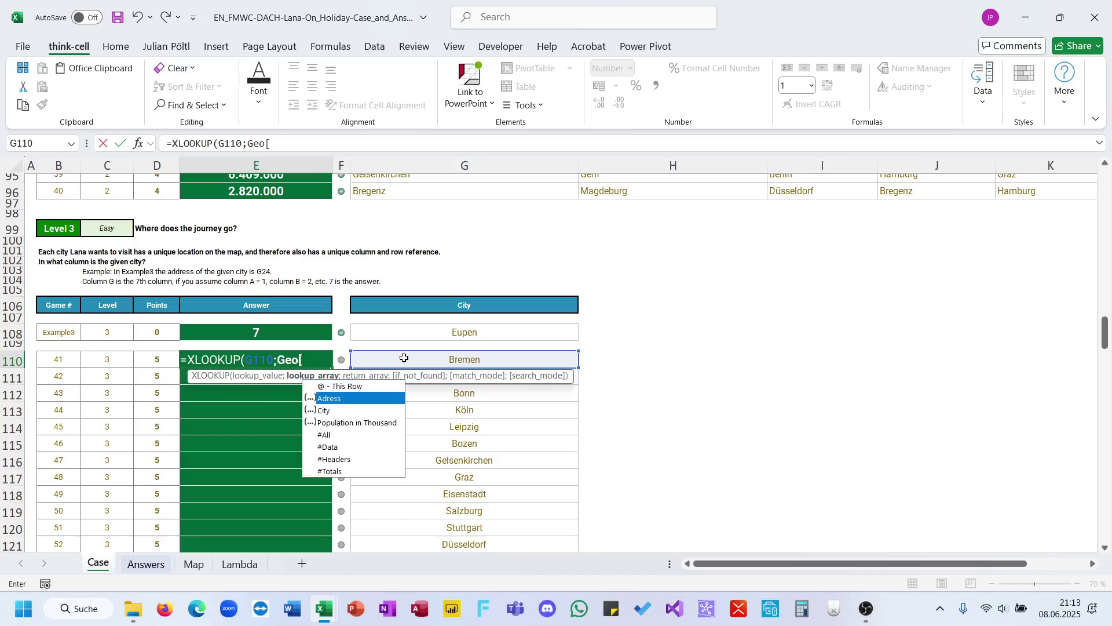
key(Tab)
Complete the E110 XLOOKUP with return array Geo[Adress]
text(];Geo[)
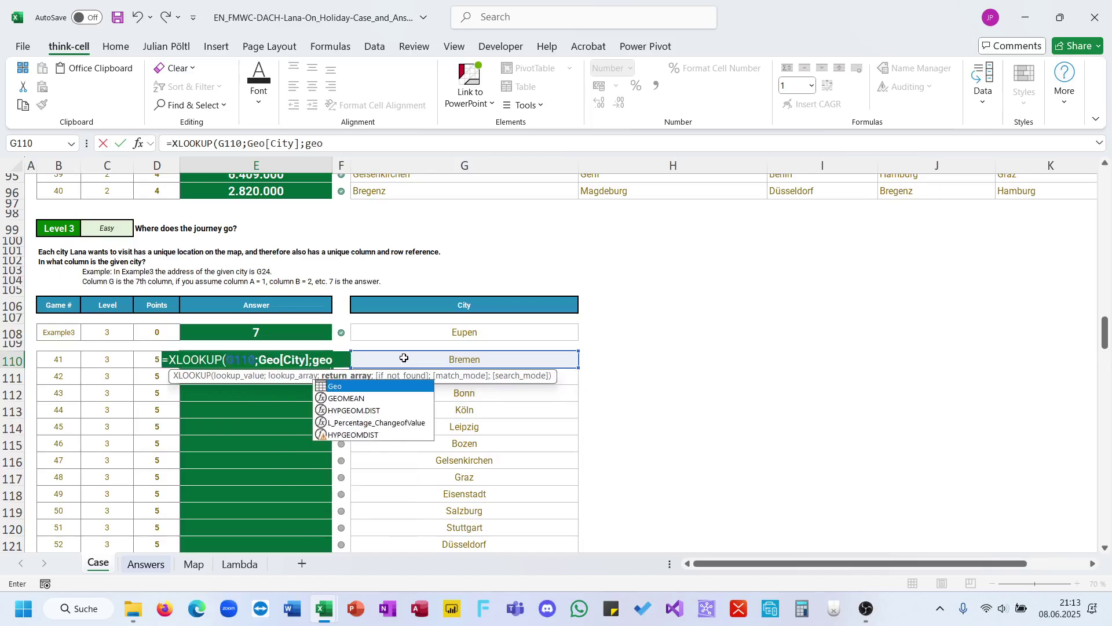
key(Down)
key(Tab)
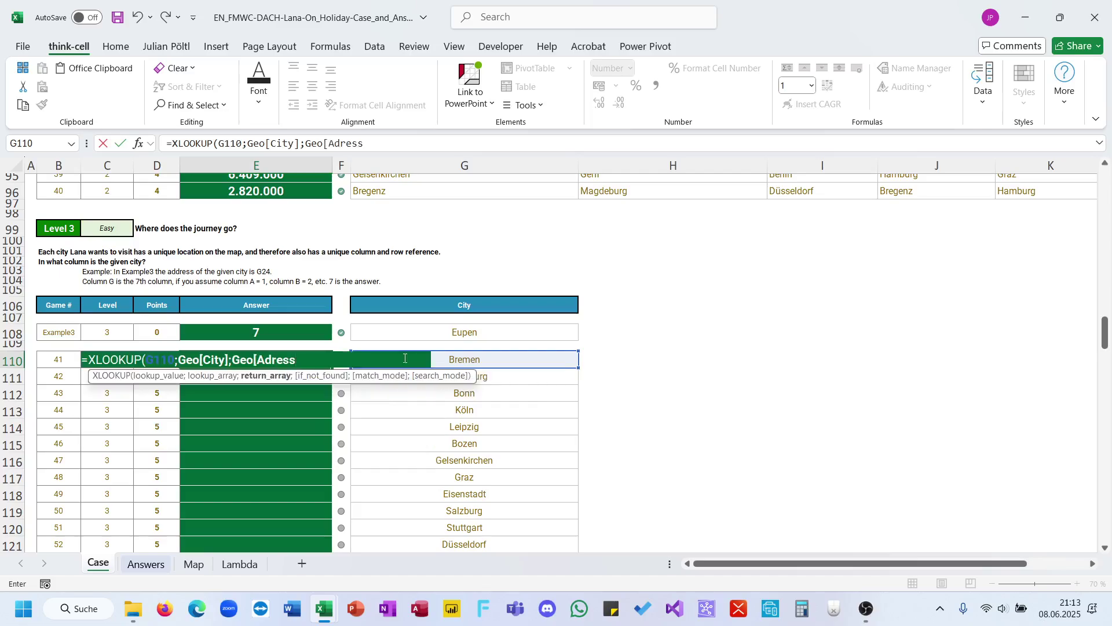
text(]))
key(Return)
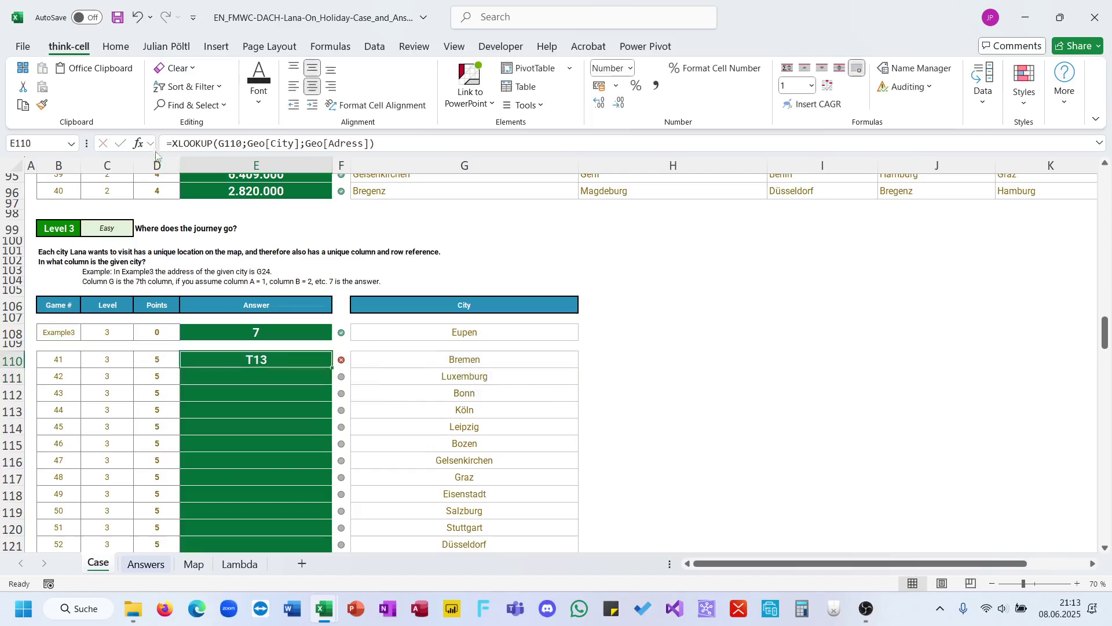
Wrap the E110 XLOOKUP in COLUMN(INDIRECT()) and fill the formula down all Level 3 answers
click(172, 143)
text(col)
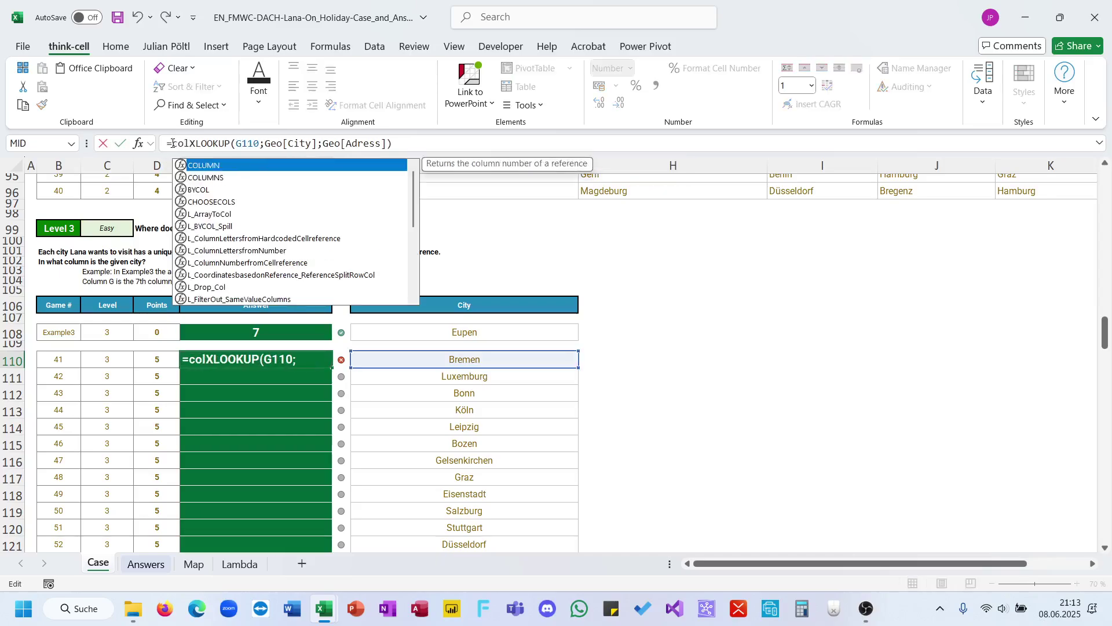
key(Tab)
text(ind)
key(Tab)
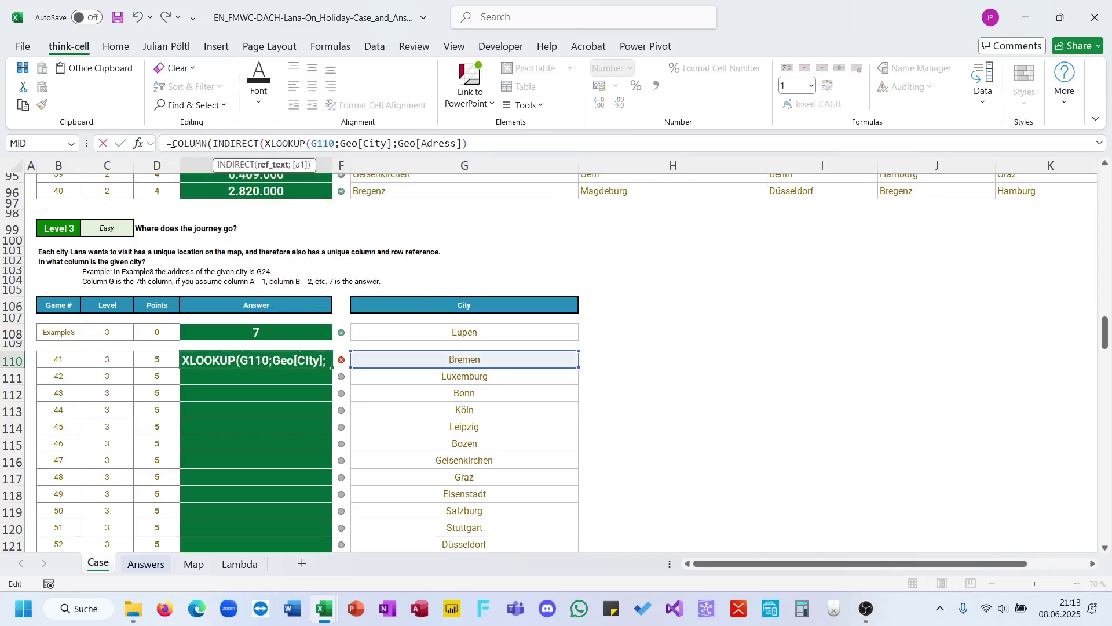
click(500, 142)
text()))
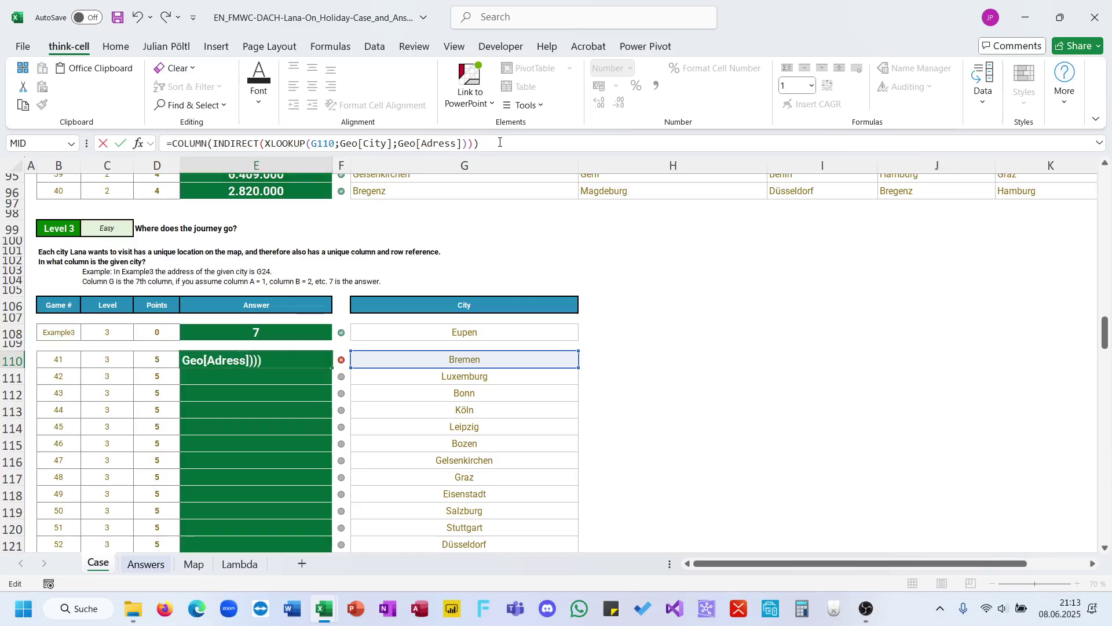
key(Return)
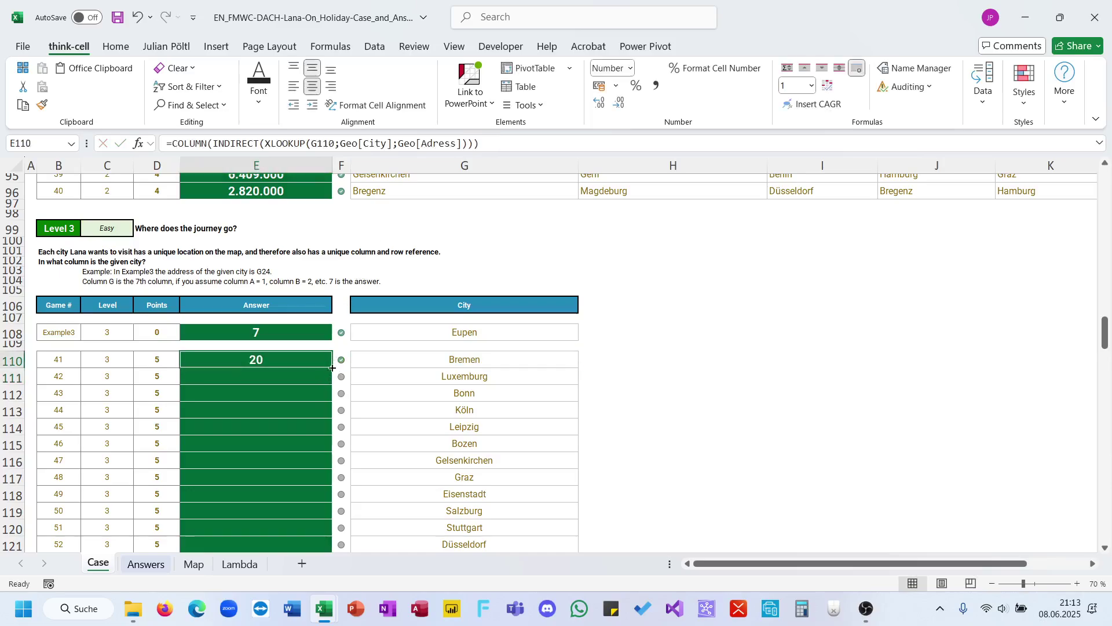
double_click(332, 368)
Duplicate the Map worksheet, placing the copy directly after the original
scroll(527, 402, down, 11)
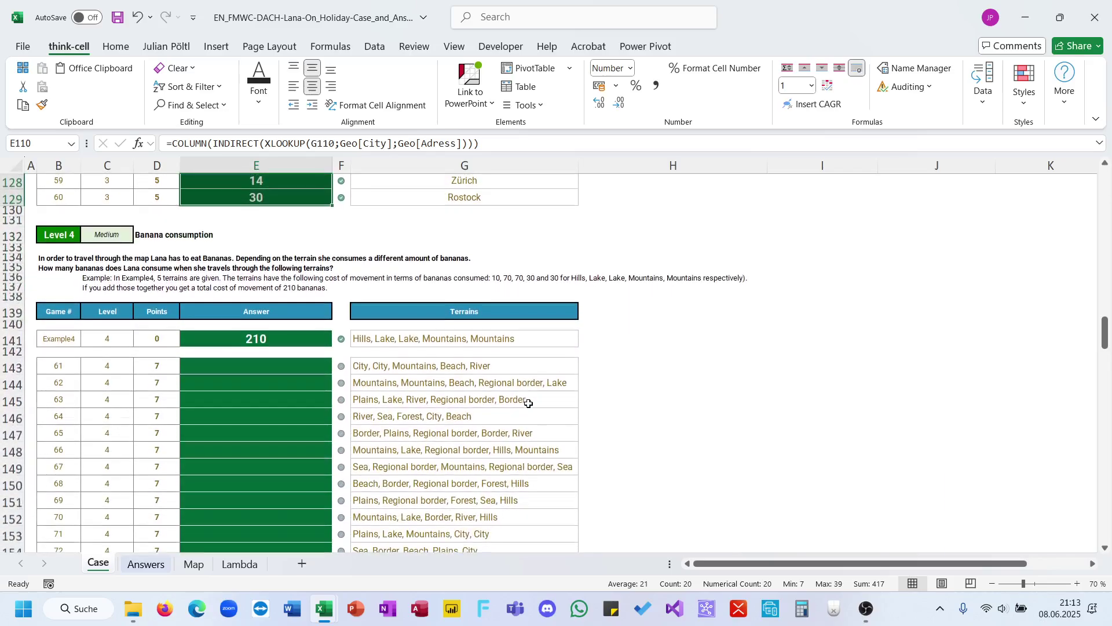
click(287, 371)
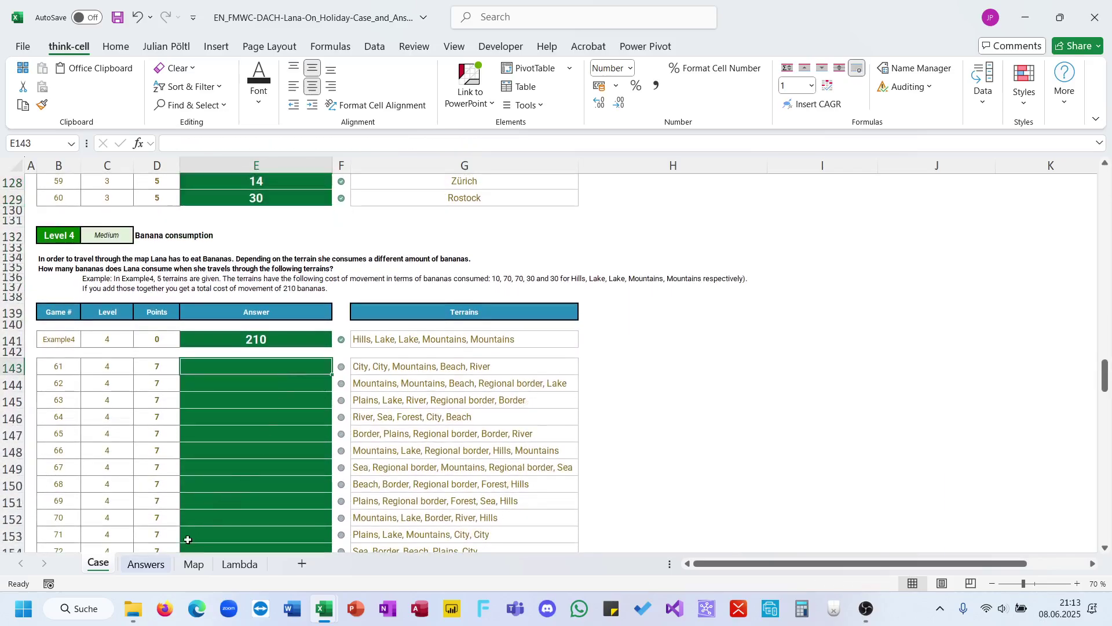
click(193, 563)
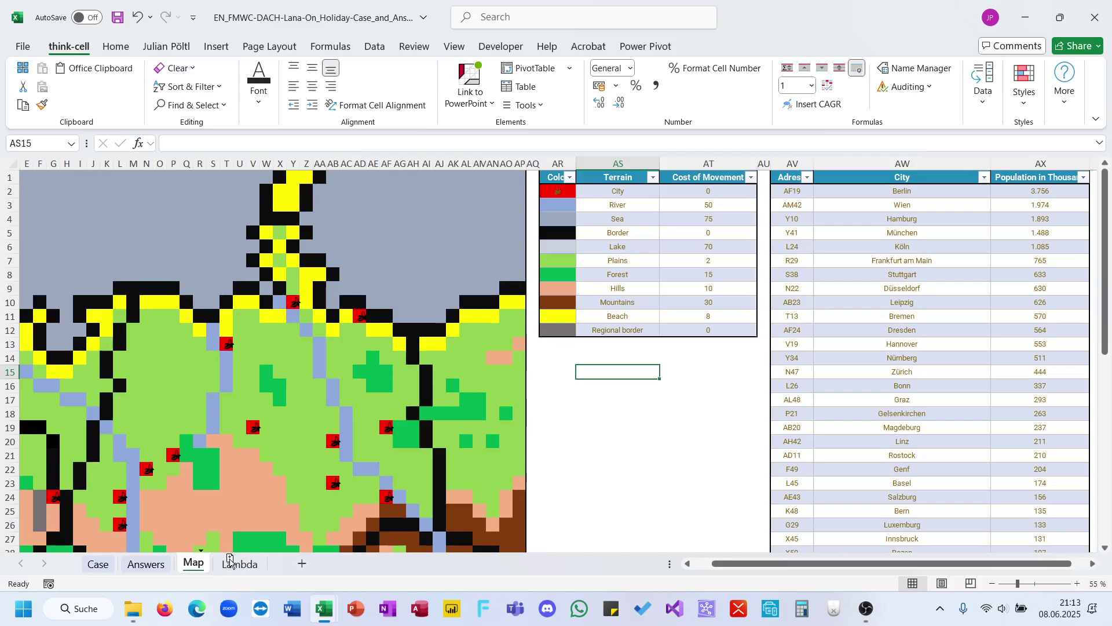
drag(230, 559, 232, 559)
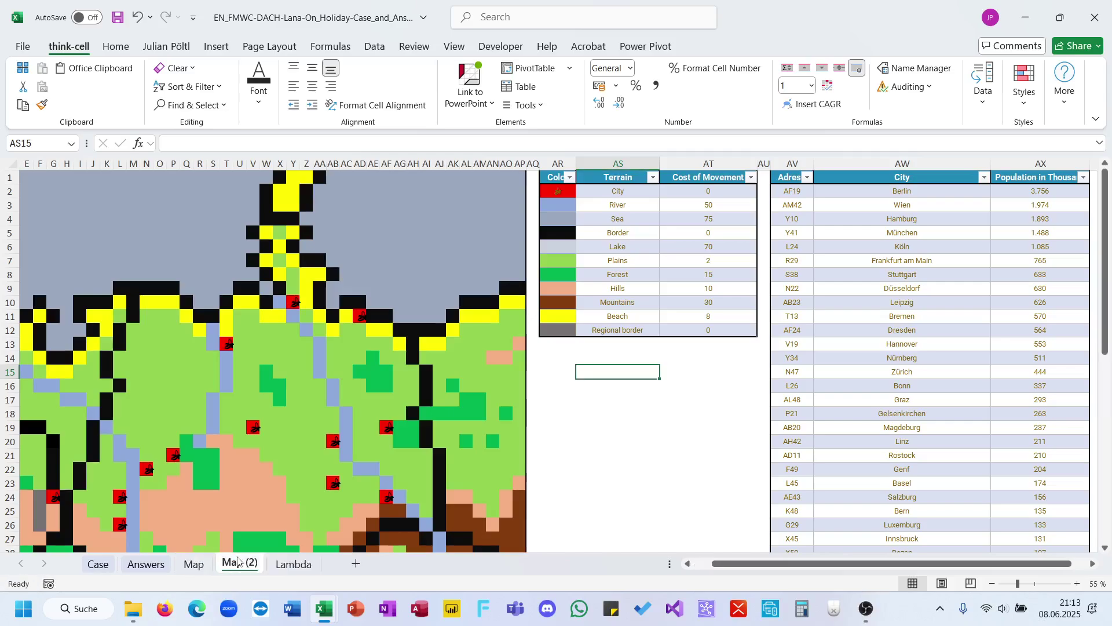
Copy the terrain names AS2:AS12 on the duplicated map sheet into the Color column, starting at AR2
click(346, 440)
scroll(340, 435, down, 10)
scroll(340, 435, up, 10)
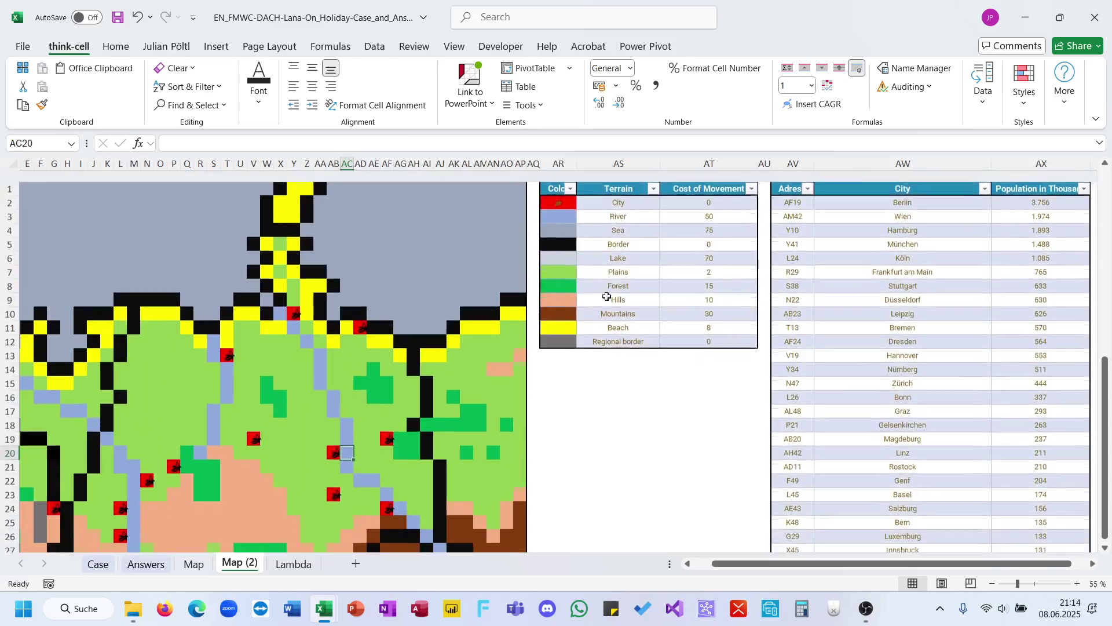
drag(619, 191, 607, 329)
key(ctrl+c)
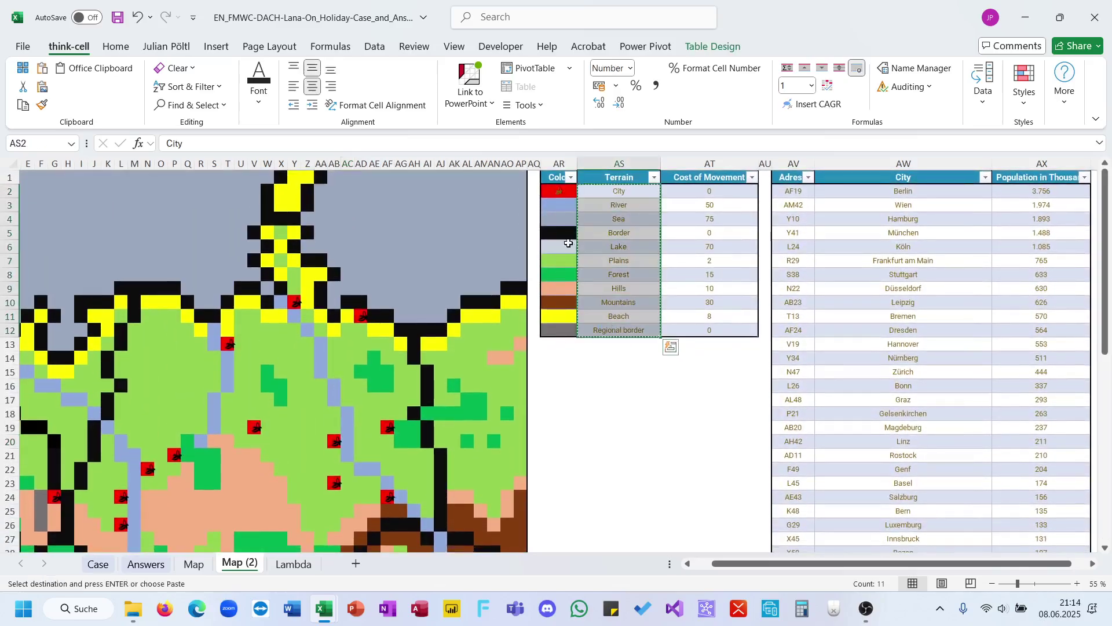
click(554, 189)
key(ctrl+v)
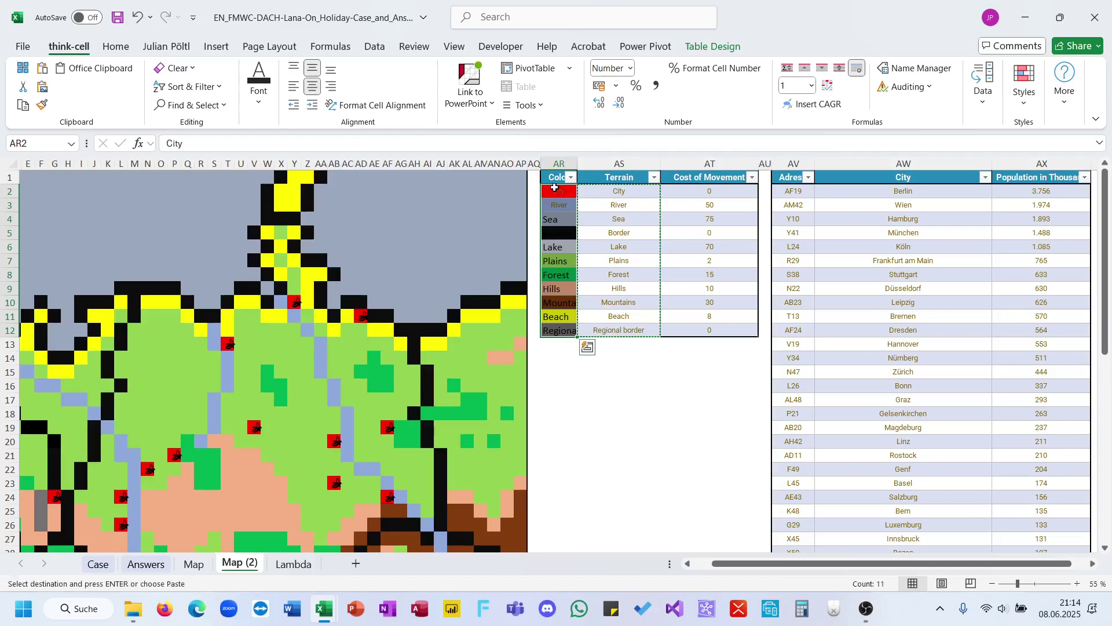
click(618, 394)
key(Escape)
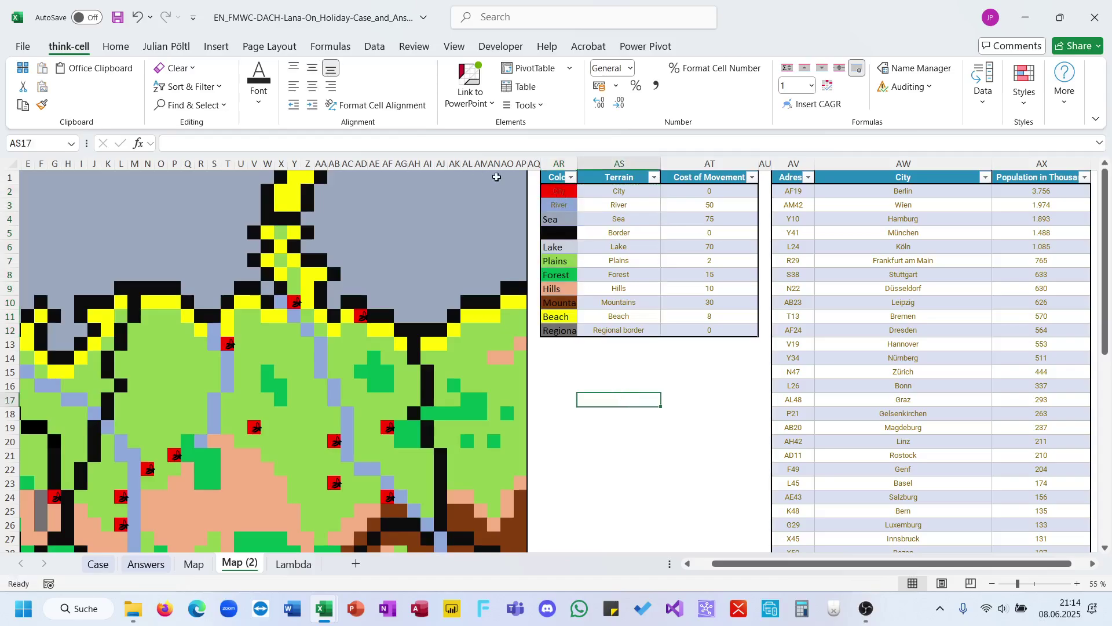
Select the whole map grid A1:AP53 together with the labelled color cells AR2:AR12
drag(514, 178, 272, 395)
scroll(266, 388, down, 12)
key(ctrl+shift+Up)
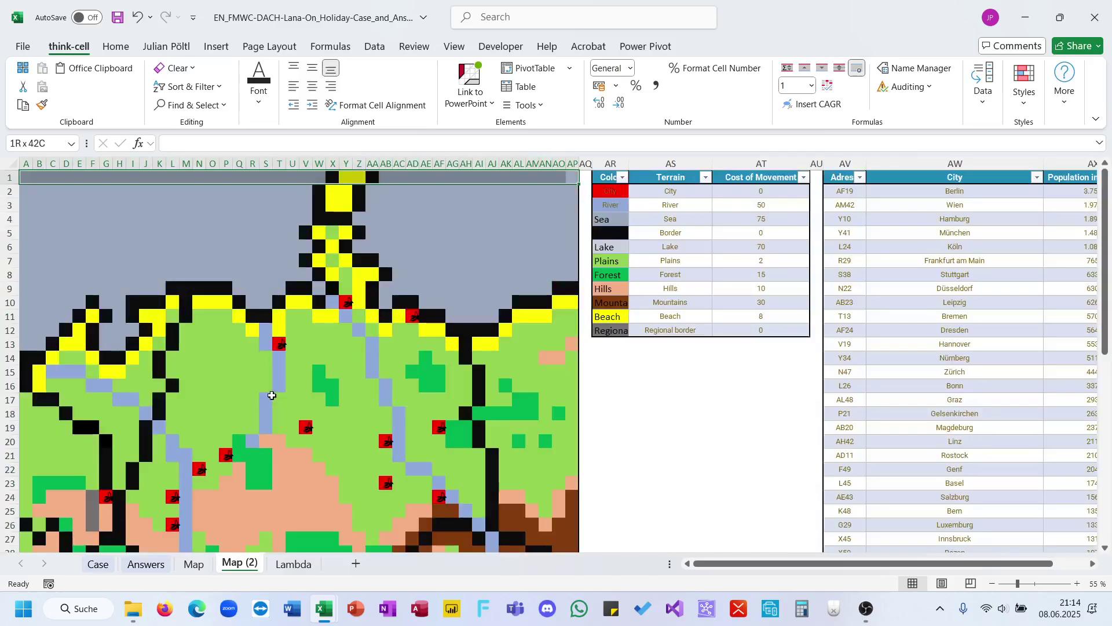
scroll(562, 259, down, 16)
shift+click(572, 248)
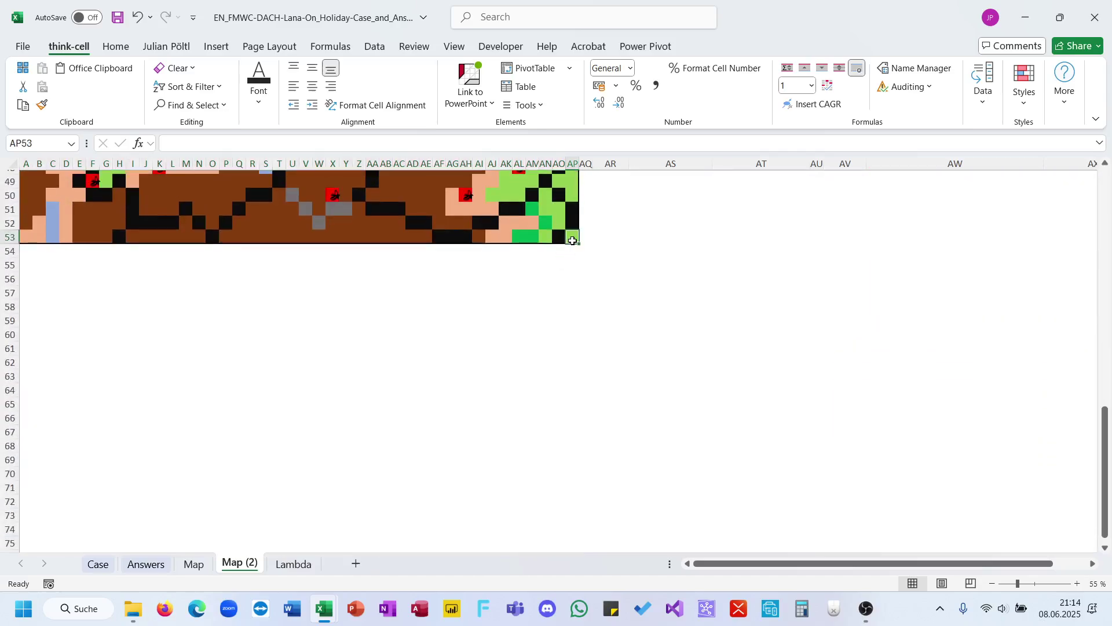
scroll(579, 243, up, 16)
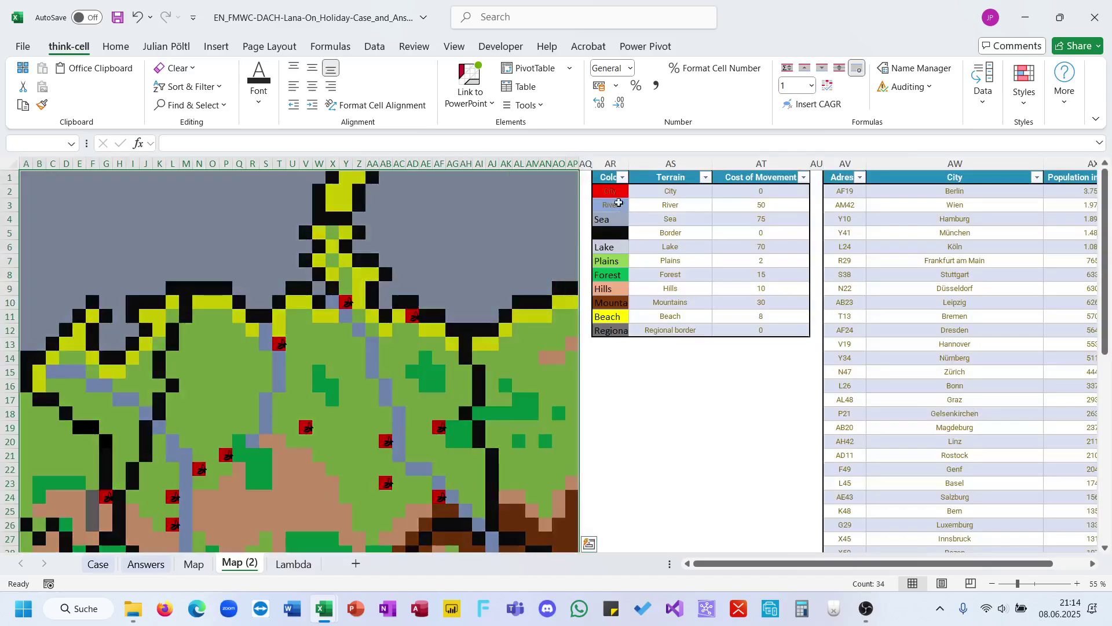
drag(616, 192, 615, 331)
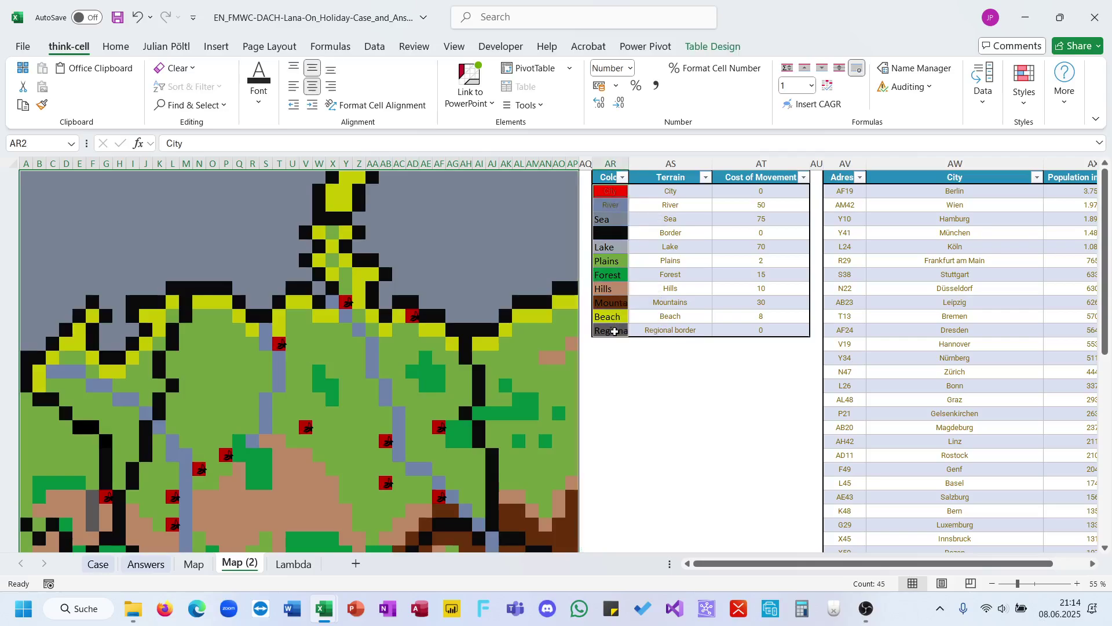
Run the E-Sports Makros color-replacement macro to write the matching terrain name into each selected map cell, and spot-check several cells
click(501, 46)
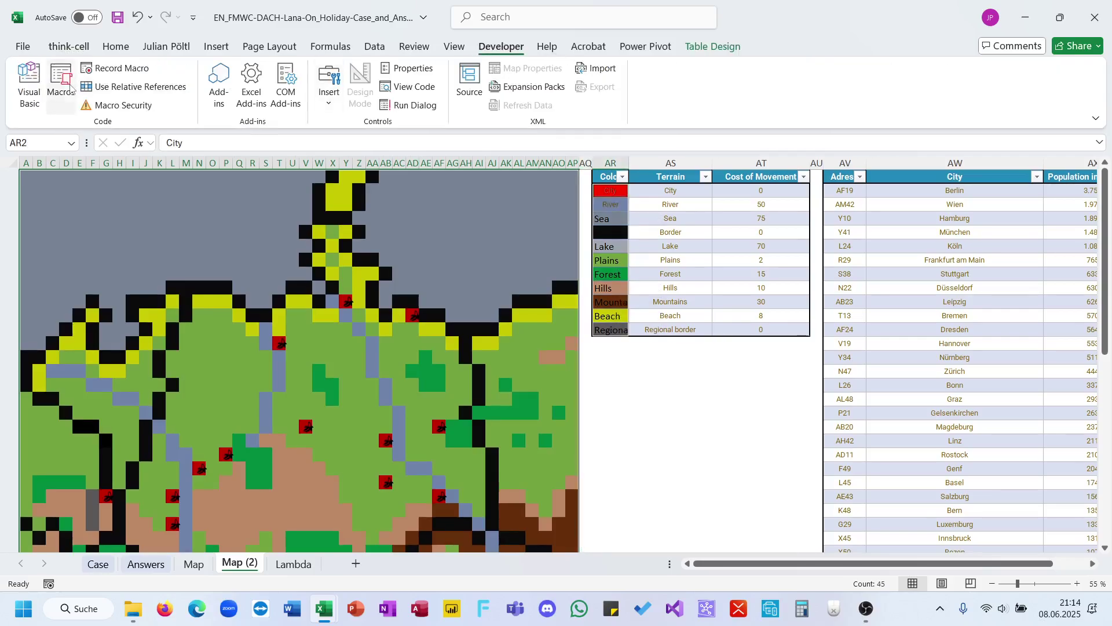
click(61, 81)
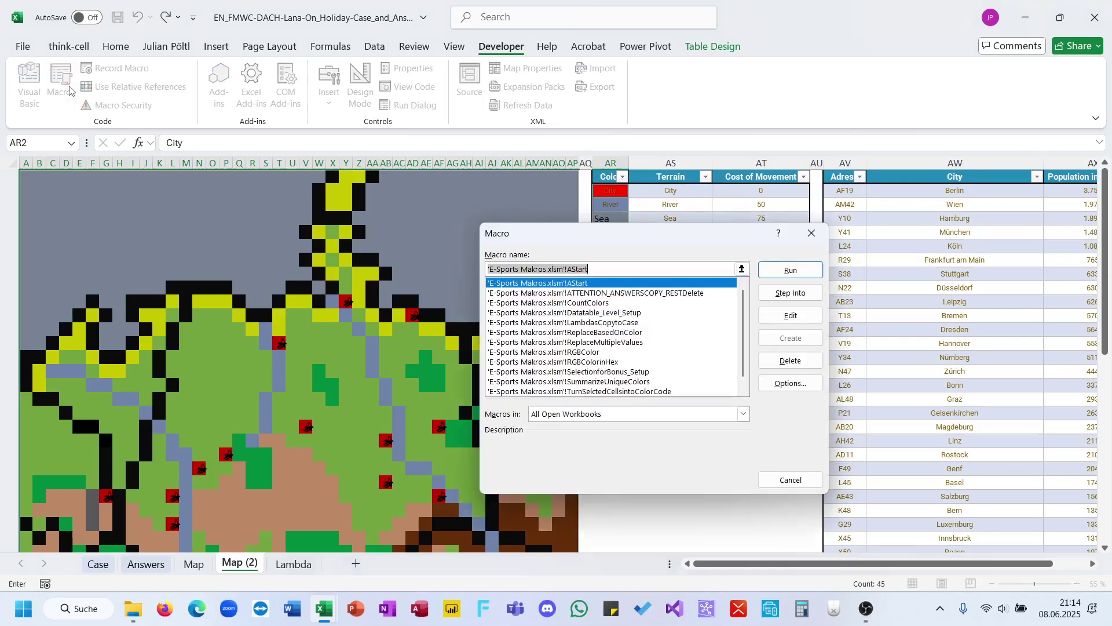
click(644, 342)
click(779, 270)
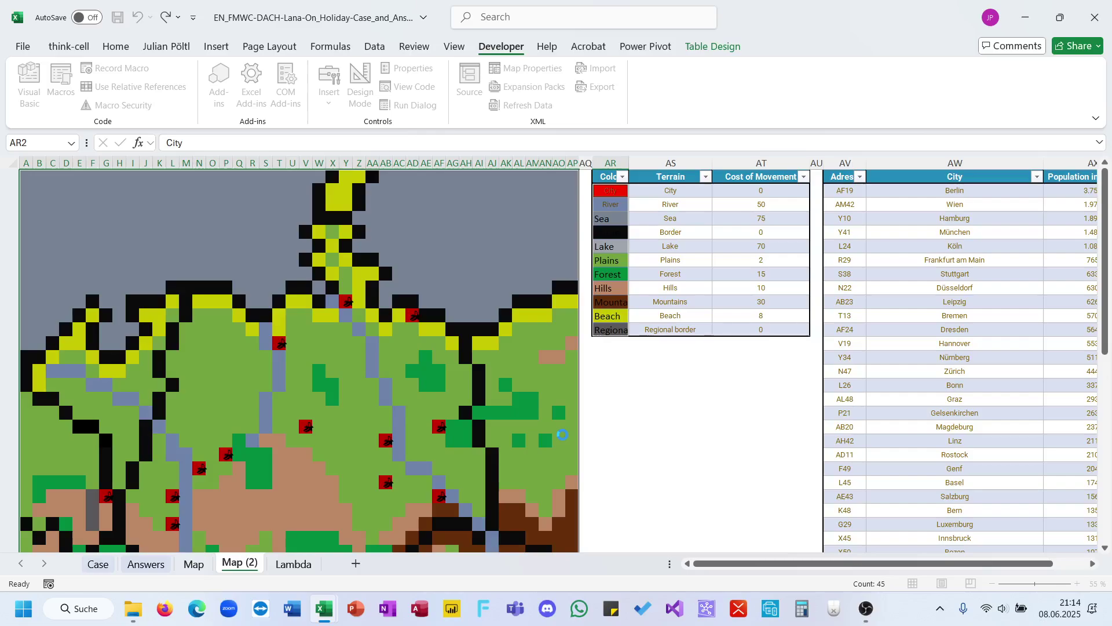
click(503, 400)
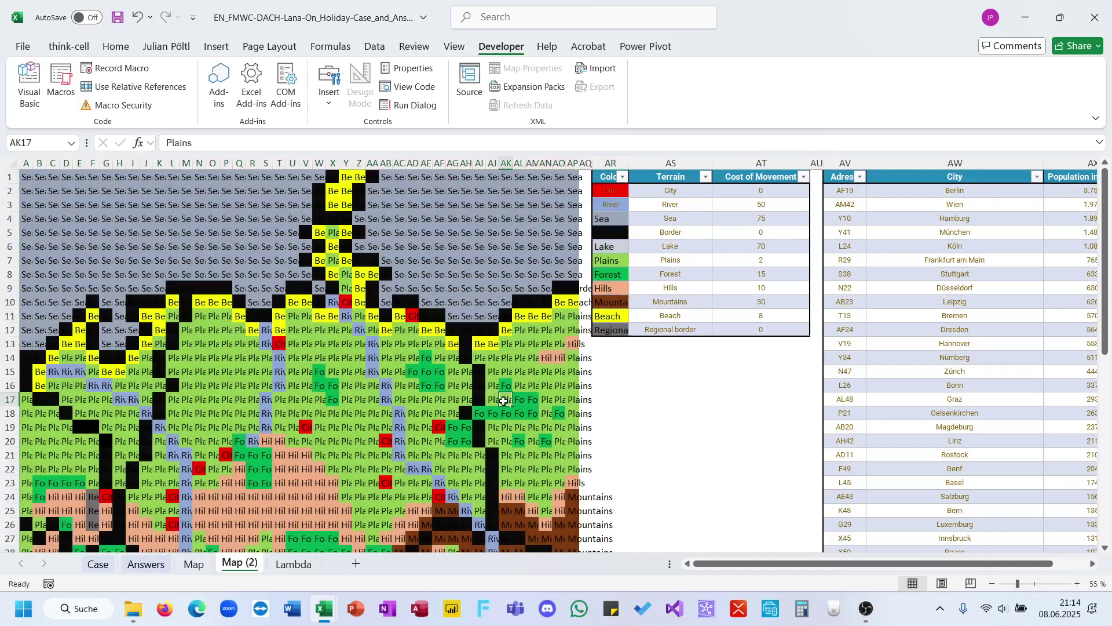
click(467, 414)
click(480, 384)
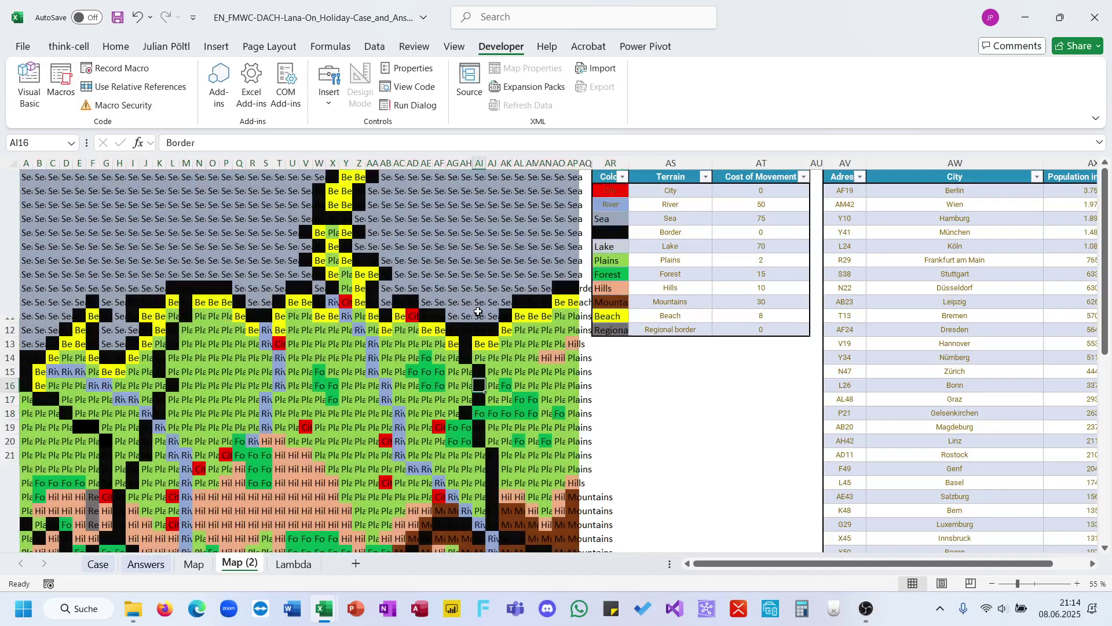
click(461, 278)
click(429, 316)
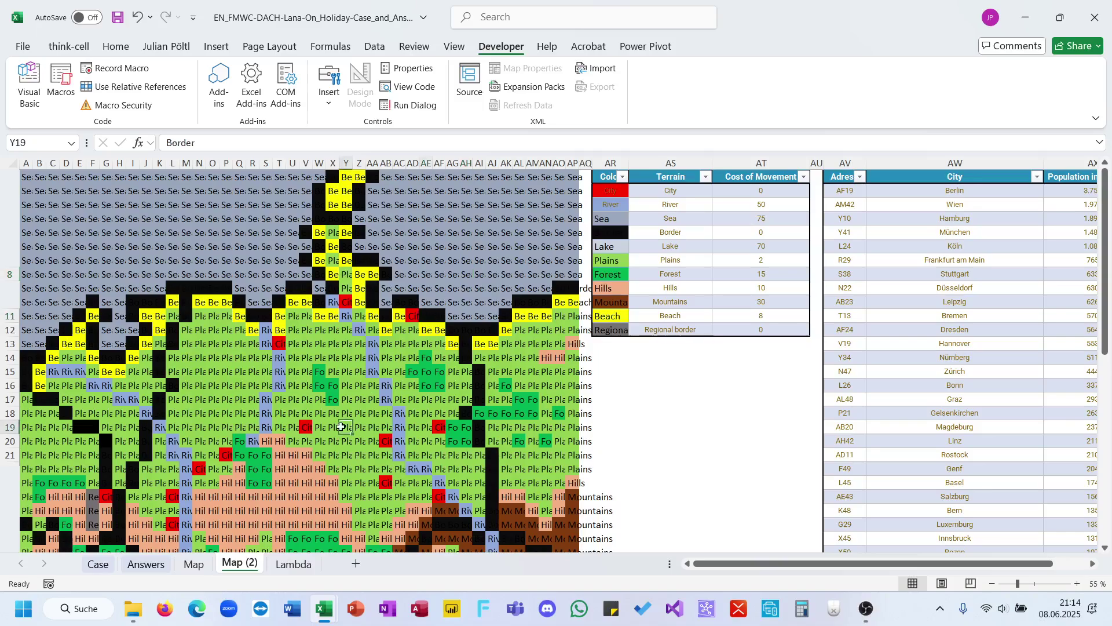
click(346, 428)
On the Case sheet, enter =TEXTSPLIT(G143;;", ") in E143 to split game 61's terrain list into rows
click(99, 564)
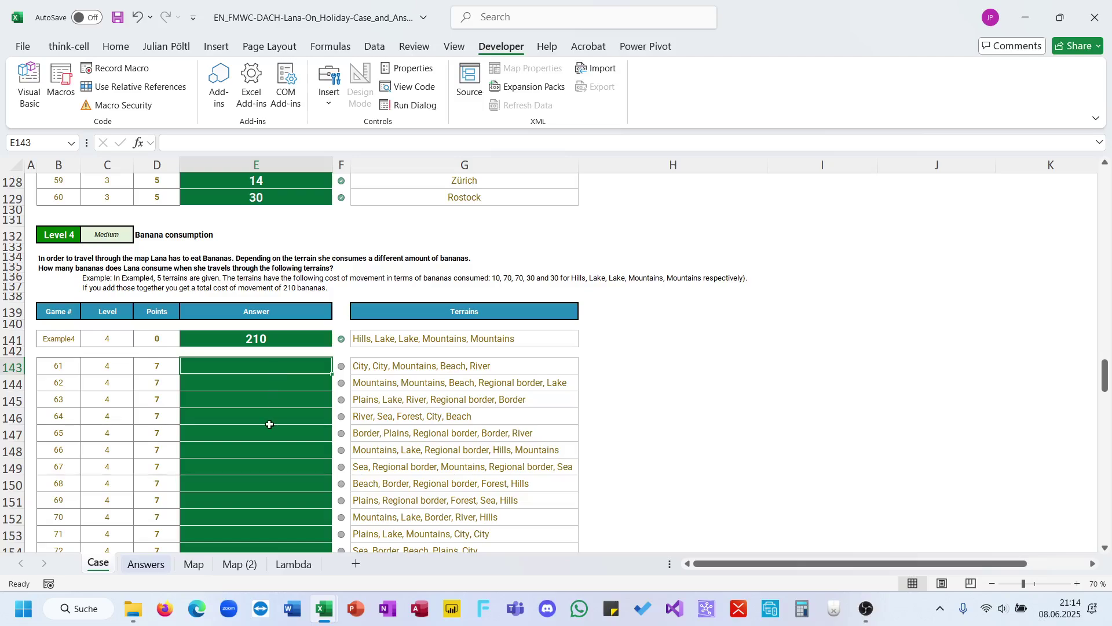
scroll(269, 424, down, 10)
scroll(269, 426, up, 8)
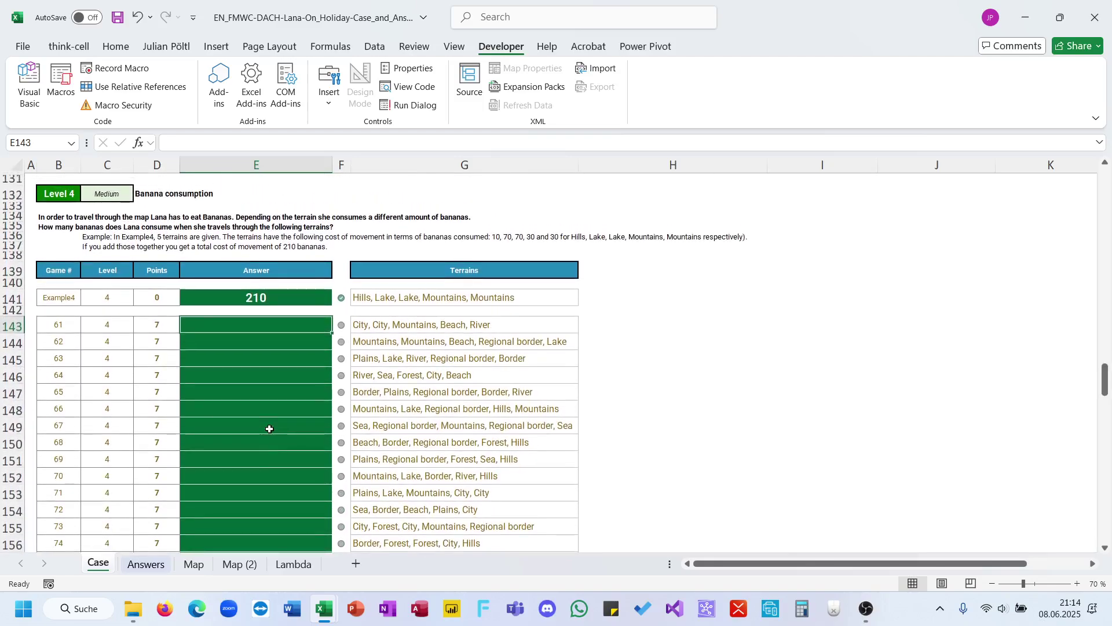
text(=)
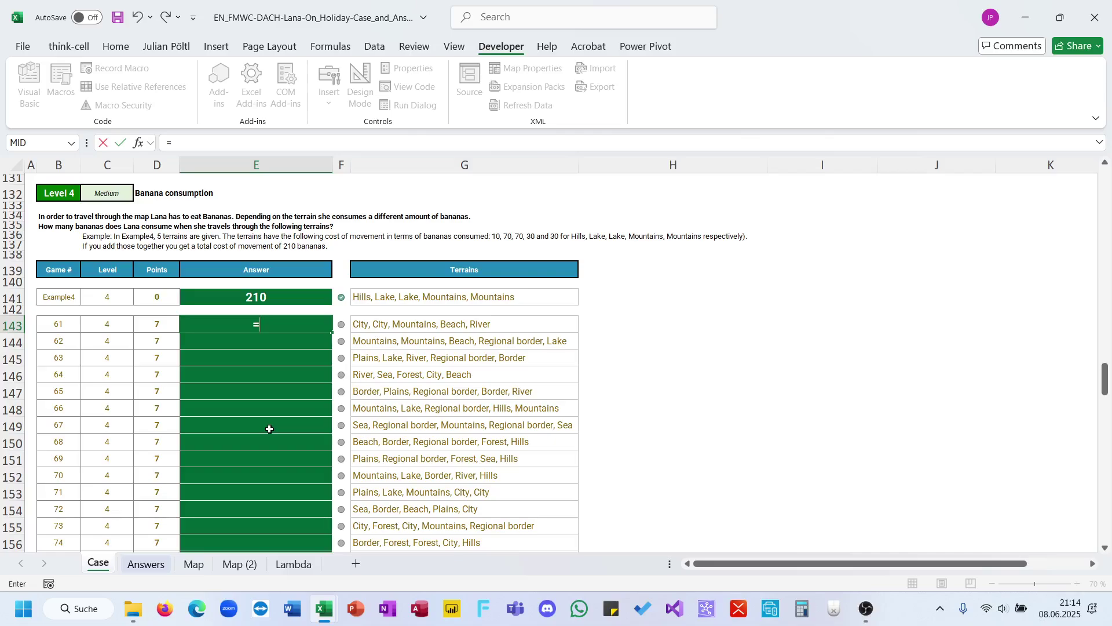
text(texts)
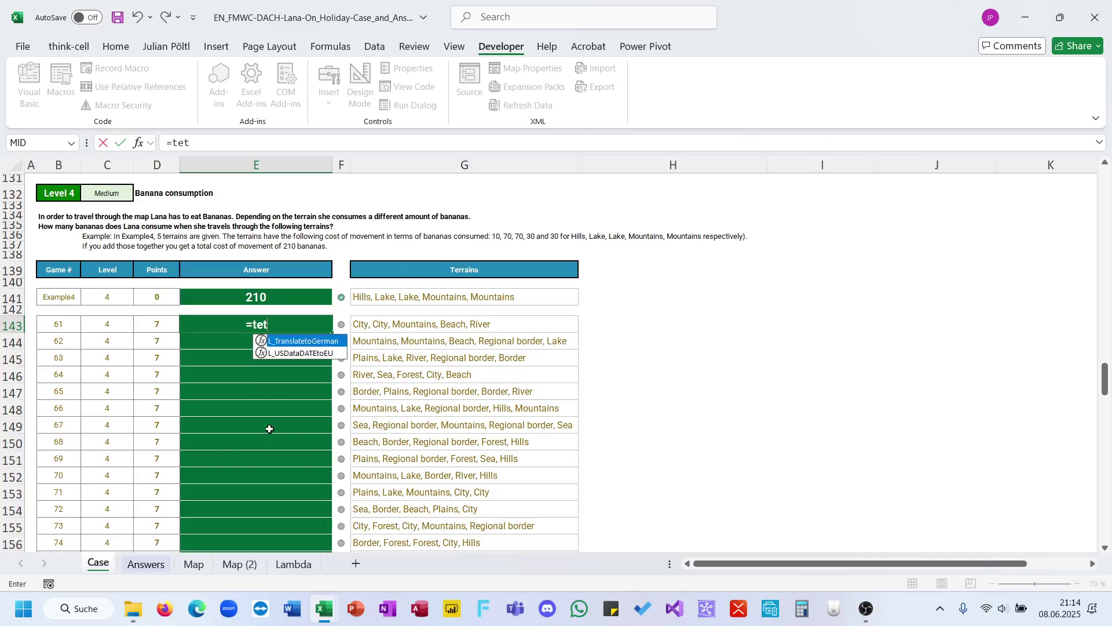
key(Tab)
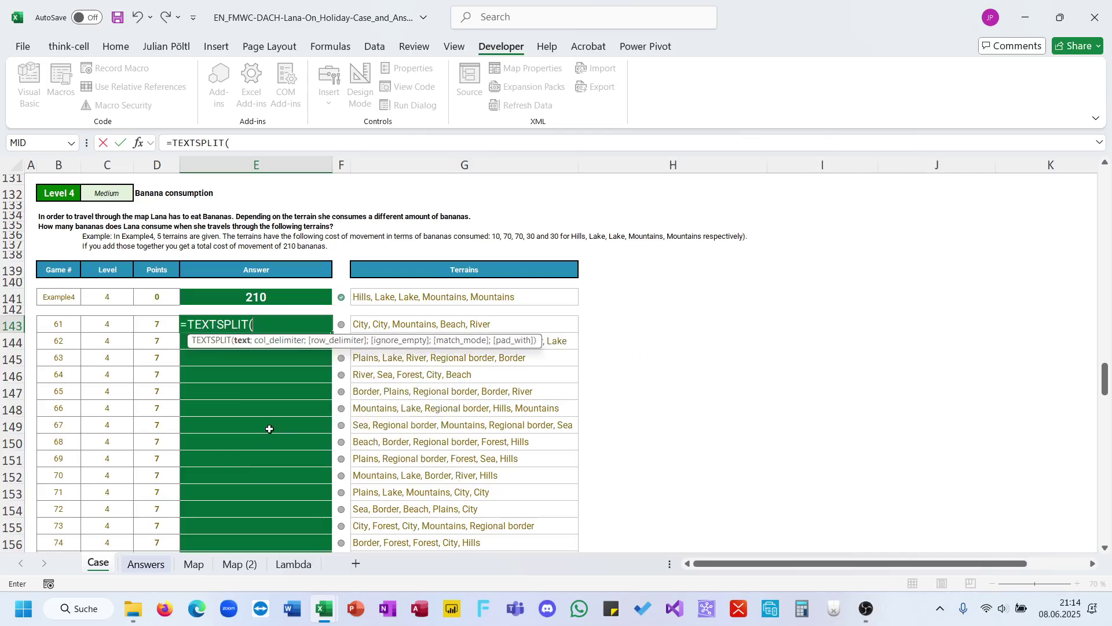
click(407, 324)
text(;")
text(;)
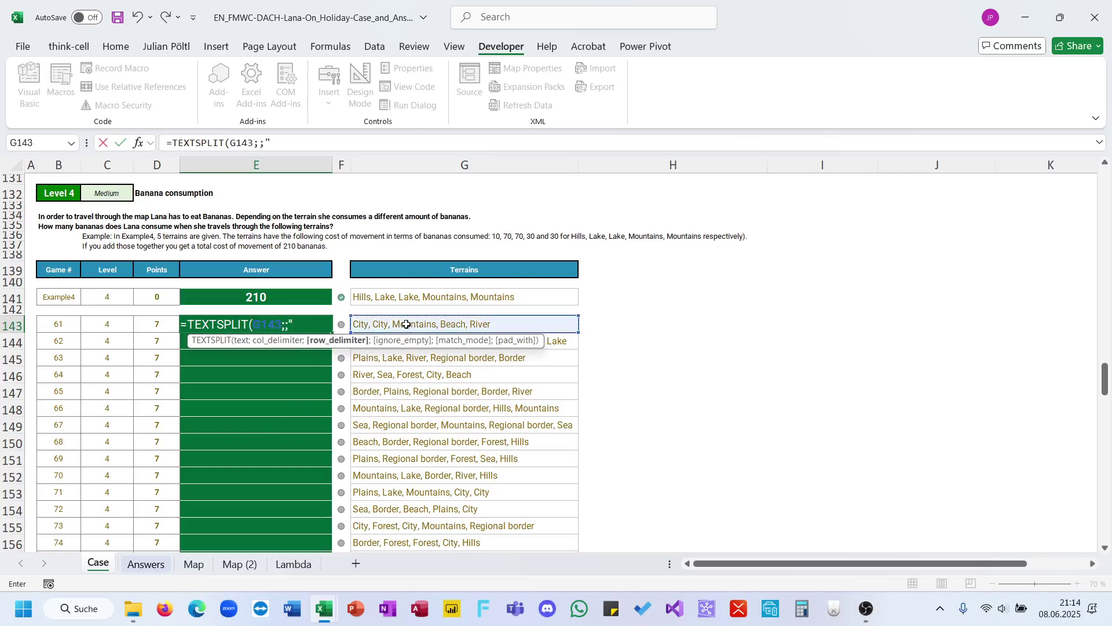
text(,")
key(BackSpace)
text("))
key(Return)
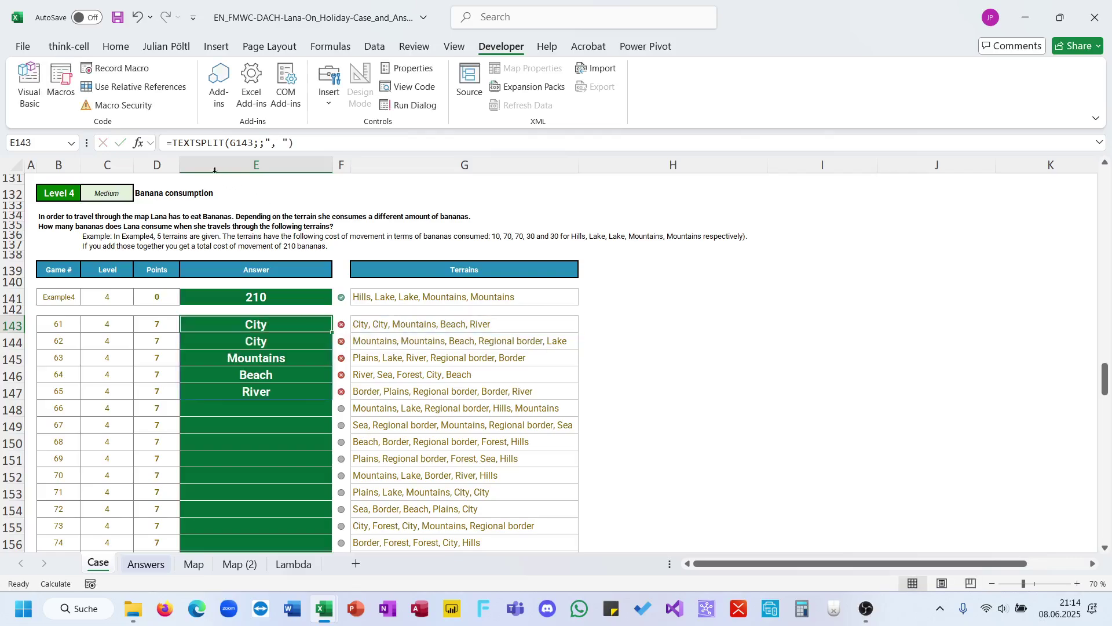
Wrap the TEXTSPLIT in E143 in an XLOOKUP, using the split terrains as the lookup value
click(173, 148)
text(X)
key(Tab)
key(BackSpace)
key(BackSpace)
key(BackSpace)
key(BackSpace)
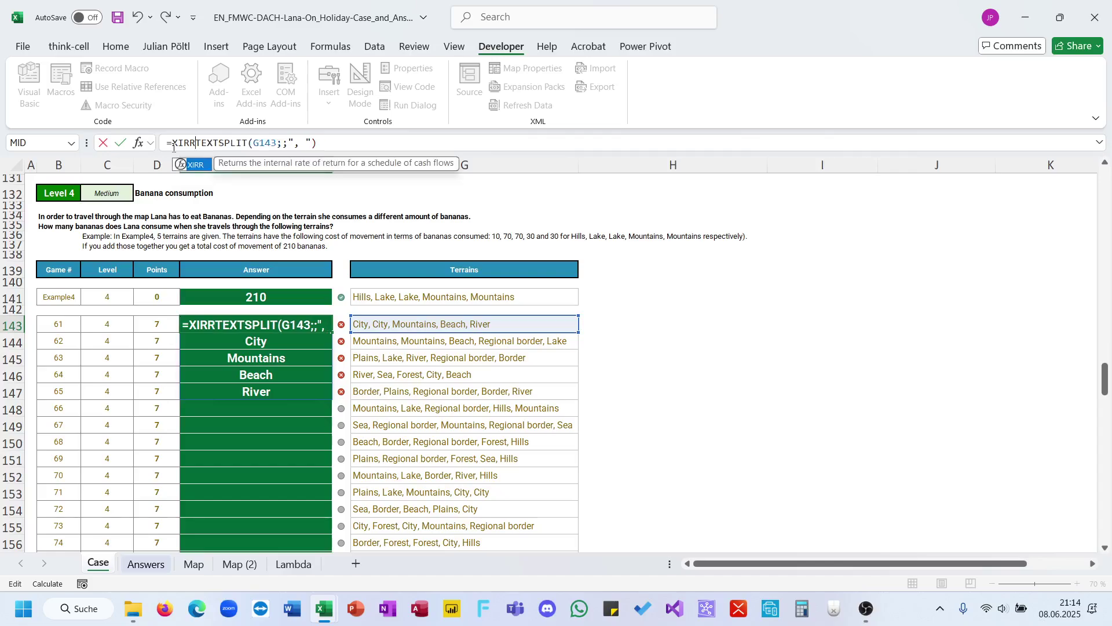
text(LOOKUP()
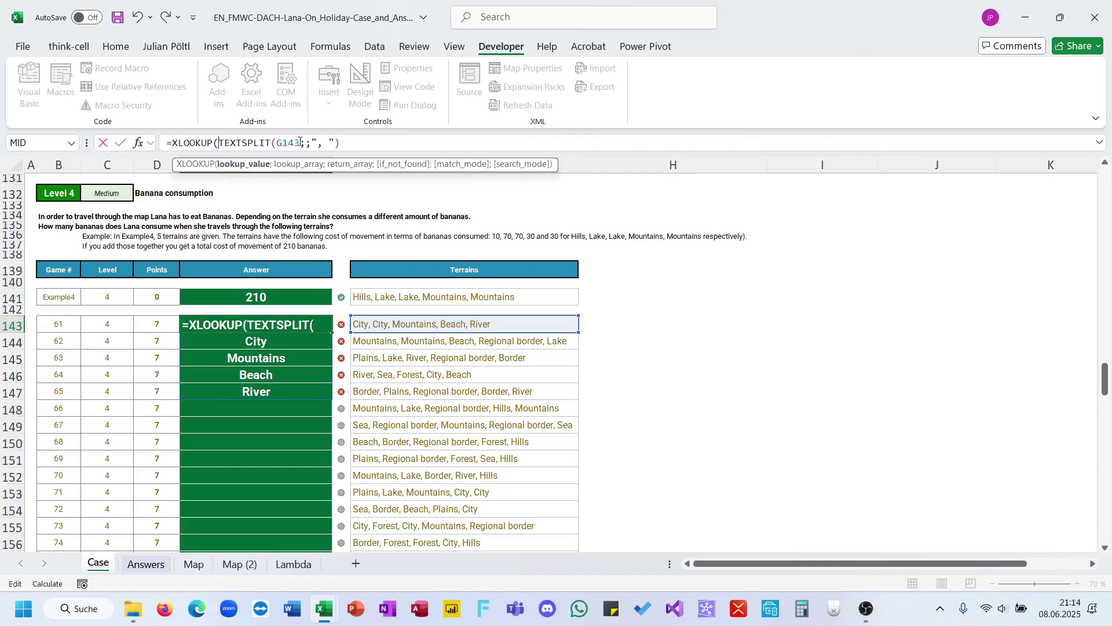
Give the XLOOKUP in E143 the lookup array Ter[Terrain]
click(373, 139)
text(;geo)
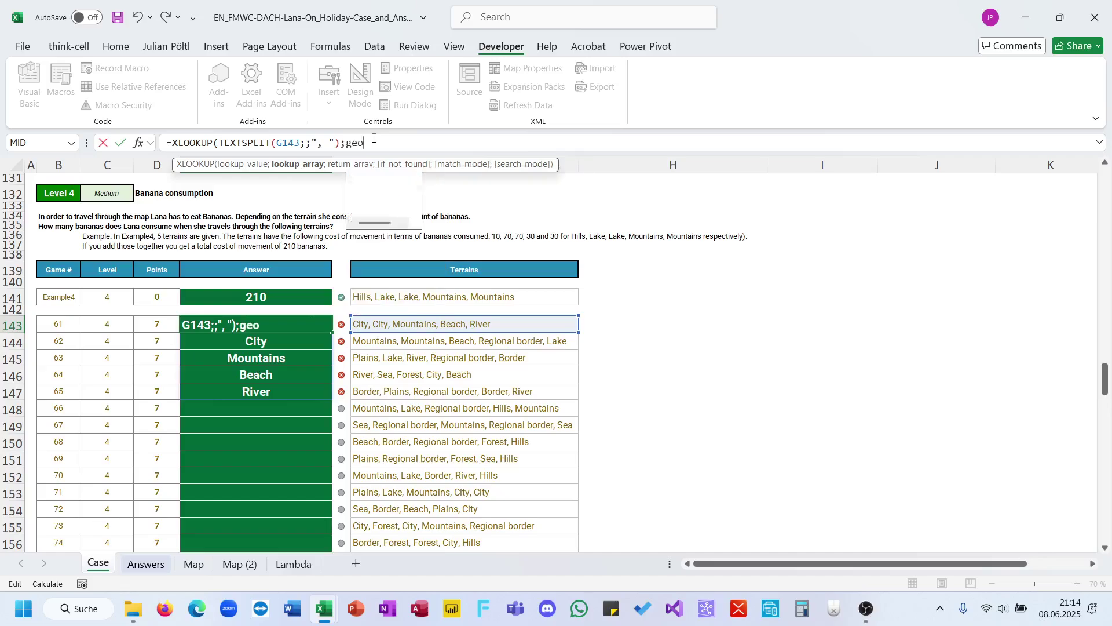
key(BackSpace)
key(BackSpace)
key(BackSpace)
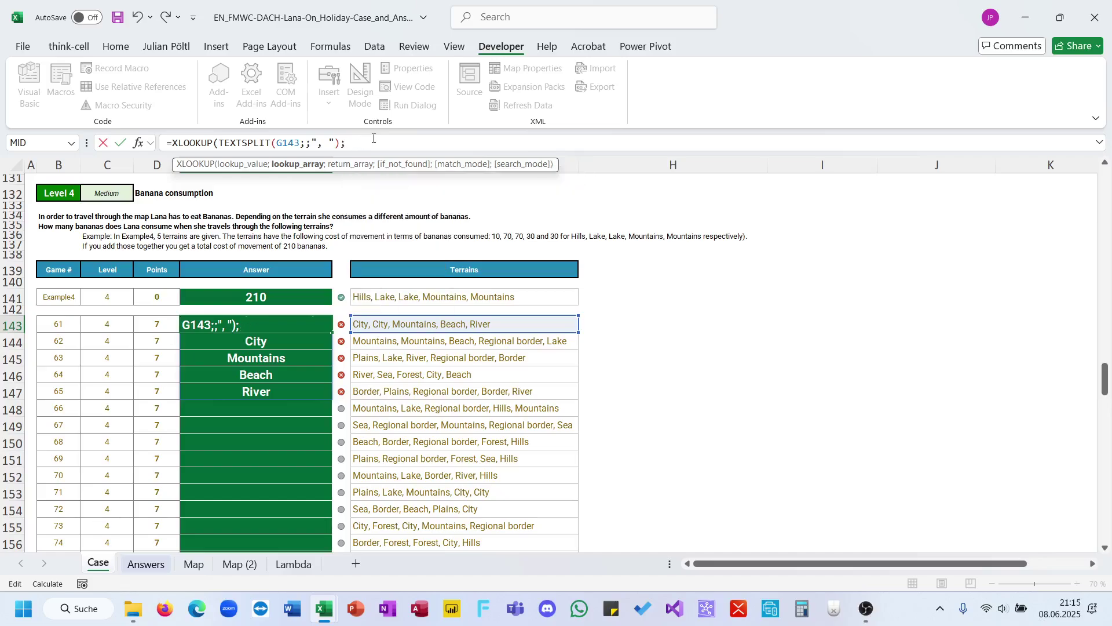
text(Ter[)
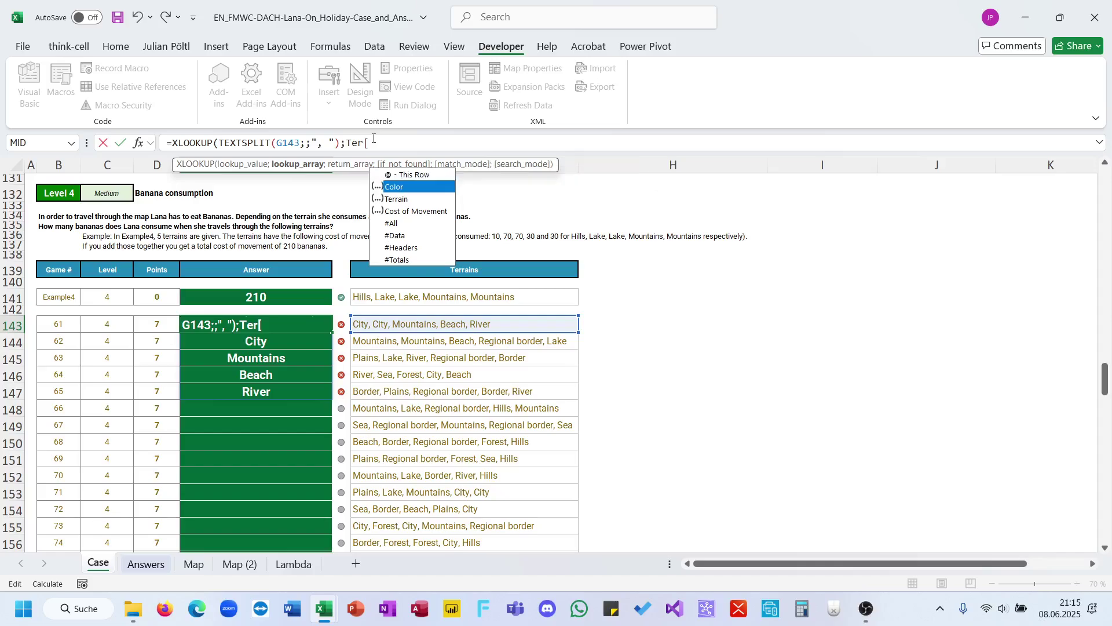
key(Down)
key(Tab)
key(BackSpace)
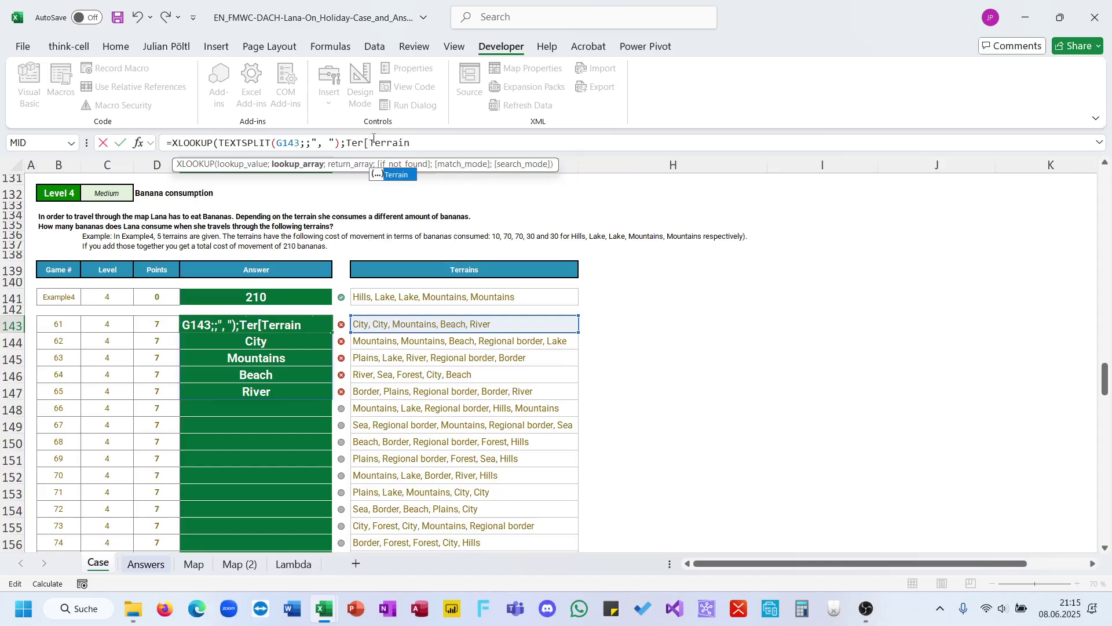
Complete the XLOOKUP in E143 with the return array Ter[Cost of Movement] and commit the formula
text(];ter)
key(Tab)
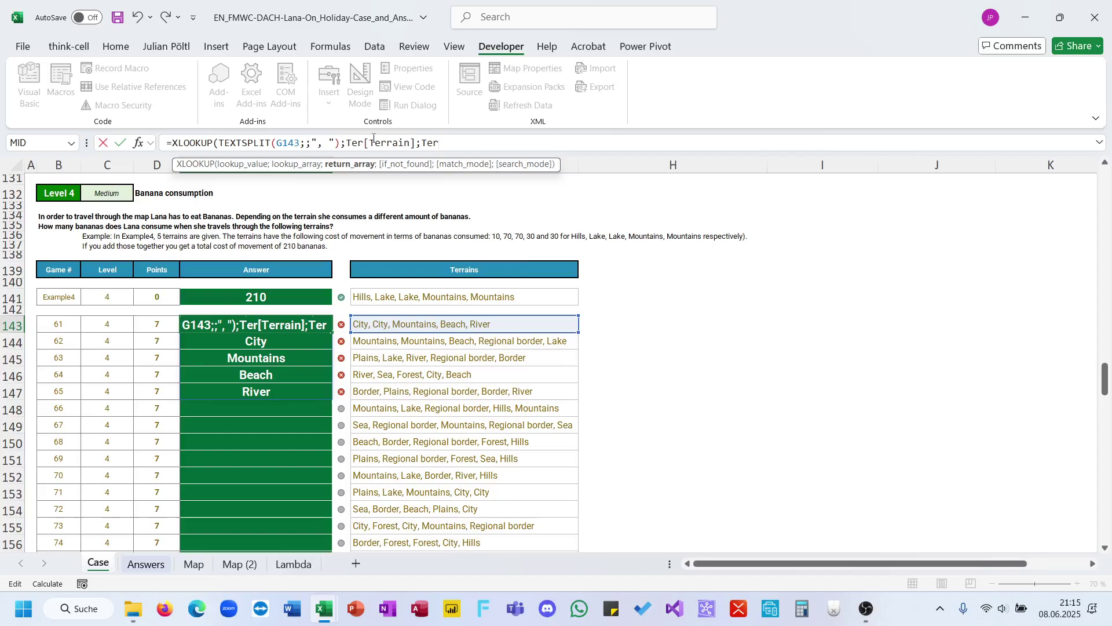
text([)
key(Down)
key(Down)
key(Tab)
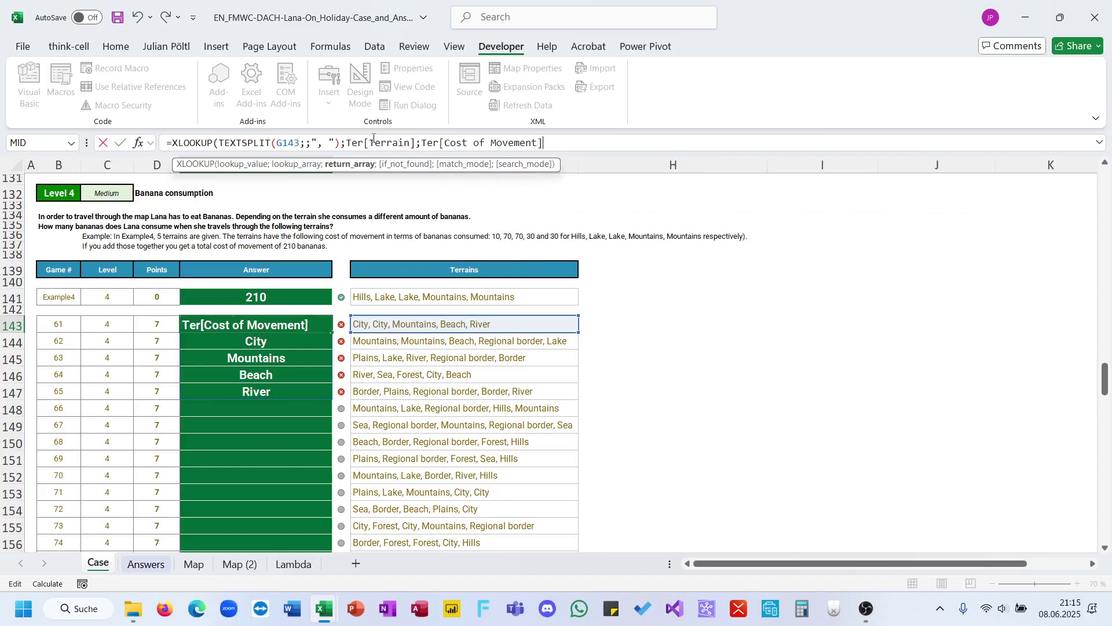
text())
key(ctrl+Return)
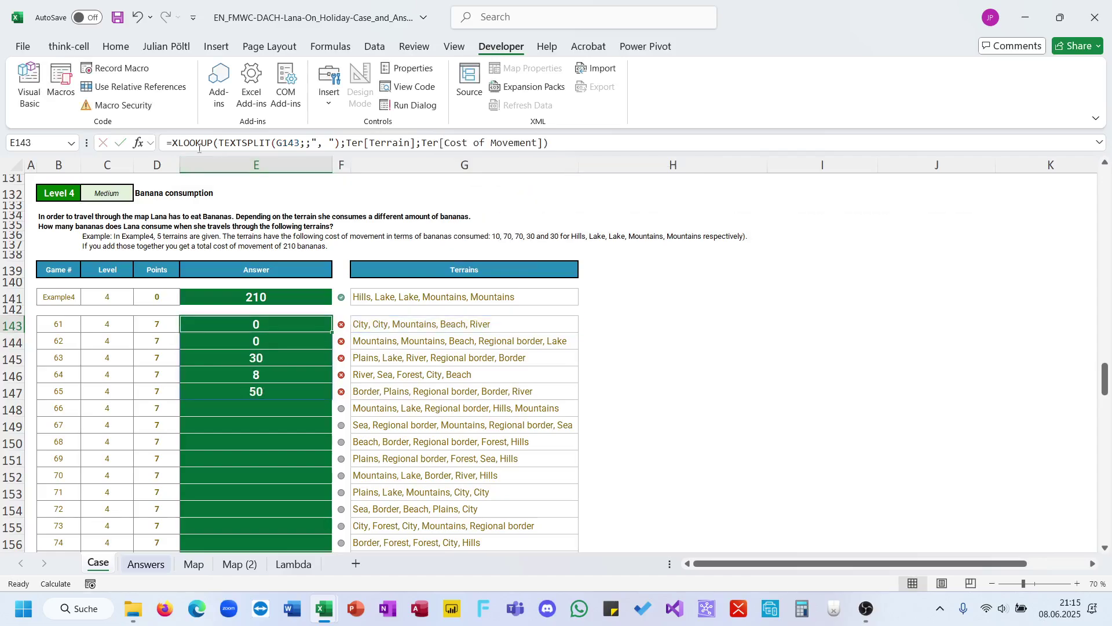
Wrap the XLOOKUP in E143 in SUM to total the banana cost of game 61's terrains
click(172, 143)
text(sum()
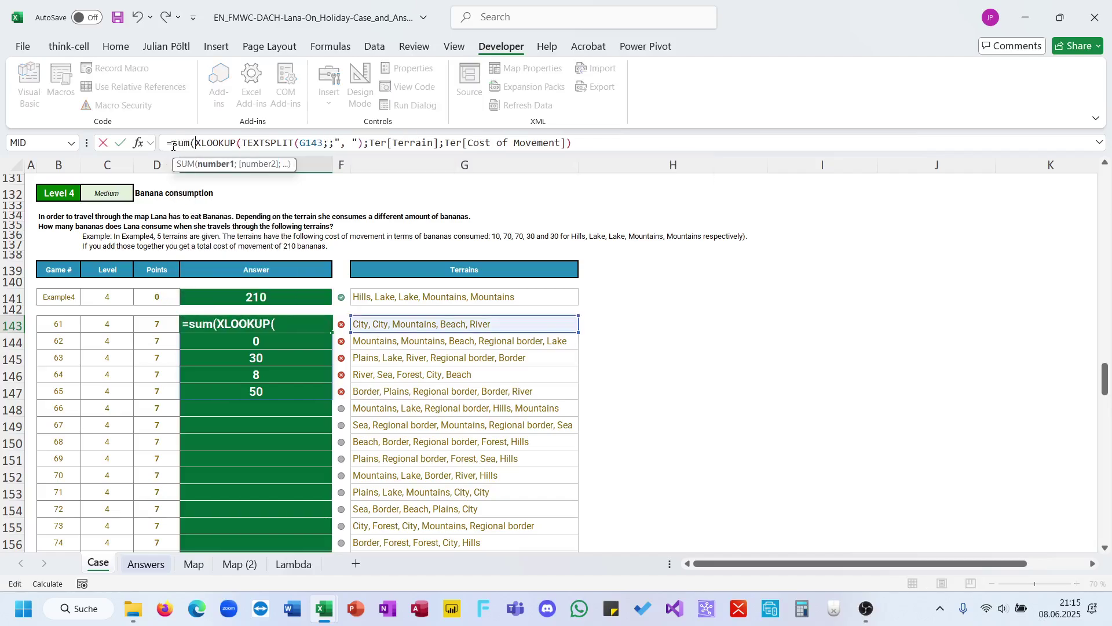
key(End)
text())
key(Return)
key(Up)
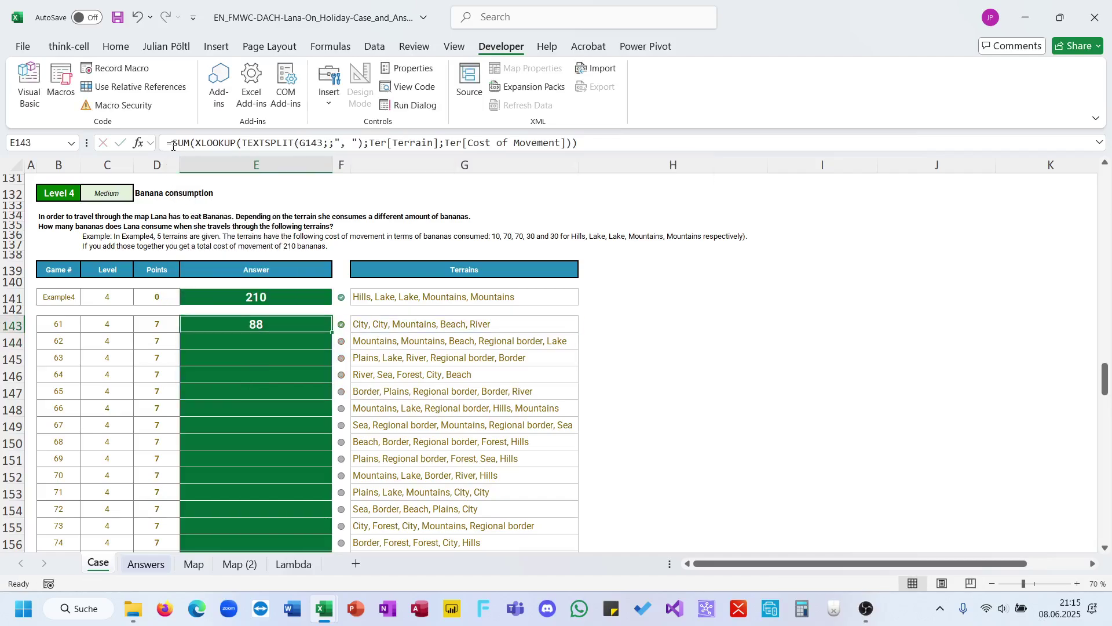
Fill the Level 4 formula down through E162 and check a copied formula
scroll(305, 463, down, 7)
scroll(304, 467, up, 7)
click(303, 458)
scroll(304, 469, down, 10)
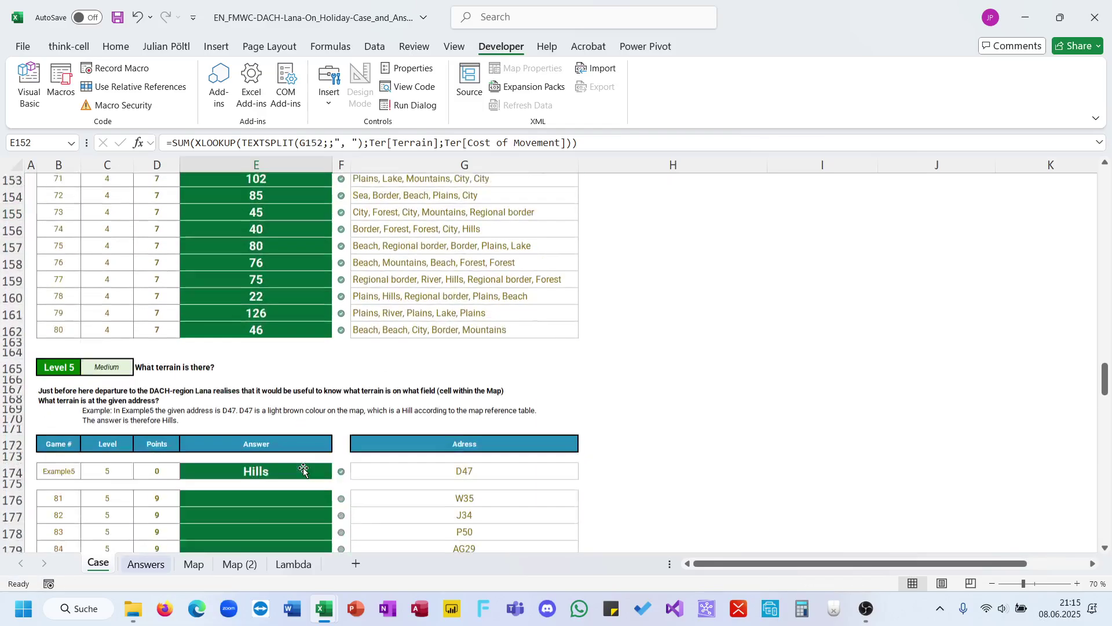
Enter =INDIRECT("'Map (2)'!"&G176) in E176 for Level 5 and fill it down through game 100
click(287, 351)
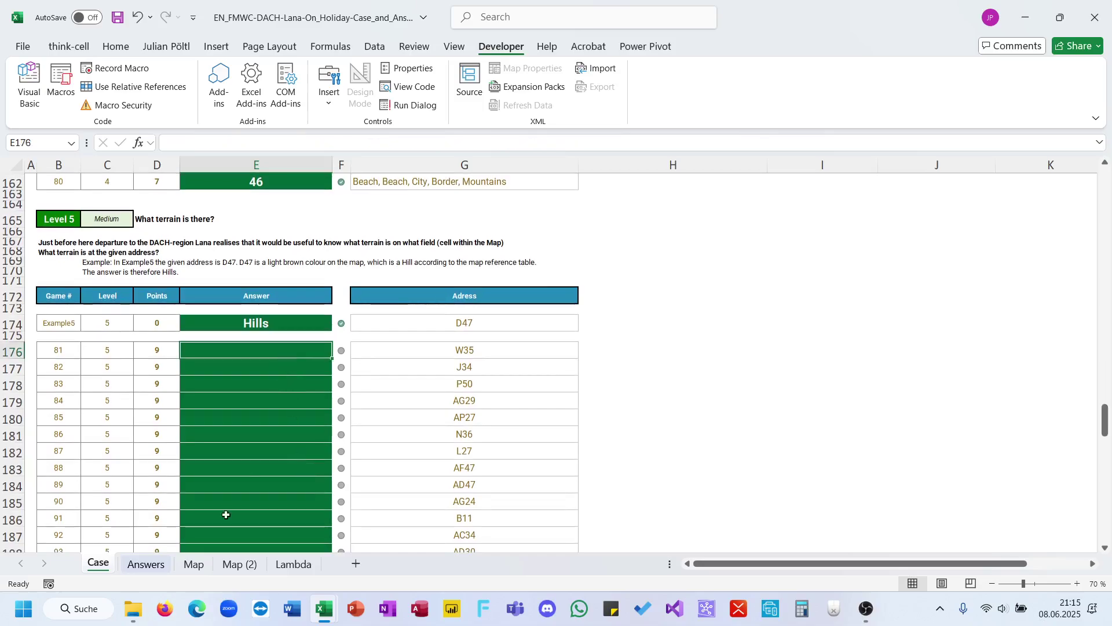
text(=indi)
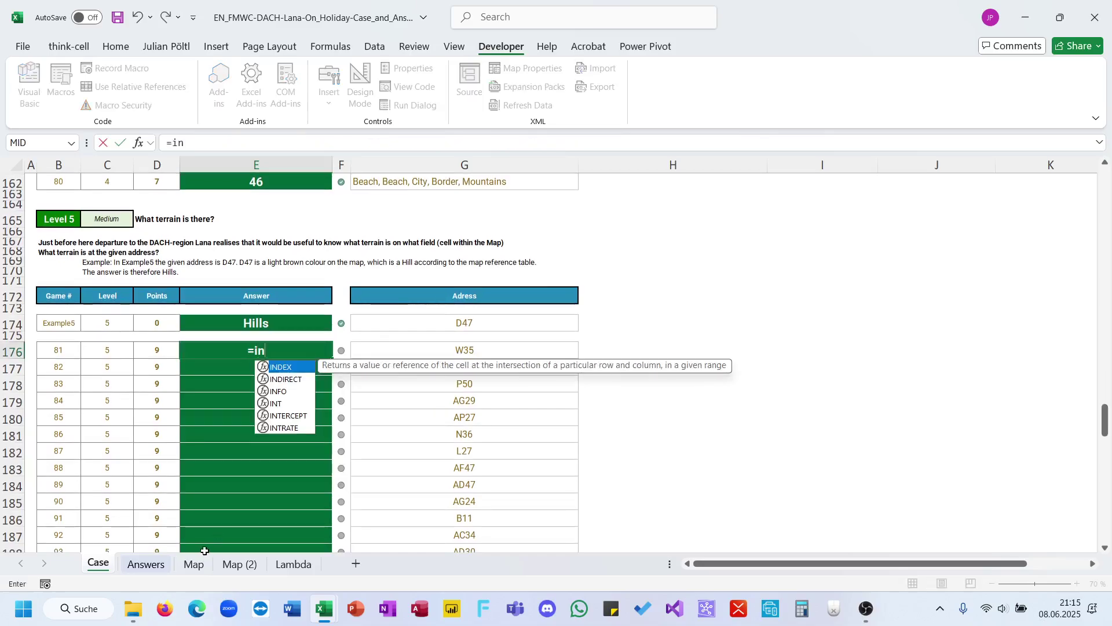
key(Tab)
click(231, 560)
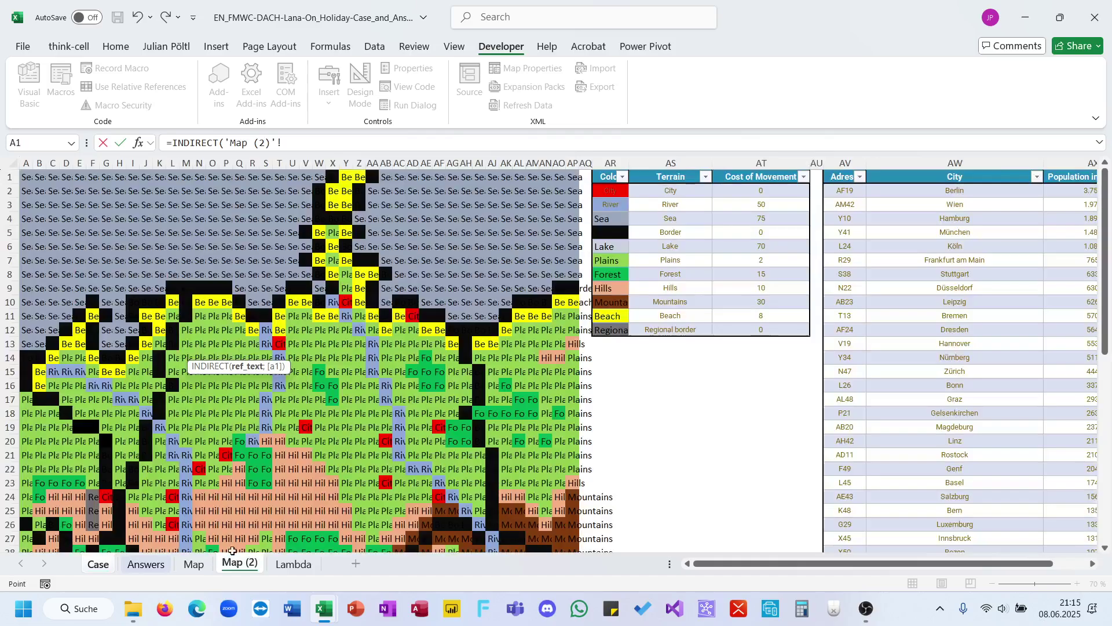
click(225, 143)
text(")
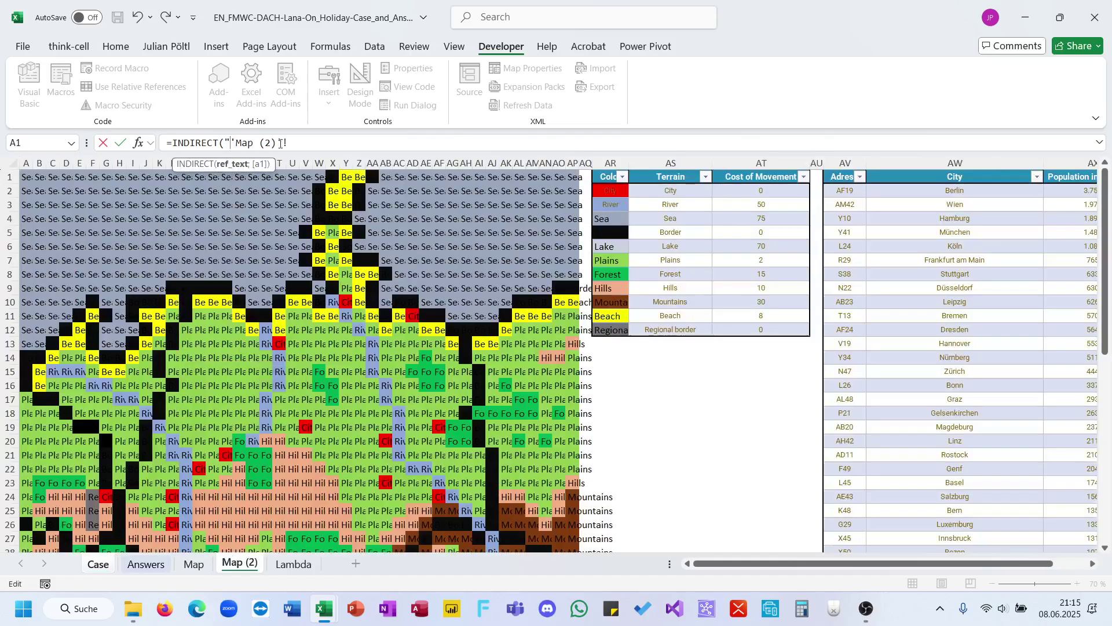
text("&)
click(108, 563)
click(456, 347)
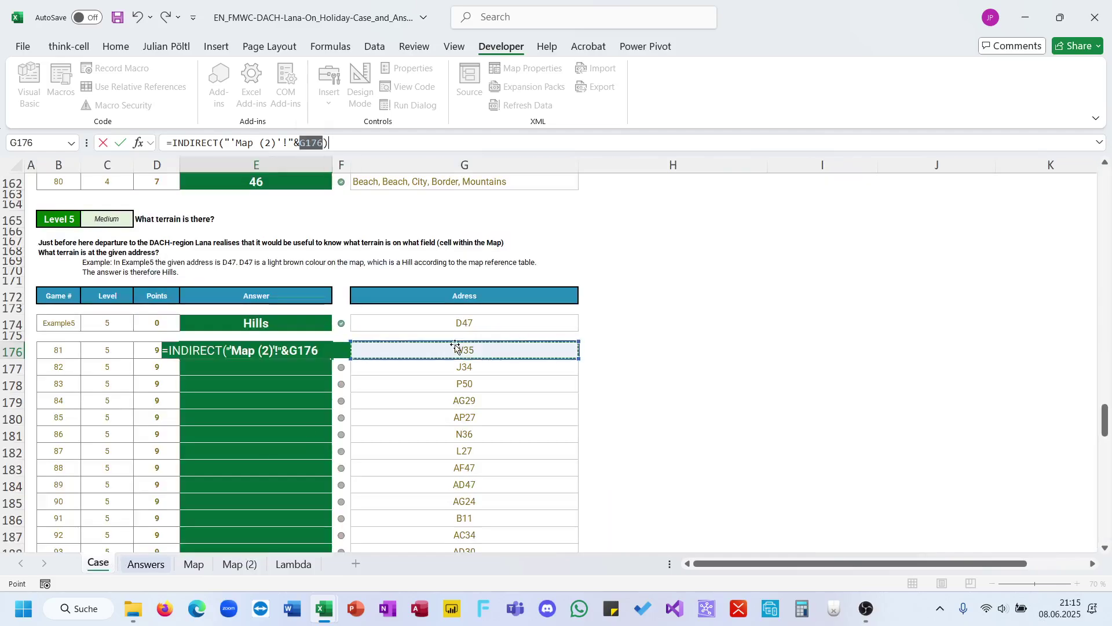
text())
key(ctrl+Return)
double_click(334, 358)
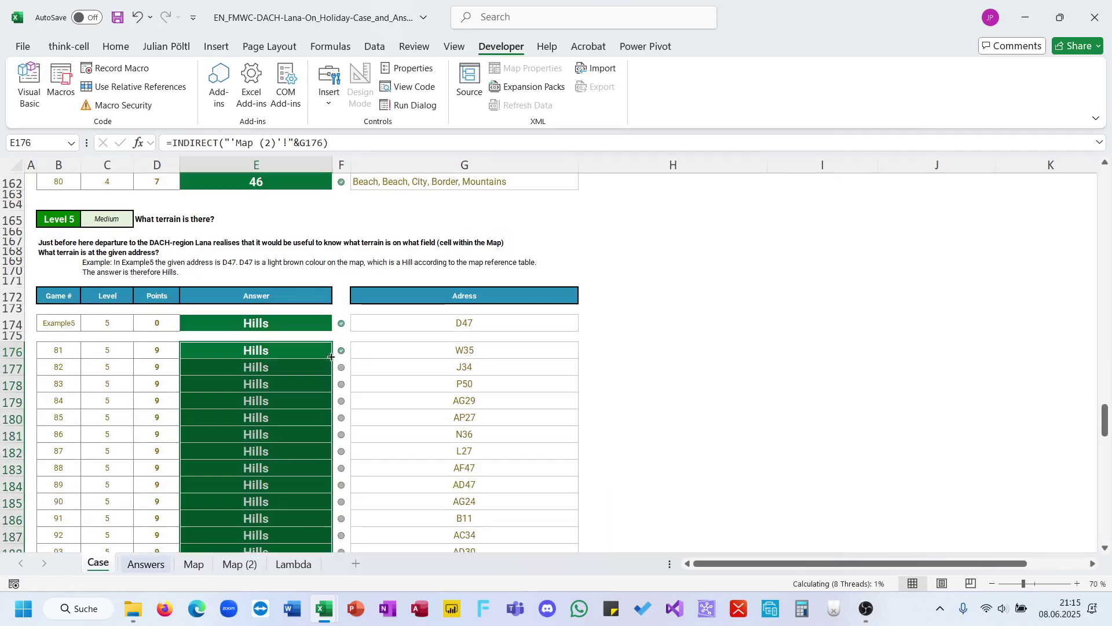
Inspect the terrain names on the duplicated map sheet, and review the Level 5 answers and the Level 6 task
click(239, 563)
drag(249, 355, 351, 446)
click(226, 455)
click(98, 564)
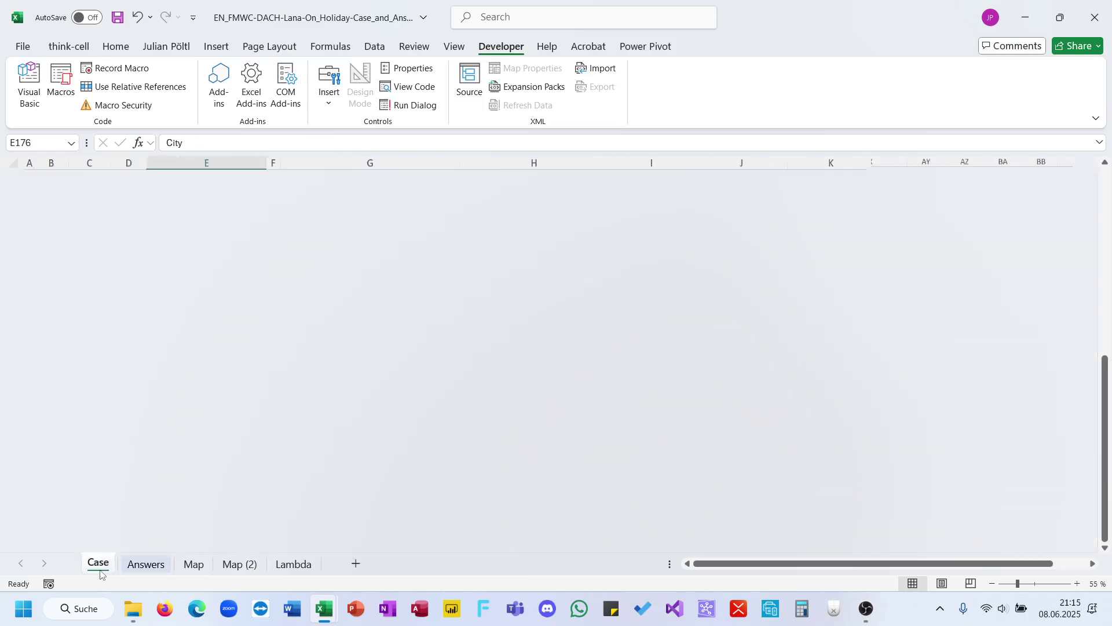
scroll(289, 331, down, 1)
scroll(289, 331, up, 12)
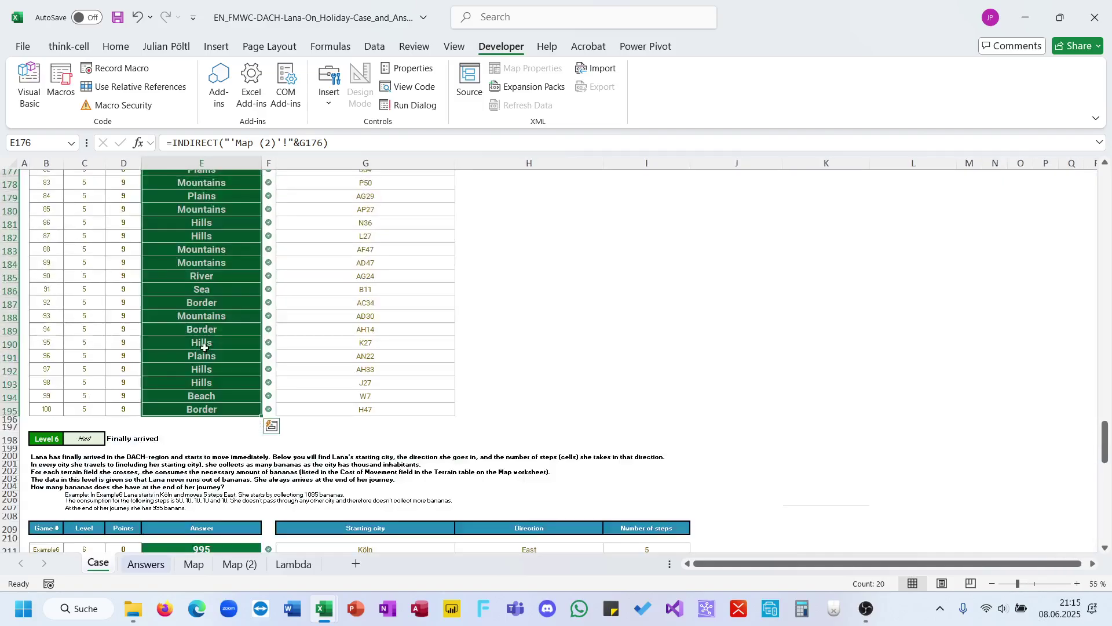
click(206, 341)
scroll(213, 283, down, 9)
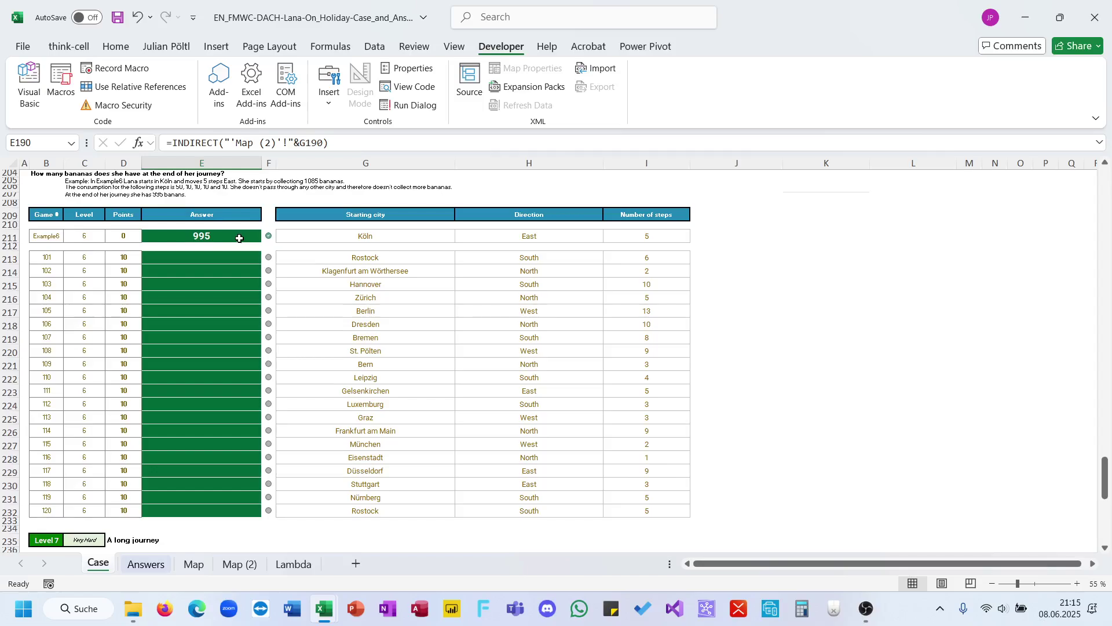
click(702, 236)
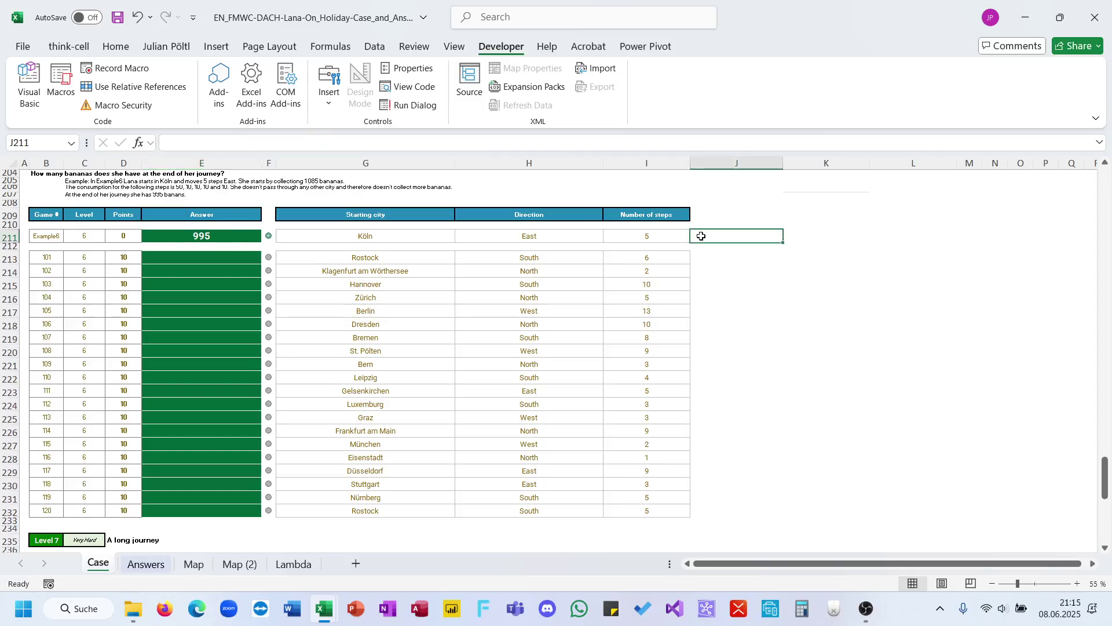
text(=)
key(Escape)
Enter =E_Arrows_FullFullArray() in J197 to produce the direction and movement table, and inspect its arrows and direction columns
scroll(712, 255, up, 5)
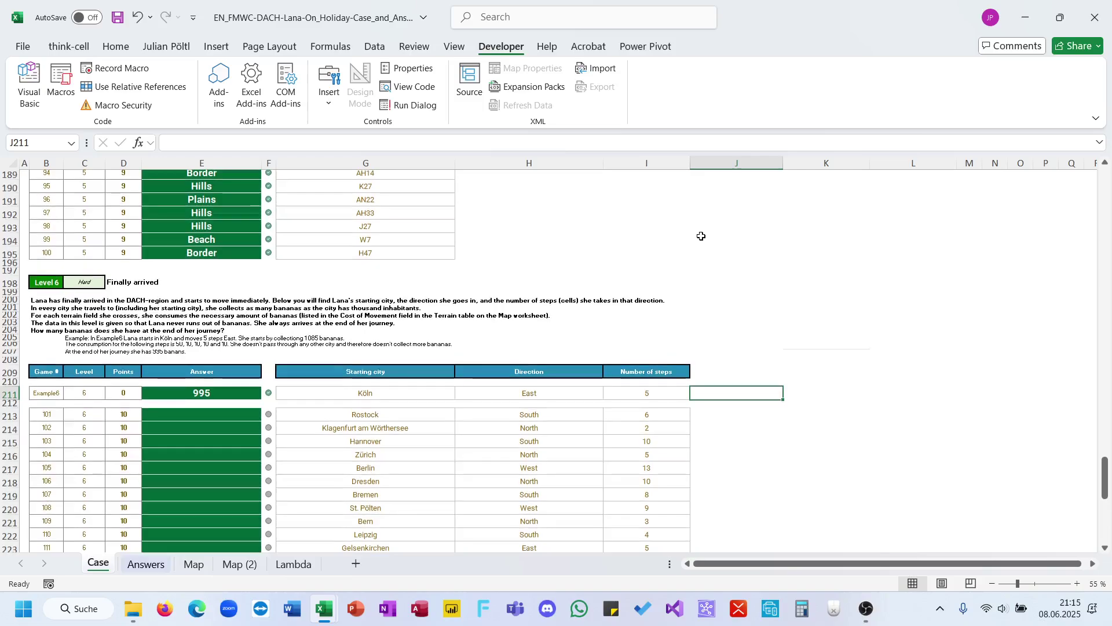
click(722, 273)
text(=arr)
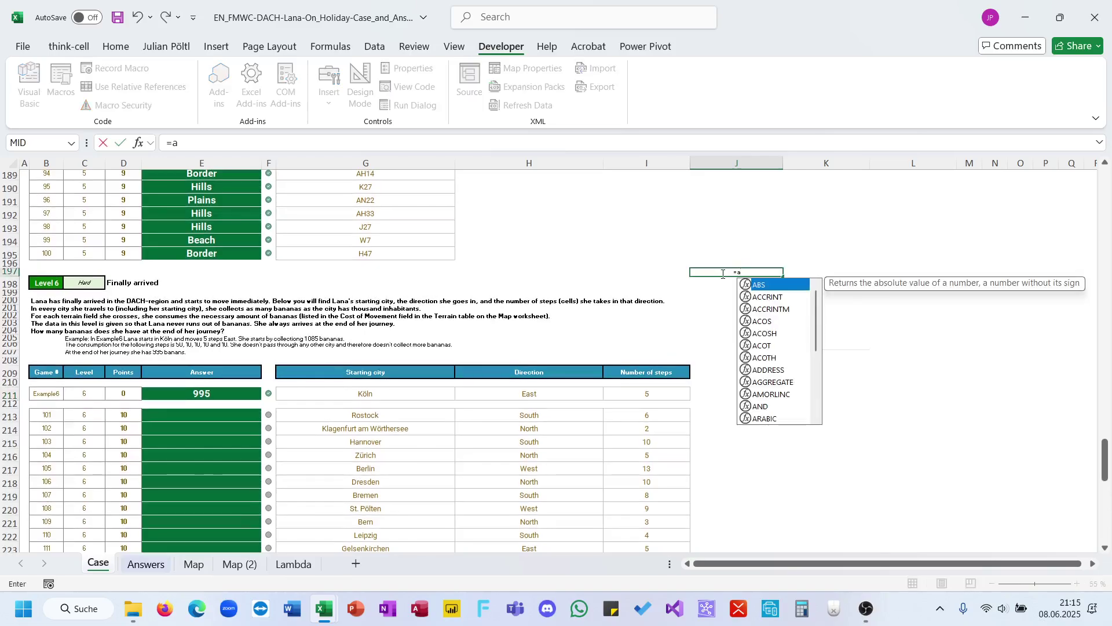
key(Down)
key(Down)
key(Down)
key(Tab)
key(Return)
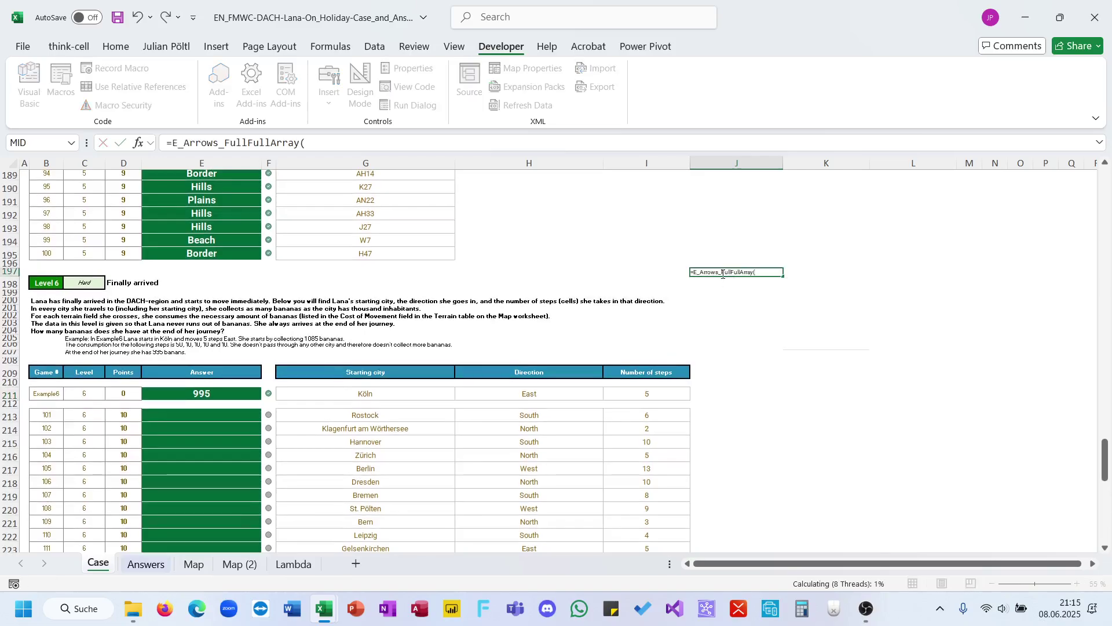
click(722, 274)
drag(965, 285, 968, 339)
drag(732, 288, 722, 337)
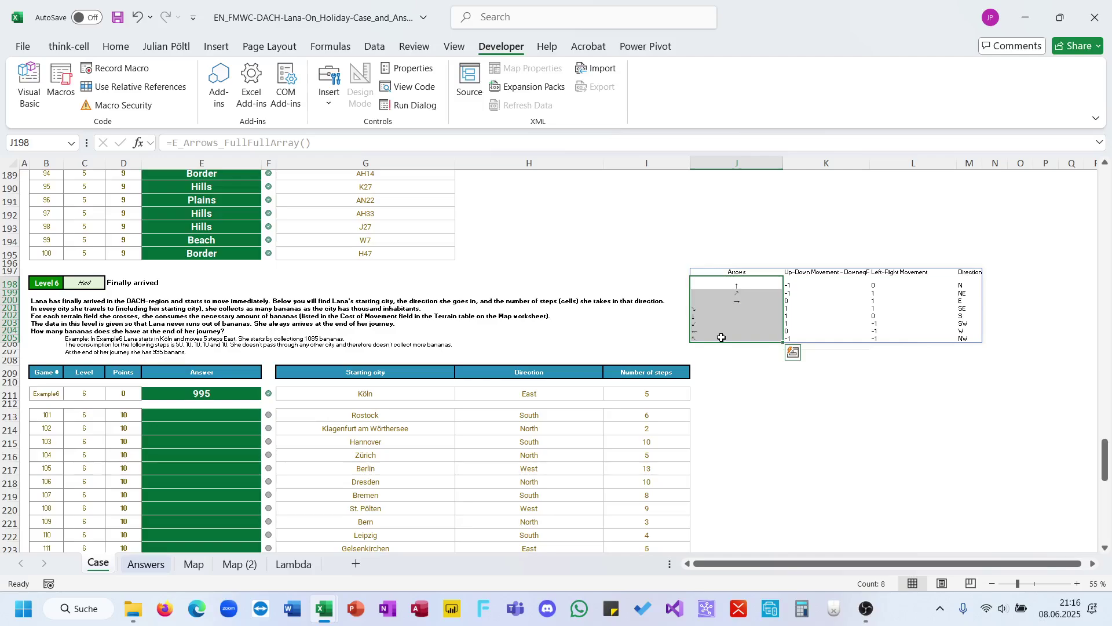
Begin a LET formula in J211 defining A as an XLOOKUP of LEFT(H211;1), the first letter of the travel direction
click(702, 394)
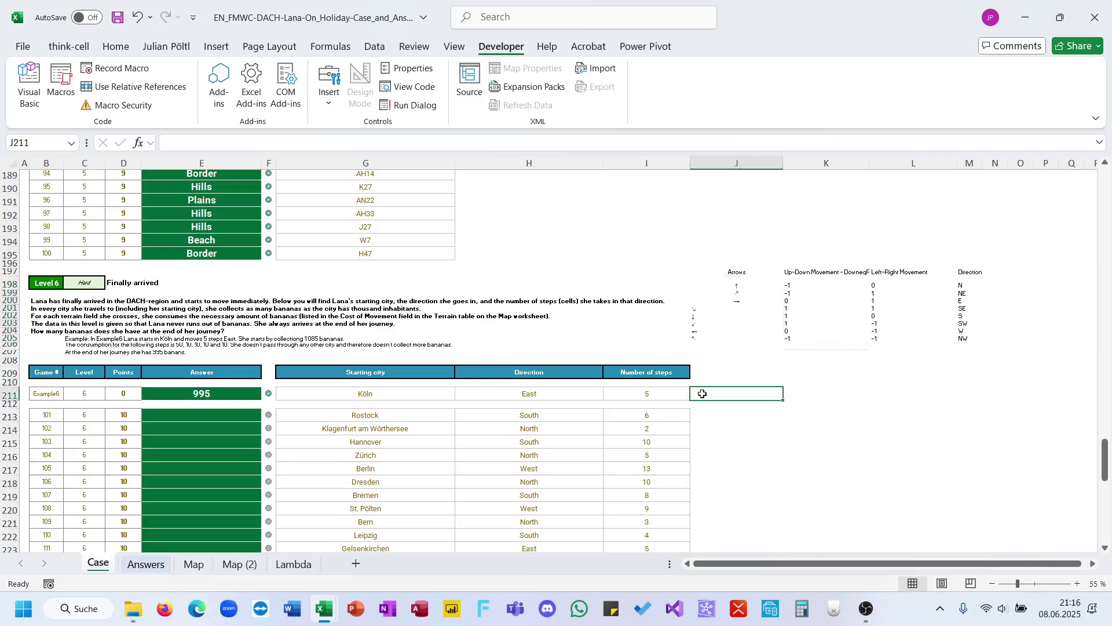
text(=)
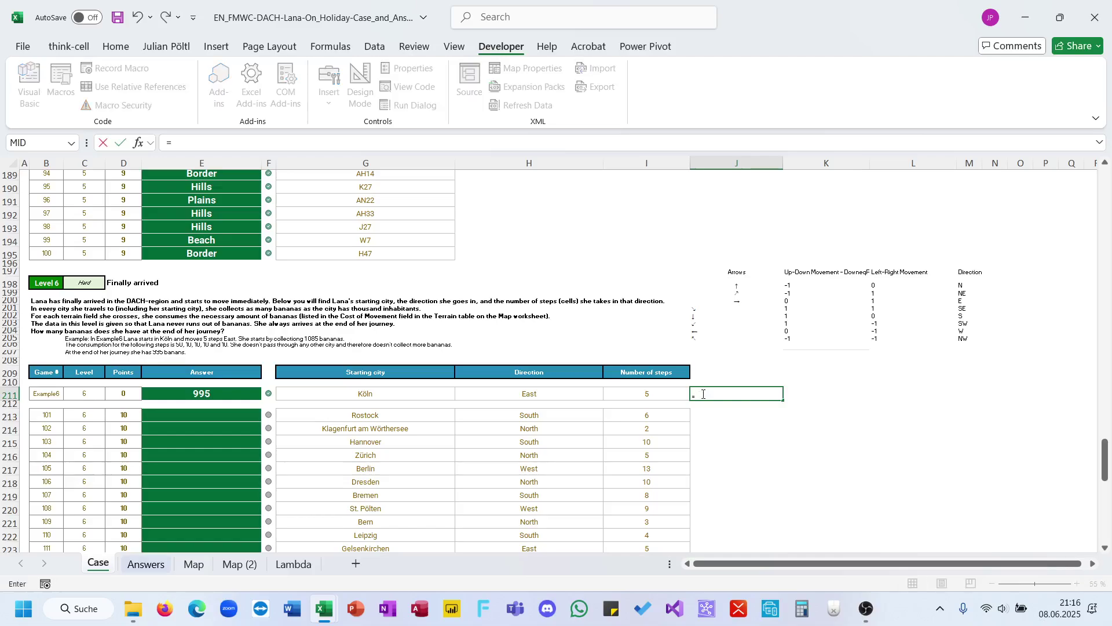
text(Let()
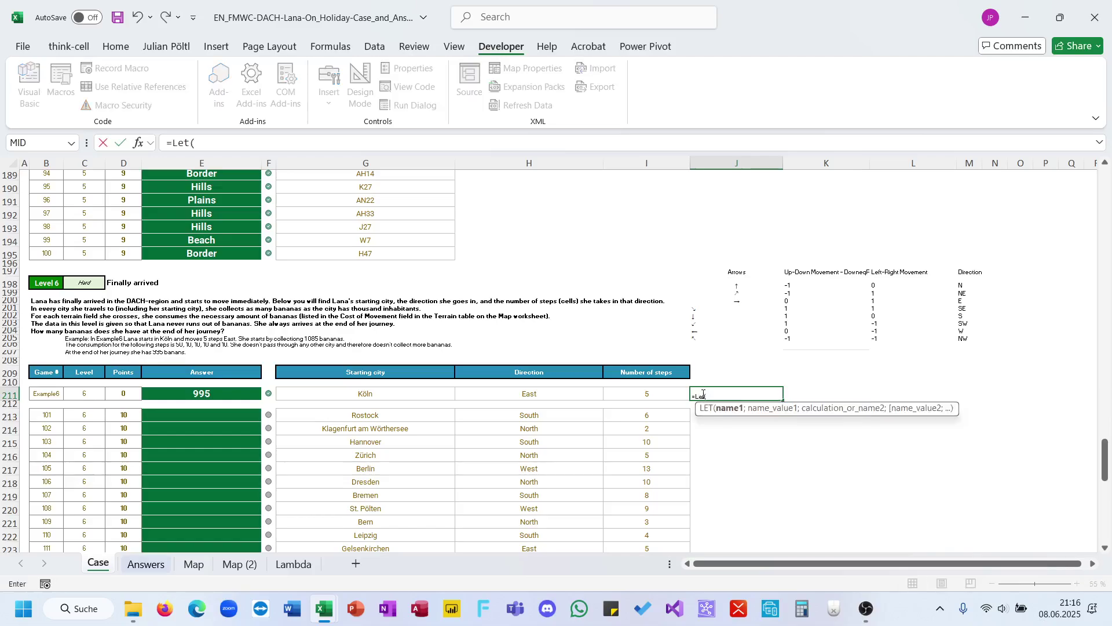
text(A;)
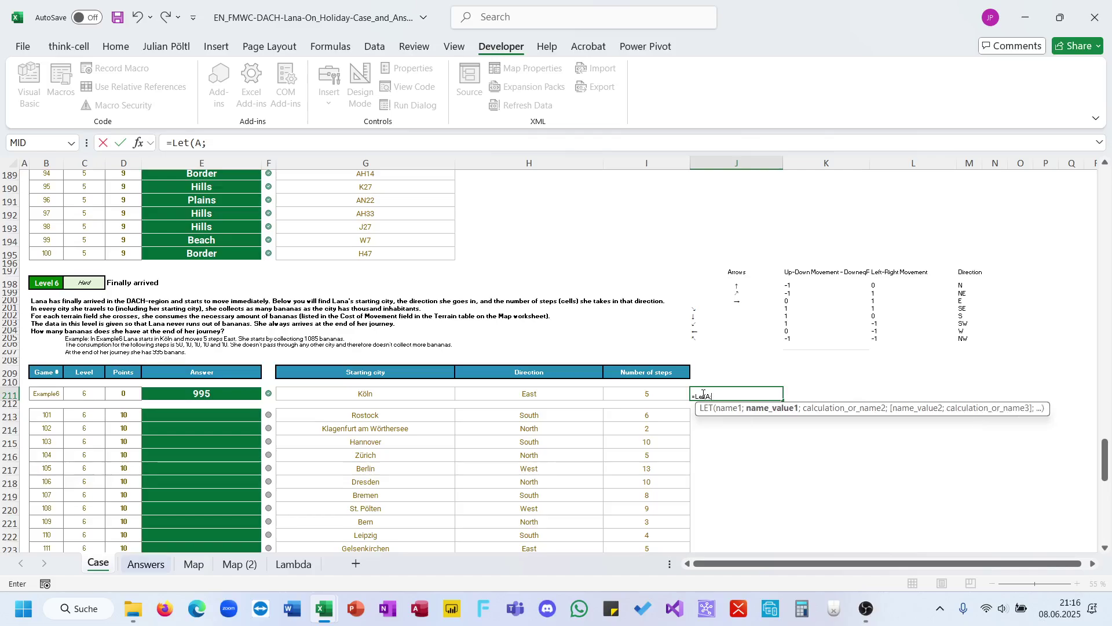
text(XLOOKUP()
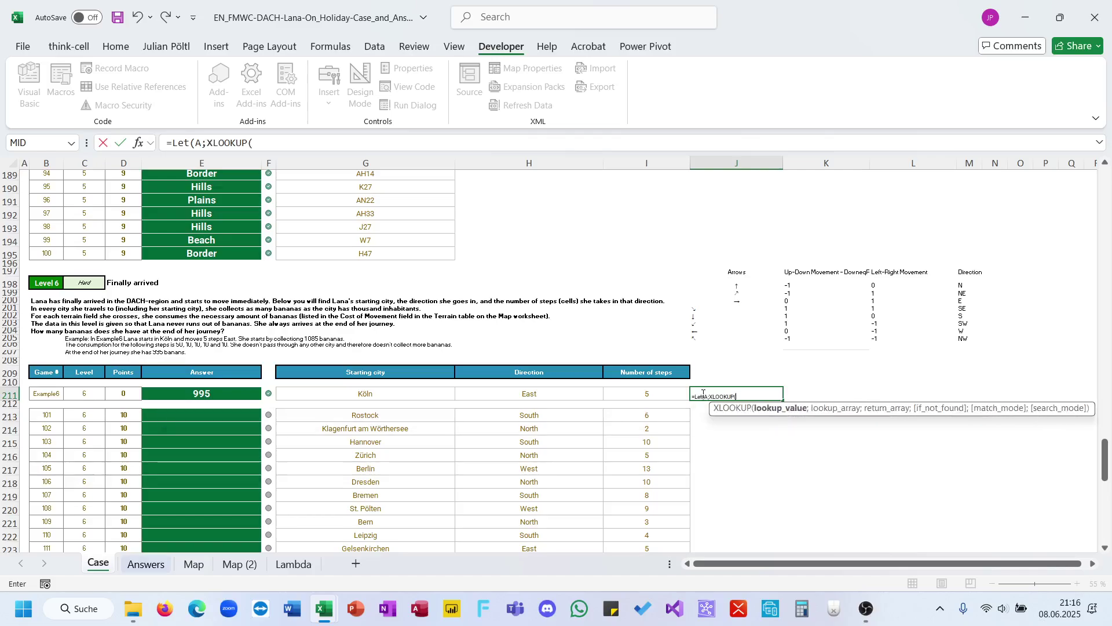
text(left()
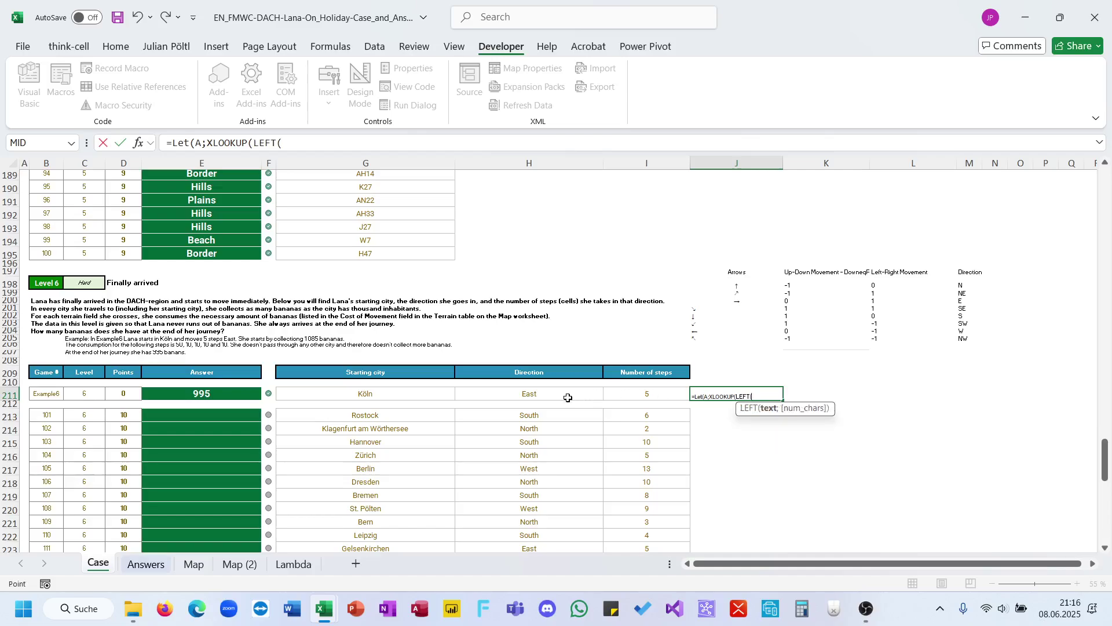
click(568, 398)
key(BackSpace)
click(568, 398)
text(;1);)
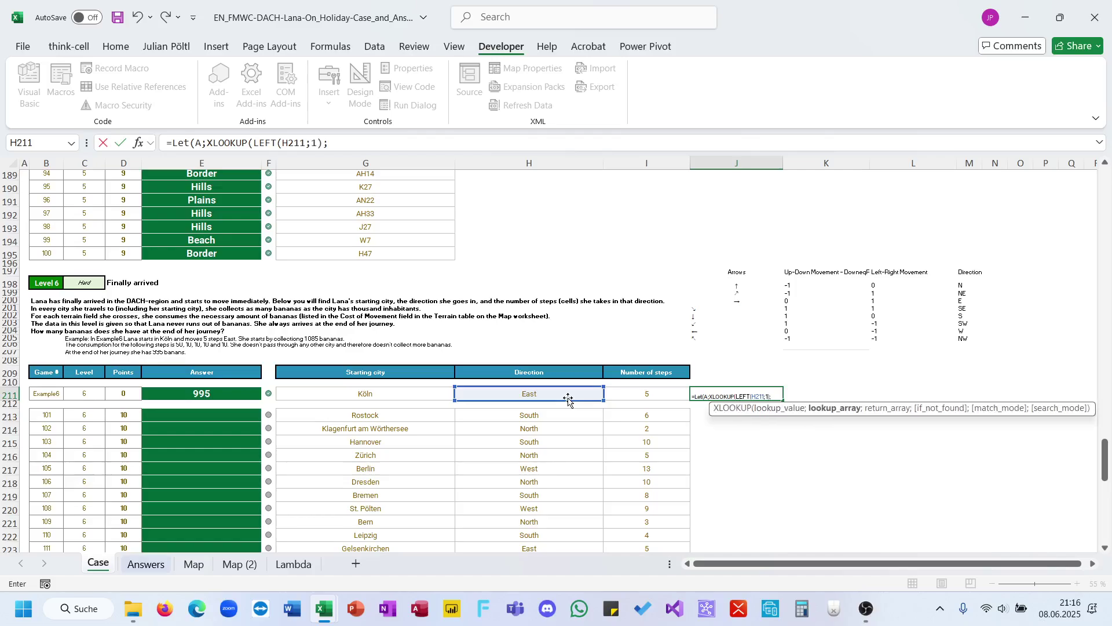
drag(737, 285, 736, 337)
key(F4)
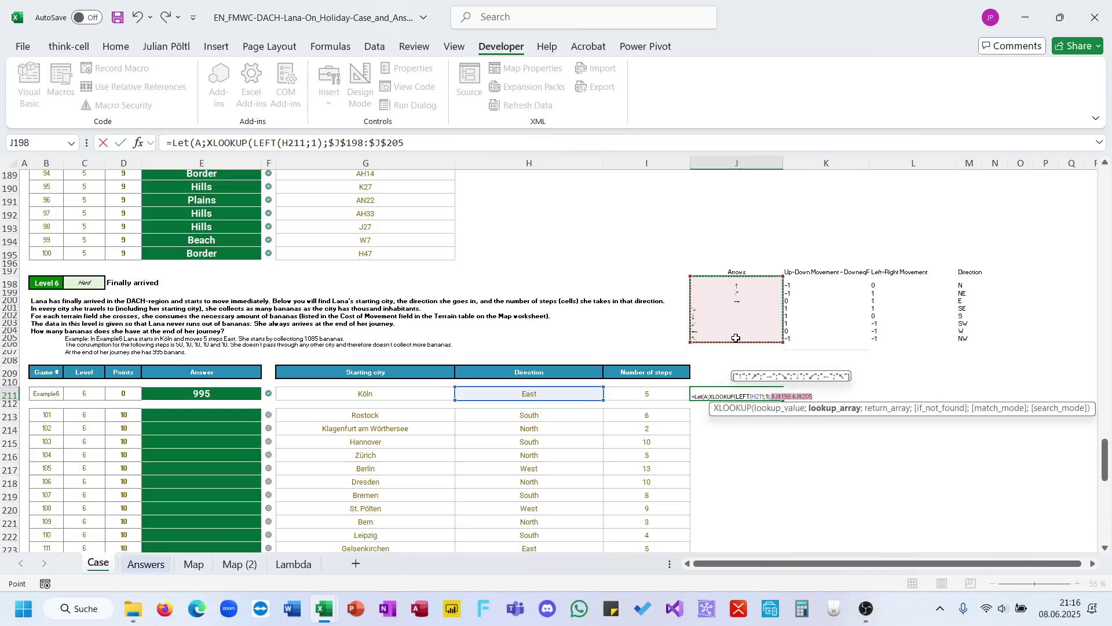
text(,)
key(BackSpace)
text(;)
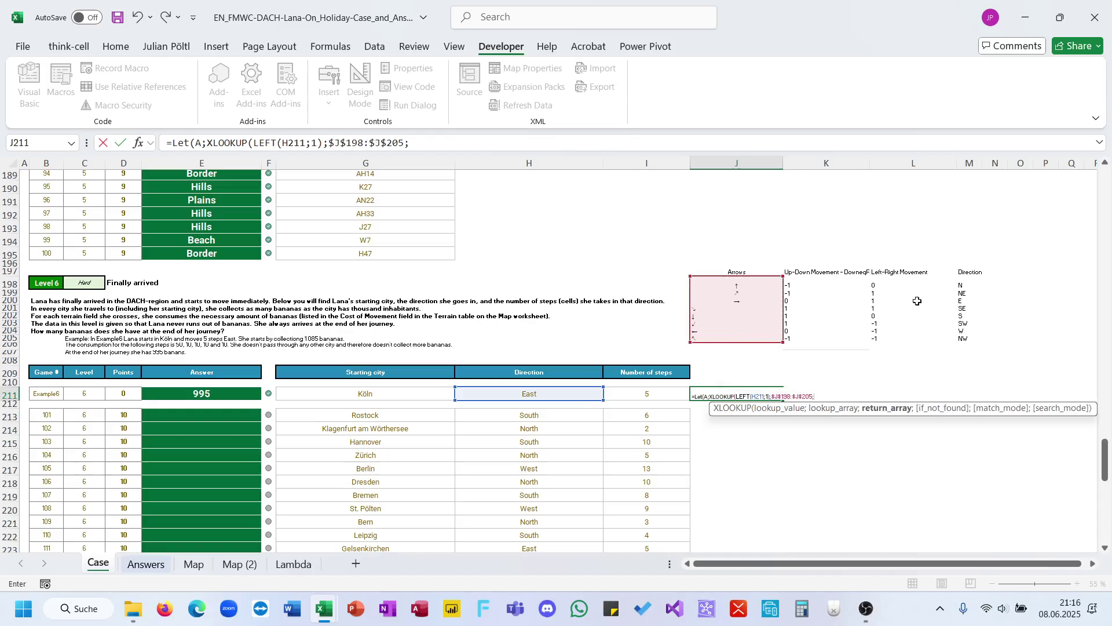
click(368, 149)
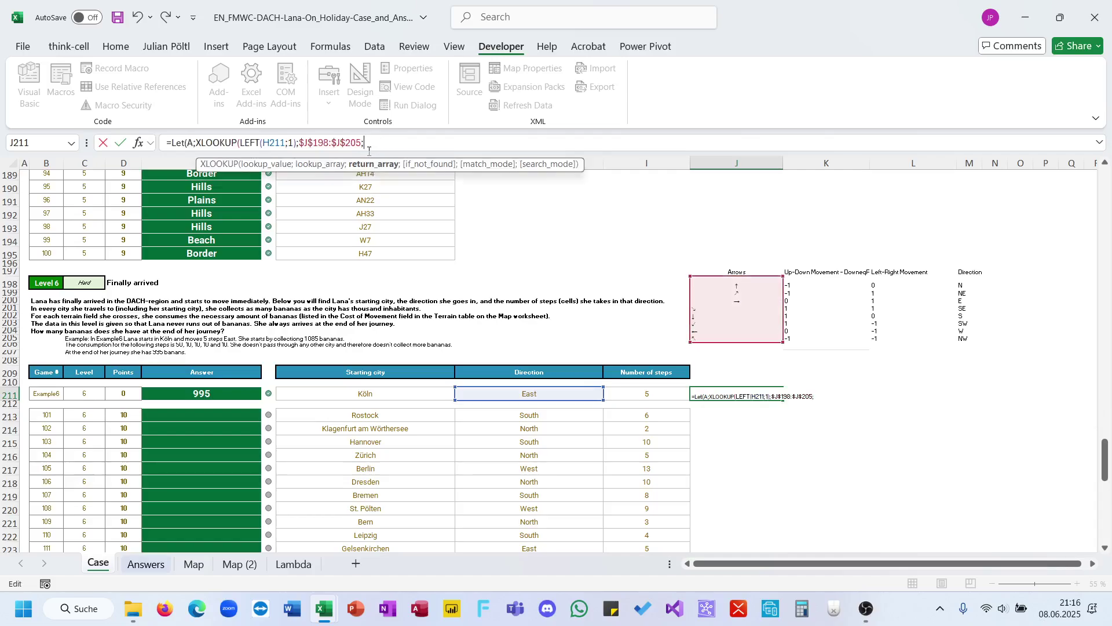
key(Delete)
key(Delete)
key(Delete)
key(Delete)
key(Delete)
key(Delete)
key(Delete)
key(BackSpace)
key(BackSpace)
key(BackSpace)
key(BackSpace)
key(BackSpace)
key(BackSpace)
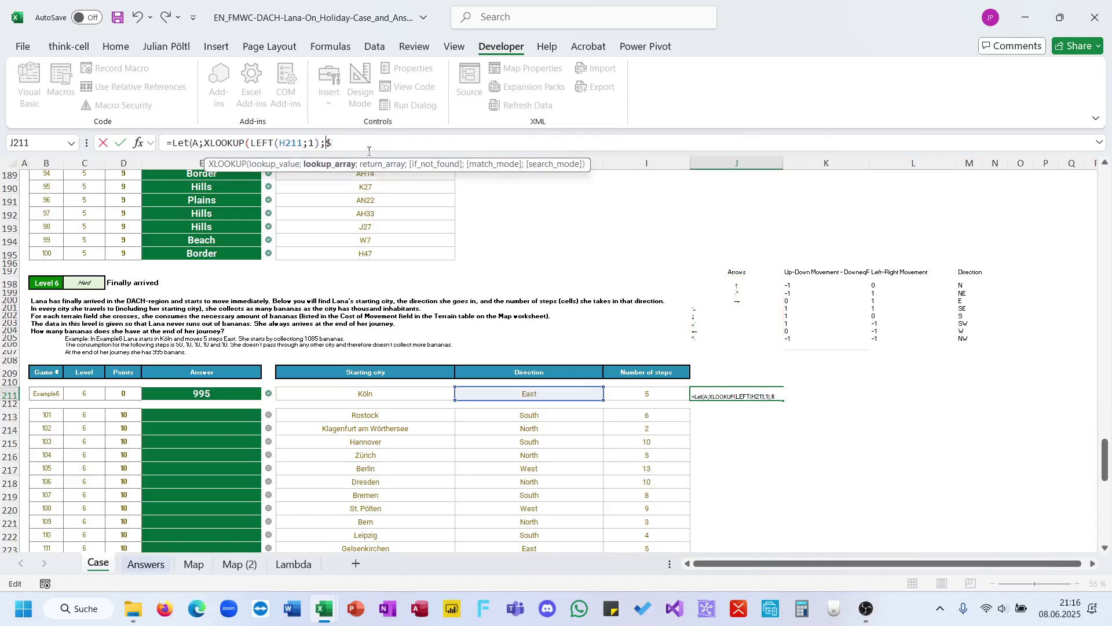
Complete the direction lookup in J211 with lookup array $M$198:$M$205 and return array $J$198:$J$205, and make the LET formula return A
drag(960, 285, 965, 338)
key(F4)
text(,)
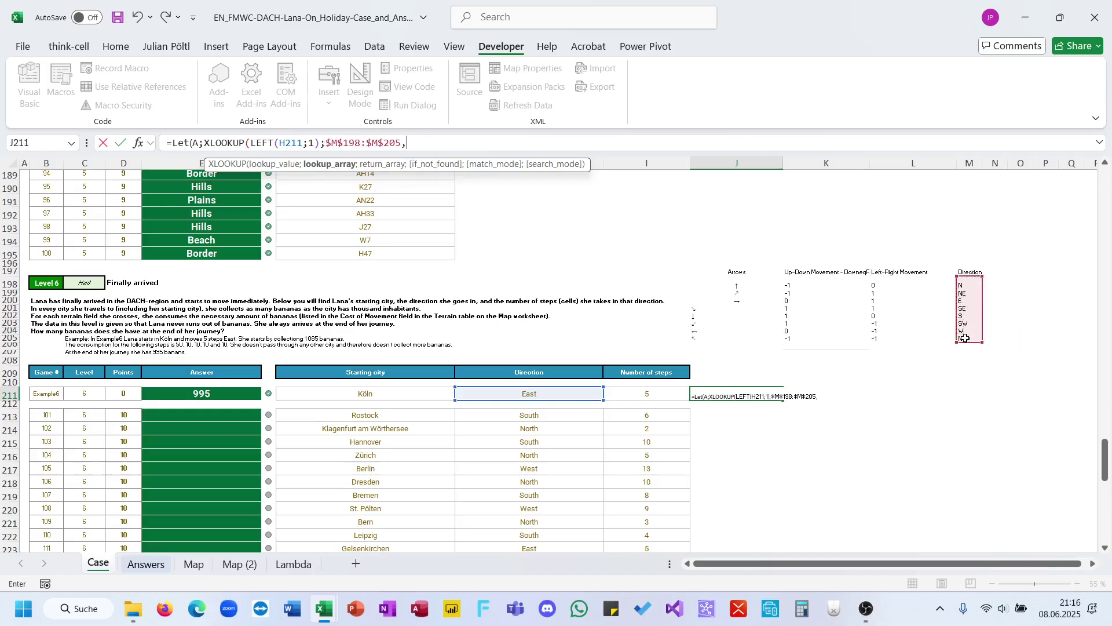
key(BackSpace)
text(;)
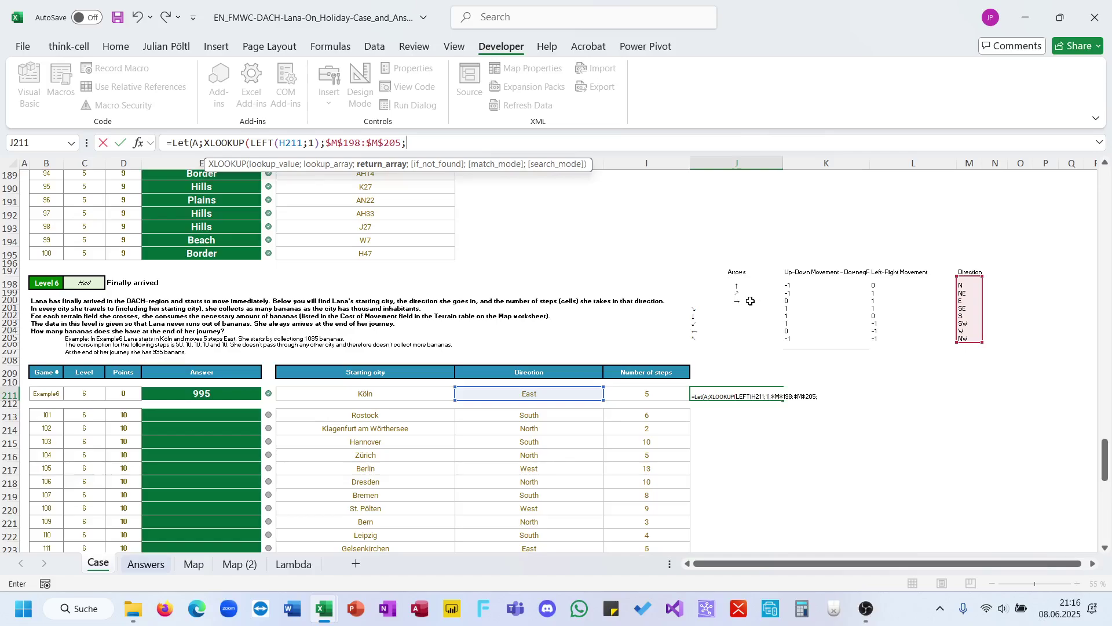
click(736, 284)
drag(735, 292, 735, 339)
key(F4)
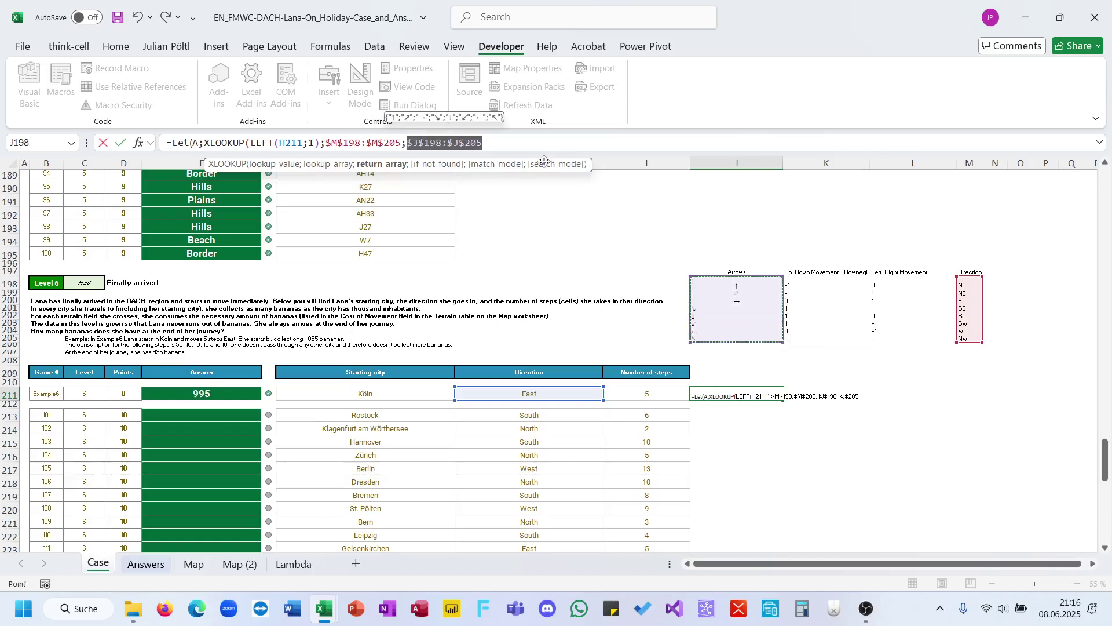
text();A))
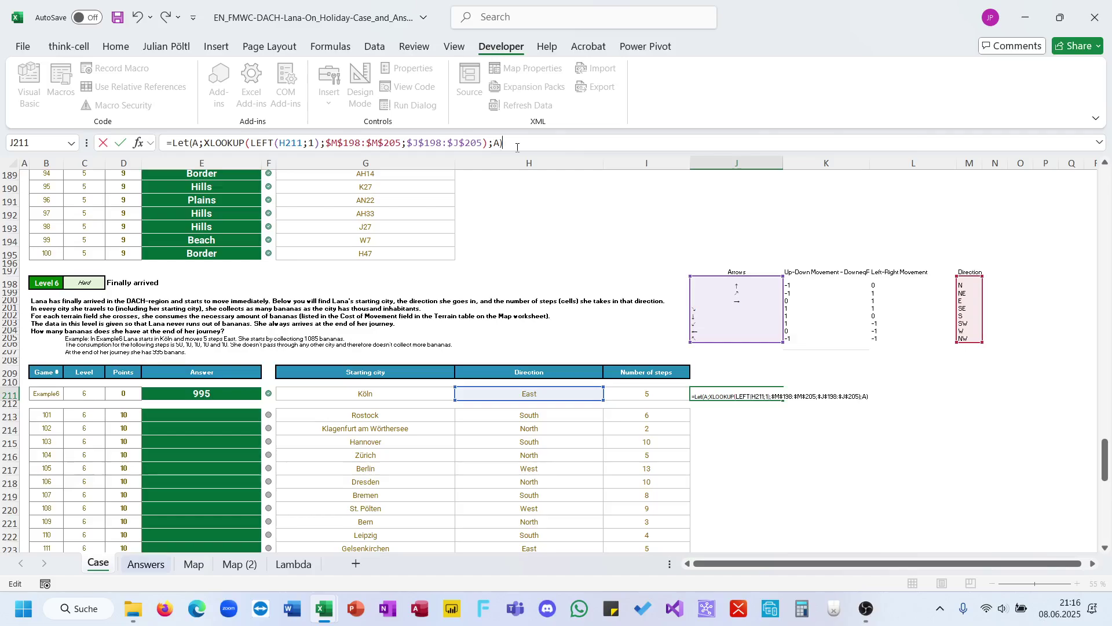
key(Return)
Replace the final A in J211's LET formula with the function E_CellRefsbasedonReferenceandArrowArray_NotUsingIntermediateSteps
key(Up)
click(510, 142)
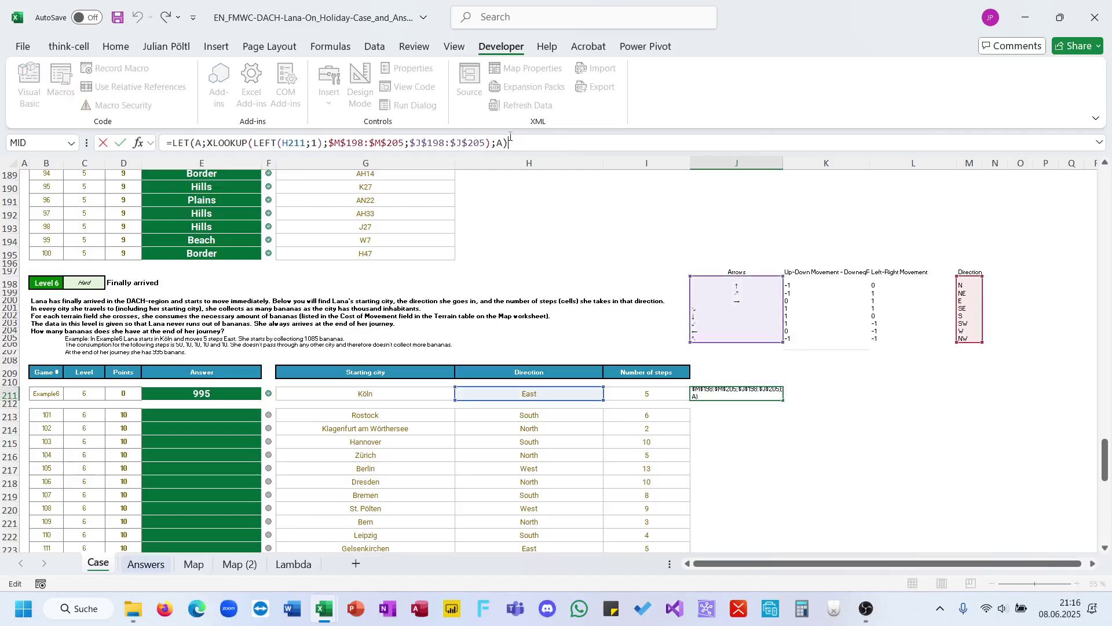
key(BackSpace)
key(BackSpace)
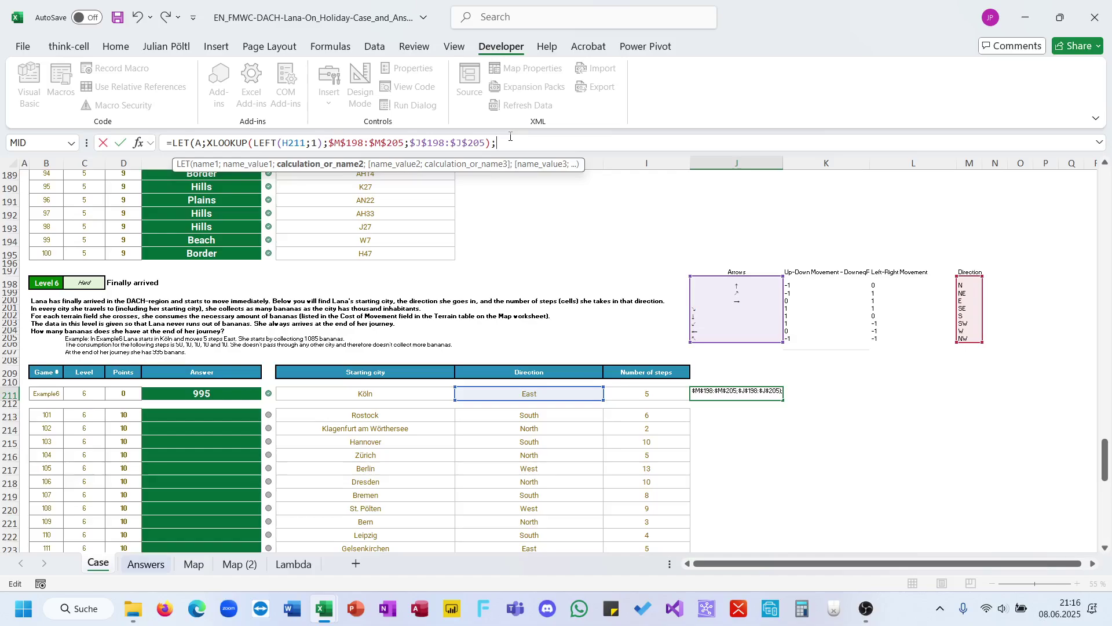
text(cel)
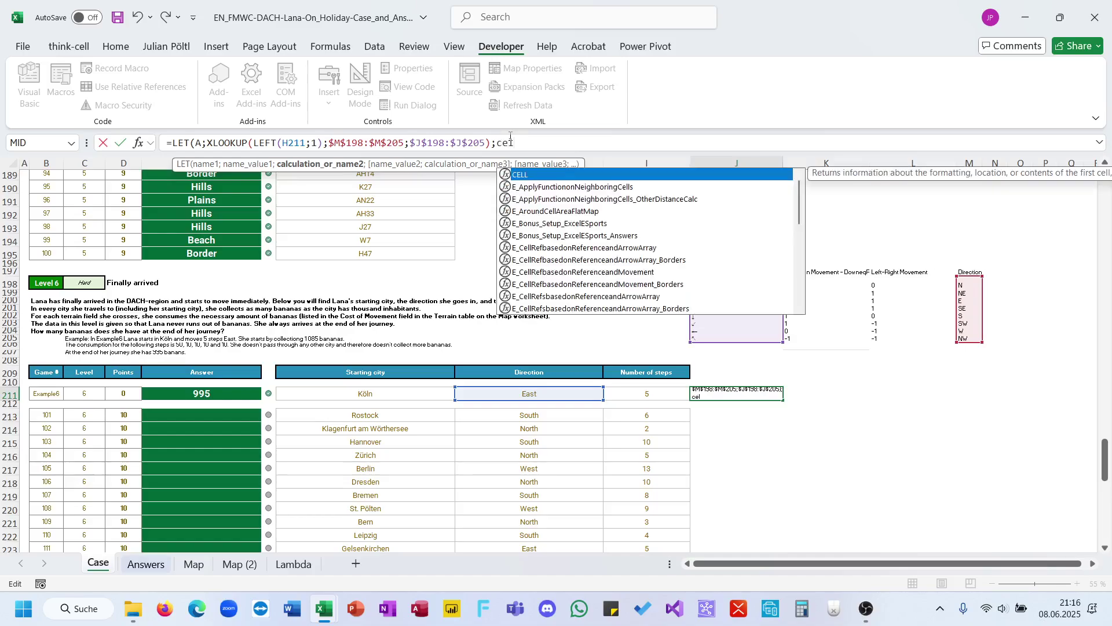
key(Down)
key(Down)
key(Down)
key(Down)
key(Down)
key(Down)
key(Down)
key(Down)
key(Down)
key(Down)
key(Down)
key(Down)
key(Down)
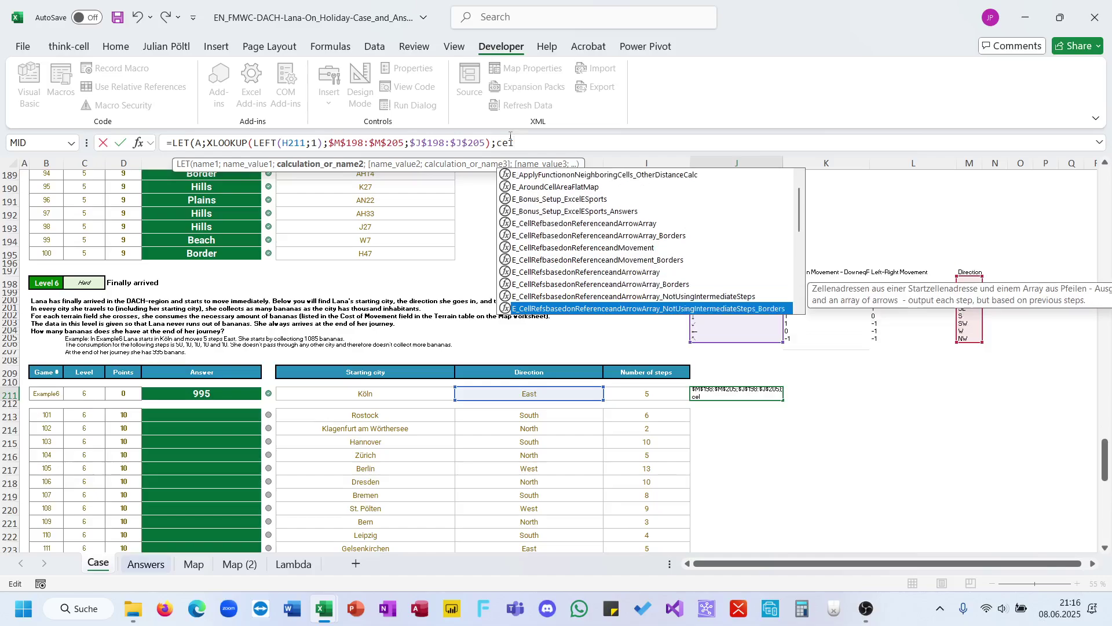
key(Up)
key(Tab)
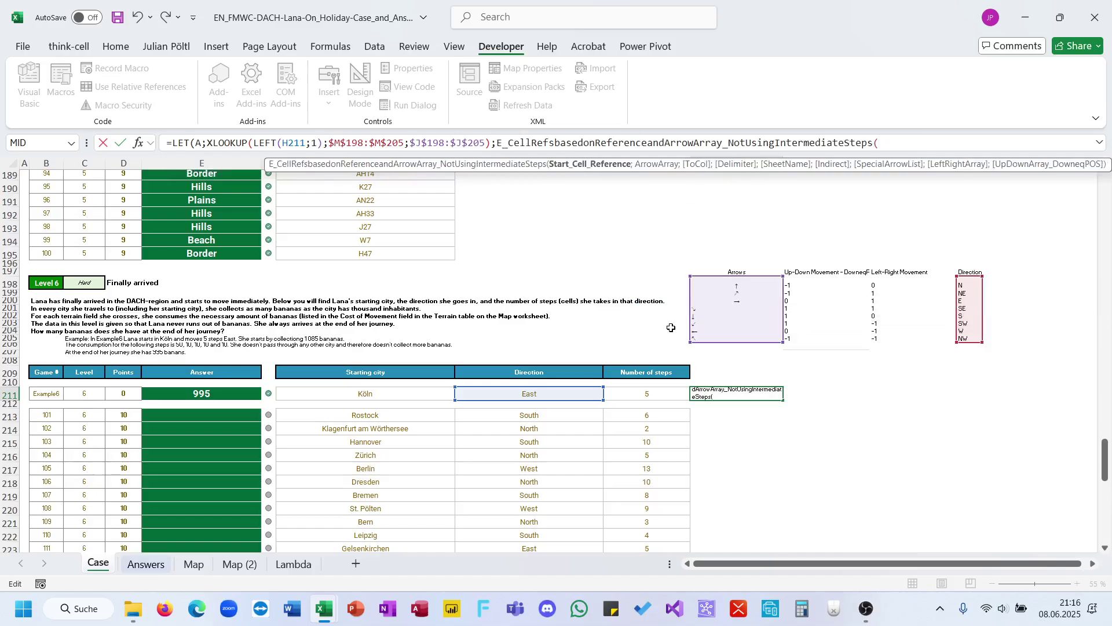
Supply XLOOKUP(G211;Geo[City];Geo[Adress]) as the function's start cell reference in the J211 formula
text(xl)
key(Tab)
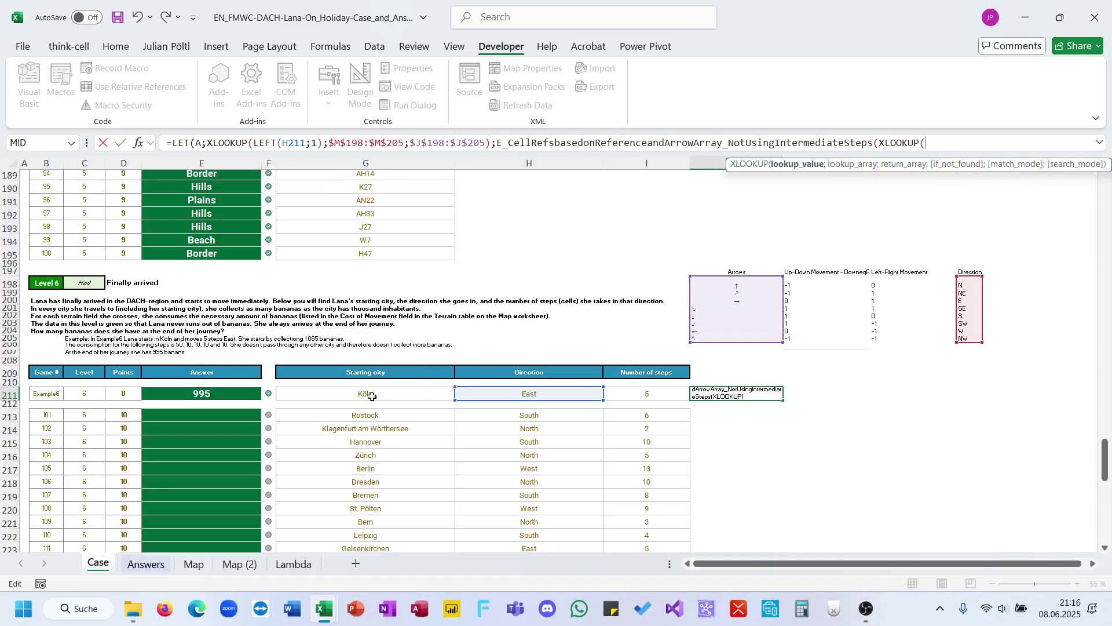
click(339, 396)
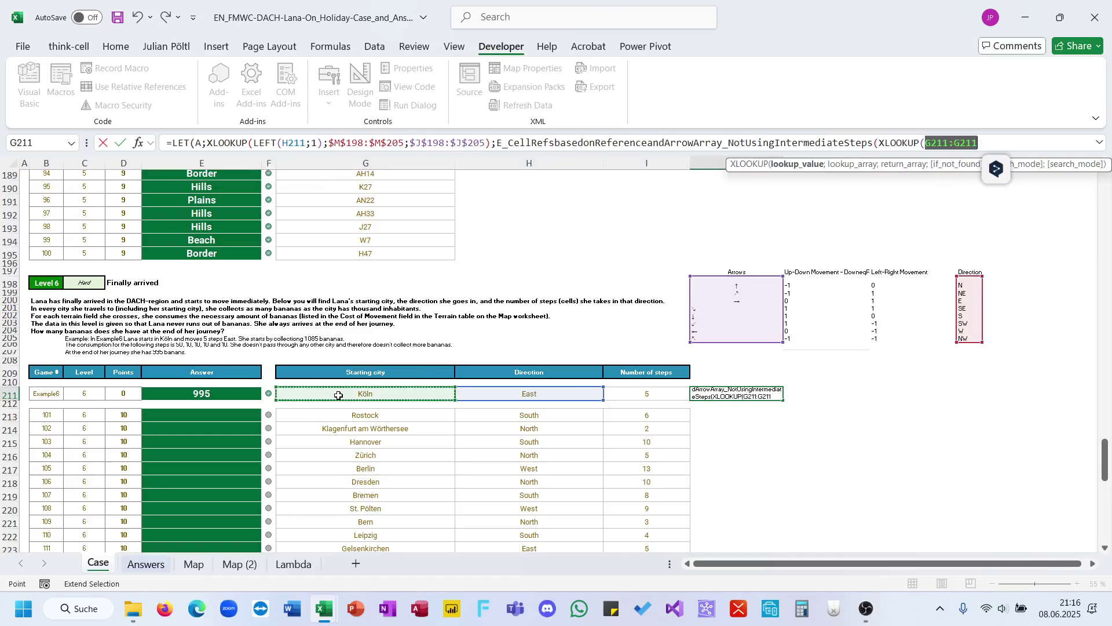
key(BackSpace)
click(339, 396)
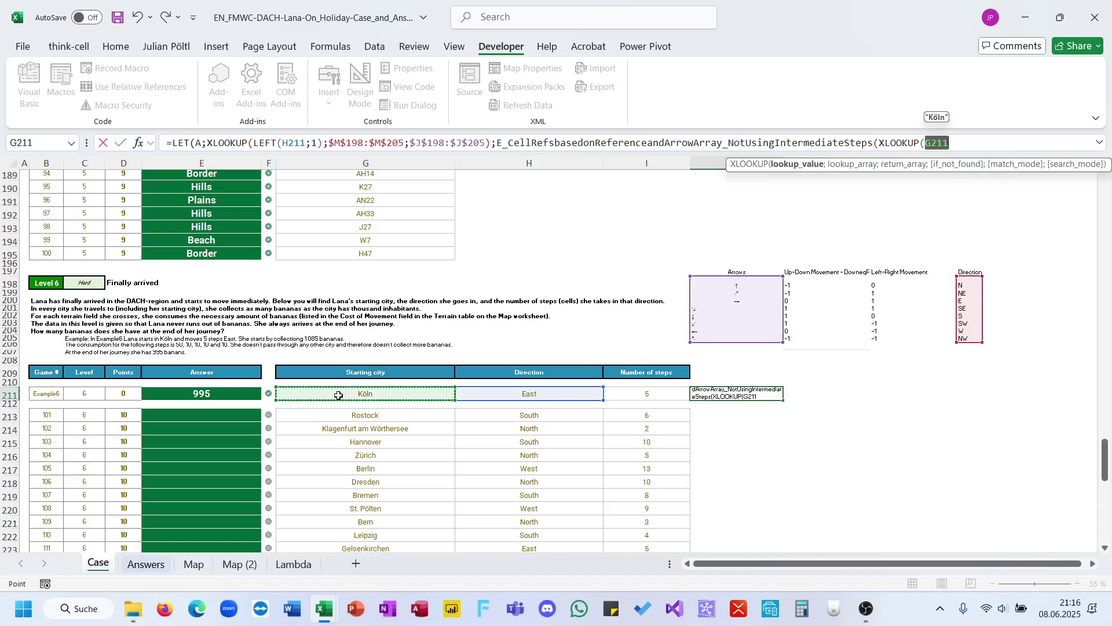
text(;)
text(Geo[)
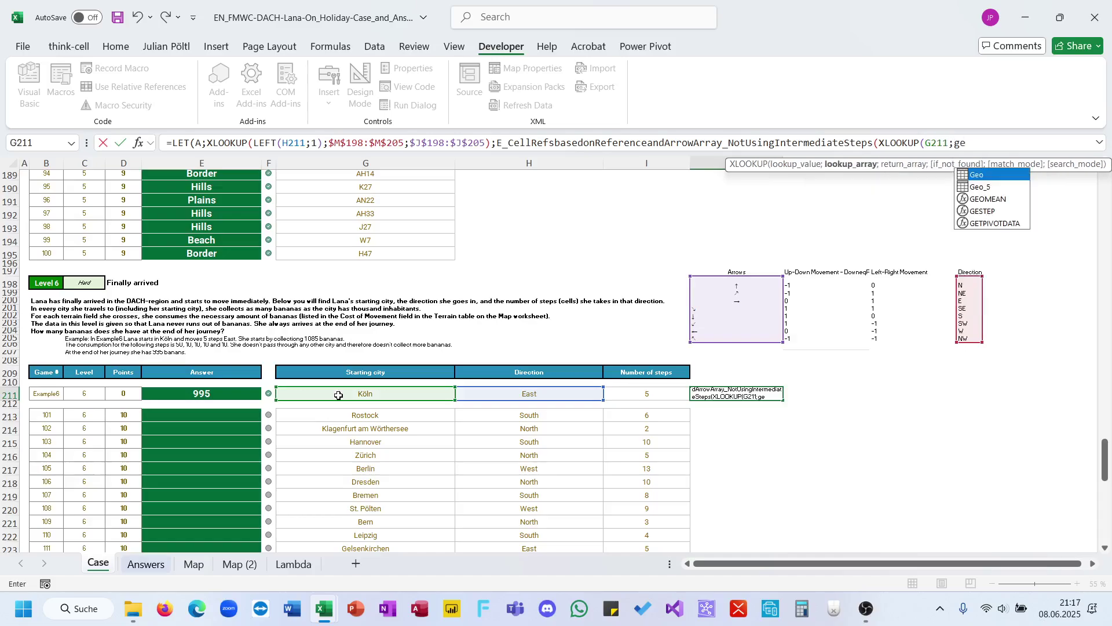
key(Tab)
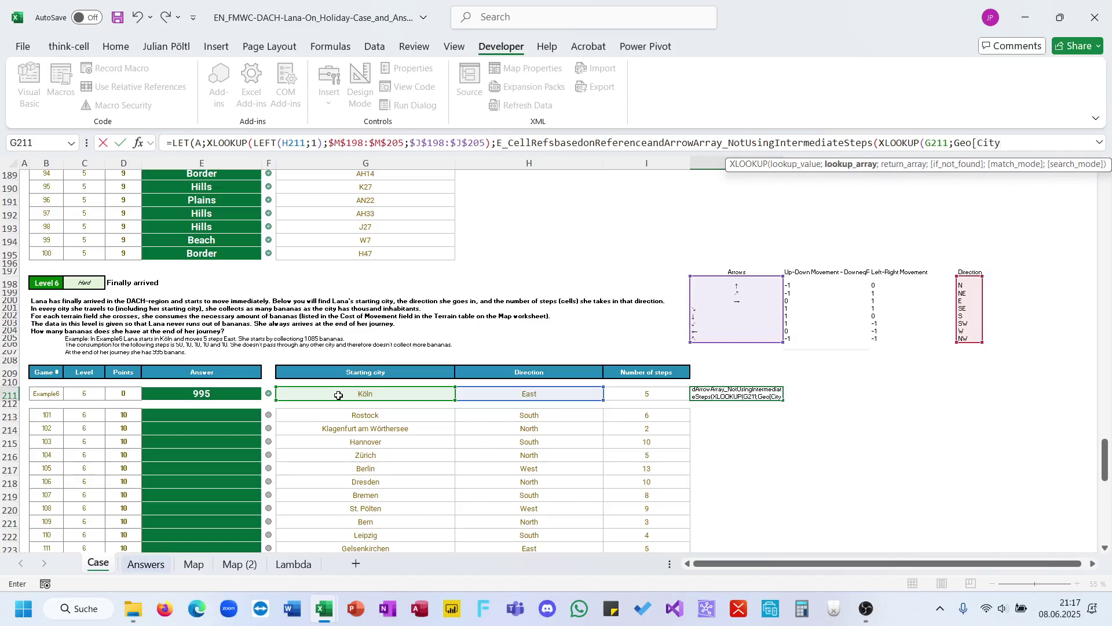
text(];ge)
key(Tab)
text([)
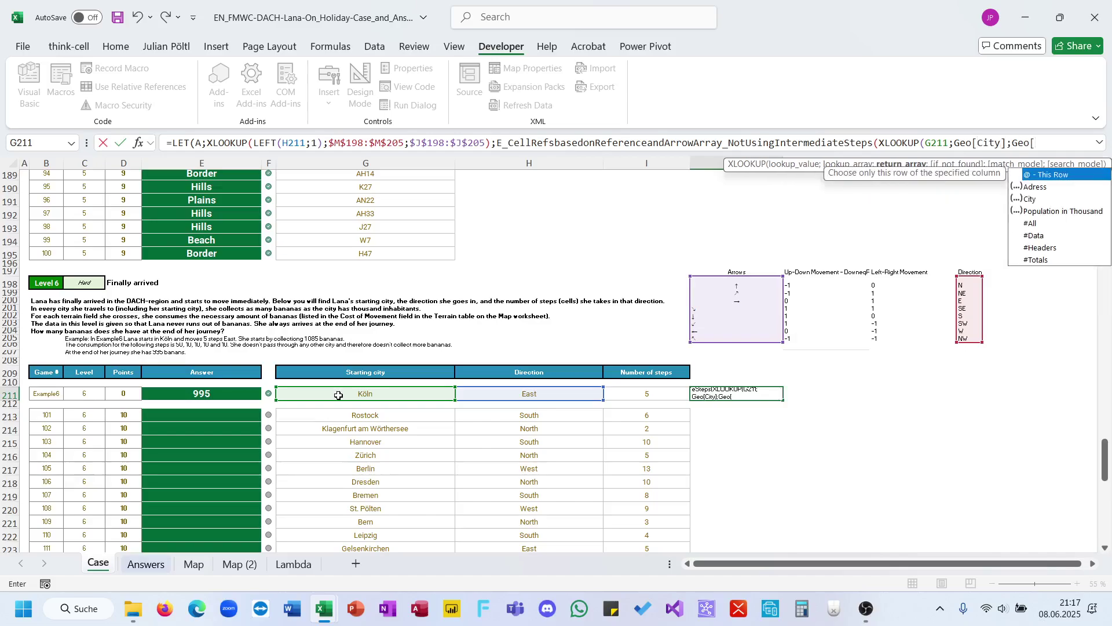
key(Down)
key(Tab)
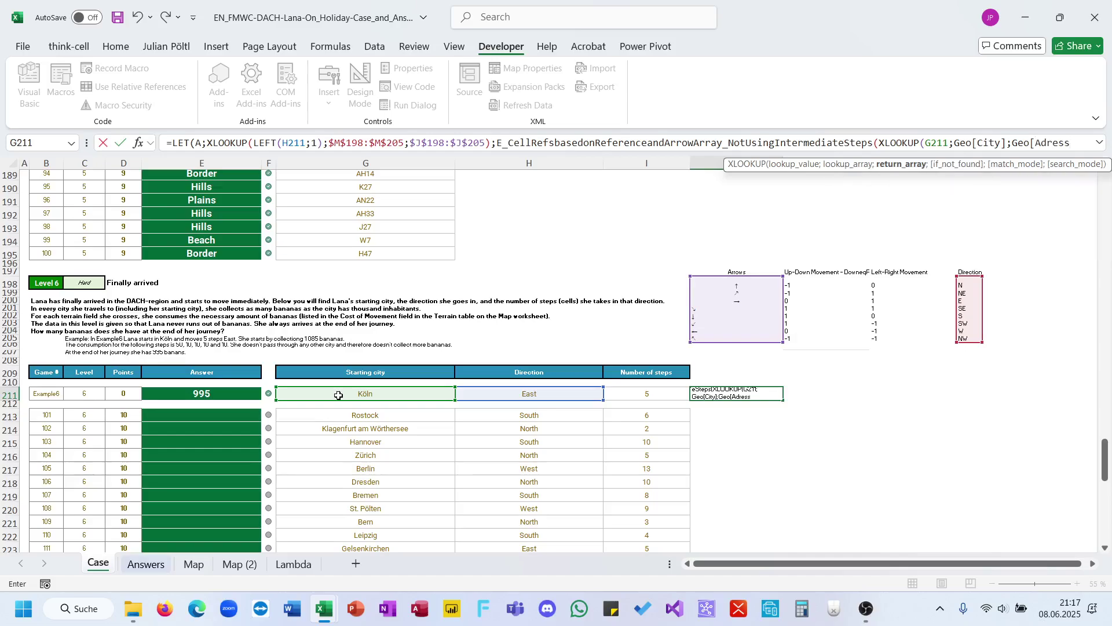
text())
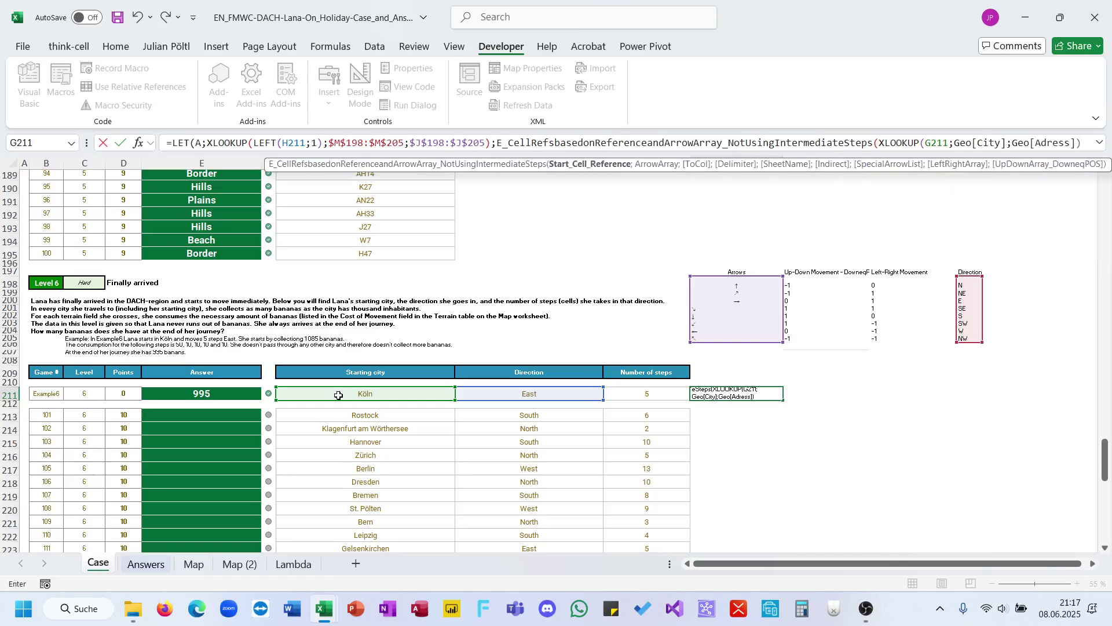
Begin the arrow array argument in the J211 formula as a SEQUENCE with I211+1 rows and the columns argument left empty
text(;se)
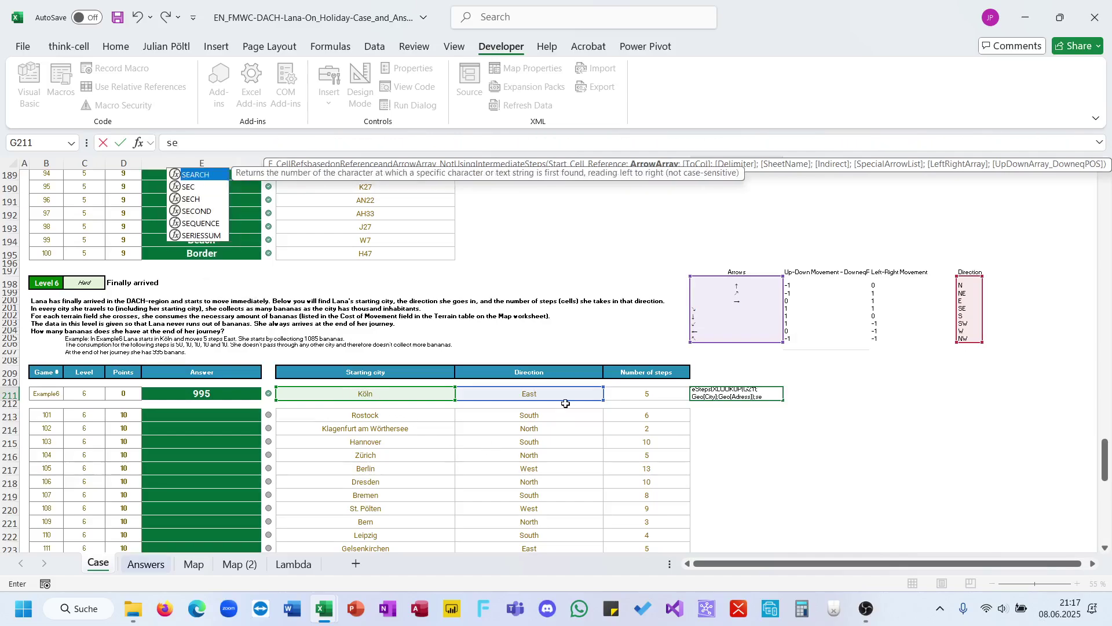
key(Down)
key(Down)
key(Down)
key(Down)
key(Tab)
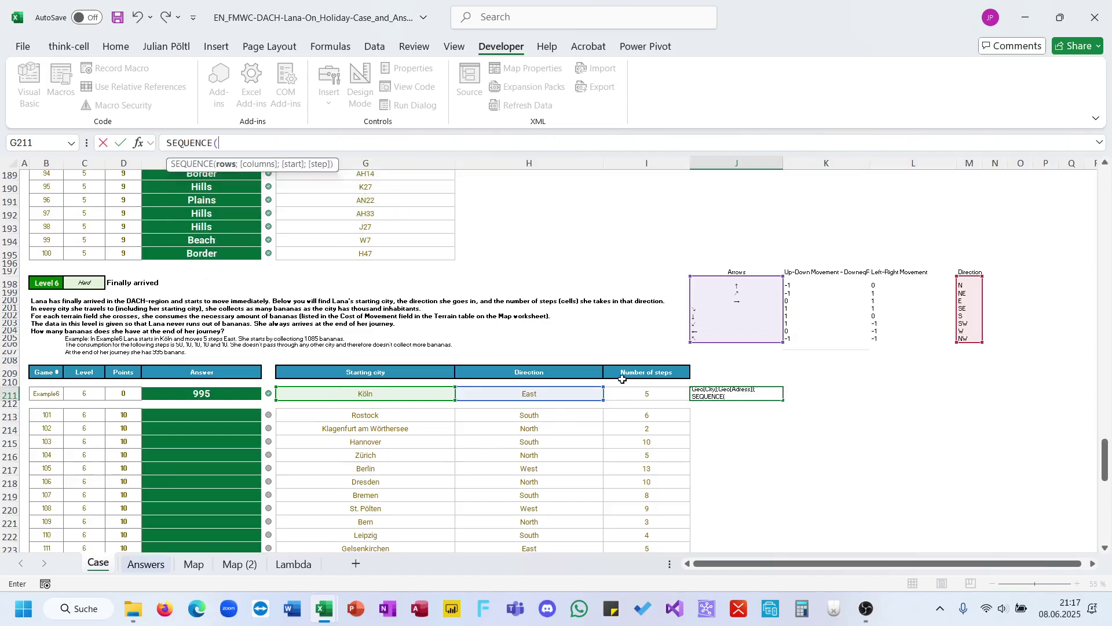
click(646, 394)
text(+)
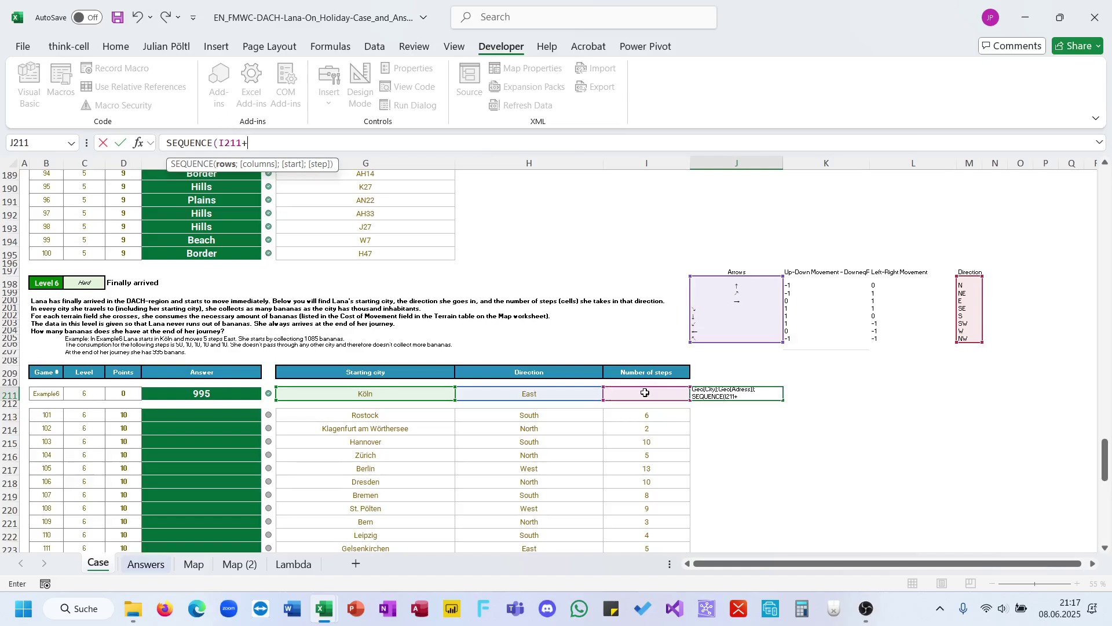
text(1;;)
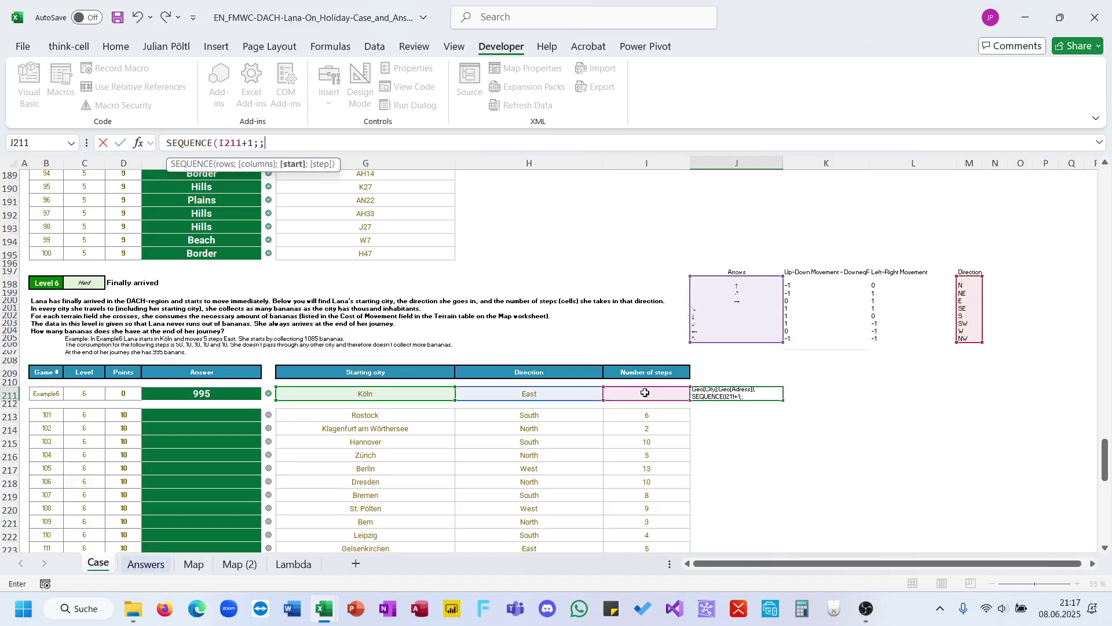
Start the sequence at 0, close all open brackets and enter the LET formula in J211
text(0=)
key(BackSpace)
text())
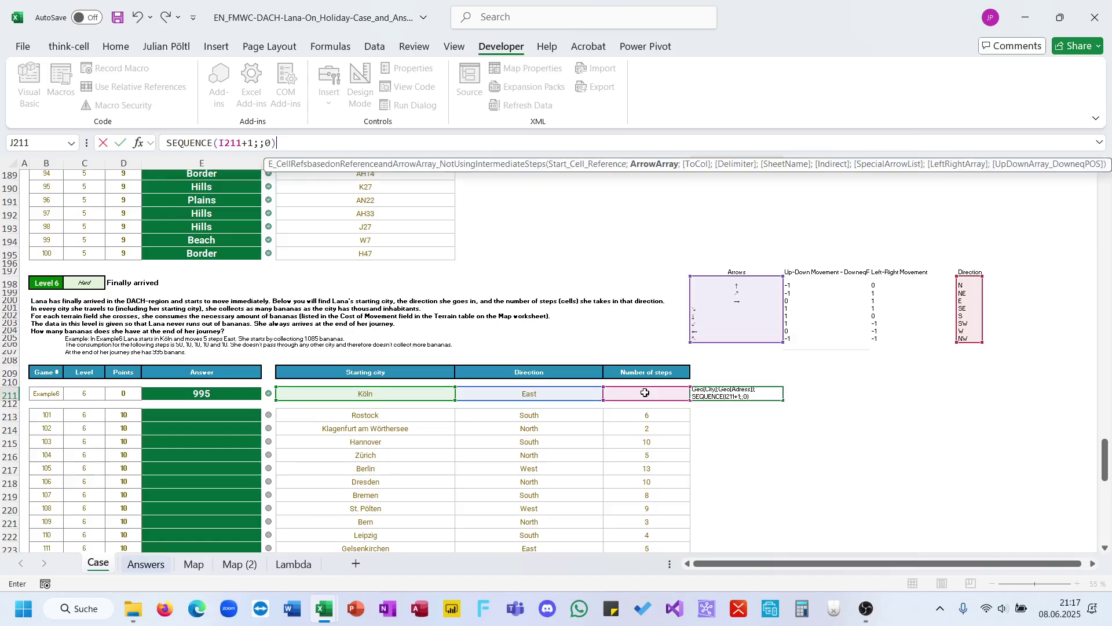
text(;)
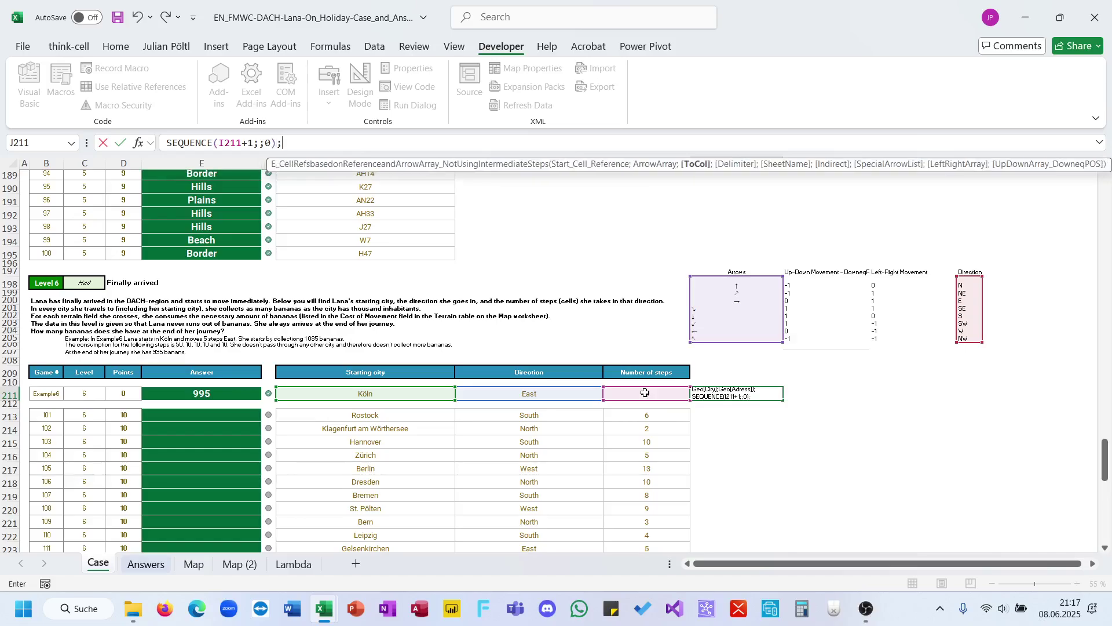
key(BackSpace)
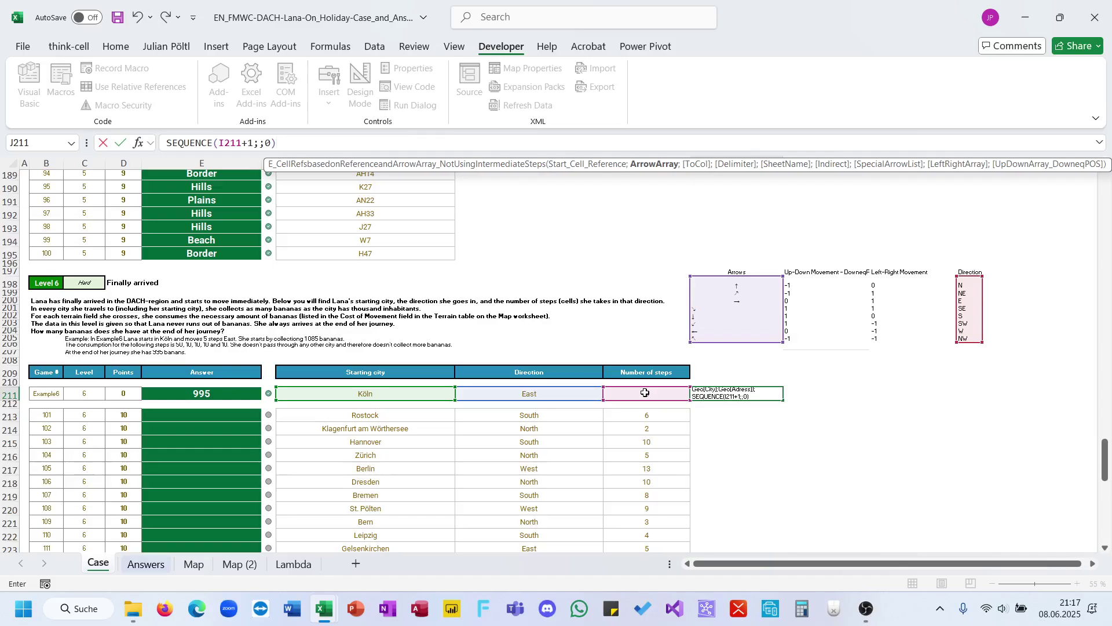
text()))
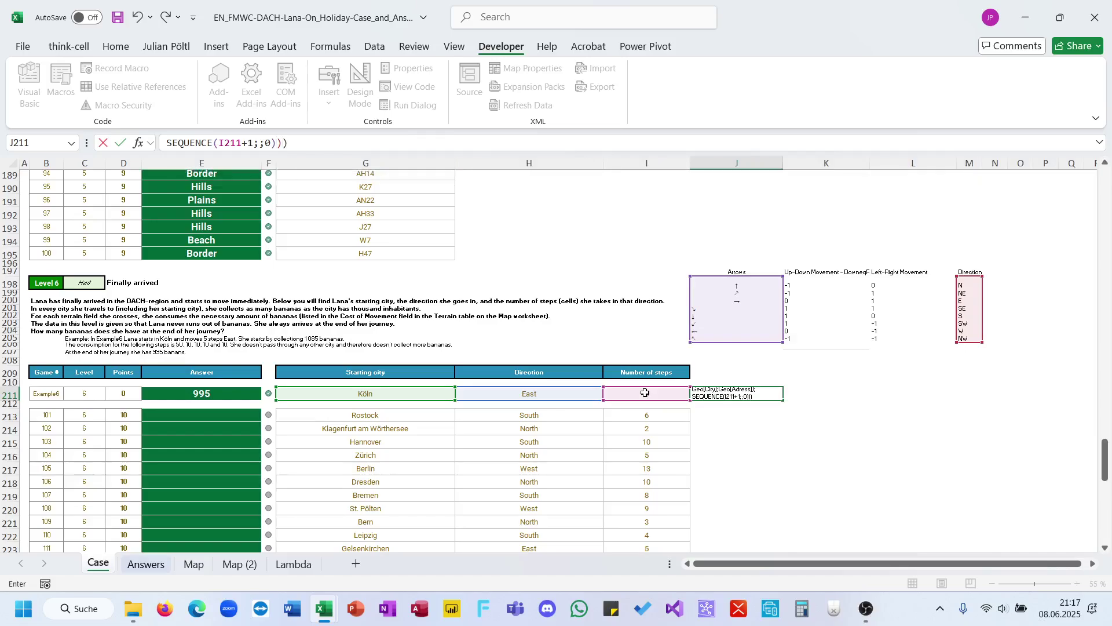
key(Return)
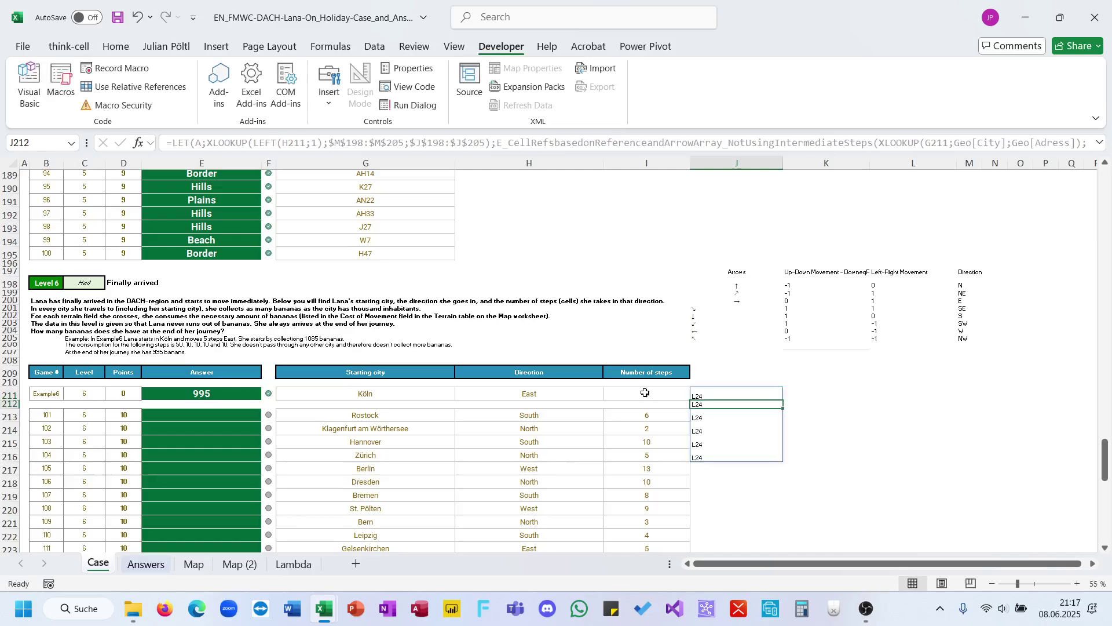
Append &A to SEQUENCE(I211+1;;0) in J211's formula so each step number carries the direction arrow
key(Up)
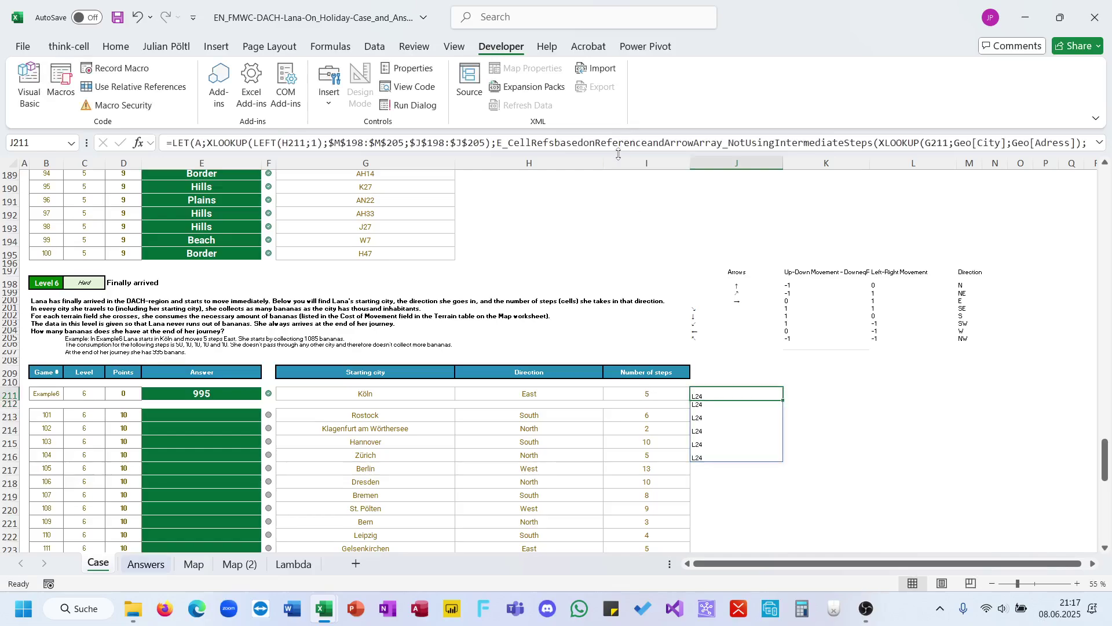
drag(617, 152, 594, 195)
click(278, 157)
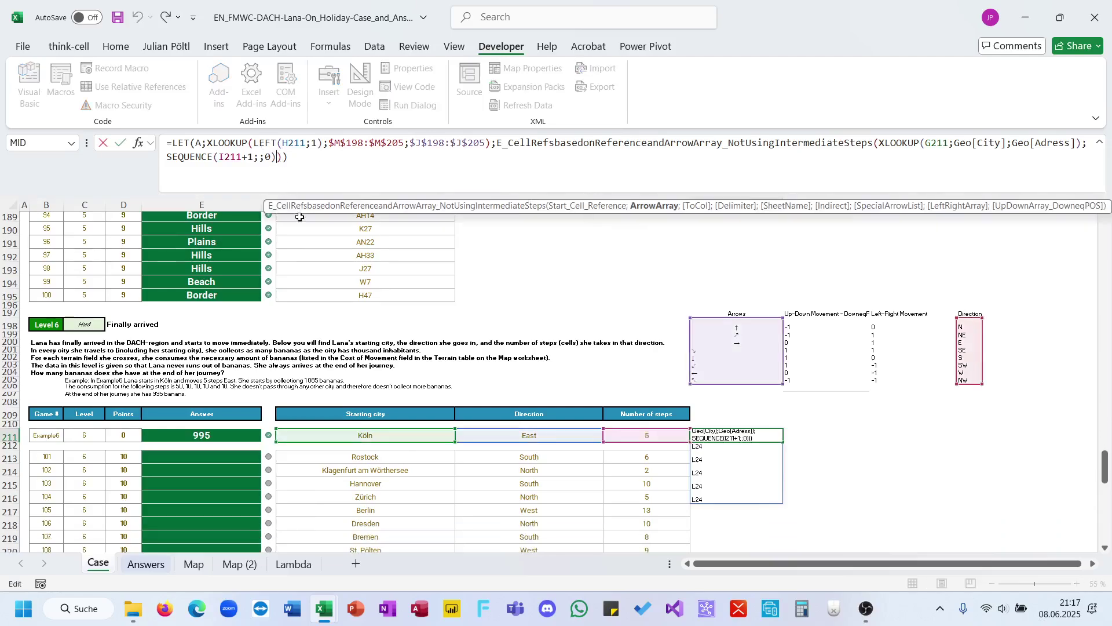
text(&A)
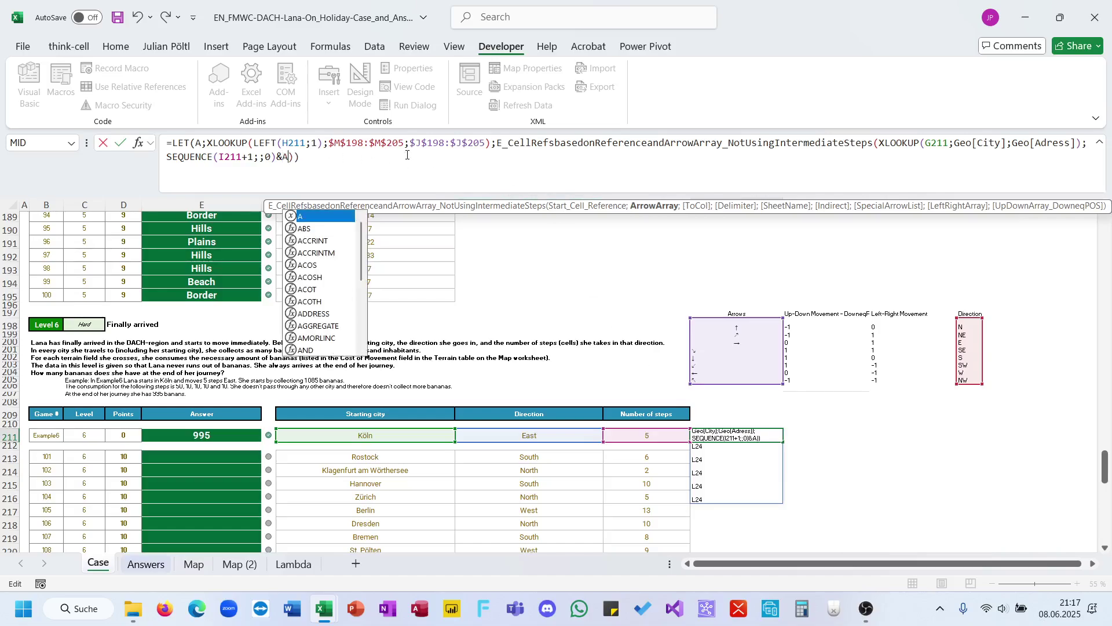
key(ctrl+Return)
key(Up)
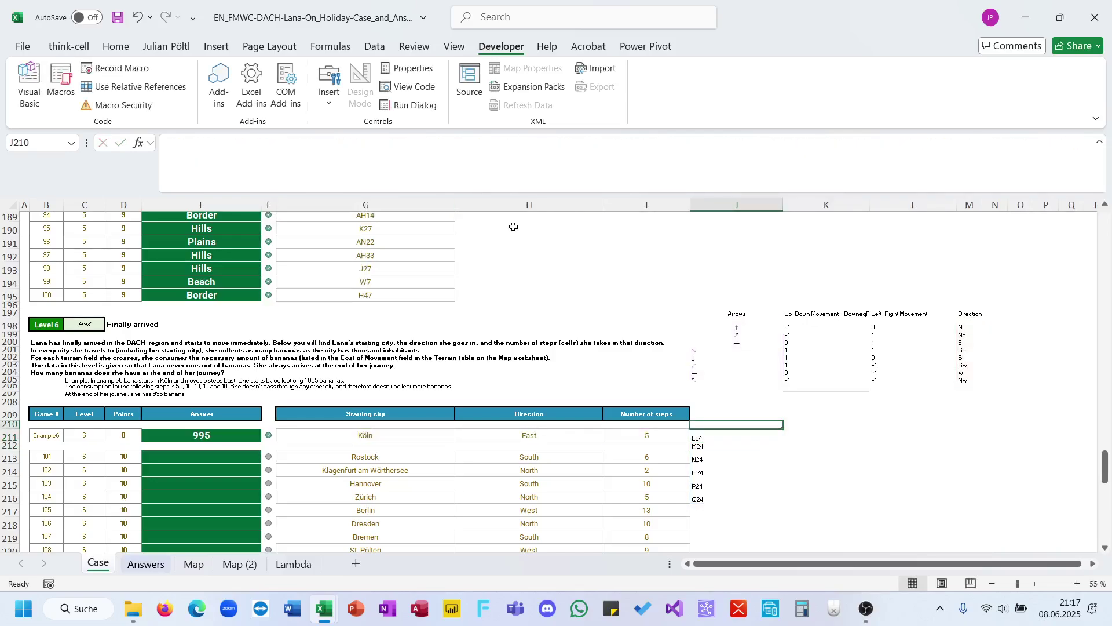
key(Right)
key(Left)
key(Down)
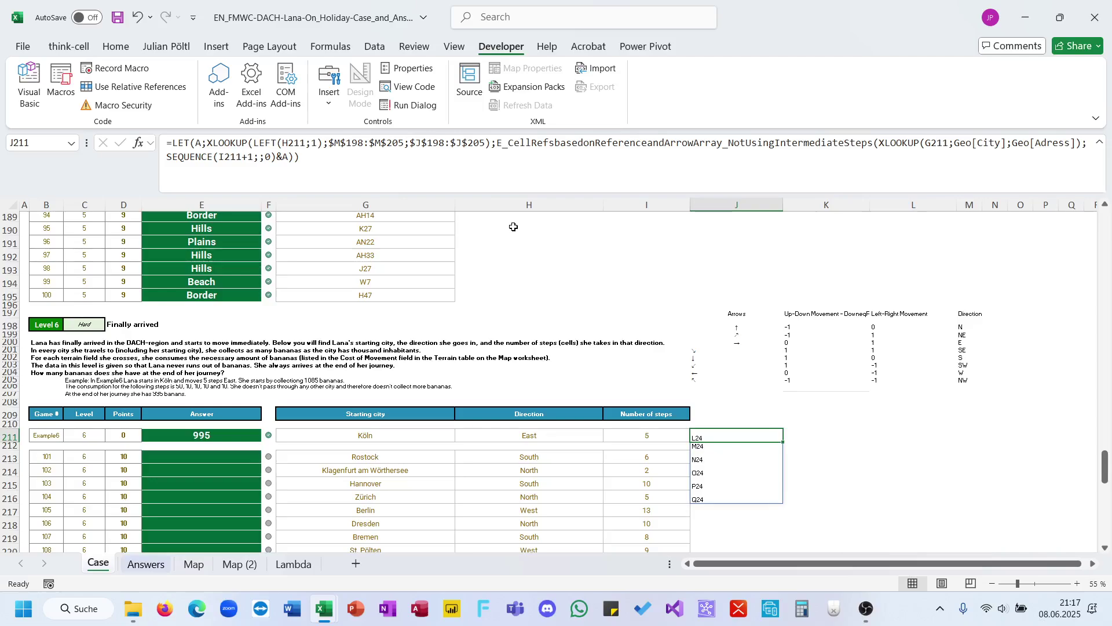
Assign the cell-references function in J211's LET formula to the name E and open the LET for another argument
click(498, 147)
text(E;)
click(461, 172)
key(BackSpace)
text(;E)
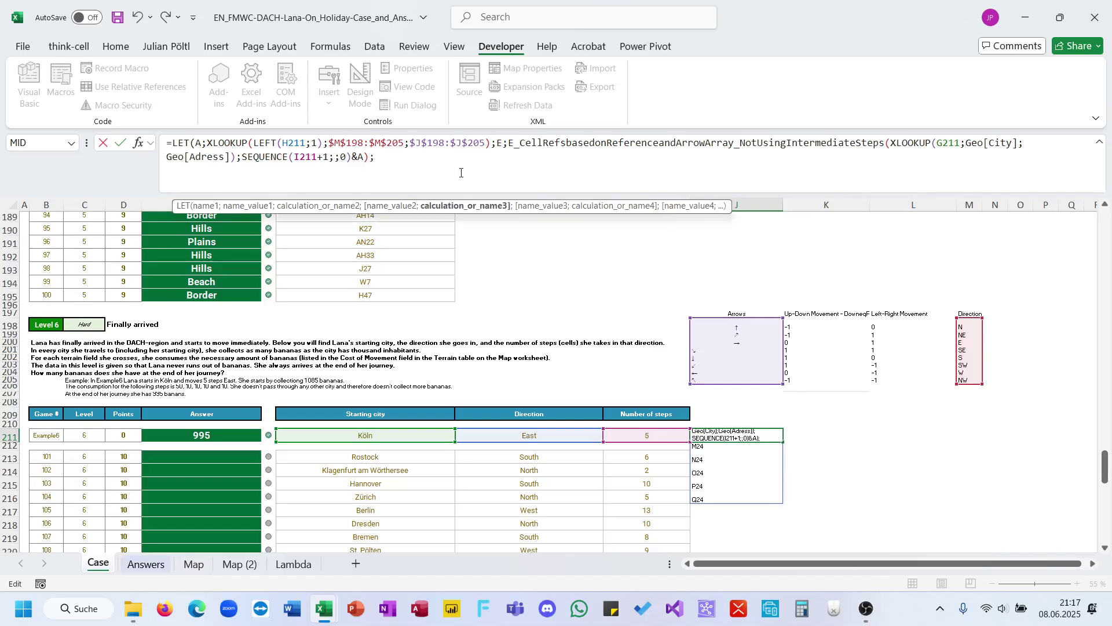
Add a LET variable I defined as an INDIRECT of "'Map (2)'!"&E
text(I;in)
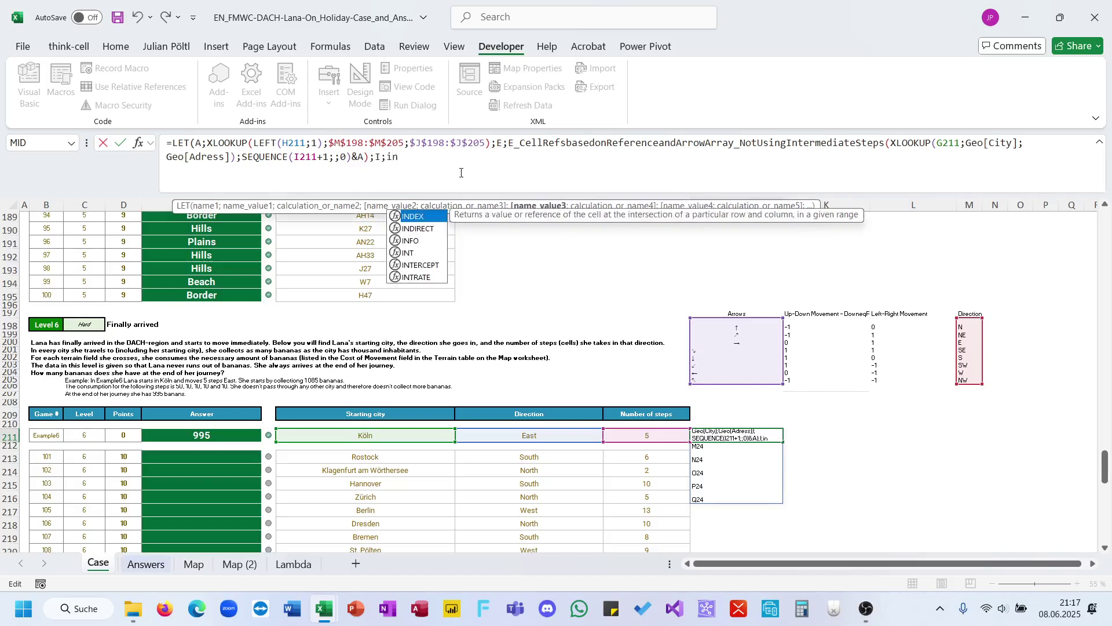
key(Down)
key(Tab)
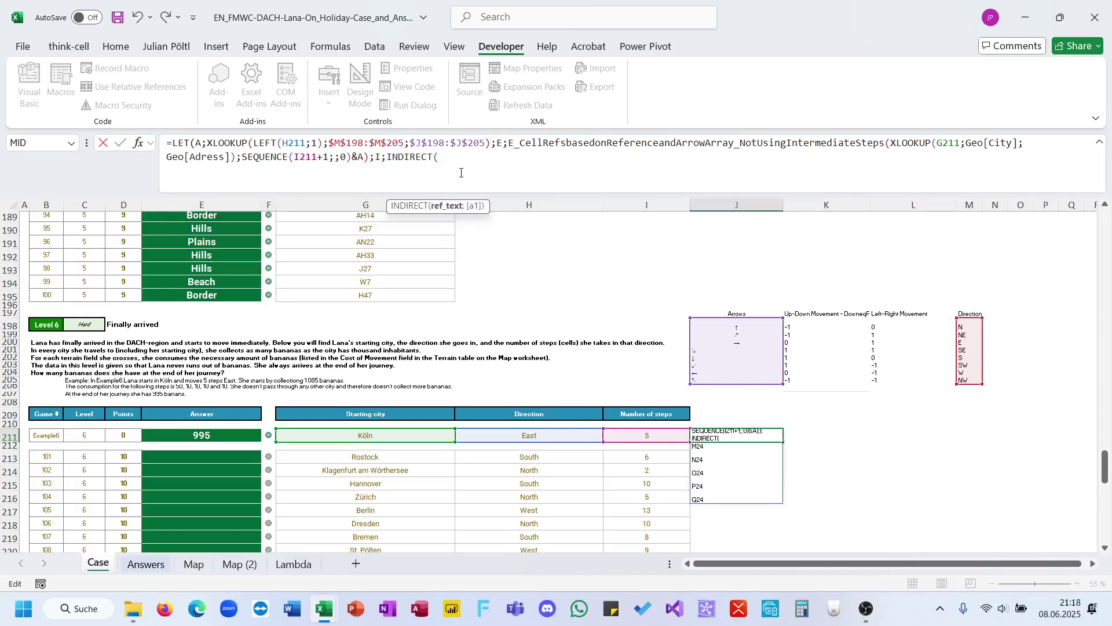
click(225, 565)
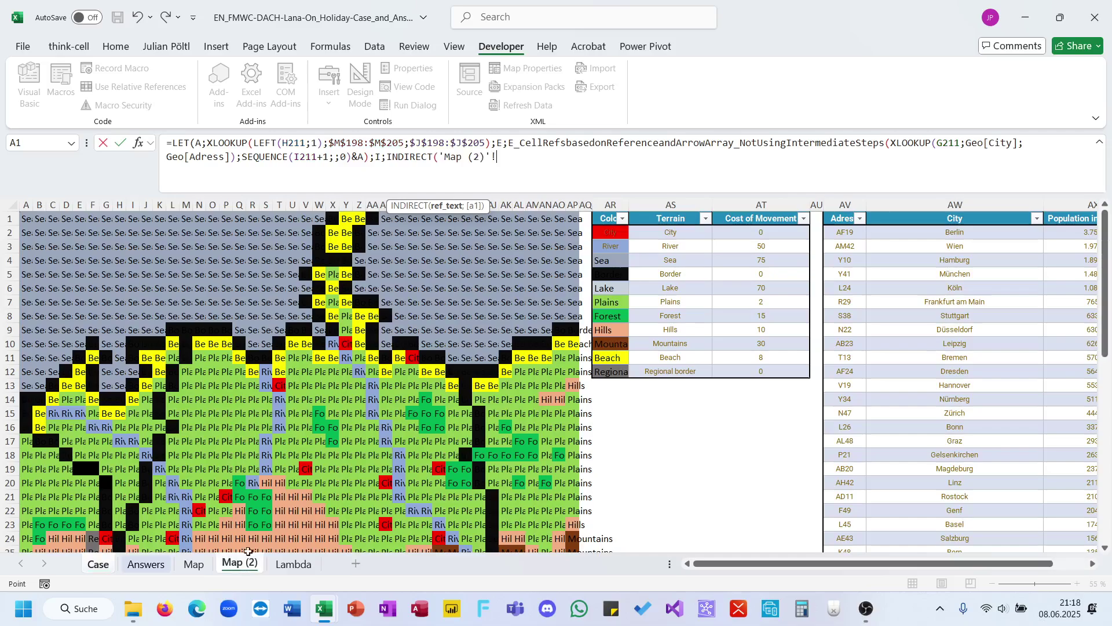
click(440, 155)
text("&E)
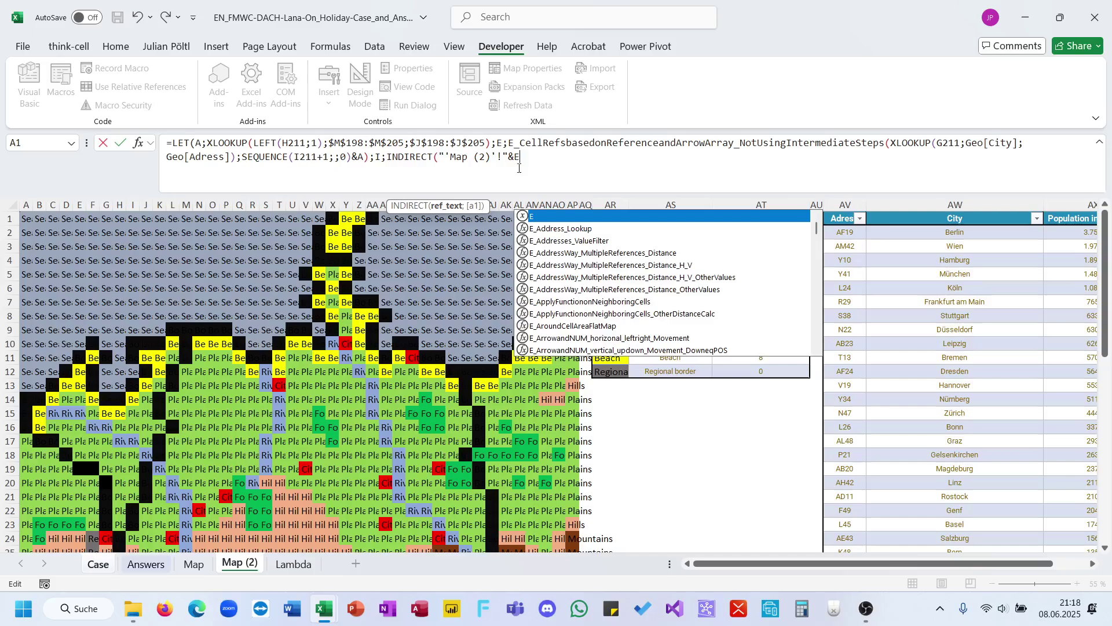
Try to use L_Indirect_Easy instead of INDIRECT for I and have the LET formula return I
click(433, 161)
text(_Indirect_Easy)
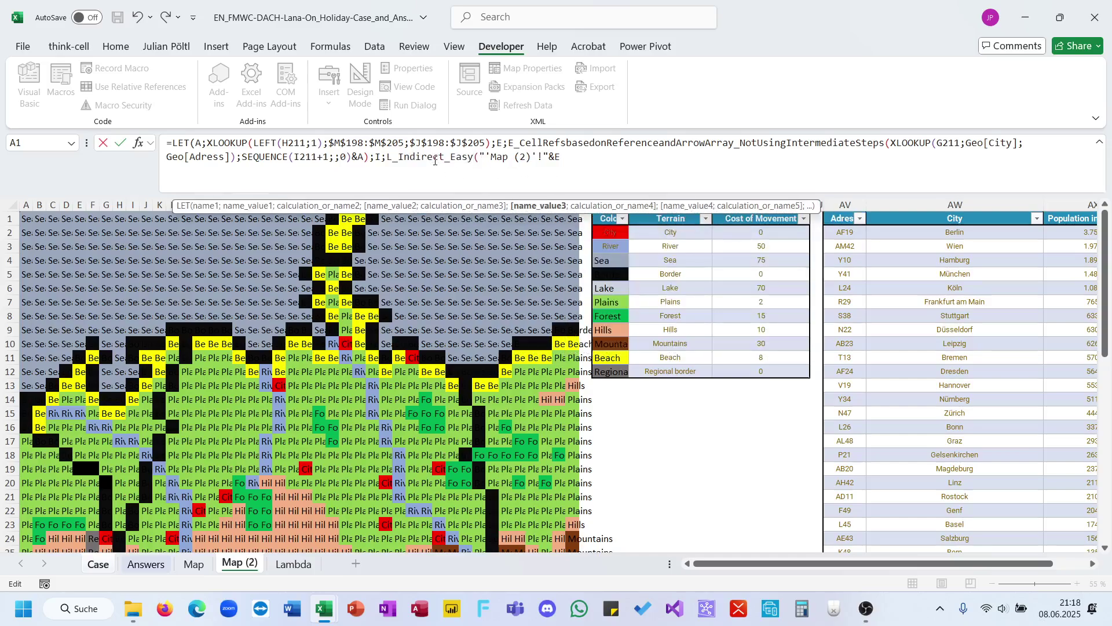
key(Tab)
click(604, 161)
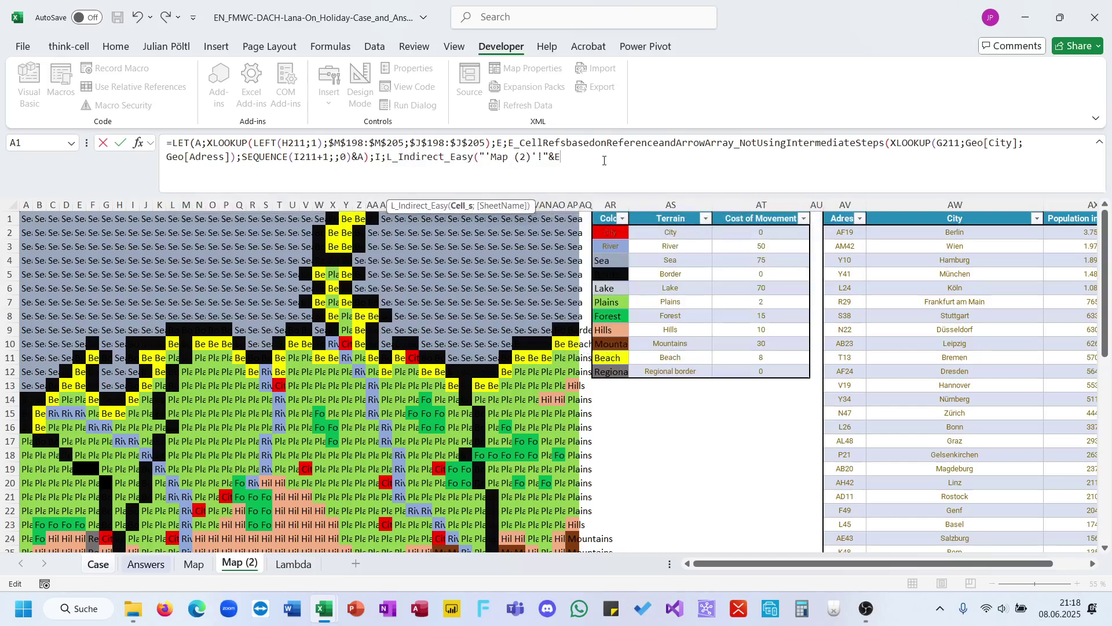
text();)
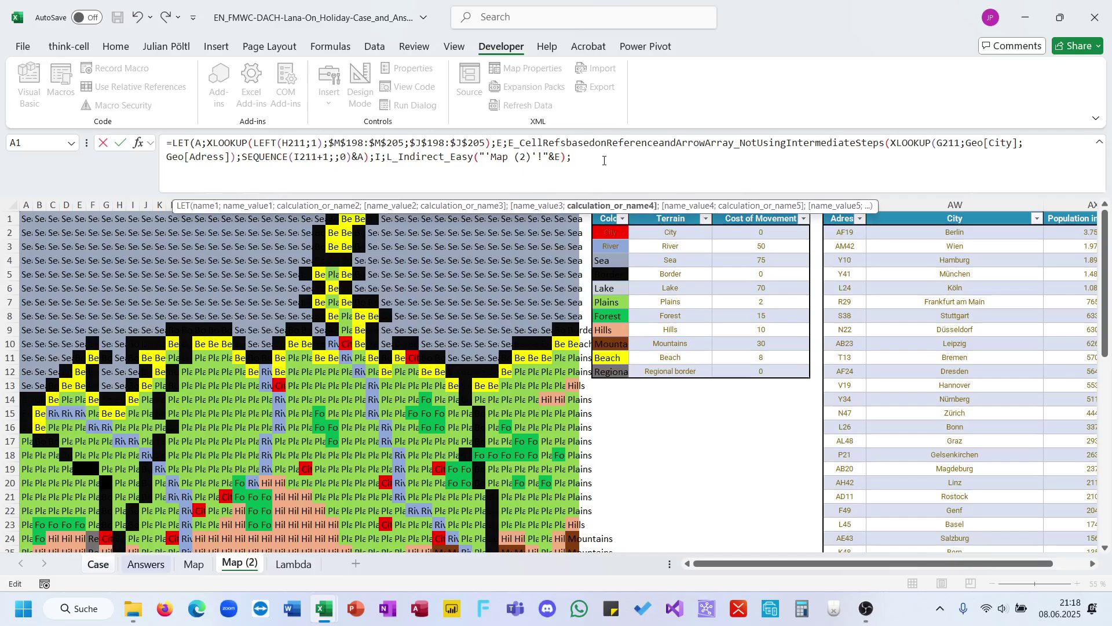
text(I))
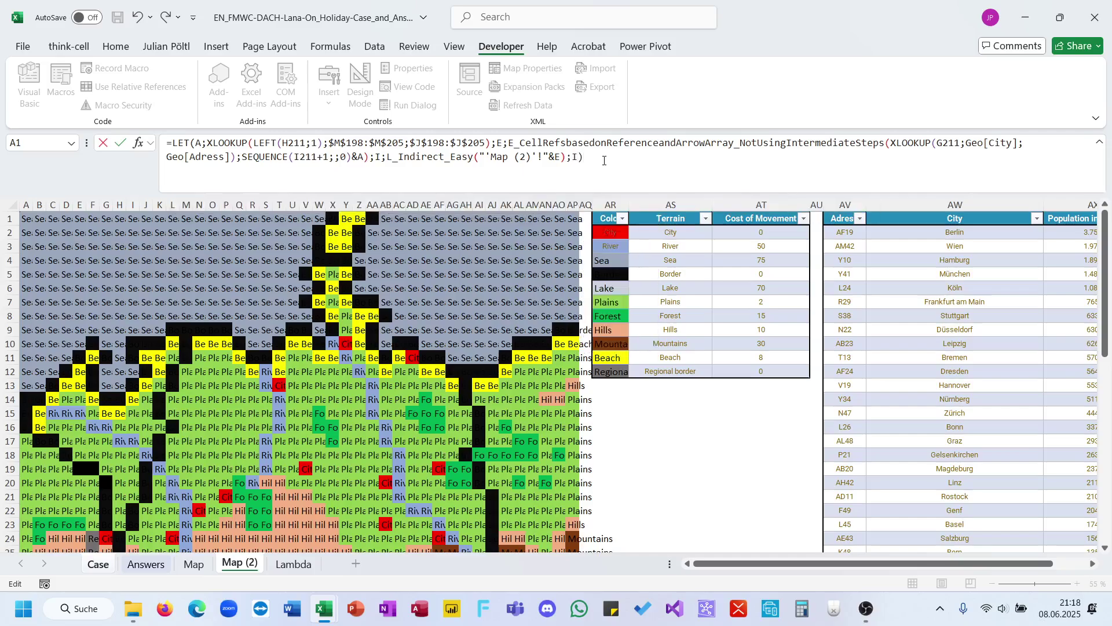
key(Return)
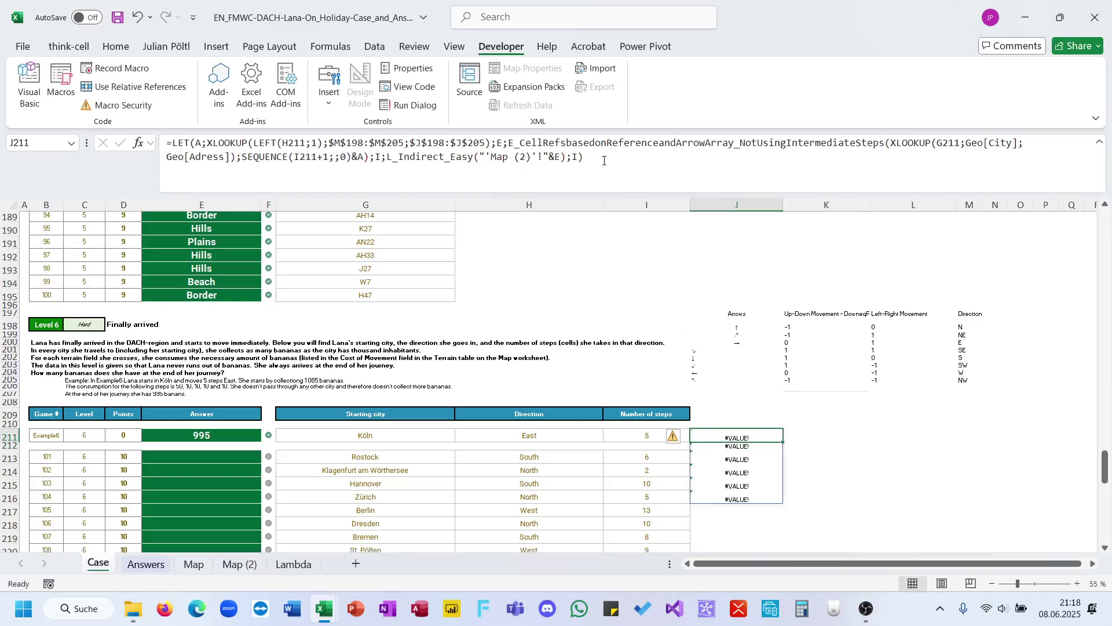
Replace the definition of I in J211 with a MAP over E whose LAMBDA(A) calls INDIRECT
click(604, 161)
drag(620, 152, 384, 165)
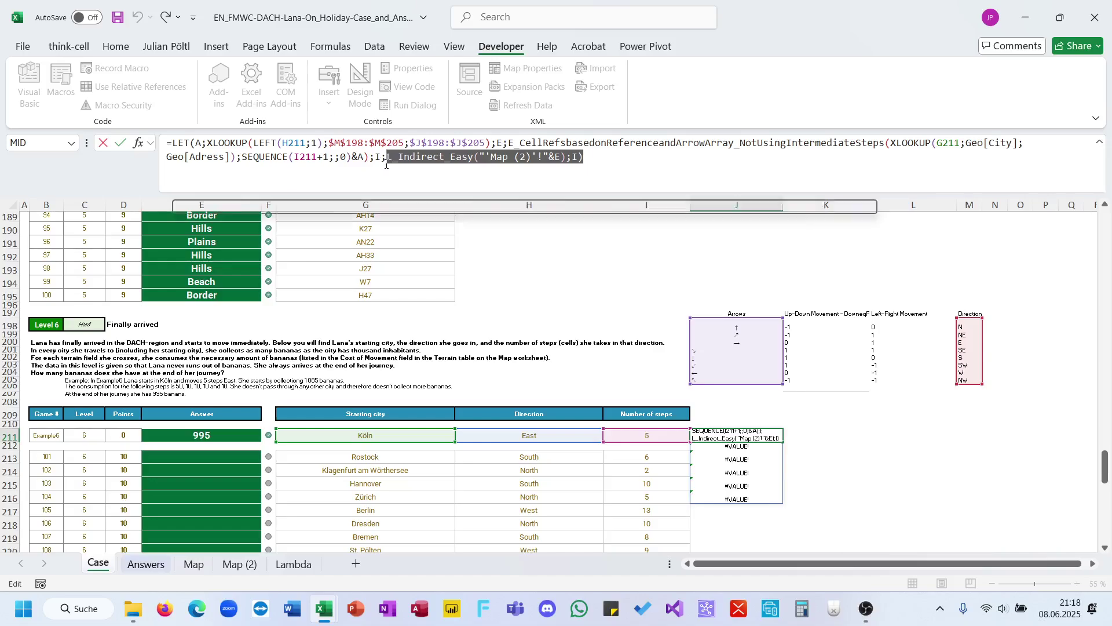
text(;Map))
key(BackSpace)
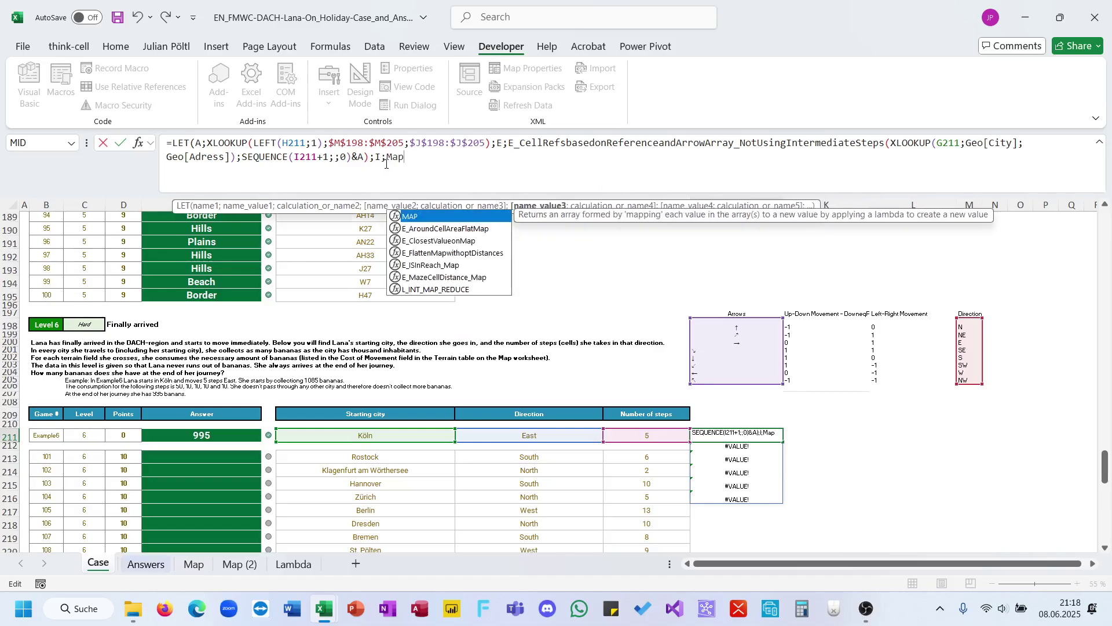
text((E;)
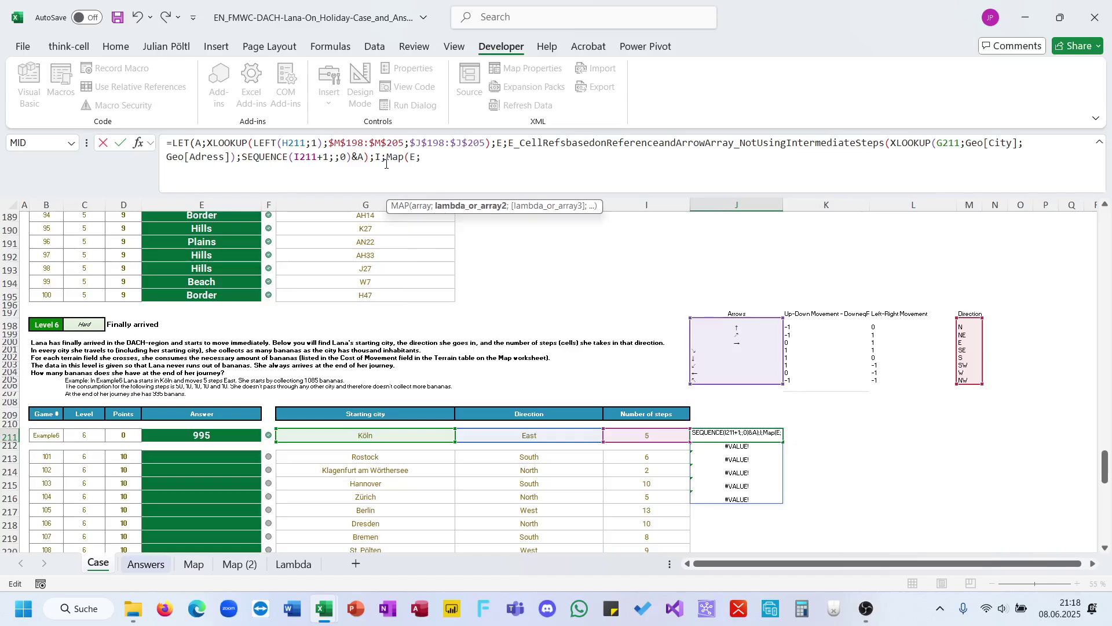
text(LAMBDA(A)
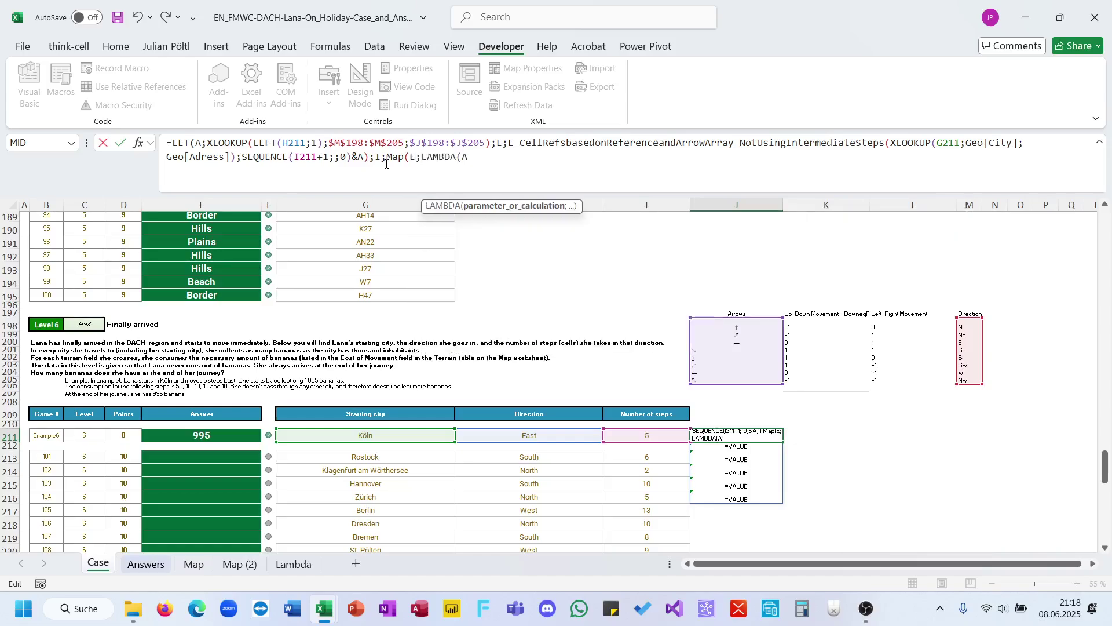
text(;INDIRECT()
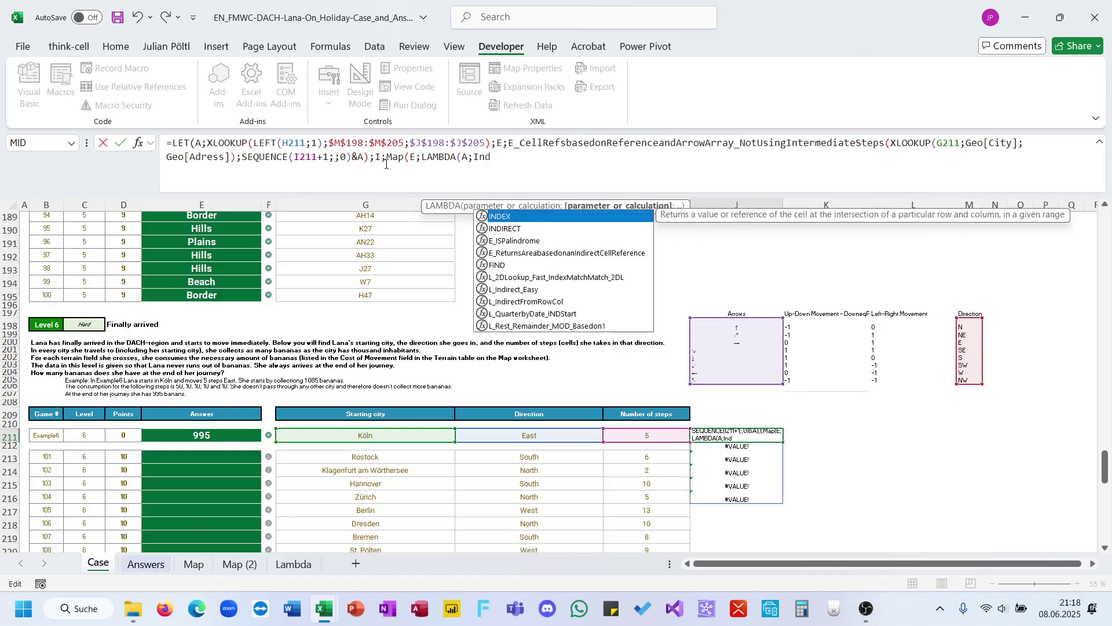
Complete the INDIRECT with "'Map (2)'!"&A, return I from the LET and enter the formula in J211
click(239, 564)
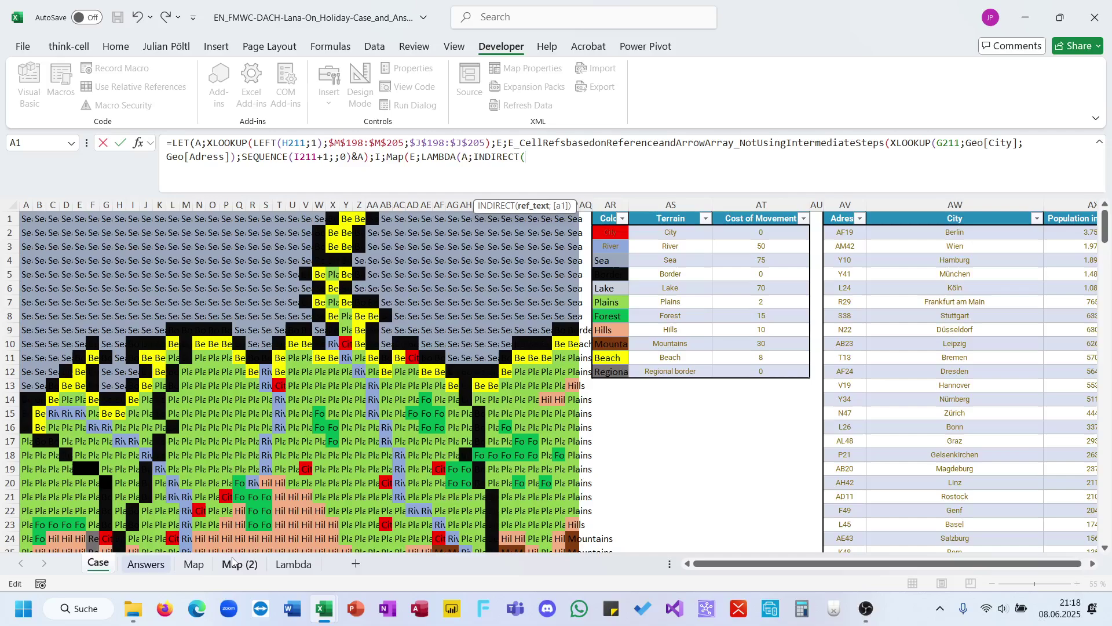
click(526, 156)
text("'Map (2)'!)
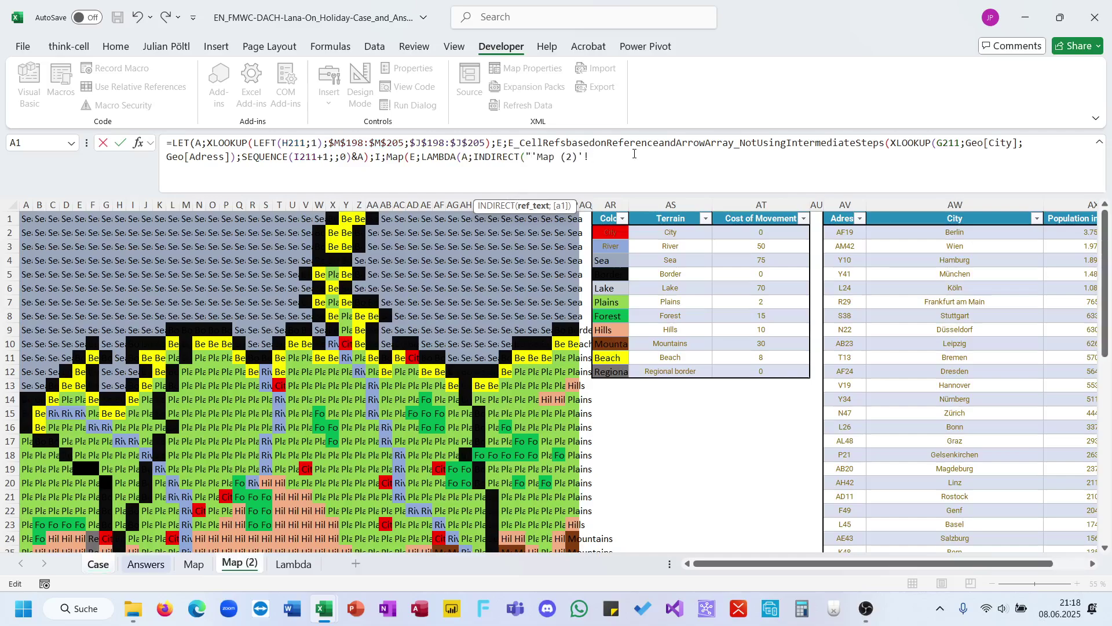
text("&A)))
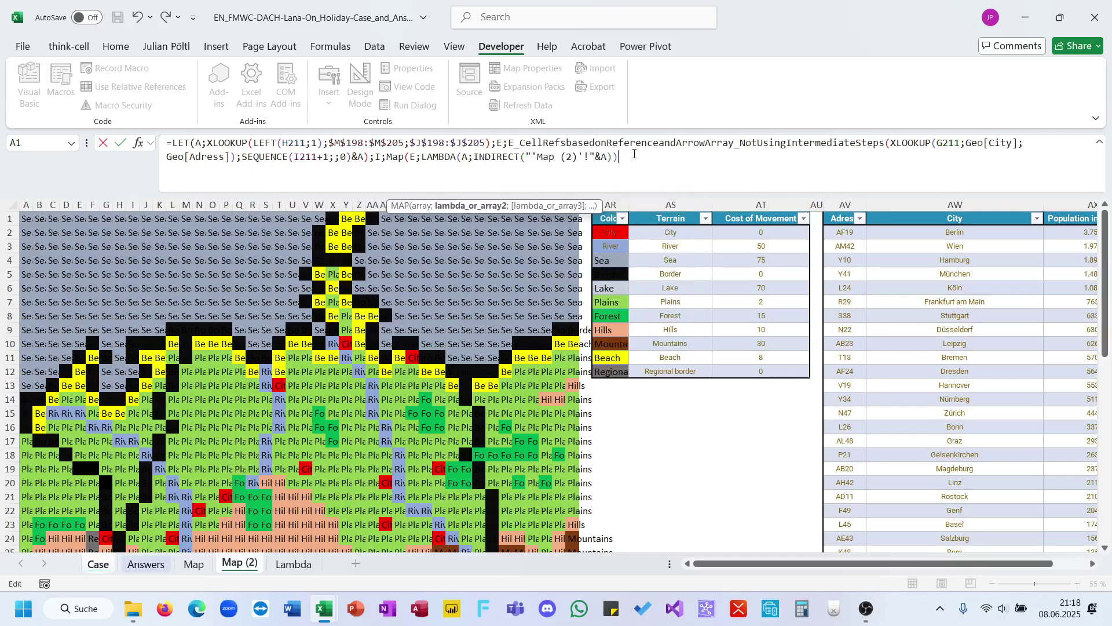
text())
text(;)
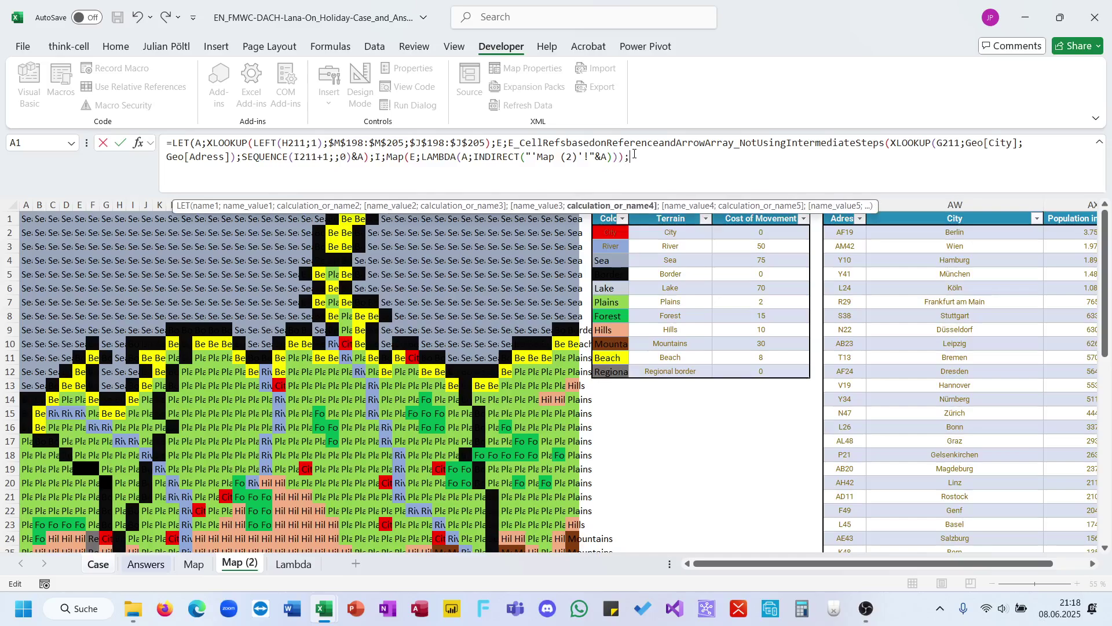
text(I))
key(Return)
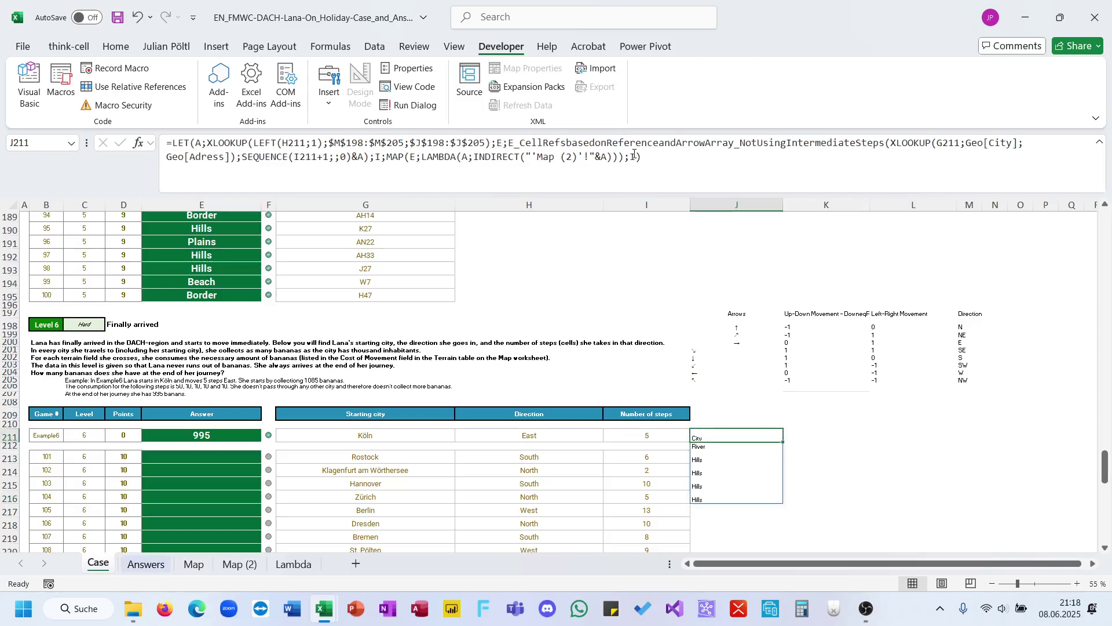
Replace the LET's returned I in J211 with an IF testing I="City" and begin an XLOOKUP as its true result
click(659, 154)
key(BackSpace)
key(BackSpace)
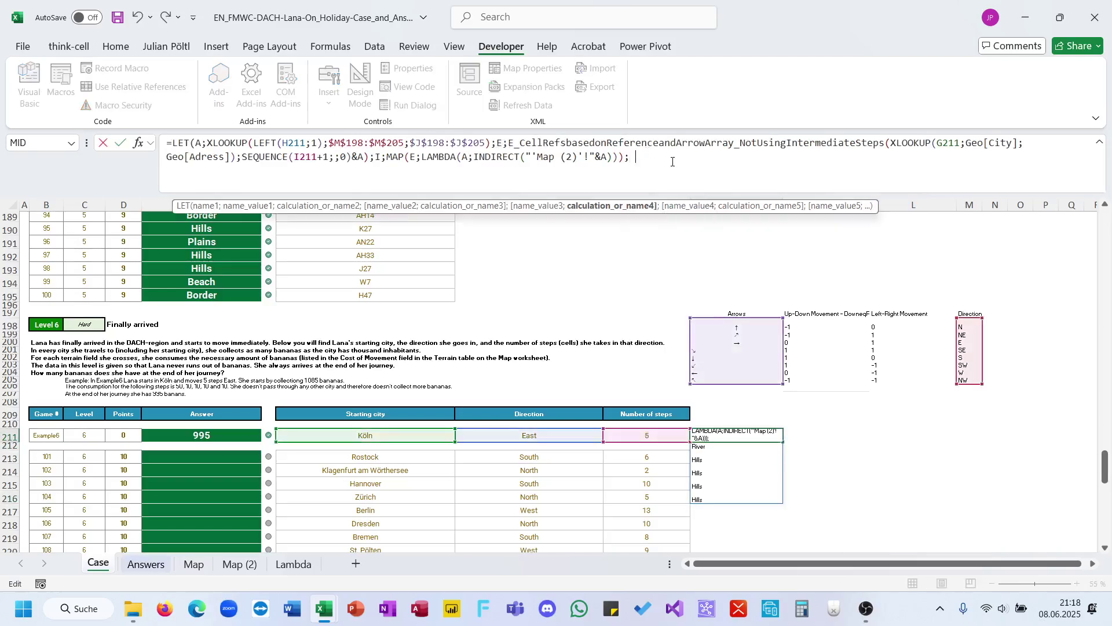
text(If()
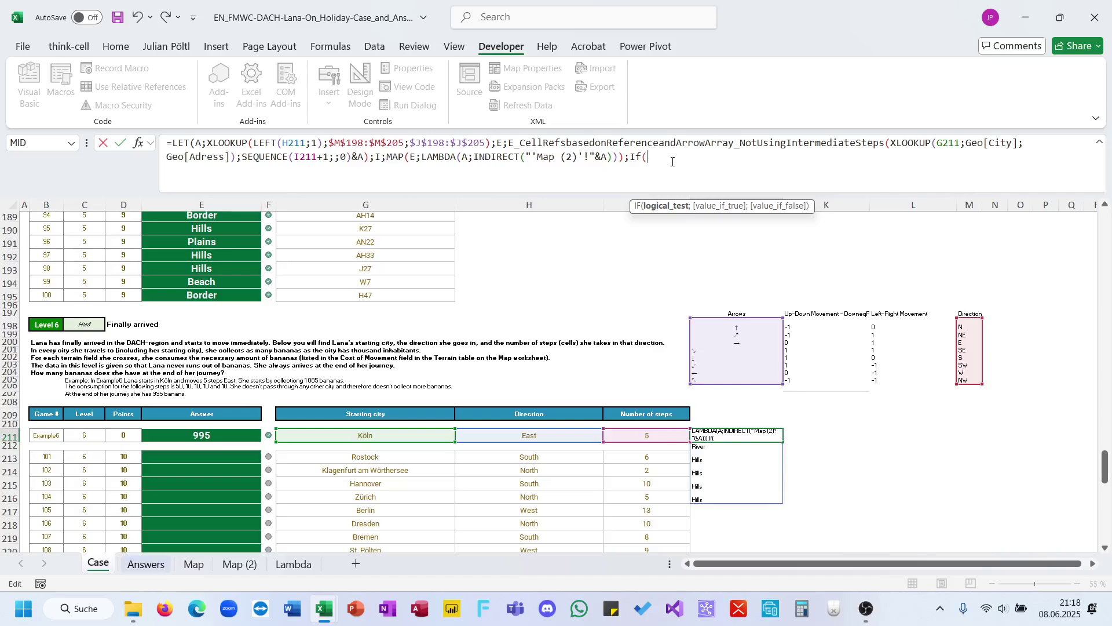
text(I=")
text(CitY)
text(";)
text(XLOOKUP()
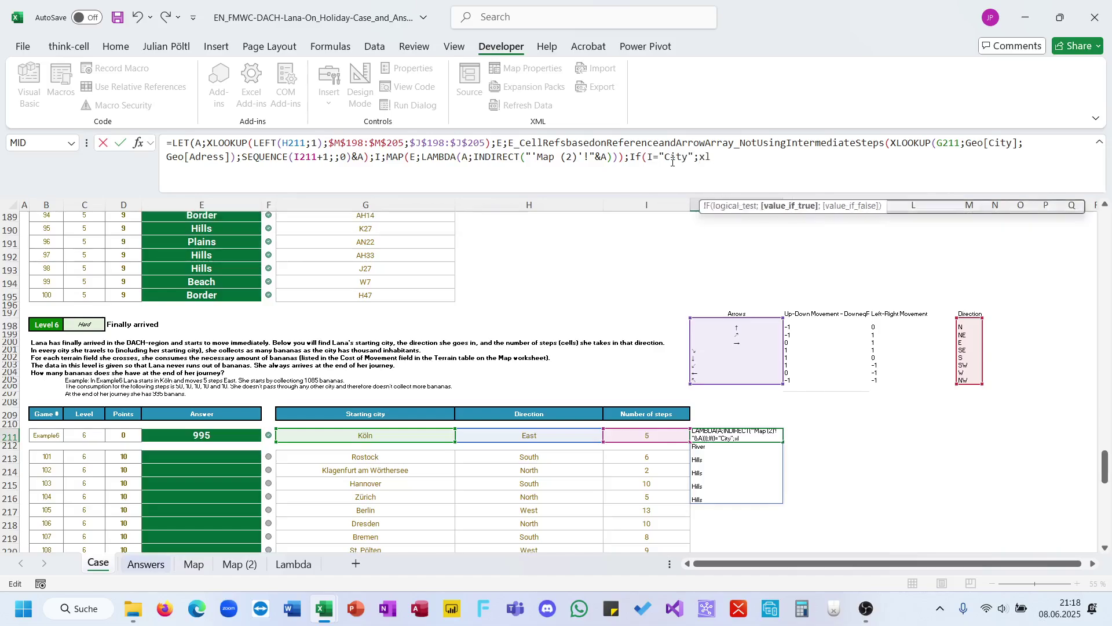
Complete the city XLOOKUP with E as lookup value, Geo[City] as lookup array and Geo[Population in Thousand] as return array
text(E;)
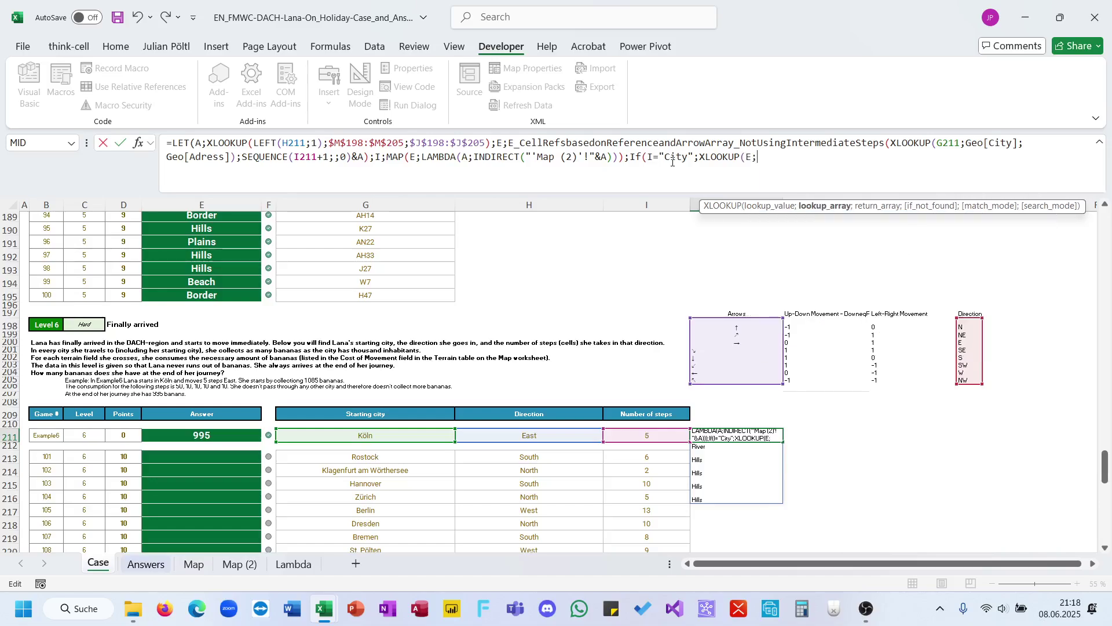
text(Geo[)
key(Down)
key(Down)
key(Down)
key(Up)
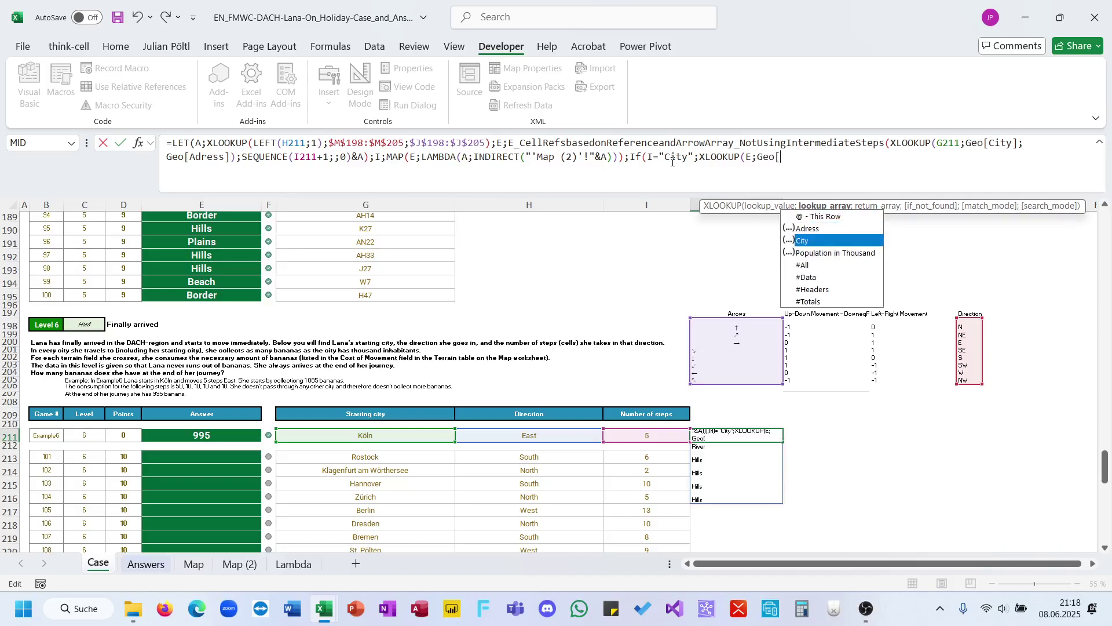
key(Tab)
text(];ge)
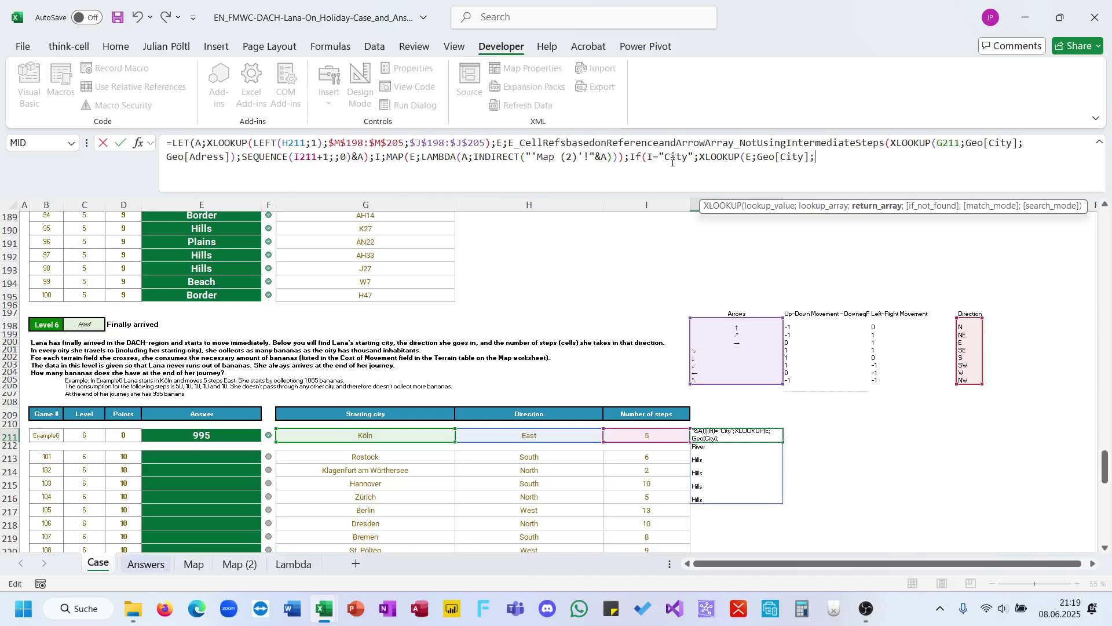
key(Tab)
text([)
key(Down)
key(Down)
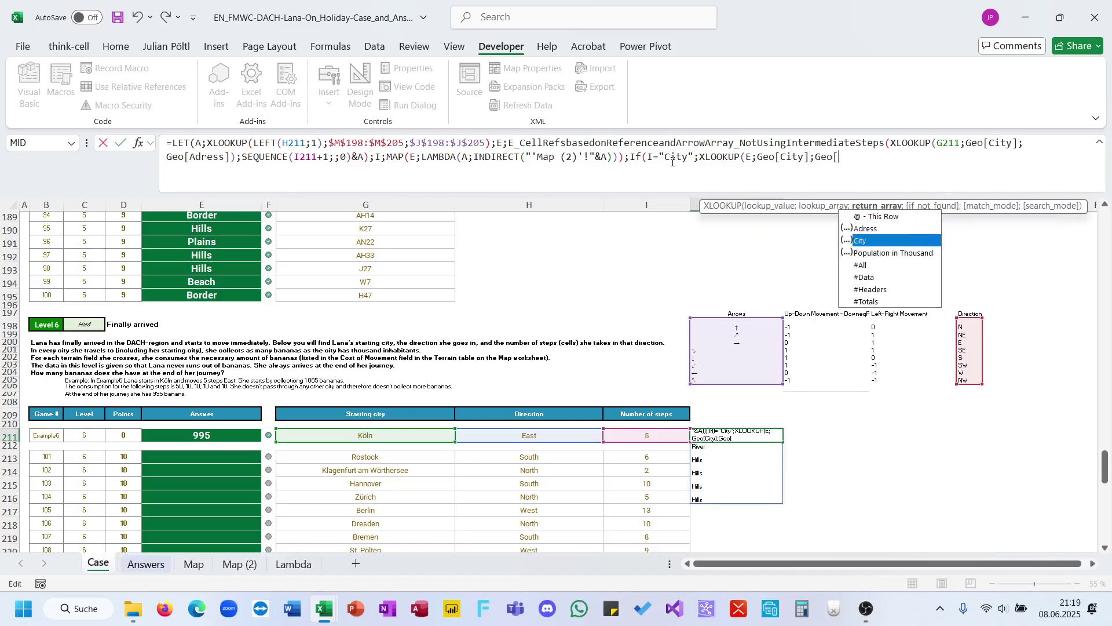
key(Down)
key(Tab)
text(]))
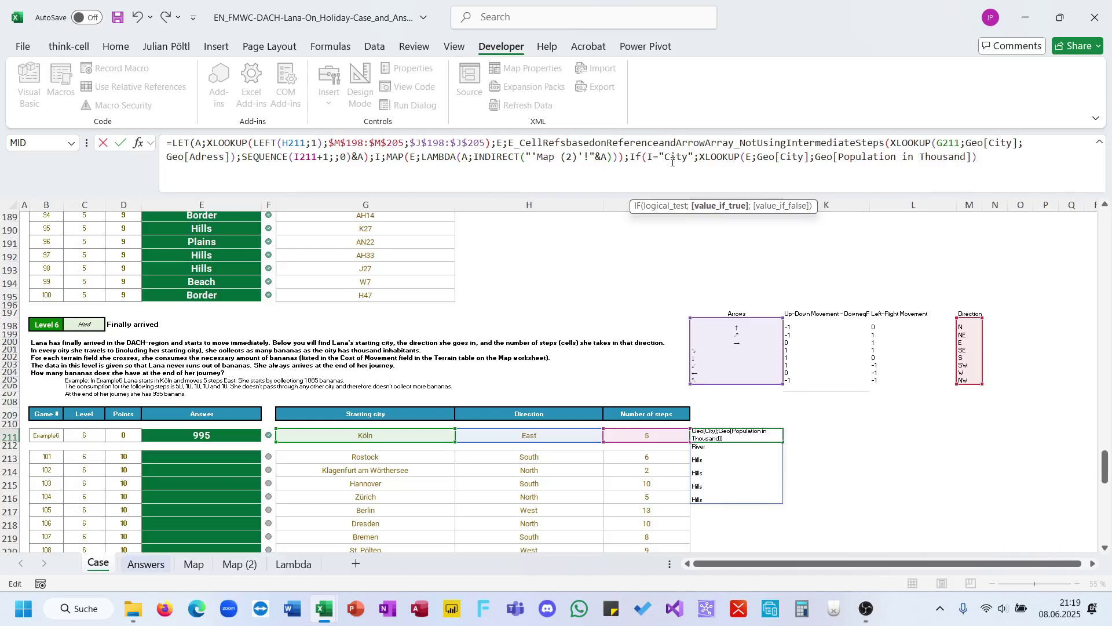
Add XLOOKUP(I;Ter[Terrain];Ter[Cost of Movement]) as the IF's false result
text(;)
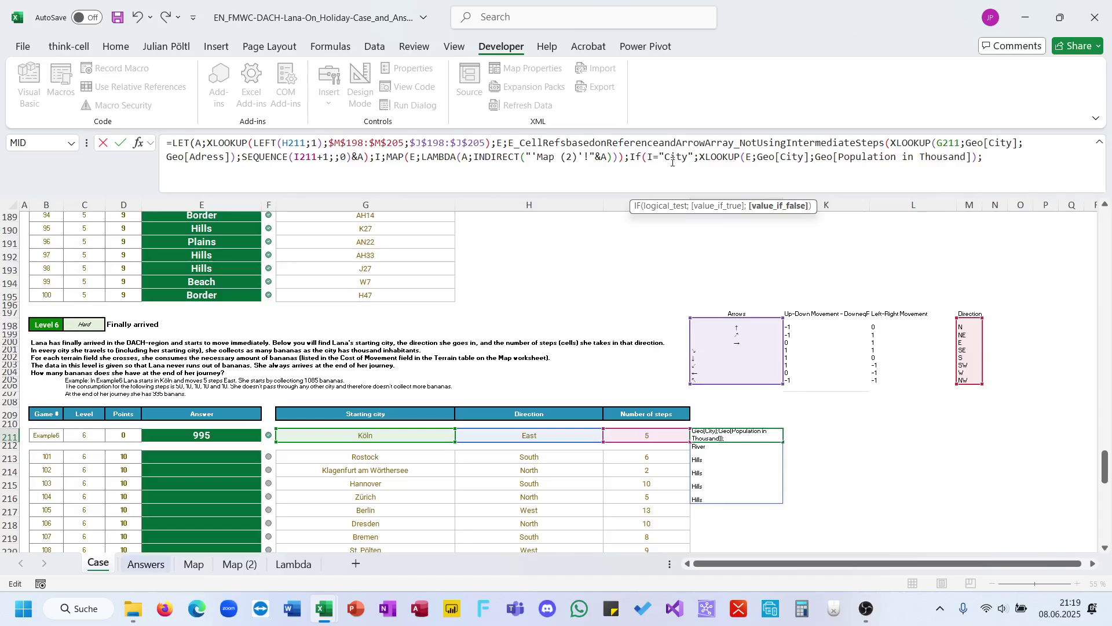
text(XLOOKUP()
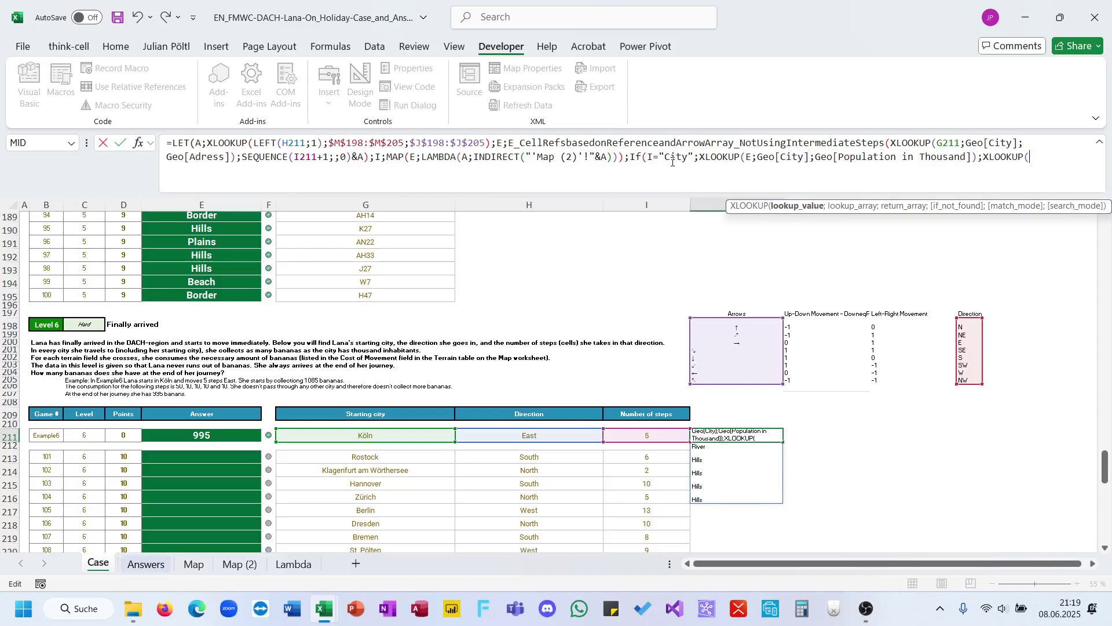
text(I;)
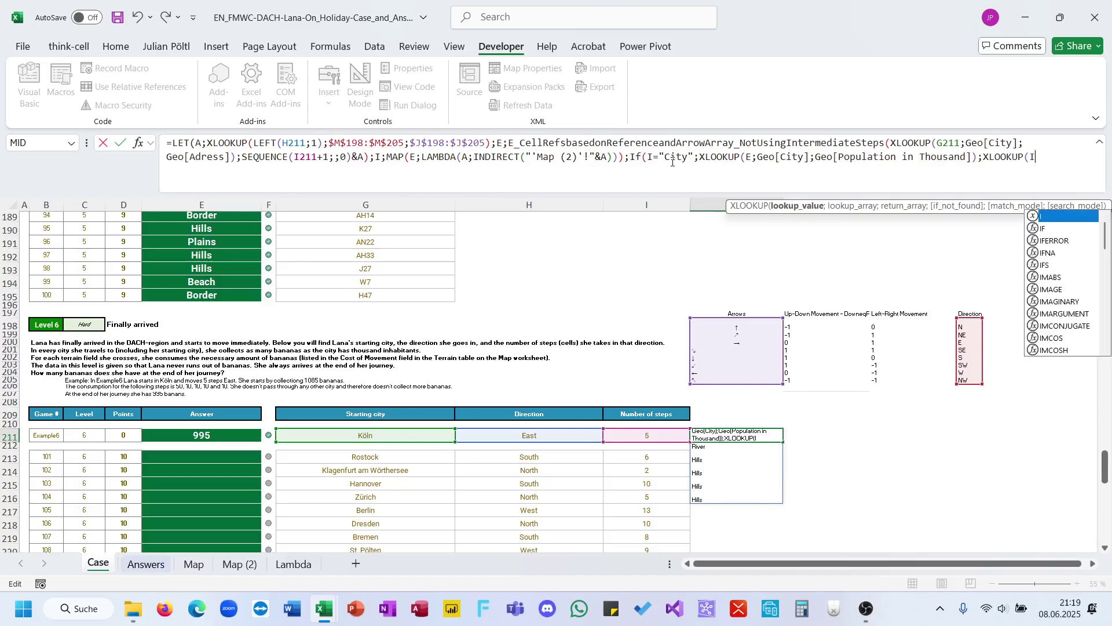
text(Ter[)
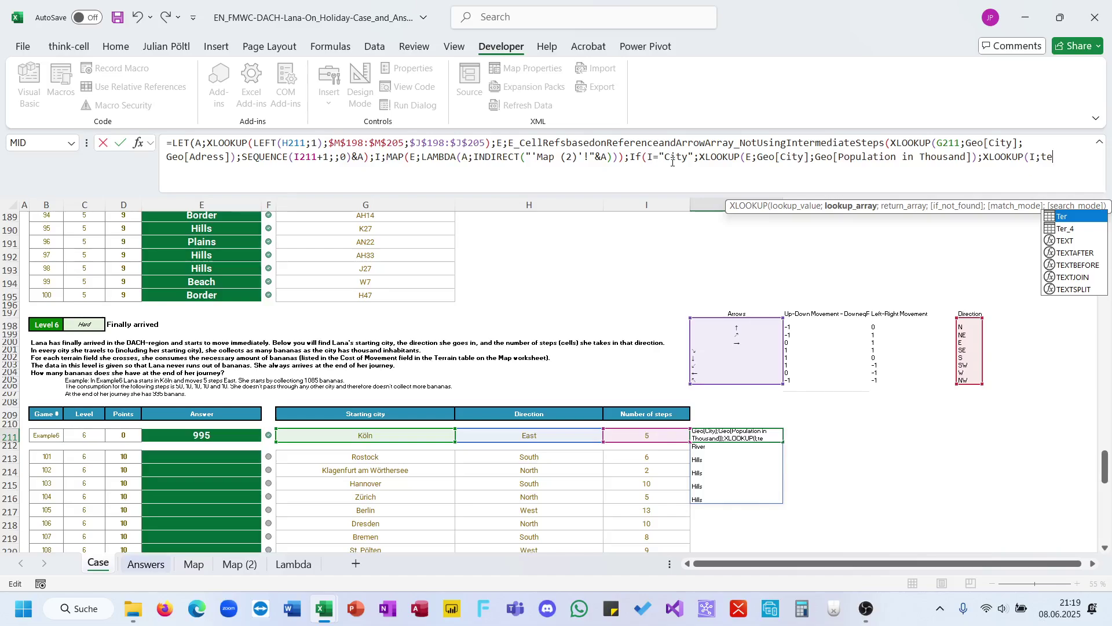
key(Down)
key(Down)
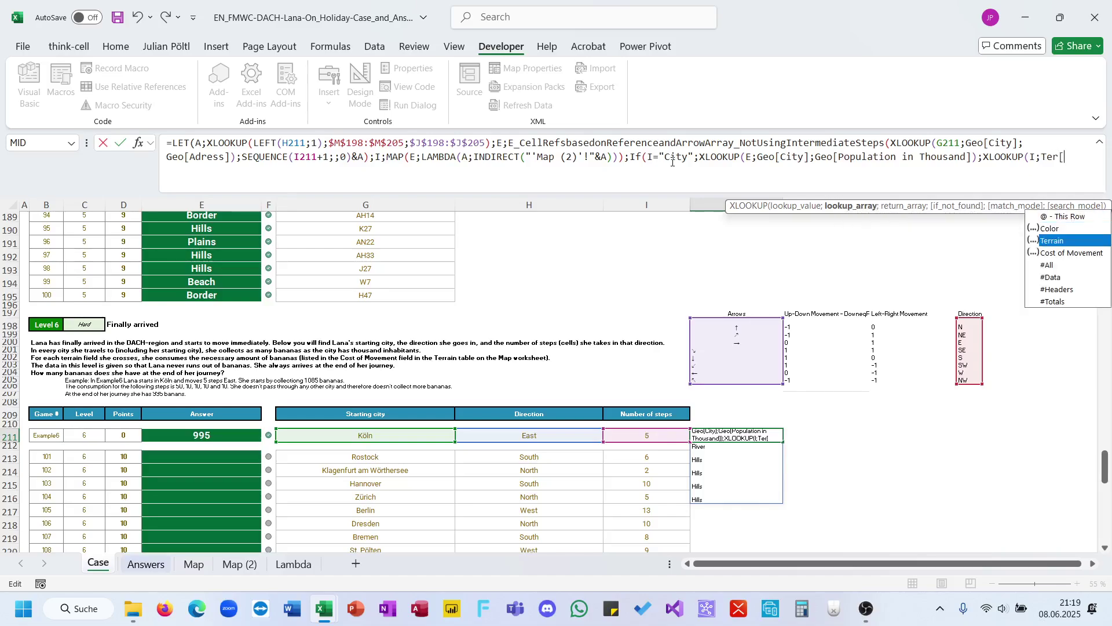
key(Tab)
text(];)
text(Ter[)
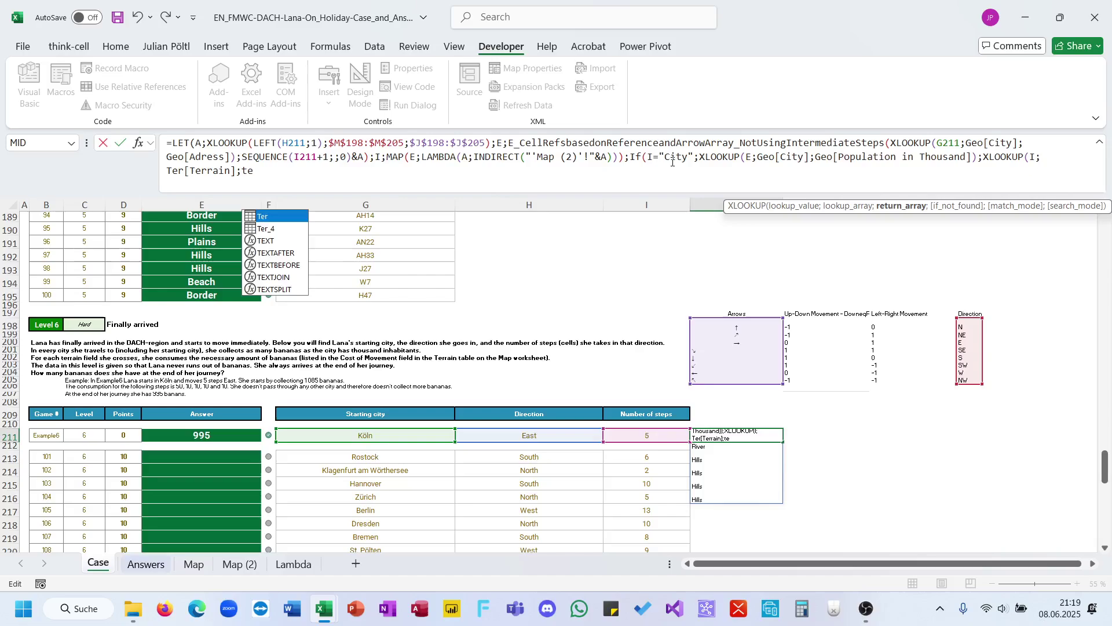
key(Down)
key(Down)
key(Down)
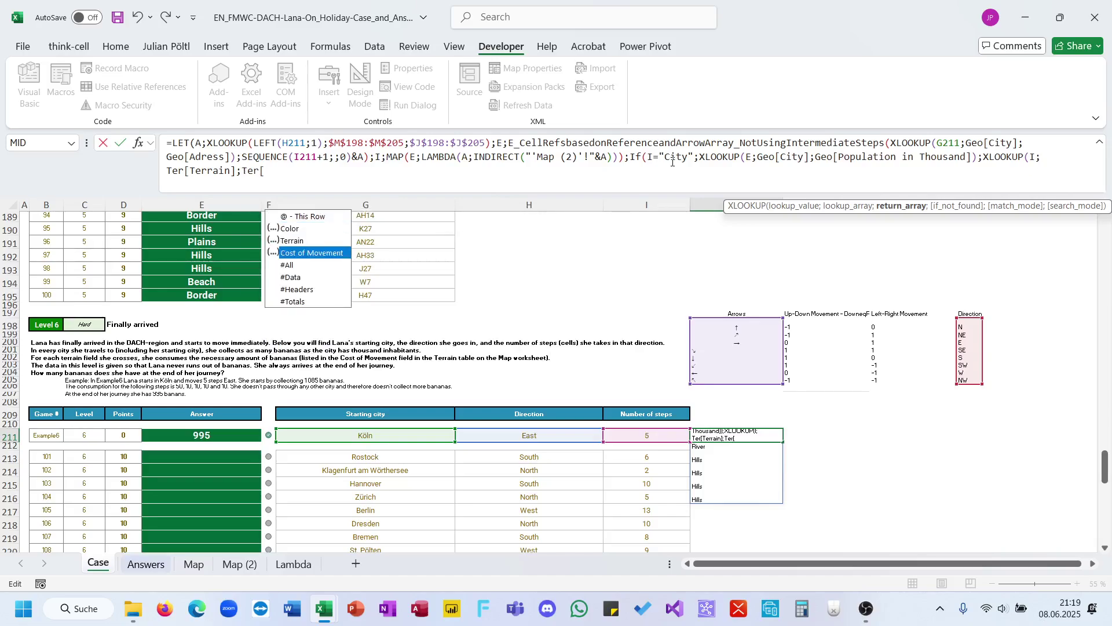
key(Tab)
text(]))
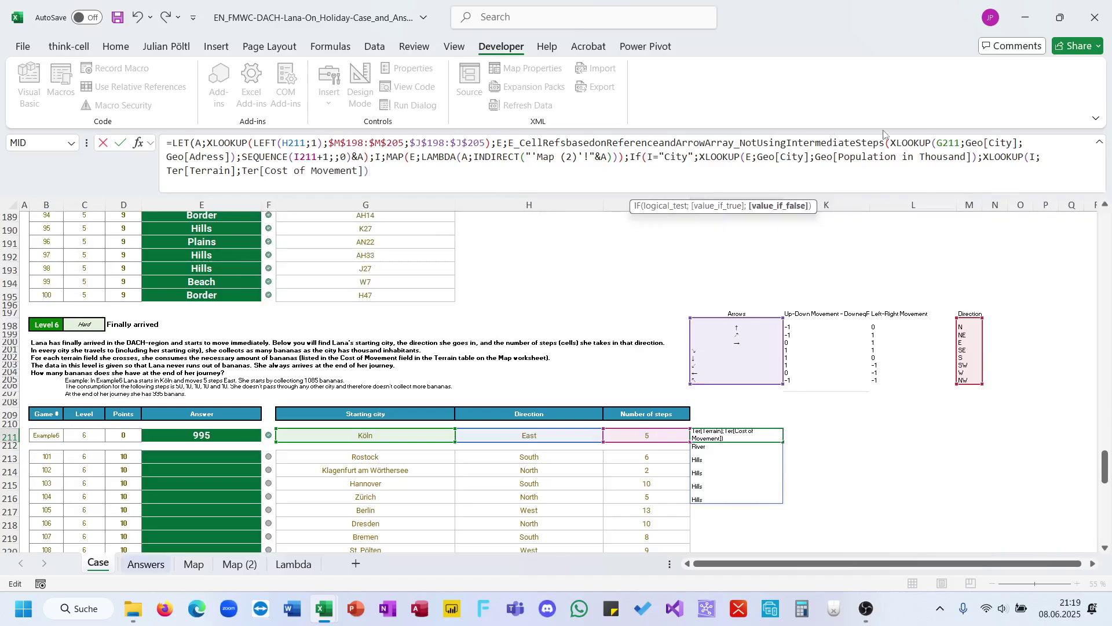
Negate the terrain-cost XLOOKUP, close the IF and LET, and enter the formula in J211
click(986, 159)
text(-)
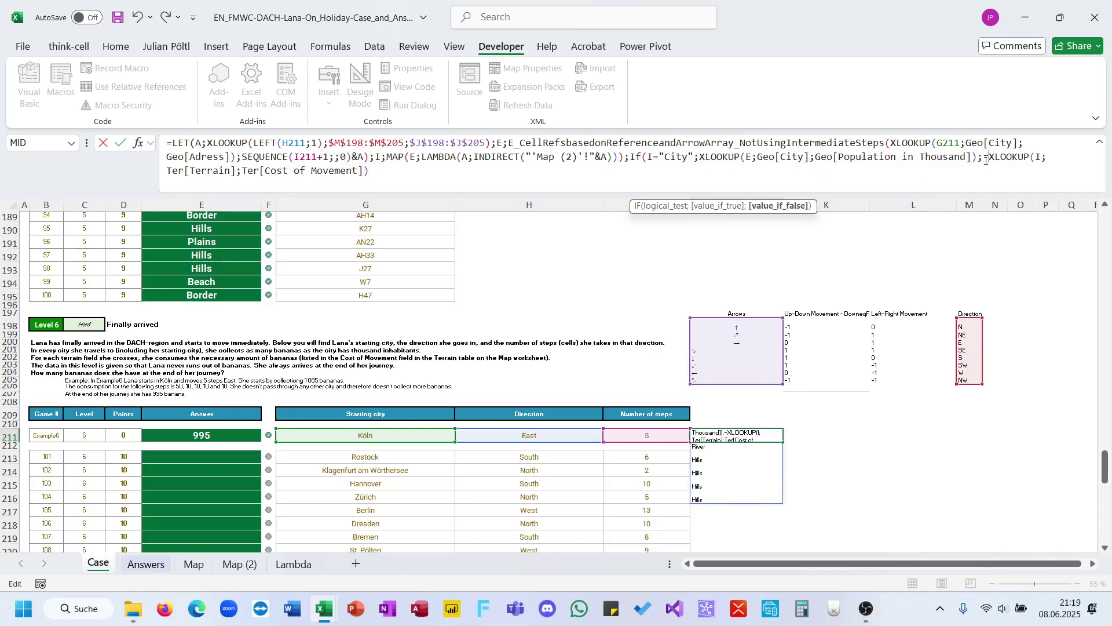
click(959, 176)
text()))
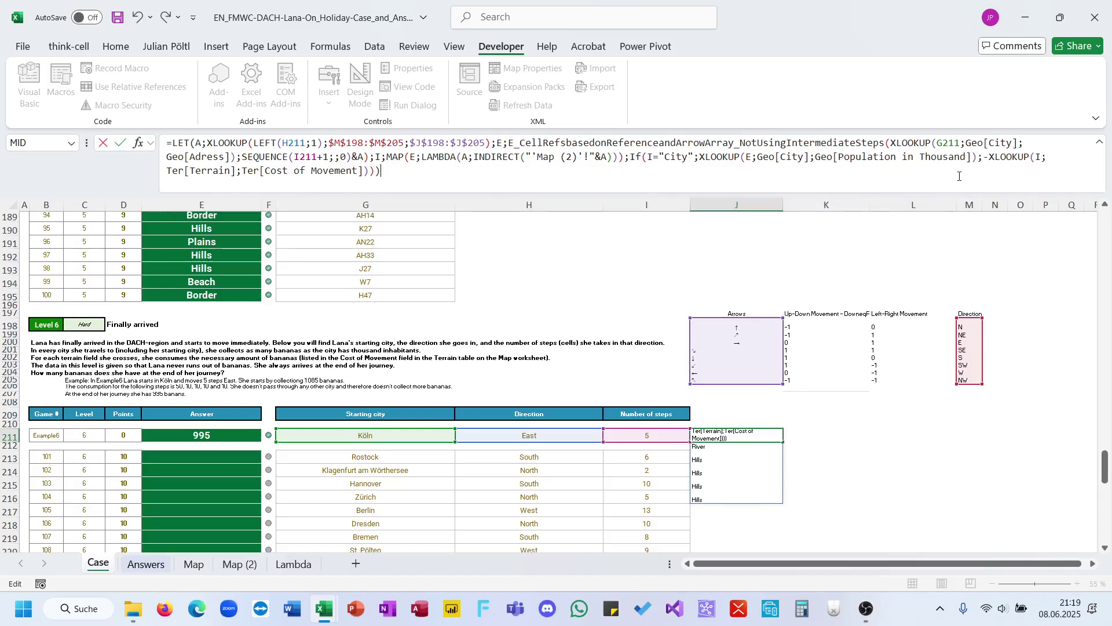
key(ctrl+Return)
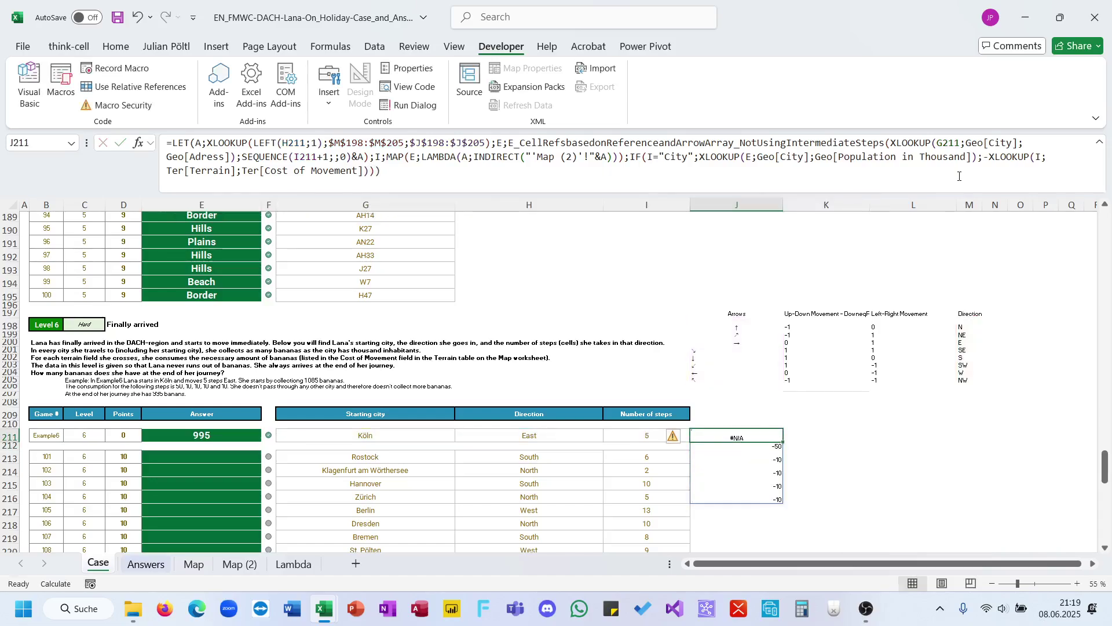
Change the city XLOOKUP's lookup array in J211 to Geo[Adress] and enter the formula
click(714, 161)
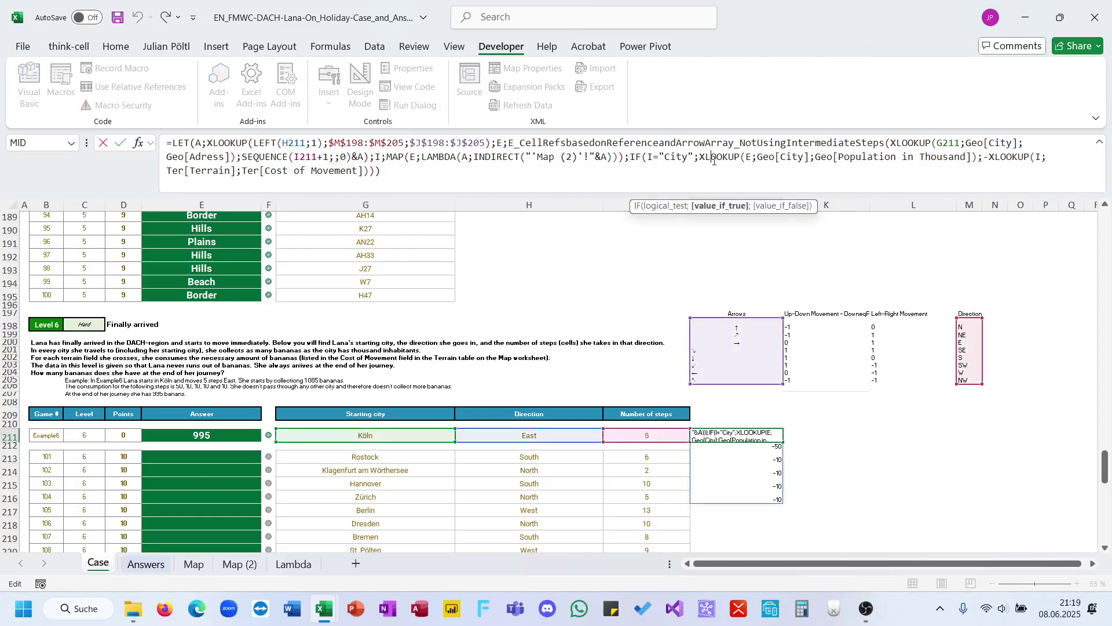
click(752, 158)
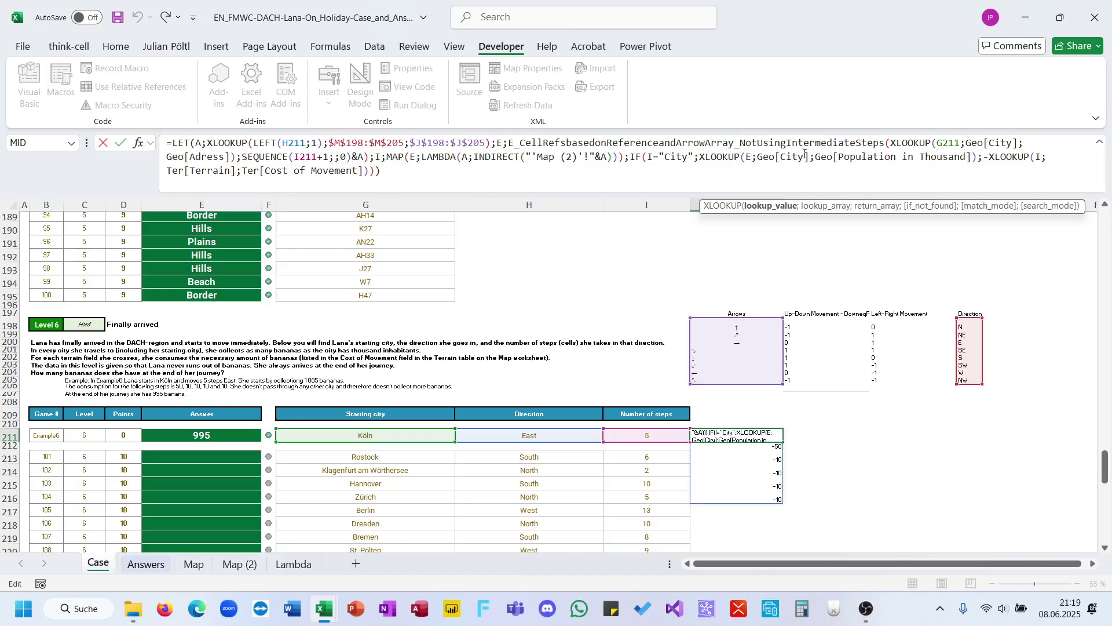
double_click(785, 158)
text(a)
key(Tab)
key(Return)
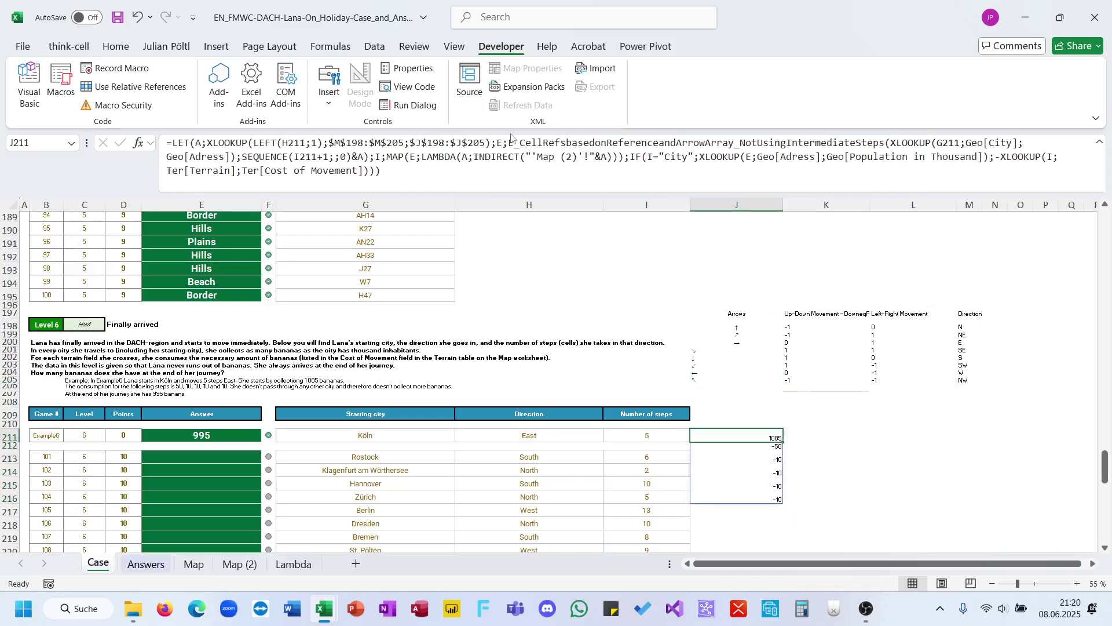
click(865, 608)
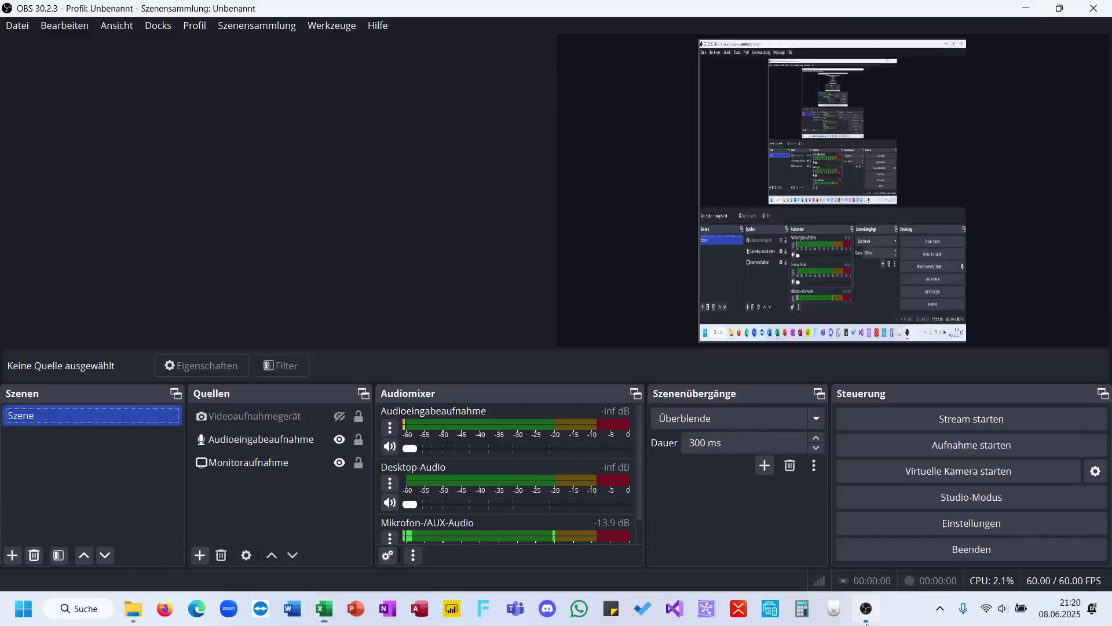
click(1021, 7)
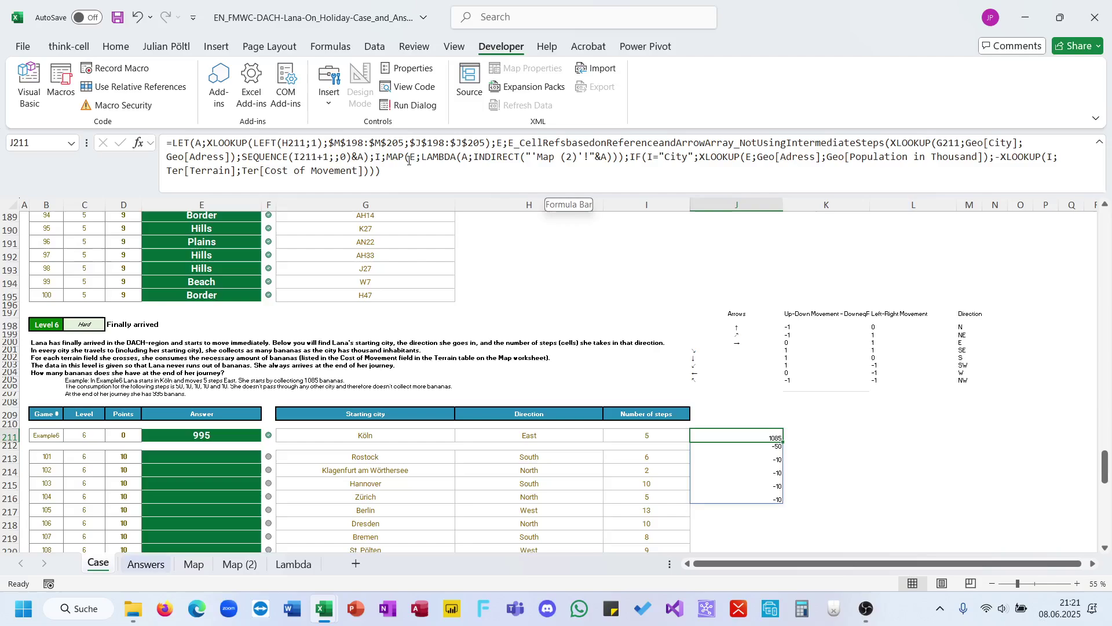
click(389, 157)
text(sum()
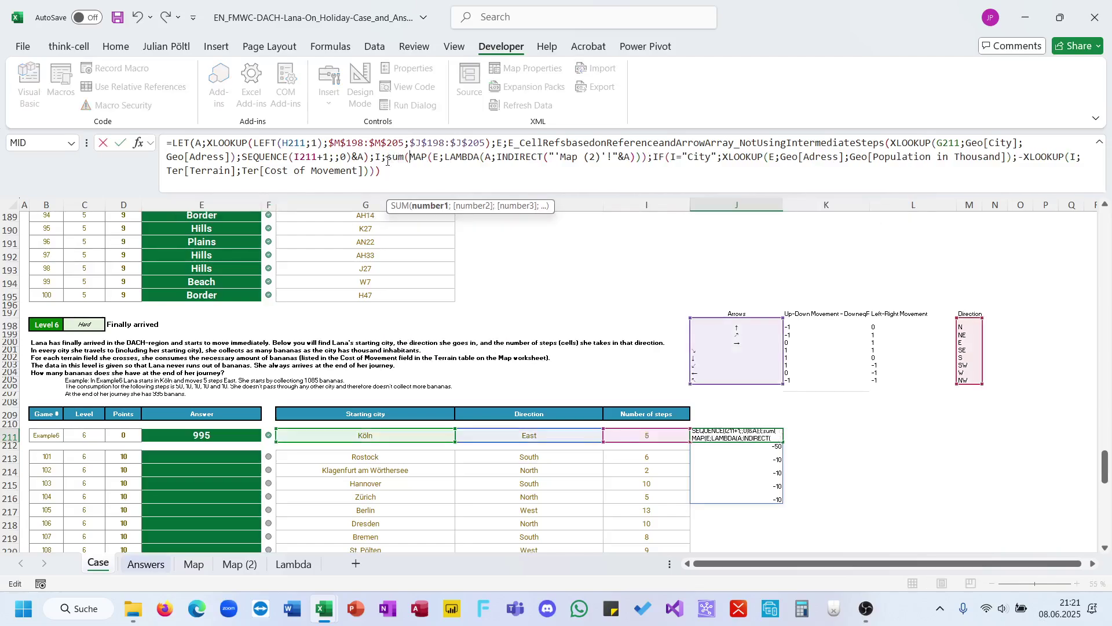
click(384, 171)
text())
key(Return)
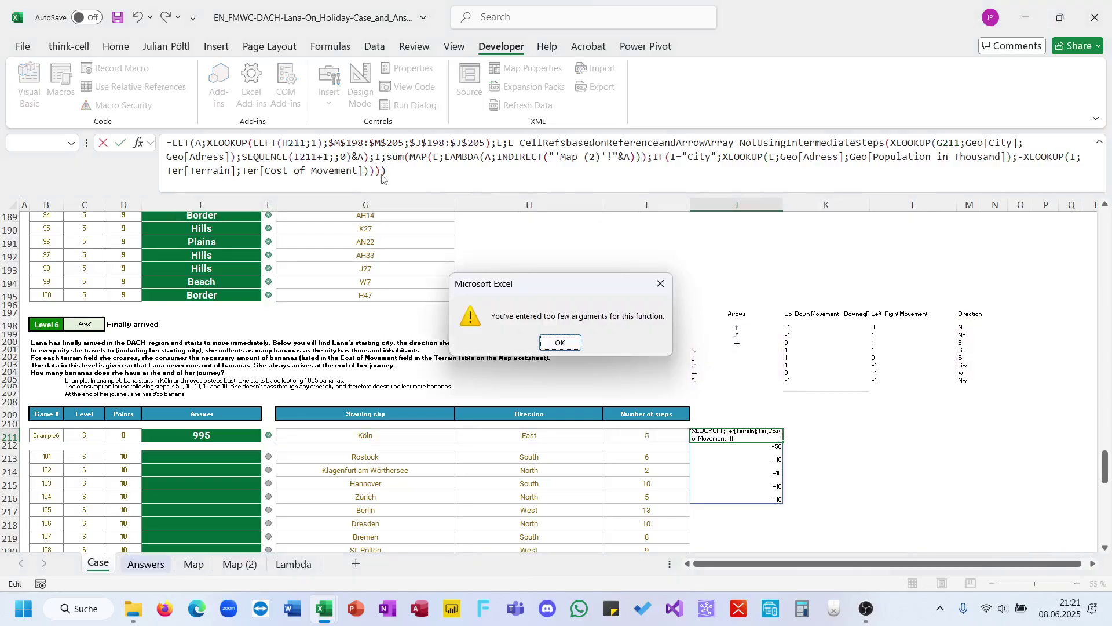
key(Return)
key(Escape)
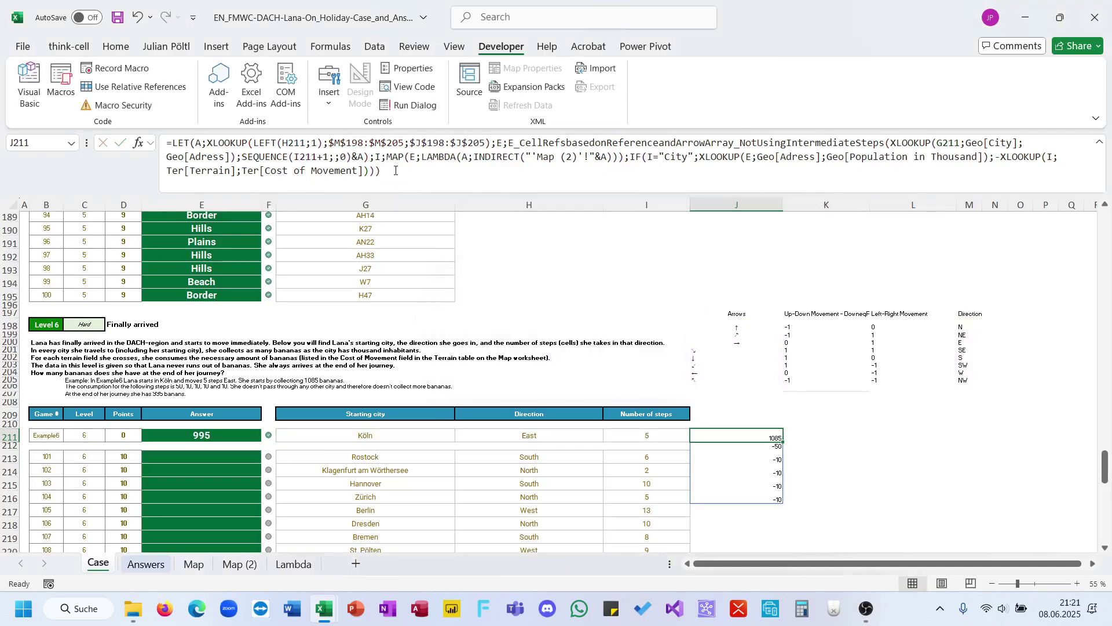
Wrap the final IF expression of J211's LET formula in SUM and enter it
click(632, 157)
text(sum()
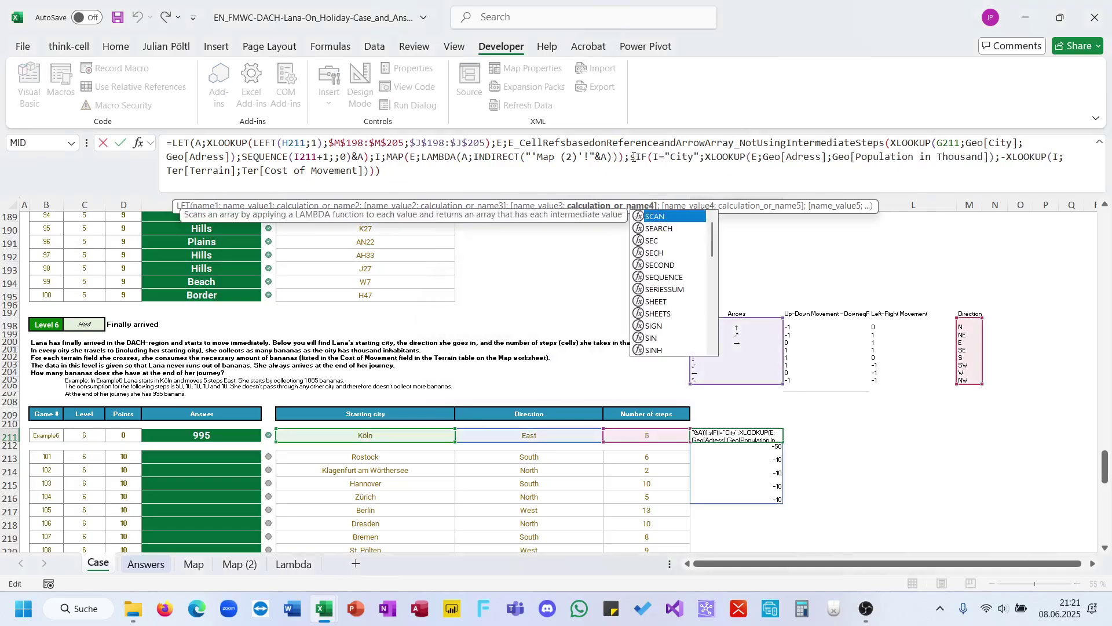
click(574, 182)
key(Return)
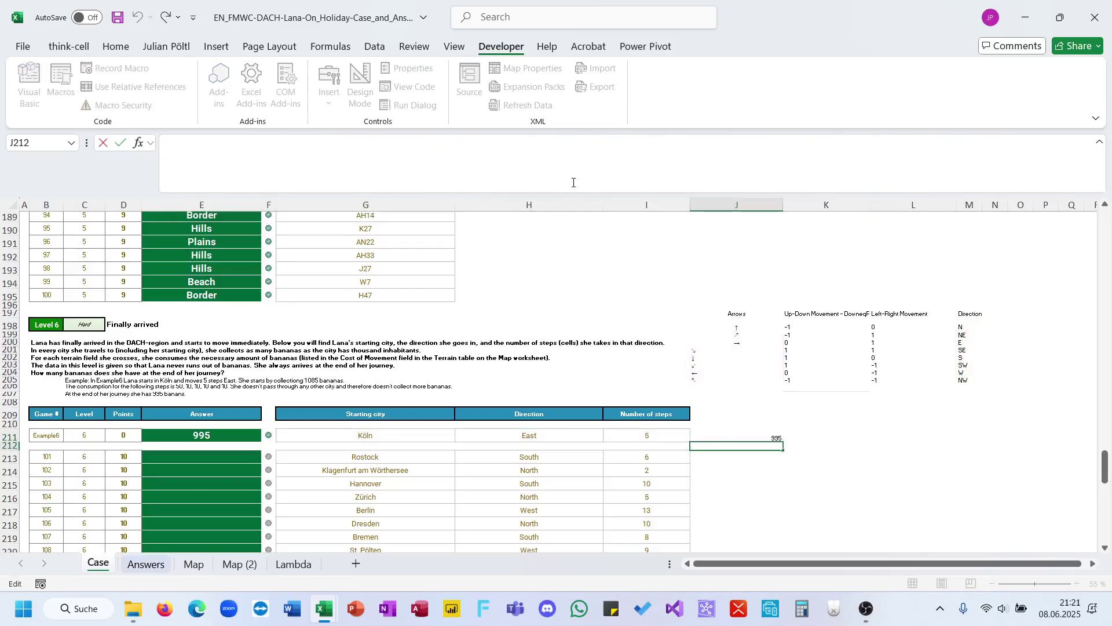
Copy the full LET formula from J211 into the Example6 answer cell E211 in place of the fixed value
click(722, 435)
key(F2)
triple_click(440, 155)
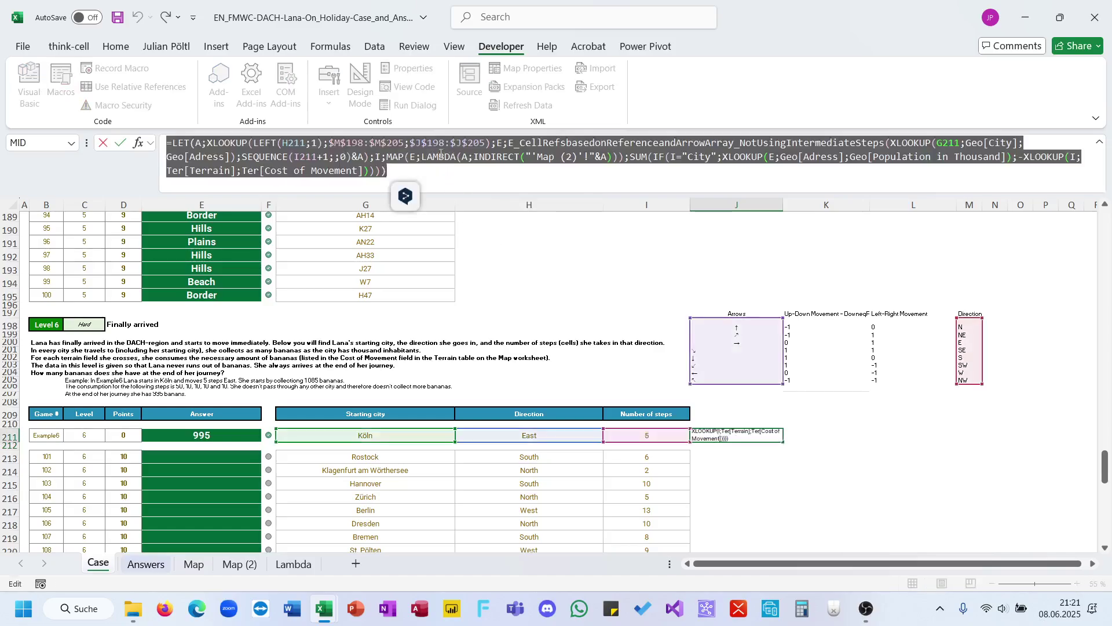
click(216, 438)
triple_click(221, 160)
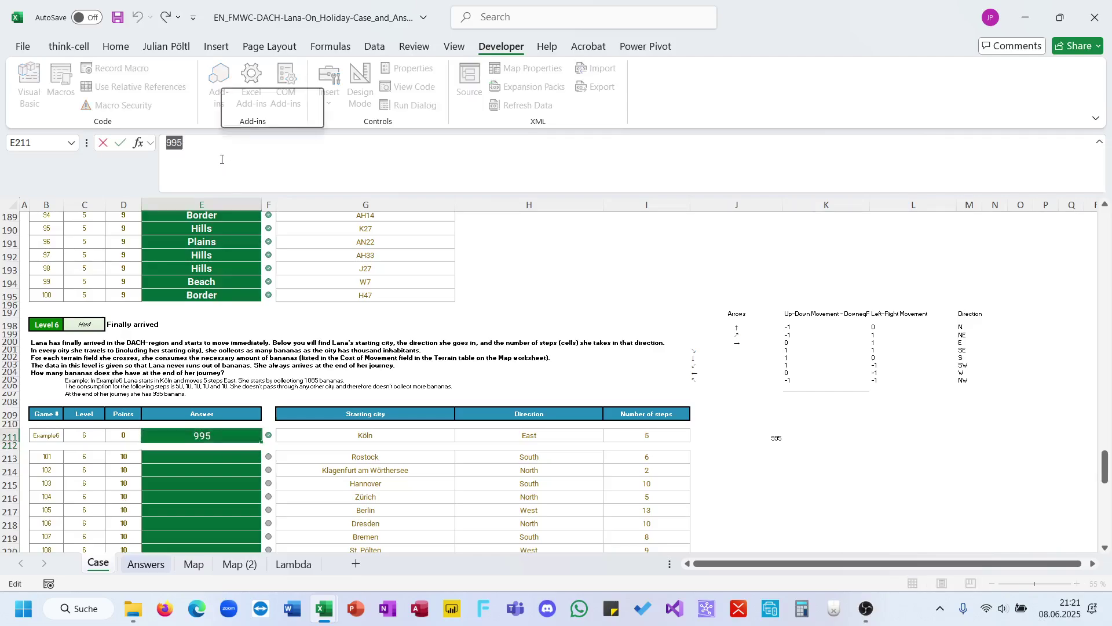
key(ctrl+z)
key(Escape)
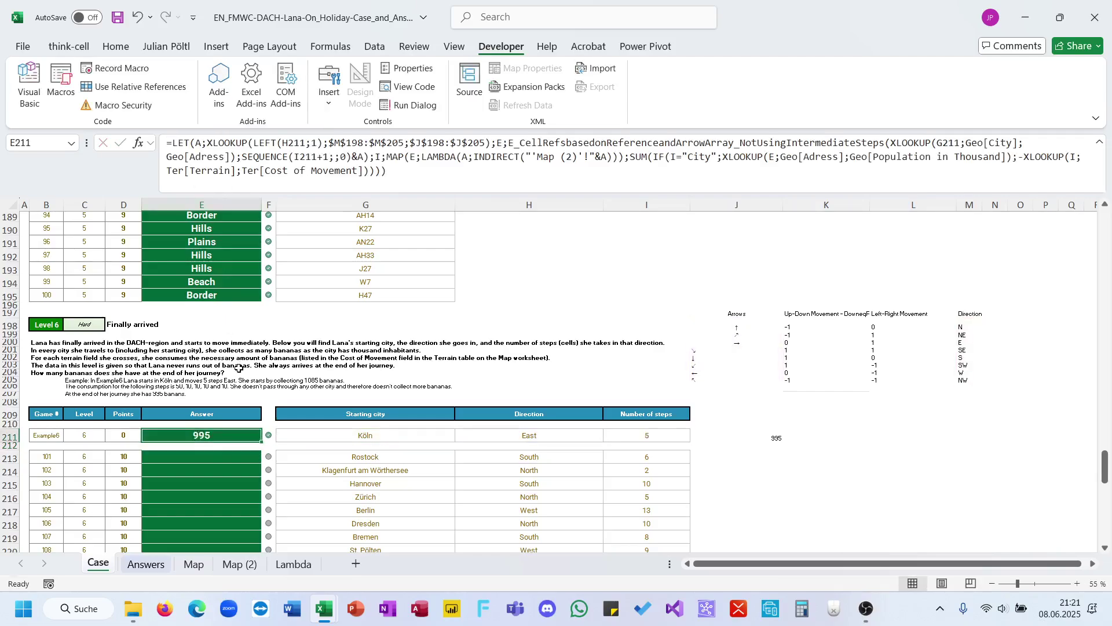
Copy the E211 formula to E213 and fill it down through all Level 6 answers, games 101 to 120
key(ctrl+c)
click(234, 456)
key(ctrl+v)
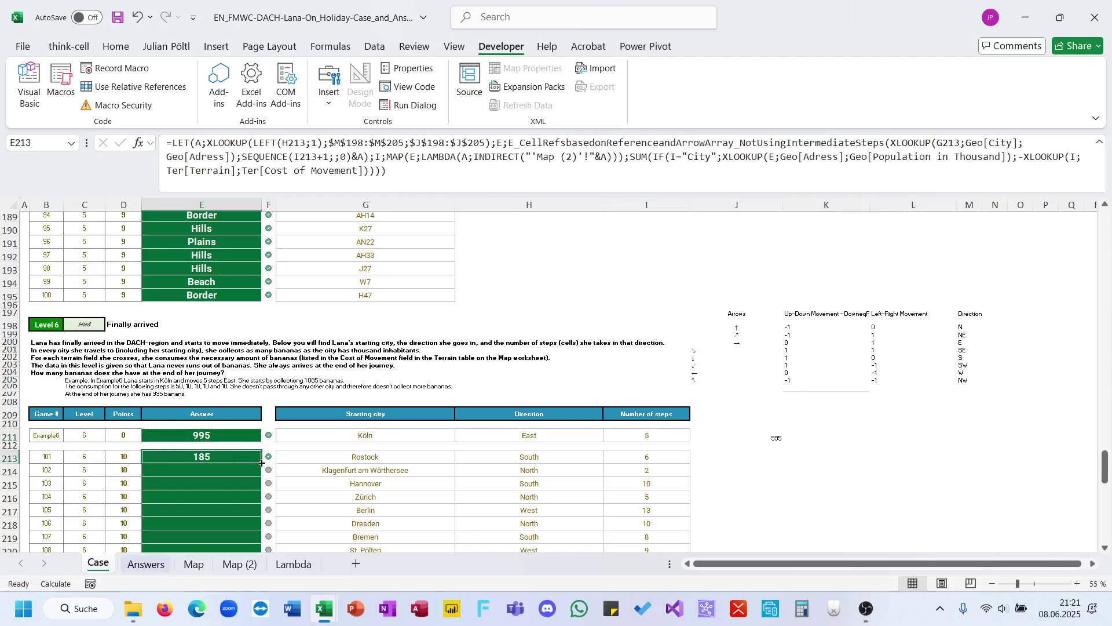
double_click(261, 463)
click(356, 470)
scroll(355, 474, down, 10)
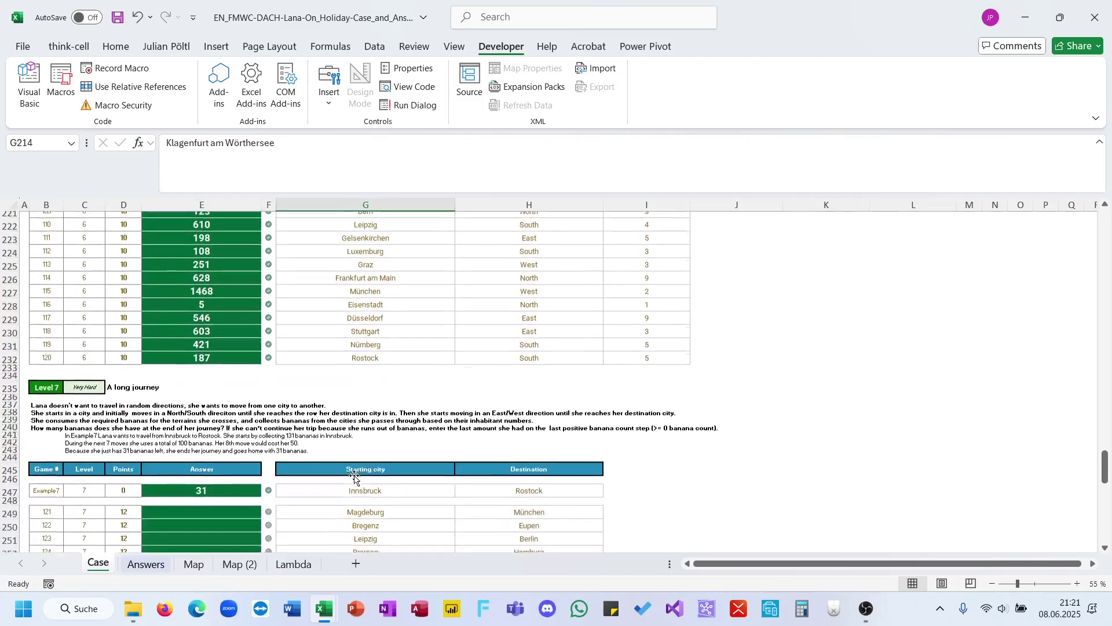
scroll(355, 476, down, 3)
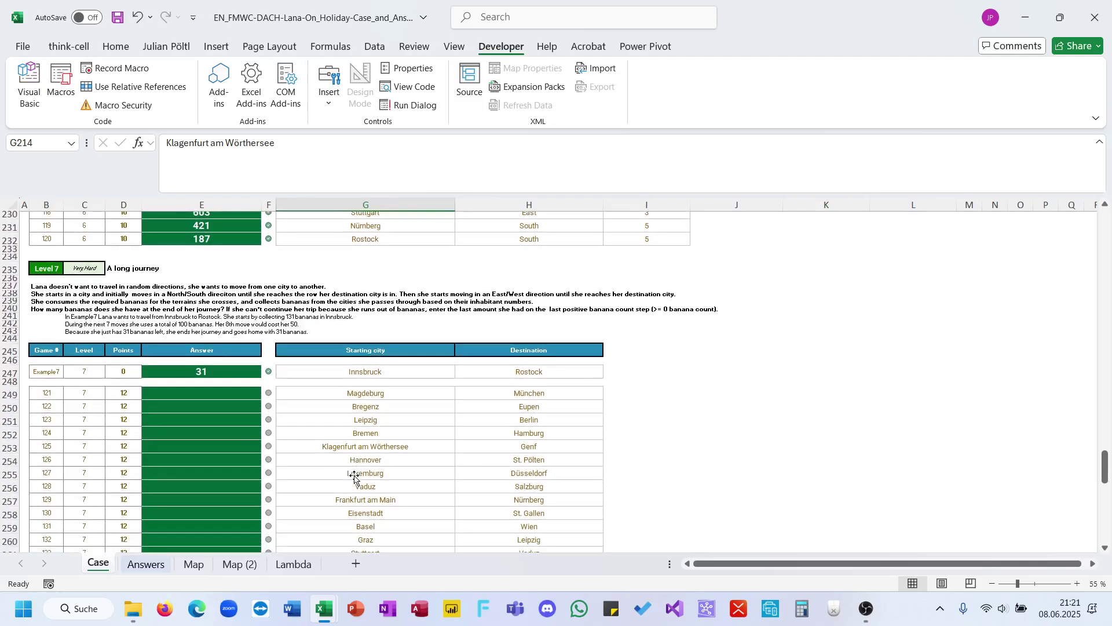
Start an XLOOKUP formula in I247 beside Example7, using the starting city and destination G247:H247 as lookup values
click(615, 348)
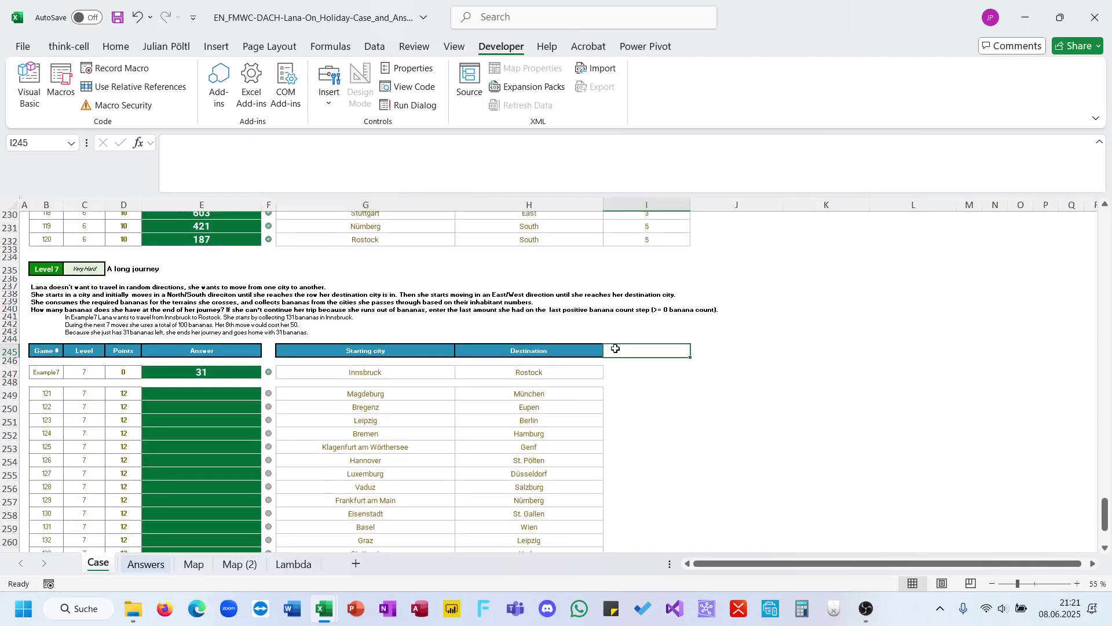
click(618, 371)
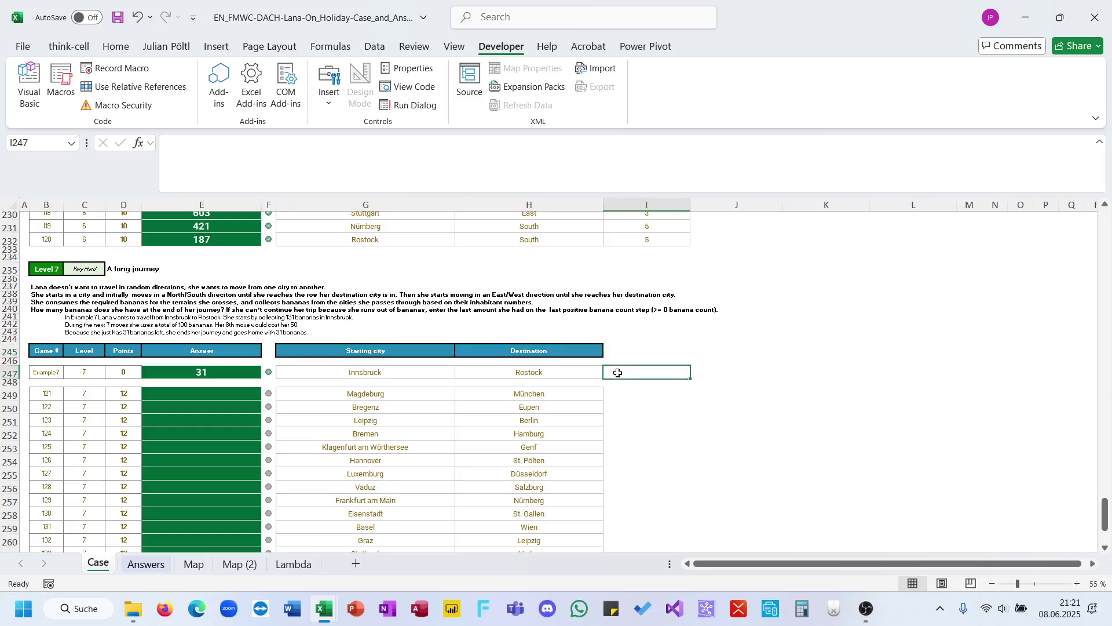
text(?=x)
key(BackSpace)
key(BackSpace)
key(BackSpace)
text(=xl)
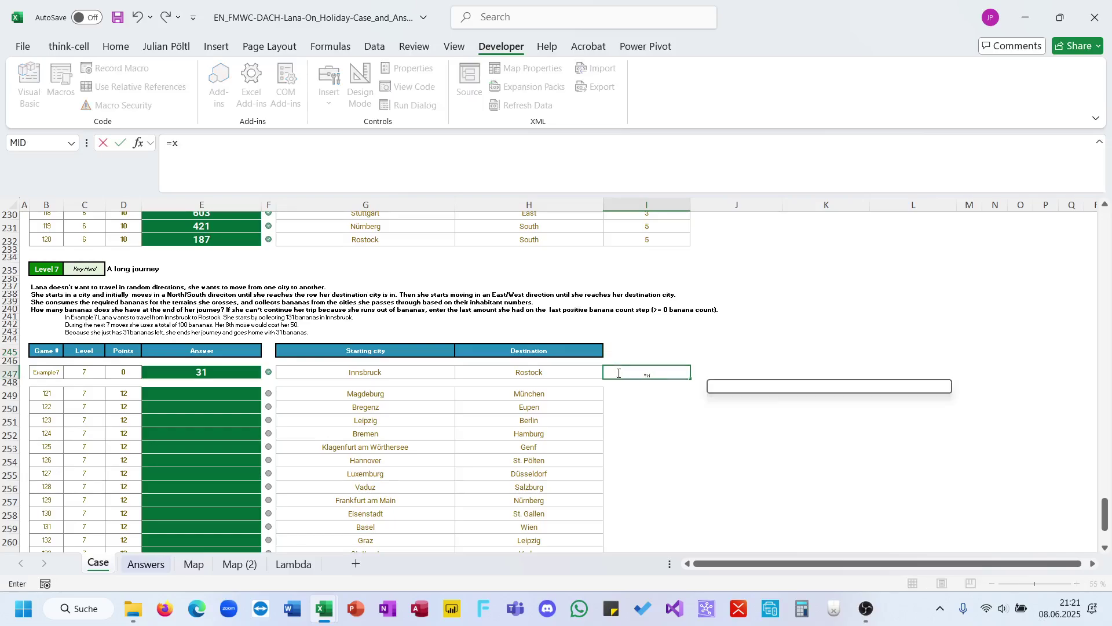
key(Tab)
key(Left)
key(shift+Home)
key(shift+Right)
key(shift+Right)
key(shift+Right)
key(shift+Right)
key(shift+Right)
key(shift+Right)
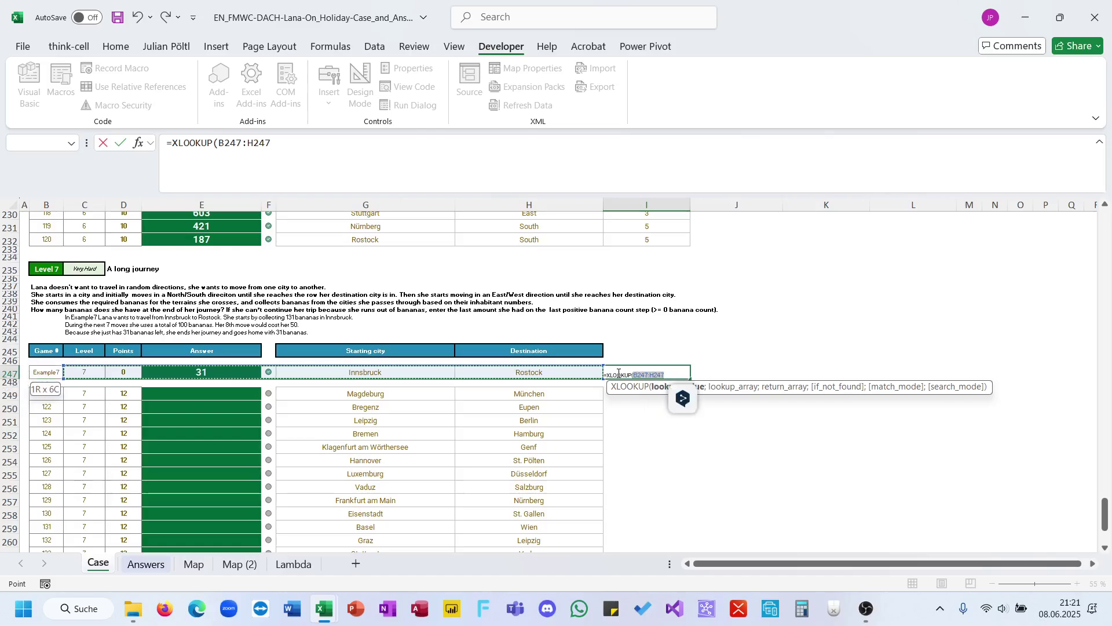
Complete the I247 XLOOKUP with Geo[City] as lookup array and Geo[Adress] as return array, and enter it
text(;geo)
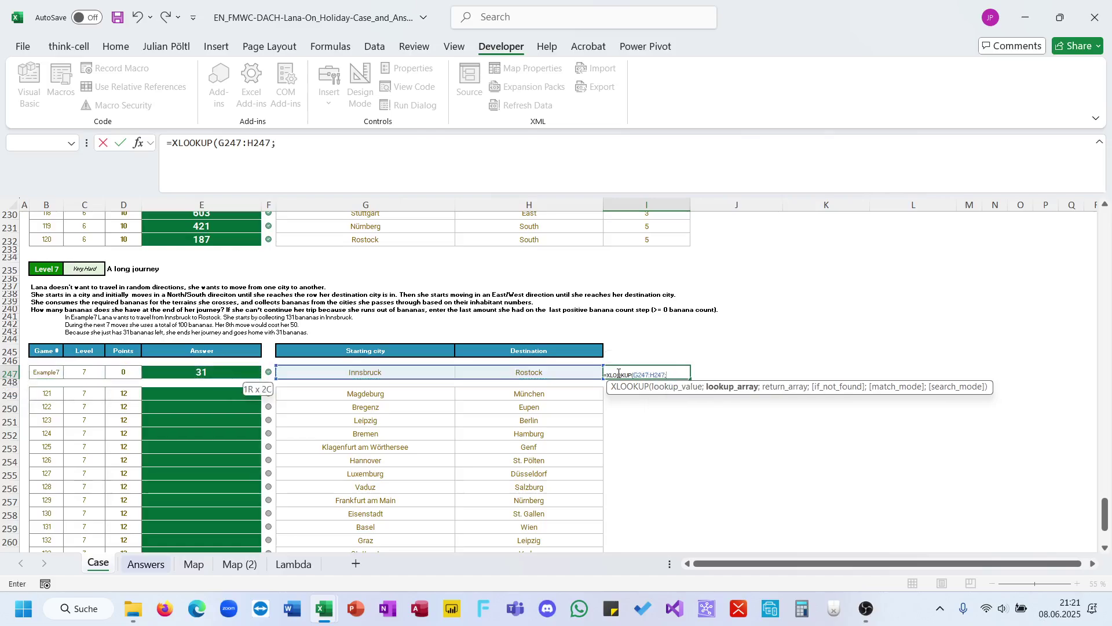
key(Tab)
text([)
key(Down)
key(Down)
key(Down)
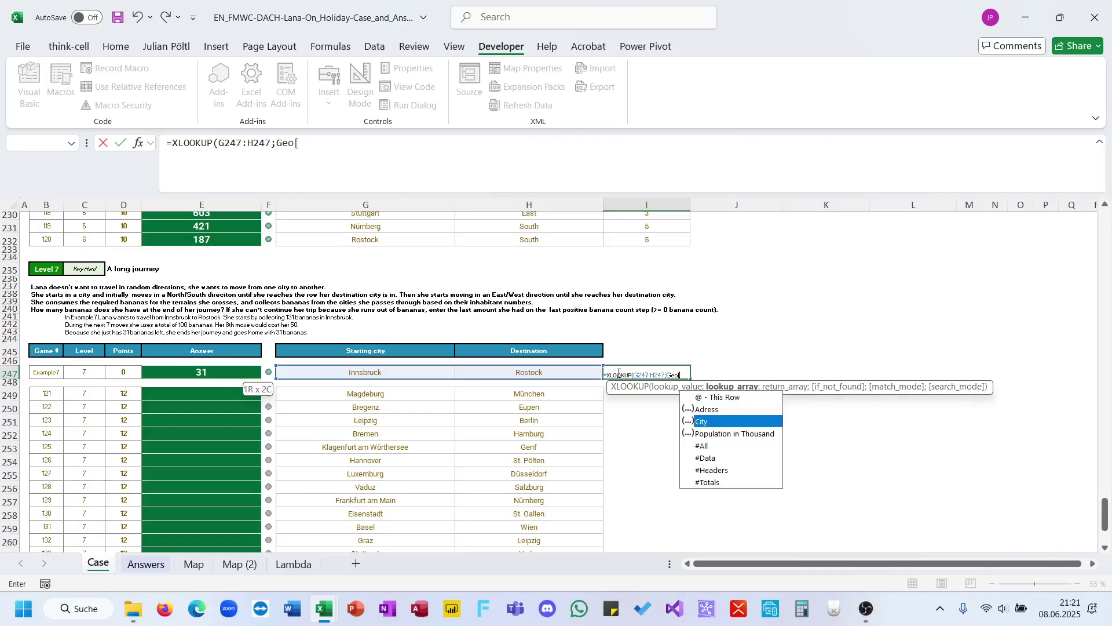
key(Tab)
text(];geo)
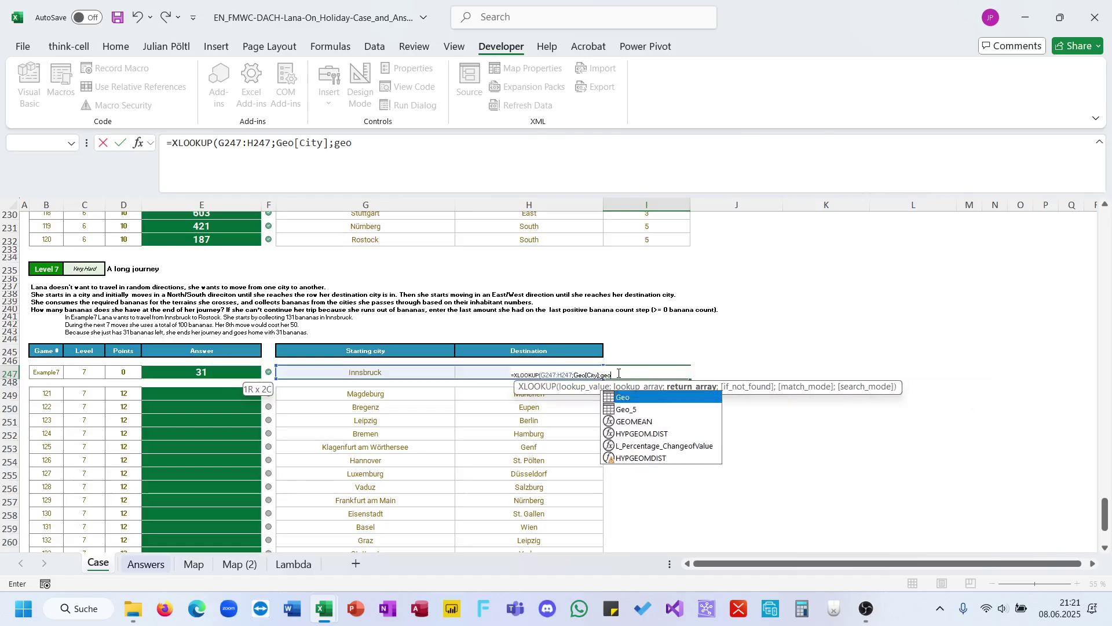
text([Adress]))
key(Return)
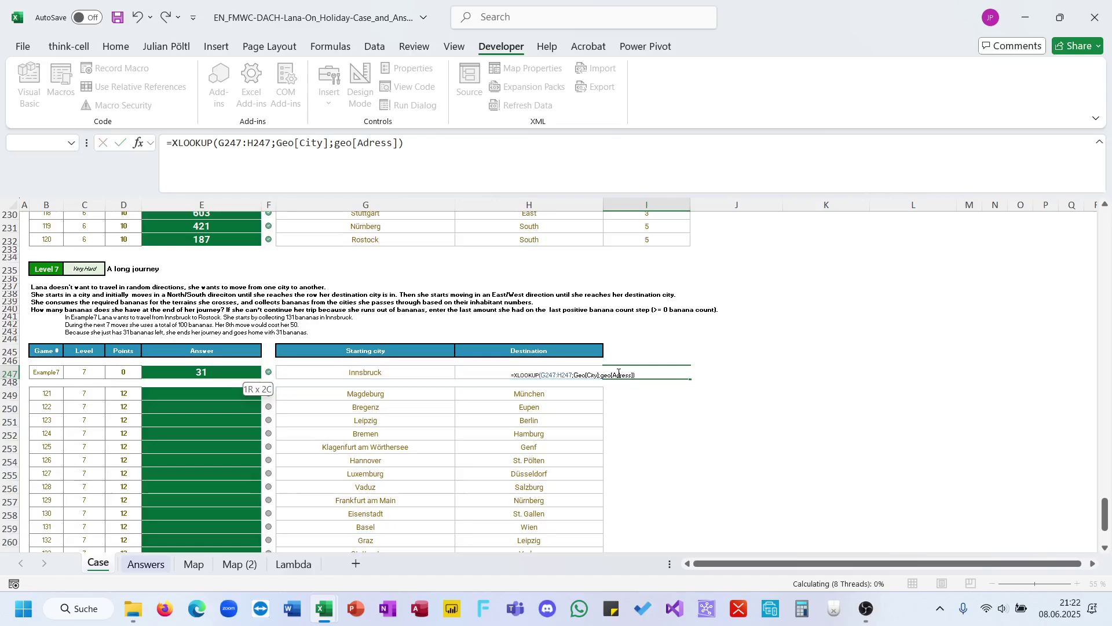
key(Up)
Label the helper columns above the Example7 row with R in K246 and C in M246
scroll(752, 423, right, 3)
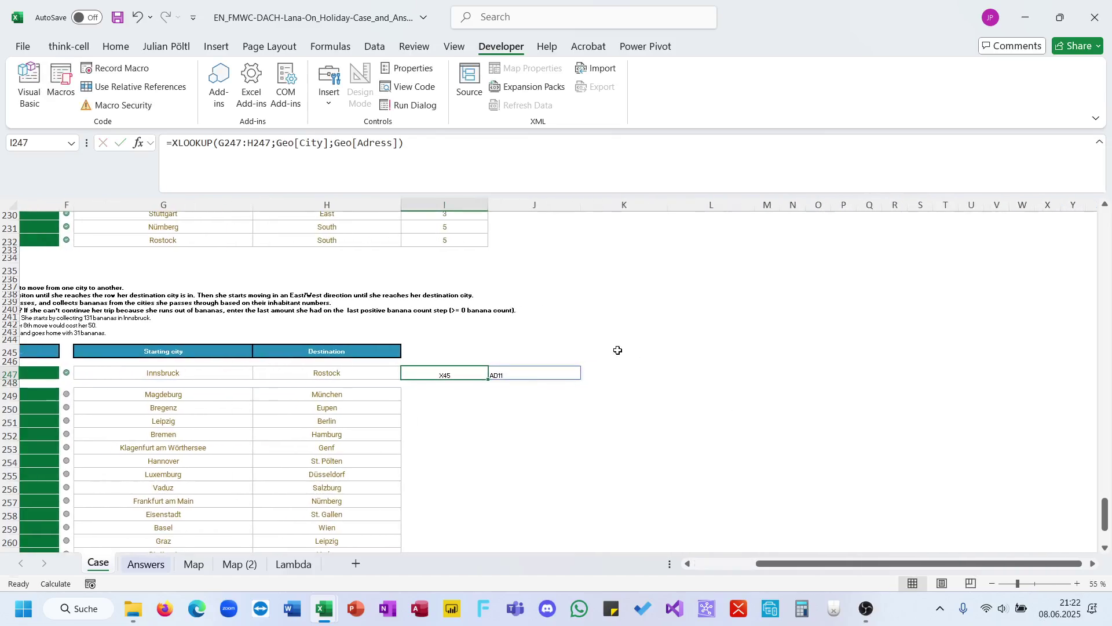
click(595, 352)
text(R)
key(Return)
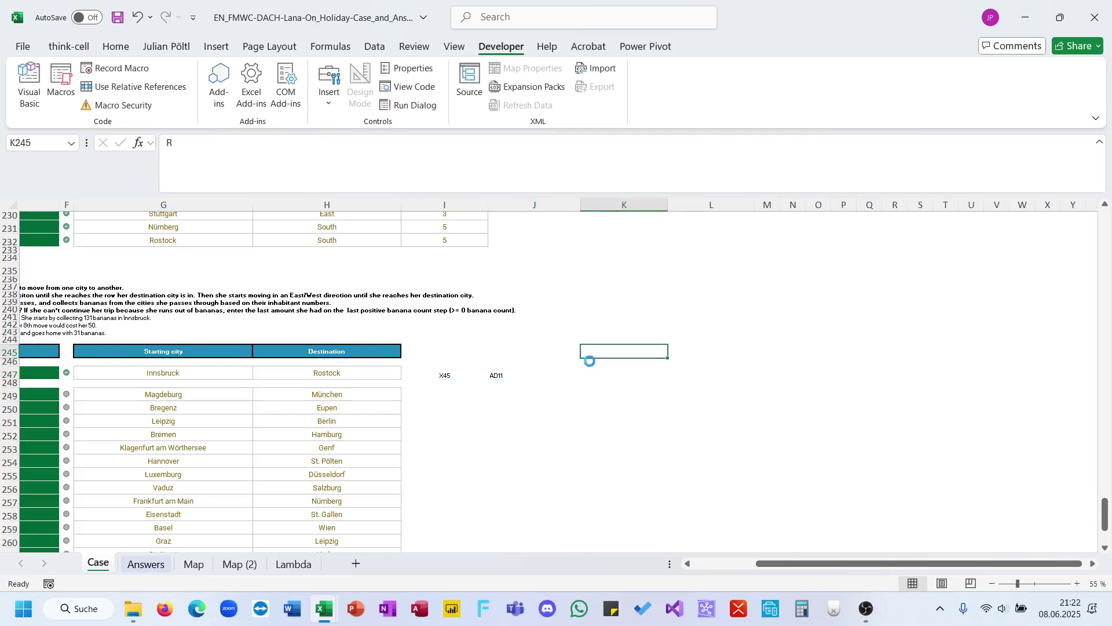
key(Right)
key(Right)
text(C)
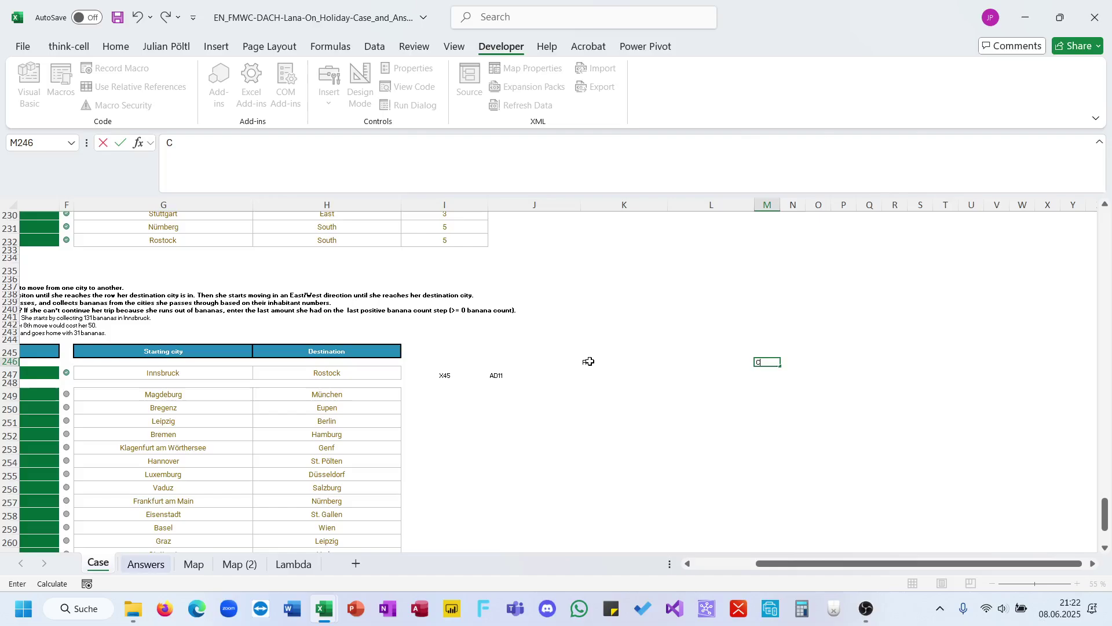
key(Return)
Enter =L_RowNumberfromCellreference(I247#) in K247 to extract the row numbers of both city addresses
text(?)
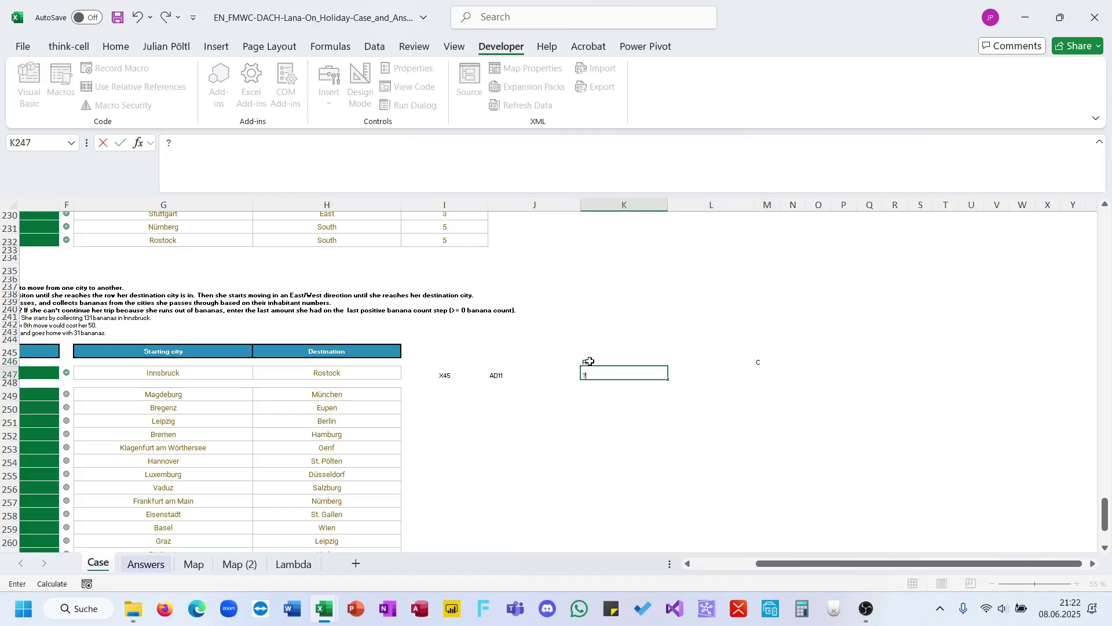
text(rown)
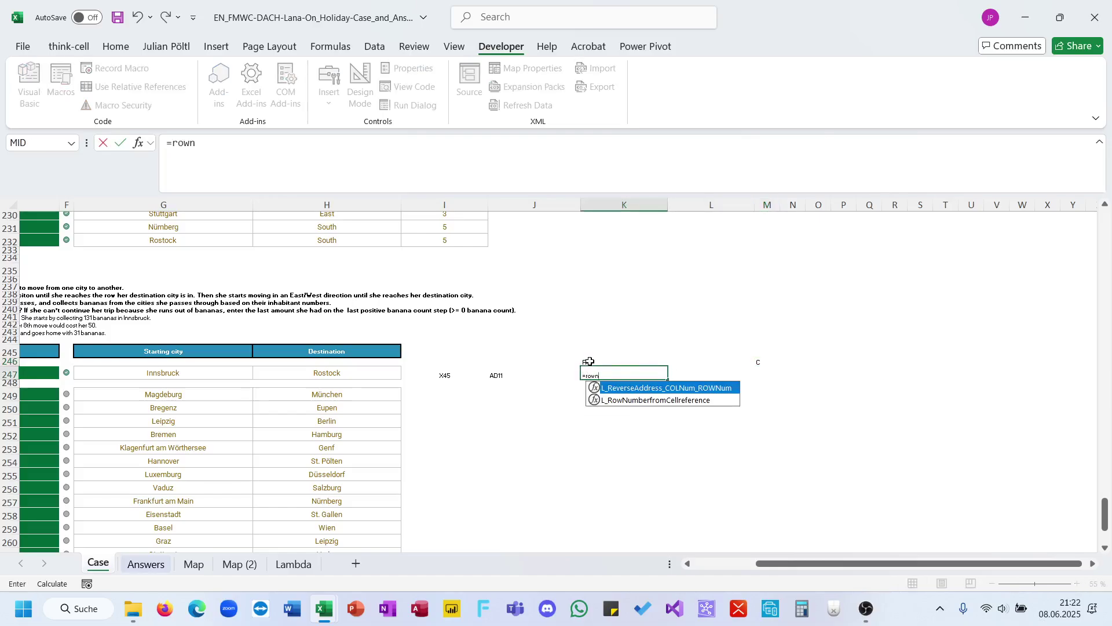
key(Down)
key(Tab)
key(Left)
key(Left)
text(#)
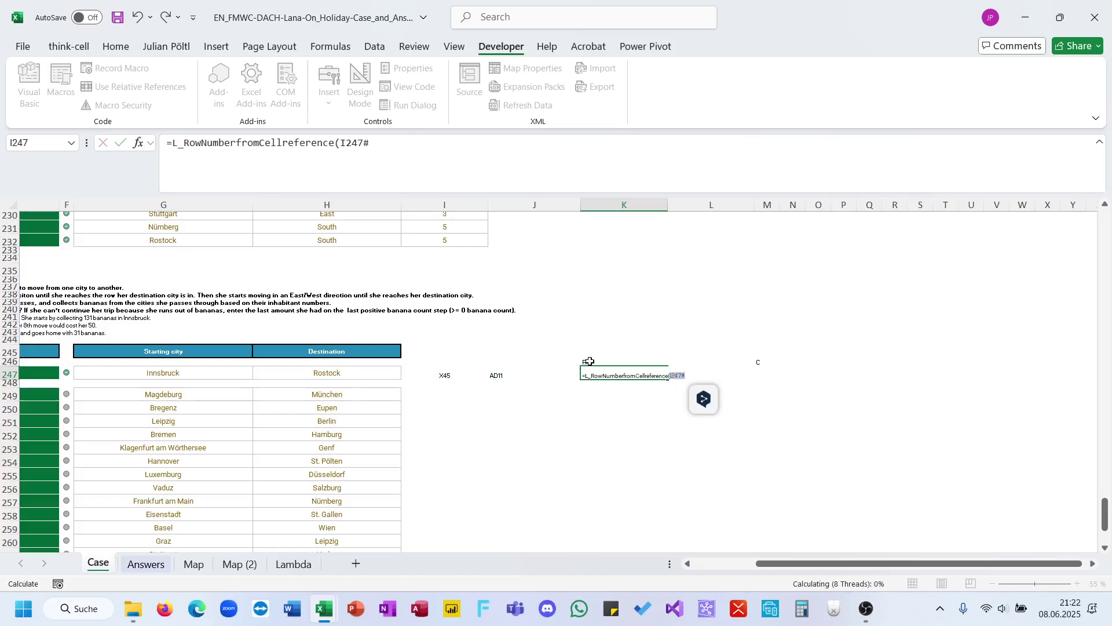
key(Tab)
key(Tab)
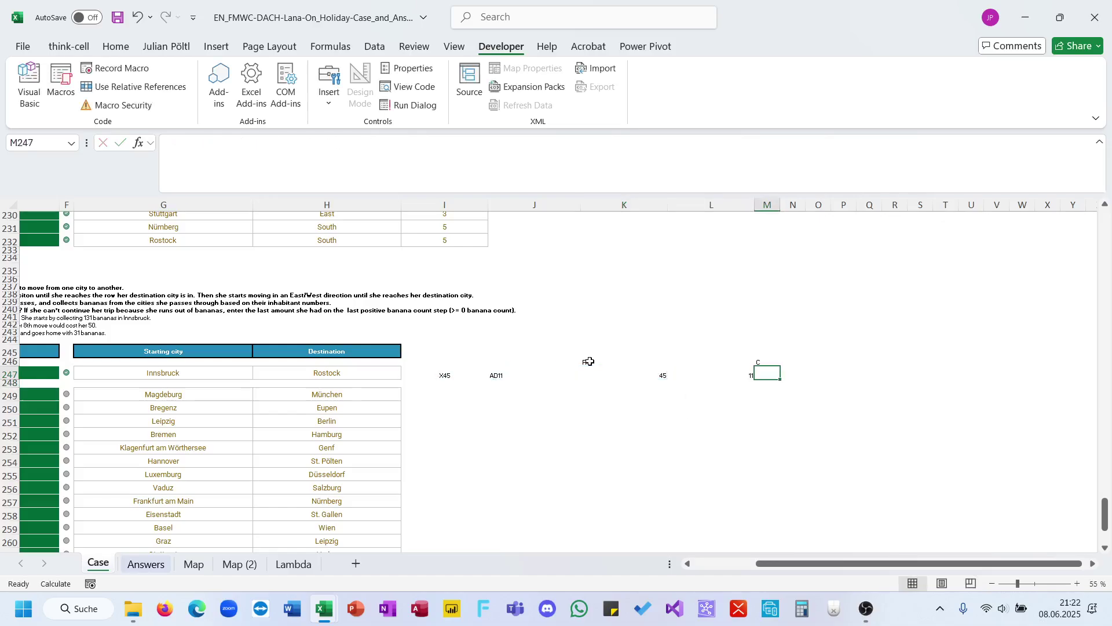
Enter =L_ColumnNumberfromCellreference(I247#) in M247 to extract the column numbers of both city addresses
text(=col)
key(Down)
key(Down)
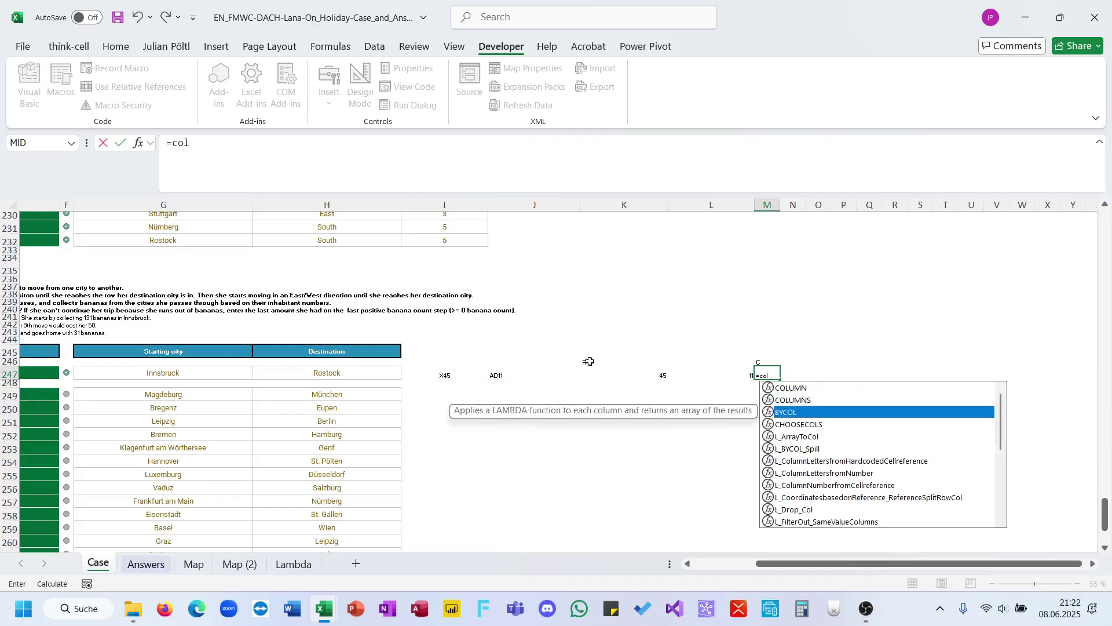
key(Down)
key(Down)
key(Down)
key(Down)
key(Down)
key(Down)
key(Tab)
key(Left)
key(Left)
key(Left)
key(Left)
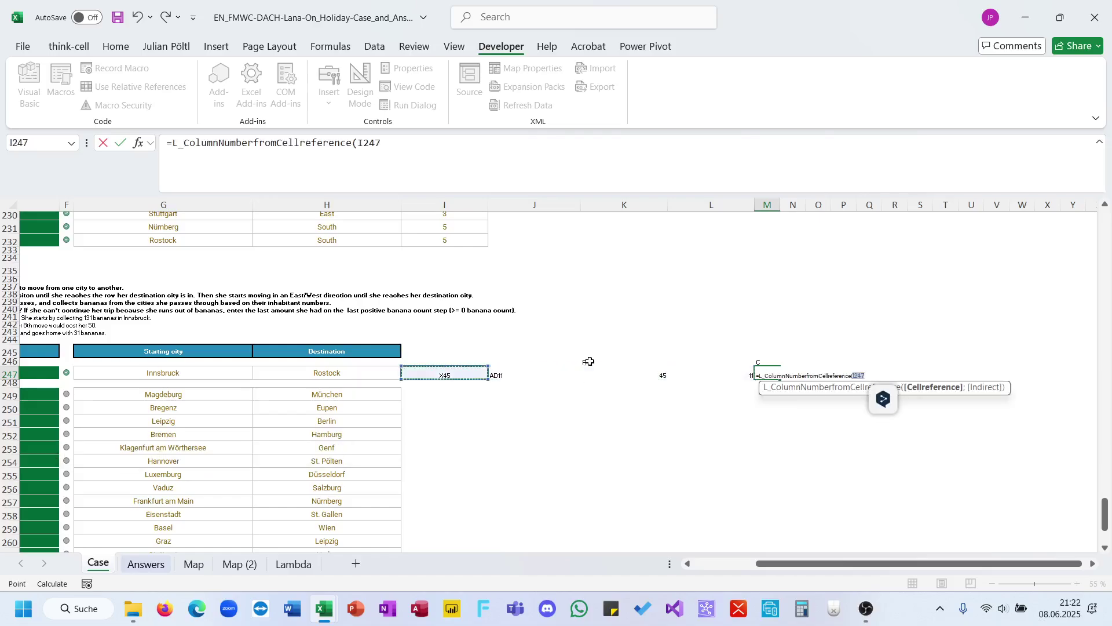
text(#)
key(Return)
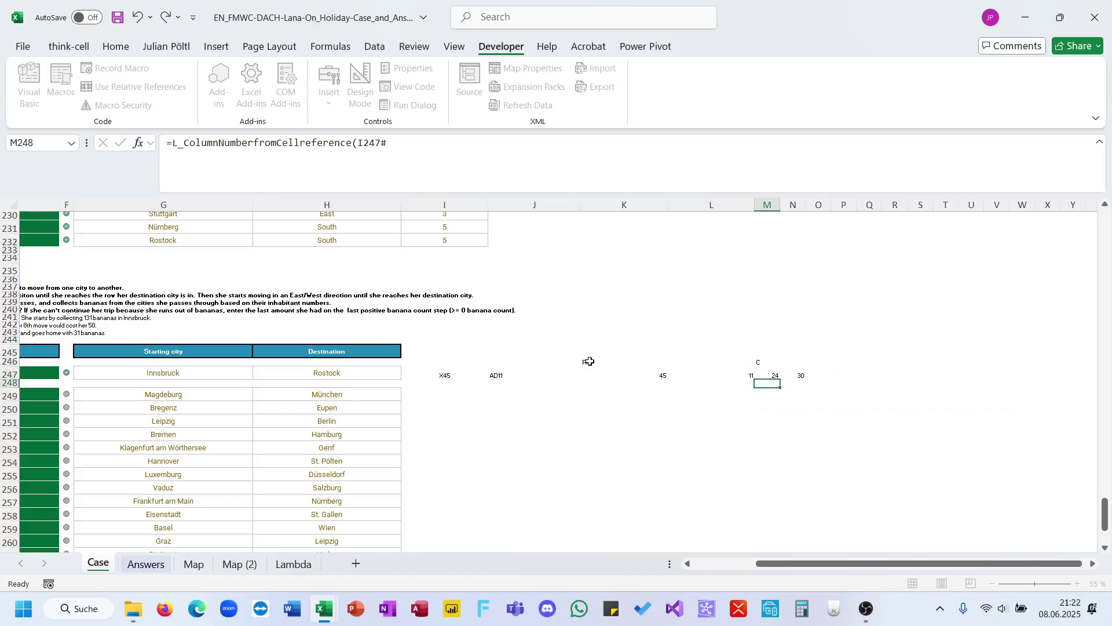
key(Up)
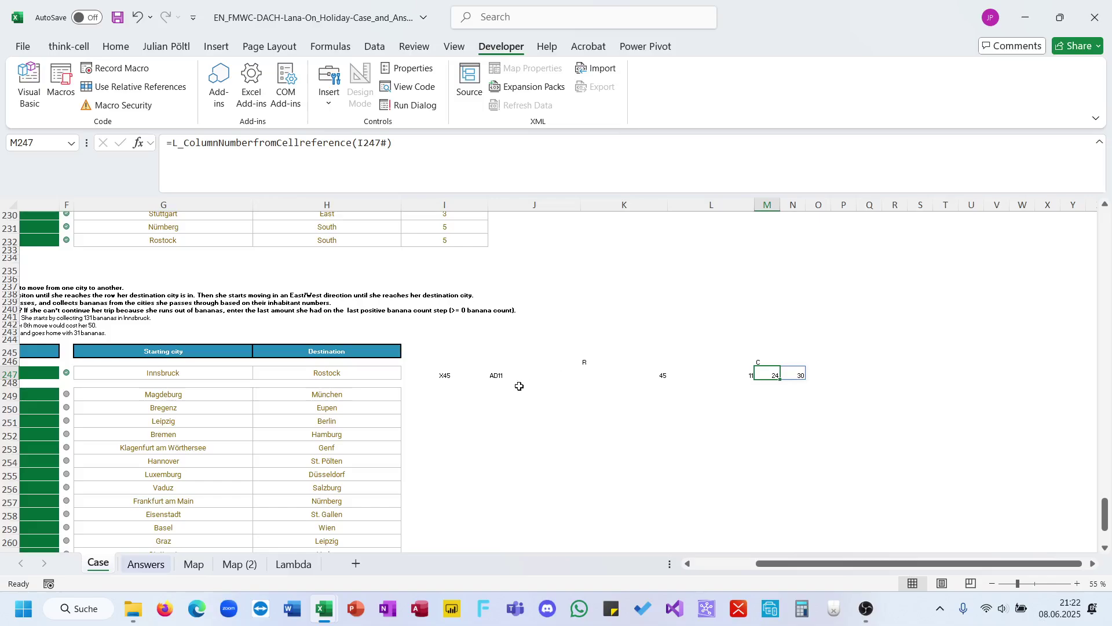
scroll(462, 416, left, 1)
scroll(462, 416, left, 3)
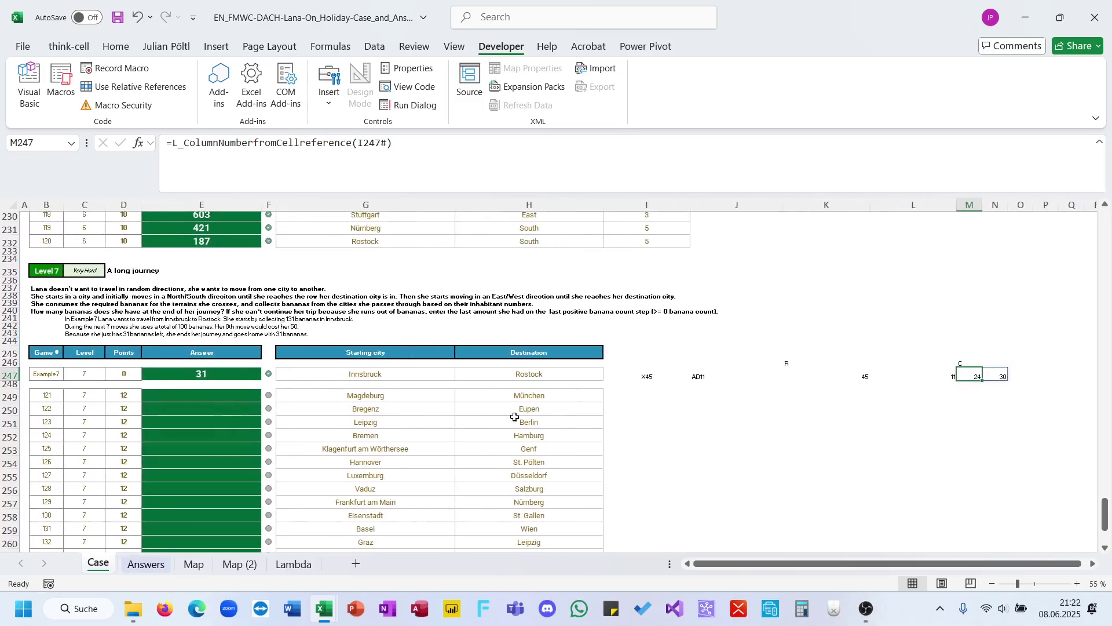
scroll(558, 417, right, 6)
scroll(558, 418, left, 4)
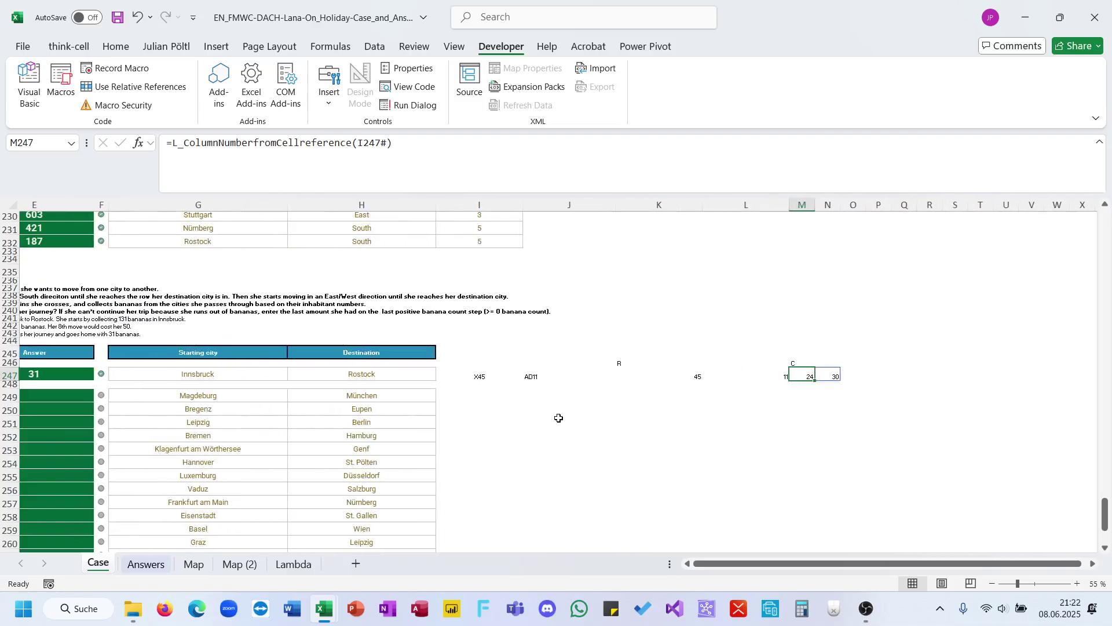
scroll(616, 398, left, 1)
scroll(616, 398, left, 2)
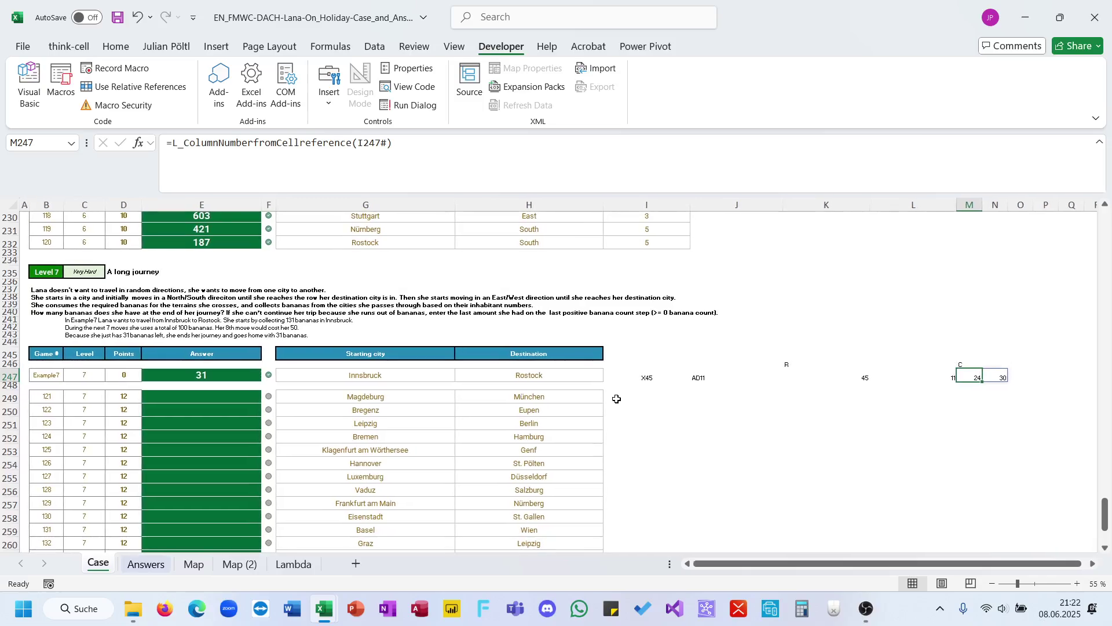
scroll(616, 398, right, 3)
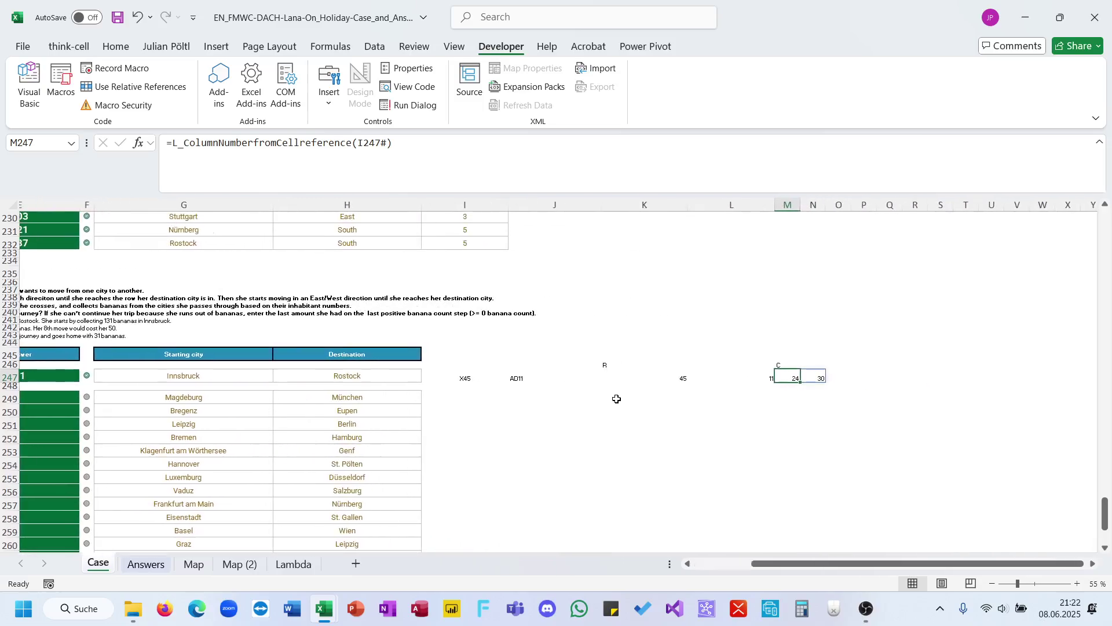
click(667, 380)
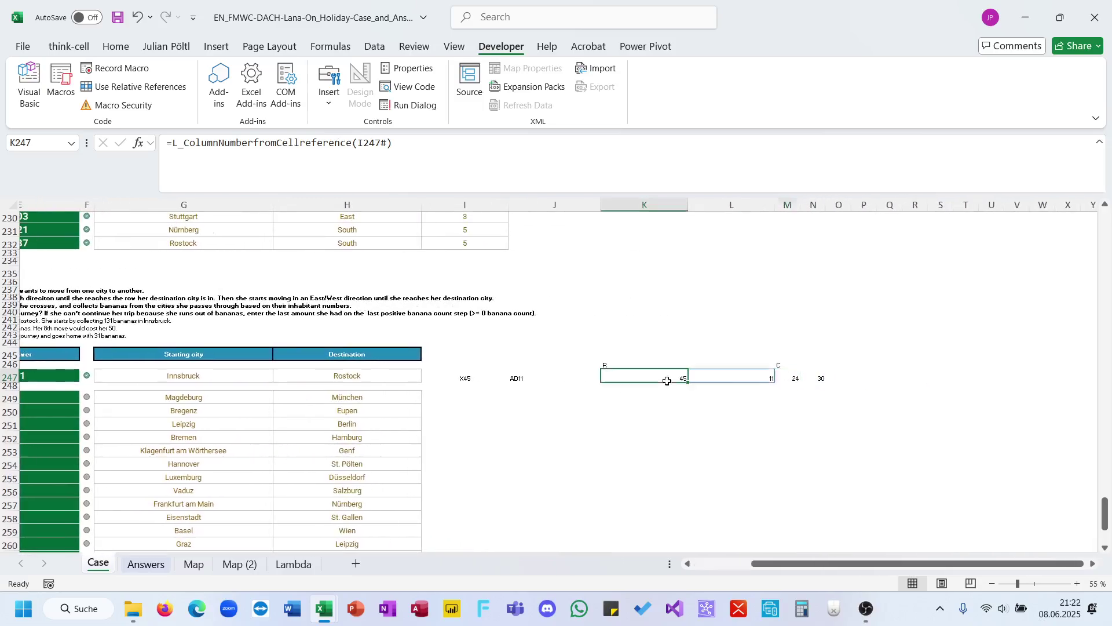
Label the difference columns with RD in O246 and CD in P246
click(837, 358)
click(837, 368)
text(R)
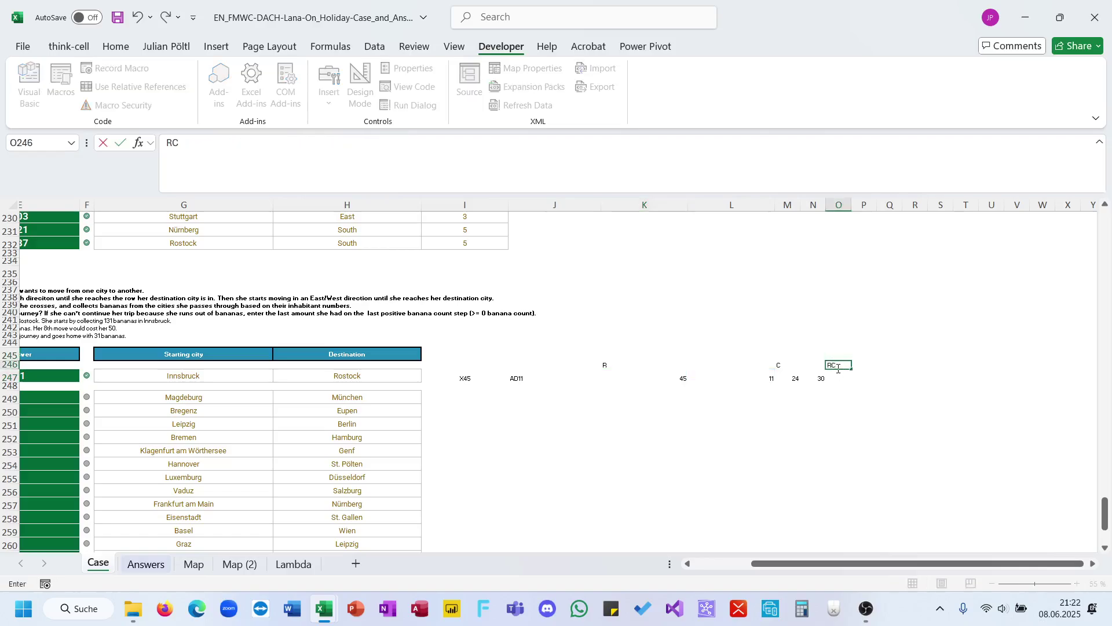
text(C)
key(Tab)
text(C)
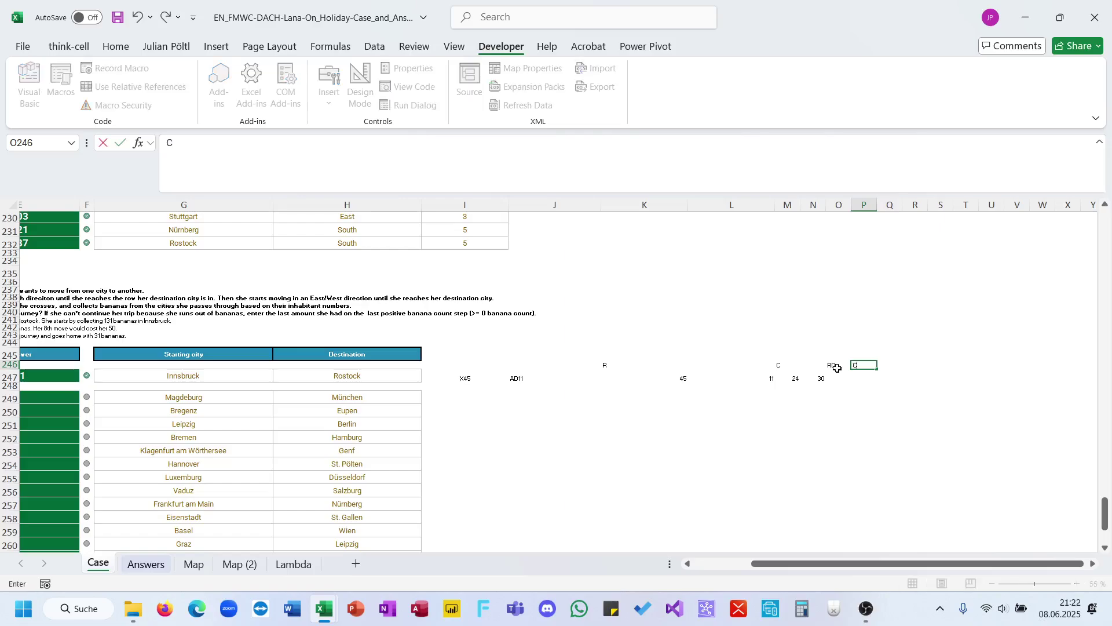
key(Return)
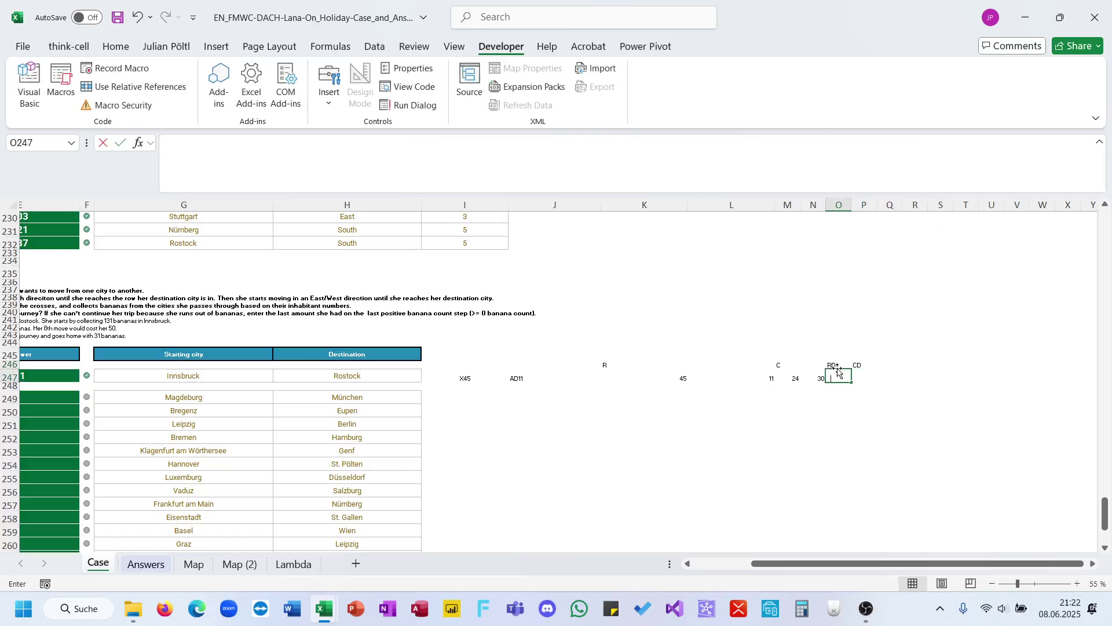
Calculate the row difference between destination and start in O247 with =L247-K247
text(=)
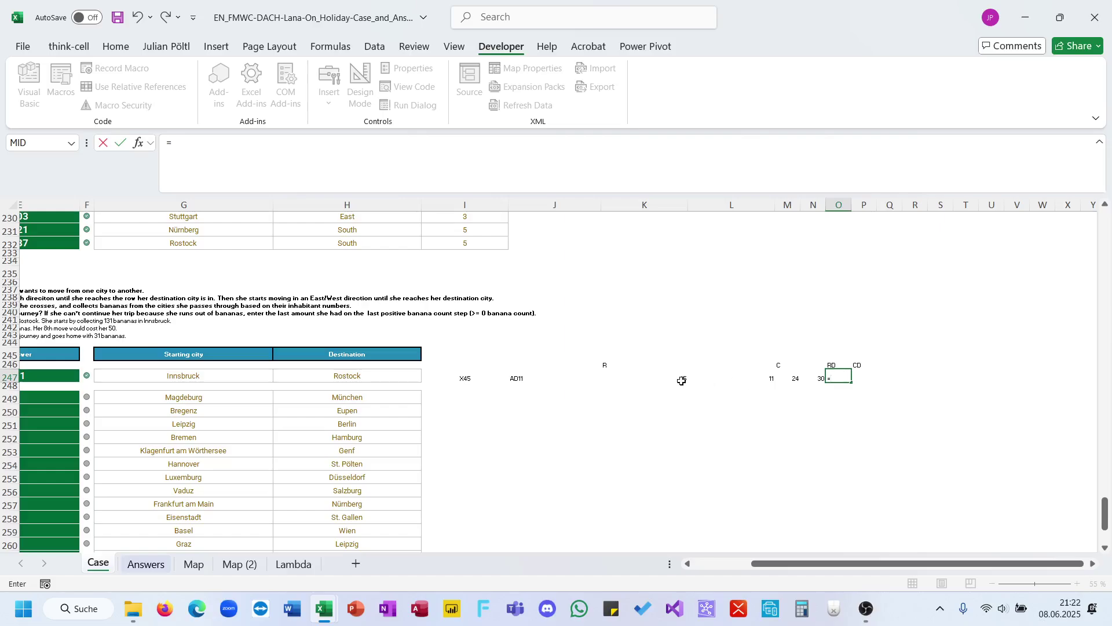
click(754, 377)
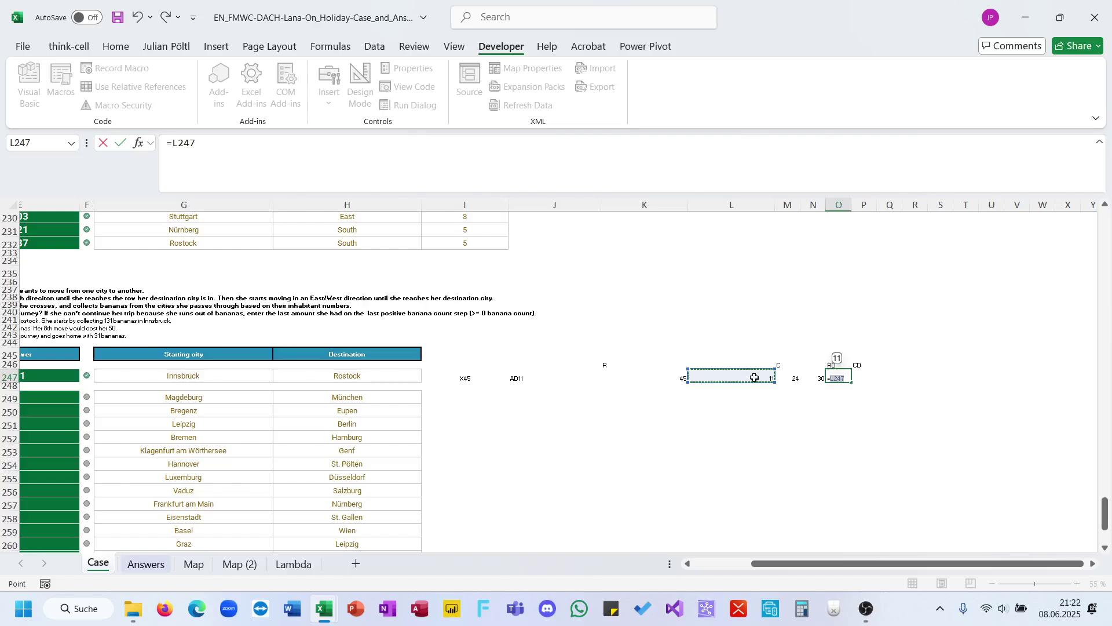
text(-)
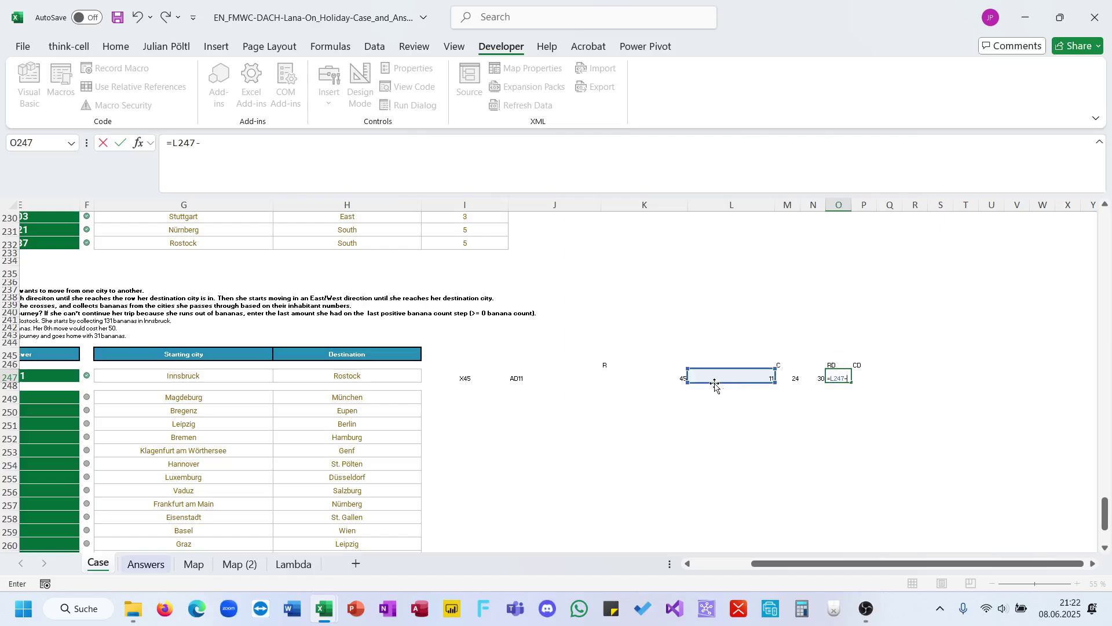
click(680, 378)
key(ctrl+Return)
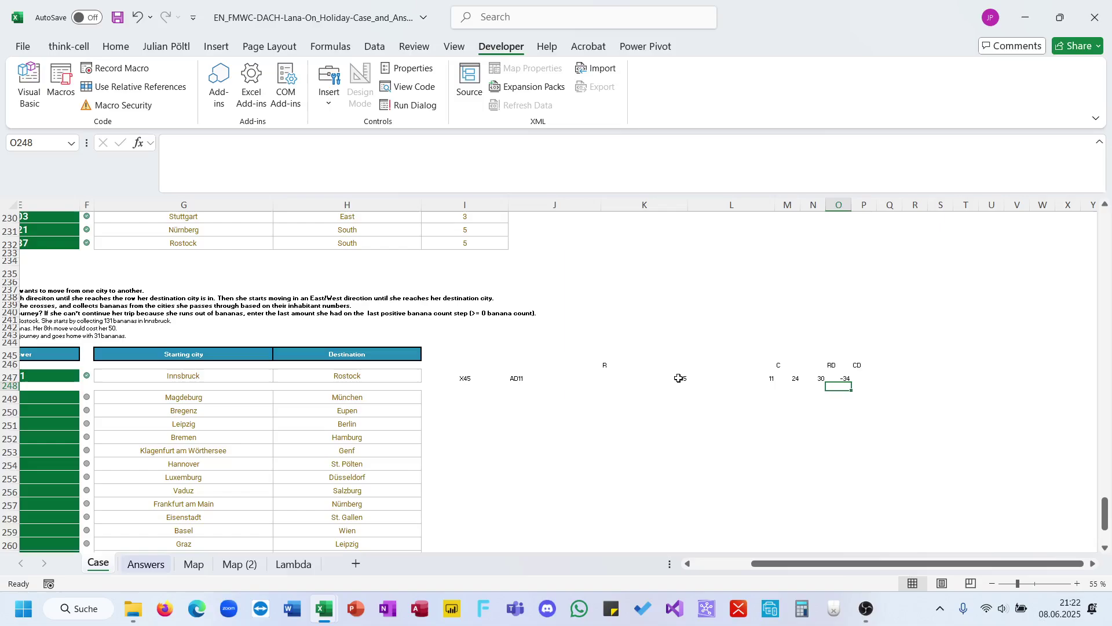
Calculate the column difference between destination and start in P247 with =N247-M247
key(Right)
text(0)
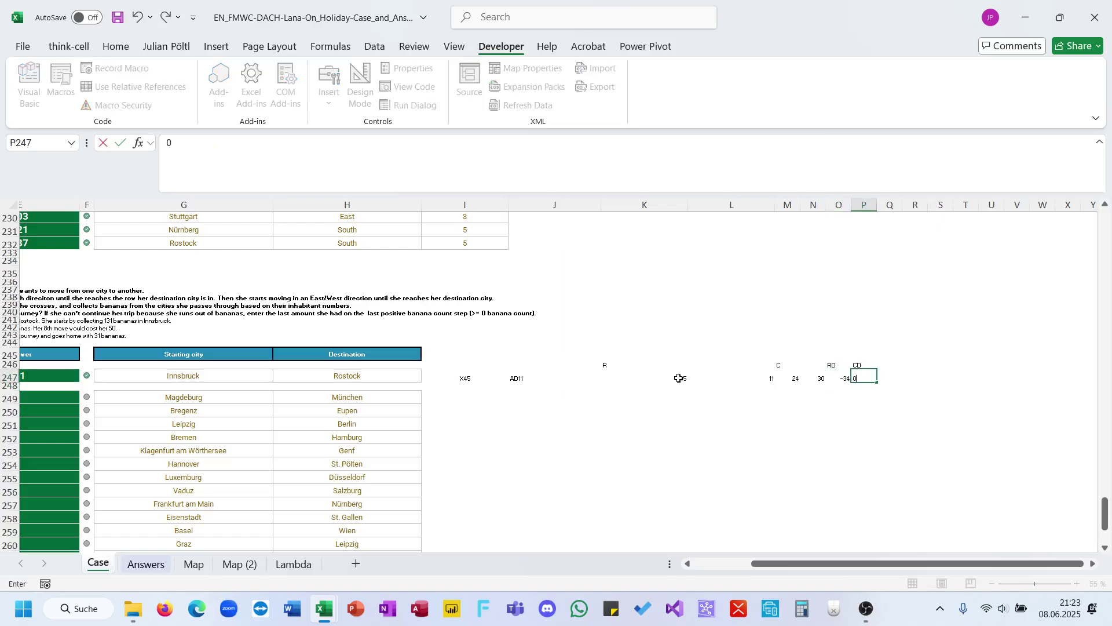
key(BackSpace)
text(=)
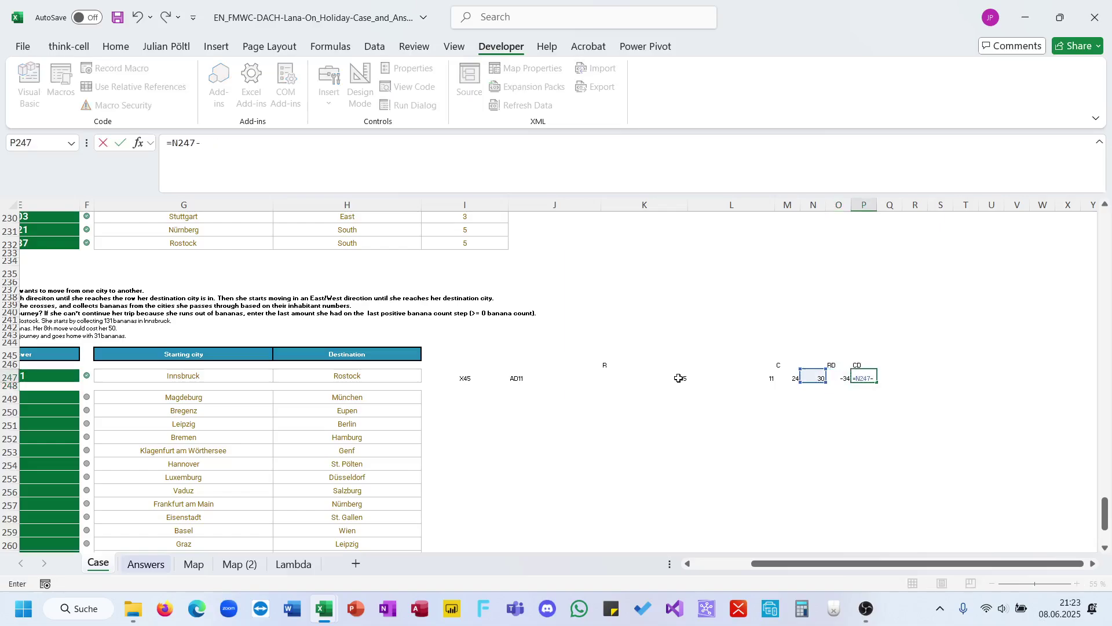
text(-M247)
key(Return)
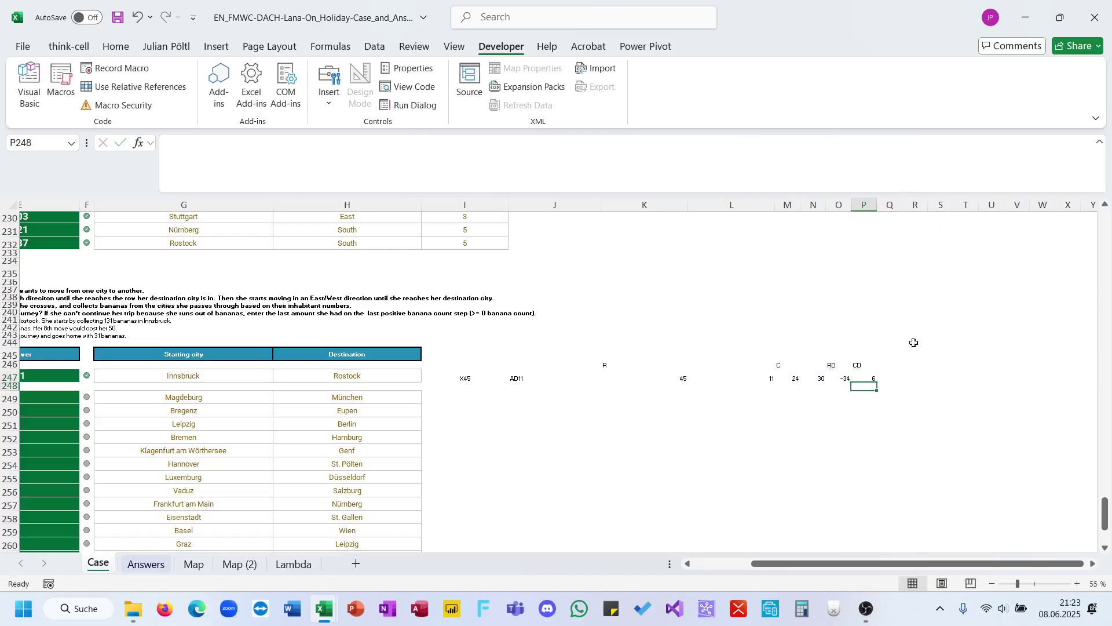
click(895, 367)
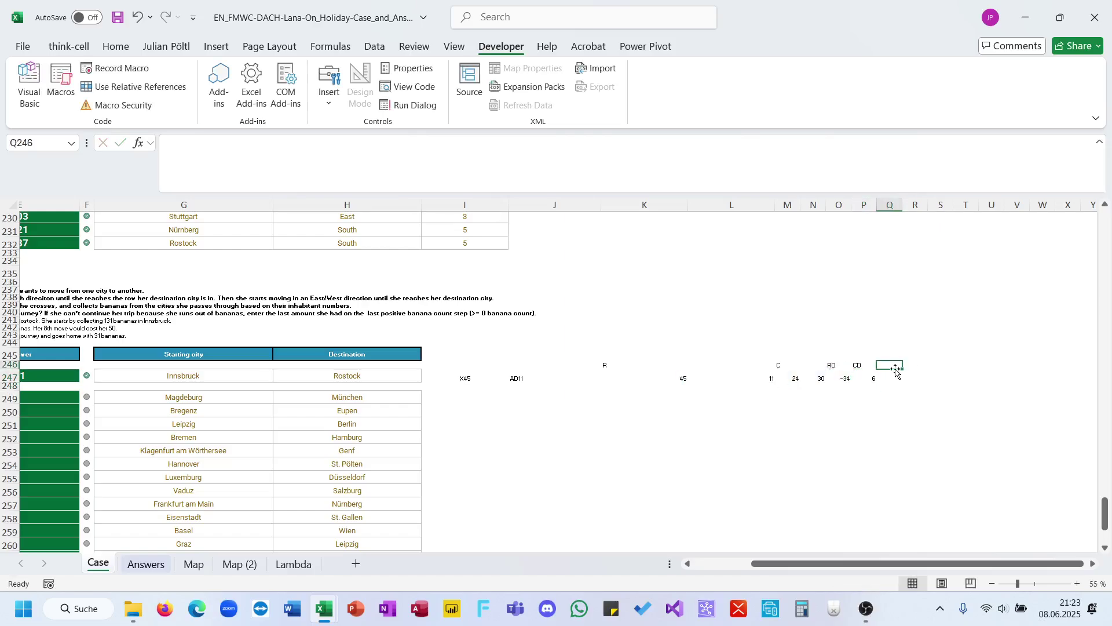
scroll(895, 370, up, 5)
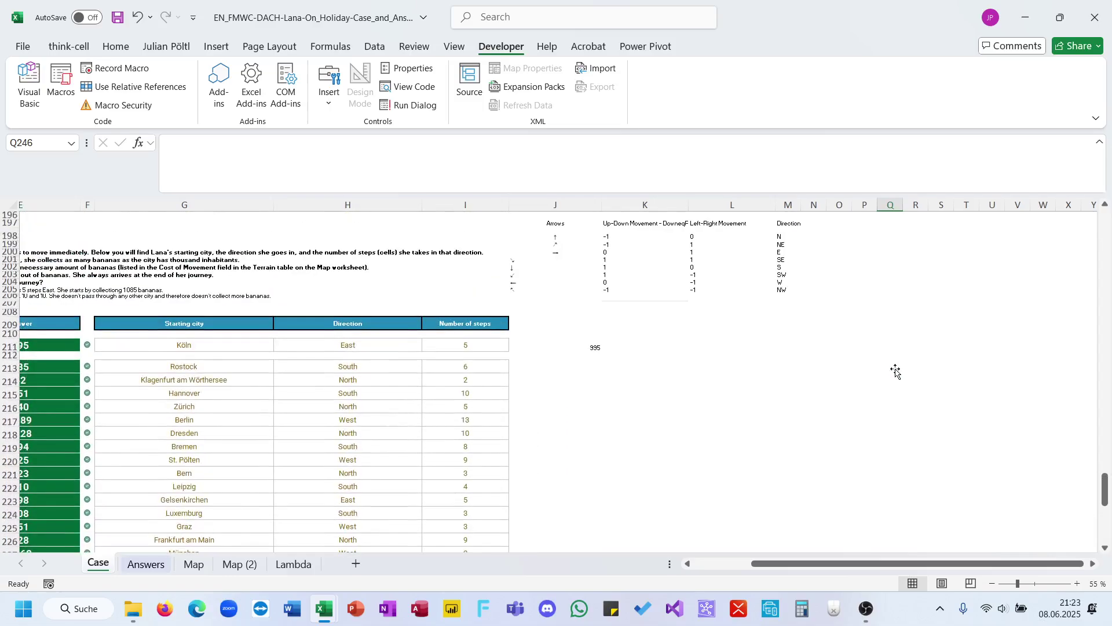
scroll(896, 371, left, 2)
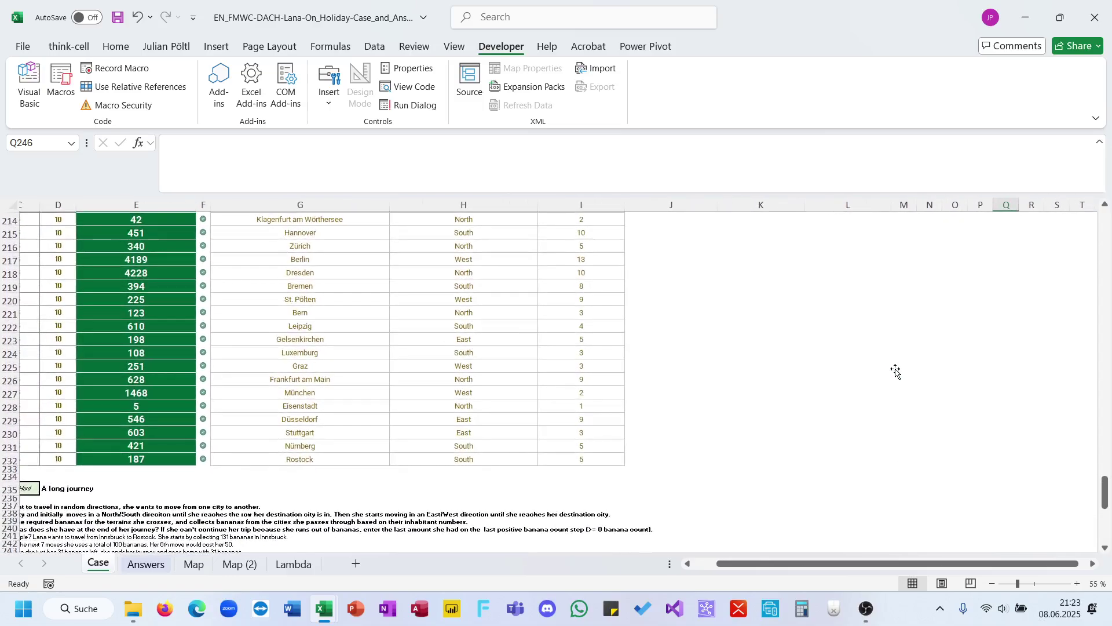
scroll(886, 379, down, 5)
key(Down)
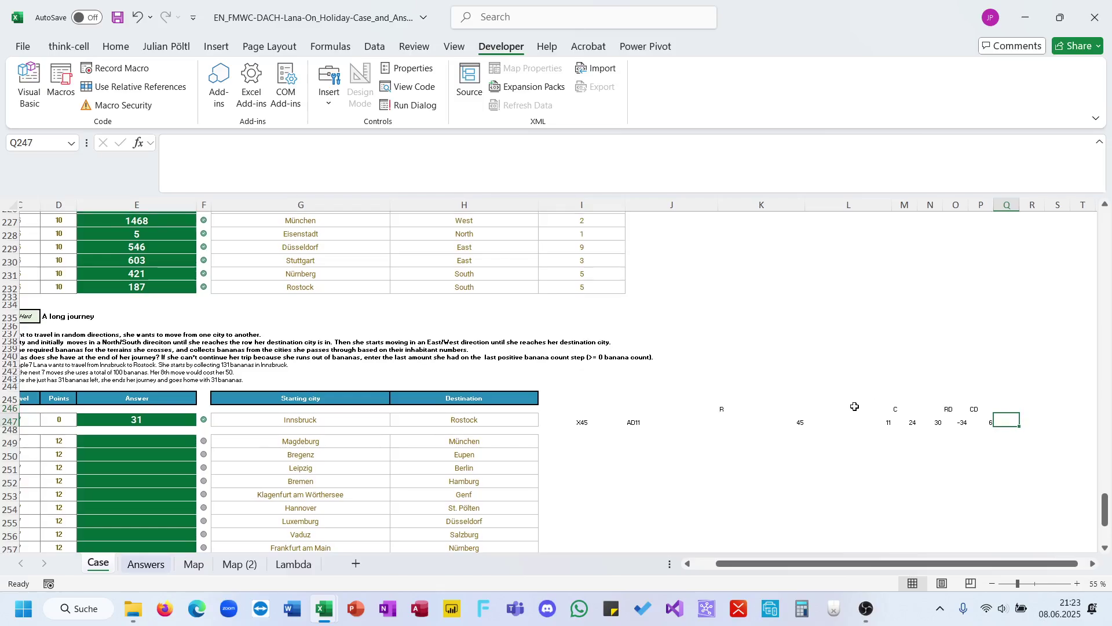
text(=)
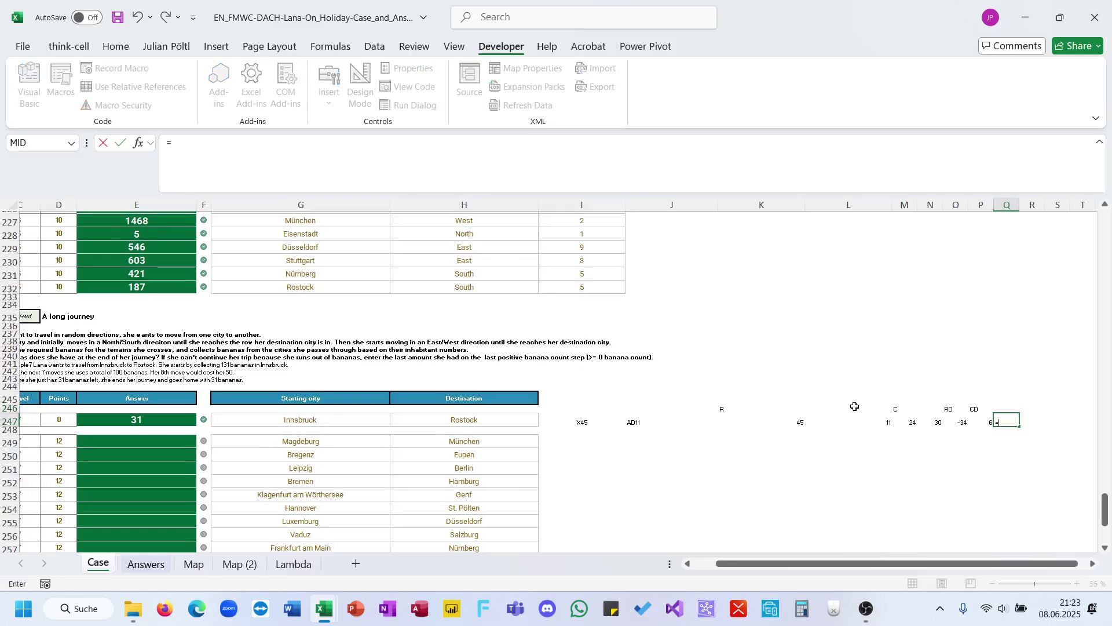
text(cel)
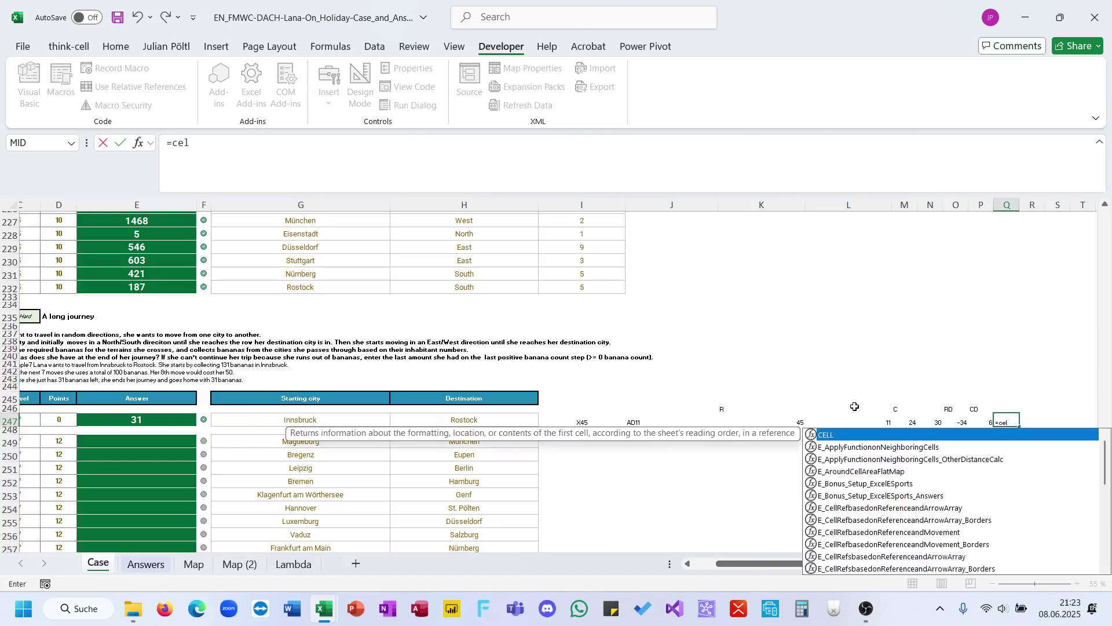
key(Escape)
key(Escape)
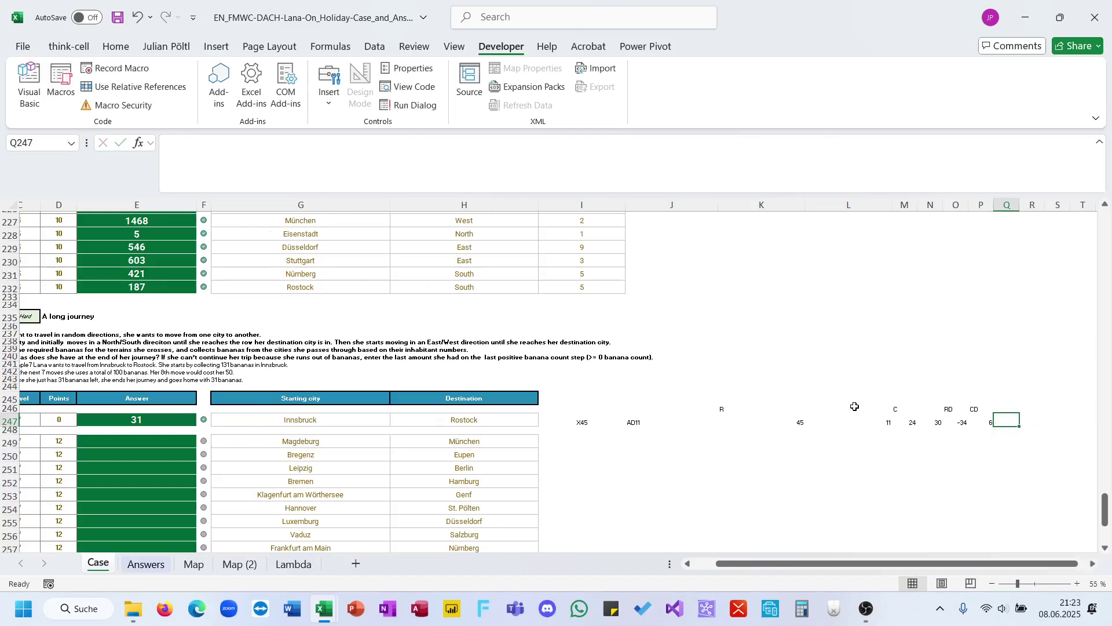
scroll(855, 407, right, 3)
text(=)
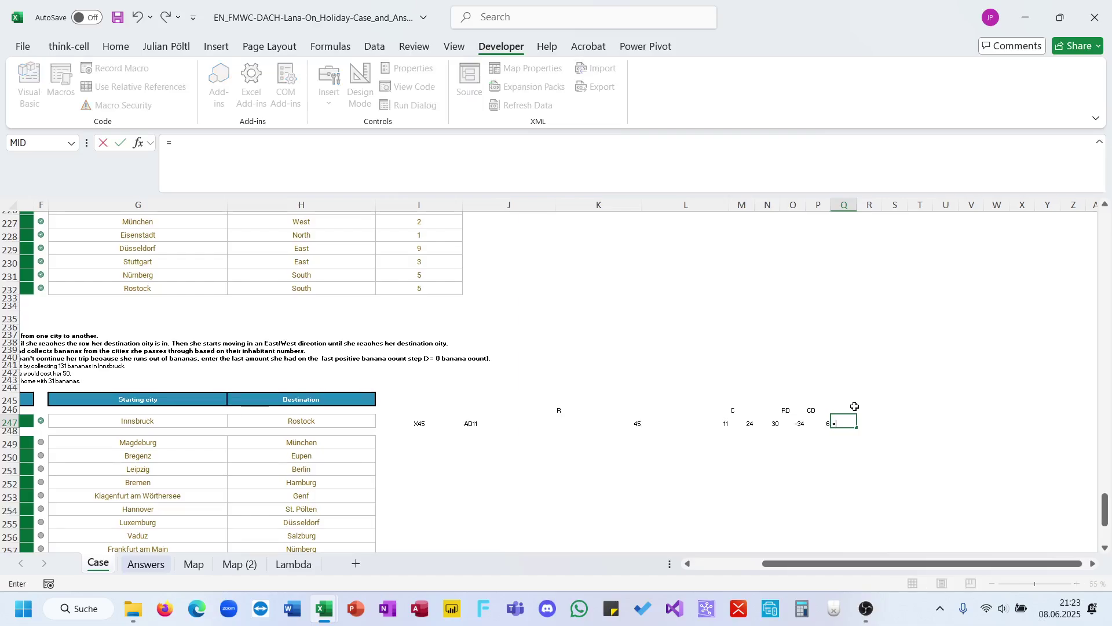
key(Escape)
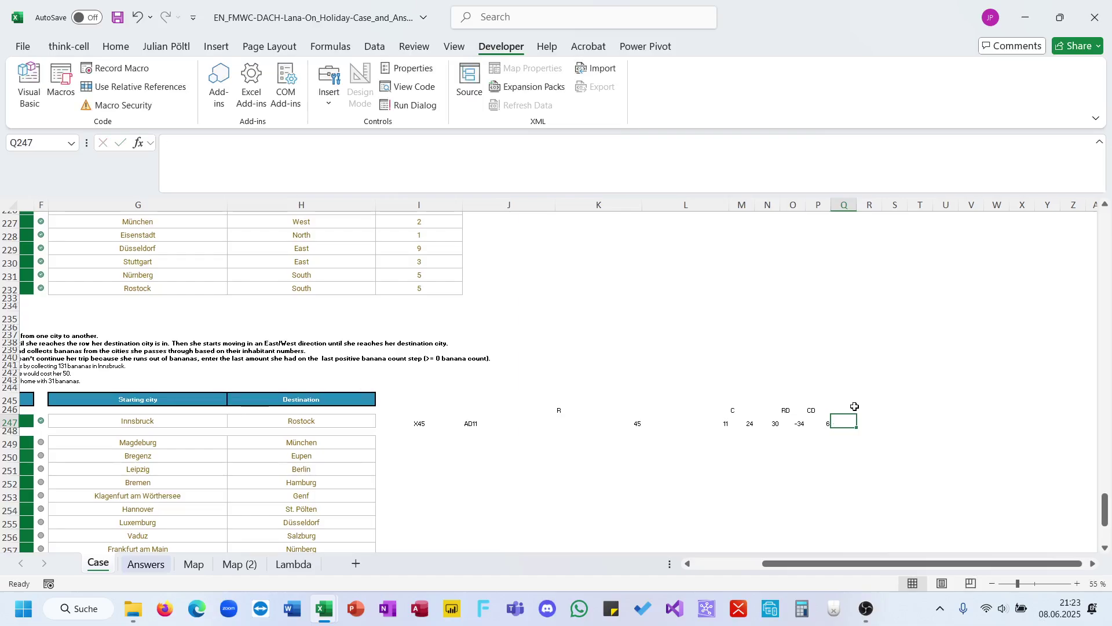
Begin a formula in Q247 with E_CellRefbasedonReferenceandMovement, using I247 as the cell reference and leaving the column movement empty
text(=move)
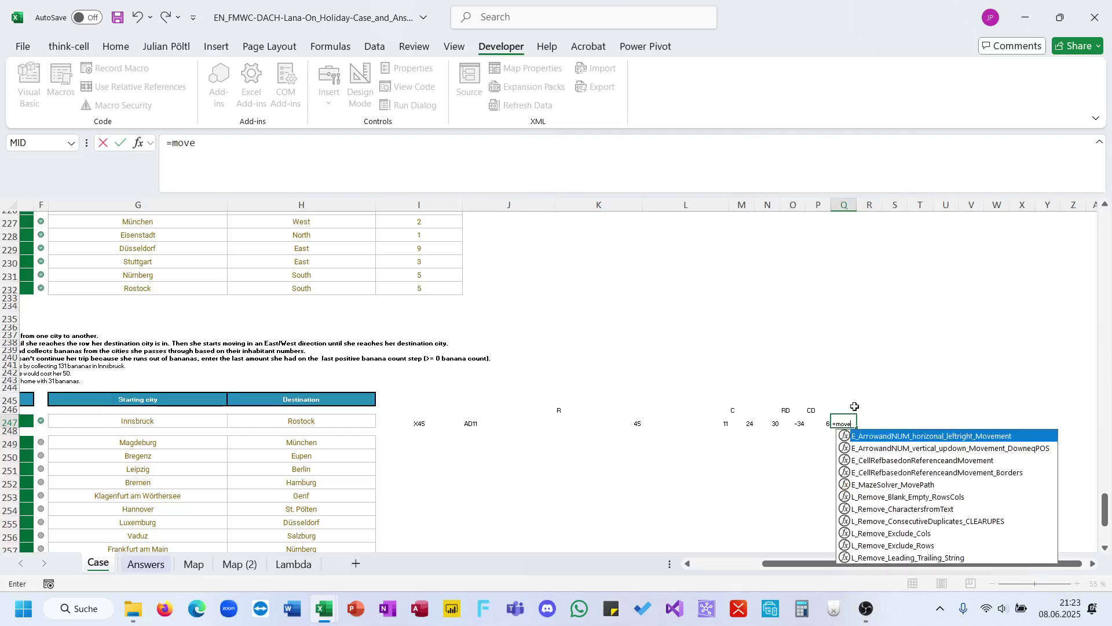
key(Down)
key(Down)
key(Down)
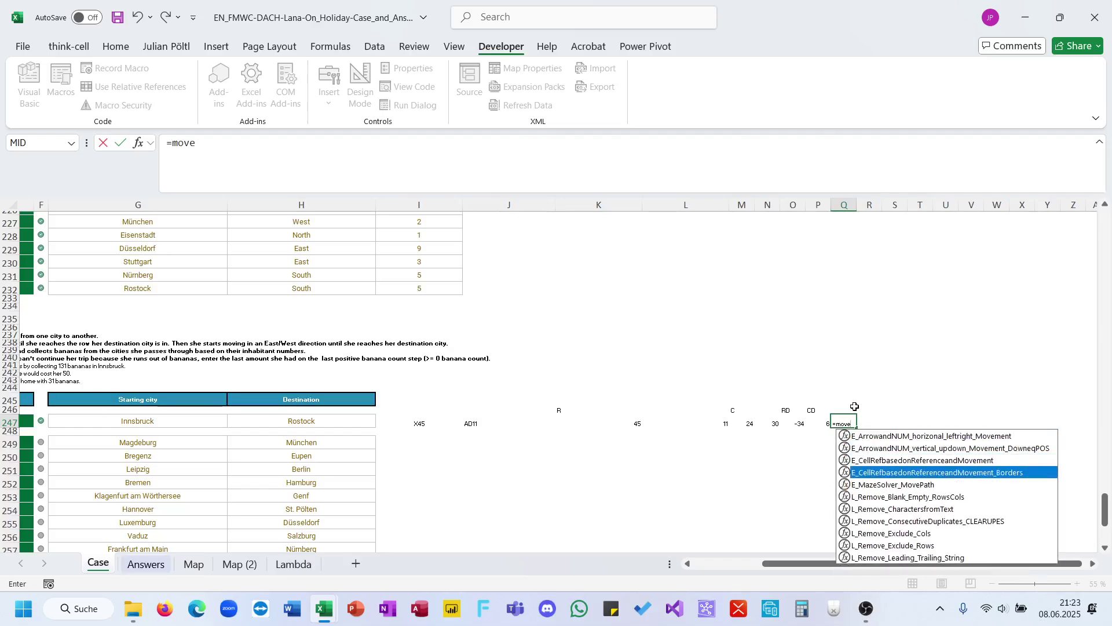
key(Down)
key(Down)
key(Down)
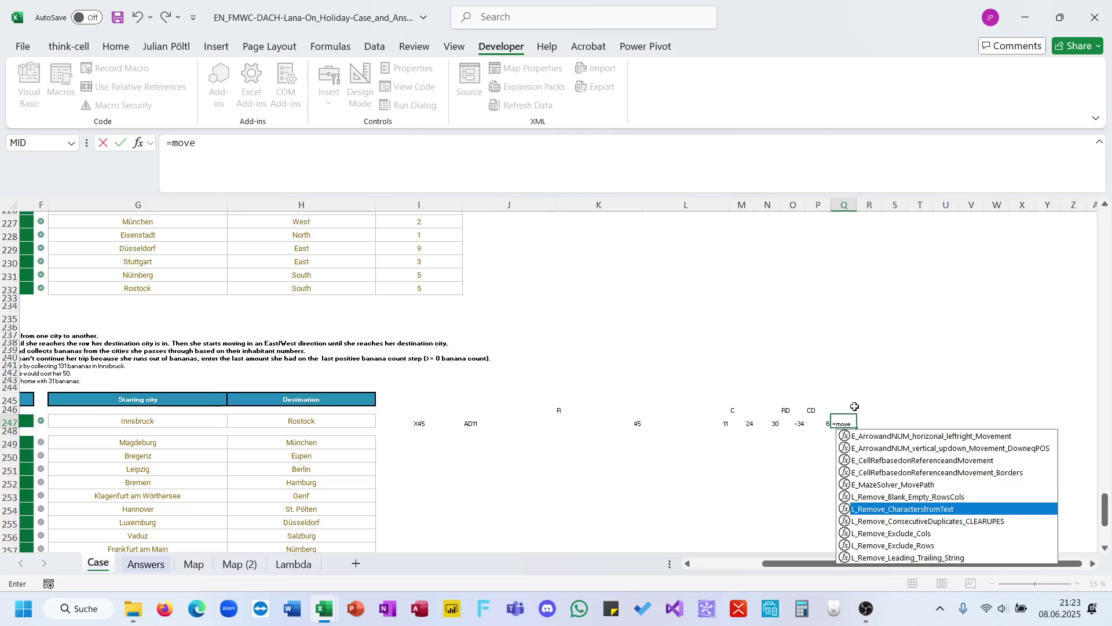
key(Up)
key(Up)
key(Up)
key(Up)
key(Up)
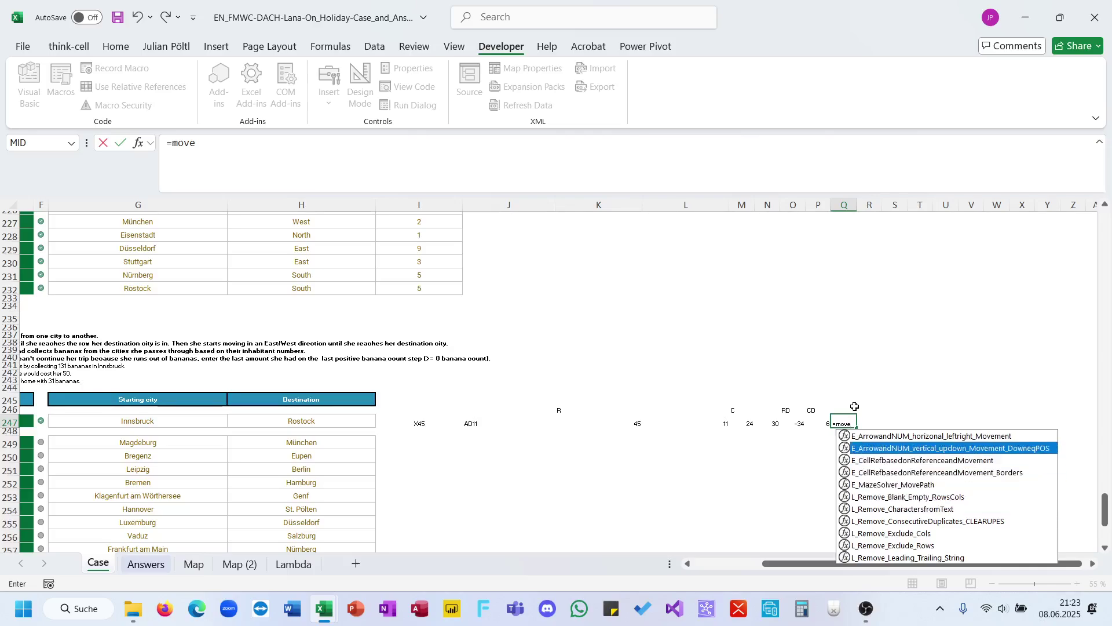
key(Down)
key(Tab)
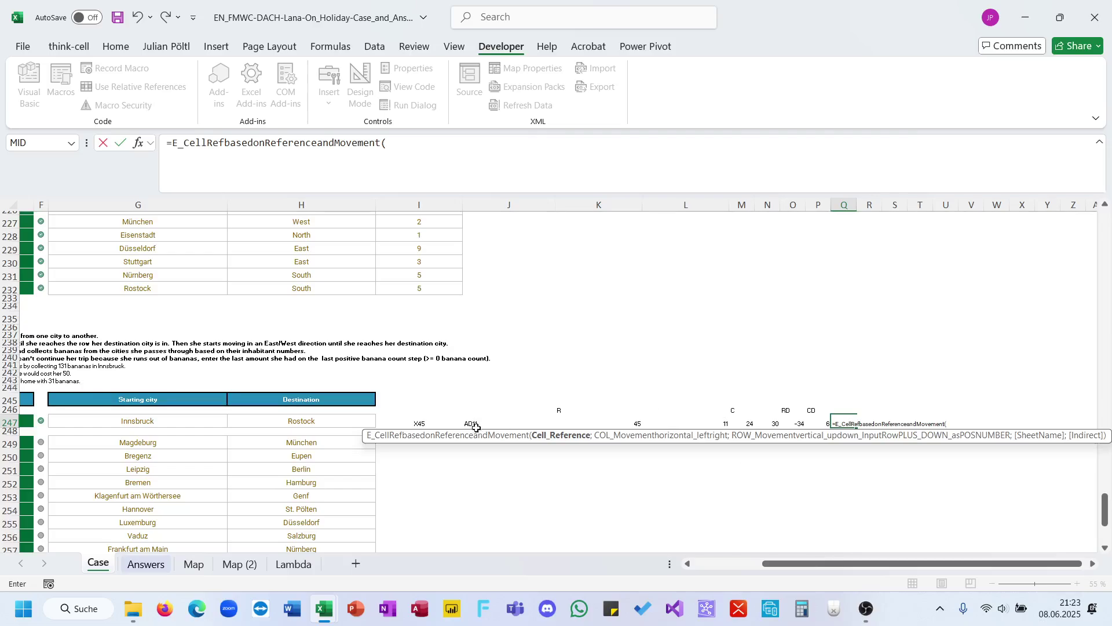
click(420, 423)
text(;)
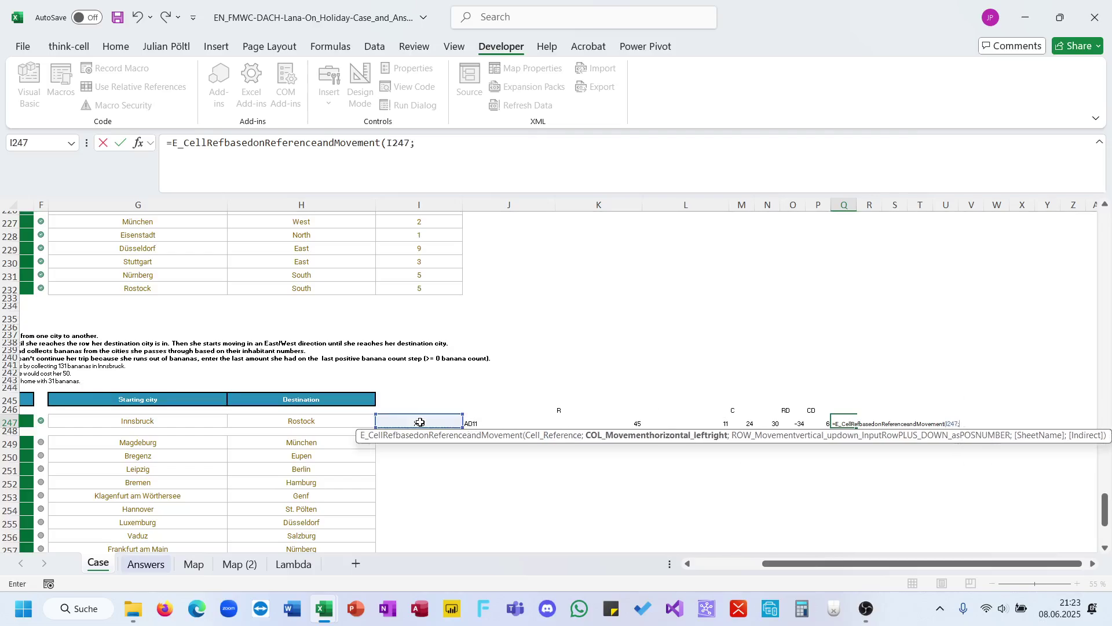
text(;)
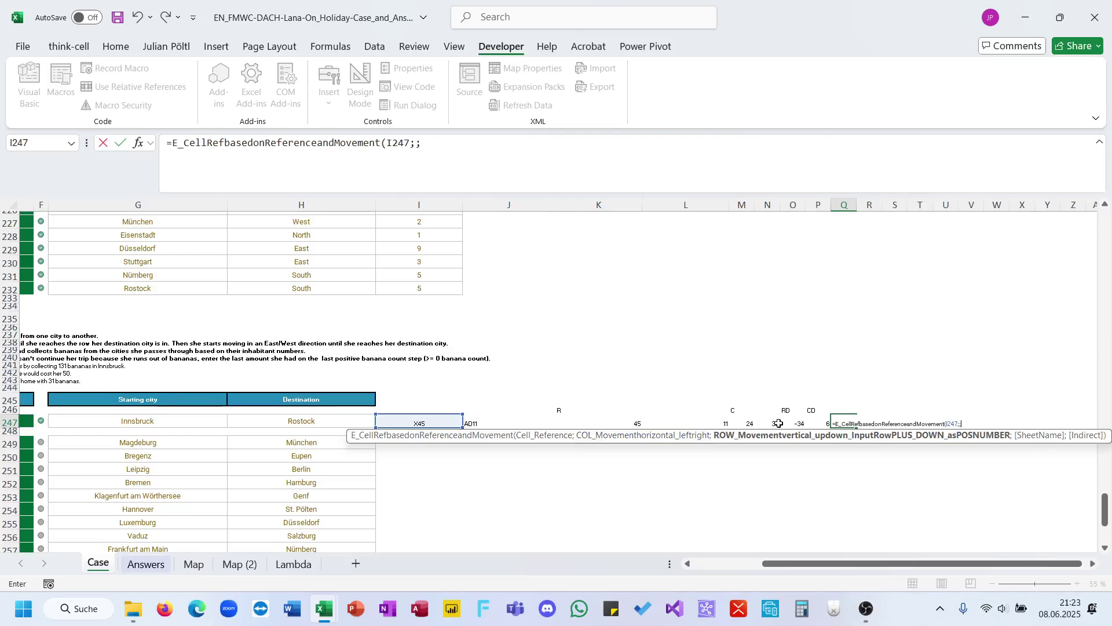
click(798, 422)
text())
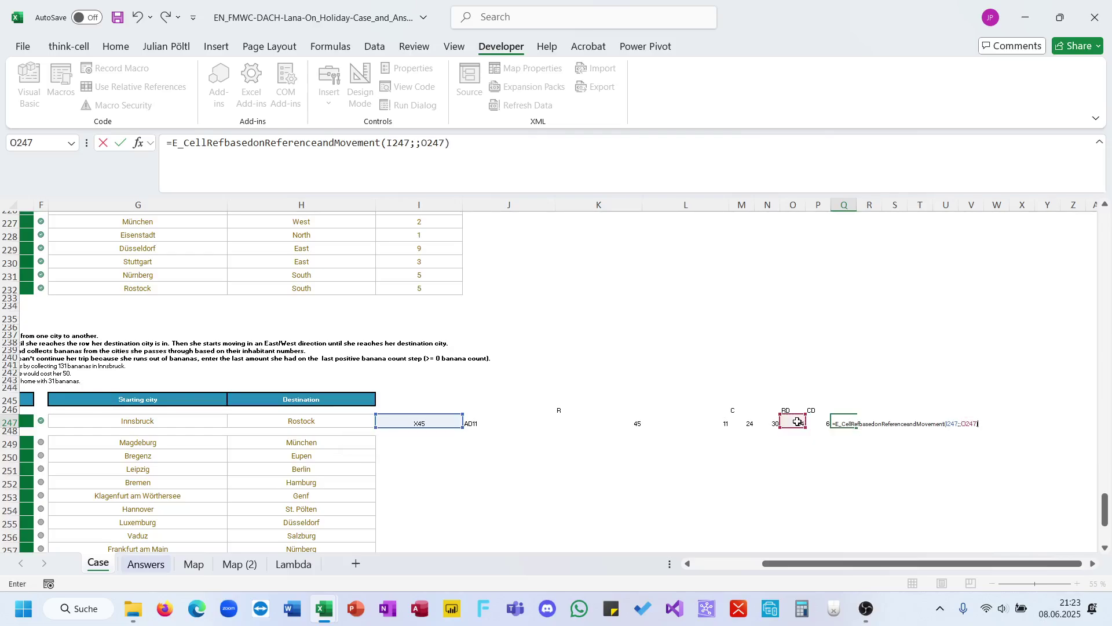
key(BackSpace)
key(BackSpace)
key(BackSpace)
key(BackSpace)
key(BackSpace)
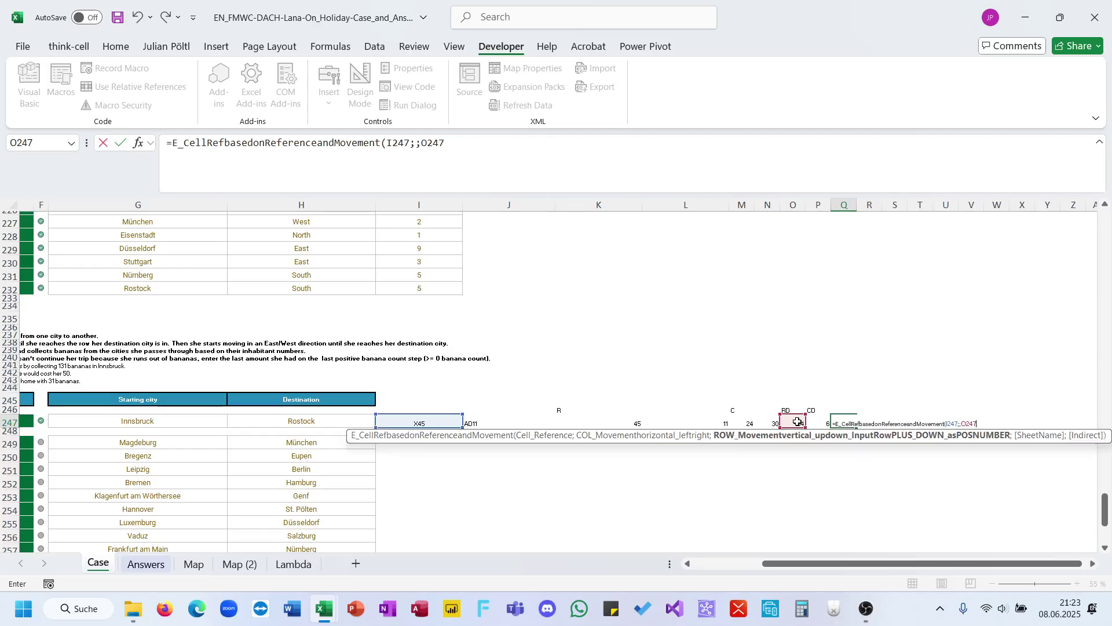
Use a SEQUENCE with ABS(O247) rows and an empty columns argument as the formula's row movement
text(se)
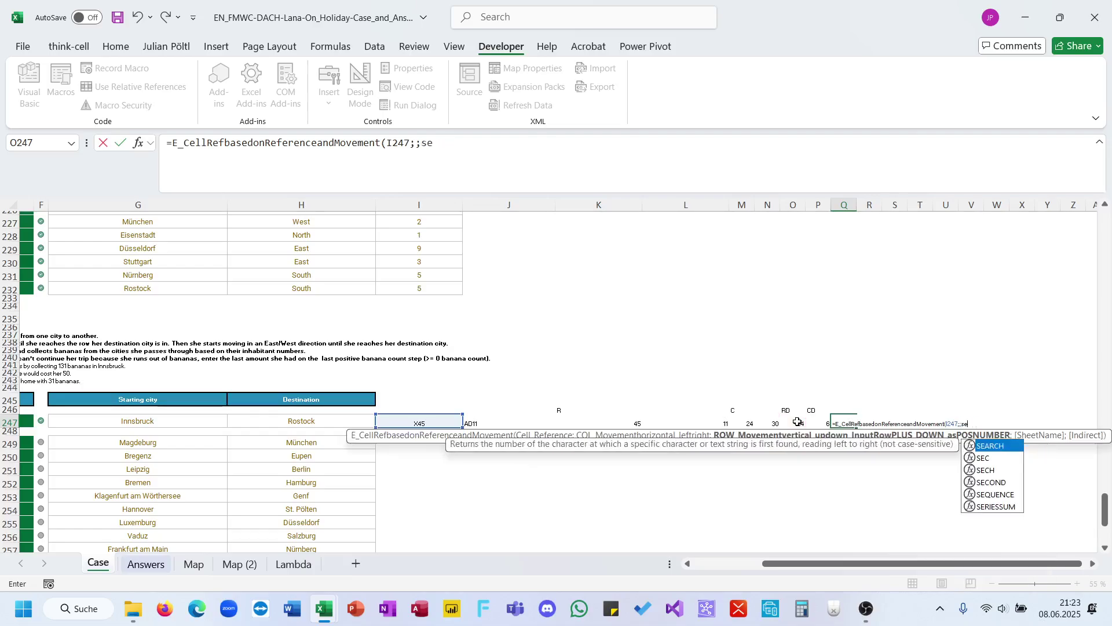
key(Down)
key(Down)
key(Down)
key(Down)
key(Tab)
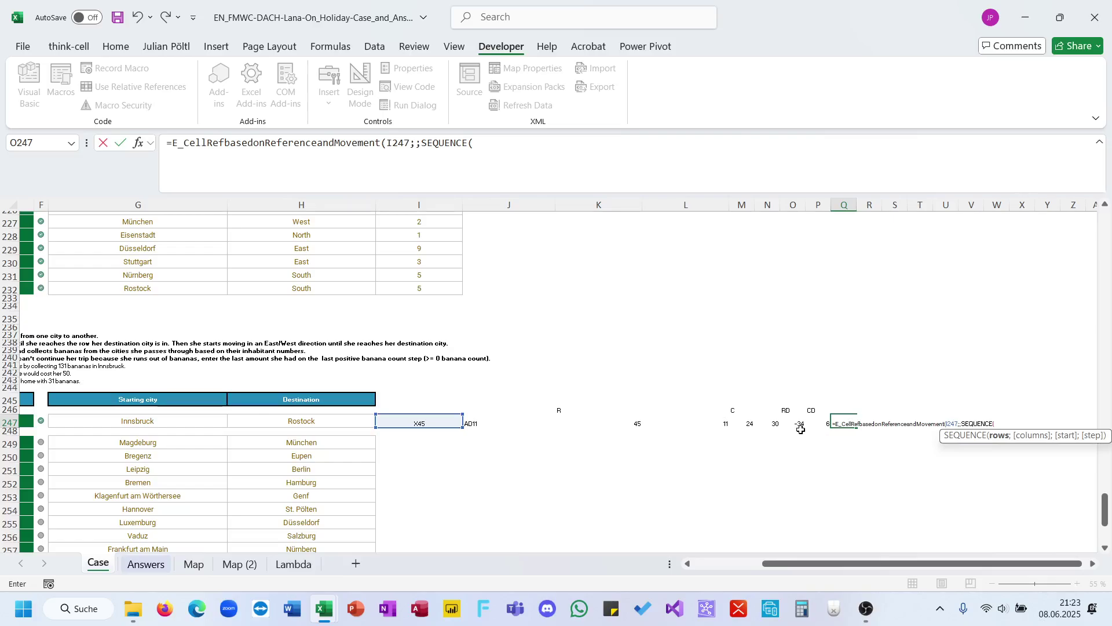
text(abs()
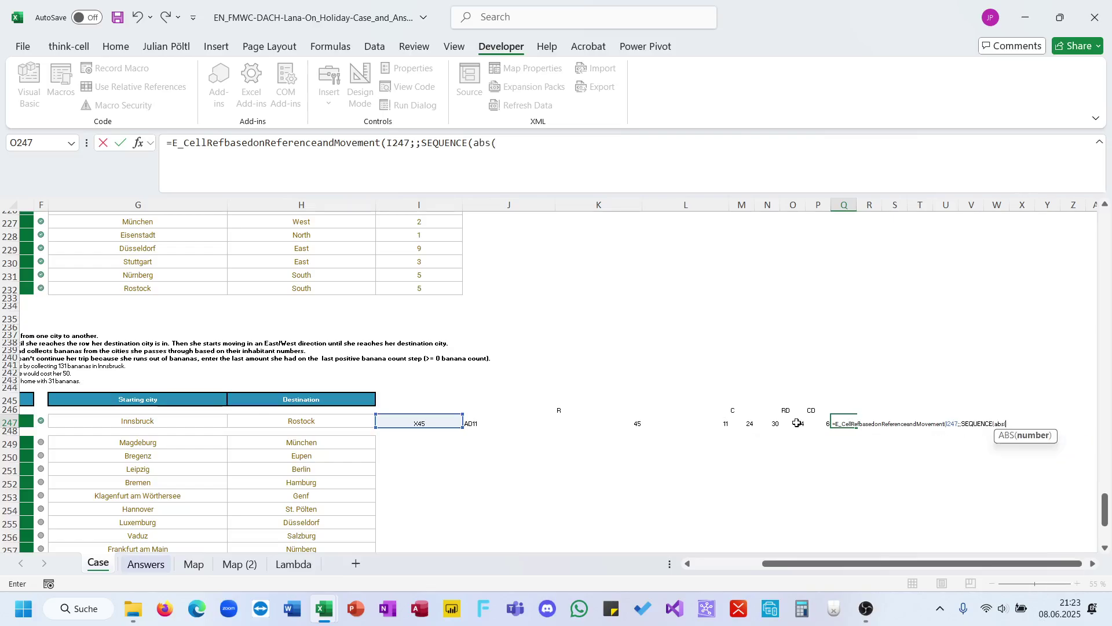
click(797, 423)
text();;)
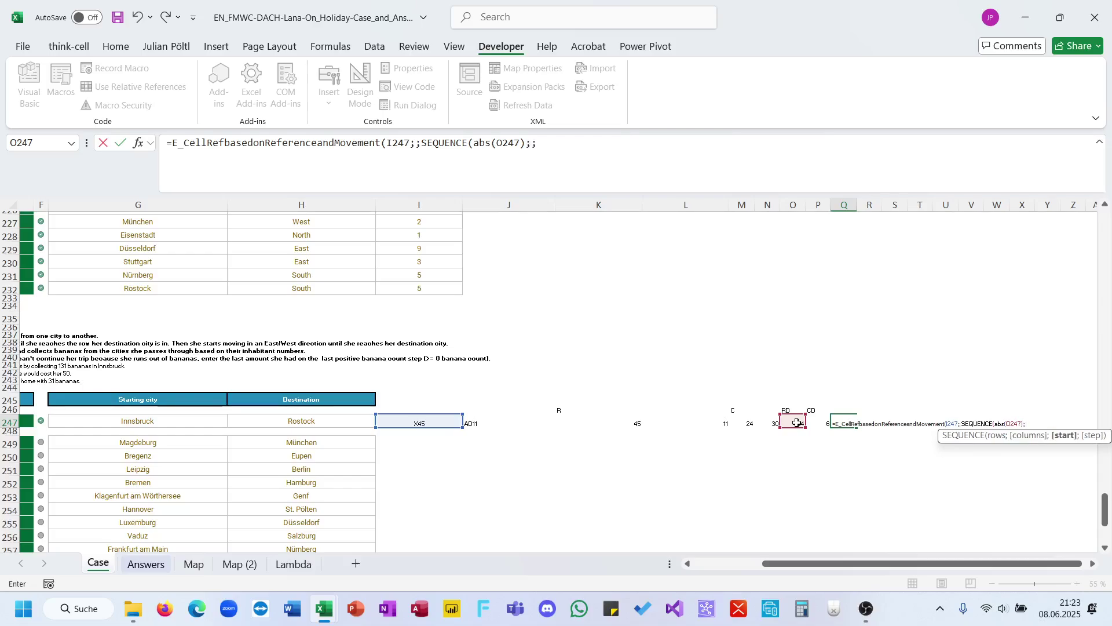
Complete the SEQUENCE with start 0 and step SIGN(O247), and enter the formula in Q247
text(0;s)
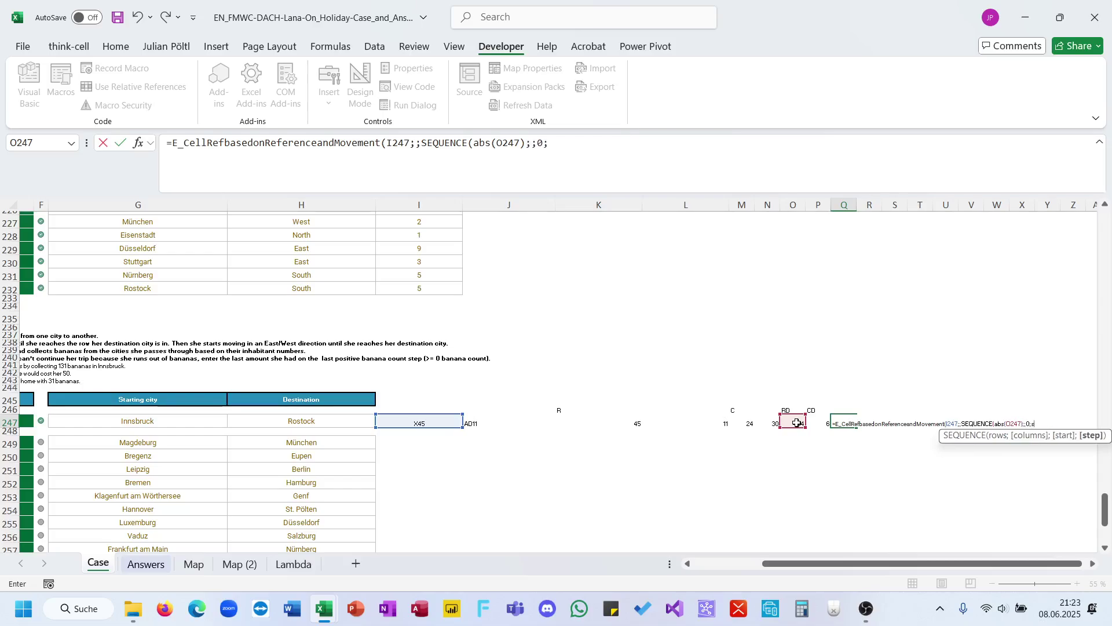
text(ig)
key(Tab)
click(797, 424)
text())
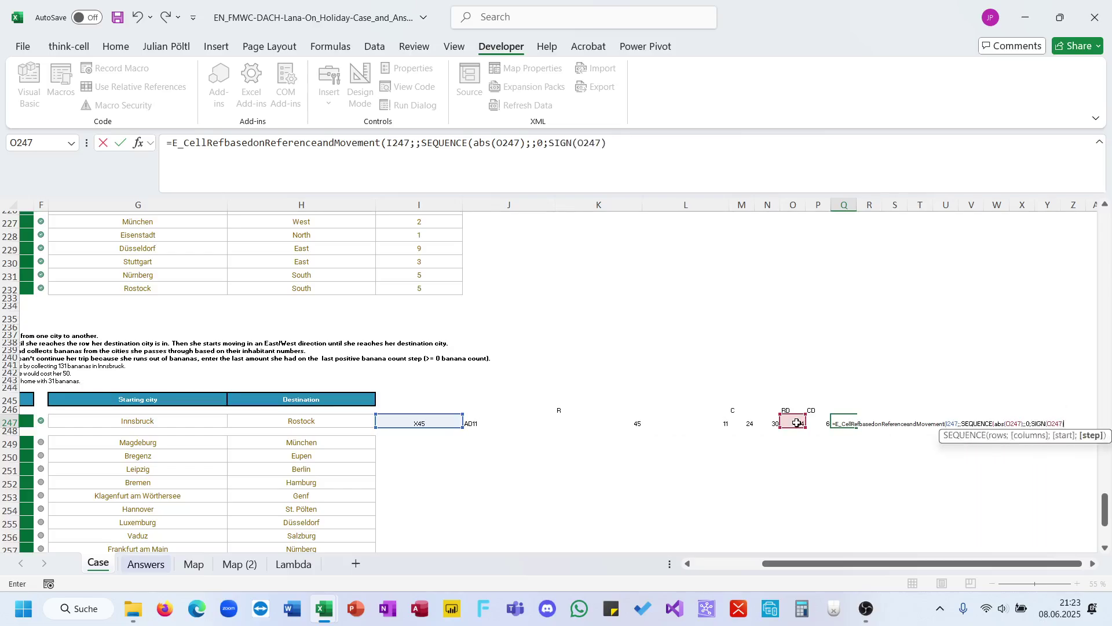
text()))
key(Return)
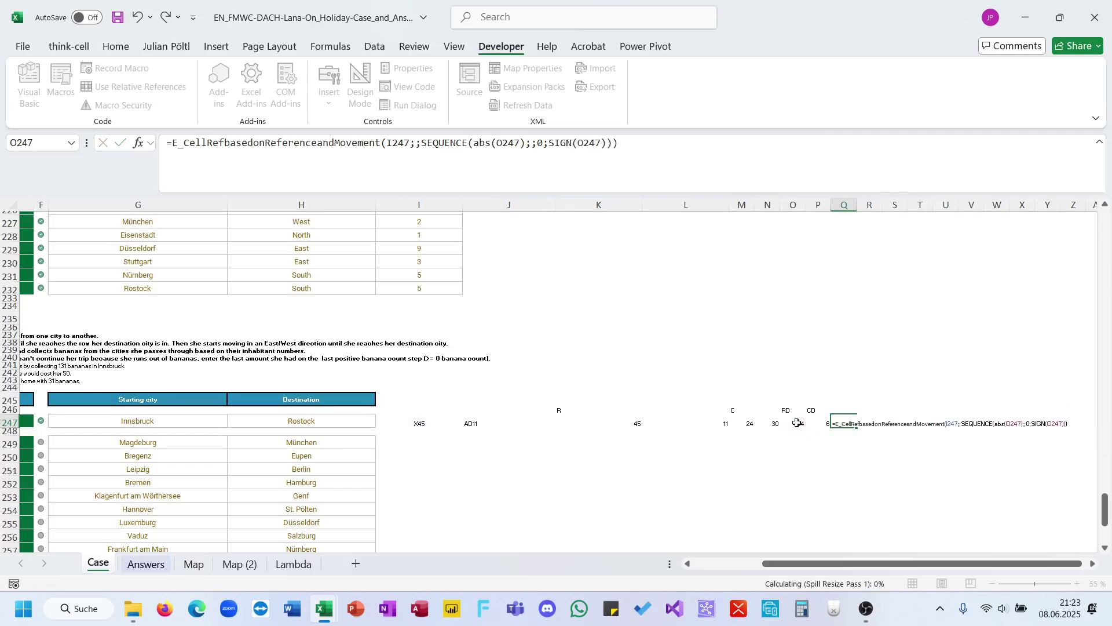
Check the extent of the address list in column Q and lengthen its SEQUENCE to ABS(O247)+1 rows
key(ctrl+Down)
key(ctrl+Up)
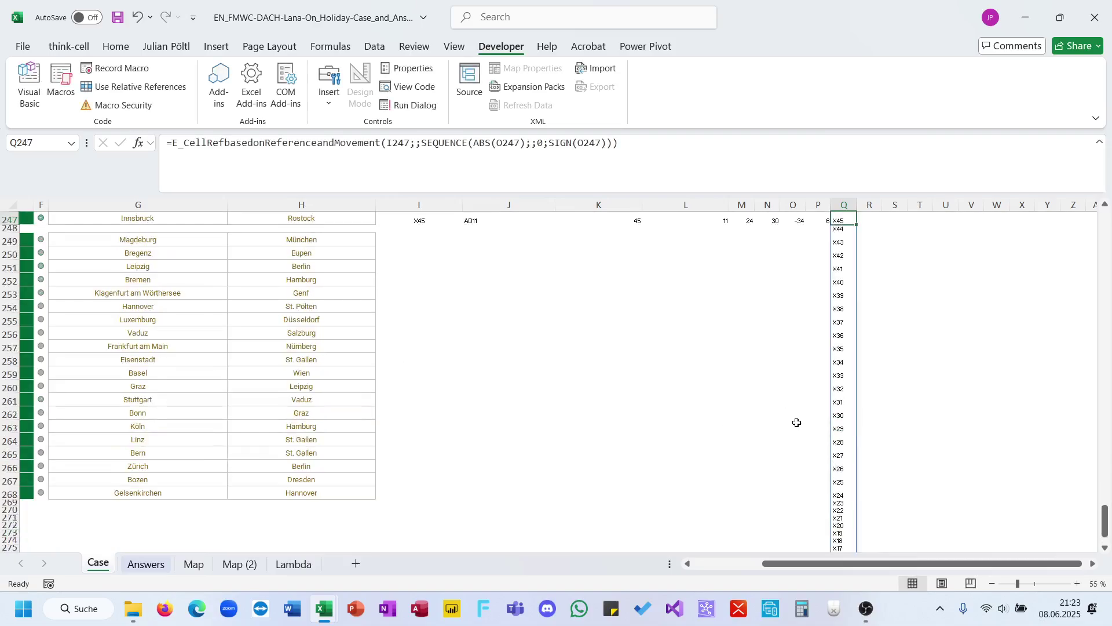
click(529, 148)
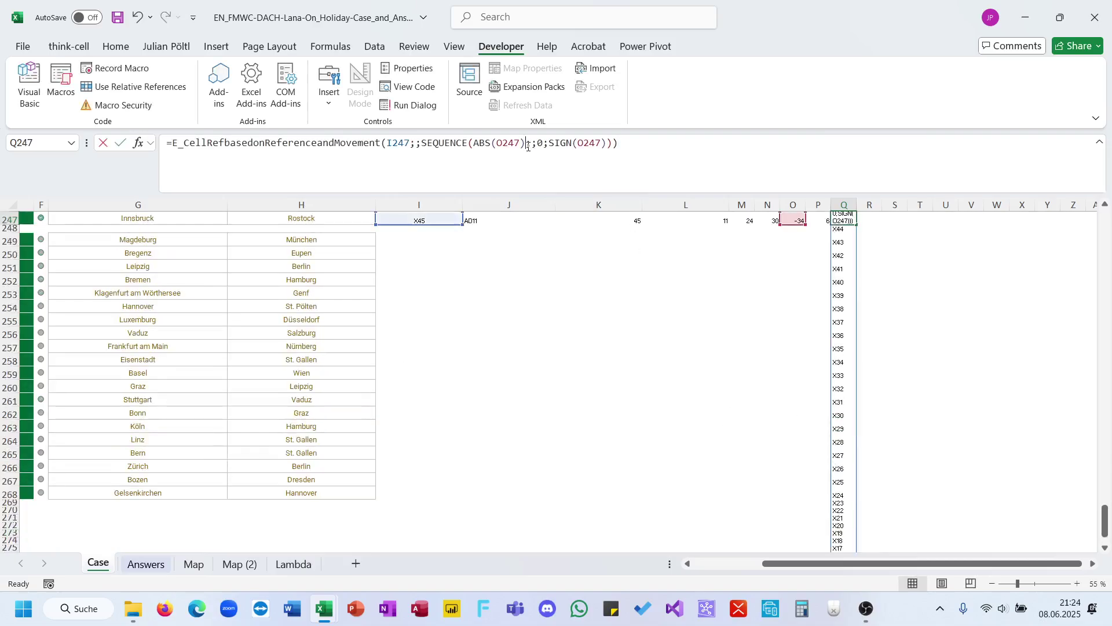
text(+1)
key(ctrl+Return)
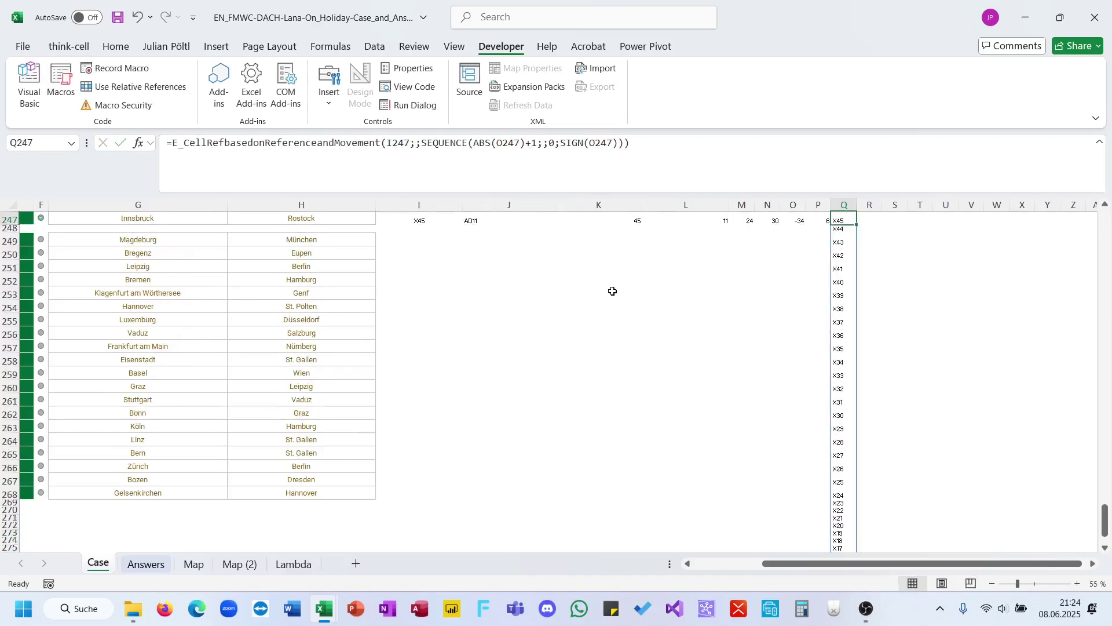
Wrap the Q247 formula in a LET that stores the cell reference list as E and returns E
scroll(611, 291, up, 2)
drag(462, 278, 511, 278)
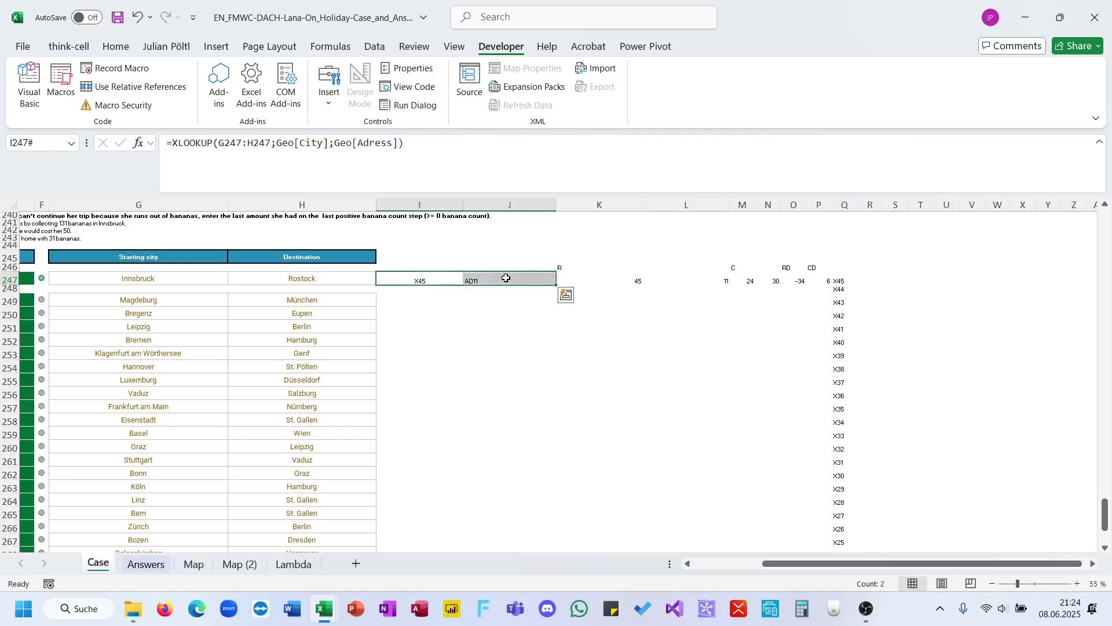
click(843, 281)
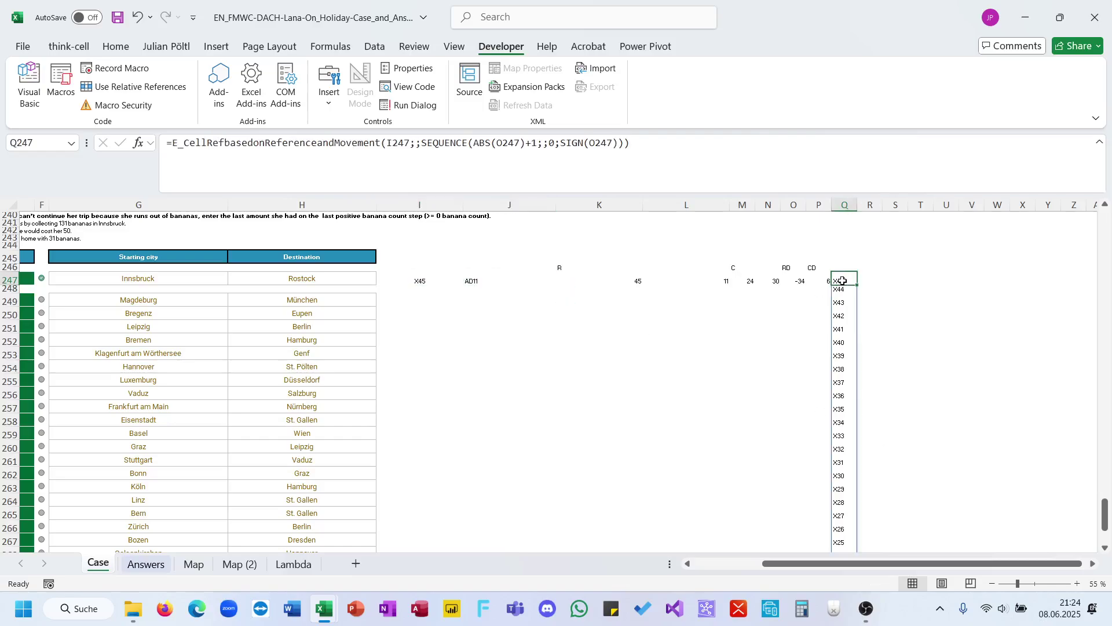
click(172, 148)
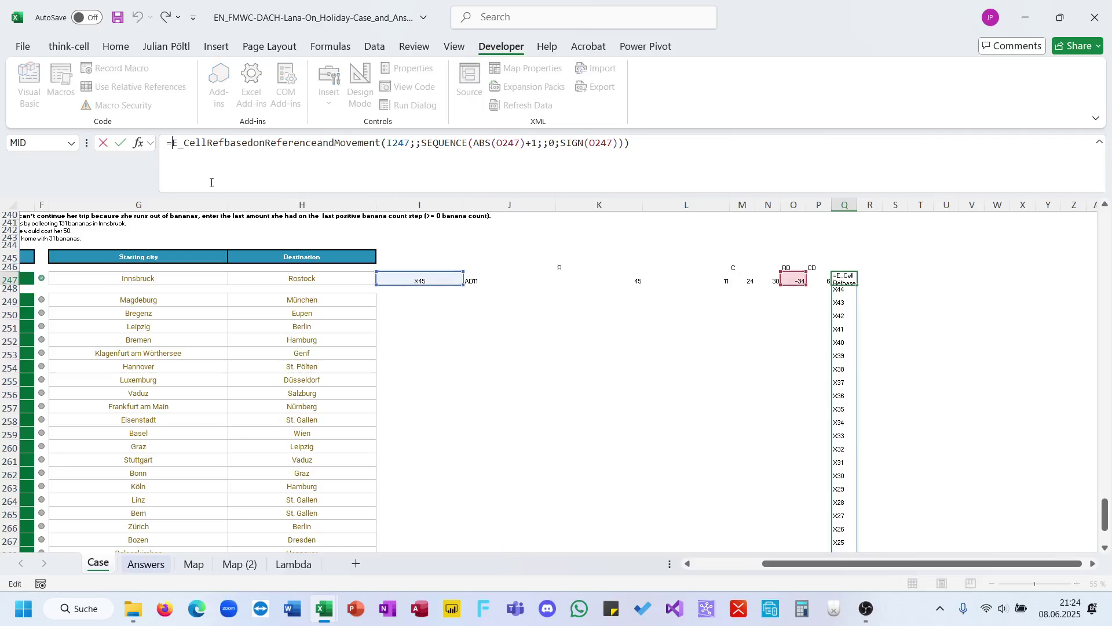
text(Let(E;)
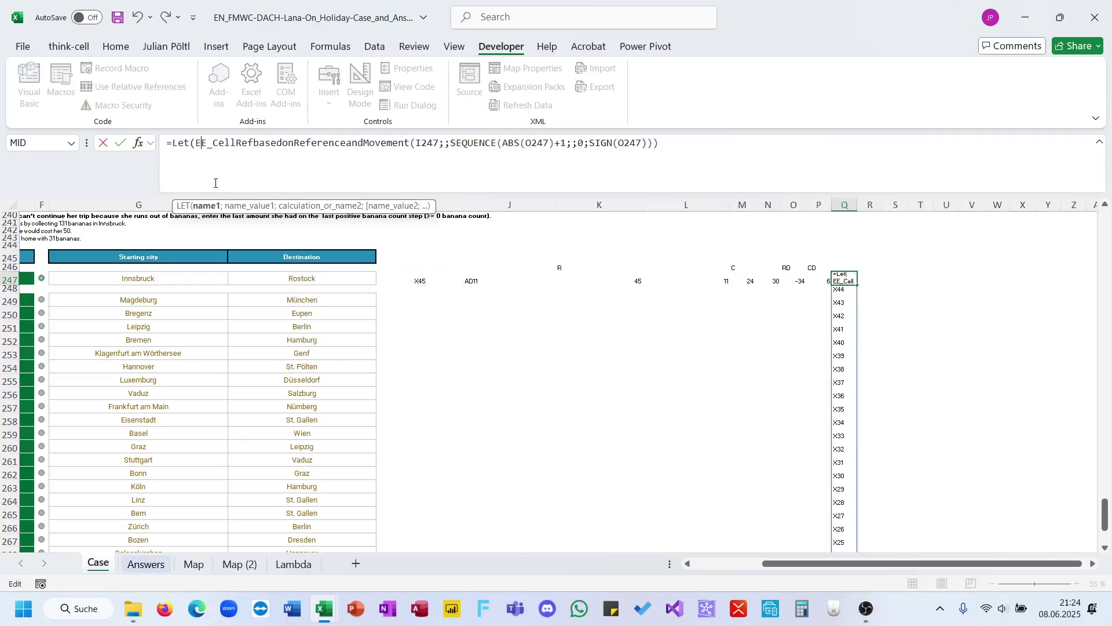
key(End)
text(;E))
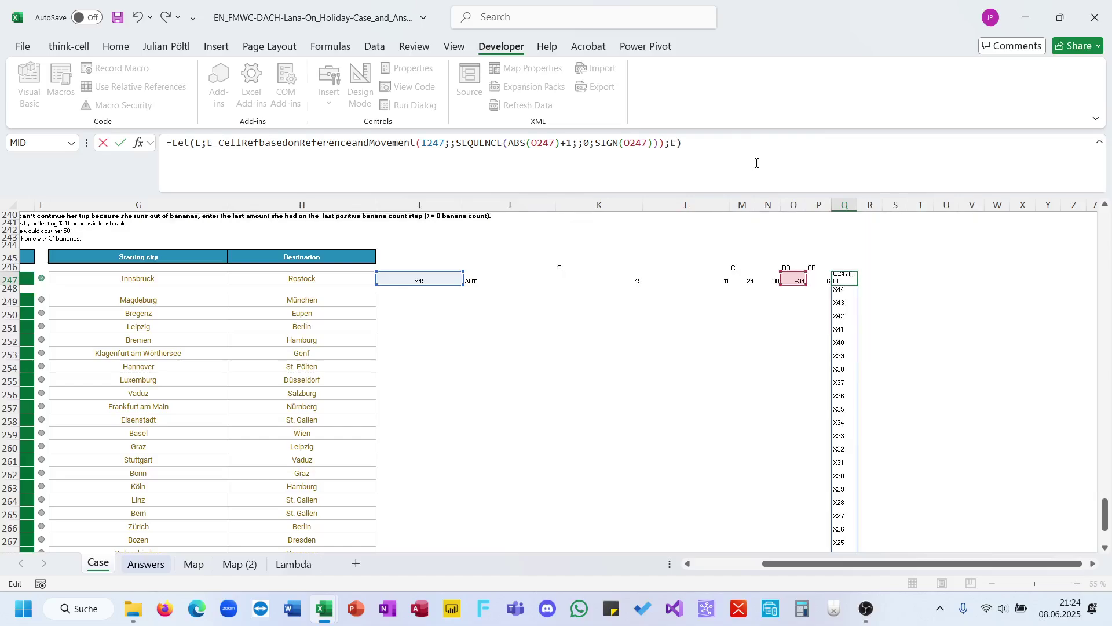
key(ctrl+Return)
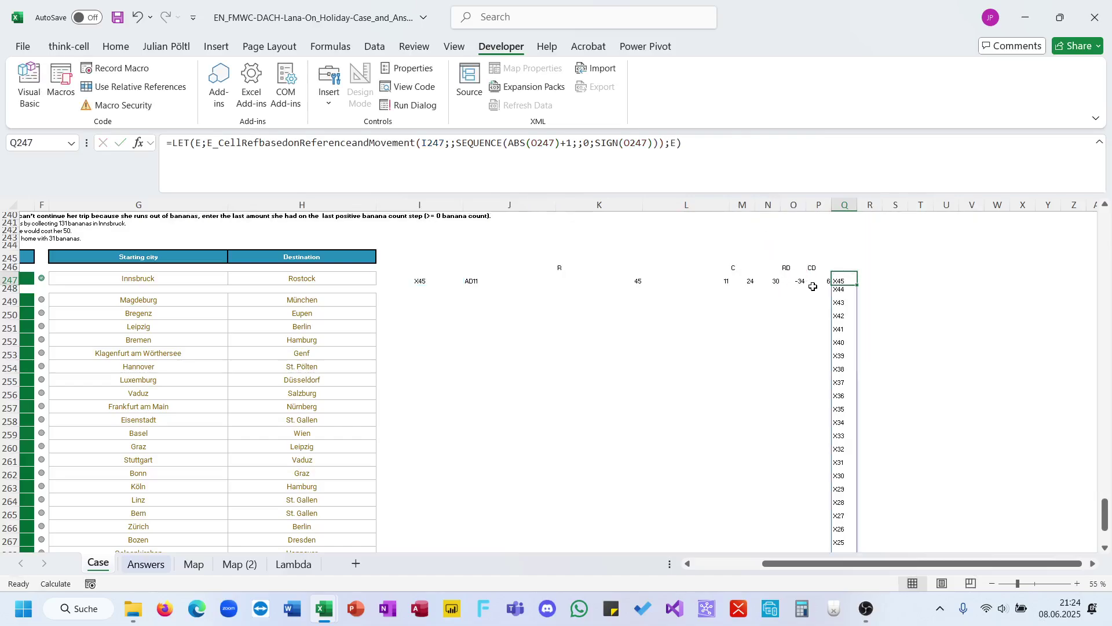
Remove the returned E and closing parenthesis from the end of the LET formula in Q247
click(696, 160)
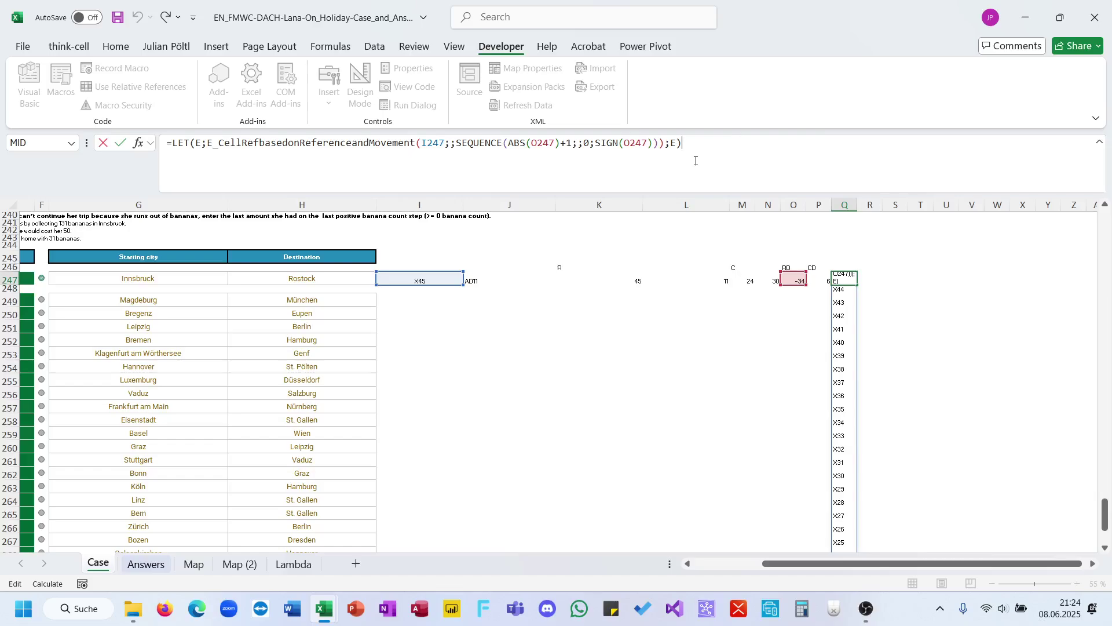
key(BackSpace)
key(BackSpace)
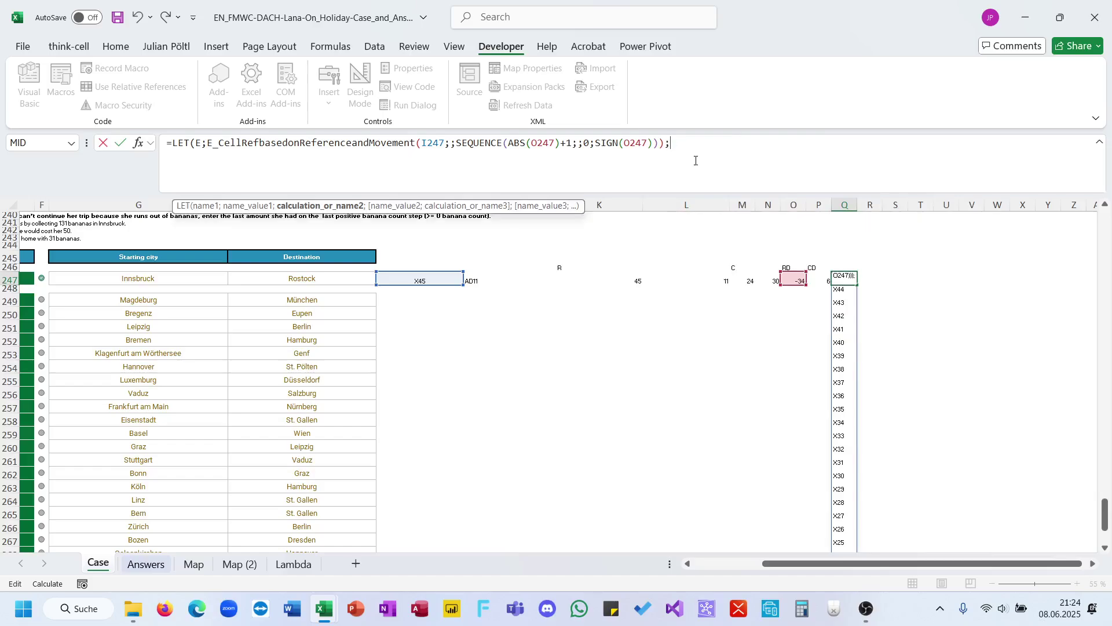
text(VSTACK()
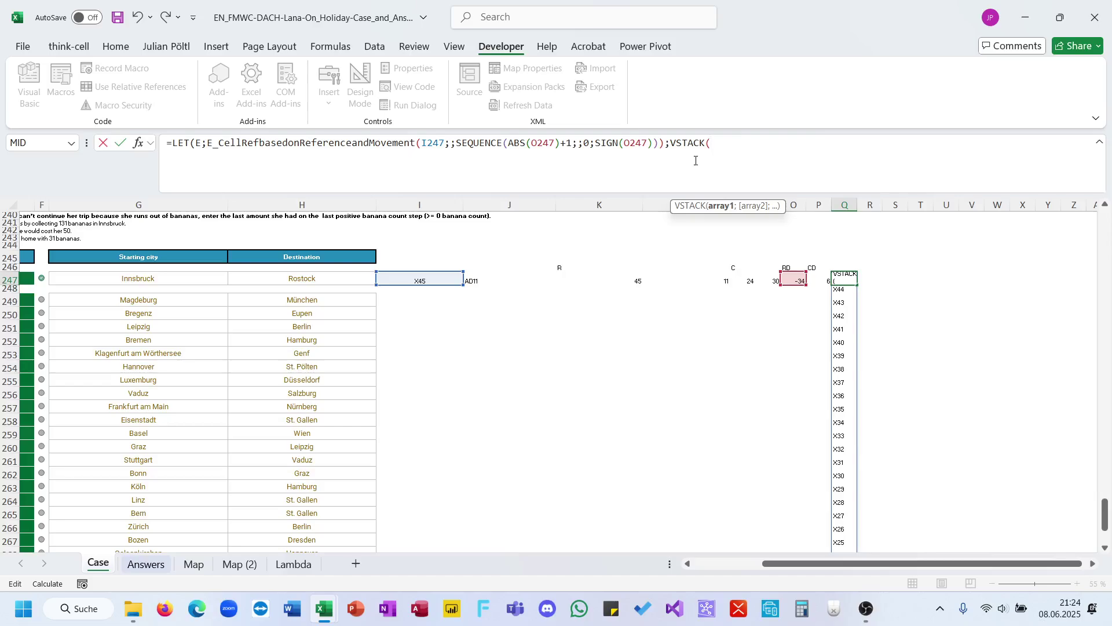
drag(739, 146, 672, 147)
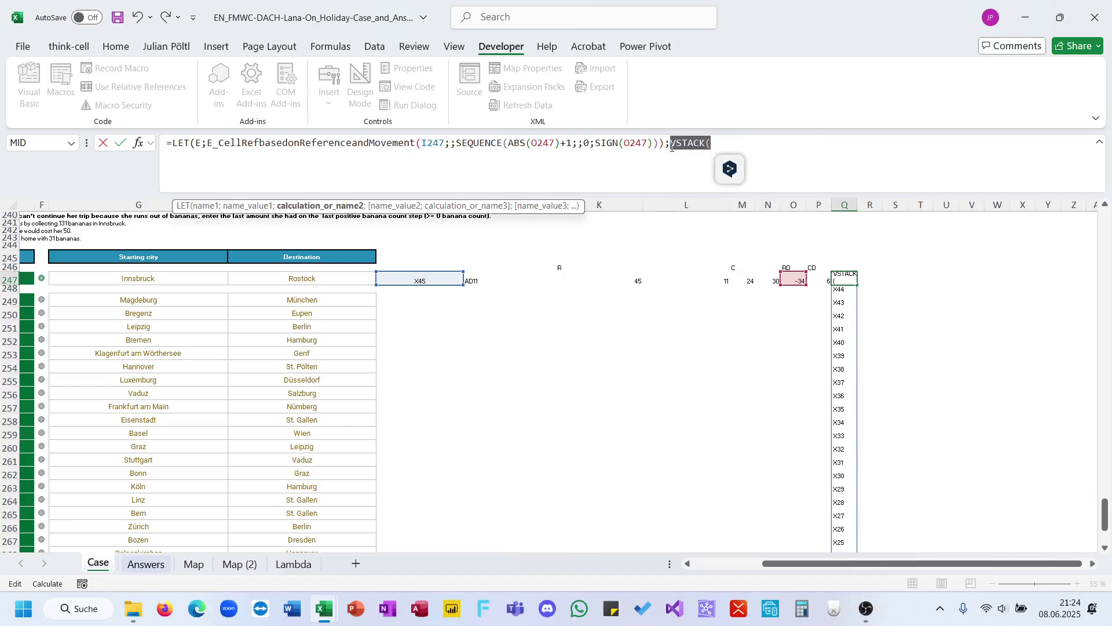
key(BackSpace)
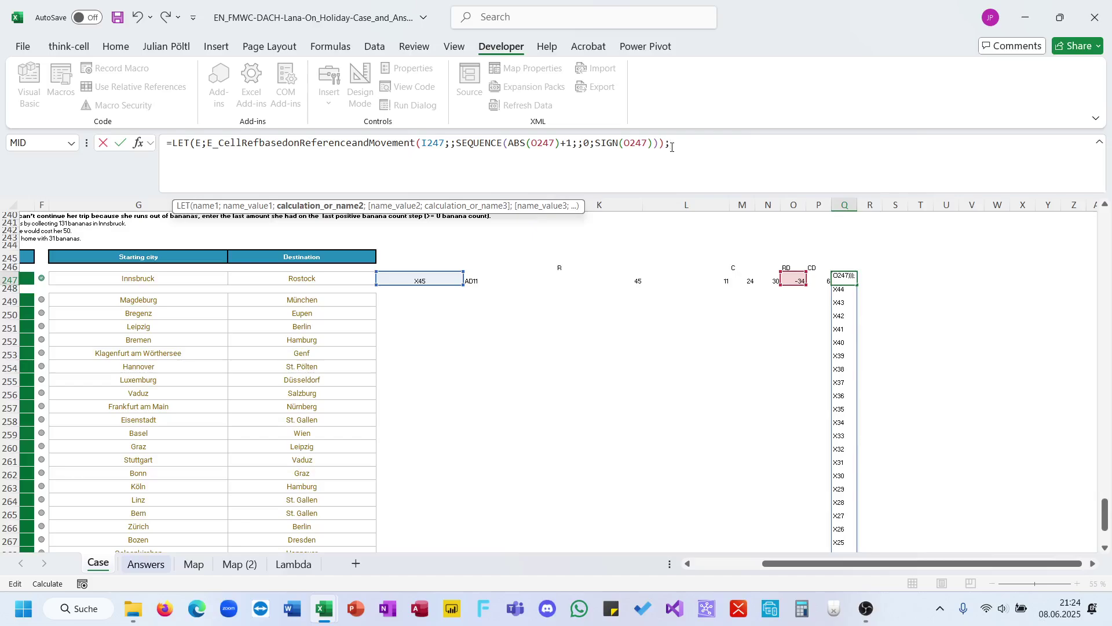
text(V)
key(BackSpace)
Append E_CellRefbasedonReferenceandMovement to the LET with TAKE(E;-1) as reference, an empty column movement and row movement 0
text(Cellre)
key(Down)
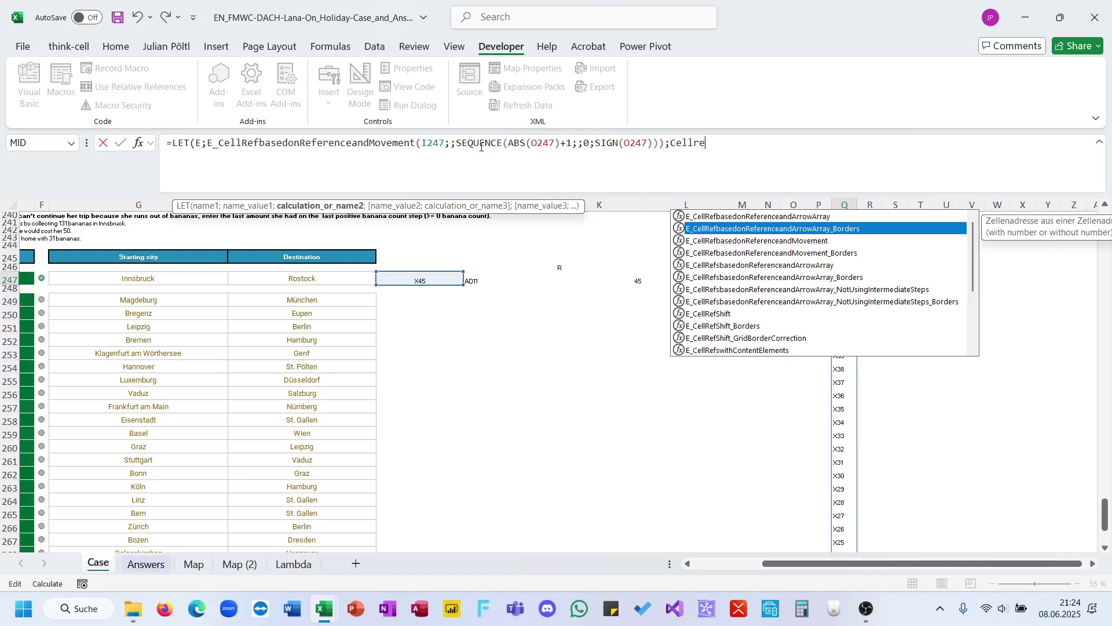
key(Down)
key(Tab)
text(TAKE(E;)
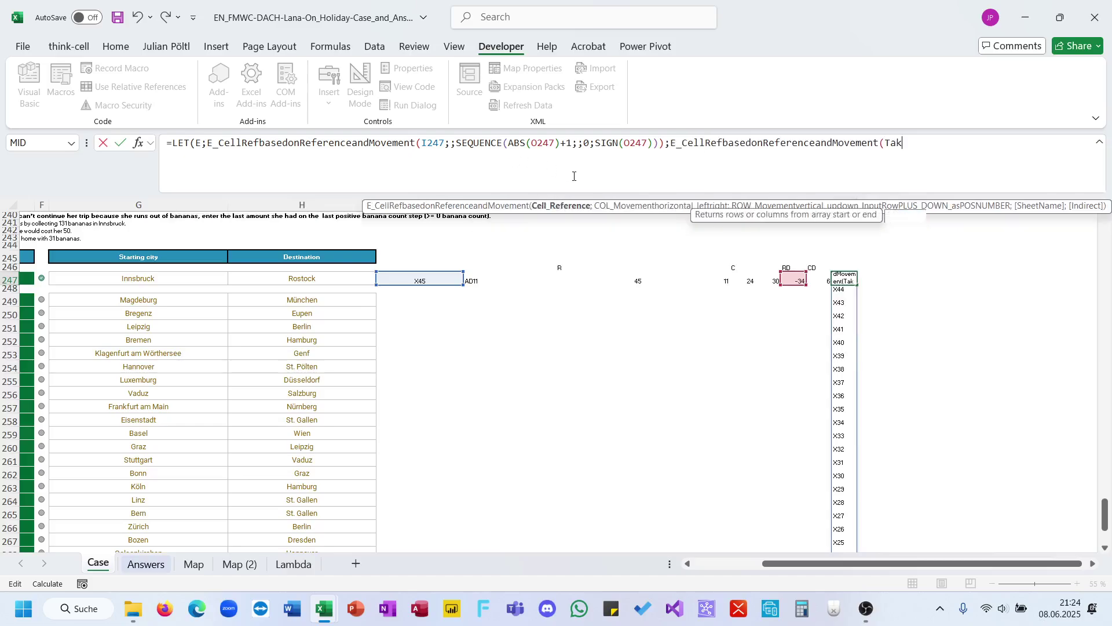
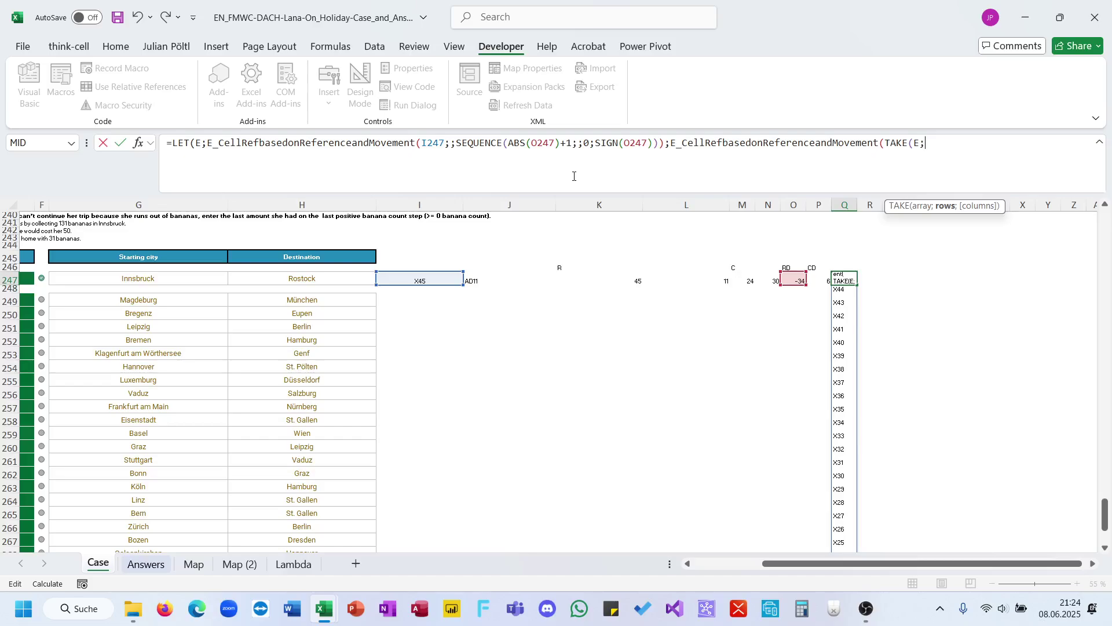
text(-1)
key(BackSpace)
text();)
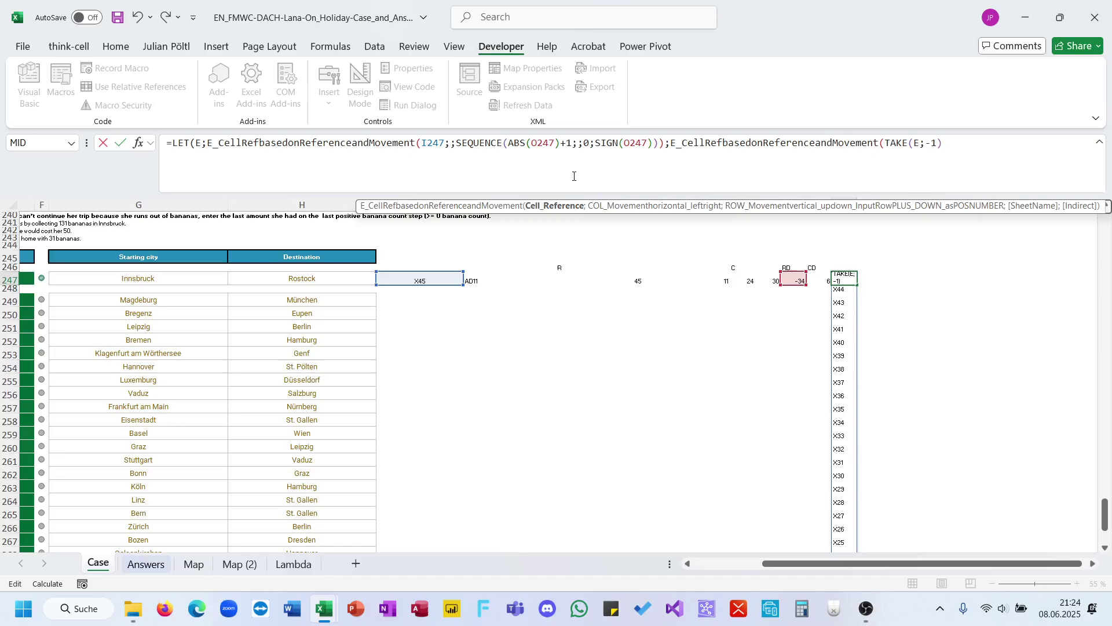
text(;)
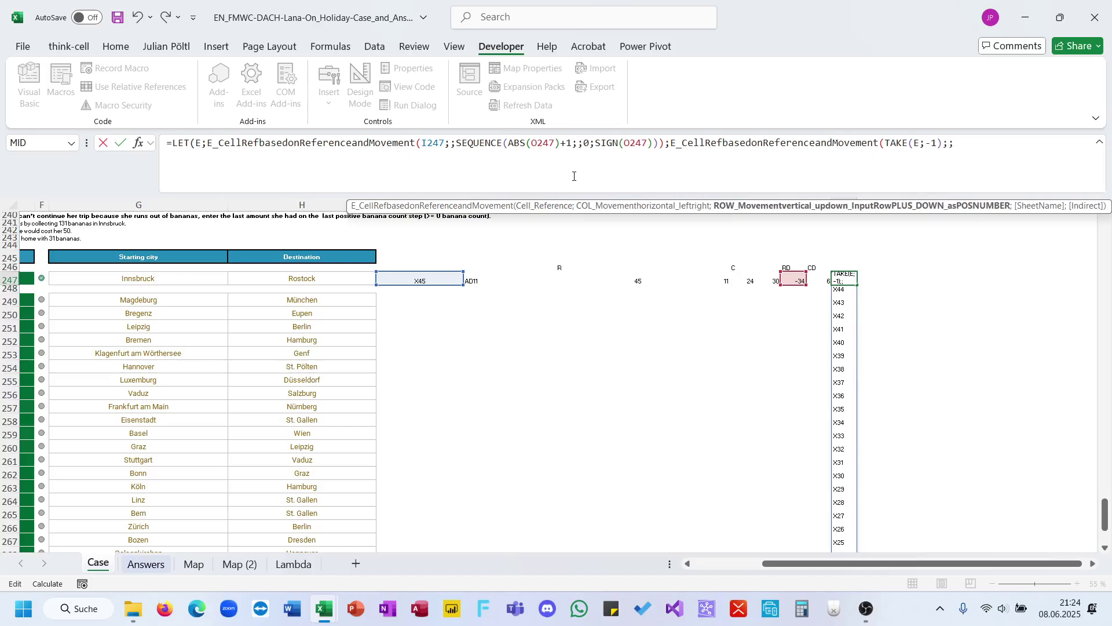
text(0))
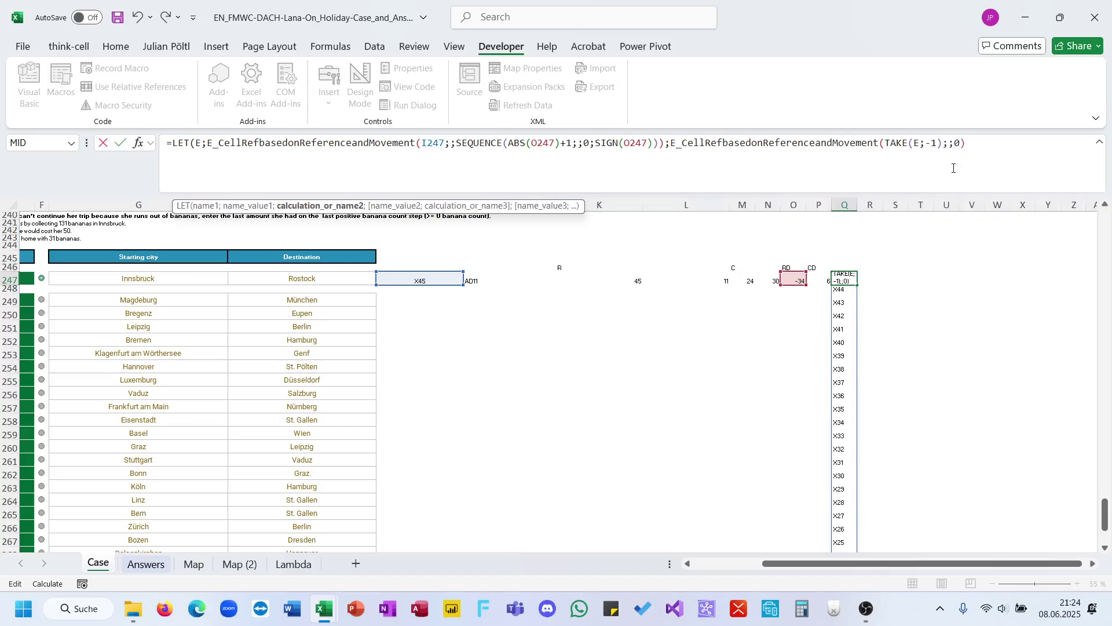
Fill the column movement with a SEQUENCE of ABS(P247) rows, empty columns and start arguments, and step SIGN(P247)
click(949, 143)
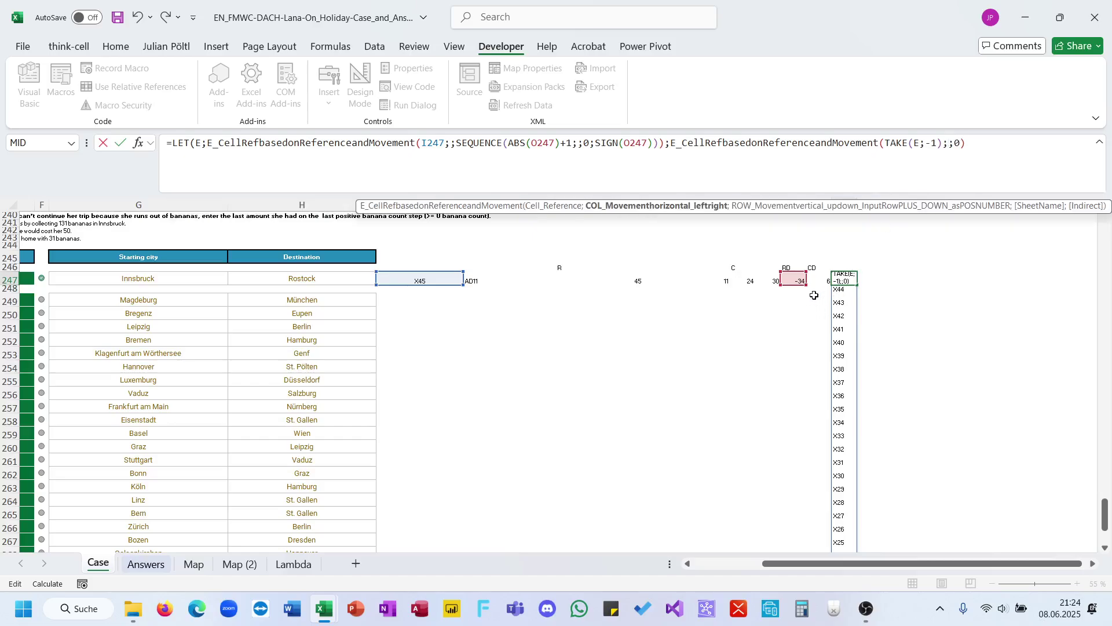
text(SEQUENCE(a)
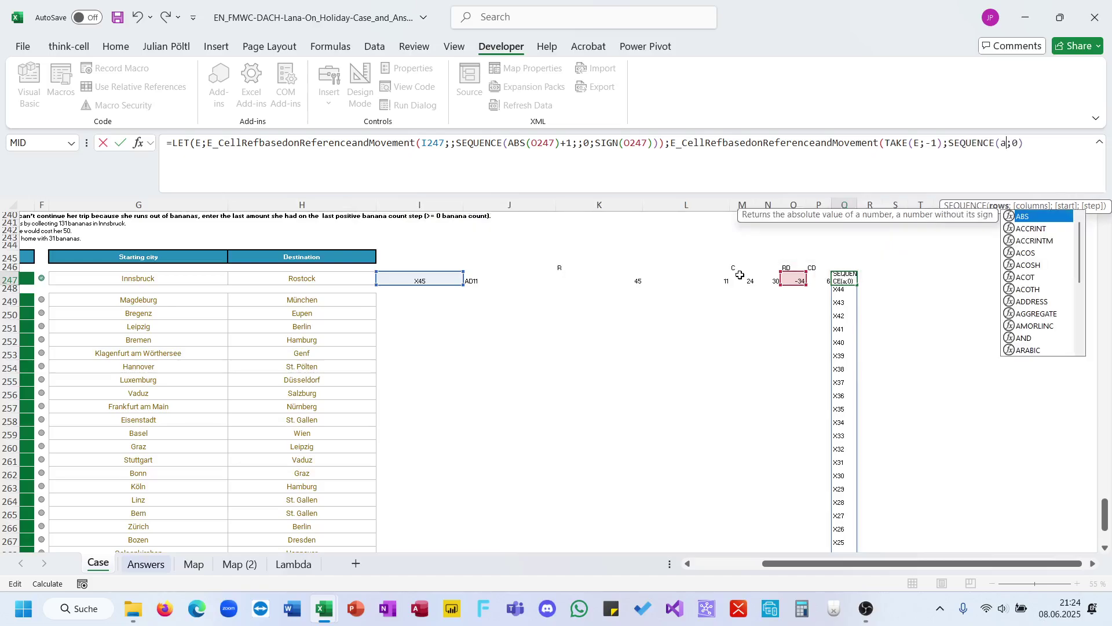
text(bs()
click(815, 279)
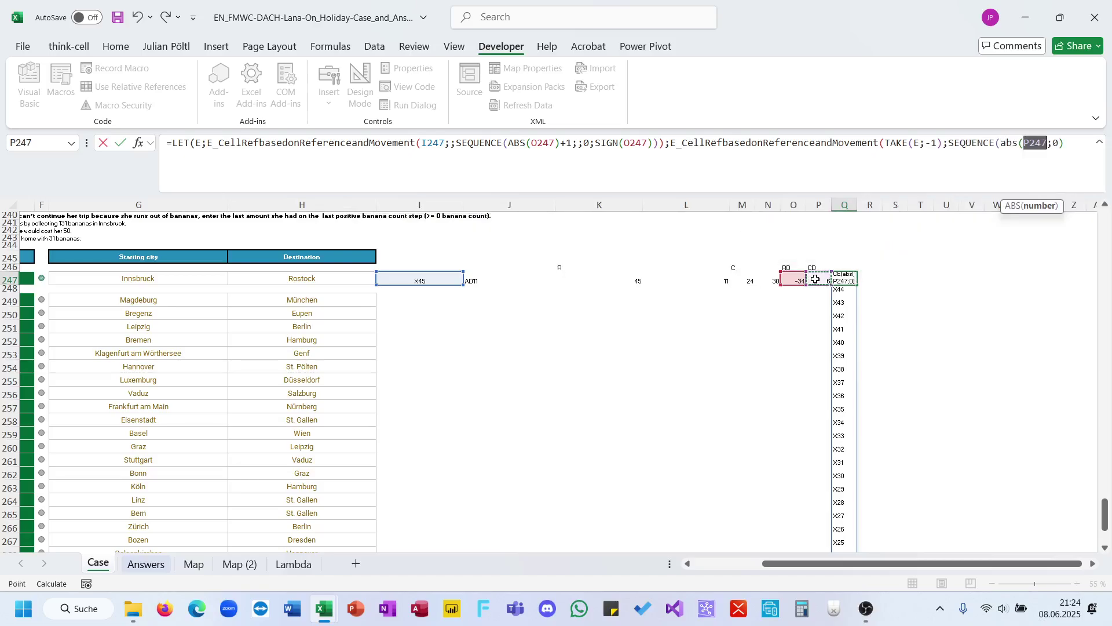
text();;;)
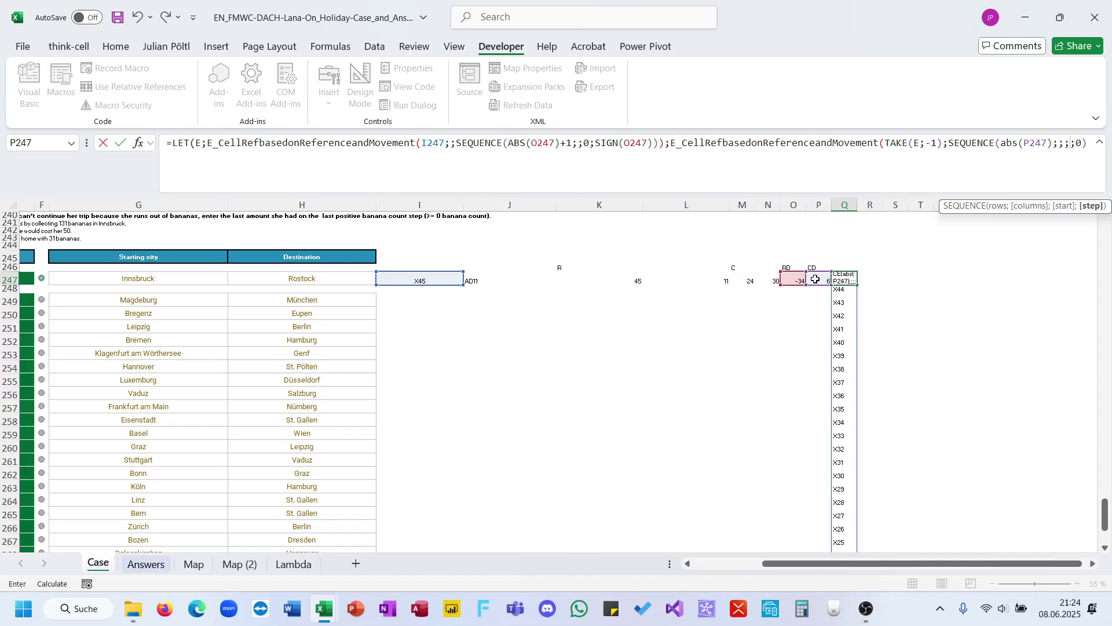
text(si)
key(Tab)
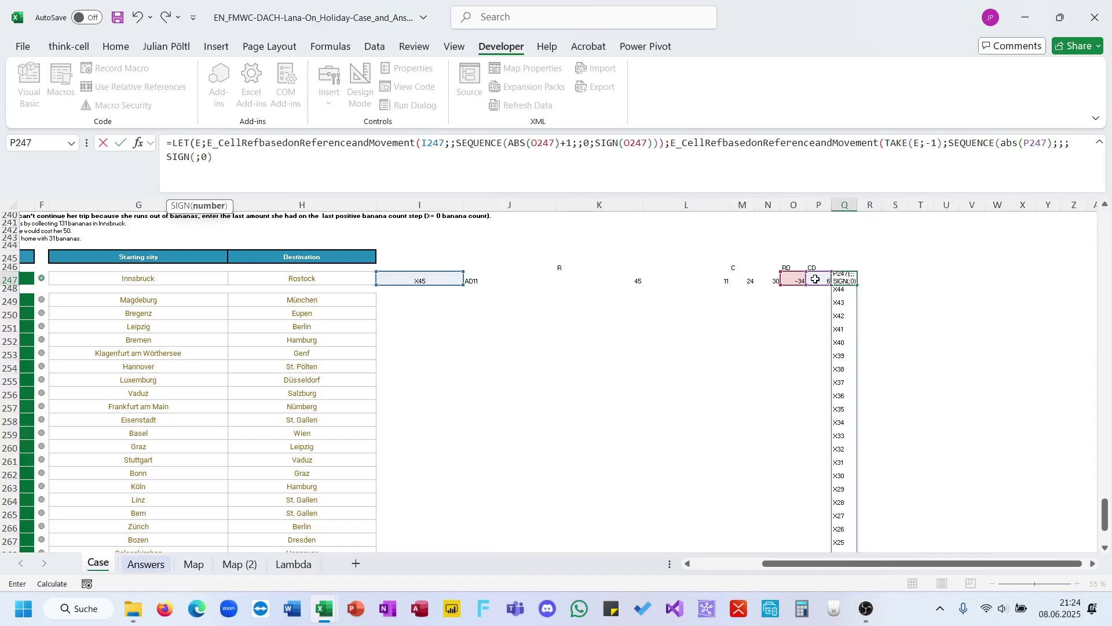
click(816, 279)
text())
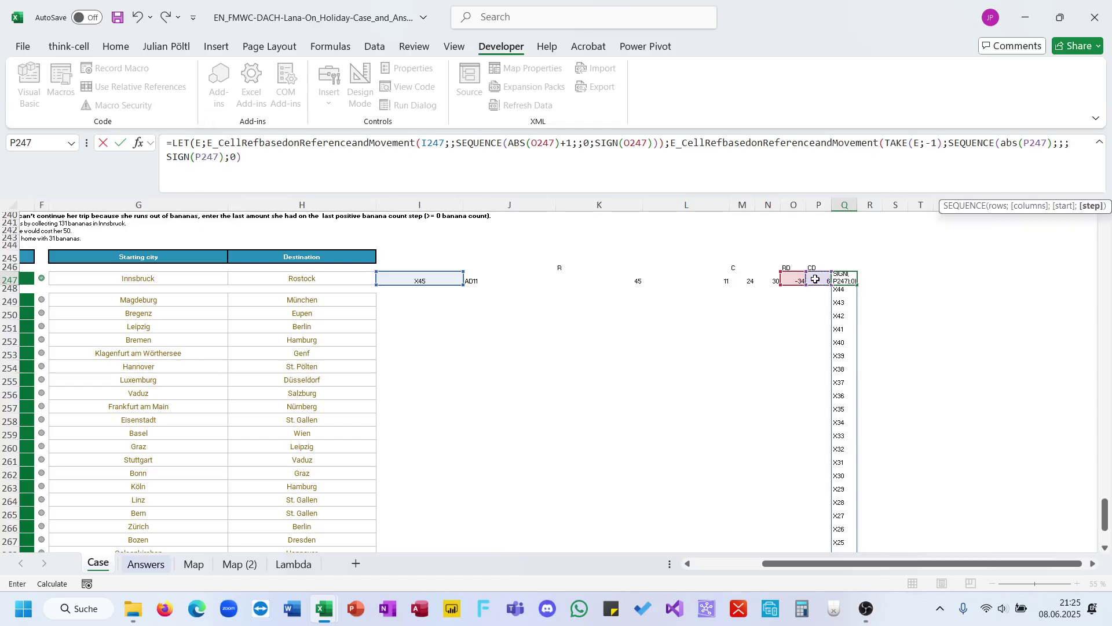
text())
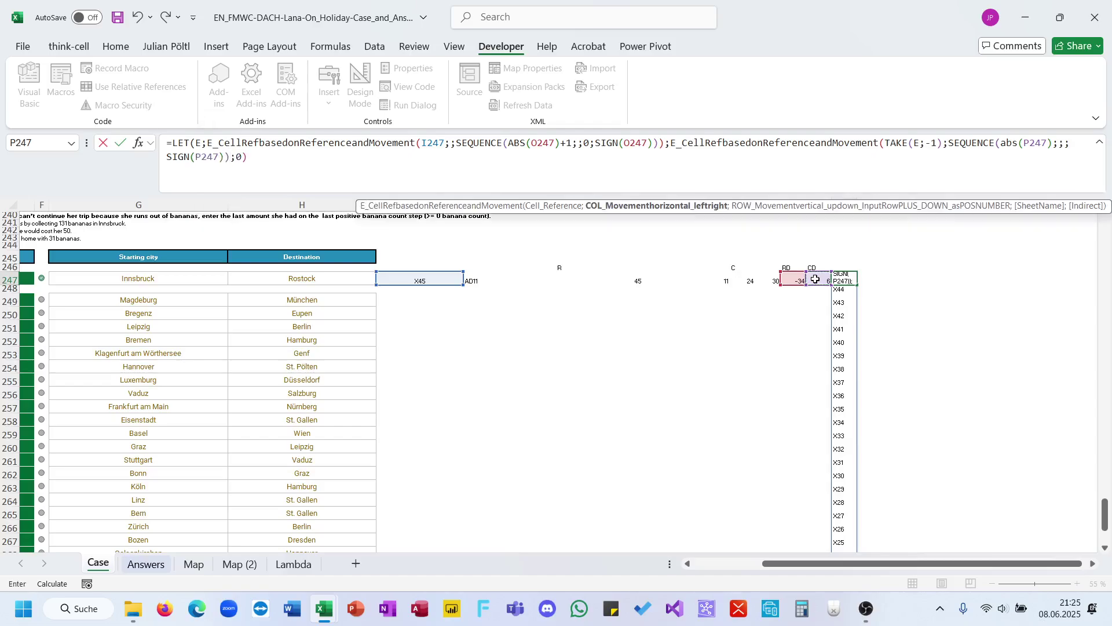
Close the LET with the missing parenthesis and enter the formula in Q247
key(Return)
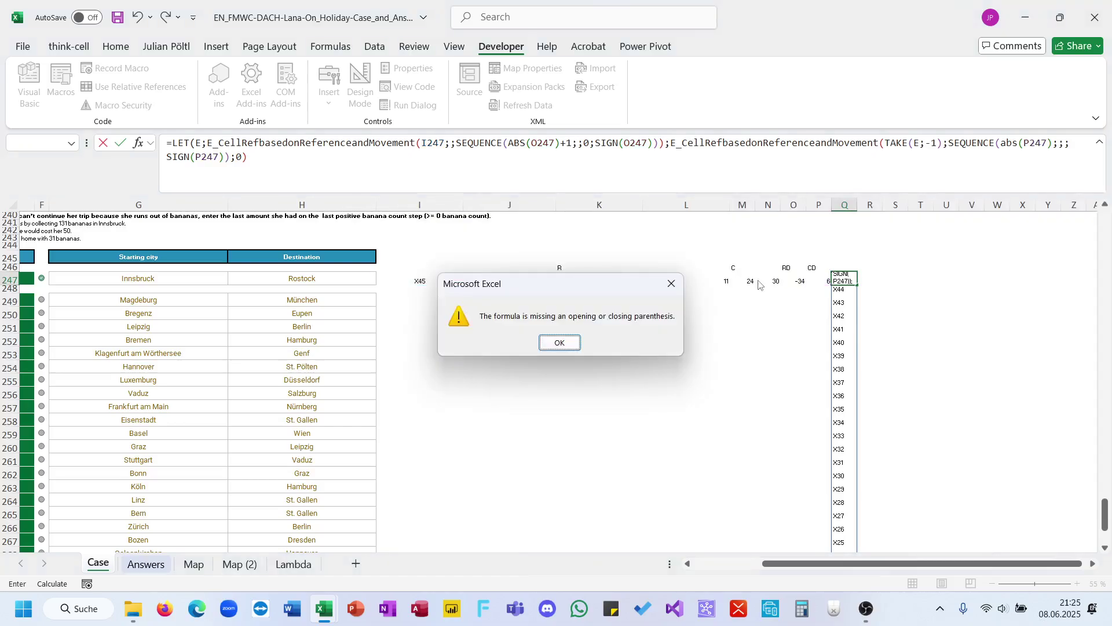
key(Return)
text(;)
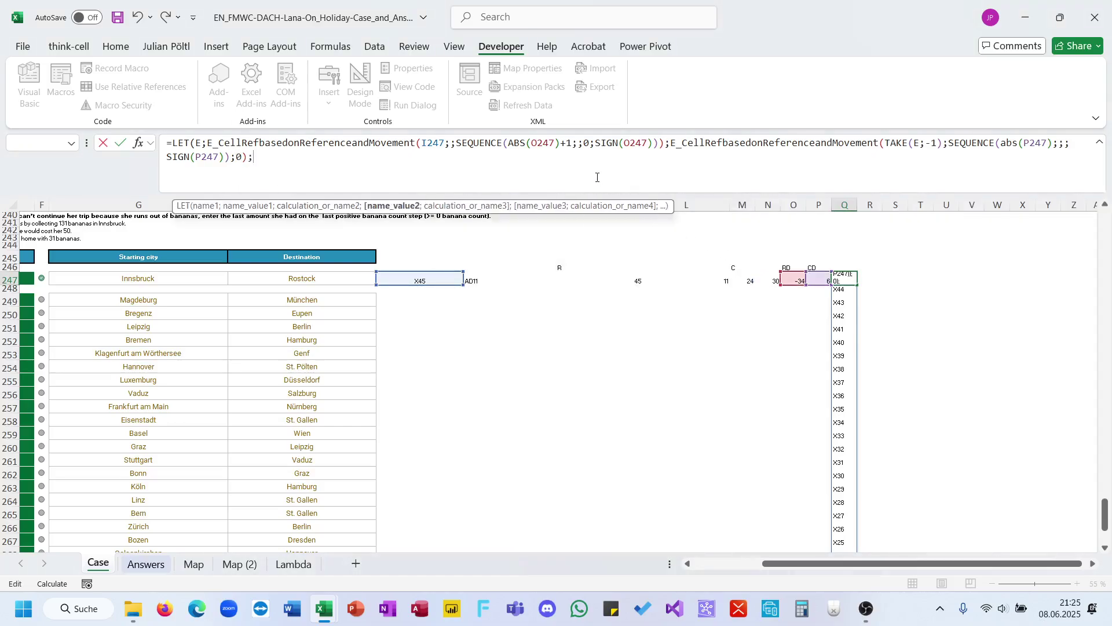
key(BackSpace)
text())
key(Return)
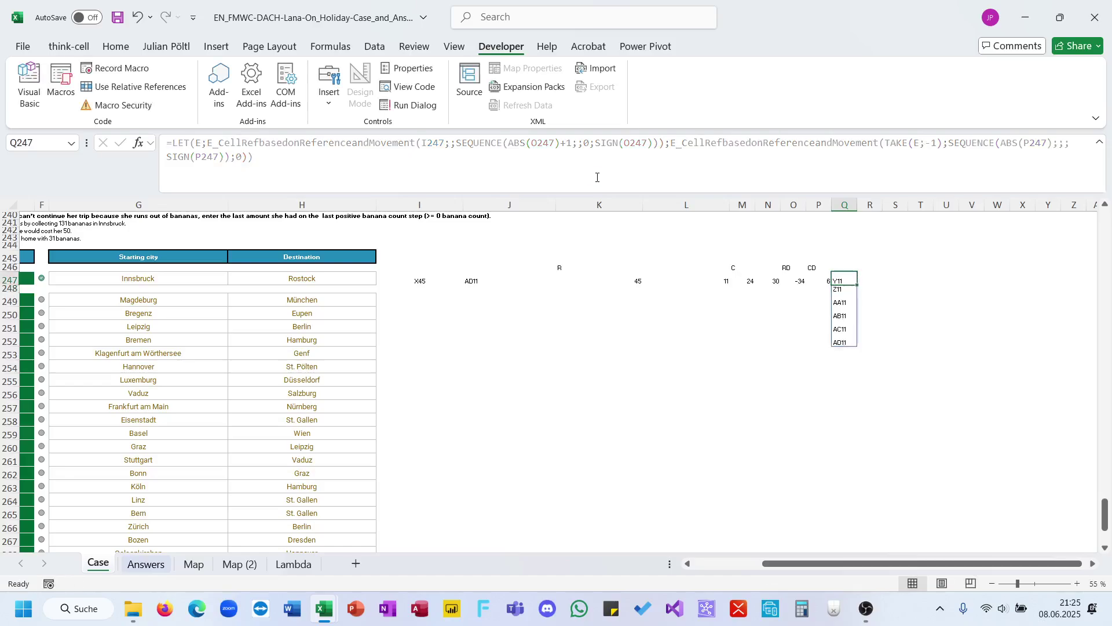
Store the second movement in a LET variable C as a VSTACK of E and the horizontal cell references
click(671, 144)
text(1;)
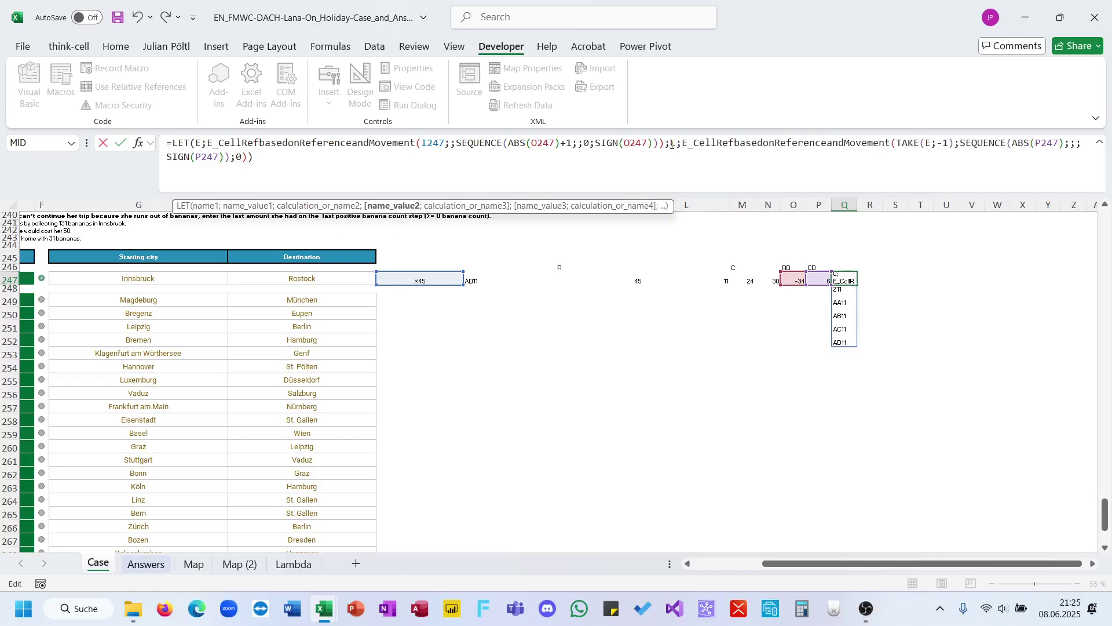
text(vst)
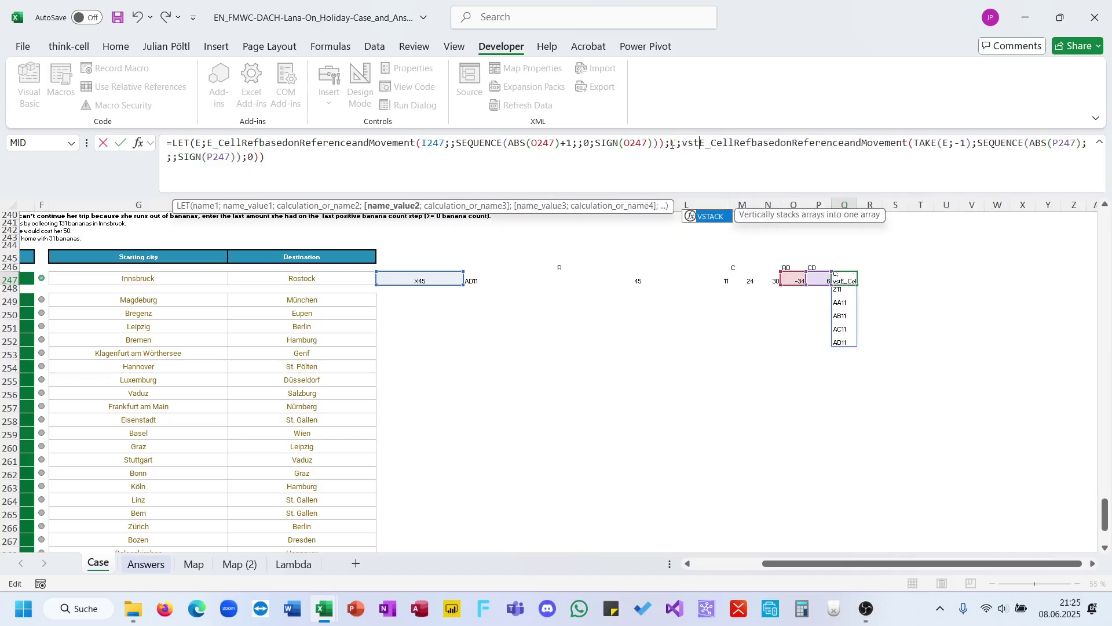
key(Tab)
text(E;)
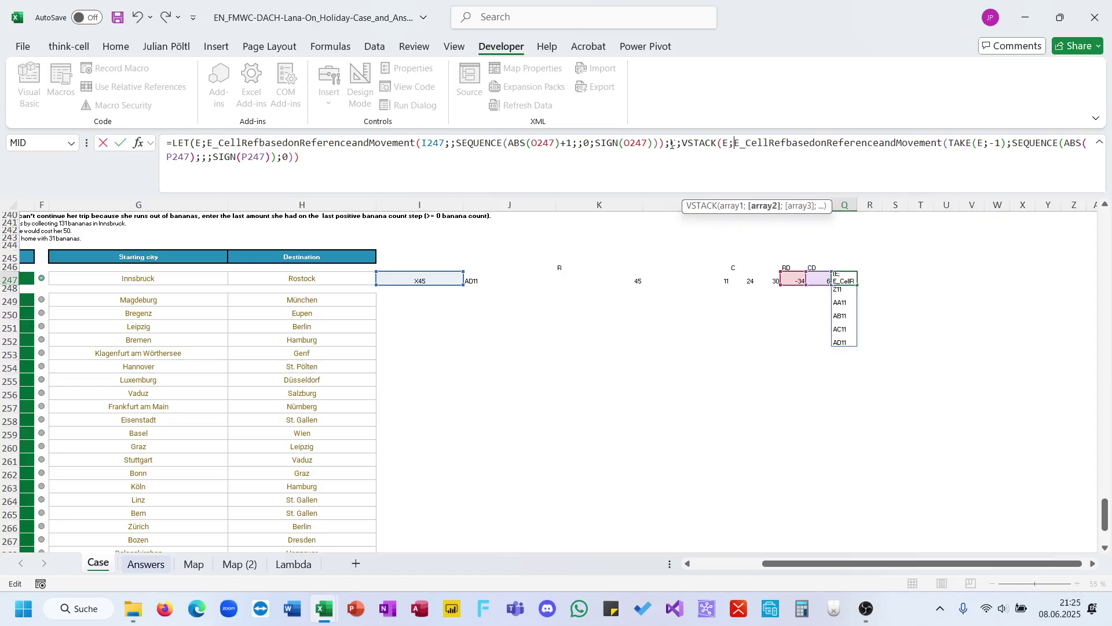
click(640, 167)
text())
key(Return)
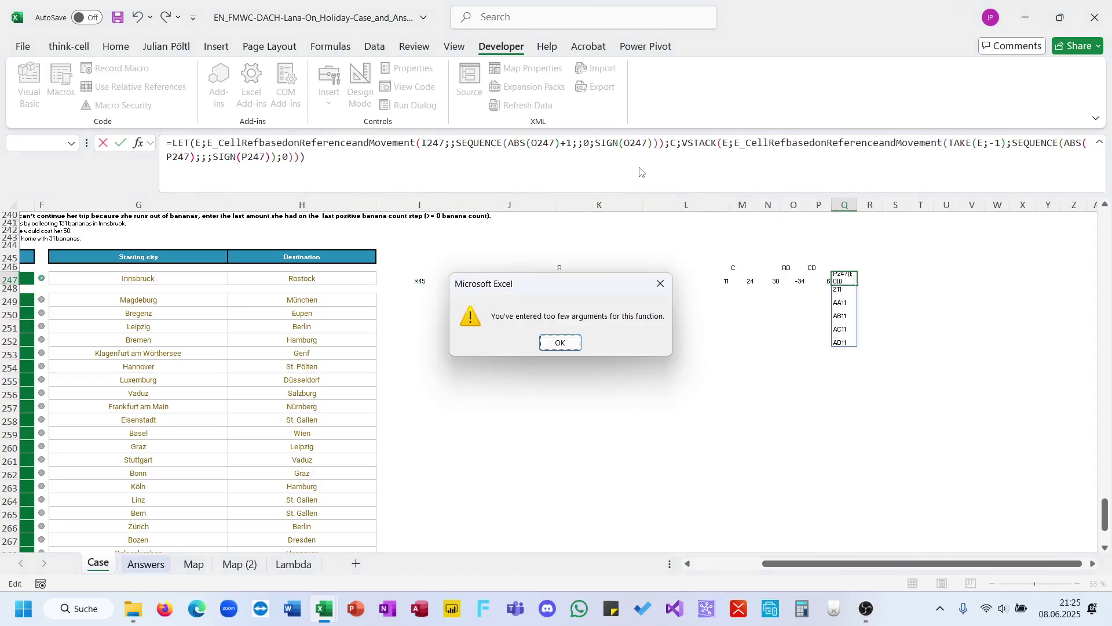
Return C from the LET, enter the formula in Q247, and check the end of the address list in column Q
key(Return)
text())
key(BackSpace)
text(;C)
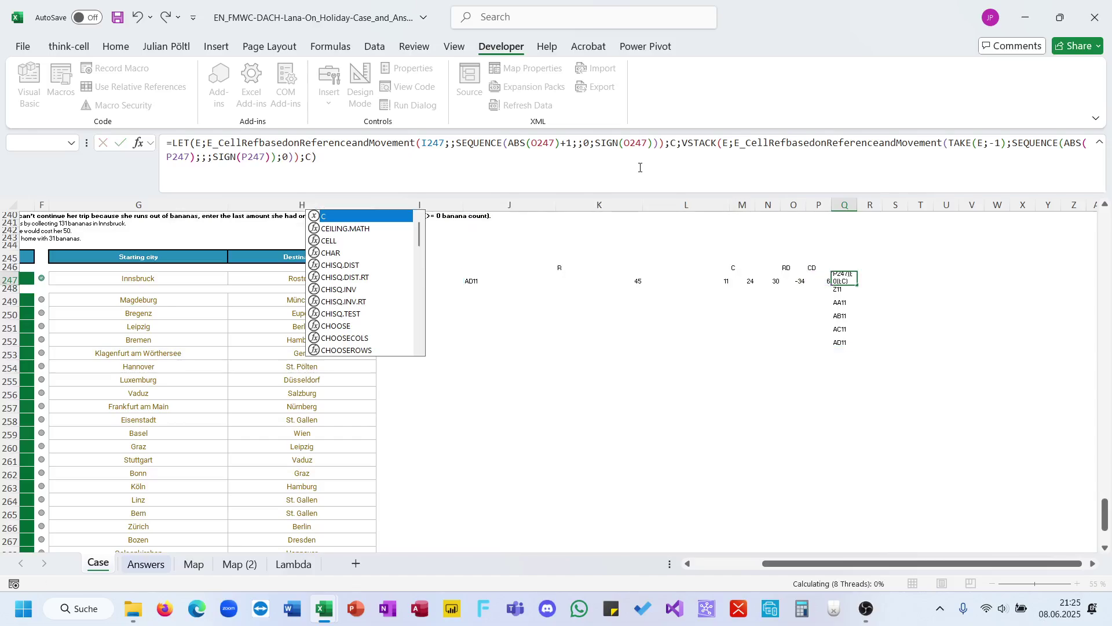
key(Return)
scroll(944, 413, down, 9)
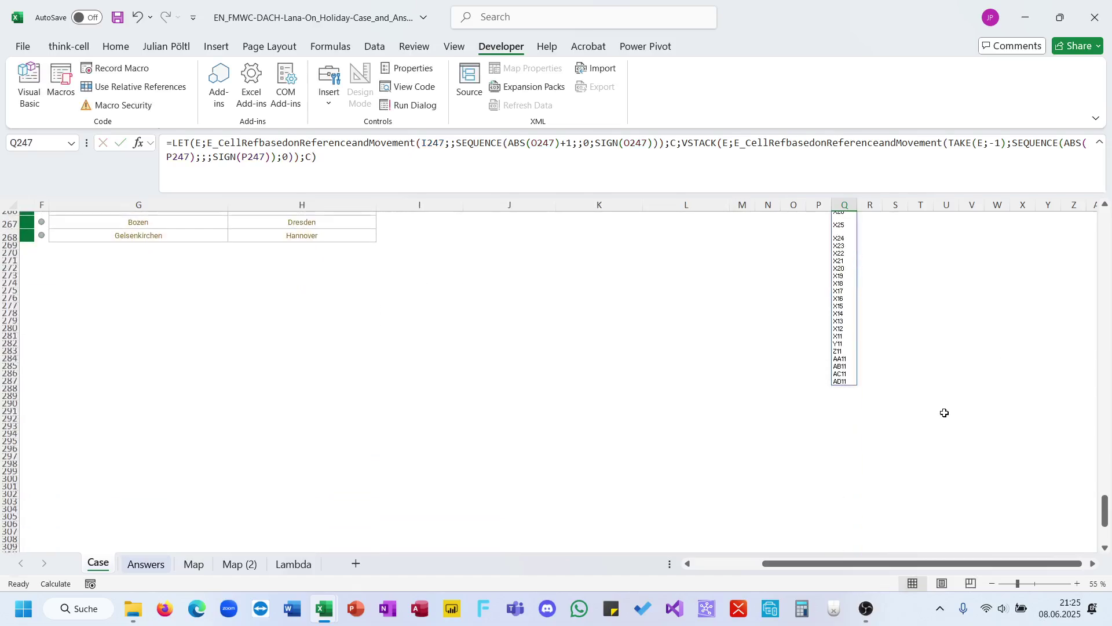
click(847, 338)
drag(847, 338, 843, 371)
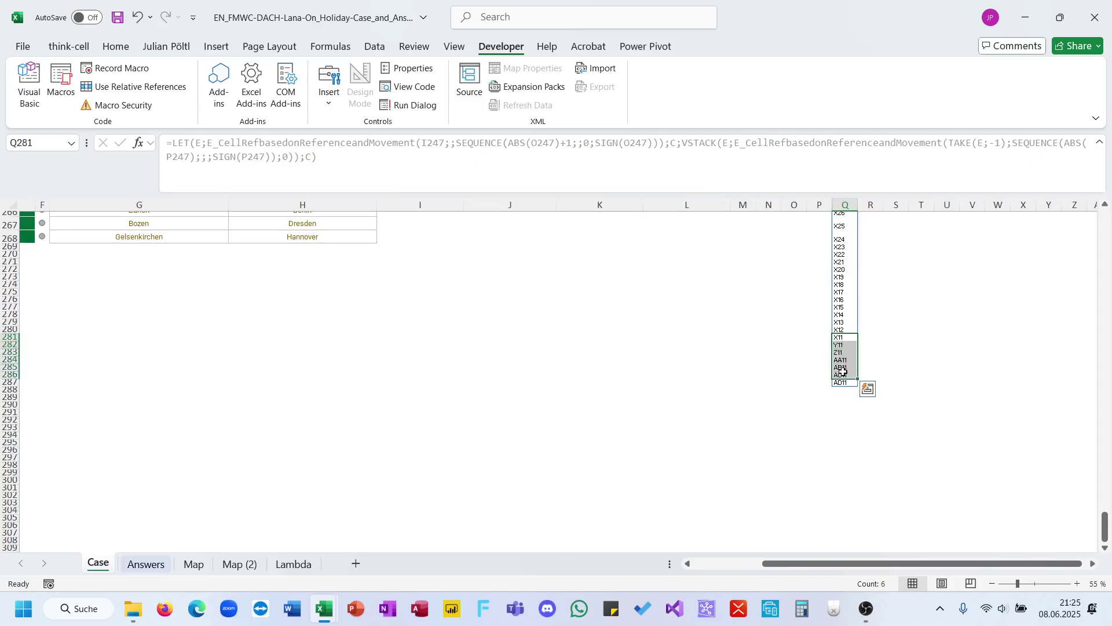
scroll(842, 371, up, 12)
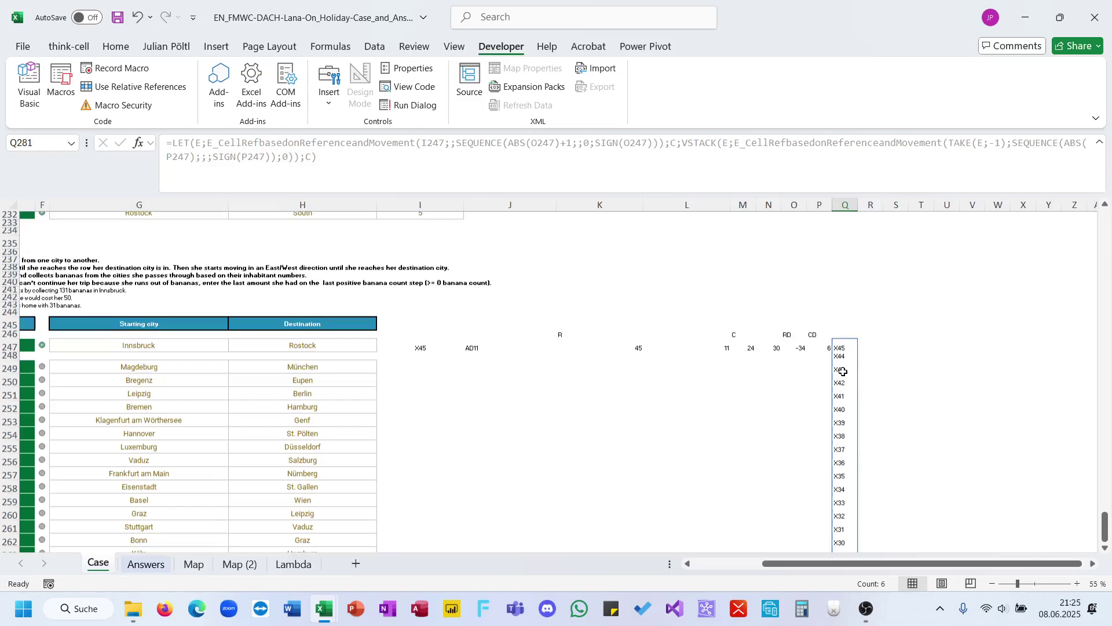
Replace the returned C at the end of the Q247 formula with a new LET variable named I
click(842, 372)
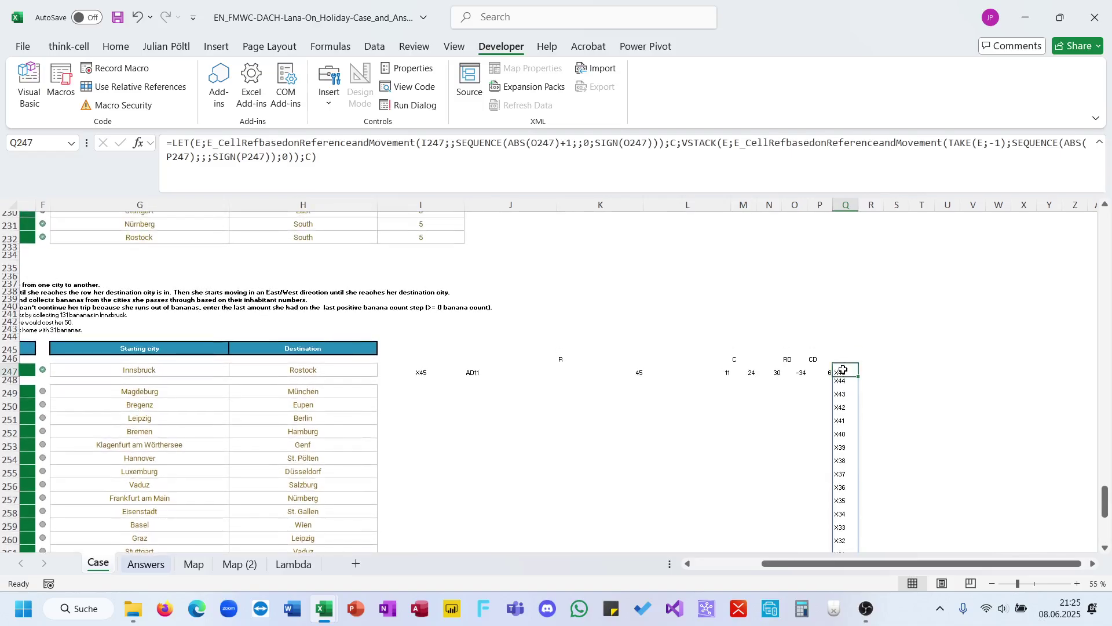
click(658, 168)
key(BackSpace)
key(Left)
text(I;i)
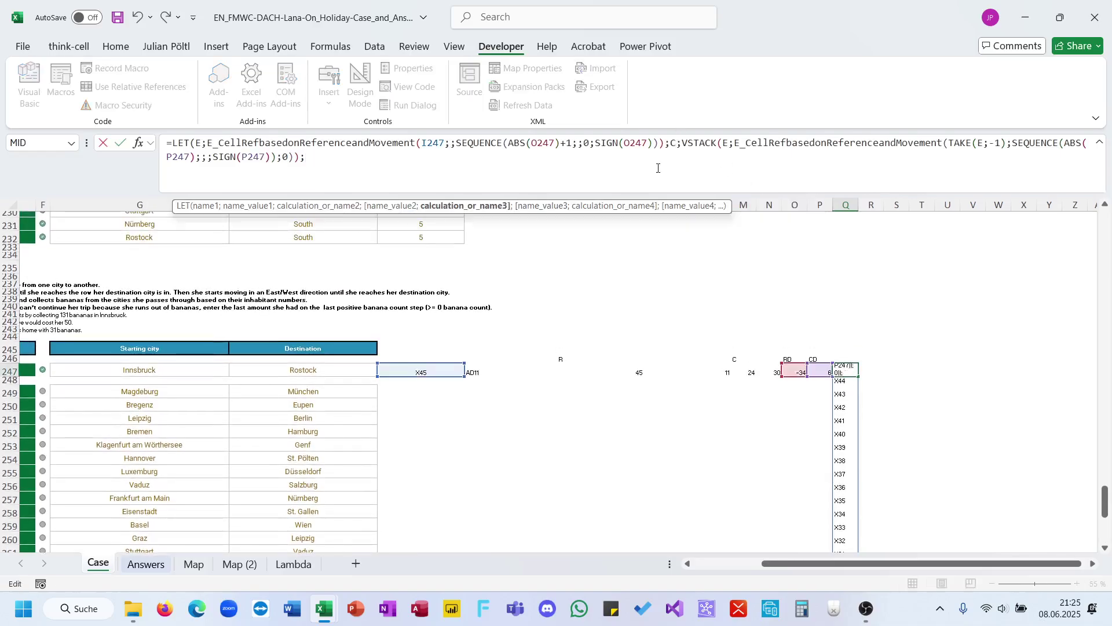
text(n)
key(Down)
key(Down)
key(Down)
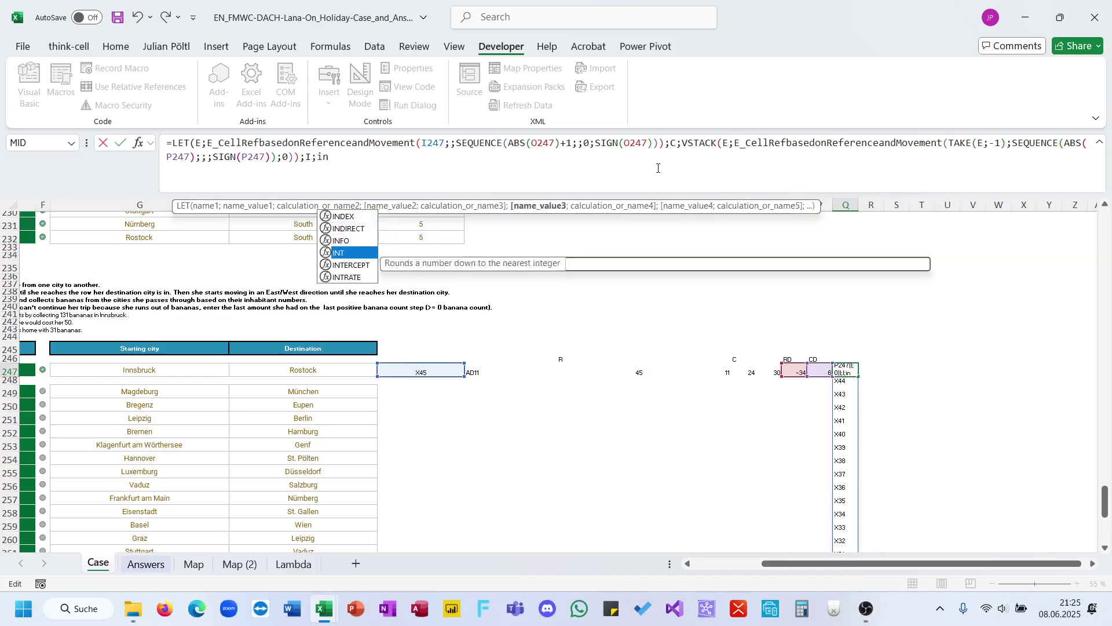
key(Up)
key(Up)
key(Tab)
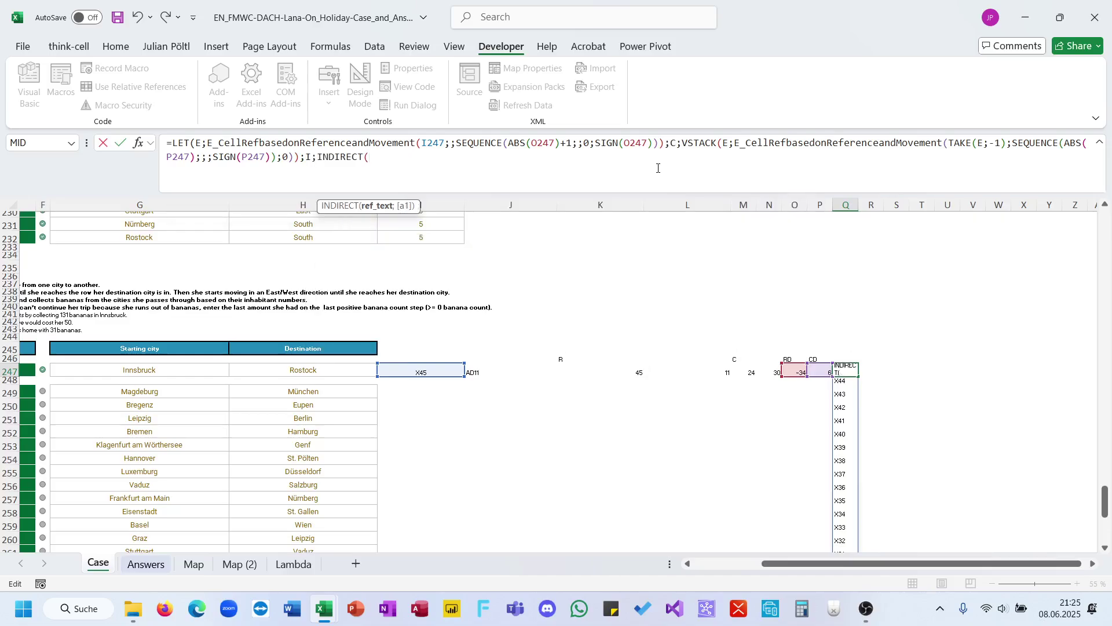
key(BackSpace)
key(BackSpace)
key(BackSpace)
key(BackSpace)
key(BackSpace)
key(BackSpace)
key(BackSpace)
key(BackSpace)
key(BackSpace)
Define I in the Q247 formula as a MAP over C with a LAMBDA of parameter A that calls INDIRECT
text(Ma)
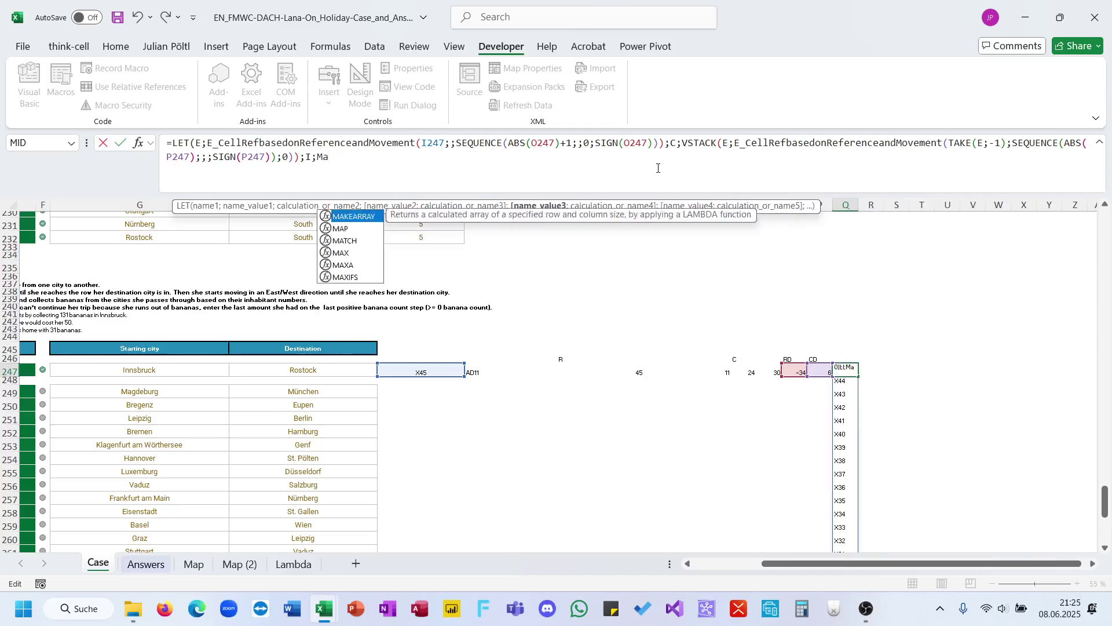
text(p()
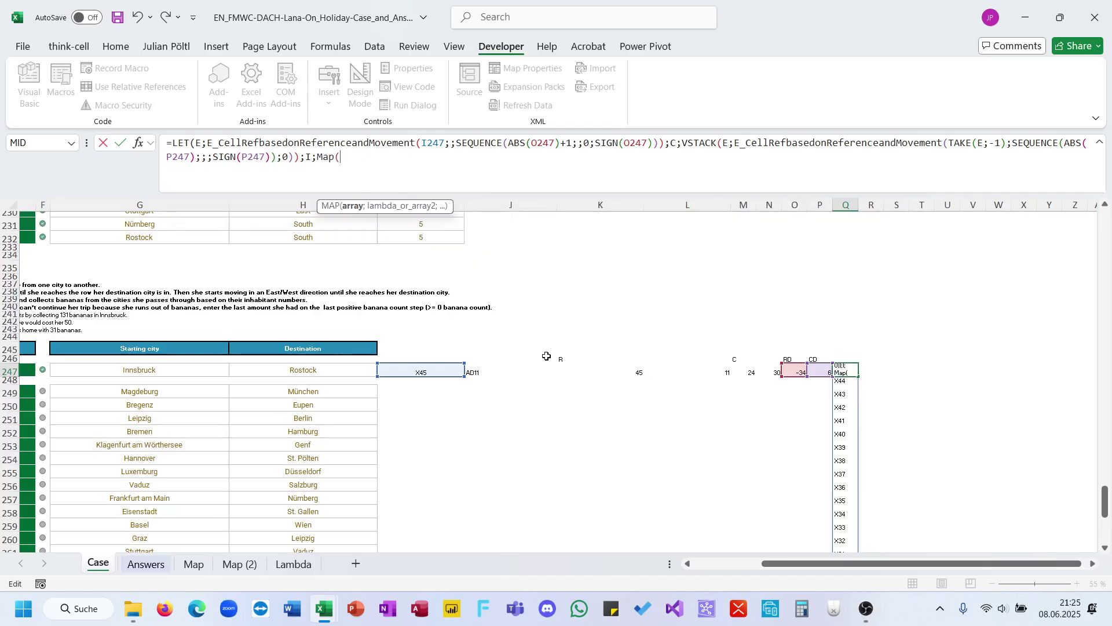
text(C;LAMBDA(A)
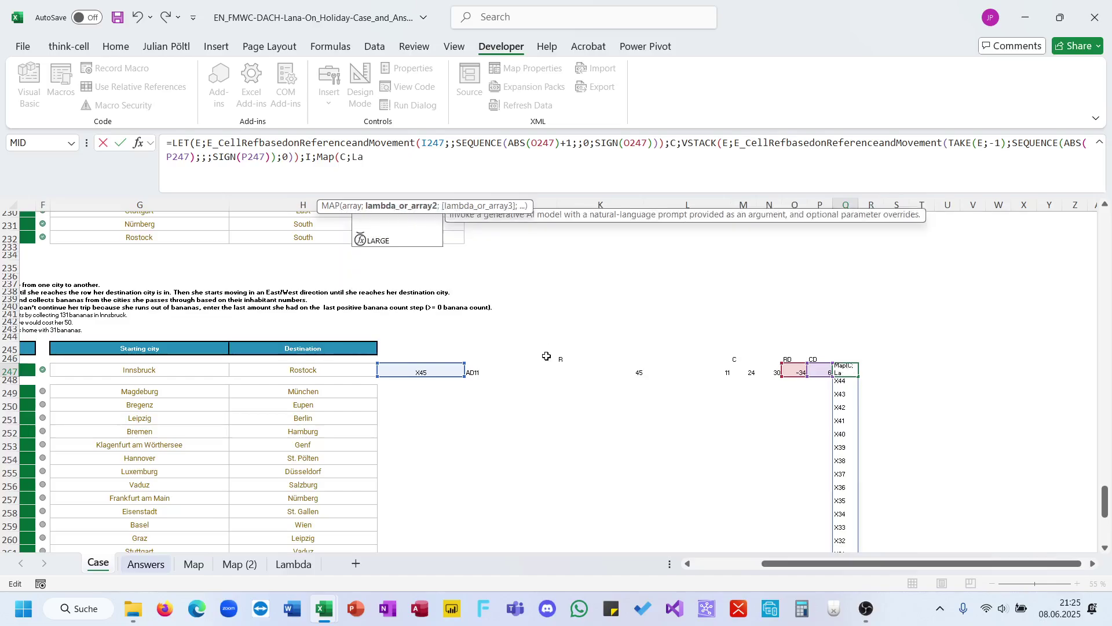
text(;in)
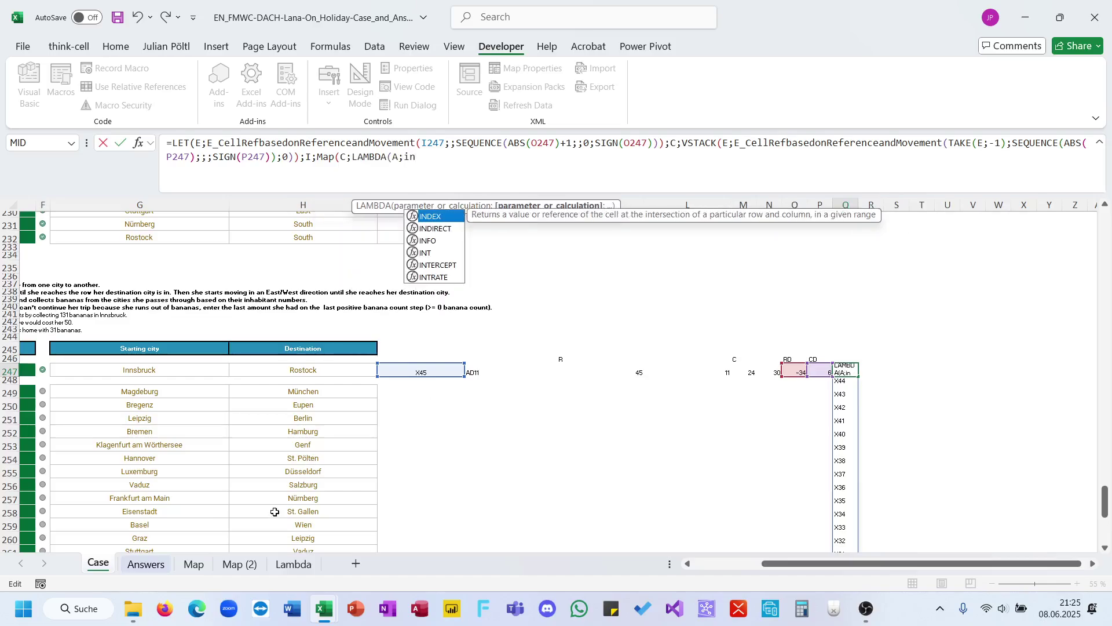
key(Down)
key(Tab)
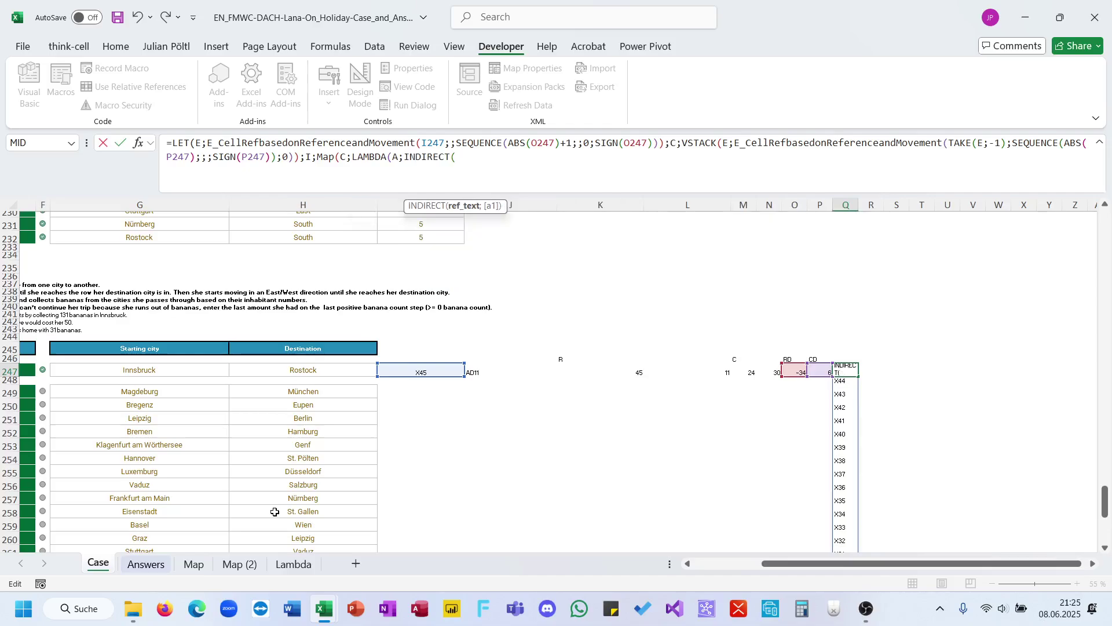
Point INDIRECT to the Map (2) sheet with "'Map (2)'!"&A, return I from the LET, and enter the Q247 formula
click(239, 564)
click(456, 165)
text("'Map (2)'!)
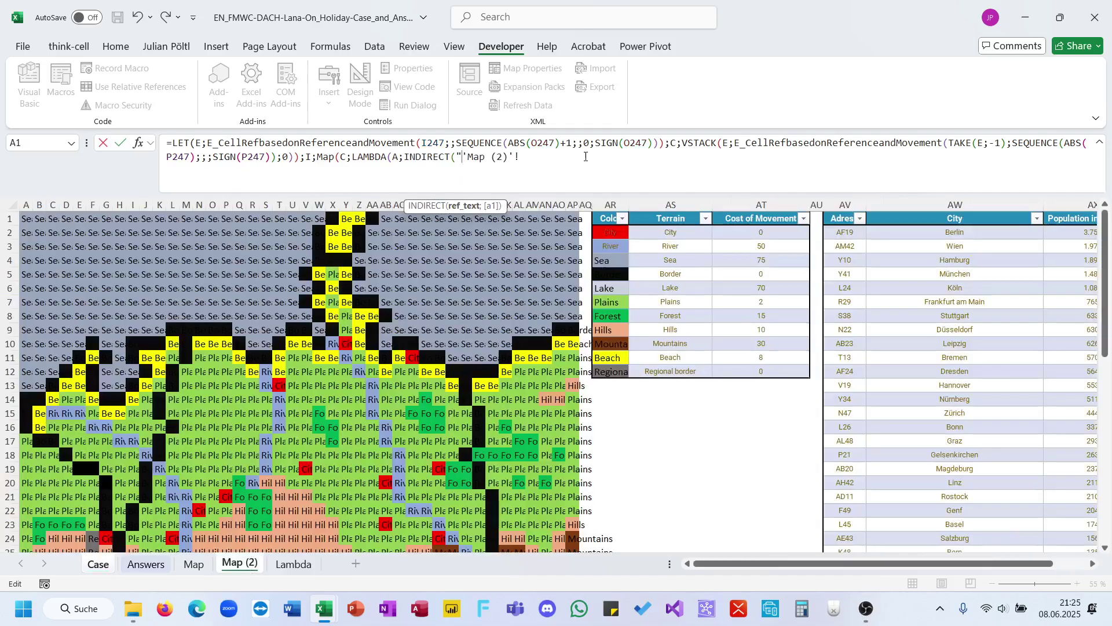
text("&A))))
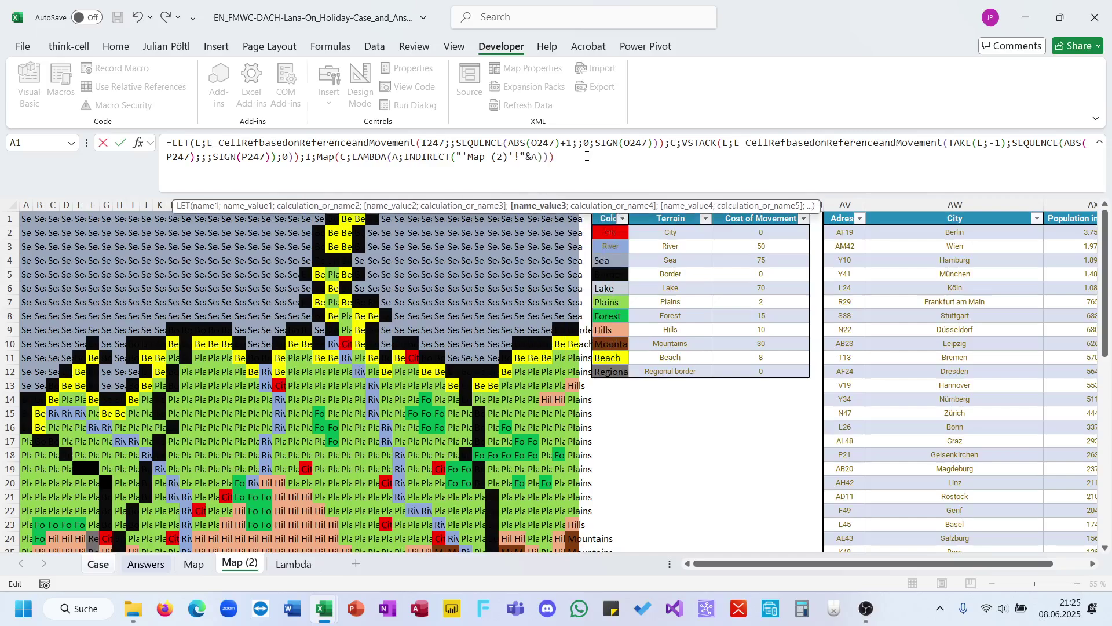
text(;I))
key(Return)
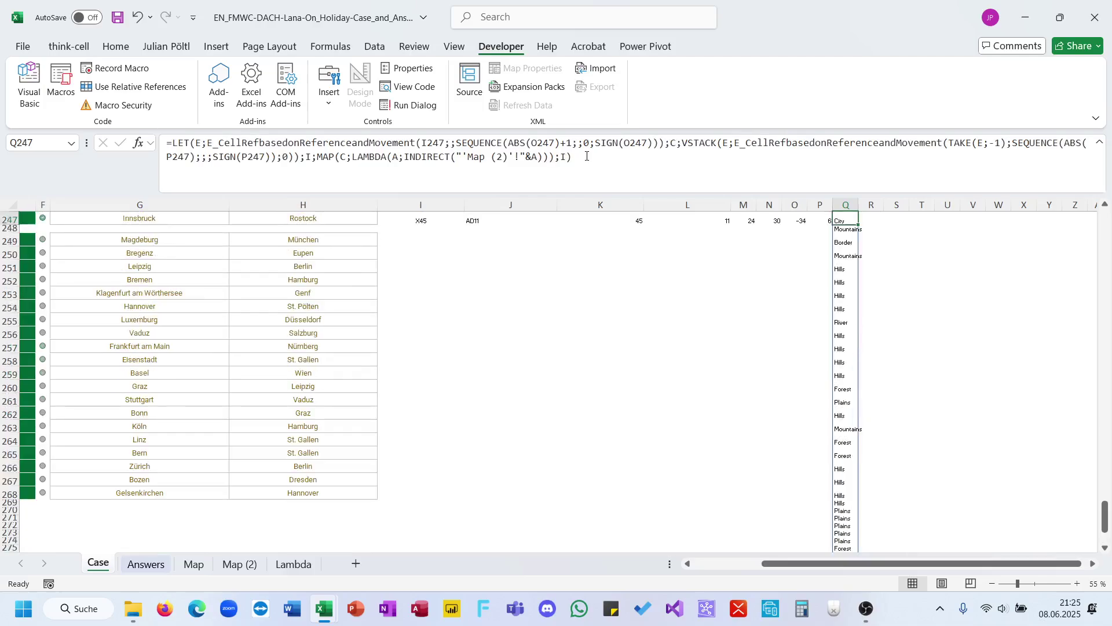
Copy the IF(I="City";…) expression for collected and consumed bananas from the formula in E232 of the Case sheet, without its SUM wrapper
scroll(409, 414, up, 2)
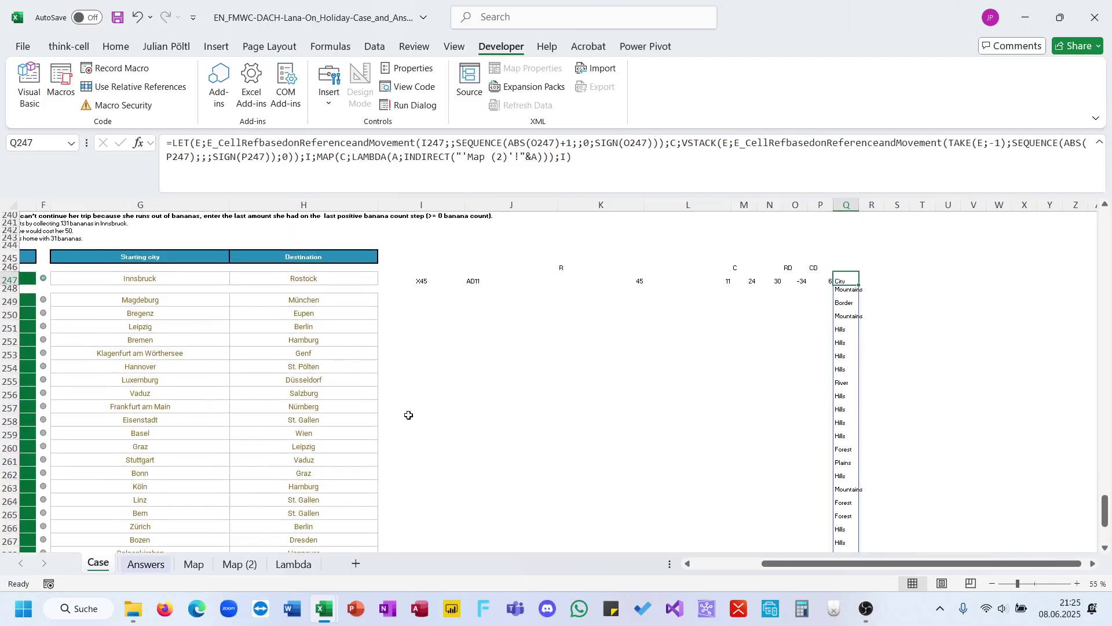
scroll(409, 415, left, 5)
scroll(409, 414, up, 7)
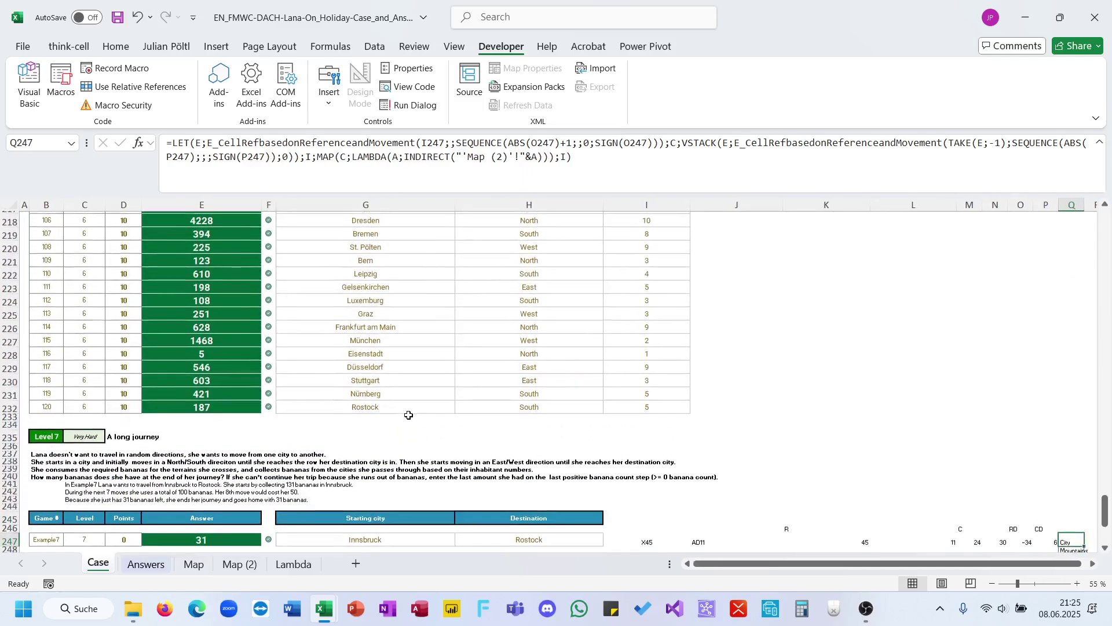
click(235, 405)
click(551, 170)
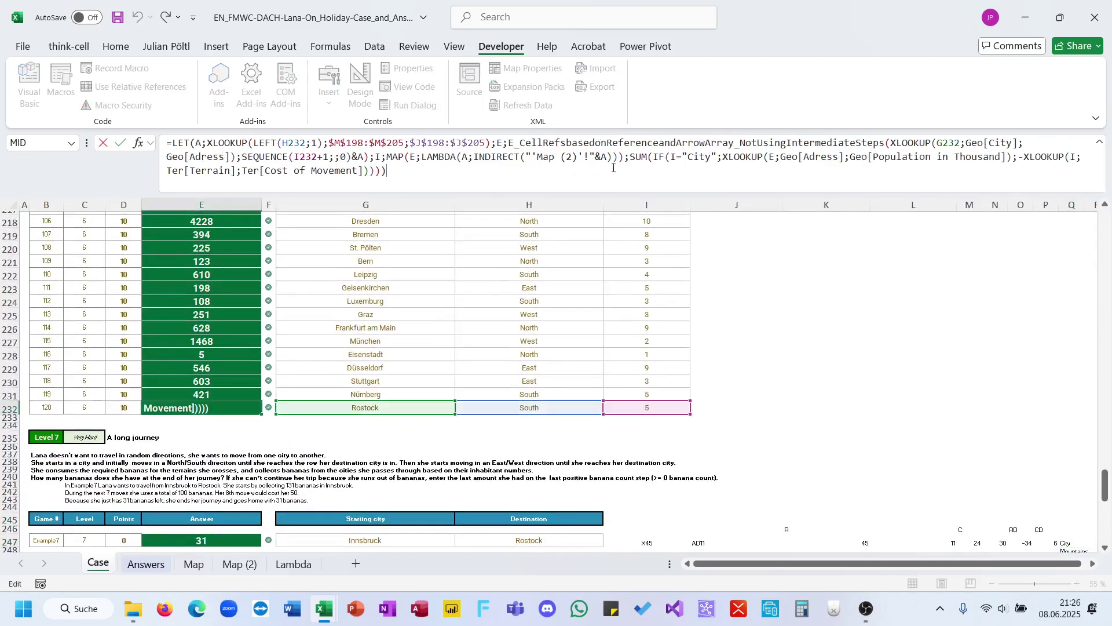
drag(632, 161, 617, 192)
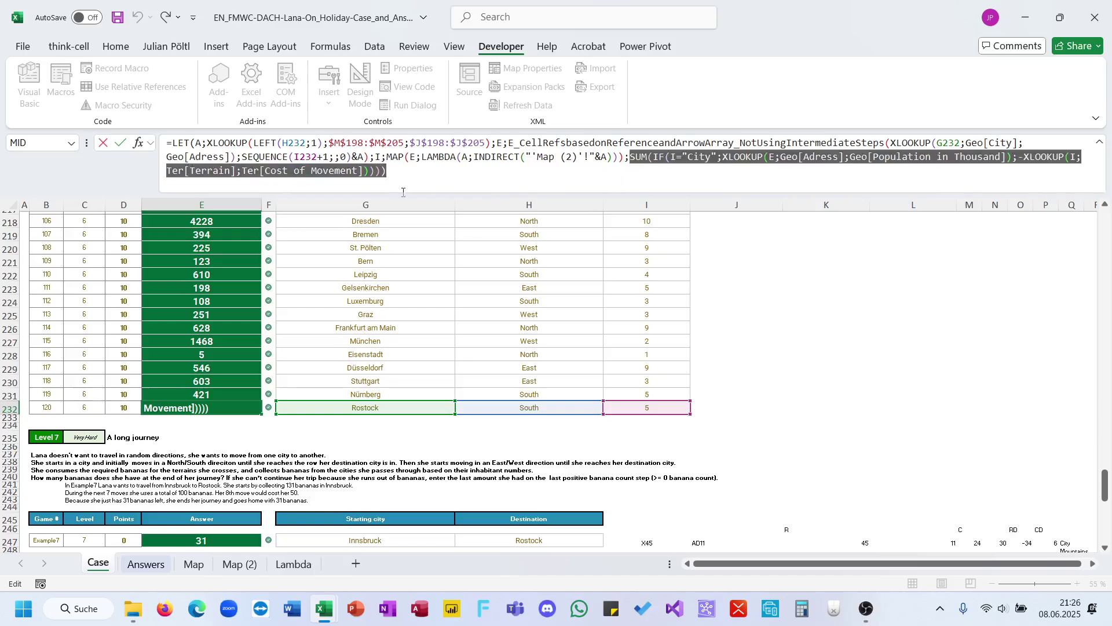
drag(403, 192, 377, 180)
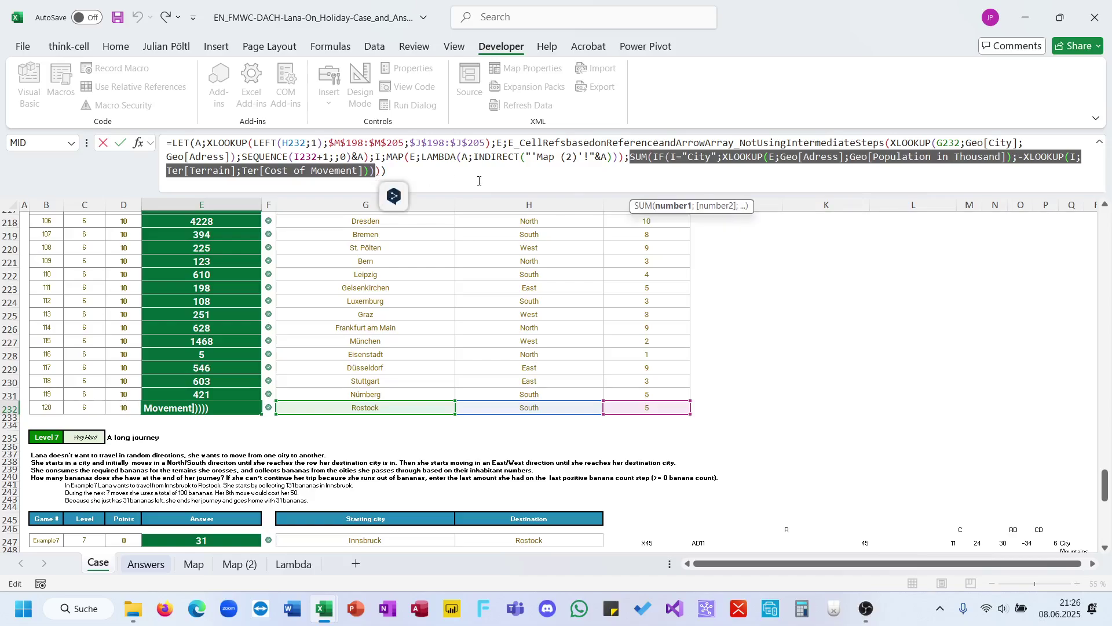
key(Return)
drag(652, 157, 374, 180)
key(ctrl+c)
key(Escape)
Replace the final I in Q247's LET formula with the copied IF(I="City";…) expression
scroll(788, 293, down, 7)
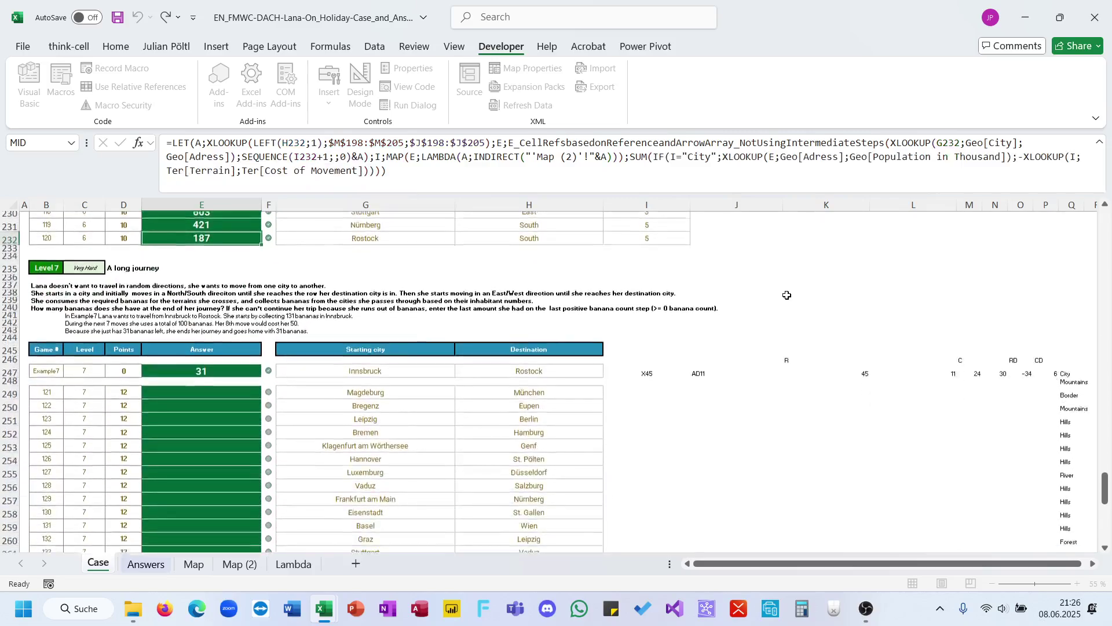
scroll(786, 295, right, 3)
scroll(786, 295, right, 1)
click(724, 291)
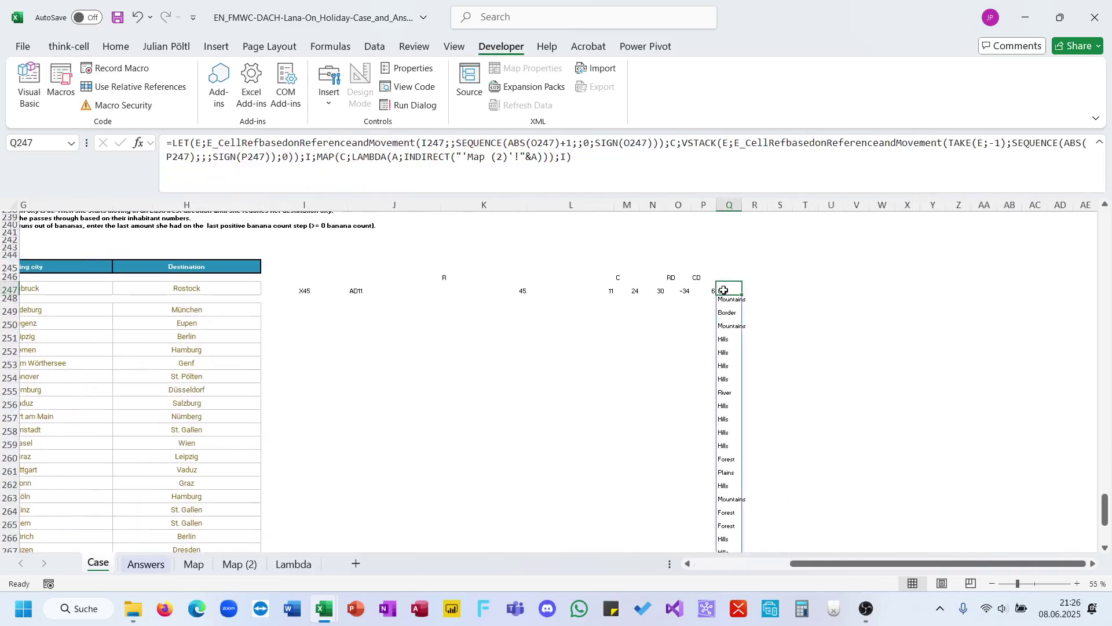
click(619, 179)
key(ctrl+v)
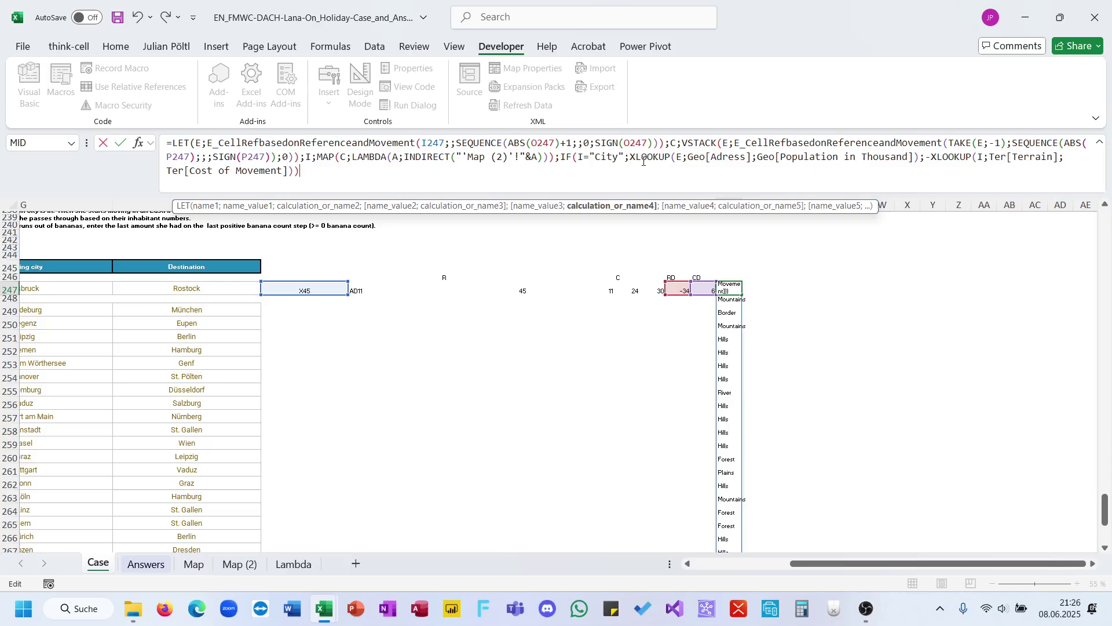
Change the city XLOOKUP's lookup value to C, add the missing closing parenthesis, enter Q247's formula and check its spilled values
double_click(678, 157)
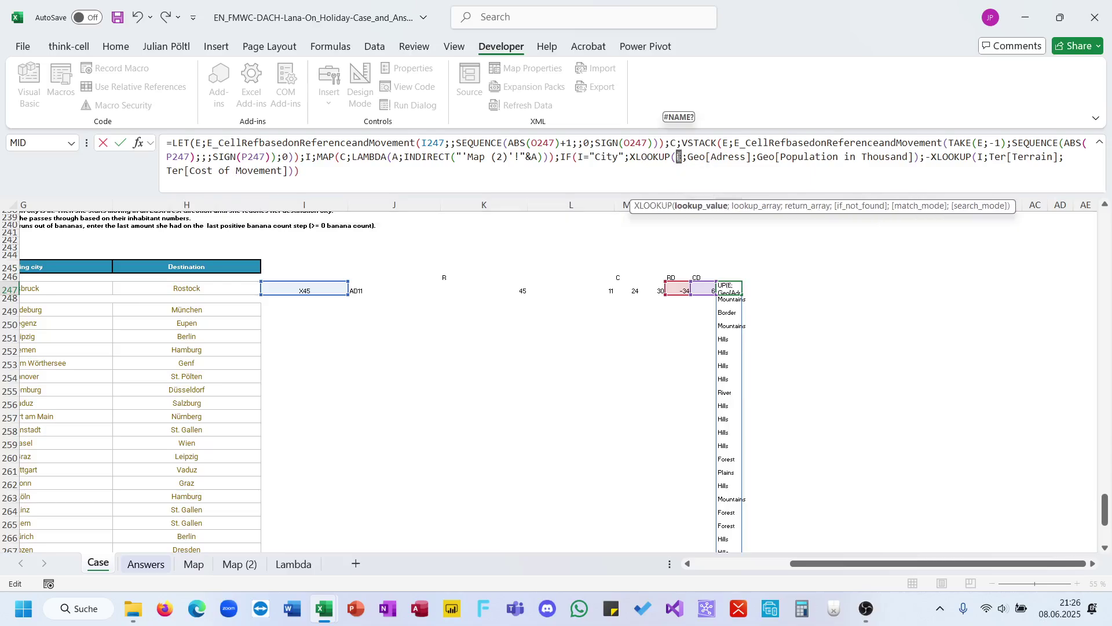
text(C)
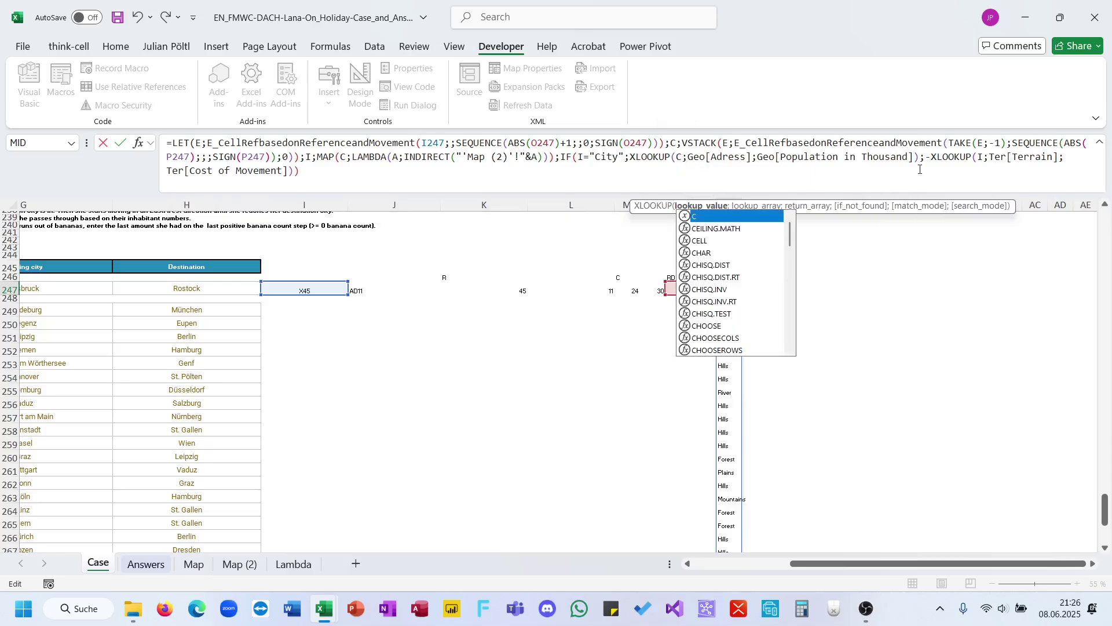
click(504, 176)
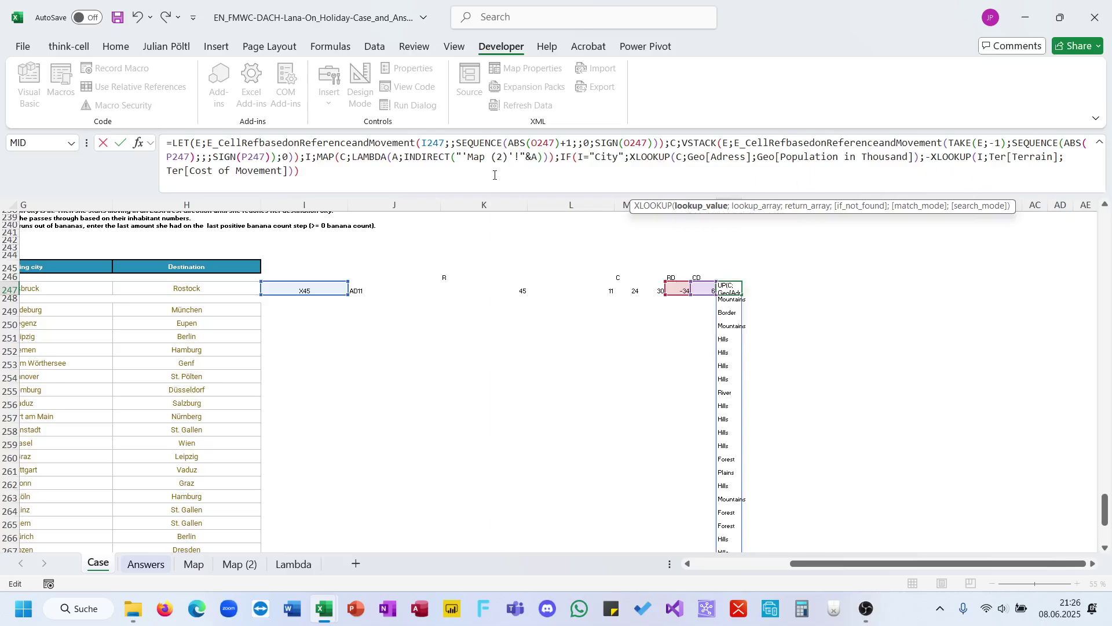
text())
key(Return)
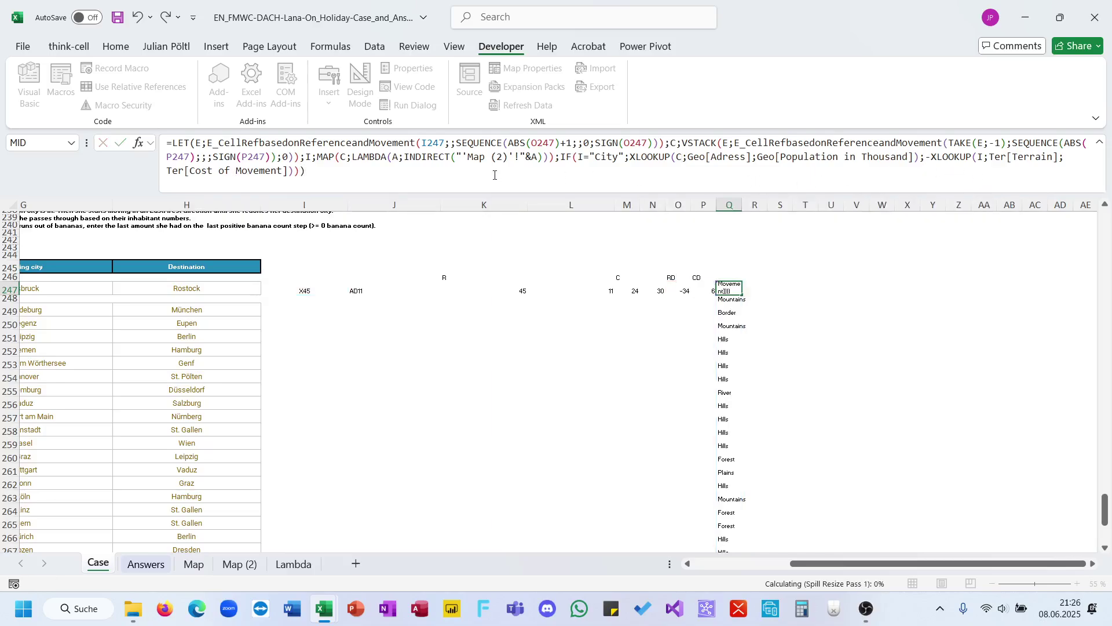
key(ctrl+Down)
key(ctrl+Up)
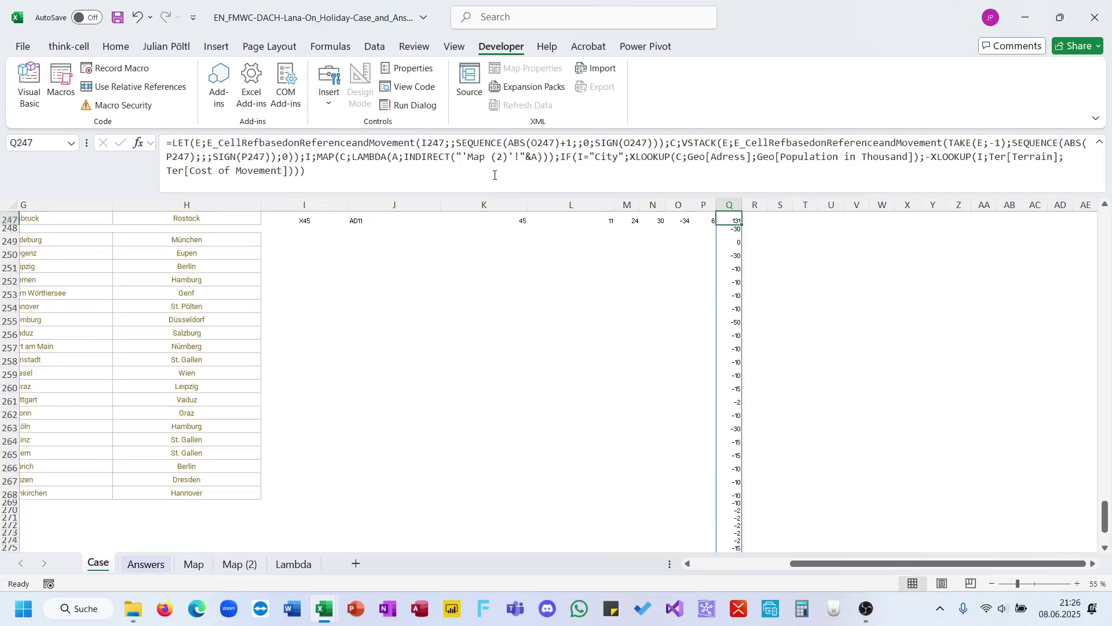
key(Up)
key(Down)
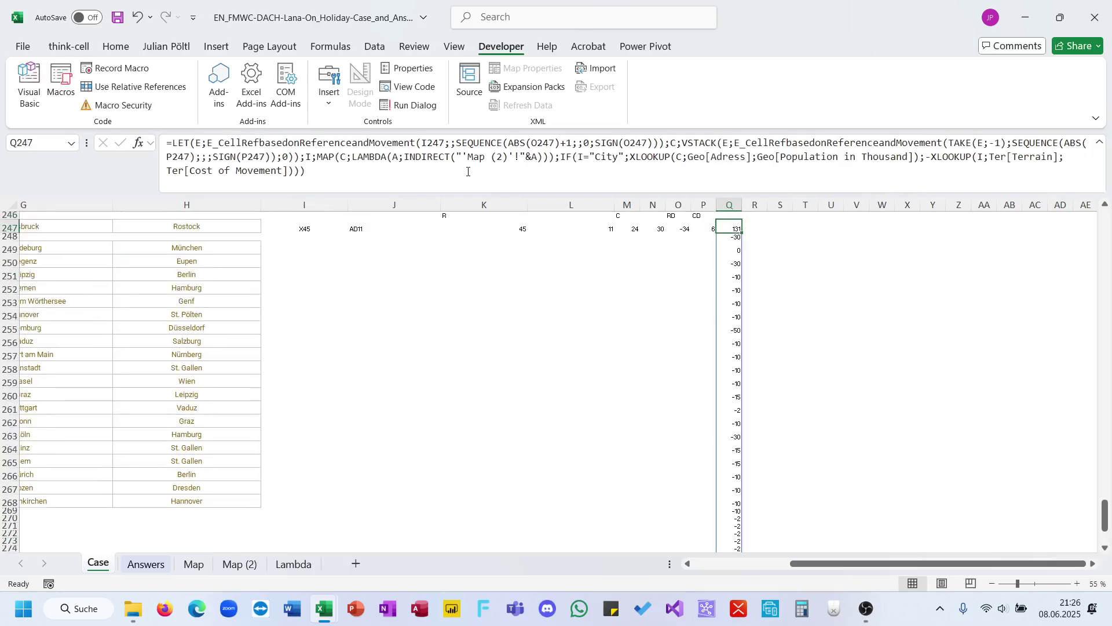
Name the IF expression Ban as a variable in Q247's LET formula
click(468, 174)
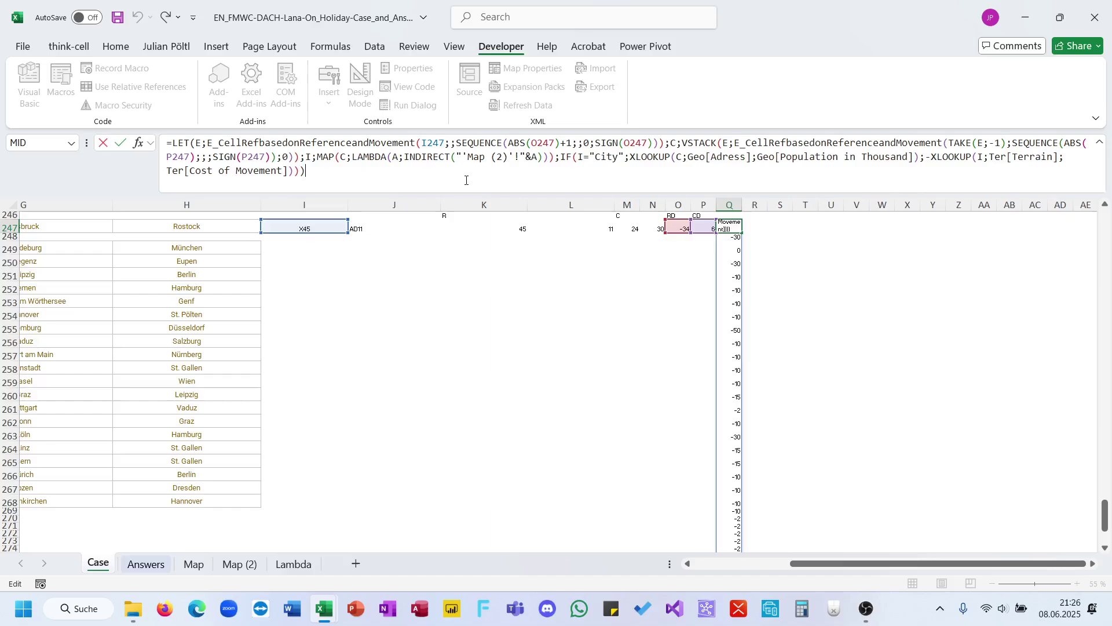
click(562, 161)
text(Ban)
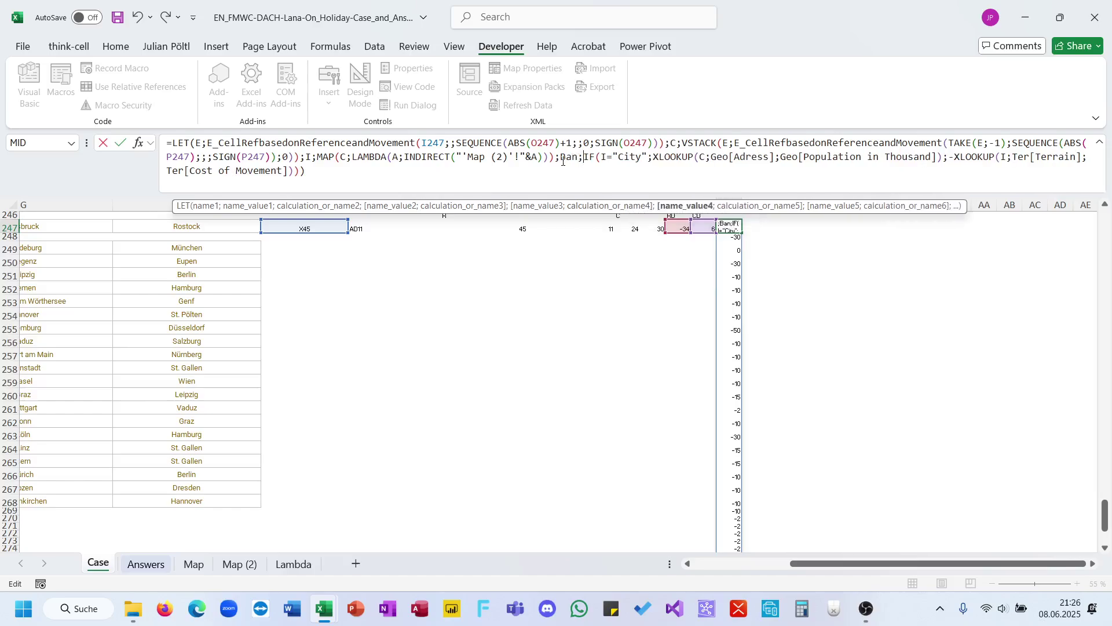
text(;)
Return the running banana balance from Q247's LET formula with SCAN(0;Ban;SUM)
text(;sc)
key(Tab)
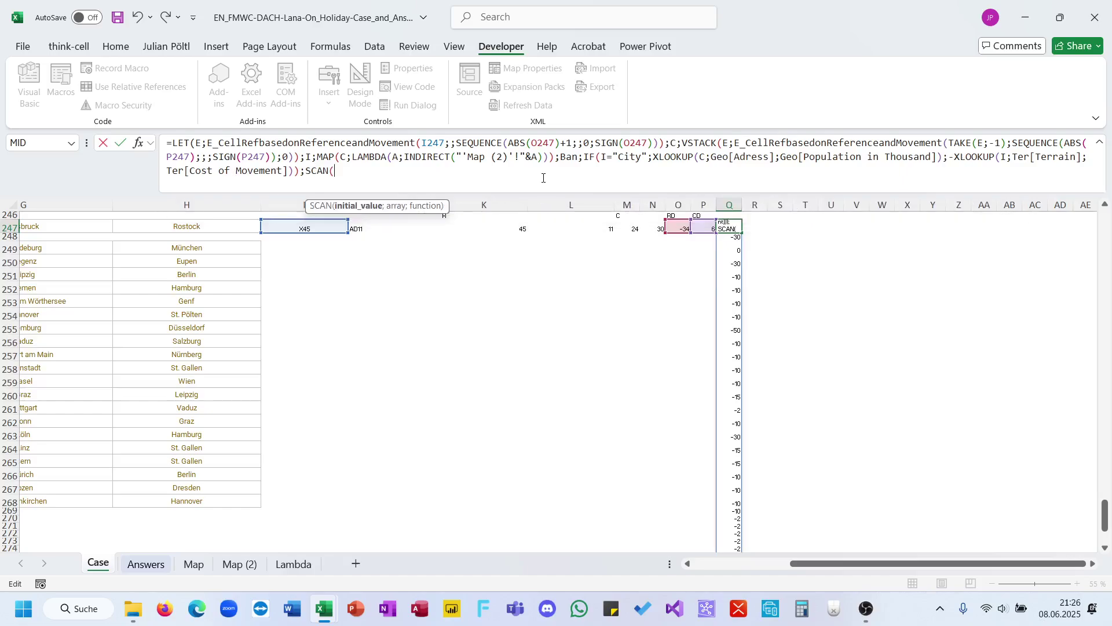
text(=,)
key(BackSpace)
text(0;Ban)
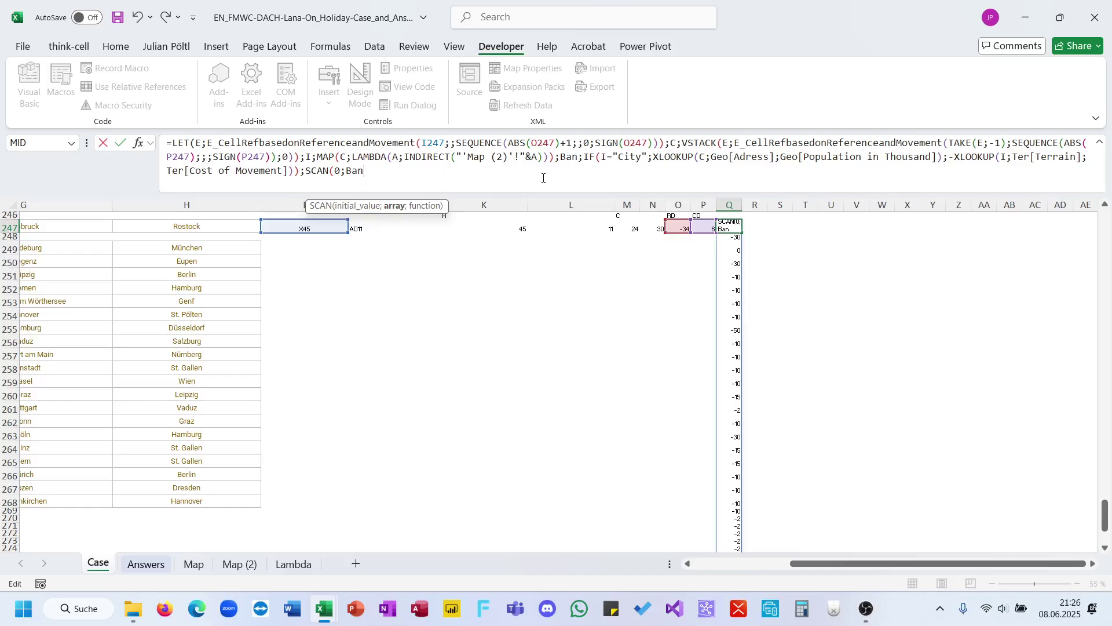
text(;SUM))
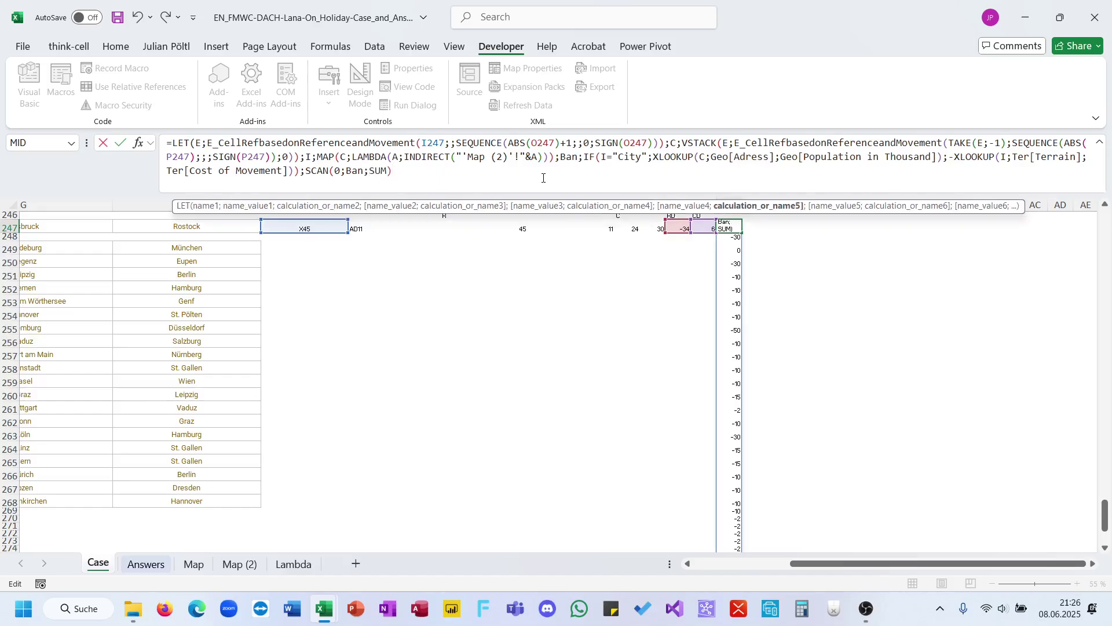
text())
key(Return)
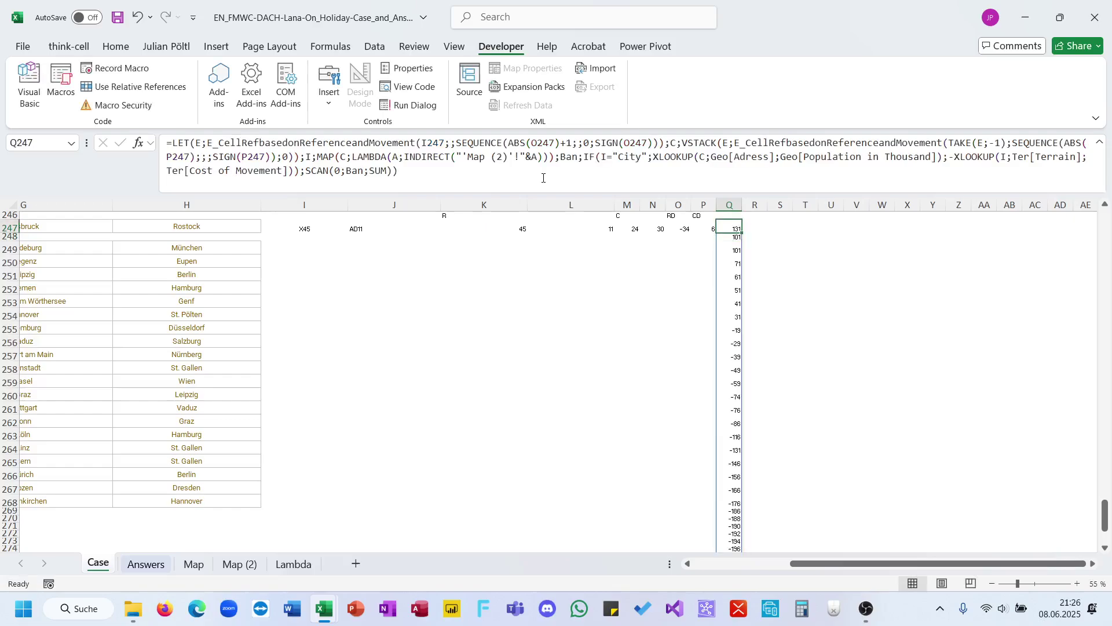
Name the SCAN(0;Ban;SUM) result Sc and reopen the end of Q247's LET formula for another argument
scroll(588, 342, up, 3)
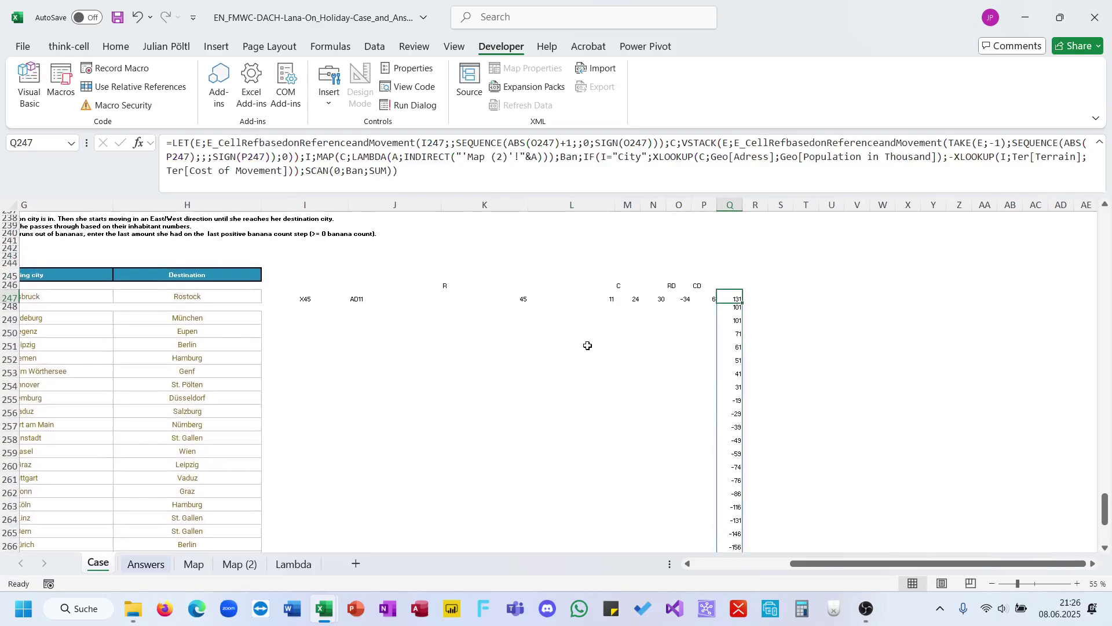
scroll(588, 345, left, 2)
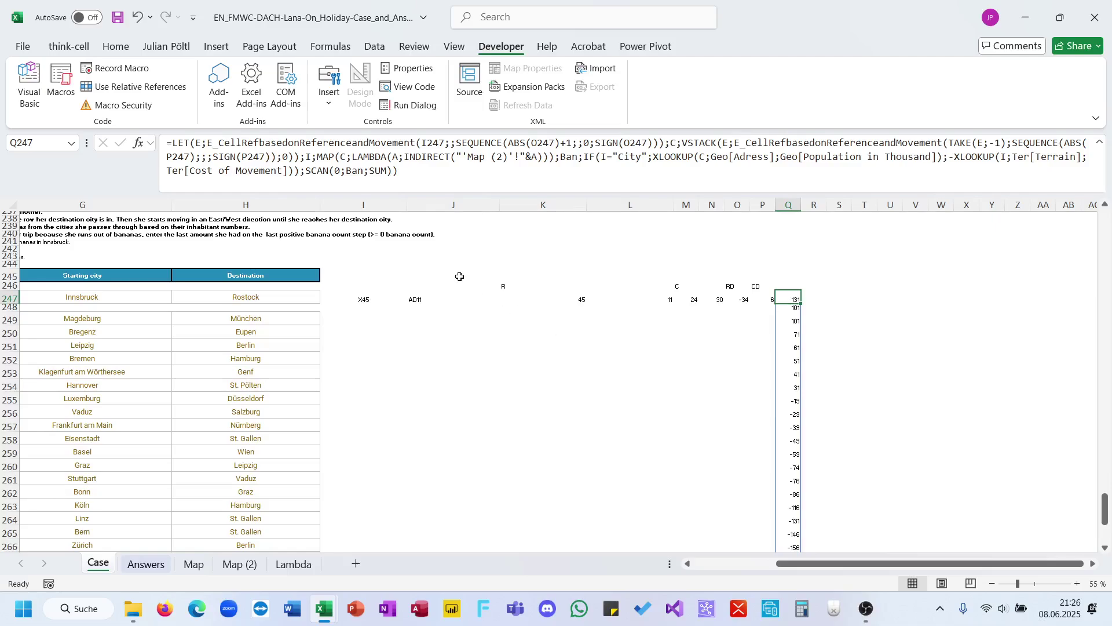
click(307, 172)
text(Sc;)
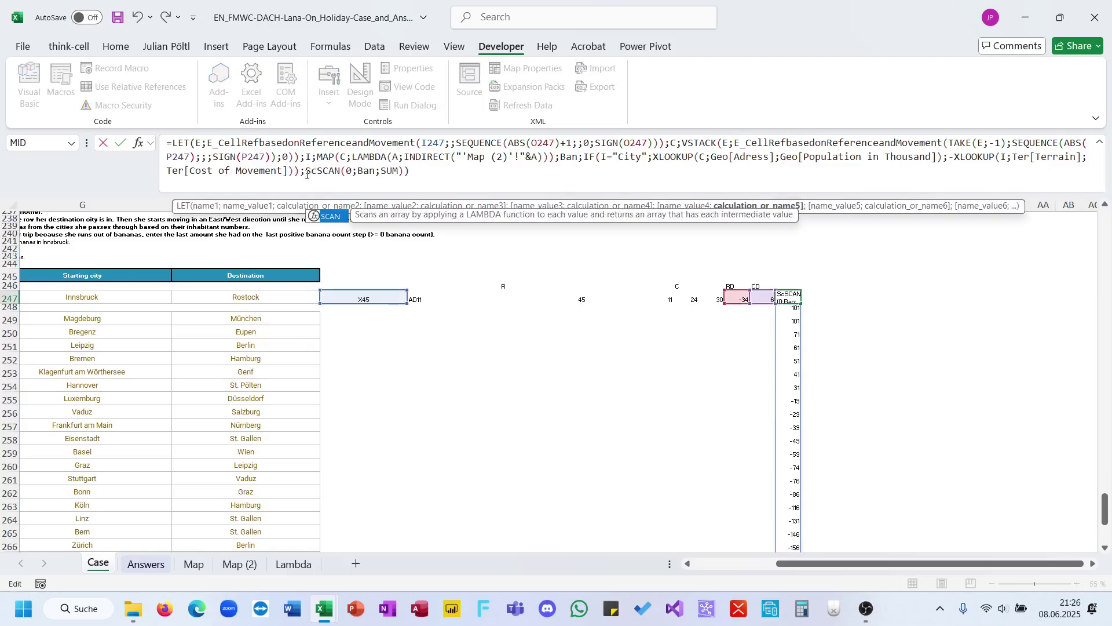
click(476, 190)
text(;)
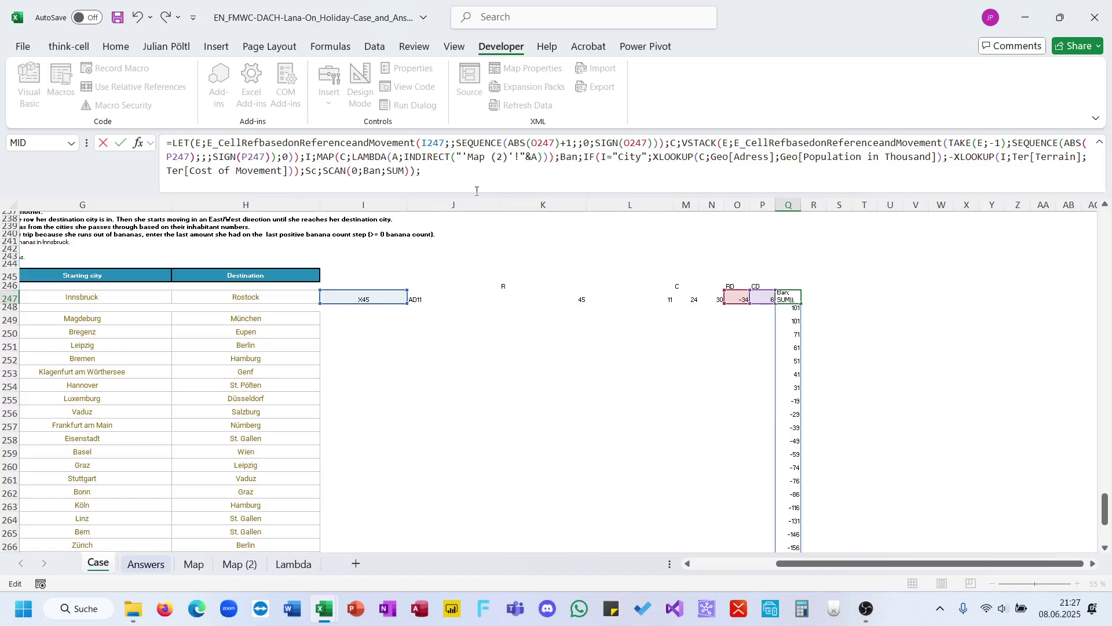
key(BackSpace)
key(BackSpace)
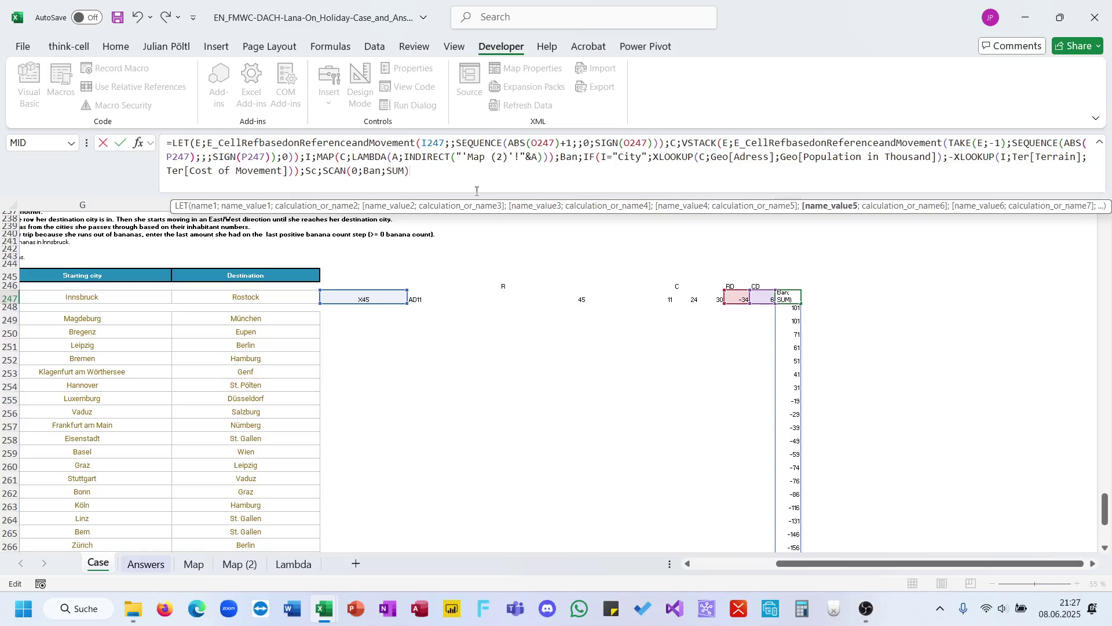
Add a variable N to Q247's LET formula, defined as Sc<=0
text(;N)
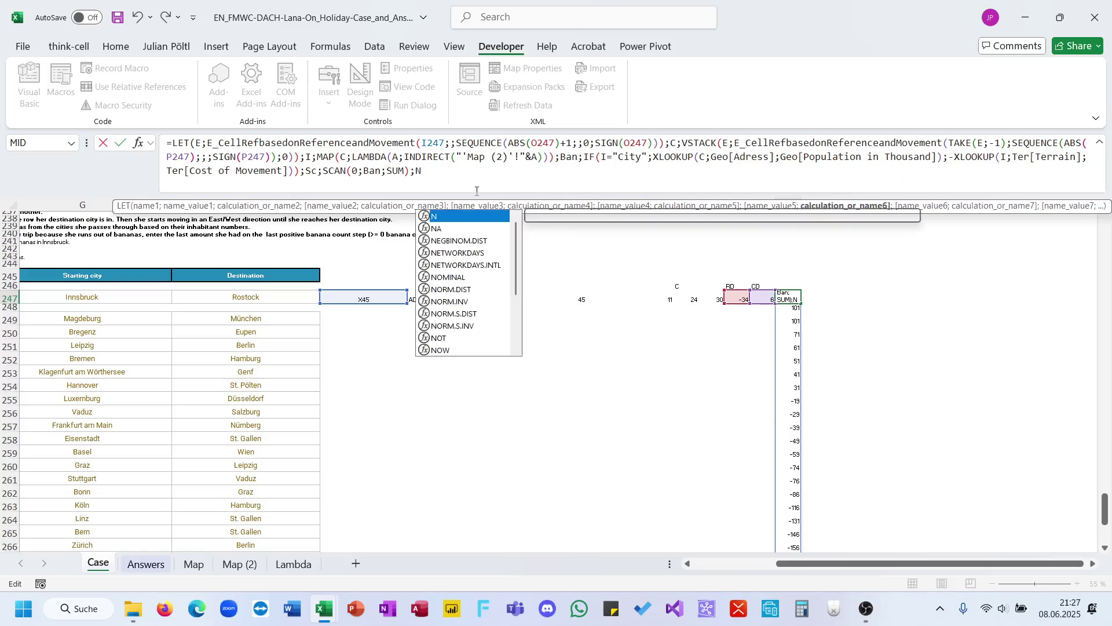
text(;SC)
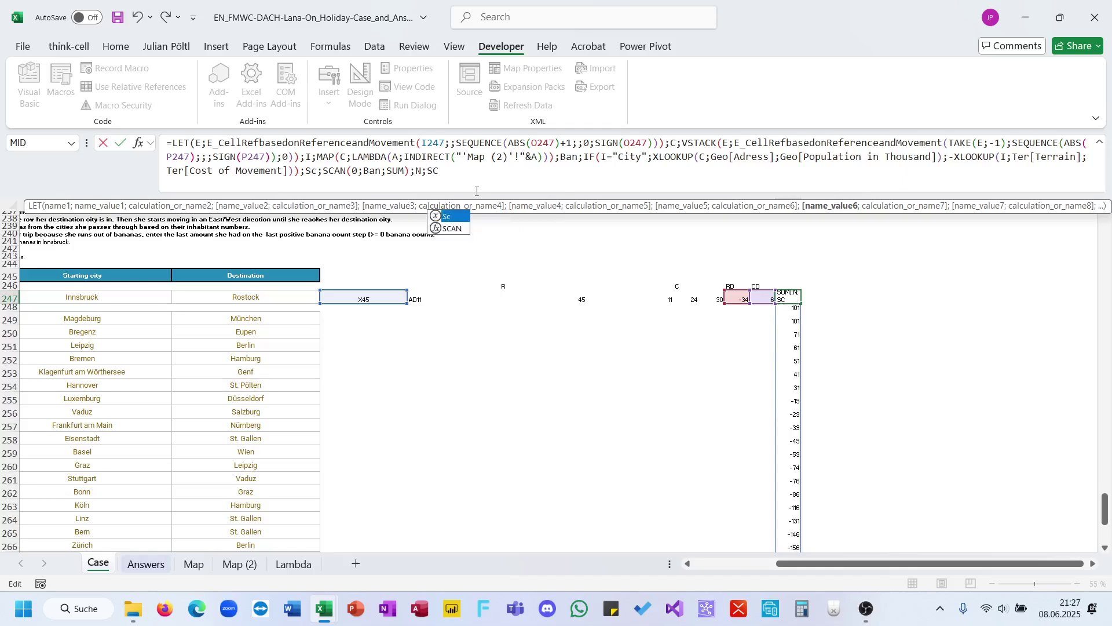
key(BackSpace)
text(c<)
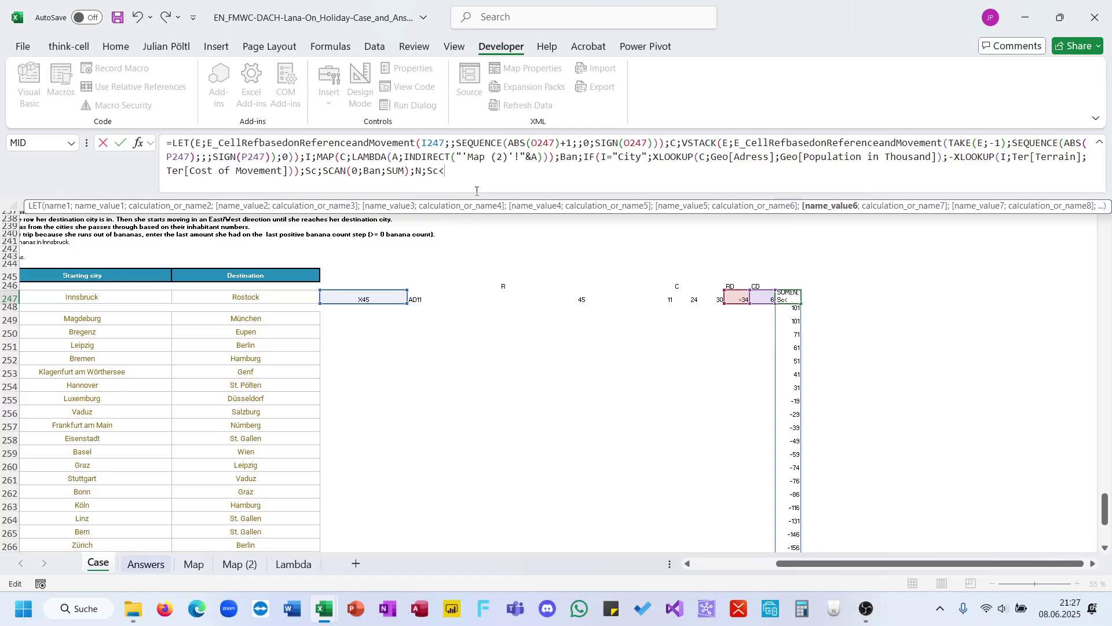
text(=0;)
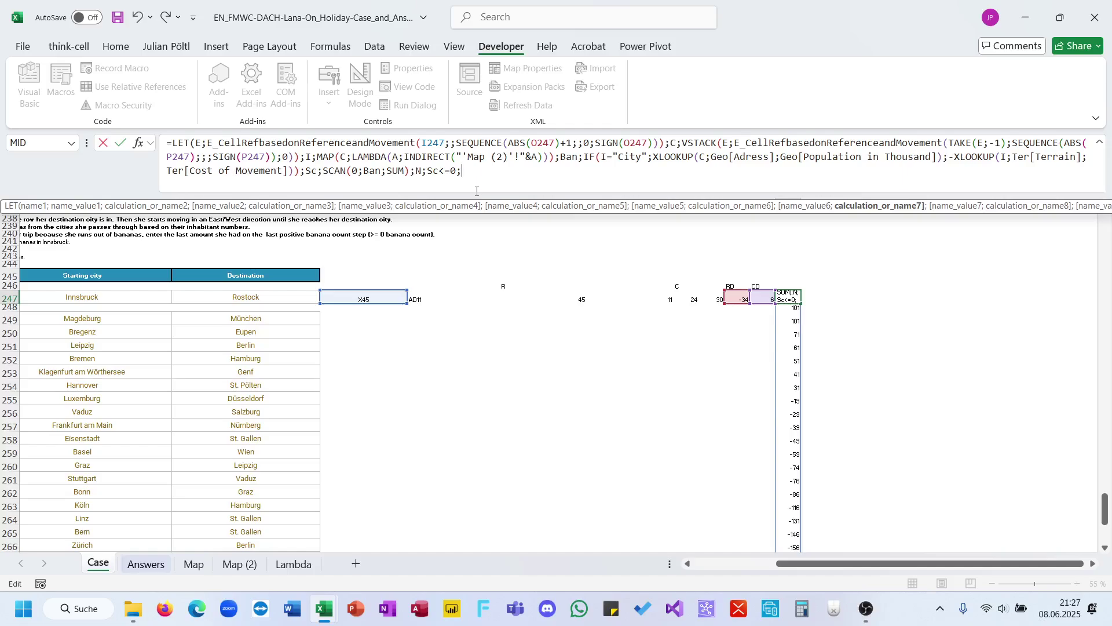
Redefine N in Q247's LET formula as --(Sc<=0) and start an XLOOKUP as the final calculation
text(Xl)
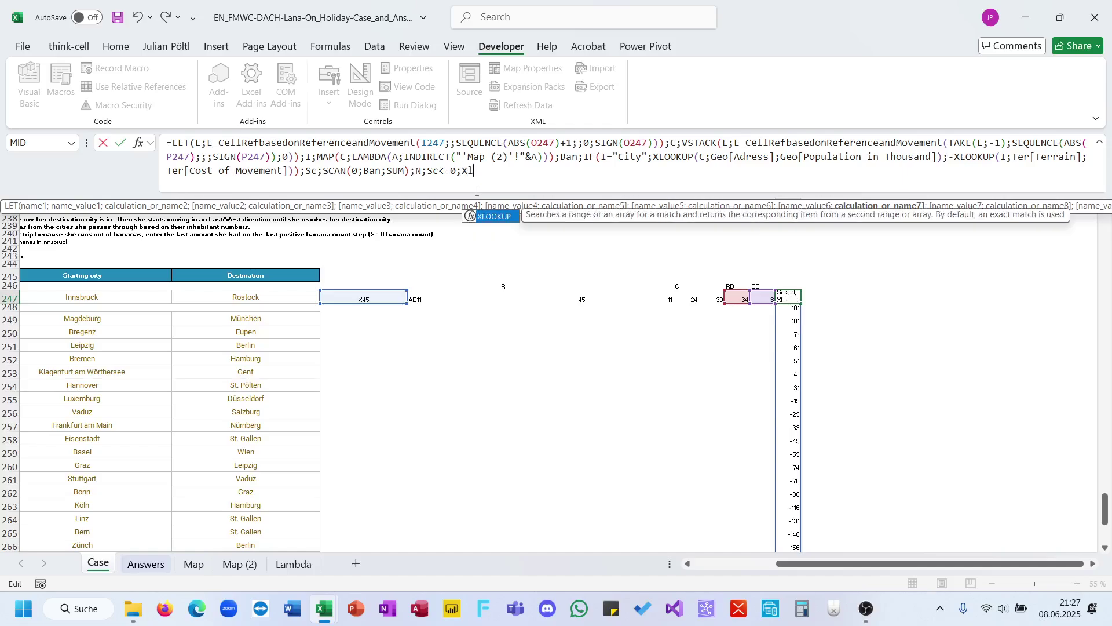
key(Tab)
click(427, 174)
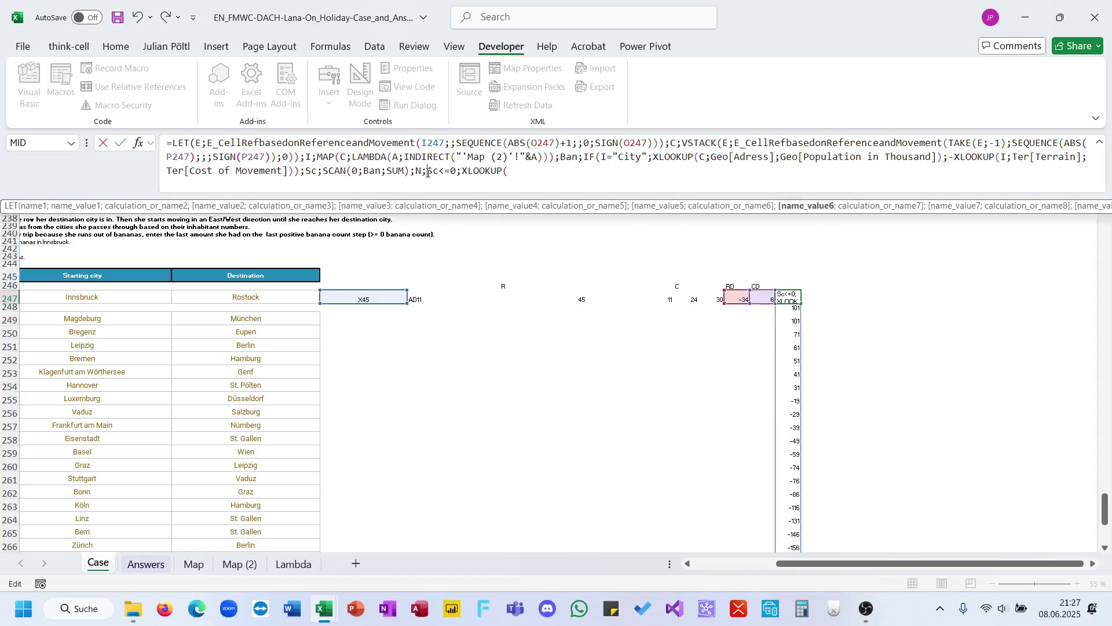
text(--()
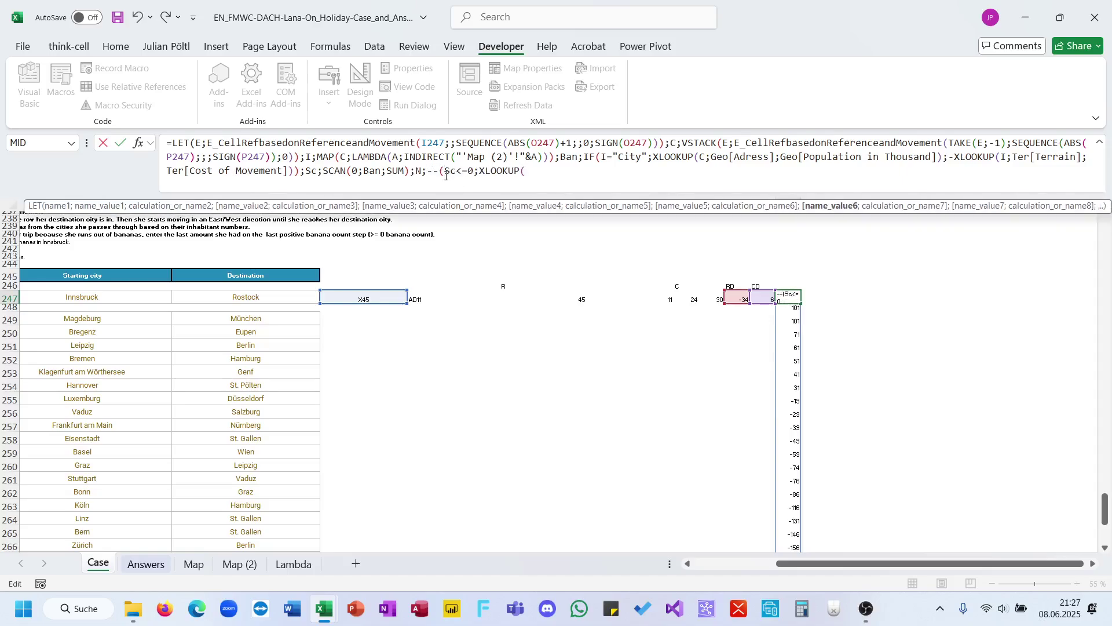
click(472, 174)
text())
Try returning XLOOKUP(1;N;Sc;TAKE(Sc;-1)) as the final result of Q247's LET formula
click(593, 175)
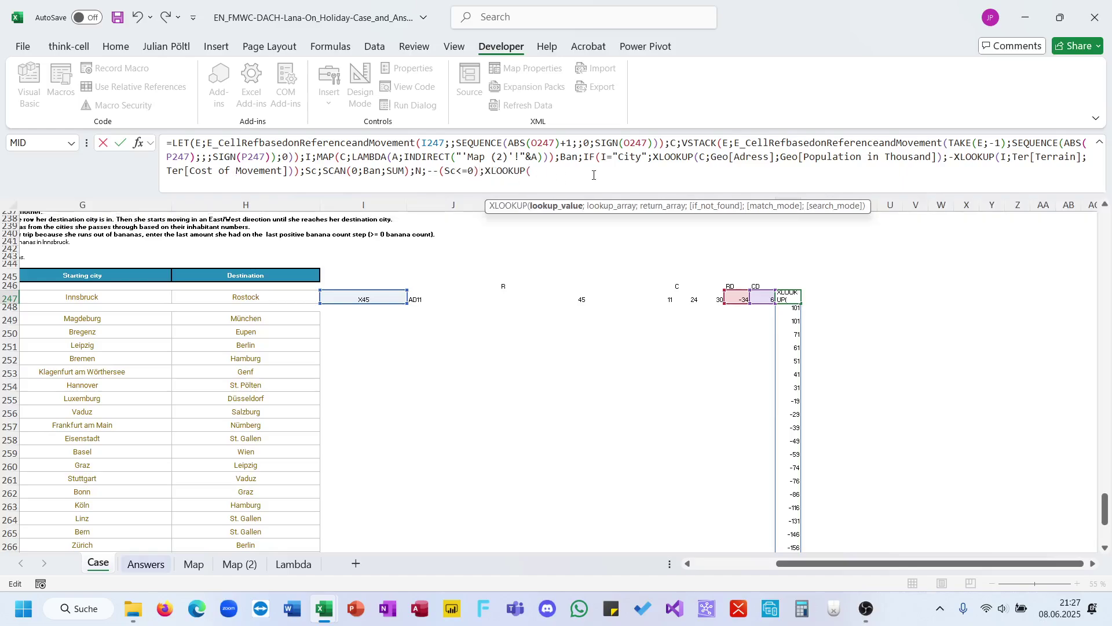
text(1;N;SC)
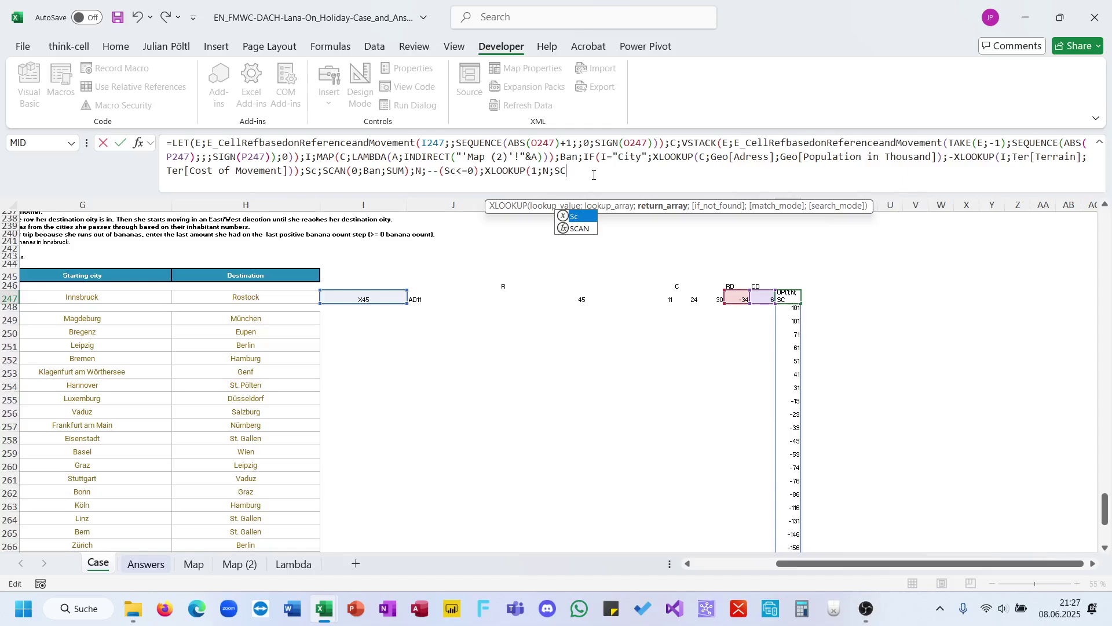
key(Tab)
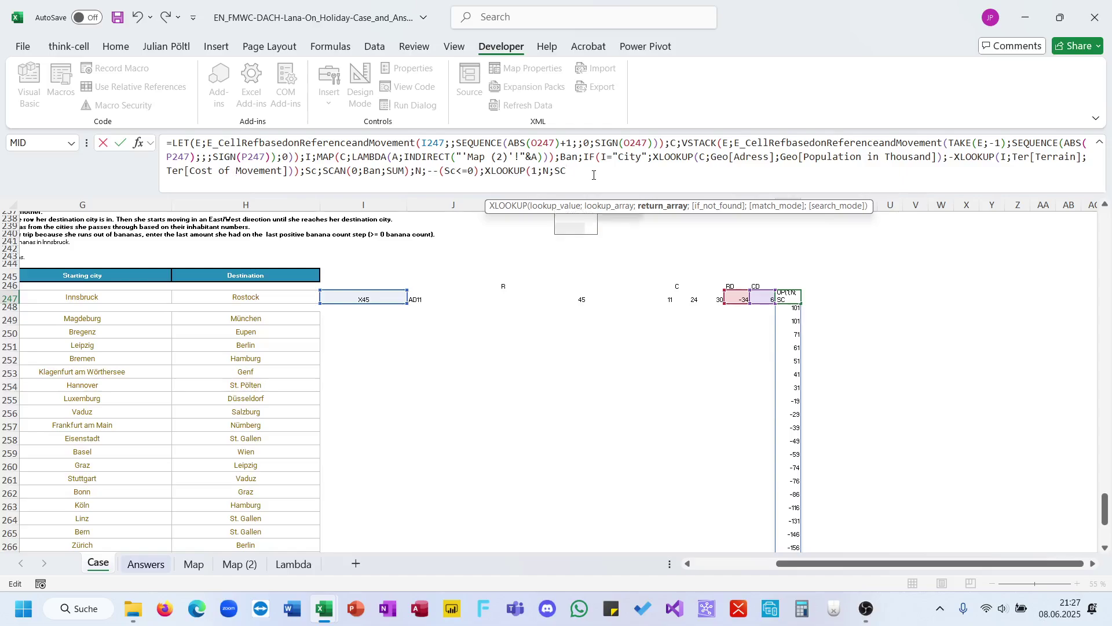
text(;)
text(Tak)
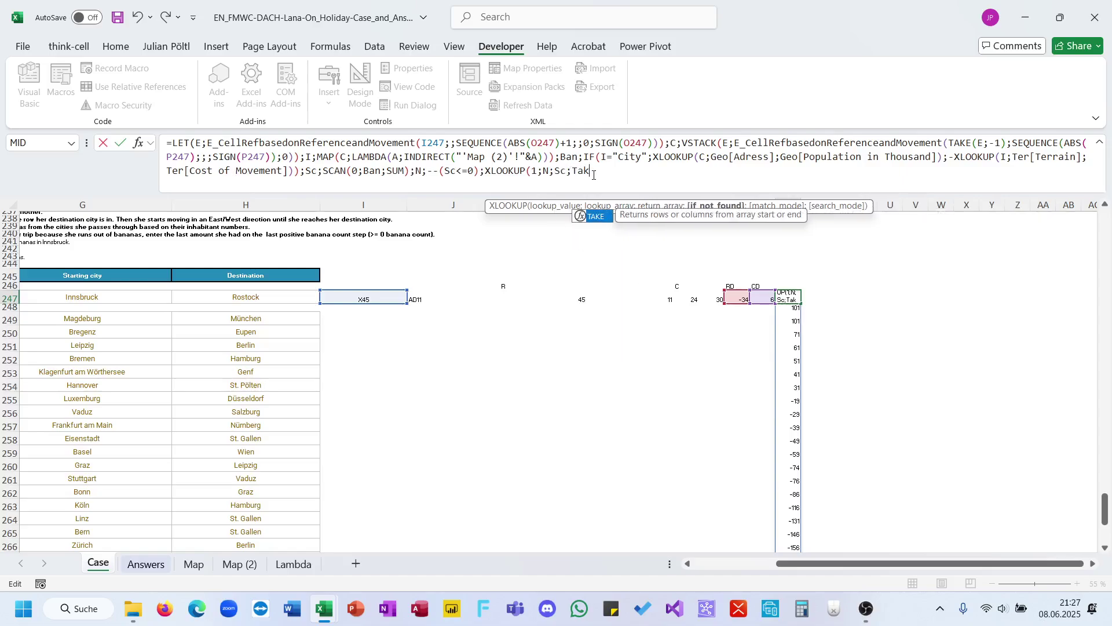
key(Tab)
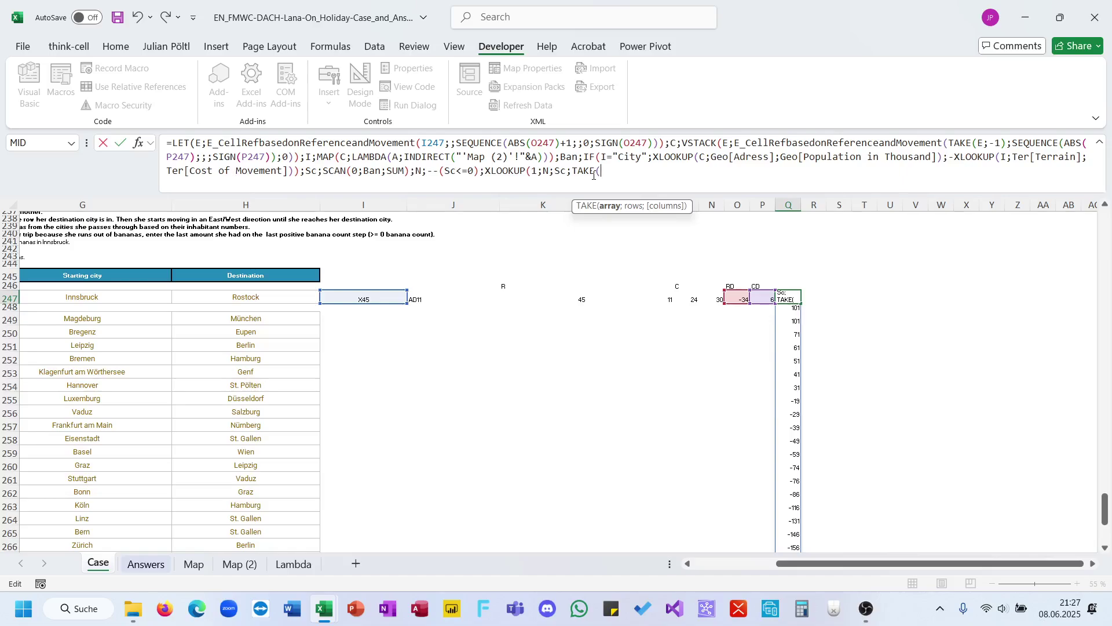
text(Sc;)
text(-1))
key(Return)
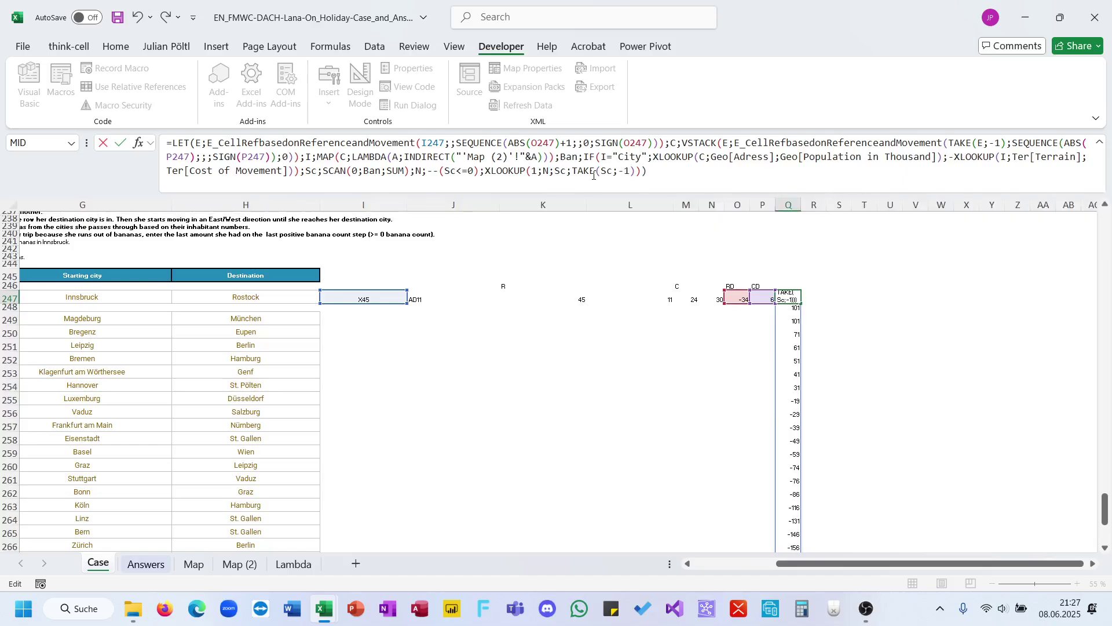
key(Up)
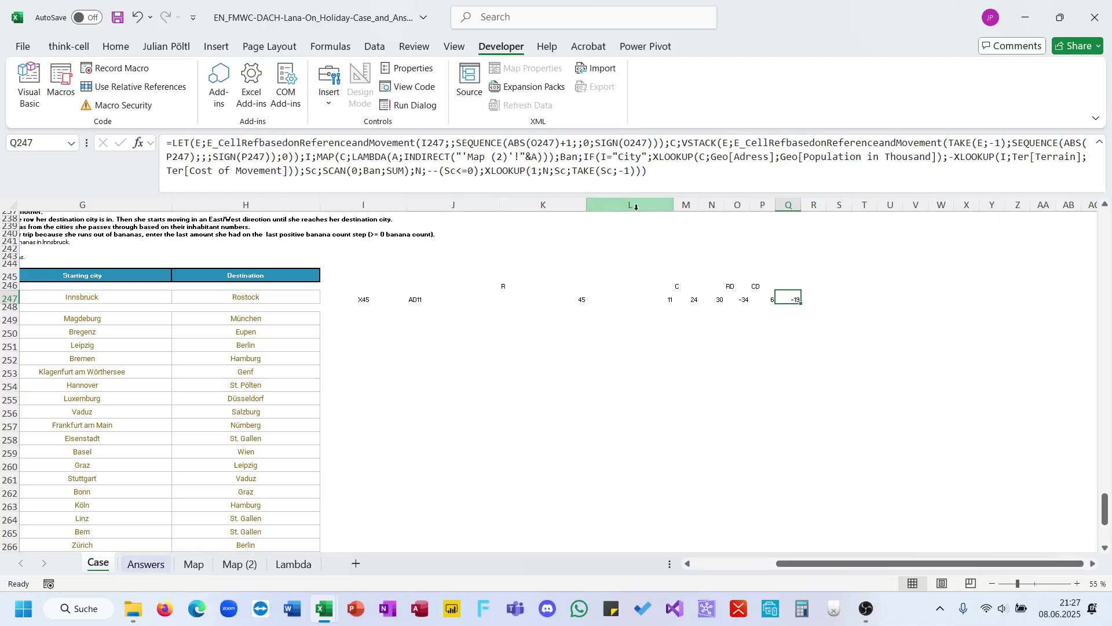
click(638, 174)
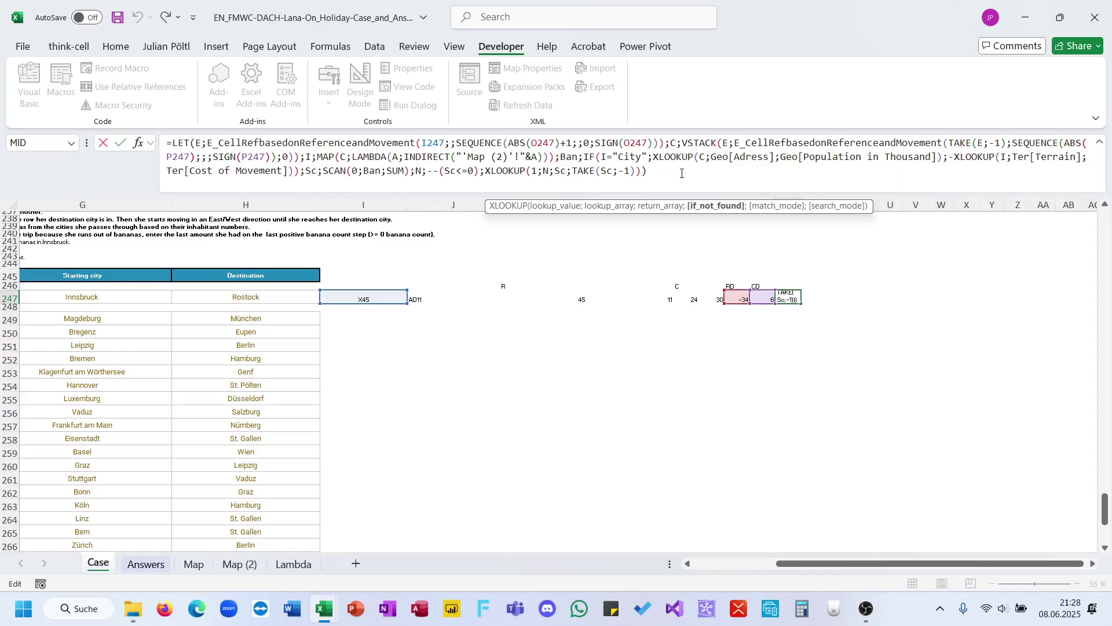
drag(682, 173, 485, 174)
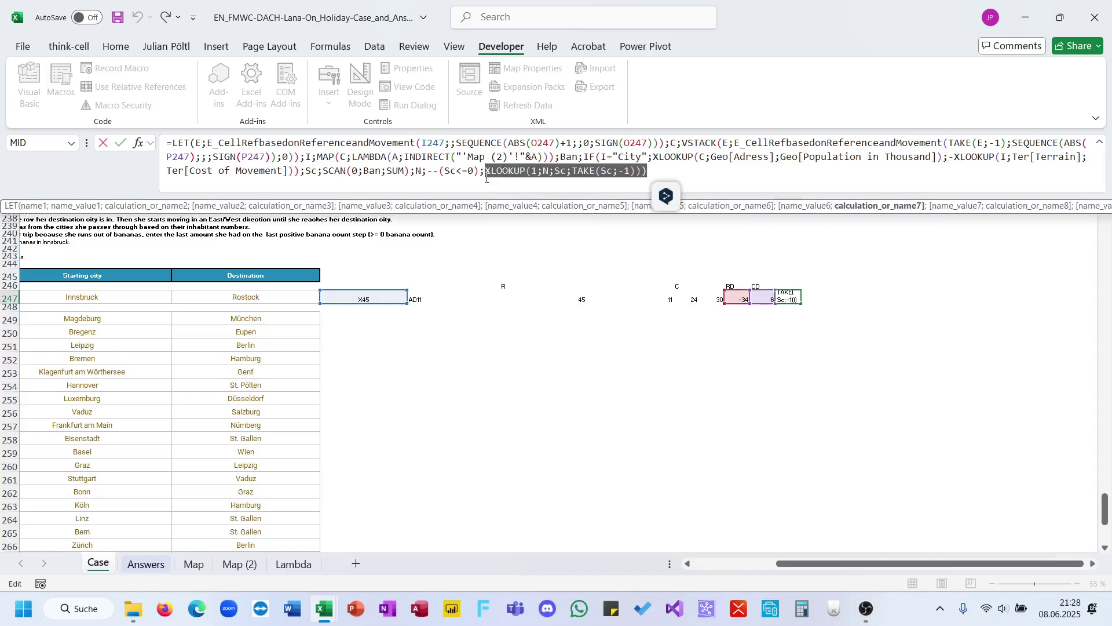
text(xm)
key(Escape)
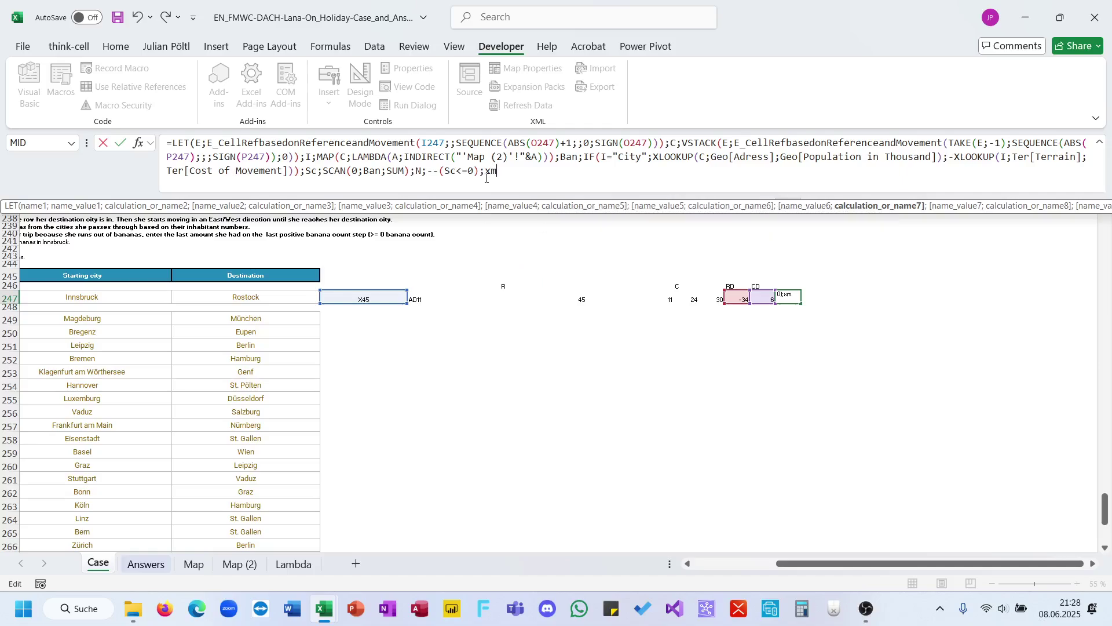
key(Escape)
Replace the final XLOOKUP in Q247's LET formula with a variable X defined as XMATCH(1;N), and return X
drag(701, 182, 485, 174)
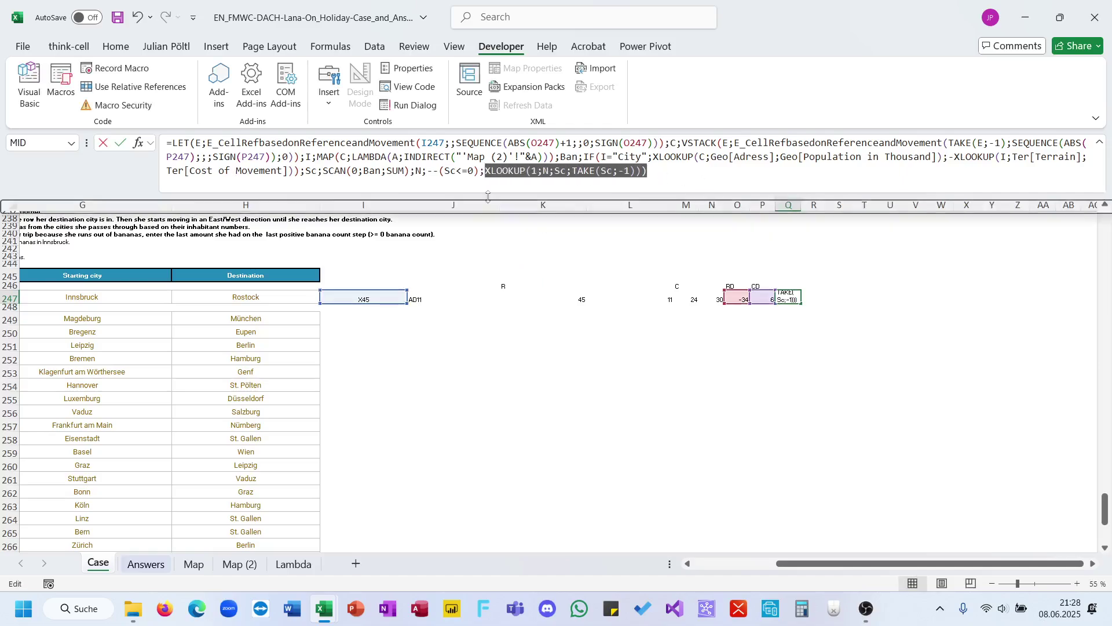
text(X;xm)
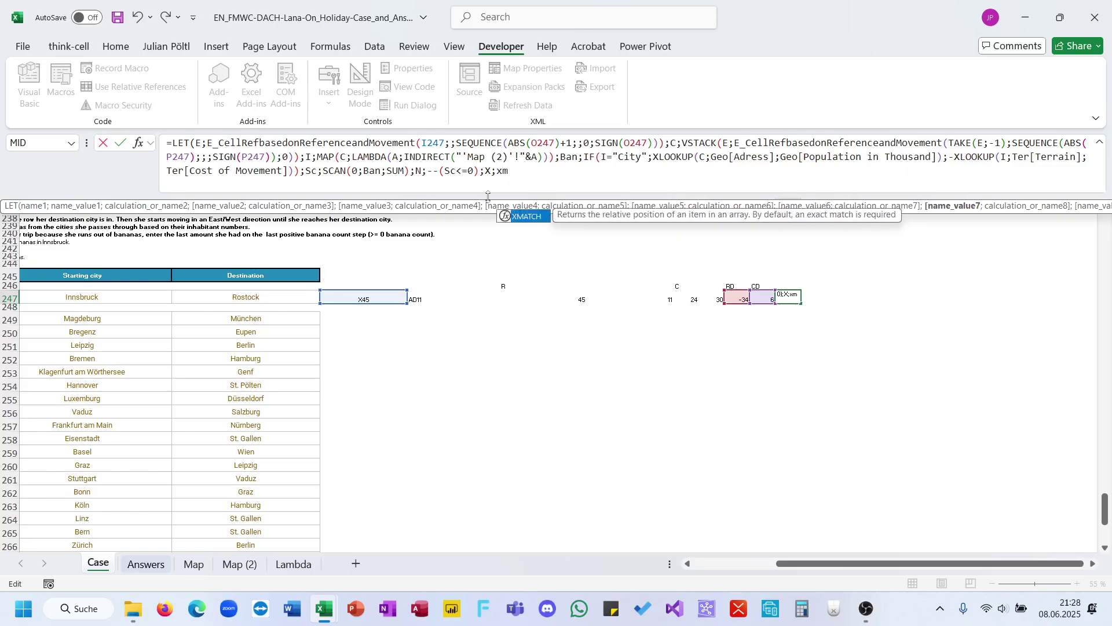
key(Tab)
text(N)
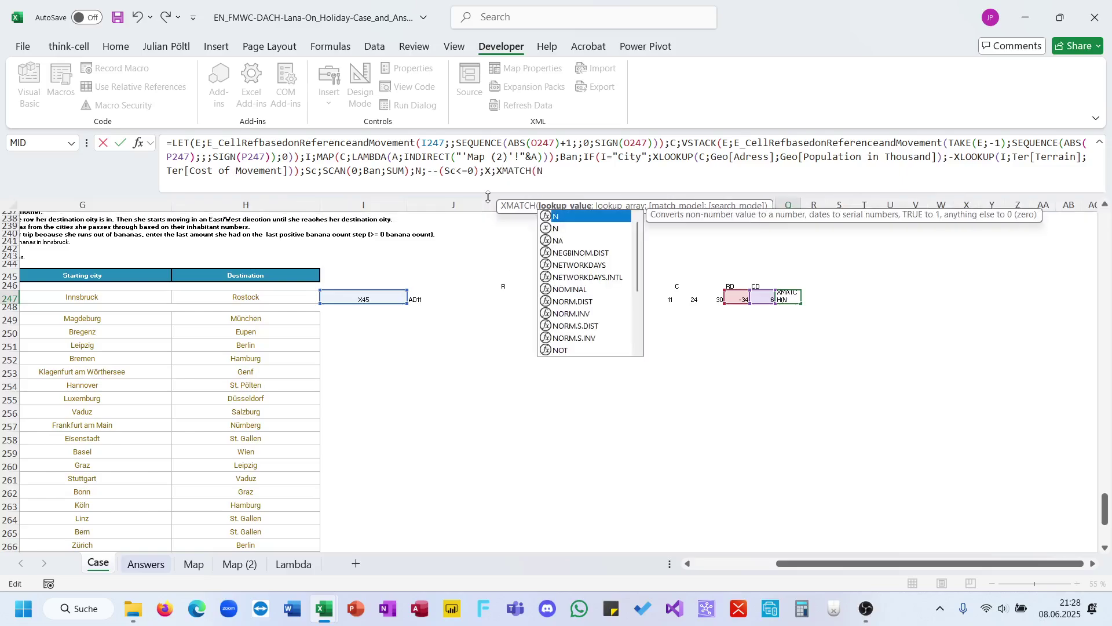
text(;)
key(BackSpace)
key(BackSpace)
text(1;)
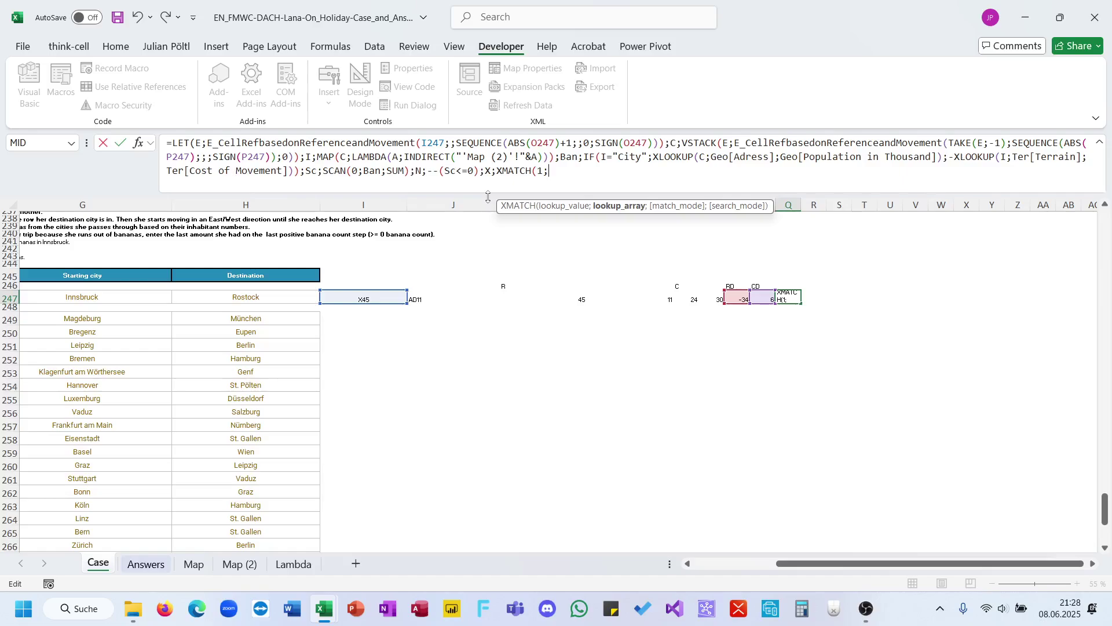
text(N)
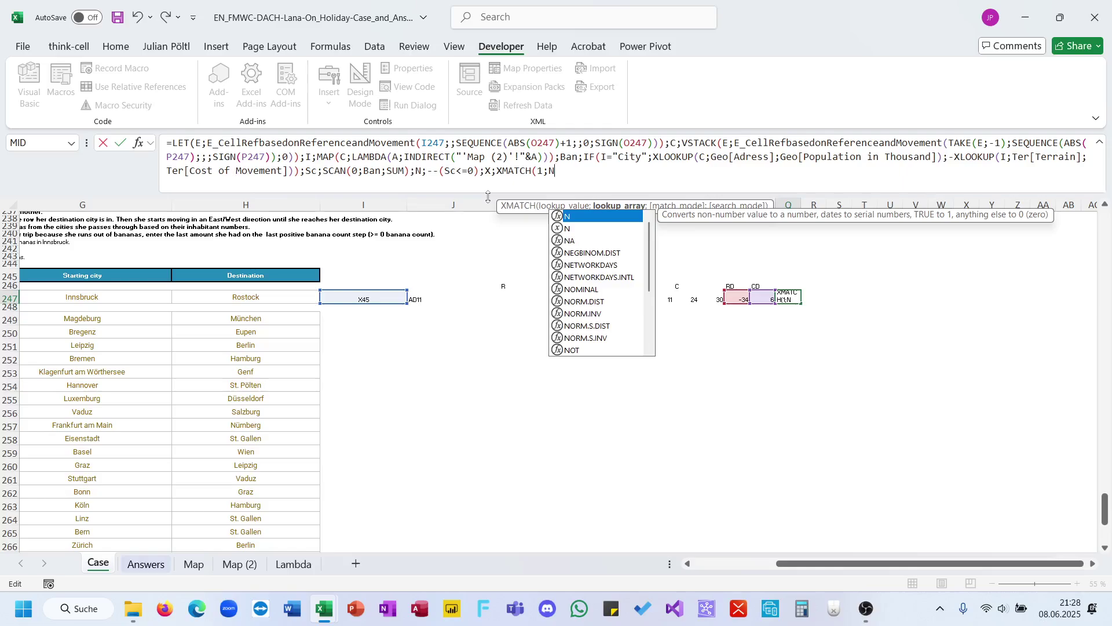
text();X))
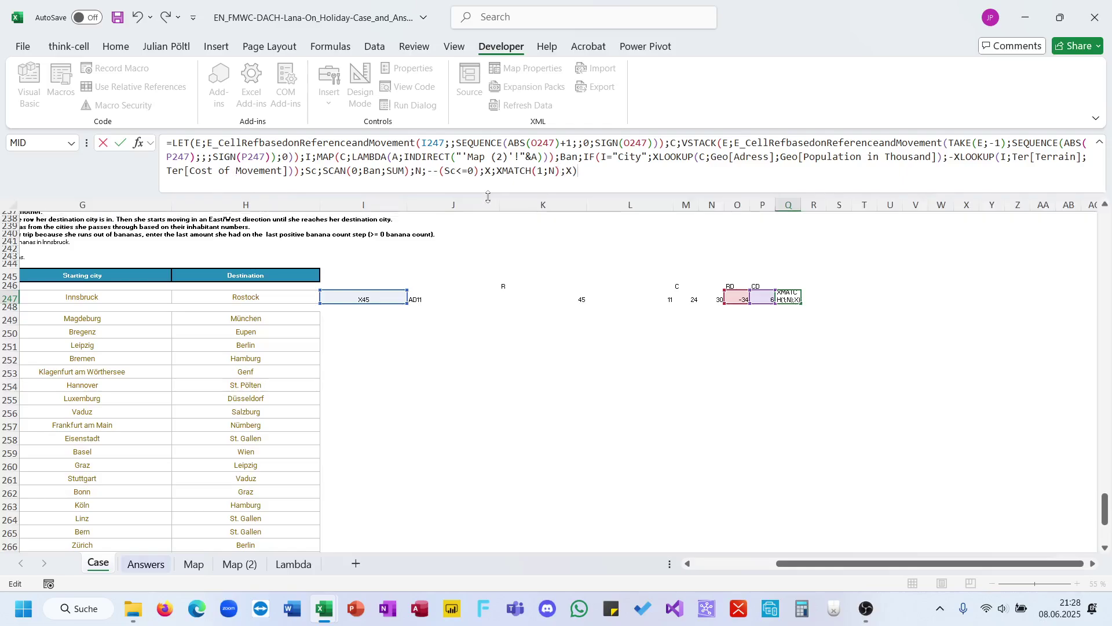
key(Return)
Change the final result of Q247's LET formula from X to INDEX(Sc;X-1)
click(616, 174)
key(BackSpace)
key(BackSpace)
text(In)
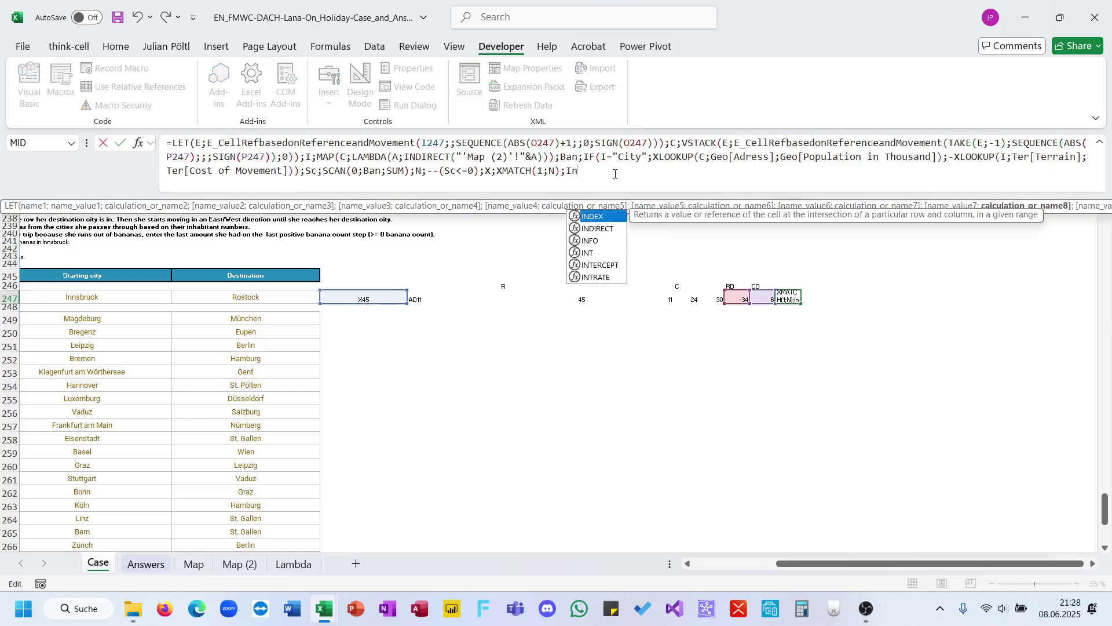
key(Tab)
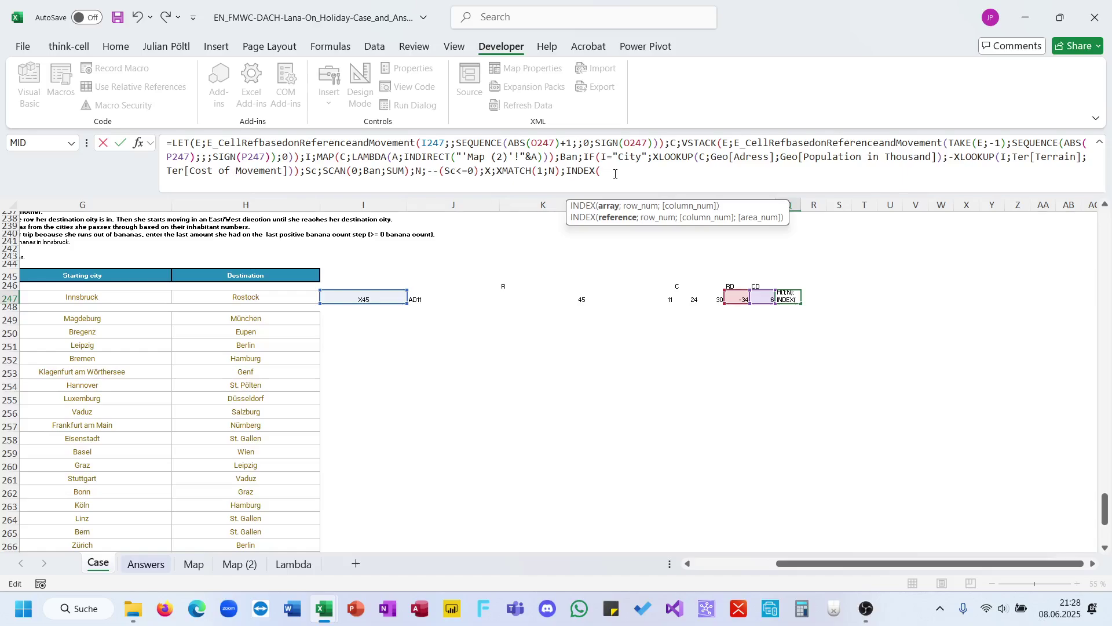
text(Sc;N)
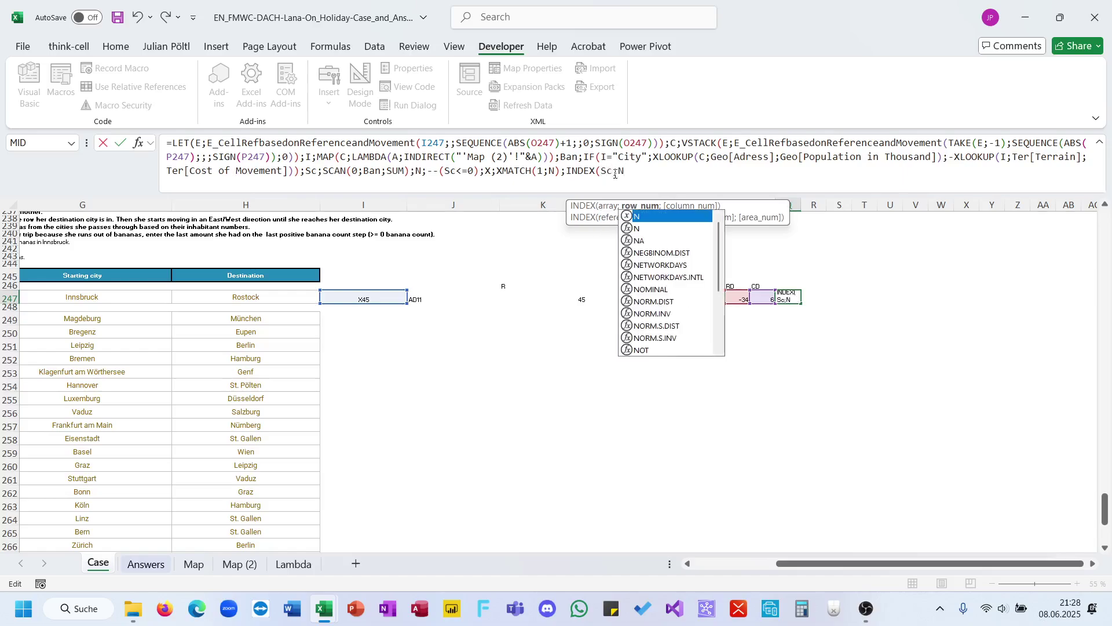
text(-1))
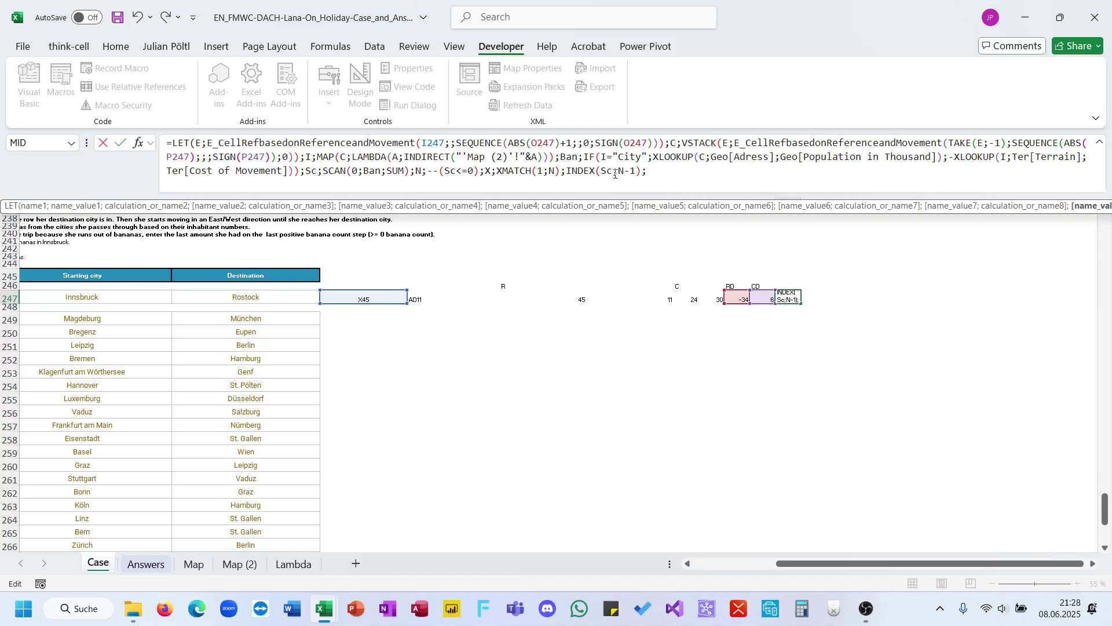
text())
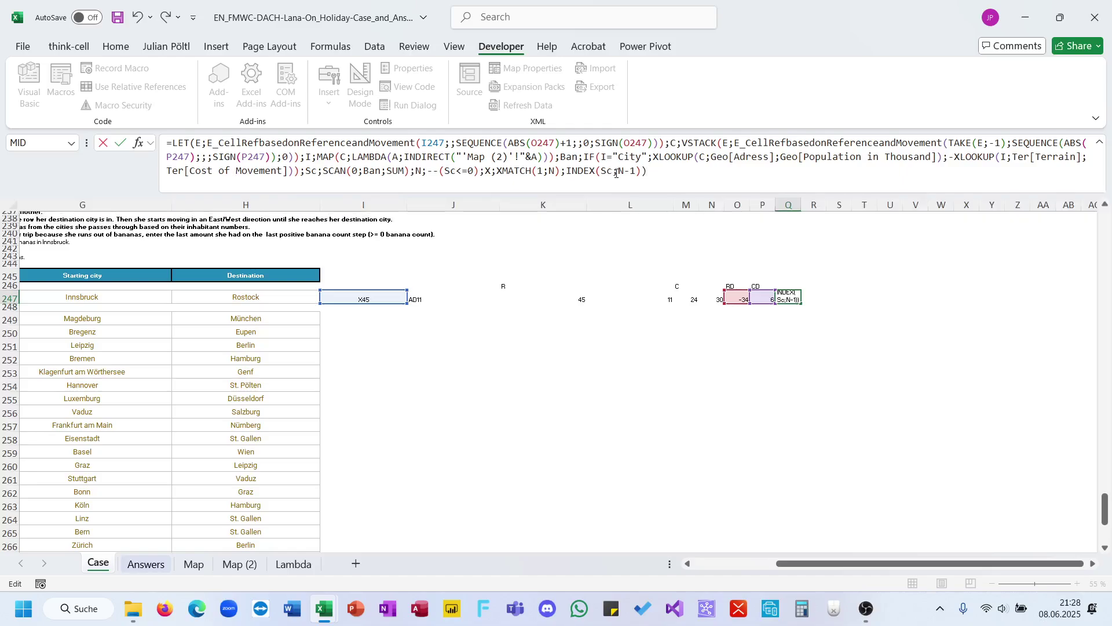
double_click(623, 172)
text(X)
key(Return)
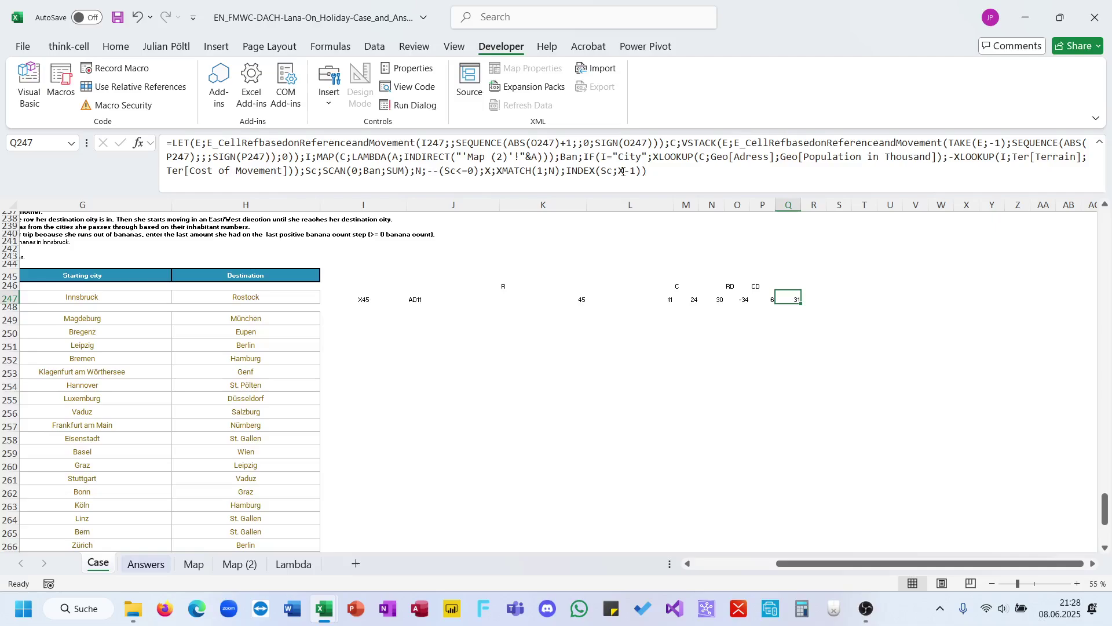
Wrap the final INDEX in Q247's LET formula in IFERROR, with TAKE(Sc;-1) as the fallback value
click(567, 171)
text(if)
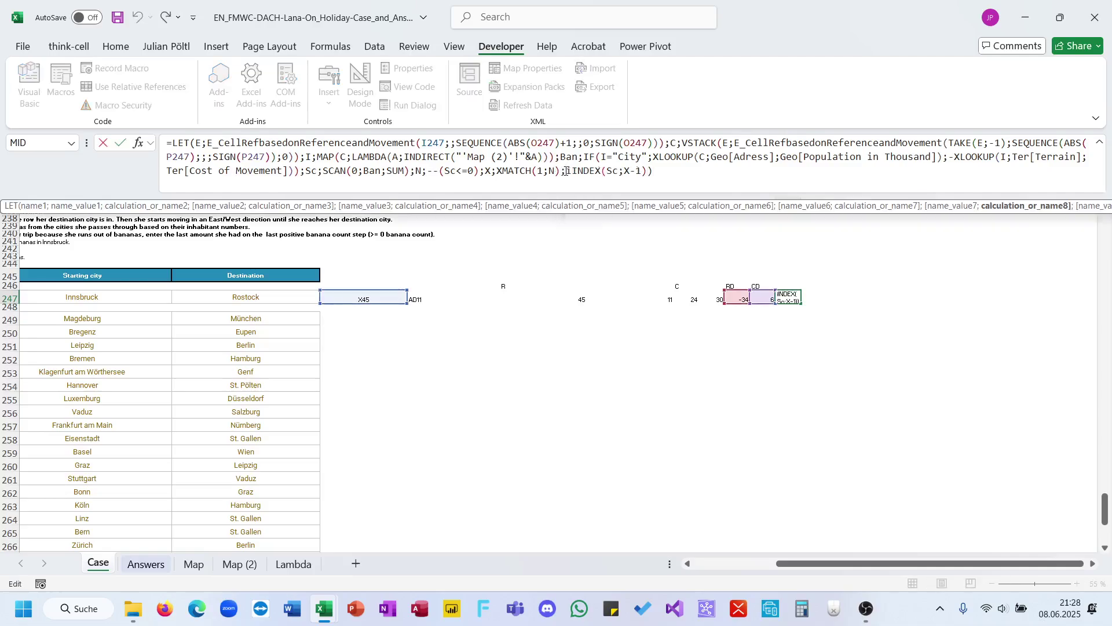
key(Down)
key(Tab)
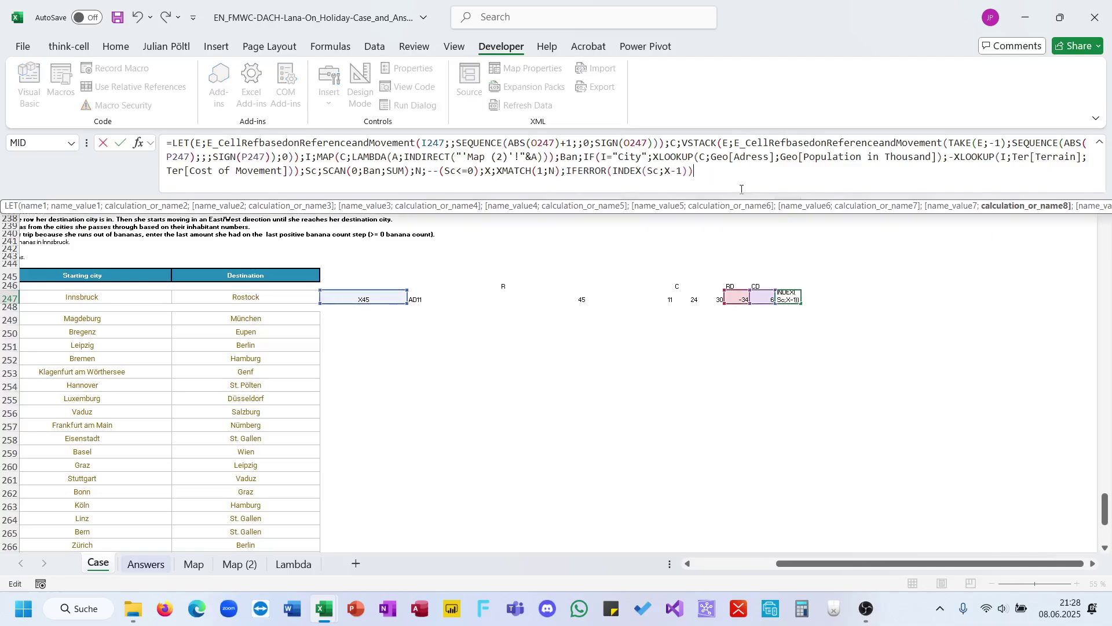
click(741, 189)
key(BackSpace)
text(;ta)
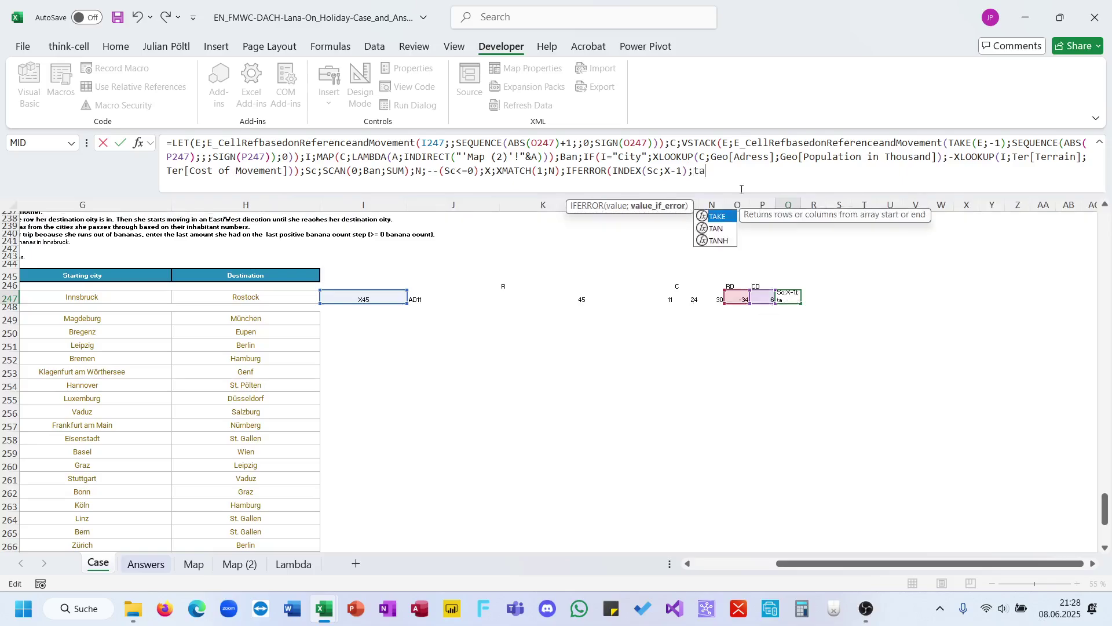
key(Tab)
text(Sc)
text(;-1))))
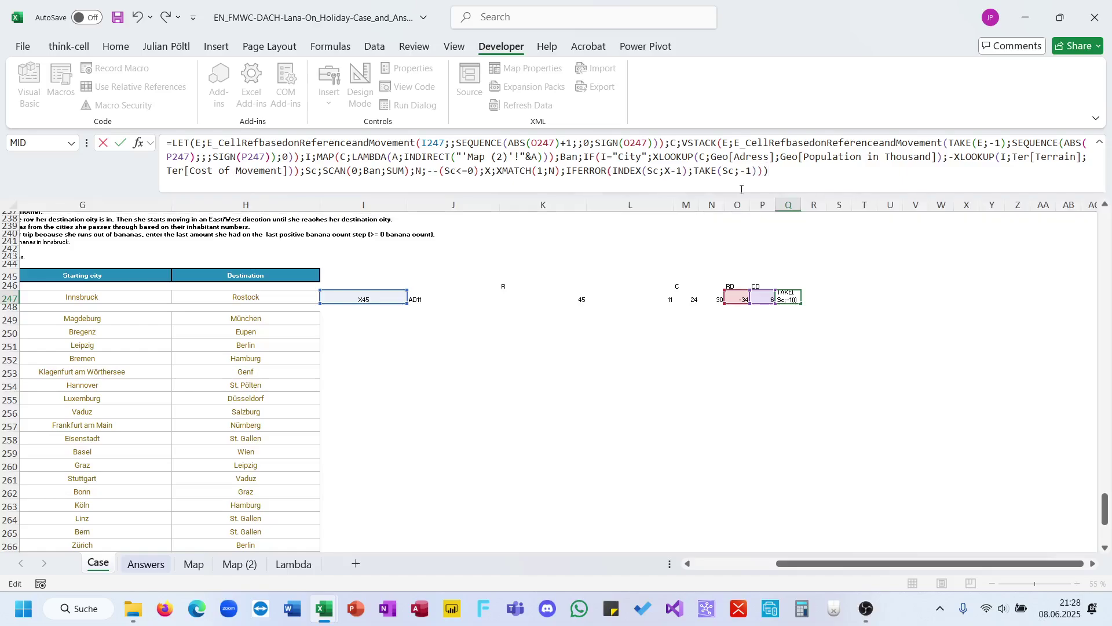
key(Return)
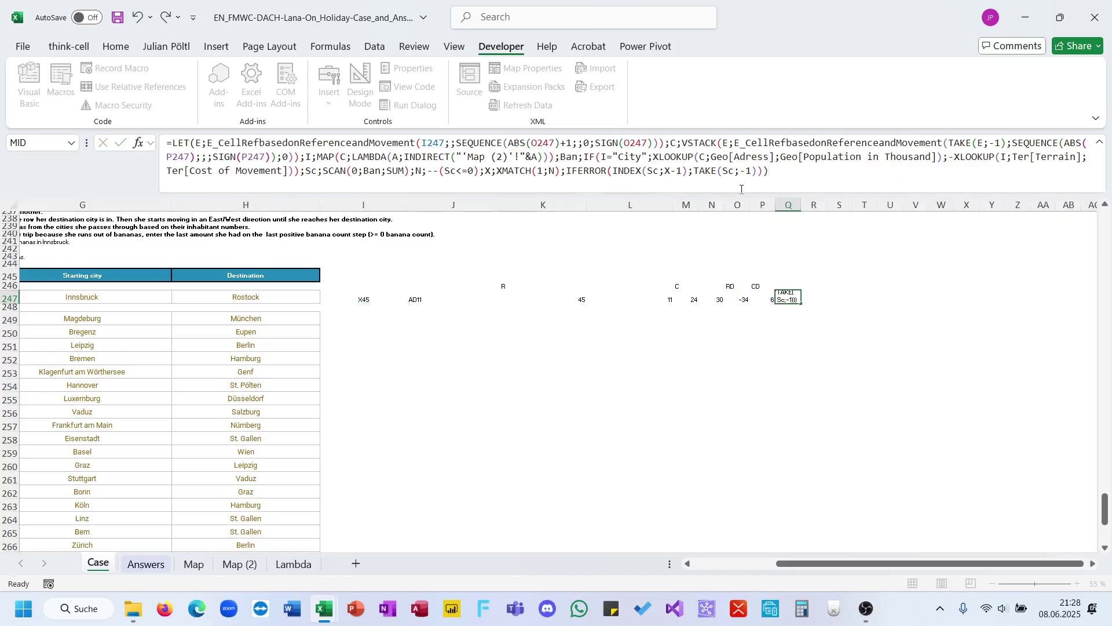
Copy the example's helper formulas in I247:Q247 to row 249, starting at I249
click(362, 301)
drag(362, 301, 798, 300)
key(ctrl+c)
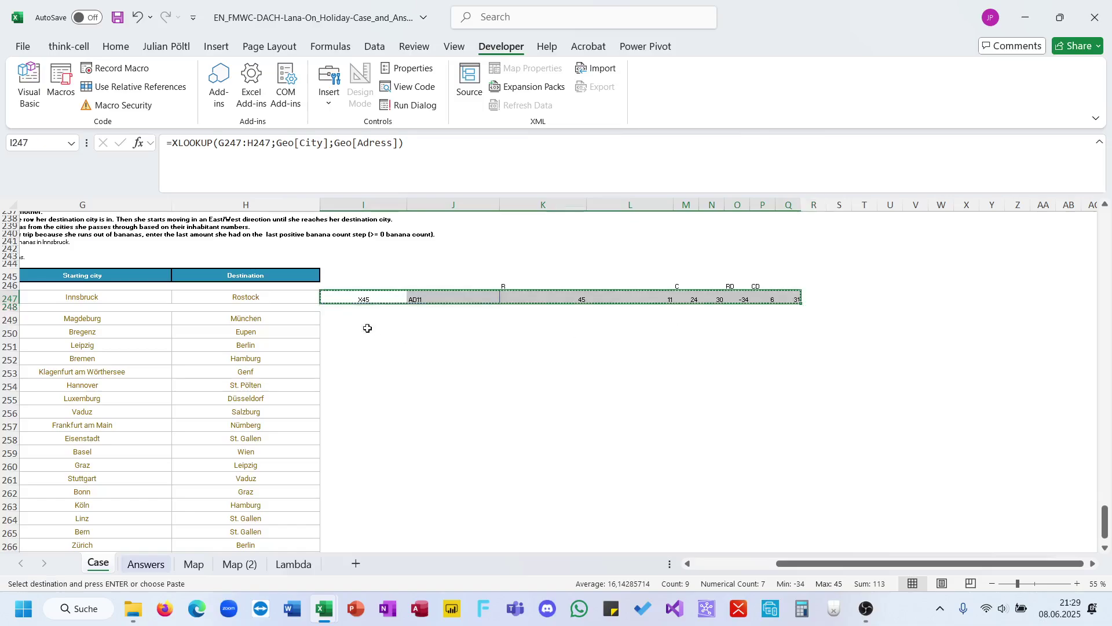
click(364, 320)
key(ctrl+v)
key(Escape)
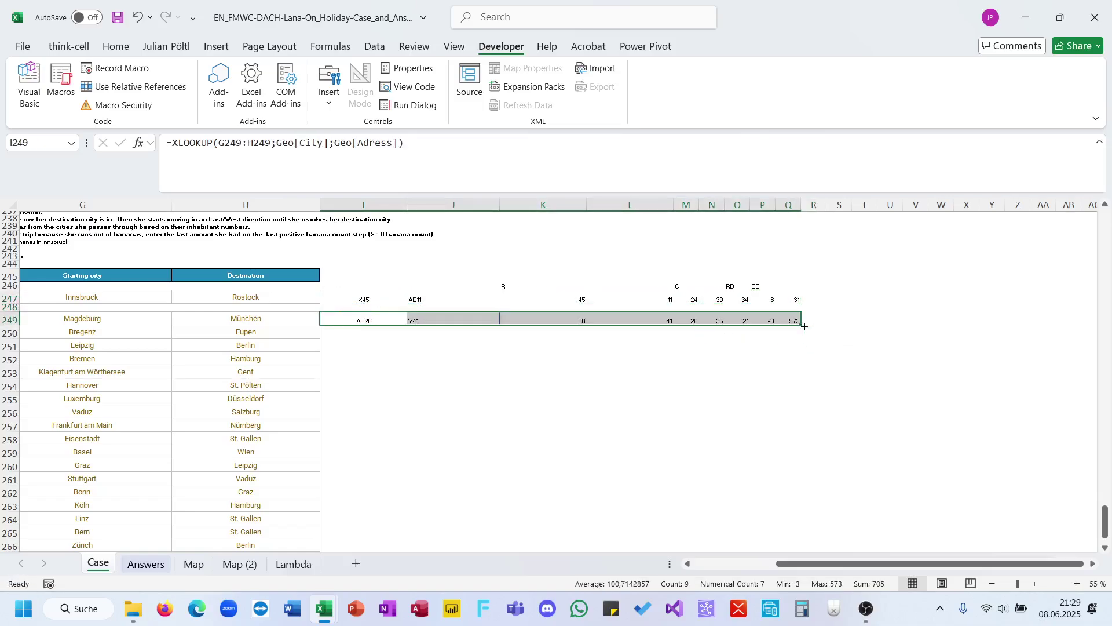
Enter 573 as the answer for game 121 in E249 and return to the helper columns
scroll(740, 327, left, 5)
click(232, 321)
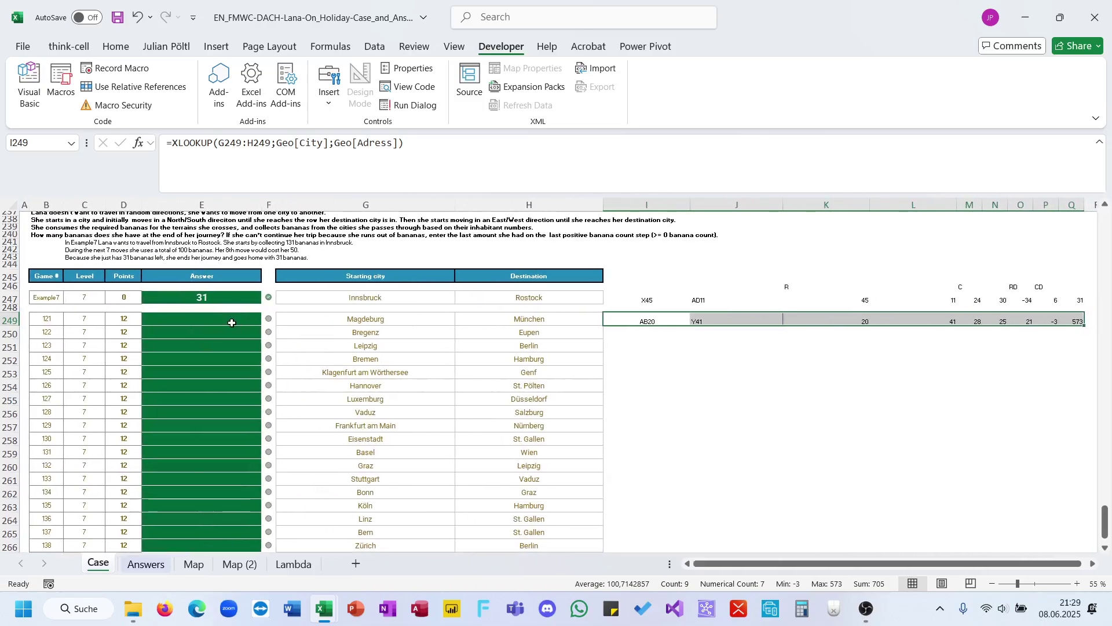
text(573)
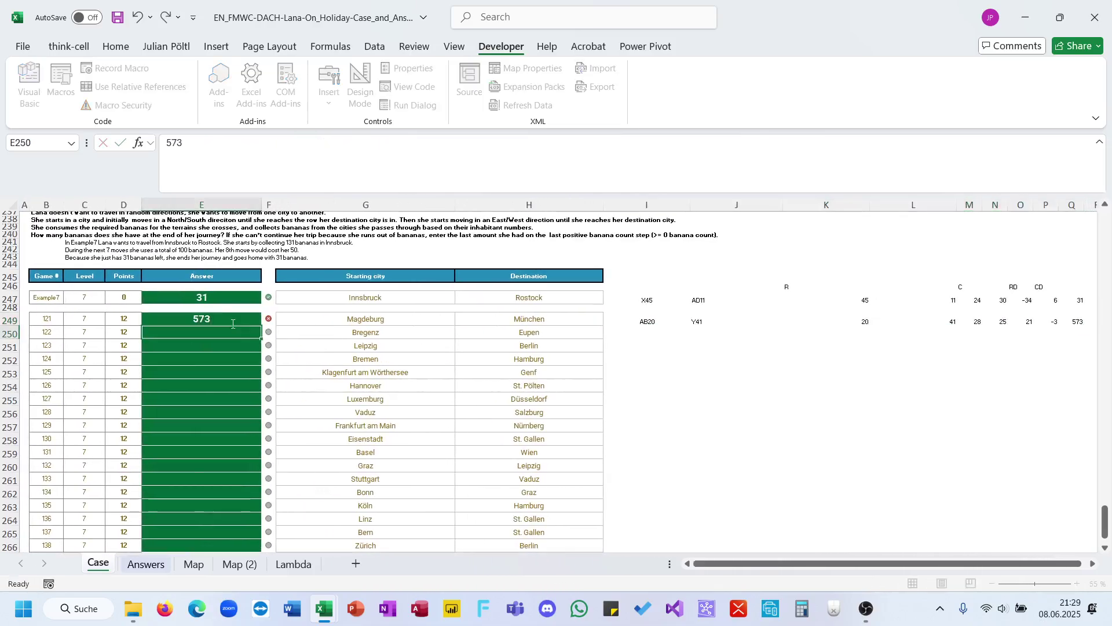
click(365, 347)
scroll(480, 347, right, 3)
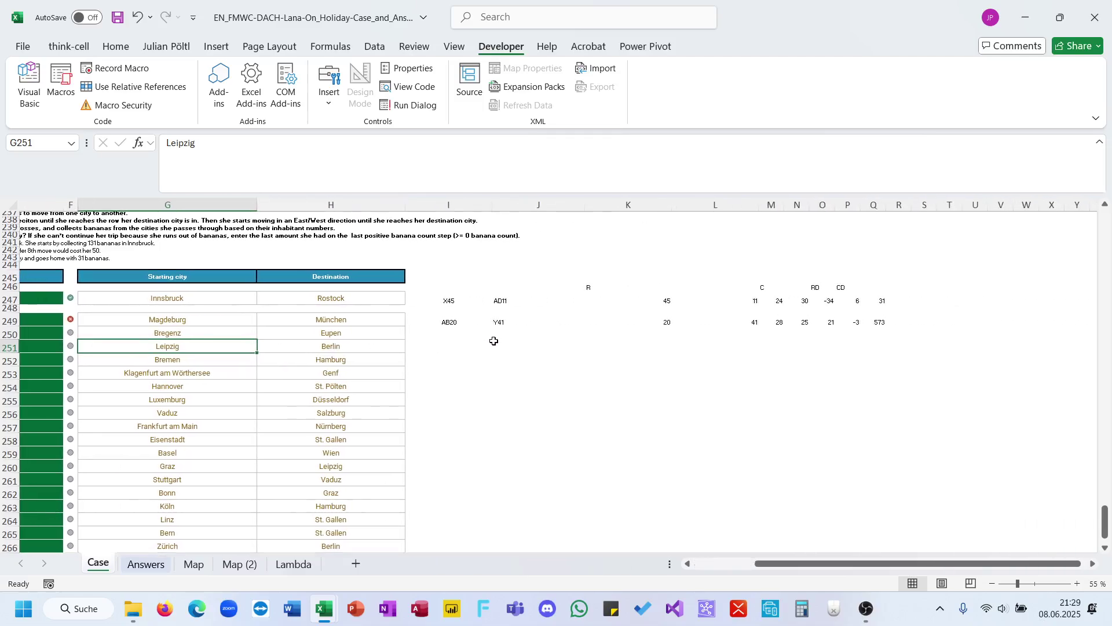
Fill the helper formulas in I249:Q249 down through row 268 for the remaining Level 7 journeys
drag(878, 321, 450, 323)
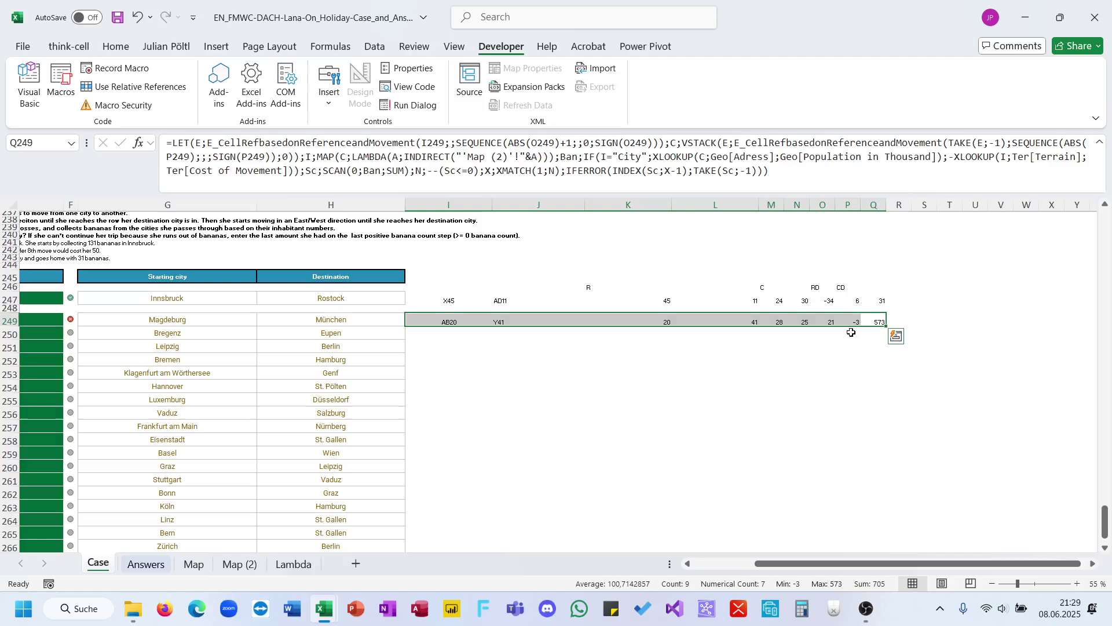
double_click(884, 327)
scroll(711, 355, left, 3)
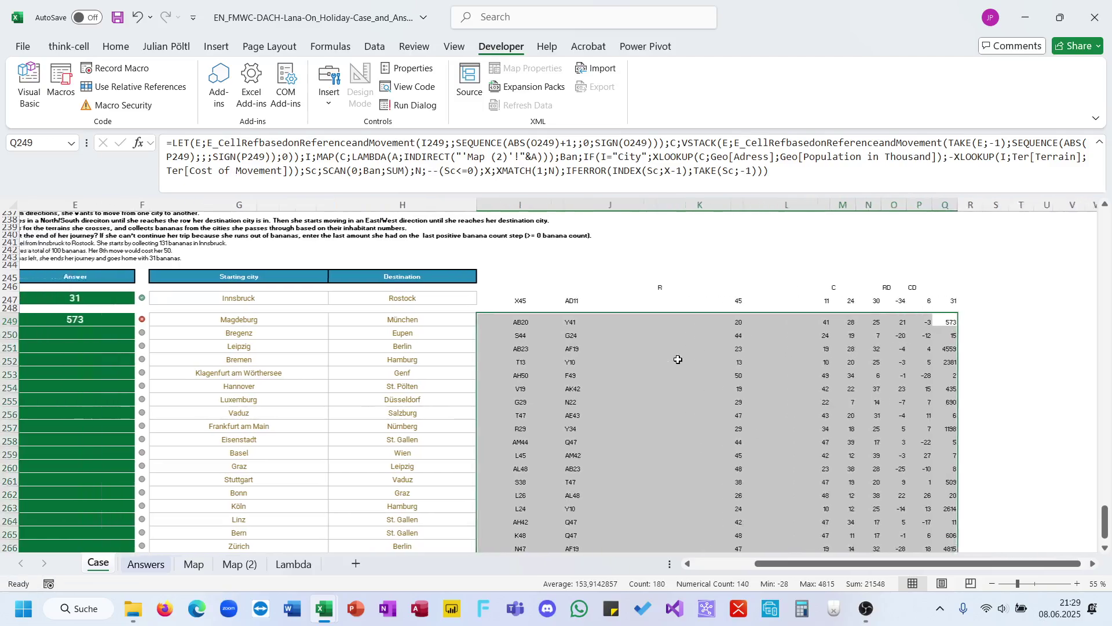
scroll(678, 359, right, 5)
scroll(678, 360, right, 3)
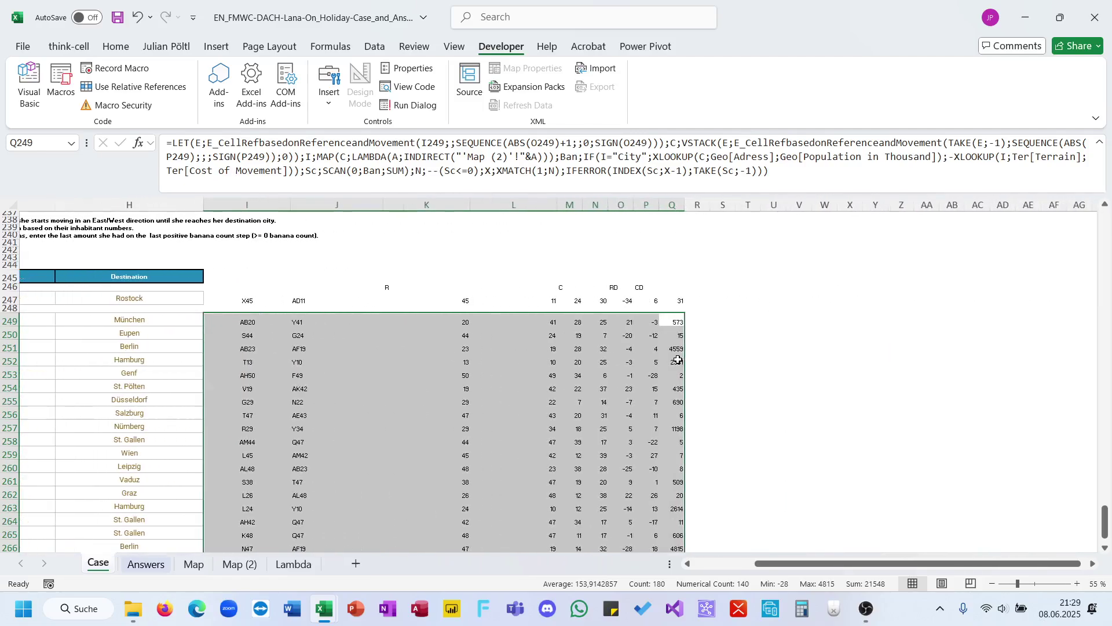
Place a copy of Q249's LET formula in S249, shortened after the SCAN part so it returns Sc, and review the spilled values
click(681, 328)
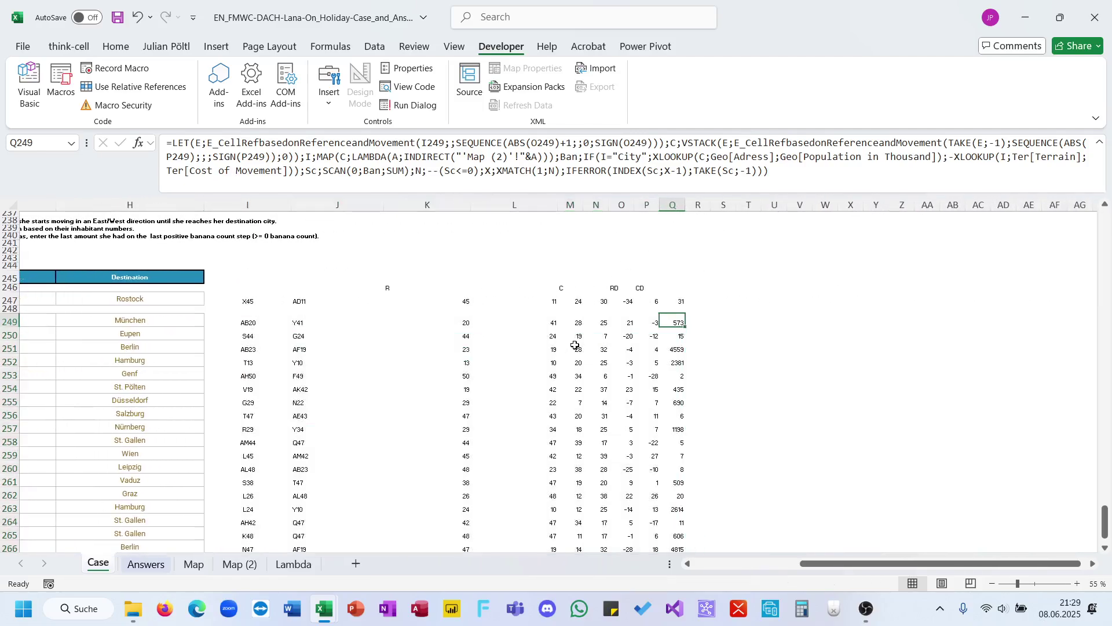
scroll(575, 345, left, 12)
scroll(575, 345, right, 14)
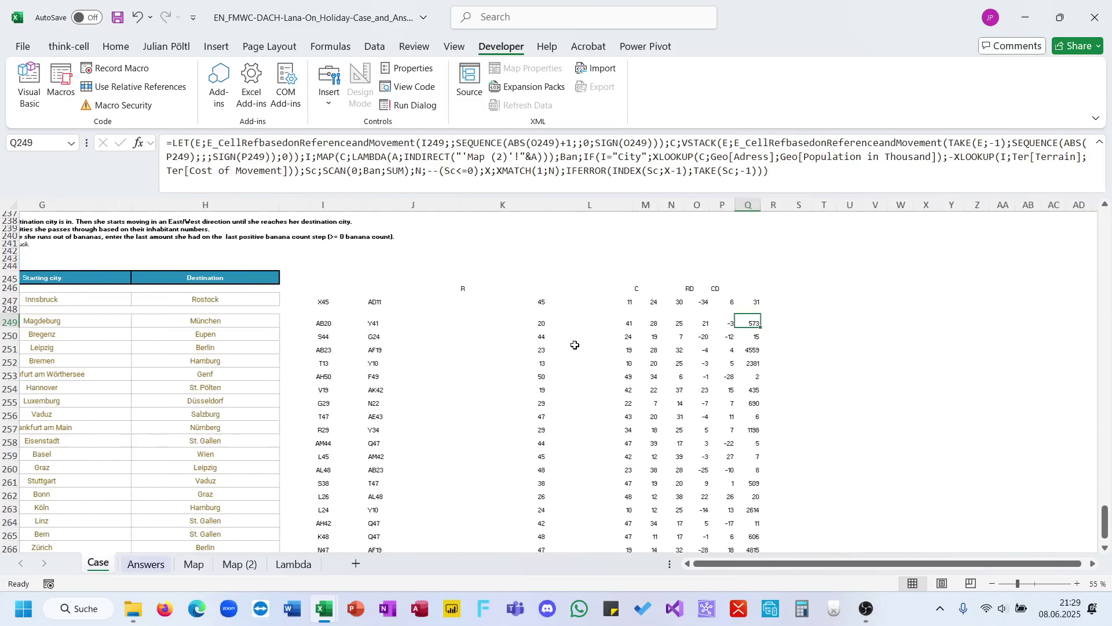
click(619, 173)
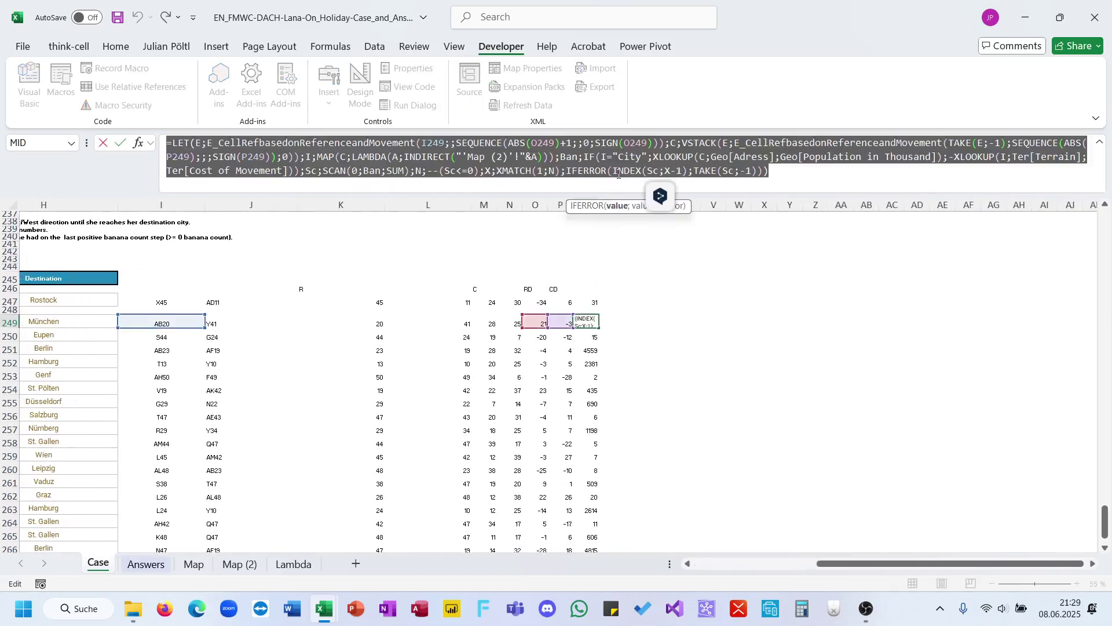
key(Escape)
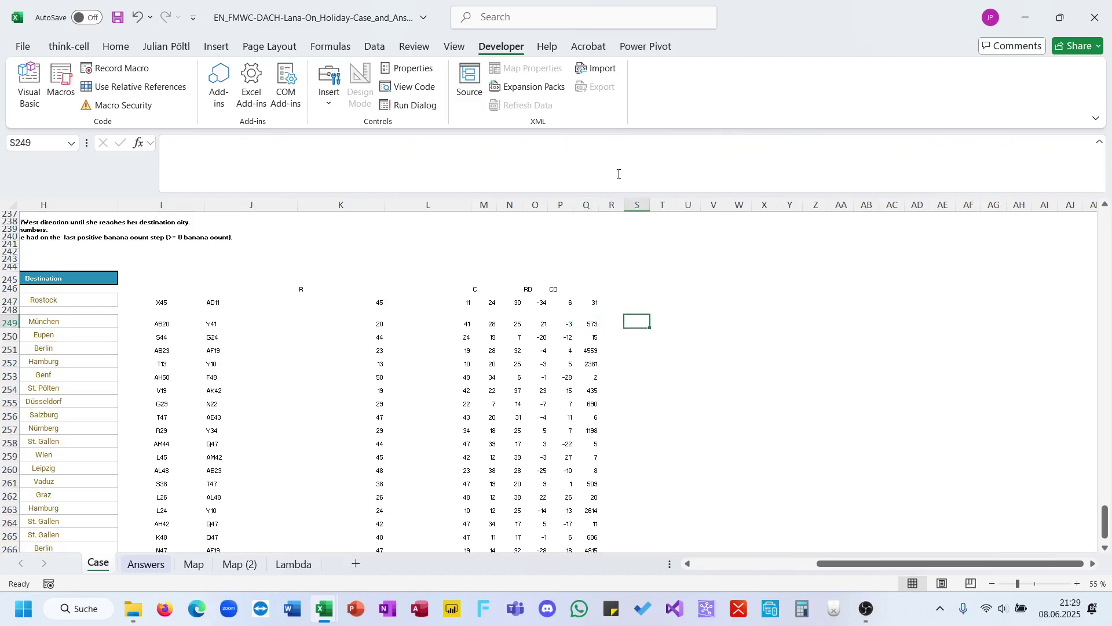
click(737, 179)
drag(818, 178, 416, 172)
text(Sc))
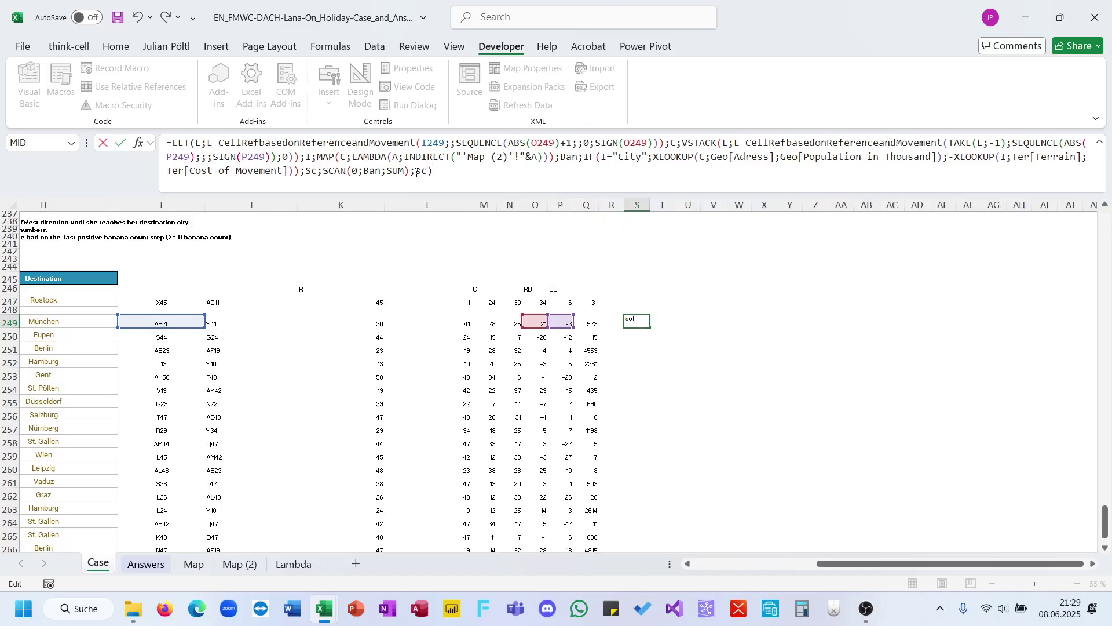
key(Tab)
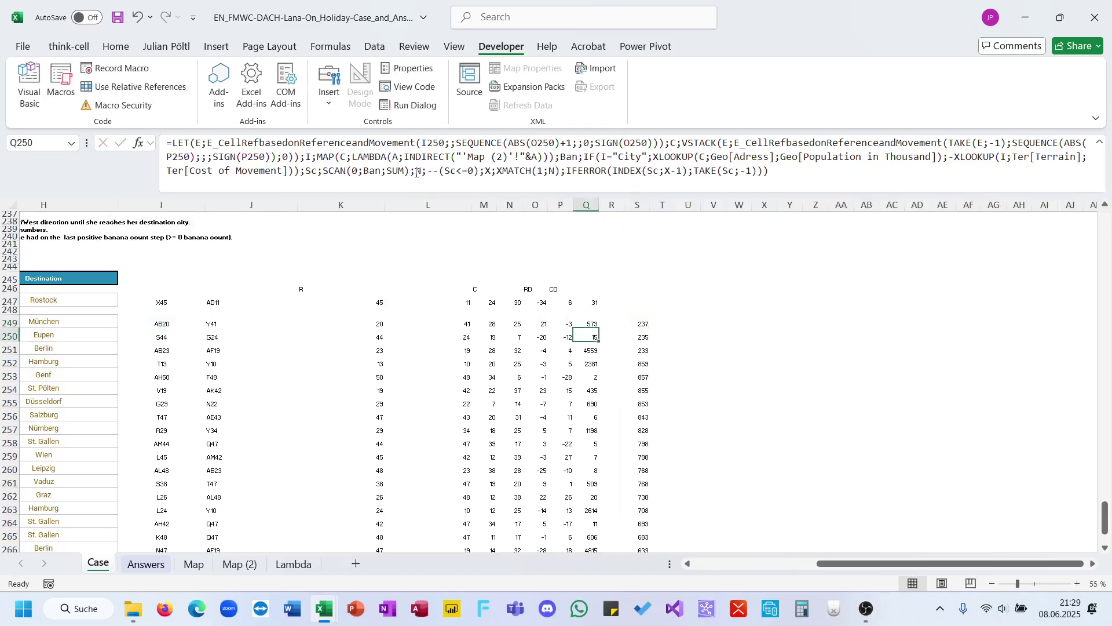
key(Left)
scroll(416, 173, down, 3)
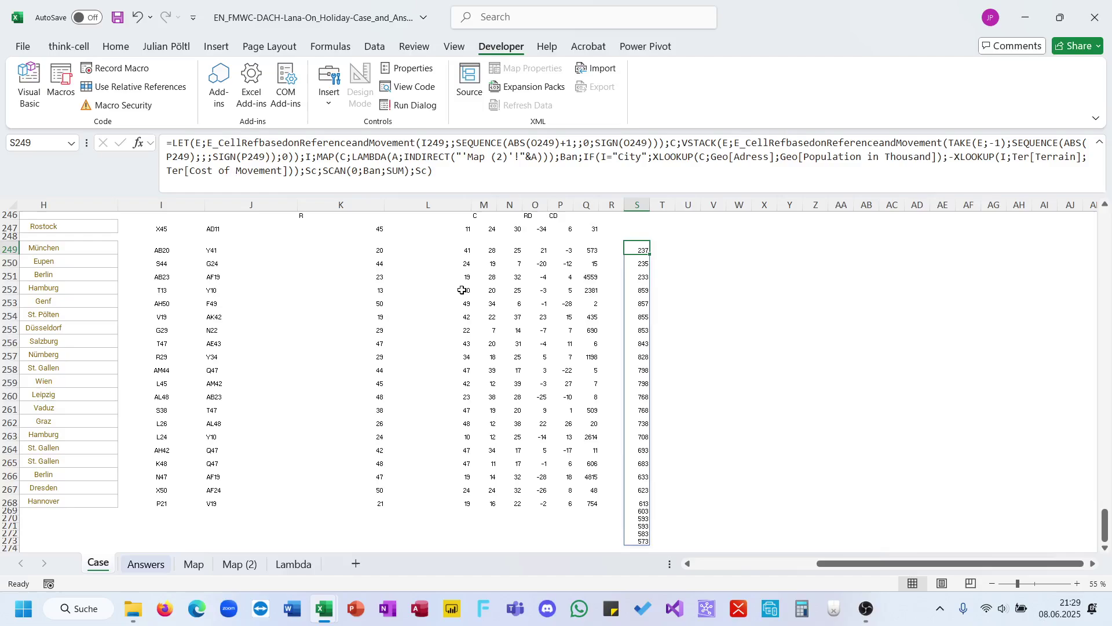
scroll(501, 358, up, 2)
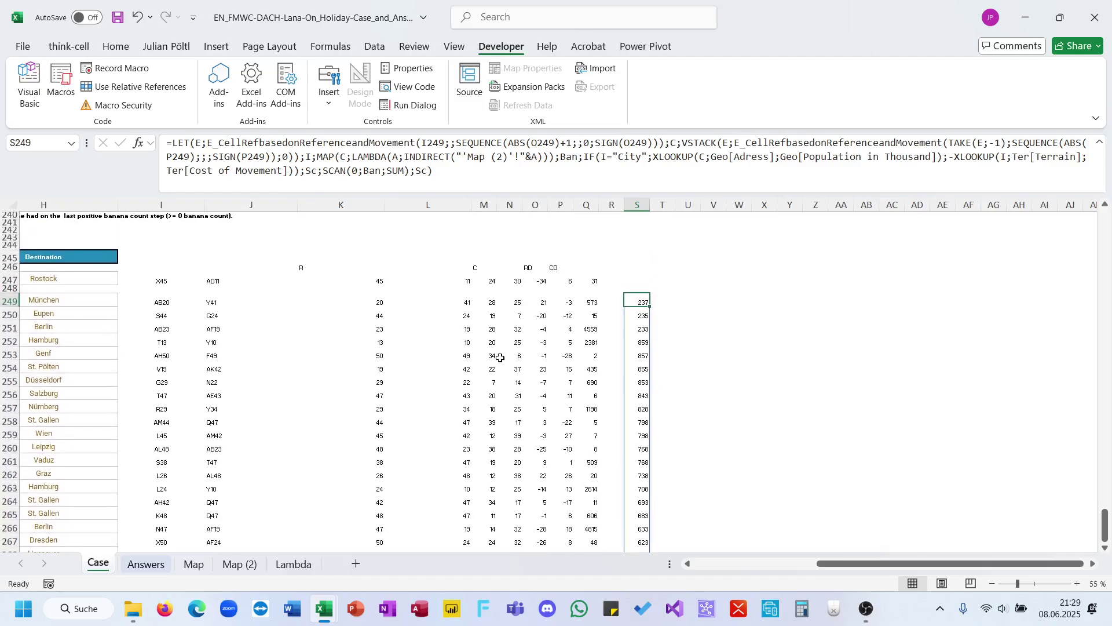
Change the final result of S249's LET formula from Sc to Ban
key(BackSpace)
key(BackSpace)
key(BackSpace)
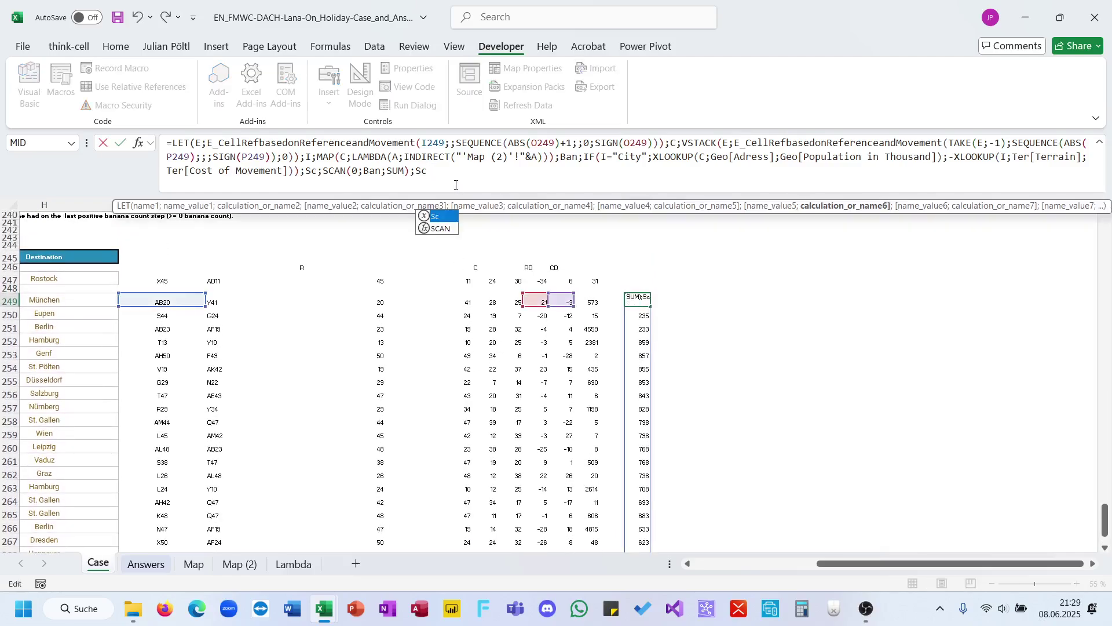
text(Ban)
text())
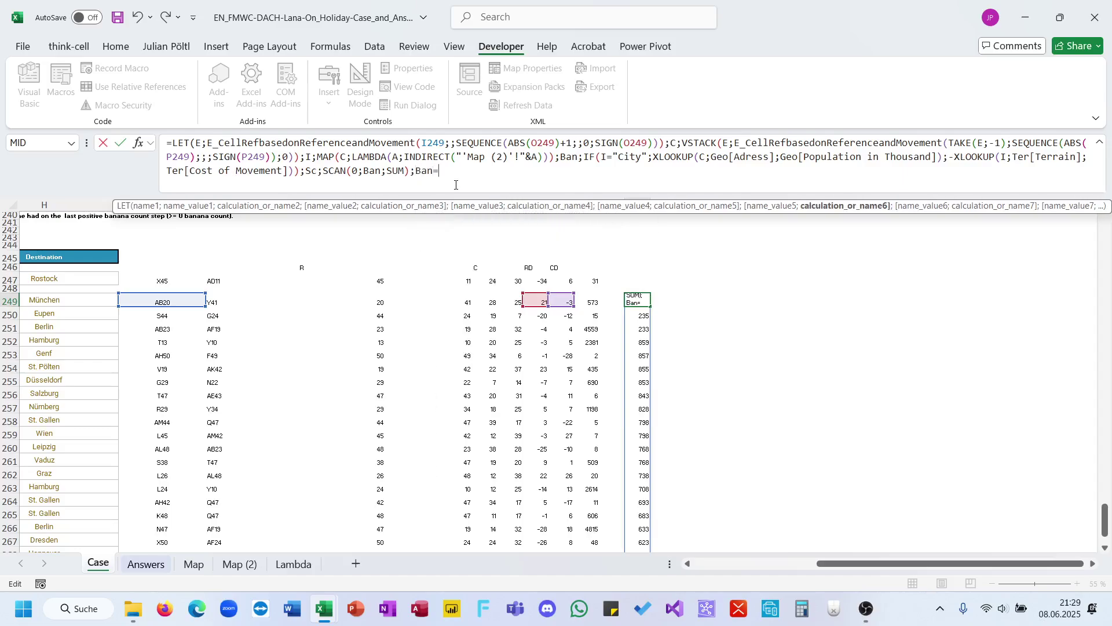
key(Return)
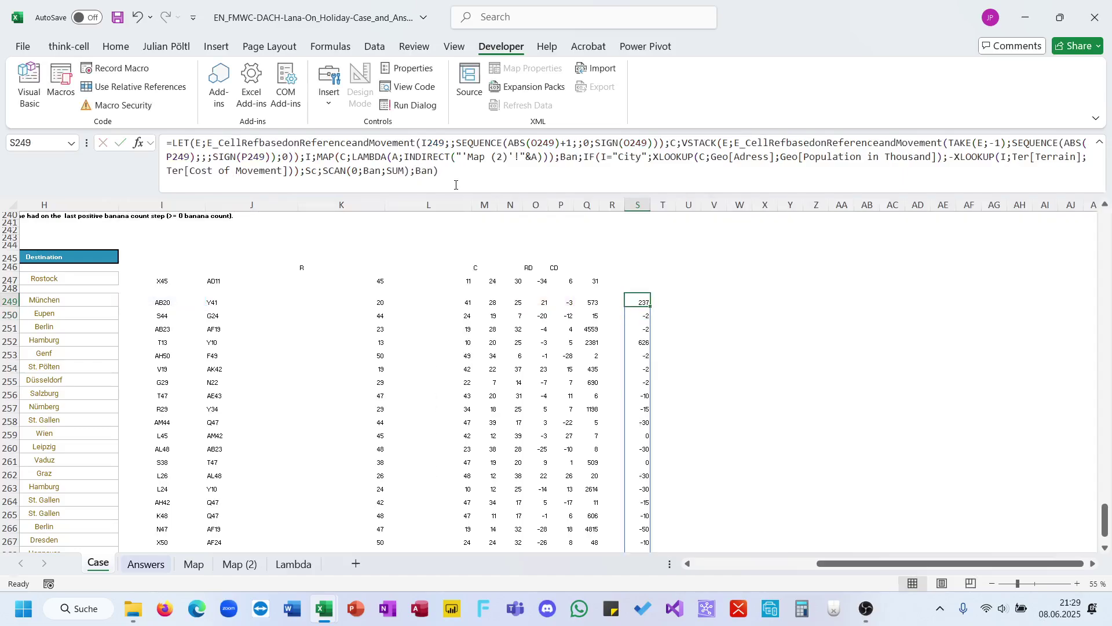
Examine the banana gains and costs spilled from S249 for each move of the Magdeburg to München journey
scroll(455, 185, down, 2)
key(Down)
key(Down)
key(Down)
key(Down)
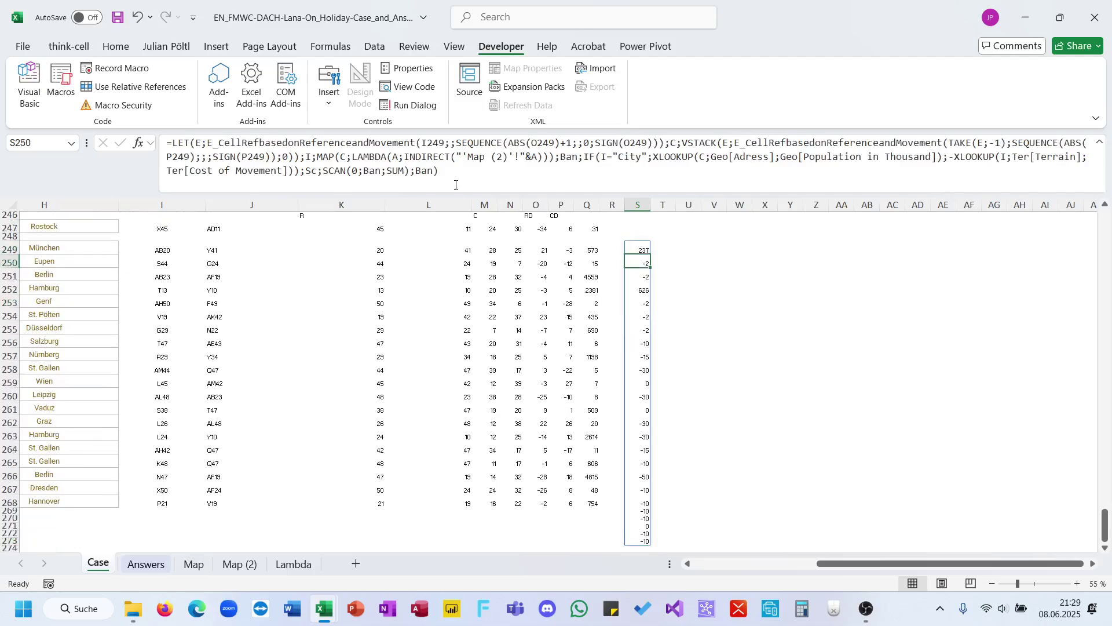
key(Down)
key(Down)
key(Down)
key(Down)
key(Down)
key(Down)
key(Down)
key(Down)
key(Down)
key(Down)
key(Down)
key(Down)
key(Down)
key(Down)
key(Down)
key(Down)
key(Down)
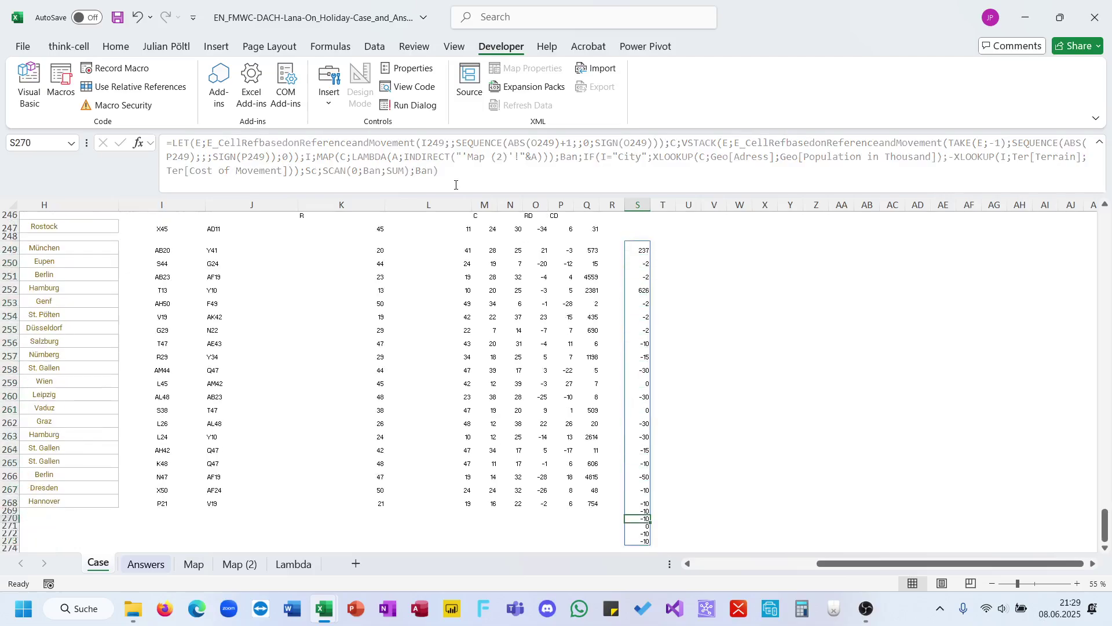
key(ctrl+a)
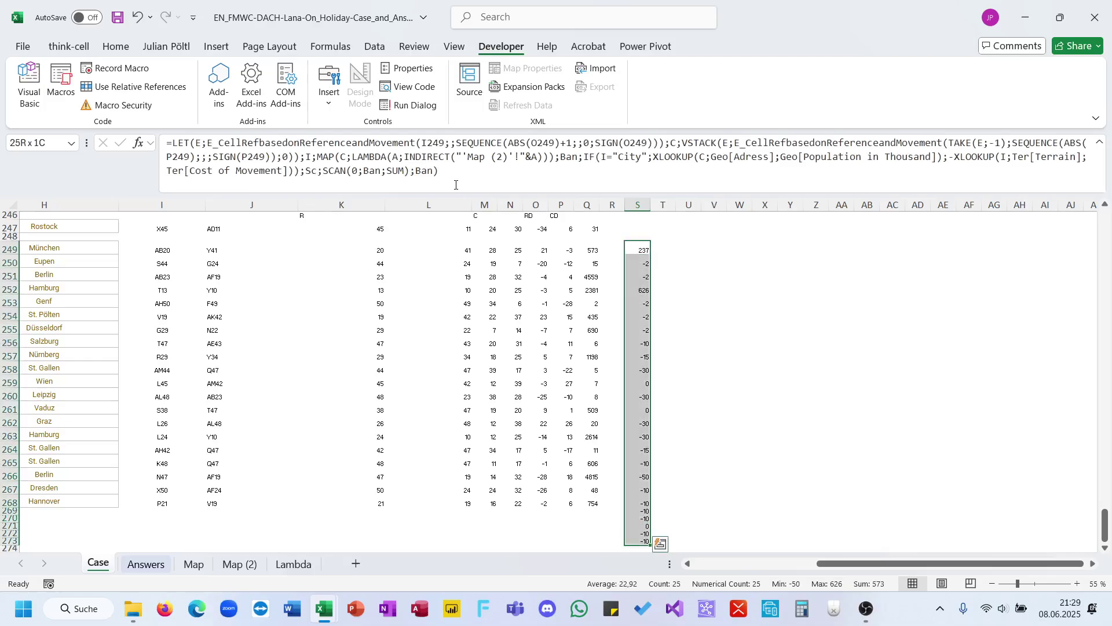
scroll(609, 327, up, 3)
scroll(608, 327, left, 2)
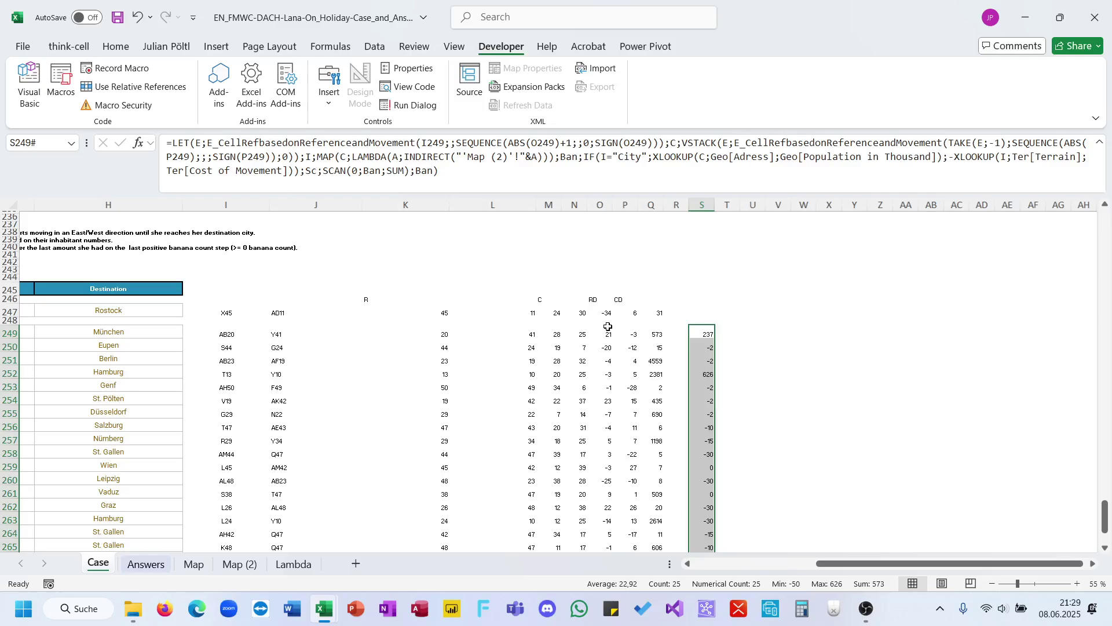
Change the final result of S249's LET formula from Ban to I to list the terrain types
click(538, 180)
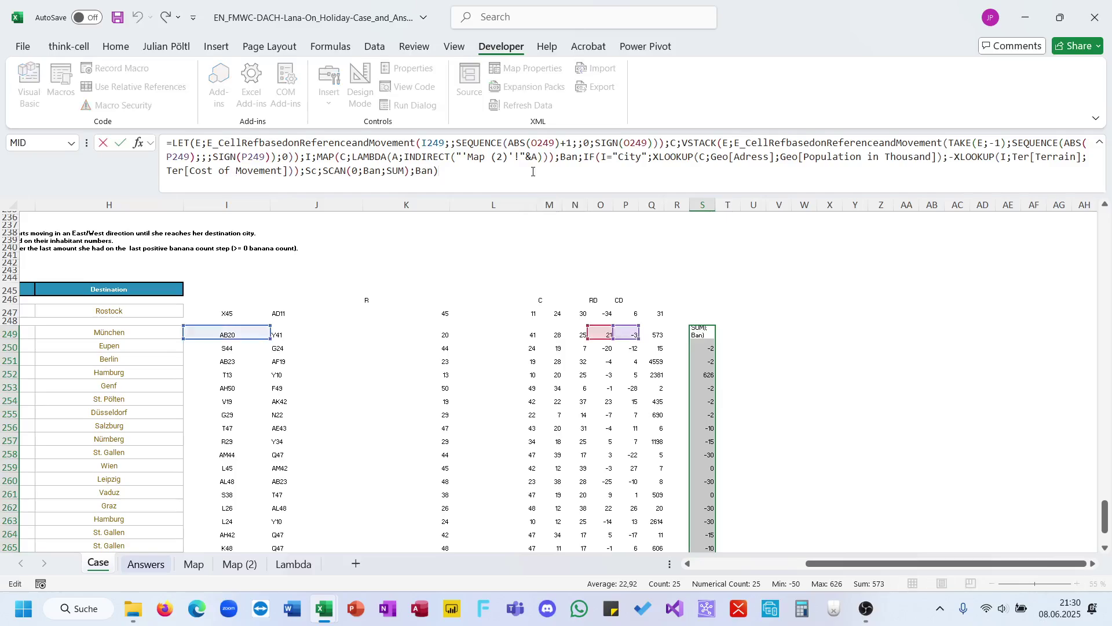
double_click(428, 171)
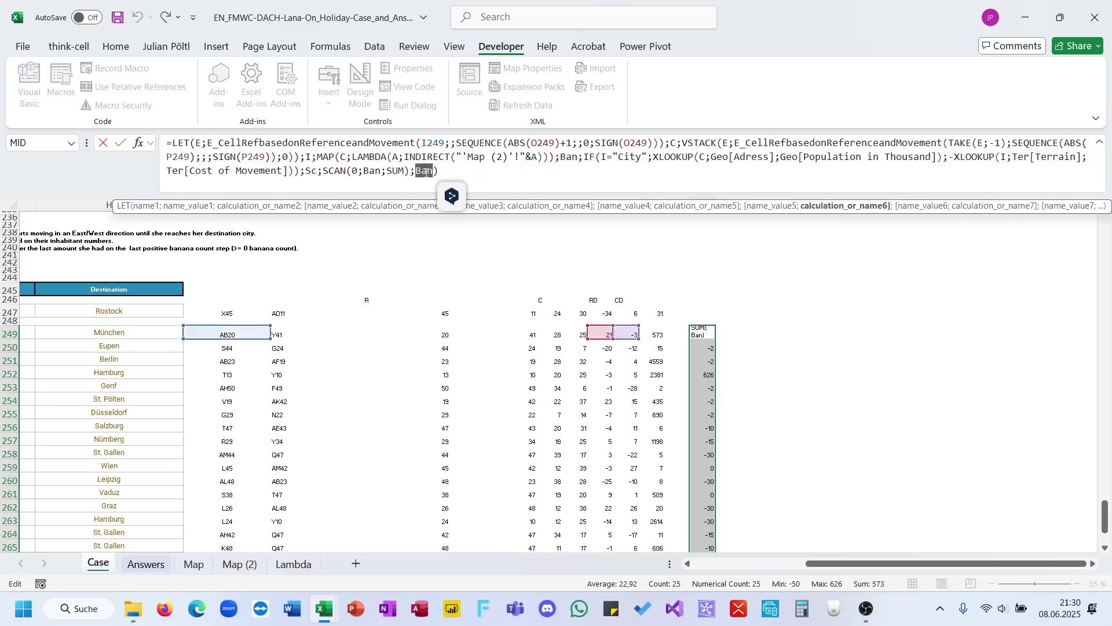
text(I)
key(Return)
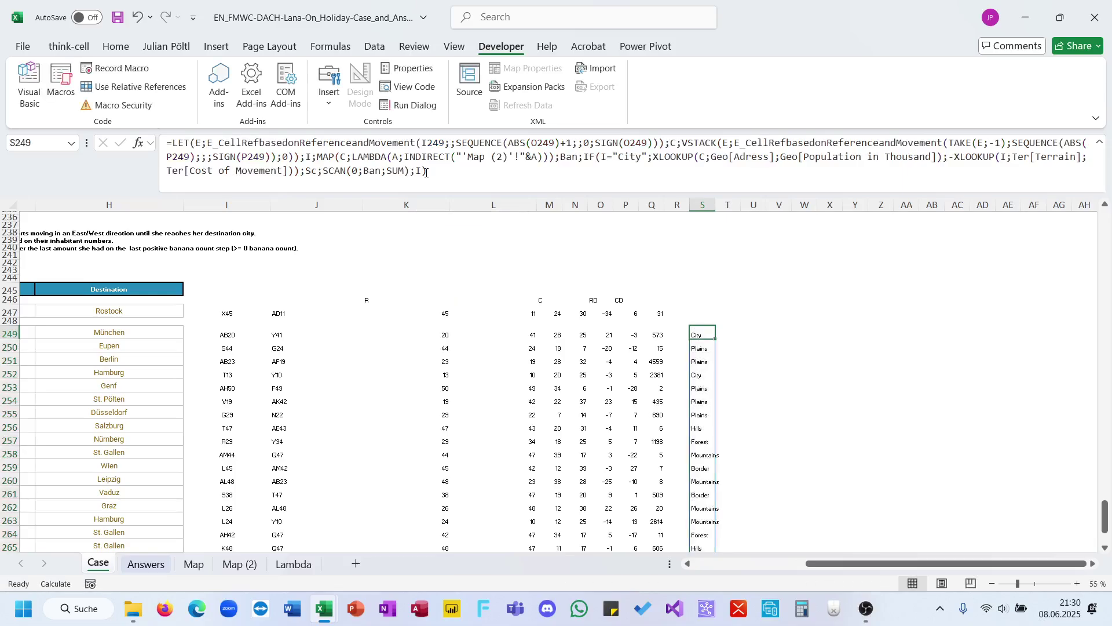
Change the final result of S249's LET formula from I to C and check the listed route addresses down to the last one
double_click(422, 171)
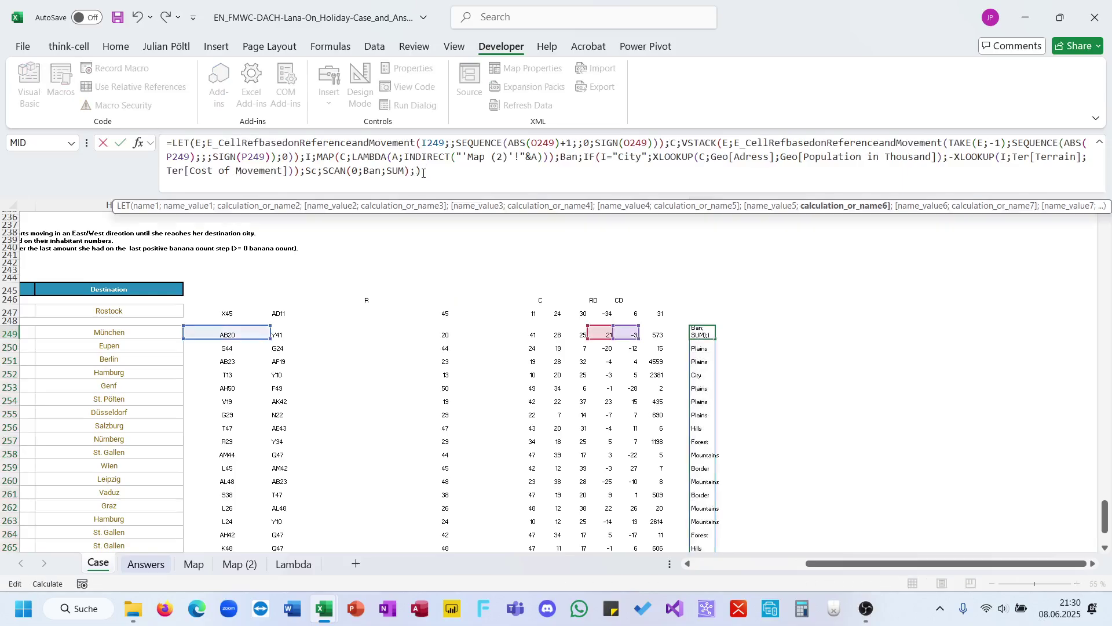
text(C)
key(Return)
key(ctrl+Down)
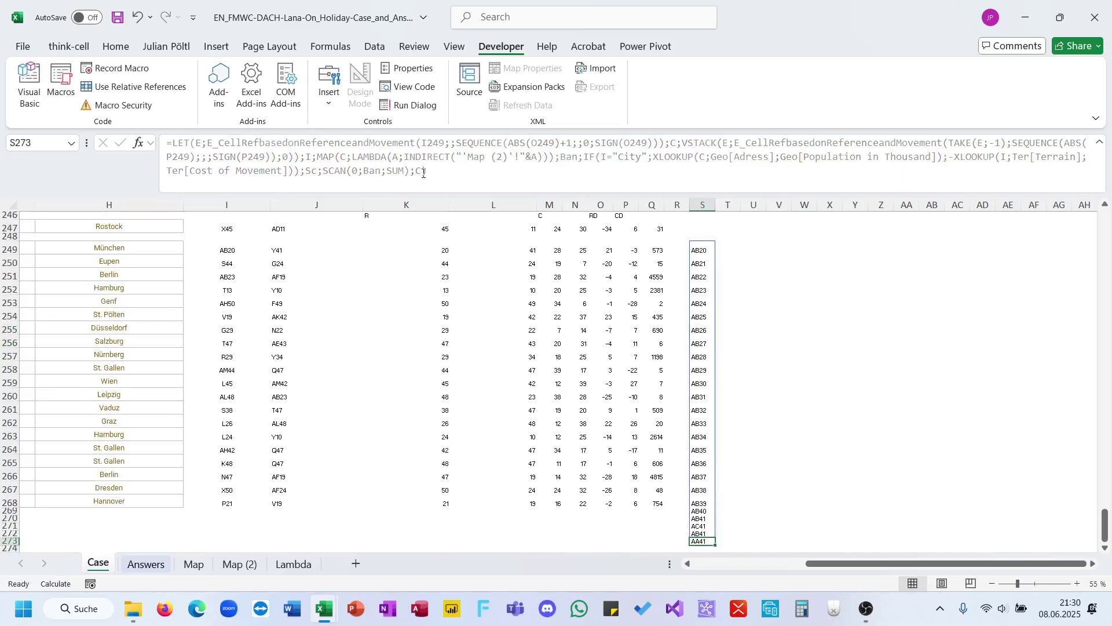
key(ctrl+Up)
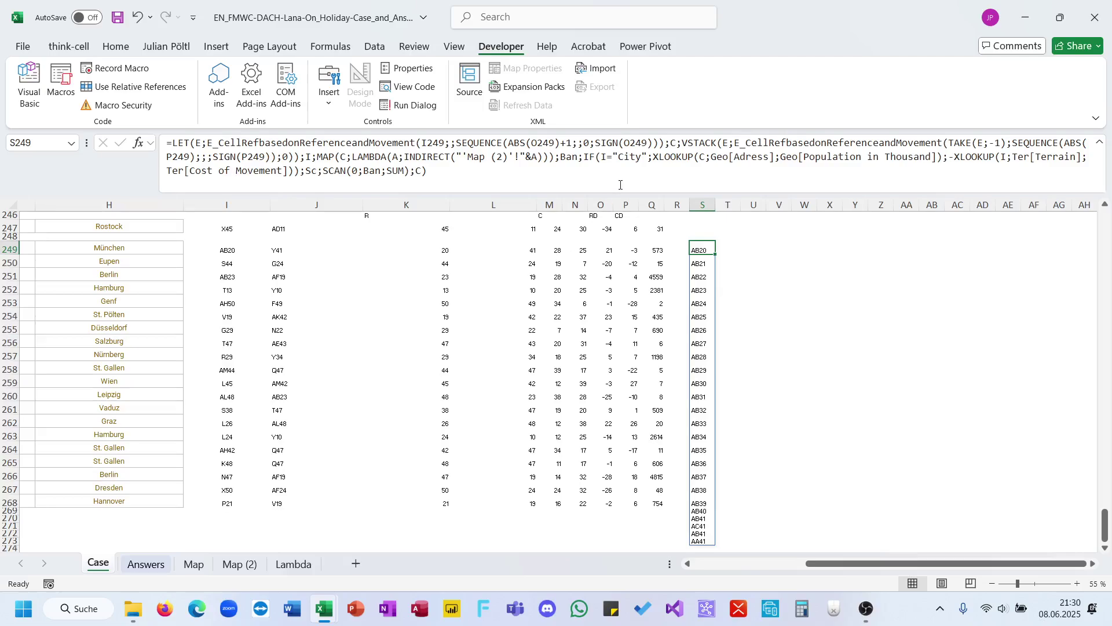
Try leaving the row movement argument empty in the second E_CellRefbasedonReferenceandMovement call of S249's formula
click(592, 174)
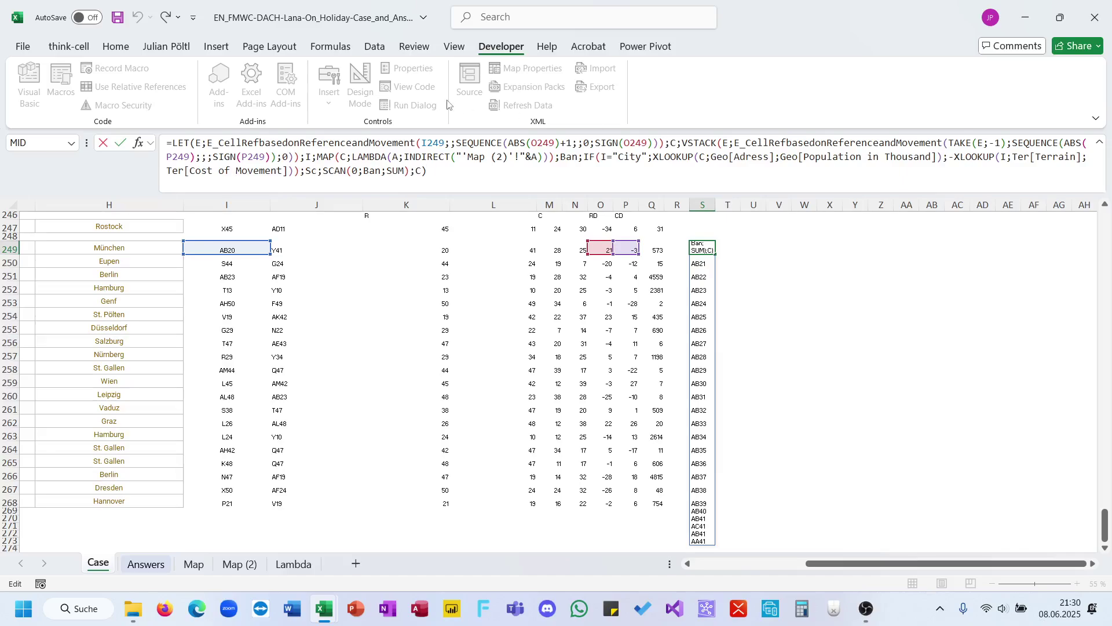
click(202, 157)
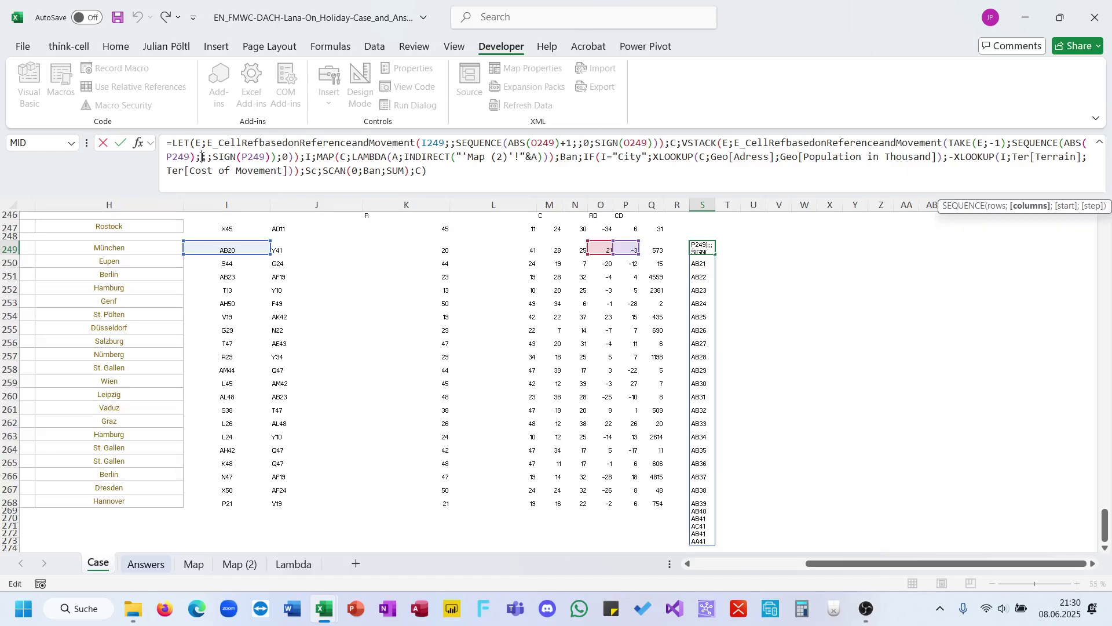
click(290, 157)
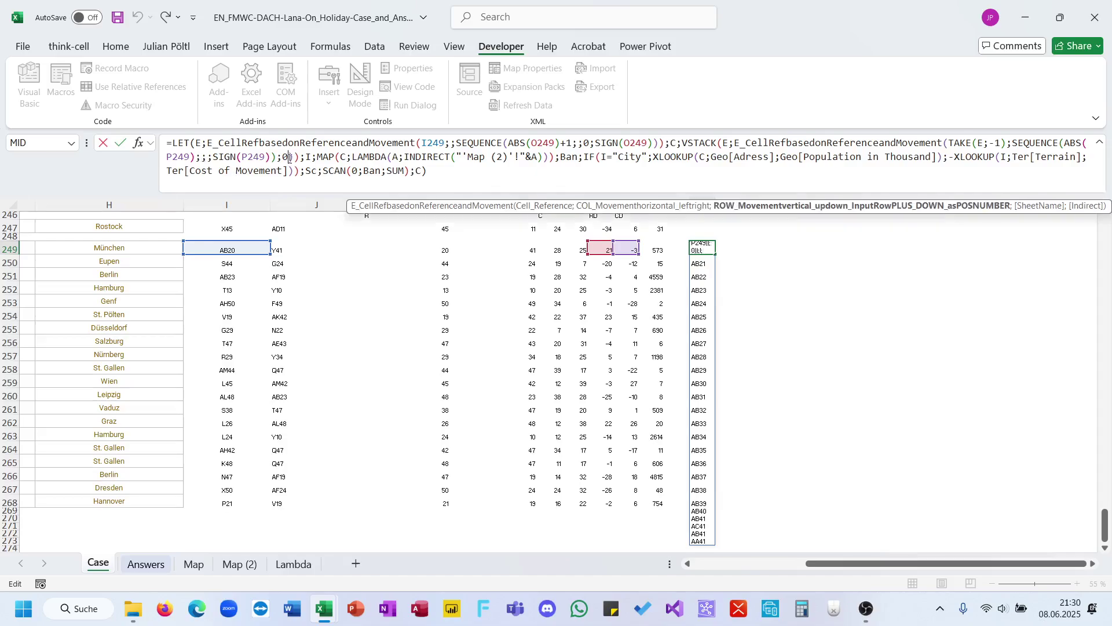
key(BackSpace)
key(BackSpace)
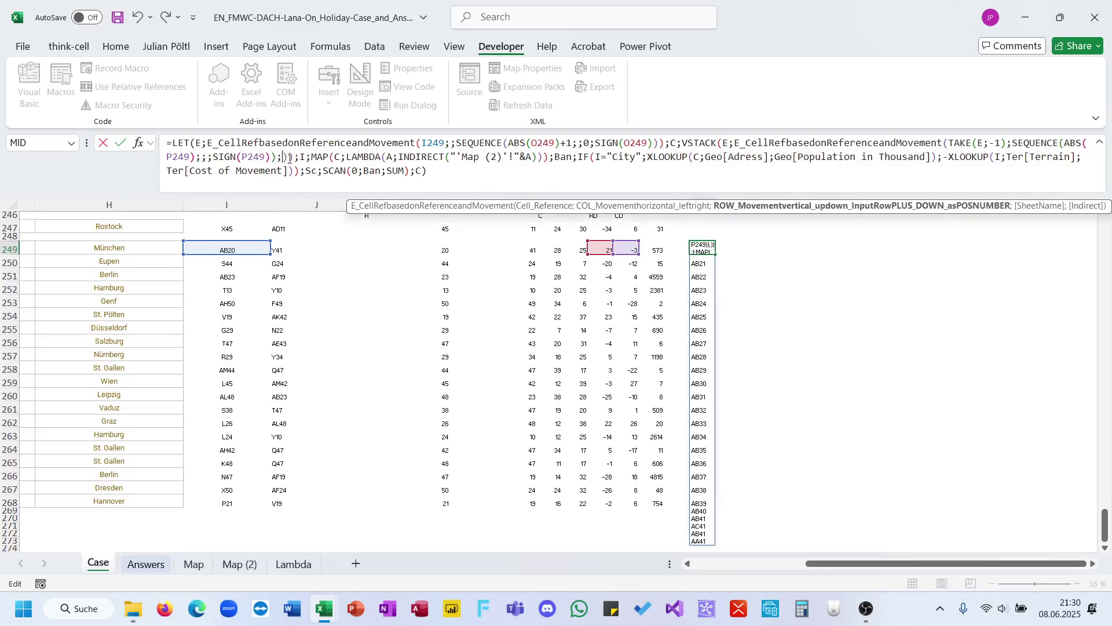
key(Return)
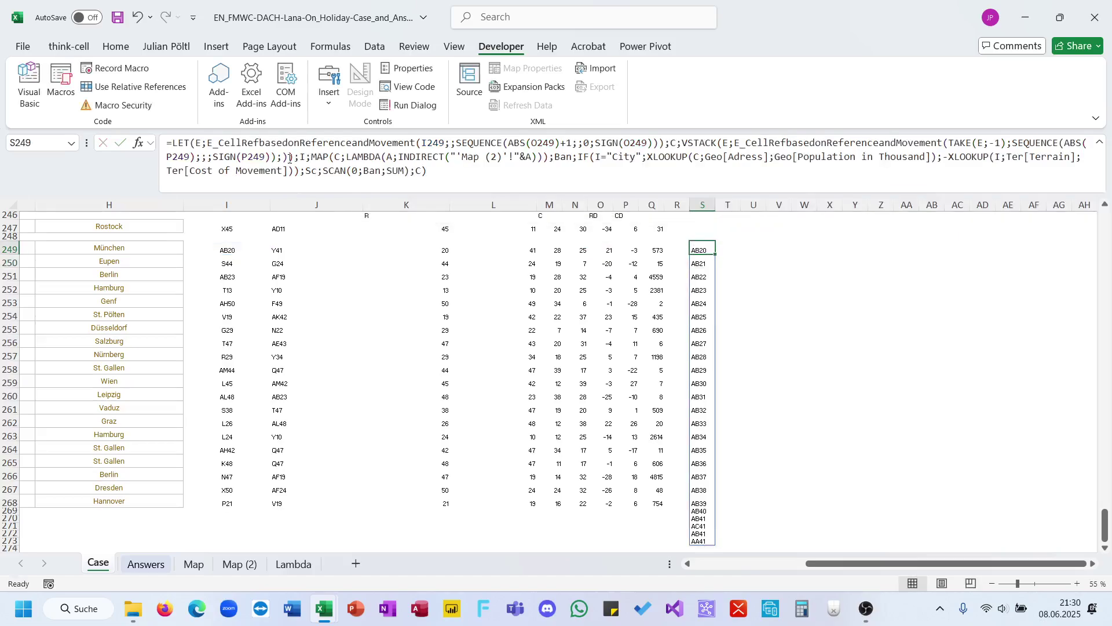
Restore 0 as the row movement argument in the second E_CellRefbasedonReferenceandMovement call of S249's formula
click(282, 157)
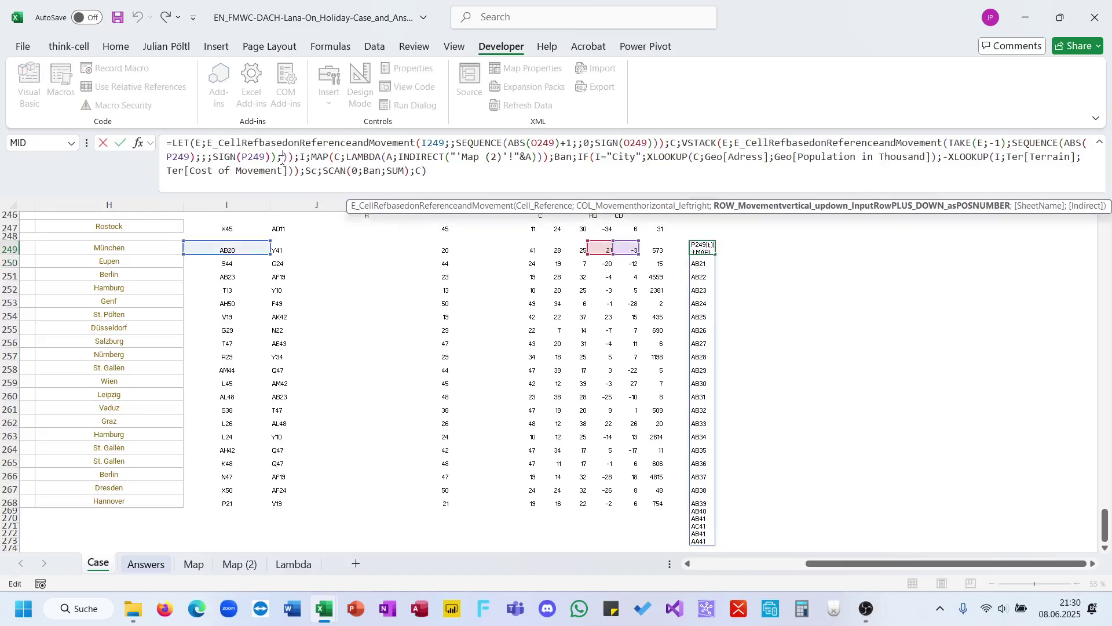
text(0))
key(Return)
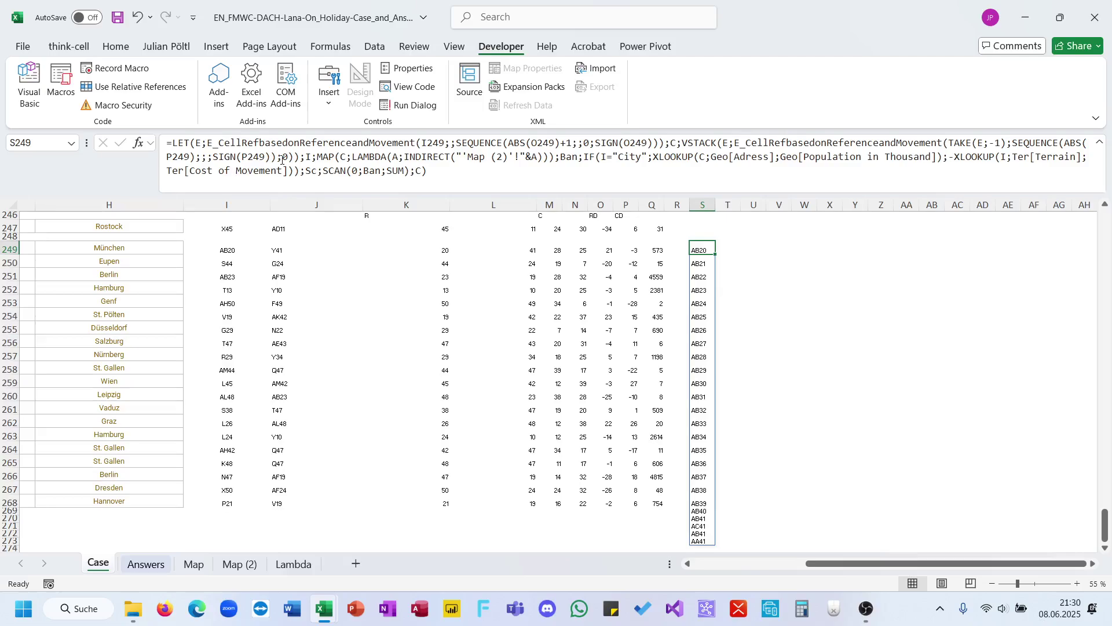
click(204, 154)
text(;)
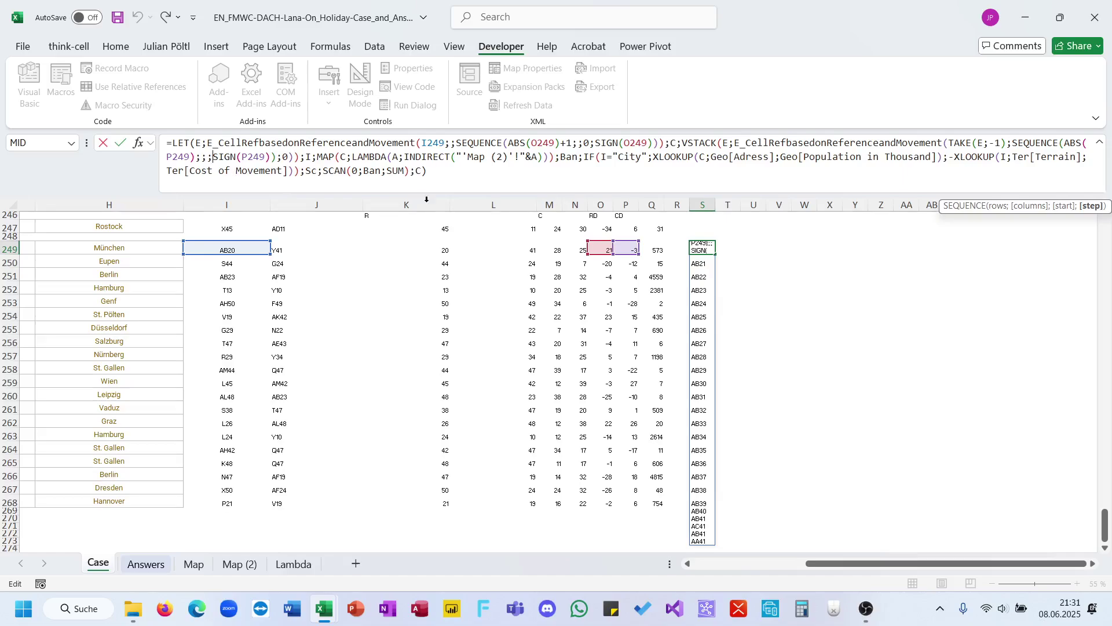
click(705, 518)
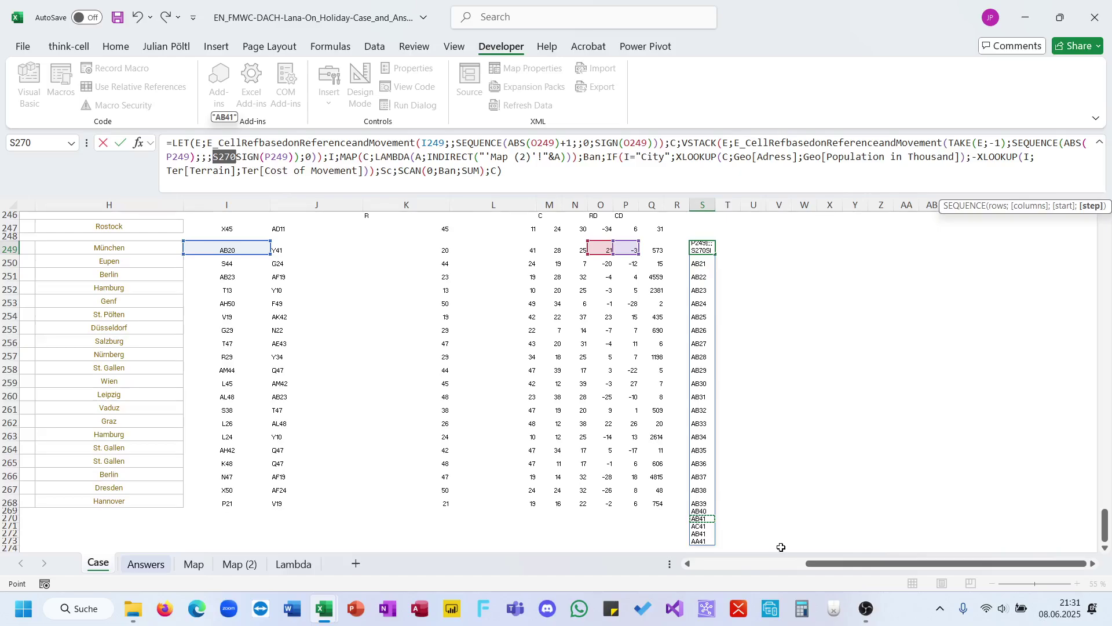
key(Escape)
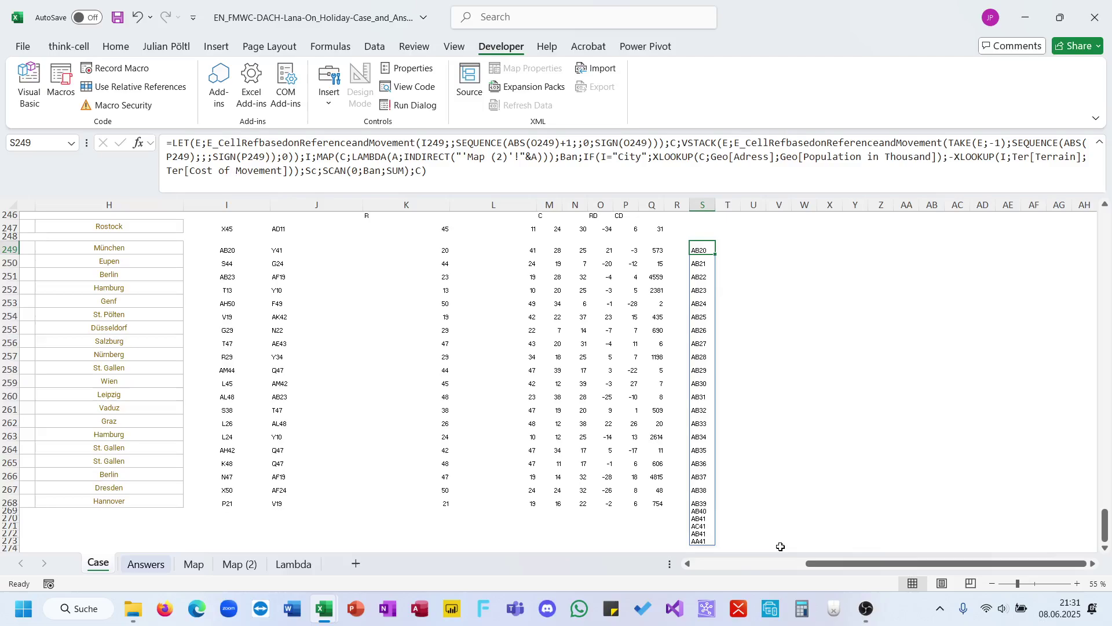
Try the start values 0 and -1 in the second SEQUENCE of S249's LET formula and compare the last listed addresses
click(208, 157)
text(0)
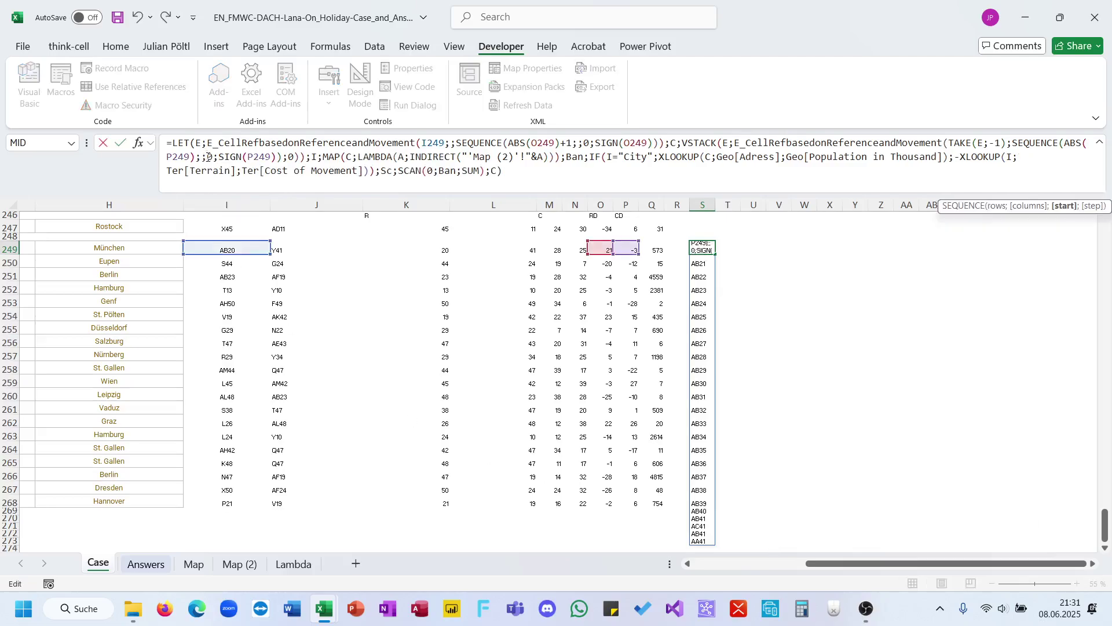
key(Return)
key(Up)
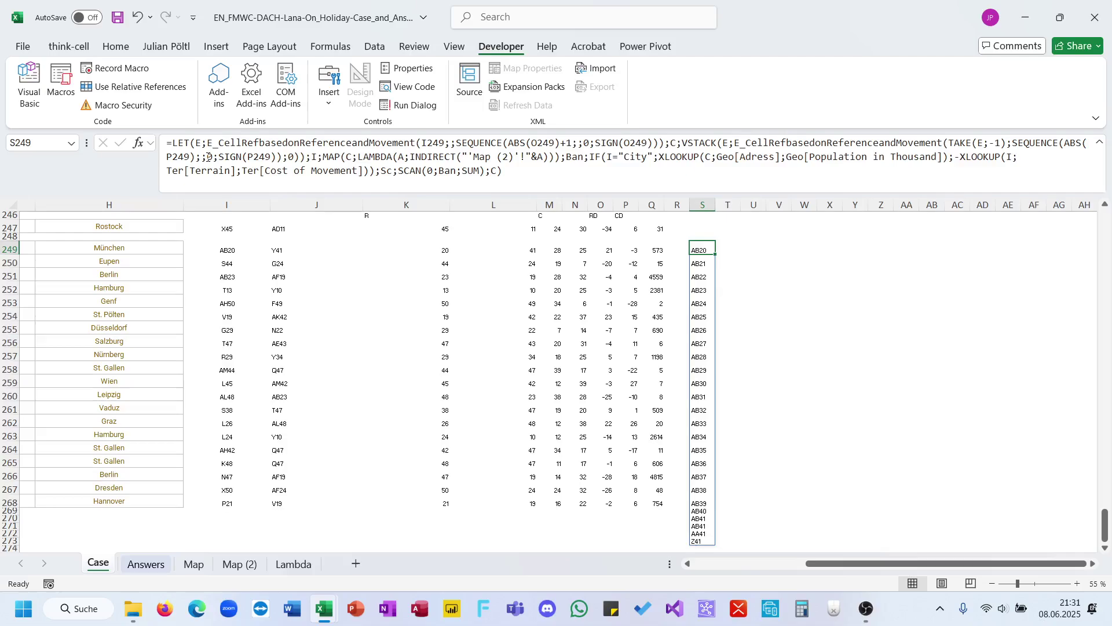
click(209, 156)
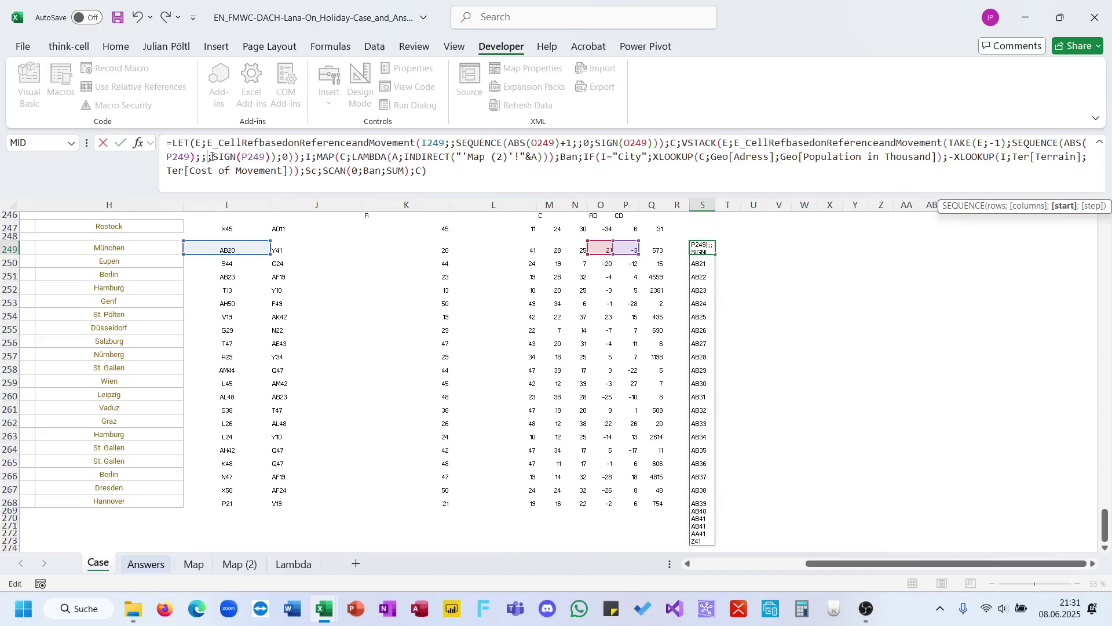
text(-1)
key(Return)
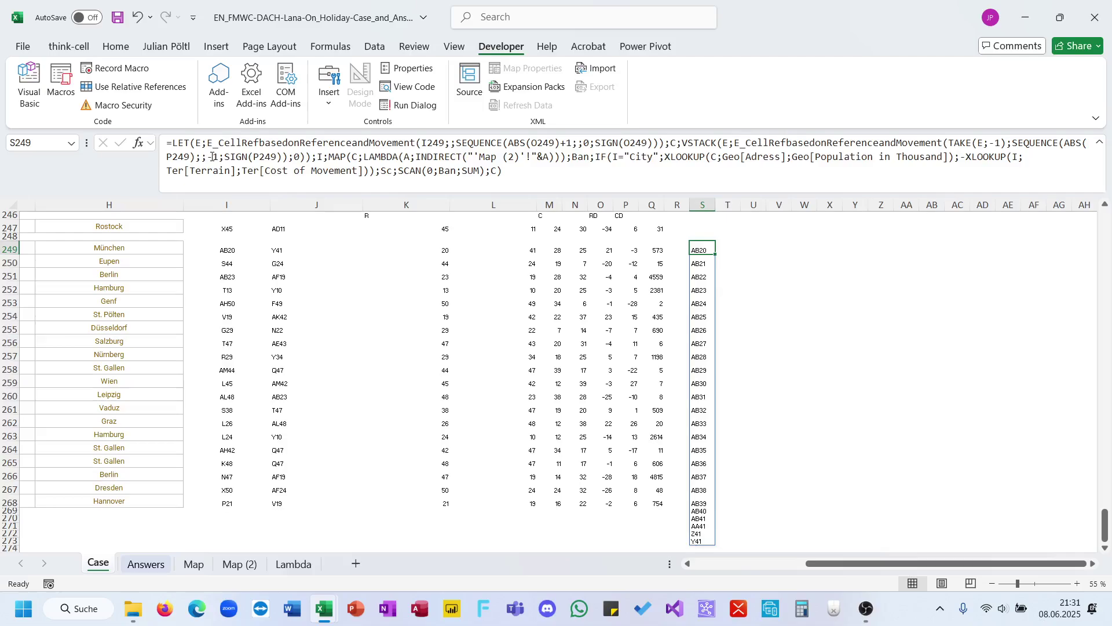
Set the start argument of the second SEQUENCE in S249's test formula to SIGN(P249)
click(212, 157)
key(BackSpace)
key(BackSpace)
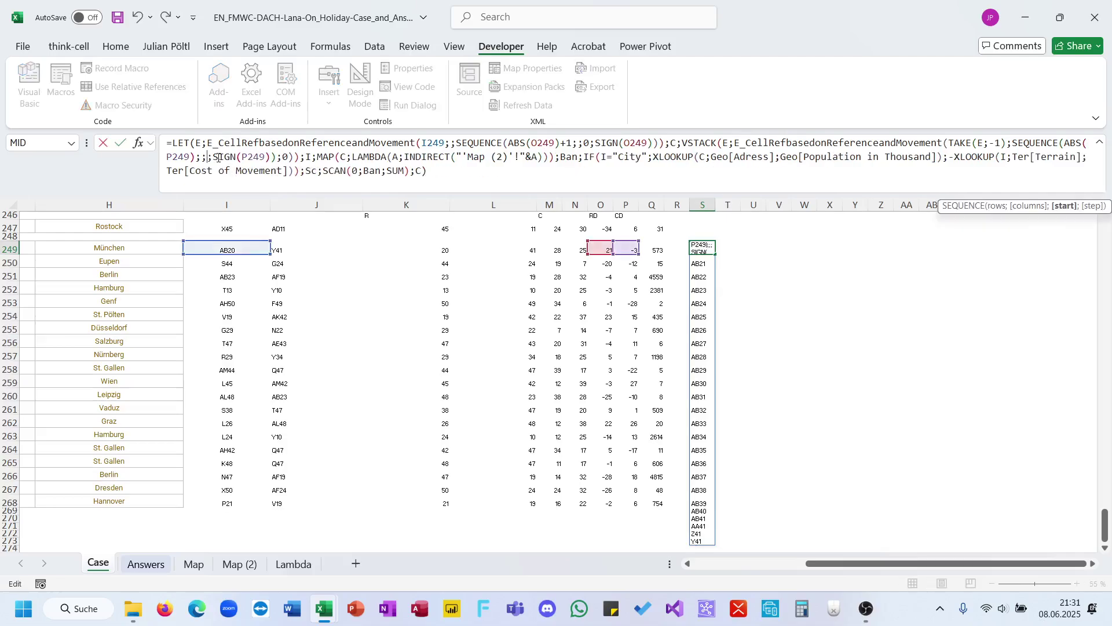
text(SIGN()
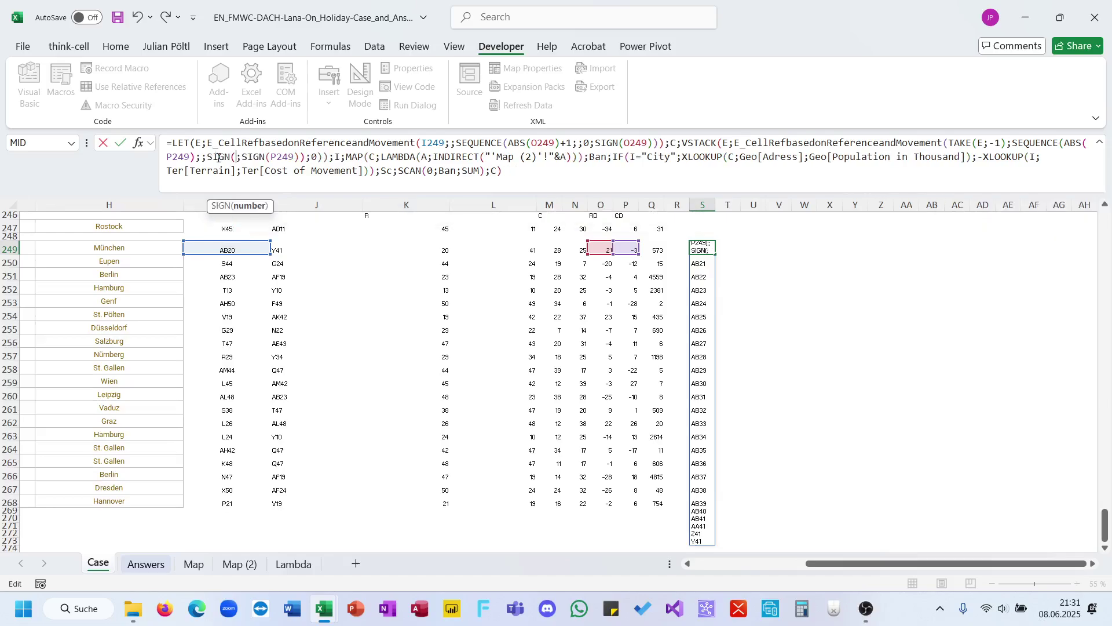
click(631, 248)
text())
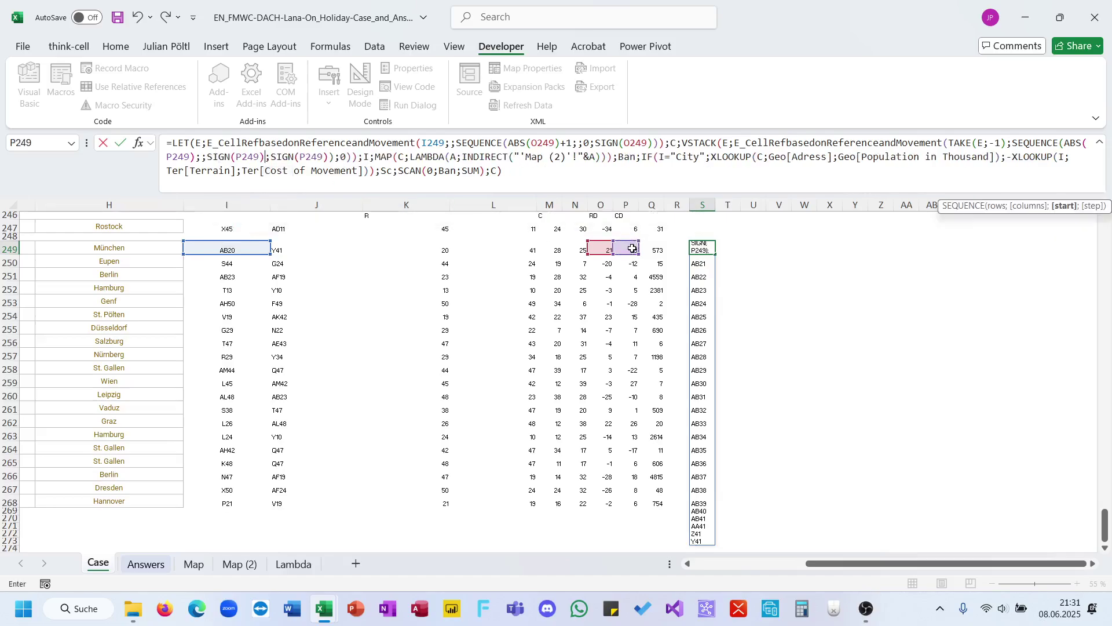
key(Return)
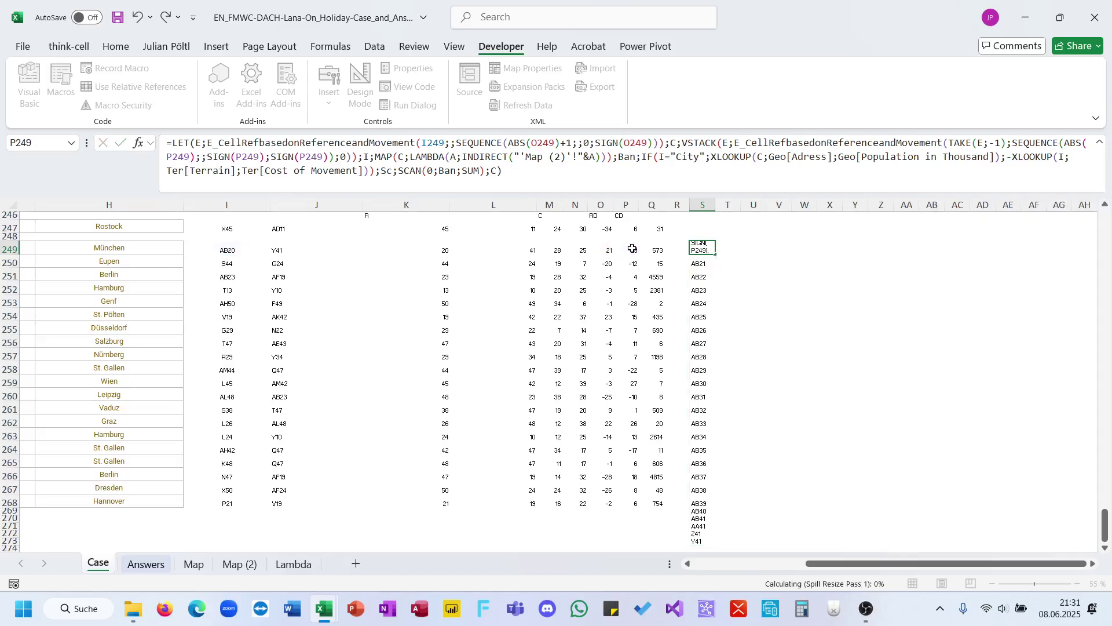
Insert SIGN(P249) as the start argument of the second SEQUENCE in Q249's LET formula and fill it down to Q268
click(667, 246)
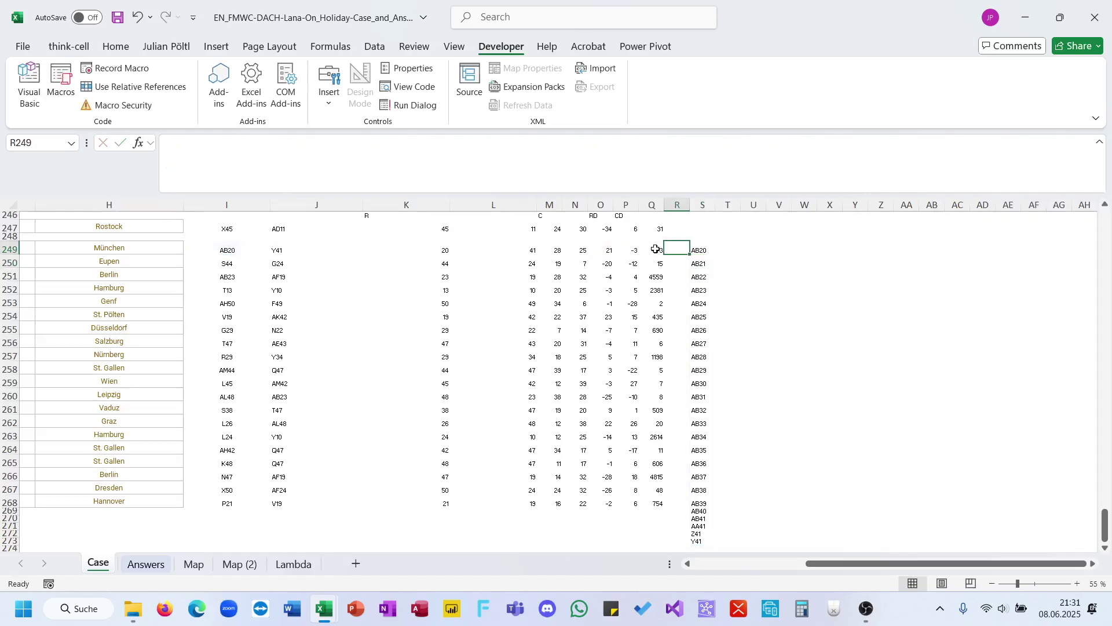
click(653, 248)
click(209, 157)
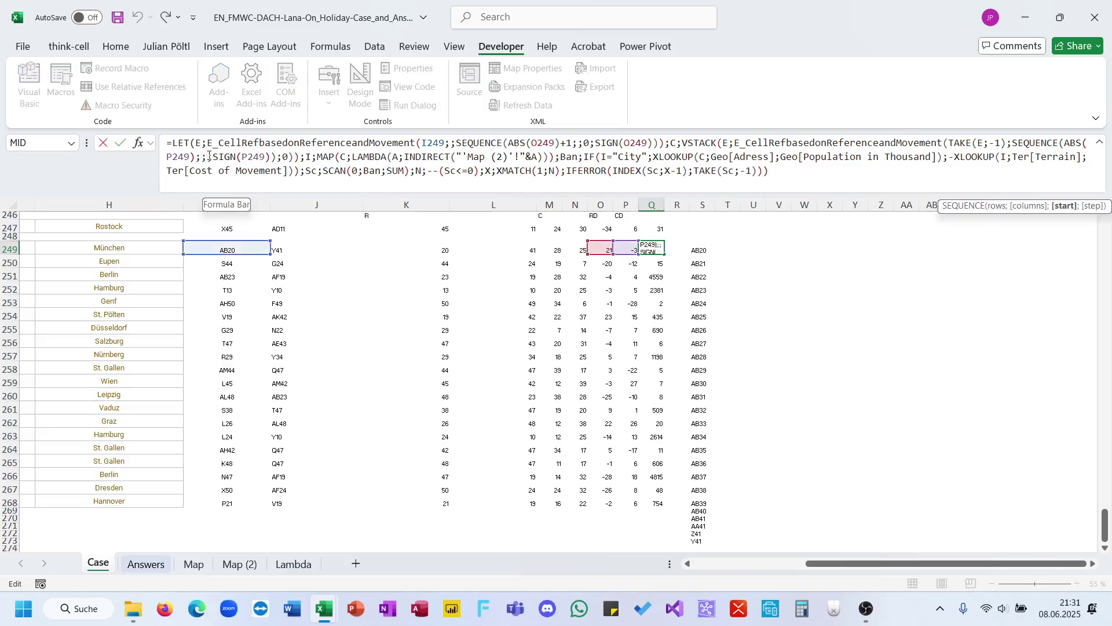
text(SIGN()
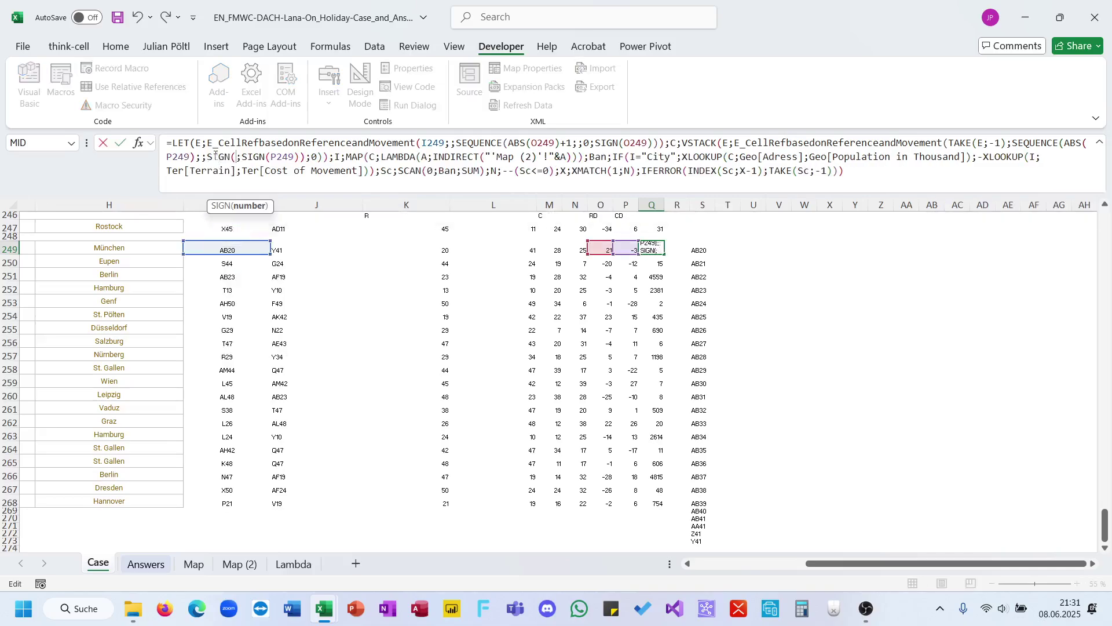
click(633, 249)
text())
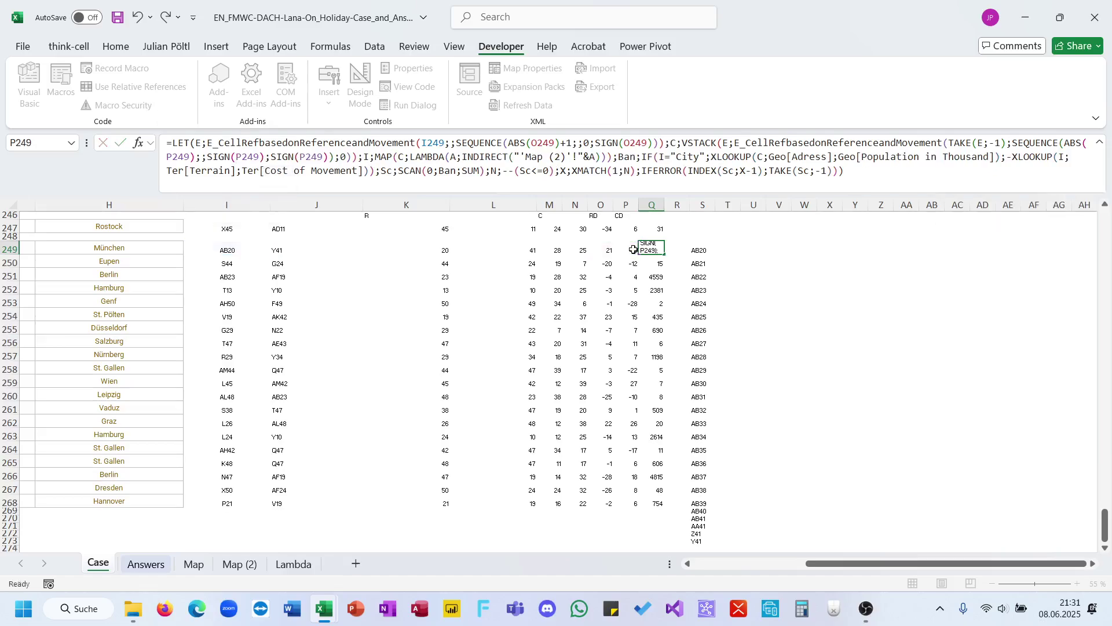
key(ctrl+Return)
double_click(665, 253)
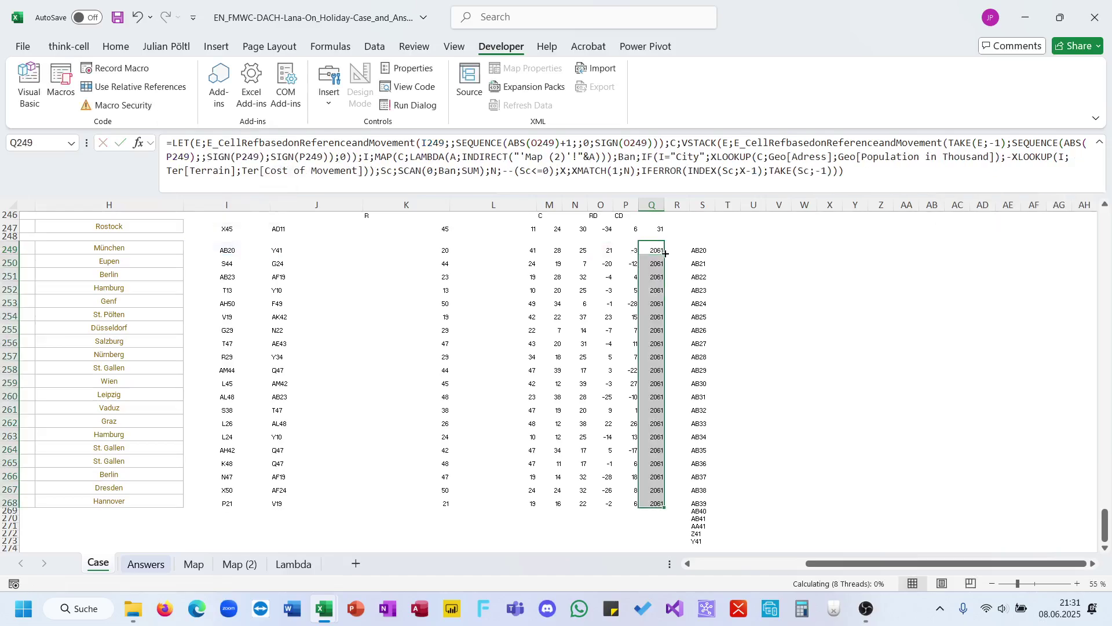
Copy the results in Q249:Q268 into the Level 7 answer cells E249:E268 as values
click(655, 246)
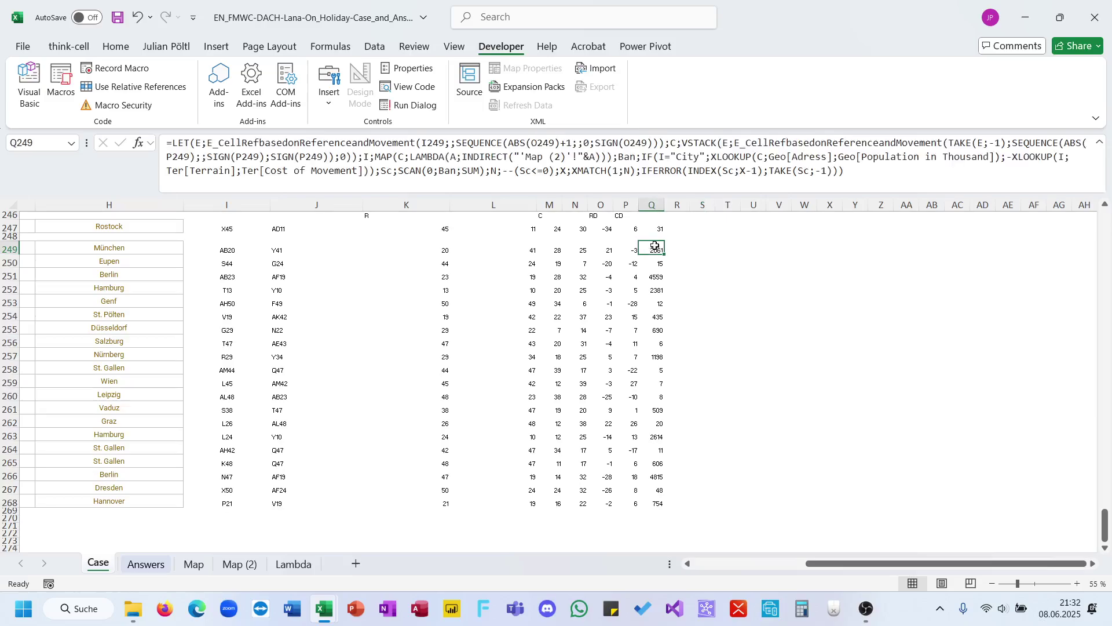
scroll(655, 246, left, 5)
key(ctrl+shift+Down)
key(ctrl+c)
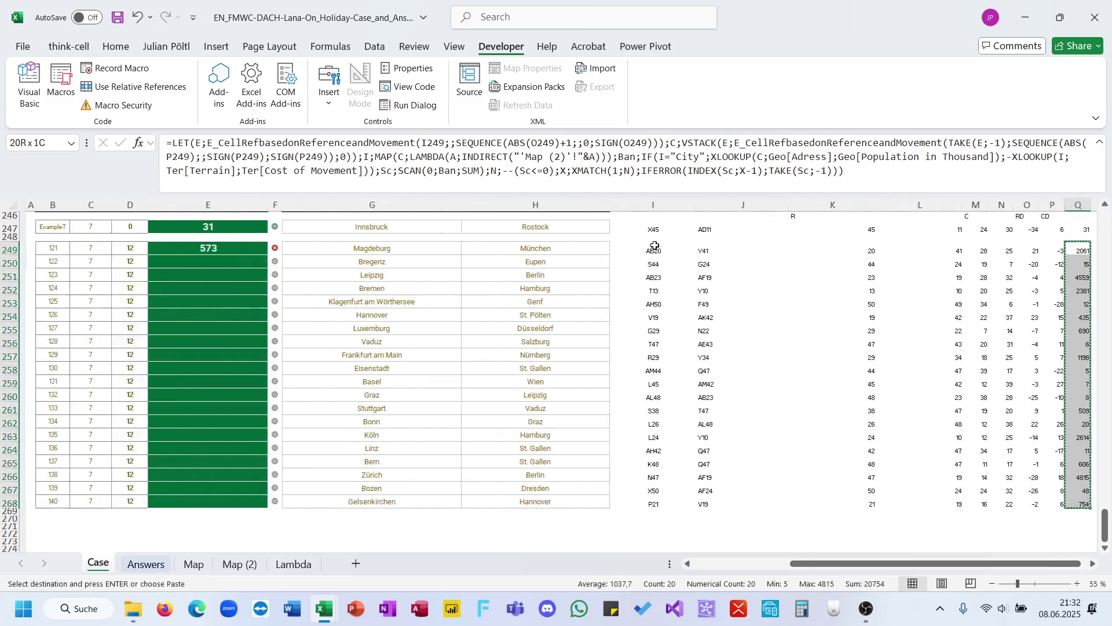
click(223, 247)
key(ctrl+v)
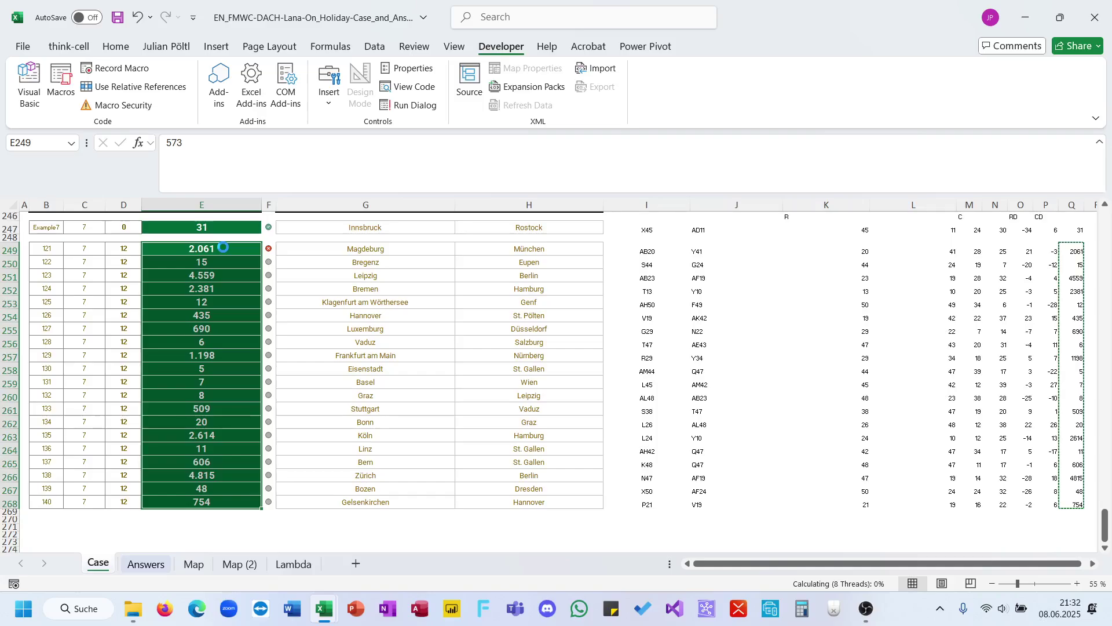
click(296, 276)
key(Escape)
Review the Level 7 answer checks, and read the bonus questions on the Case sheet including the note attached to Bonus 4
scroll(296, 276, up, 5)
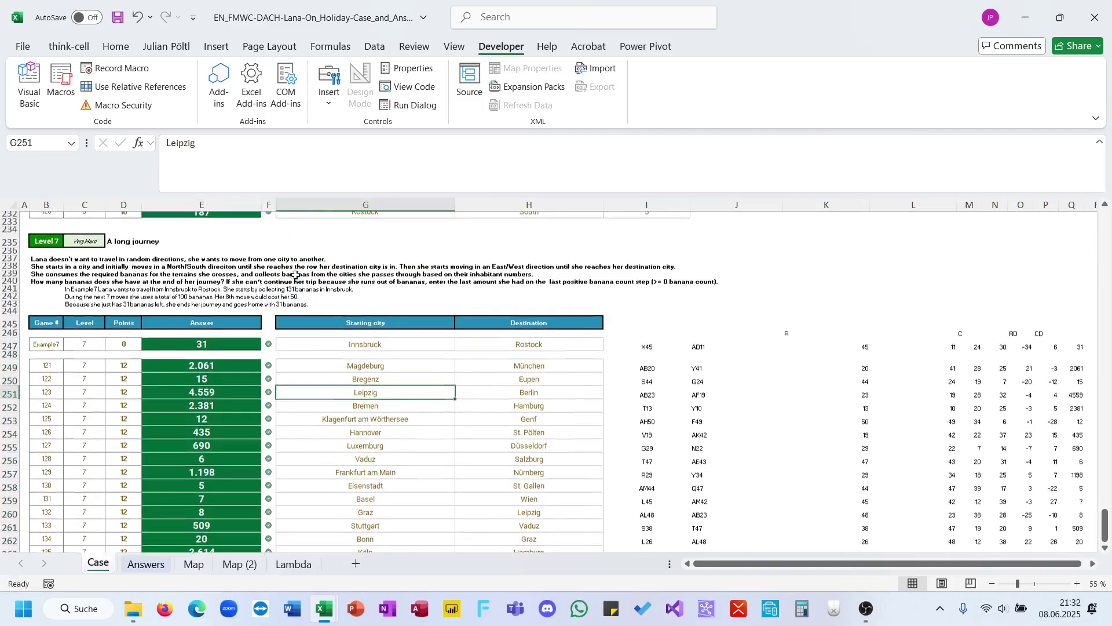
scroll(296, 276, down, 1)
scroll(296, 276, right, 4)
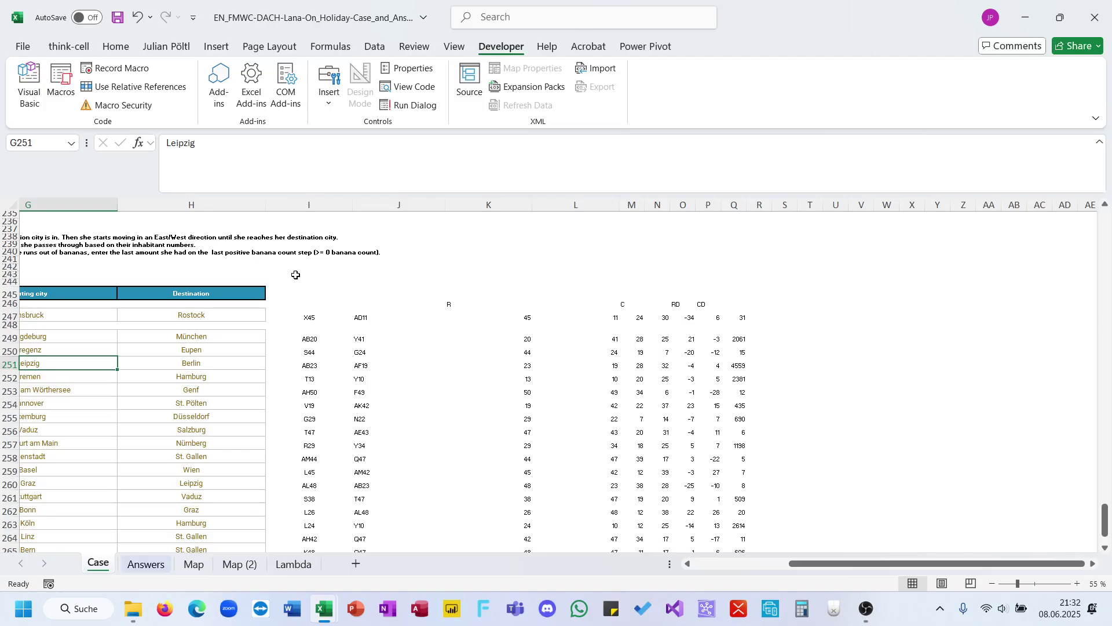
scroll(296, 274, up, 20)
scroll(295, 275, left, 3)
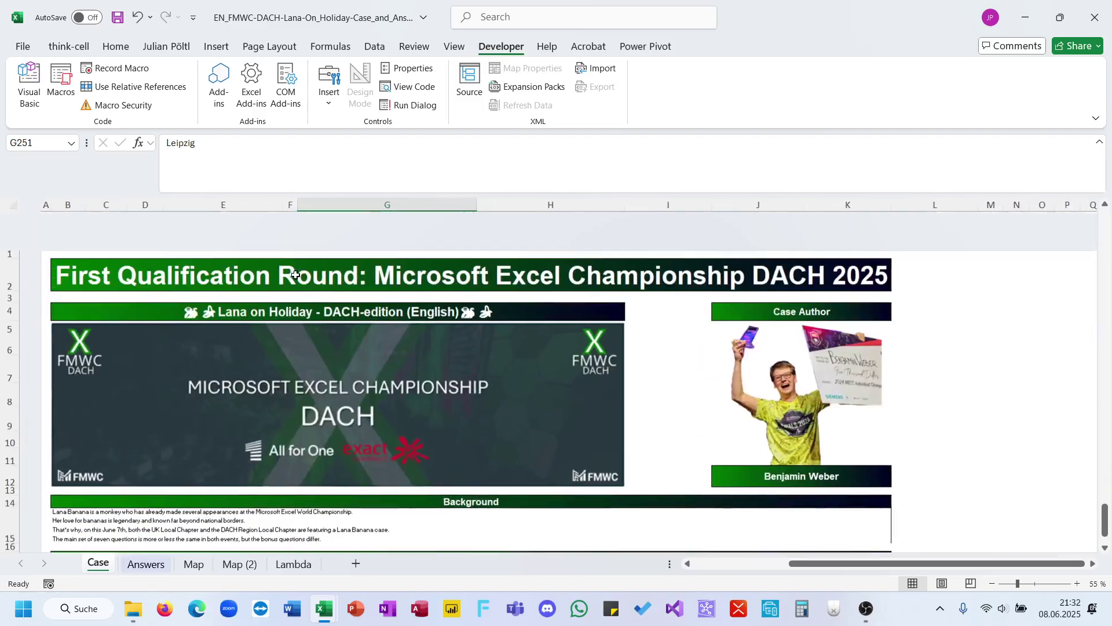
scroll(295, 275, down, 6)
scroll(296, 275, right, 1)
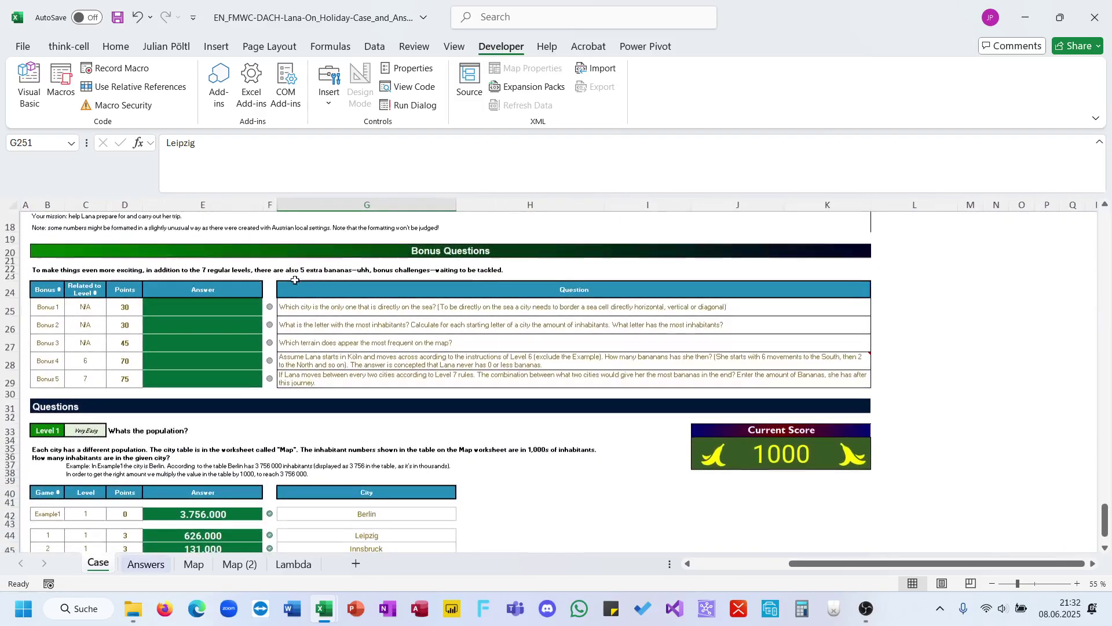
click(291, 307)
mouse_move(360, 355)
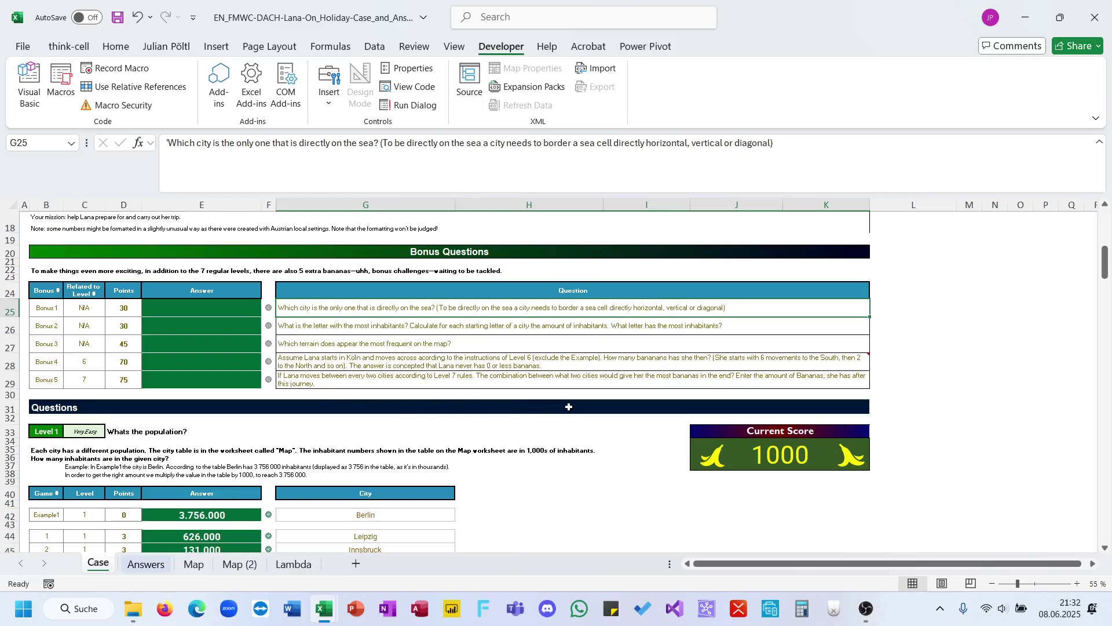
click(811, 359)
scroll(941, 369, up, 3)
scroll(939, 368, up, 1)
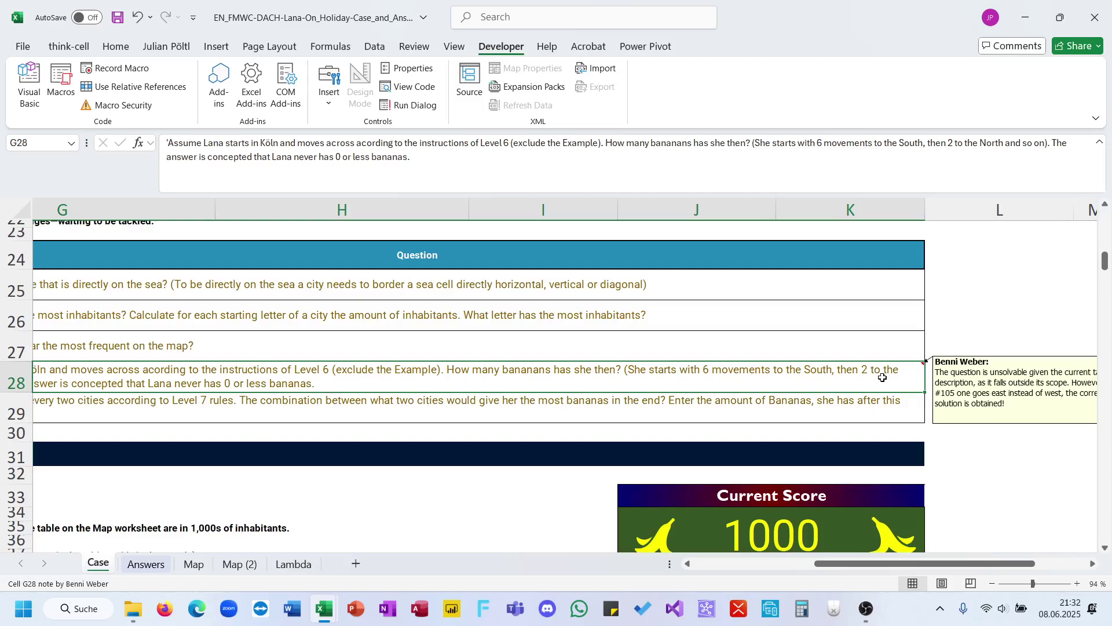
scroll(882, 377, right, 1)
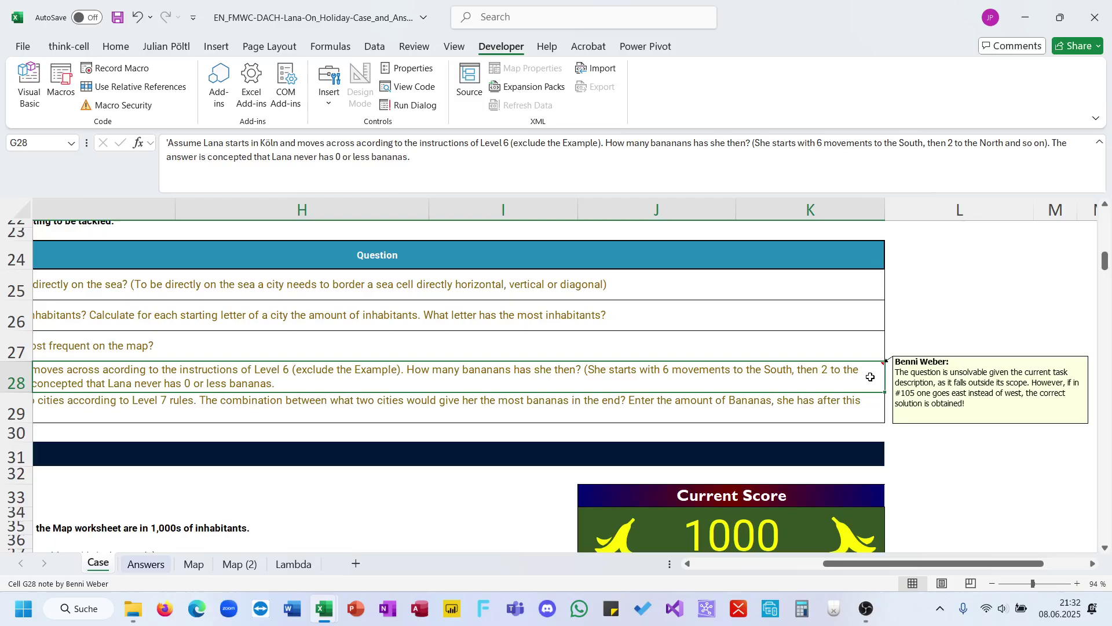
scroll(870, 377, down, 3)
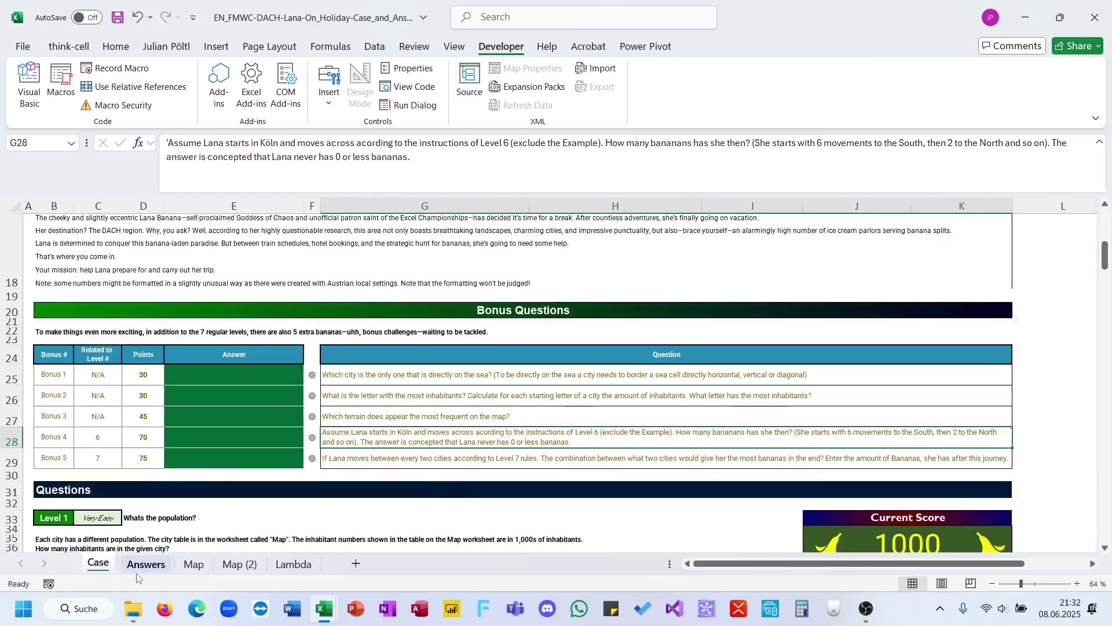
Examine the coastal cities on the Map sheet for one directly bordering a sea cell and look up its address in the city table
click(141, 567)
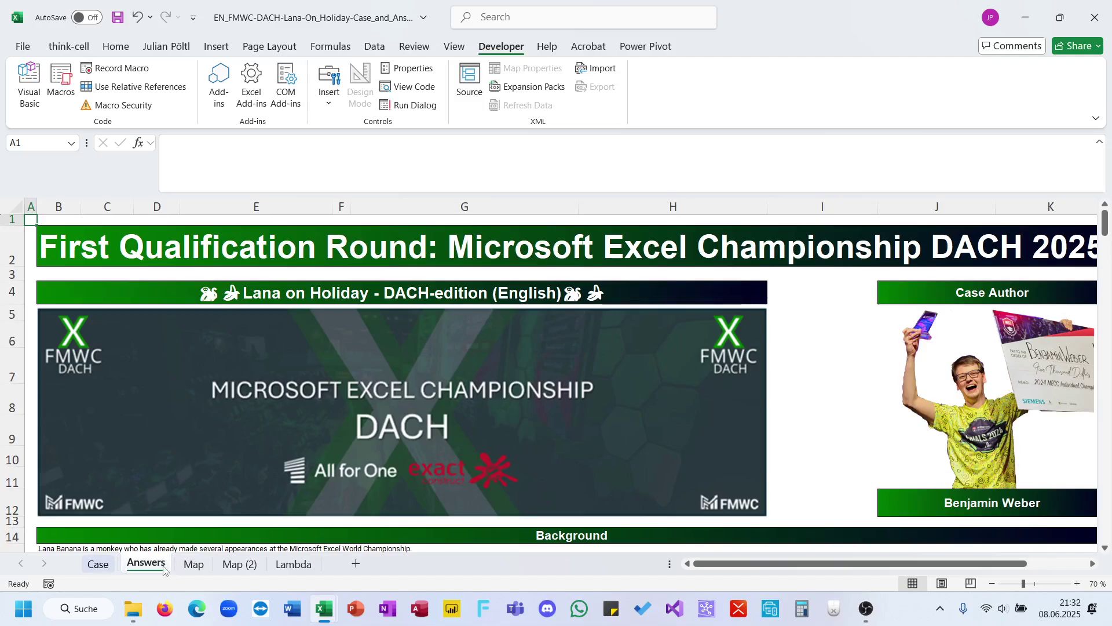
click(193, 564)
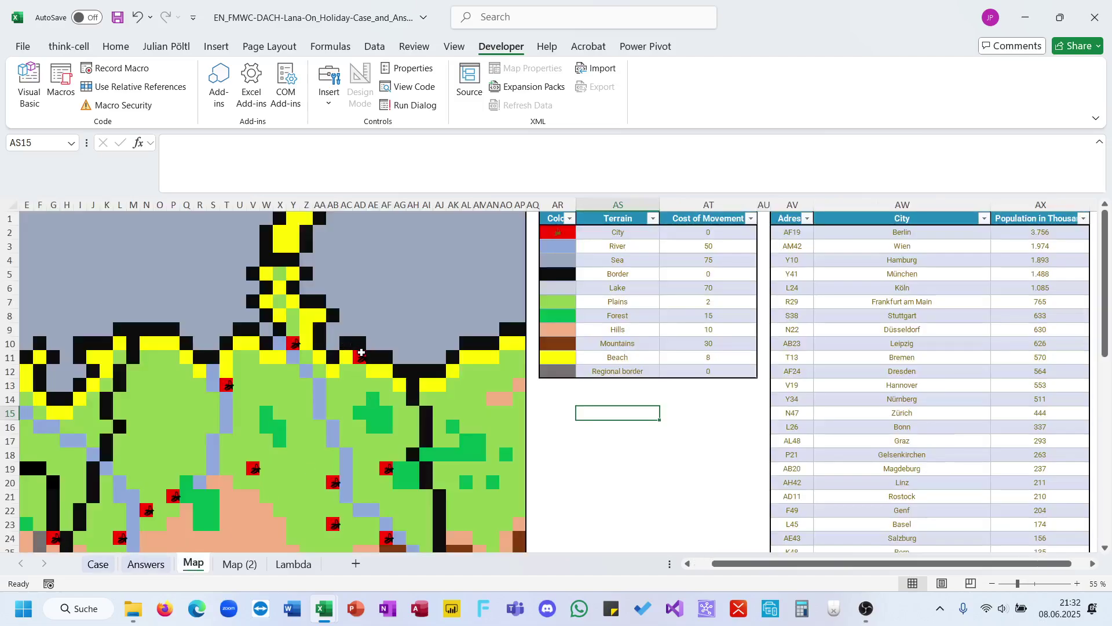
click(360, 356)
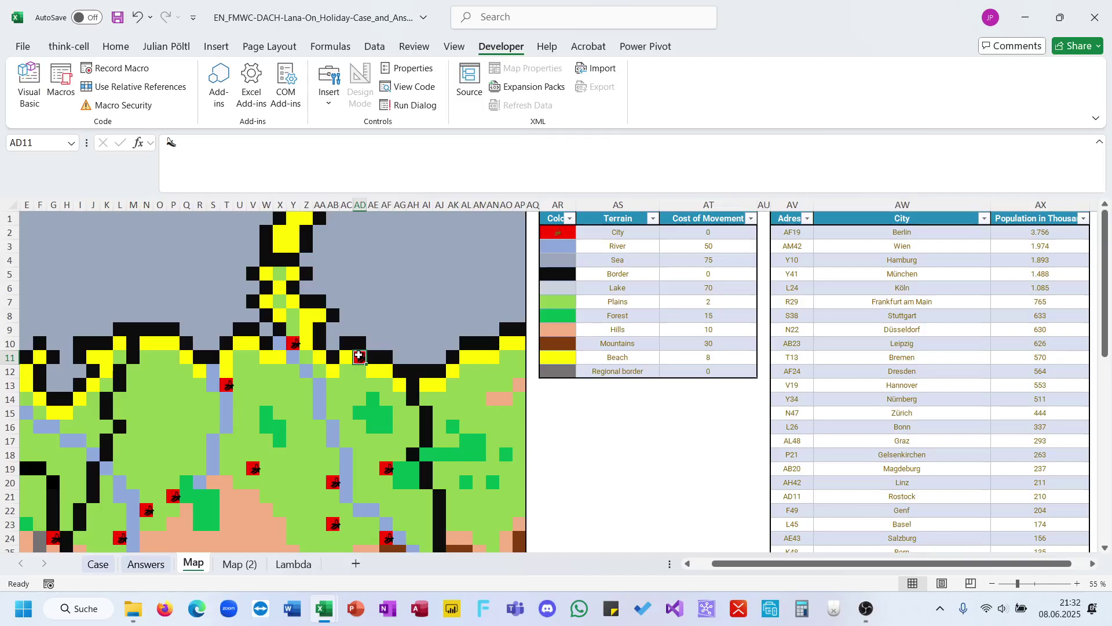
click(372, 343)
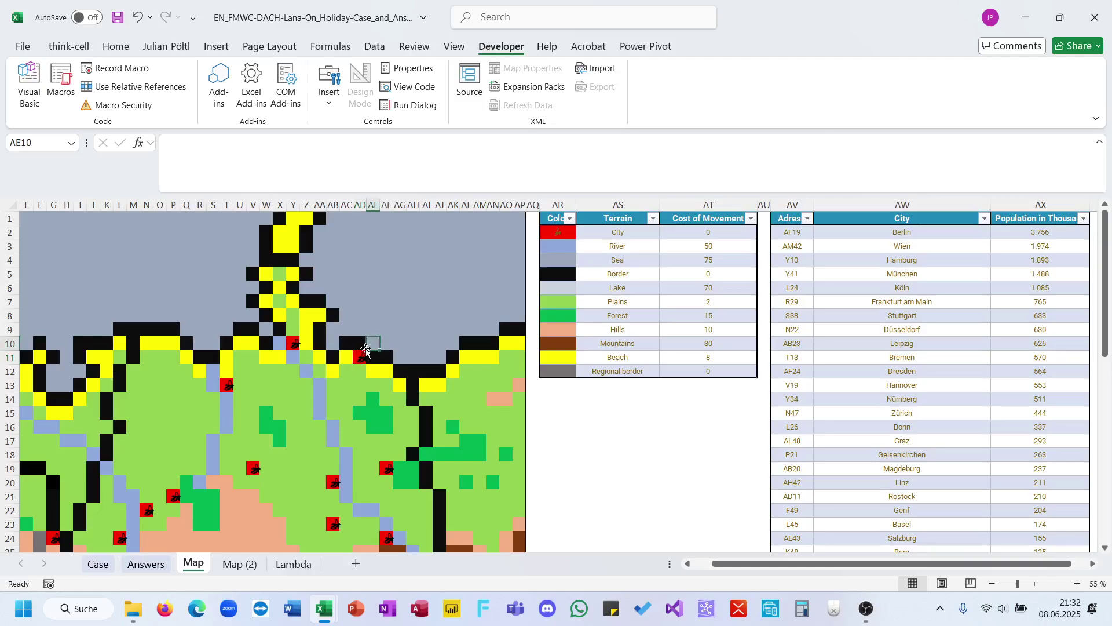
click(360, 352)
scroll(379, 380, down, 1)
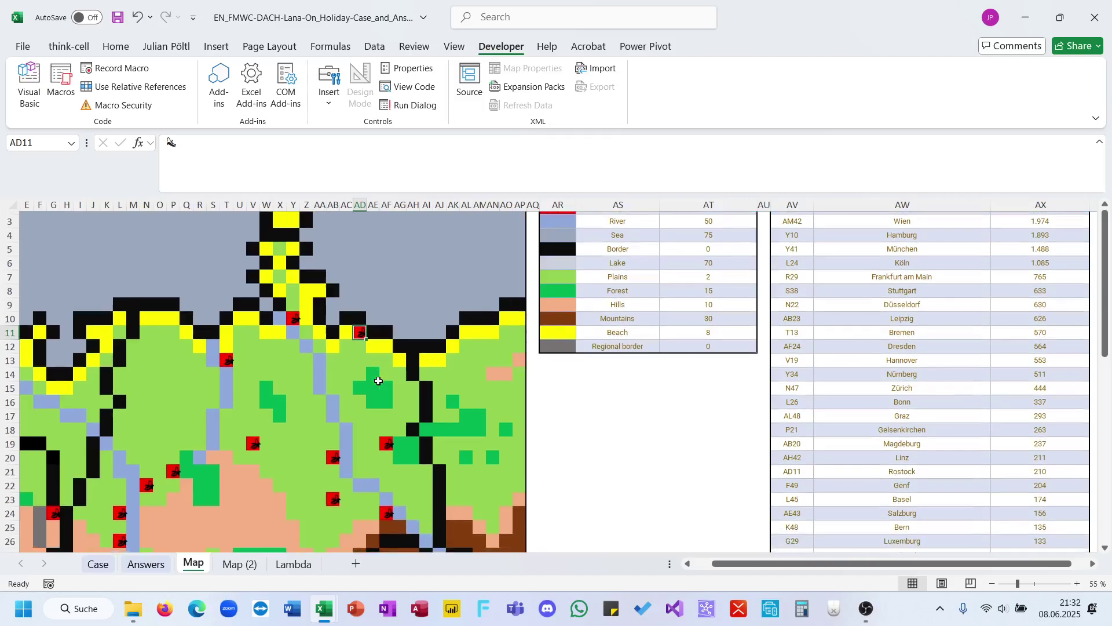
scroll(379, 380, up, 1)
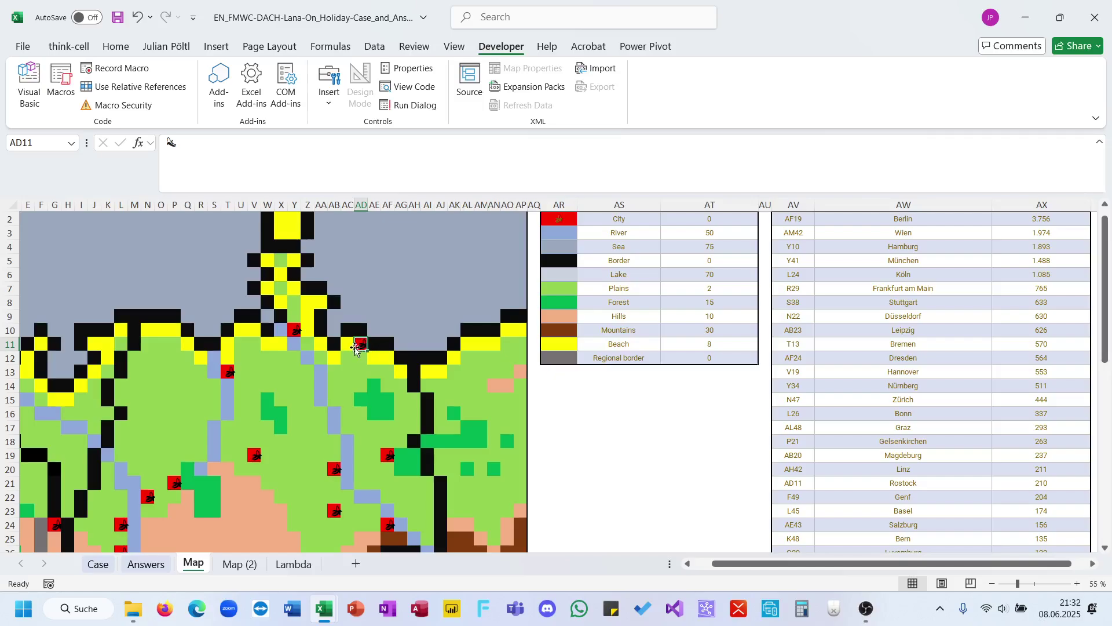
scroll(802, 403, down, 2)
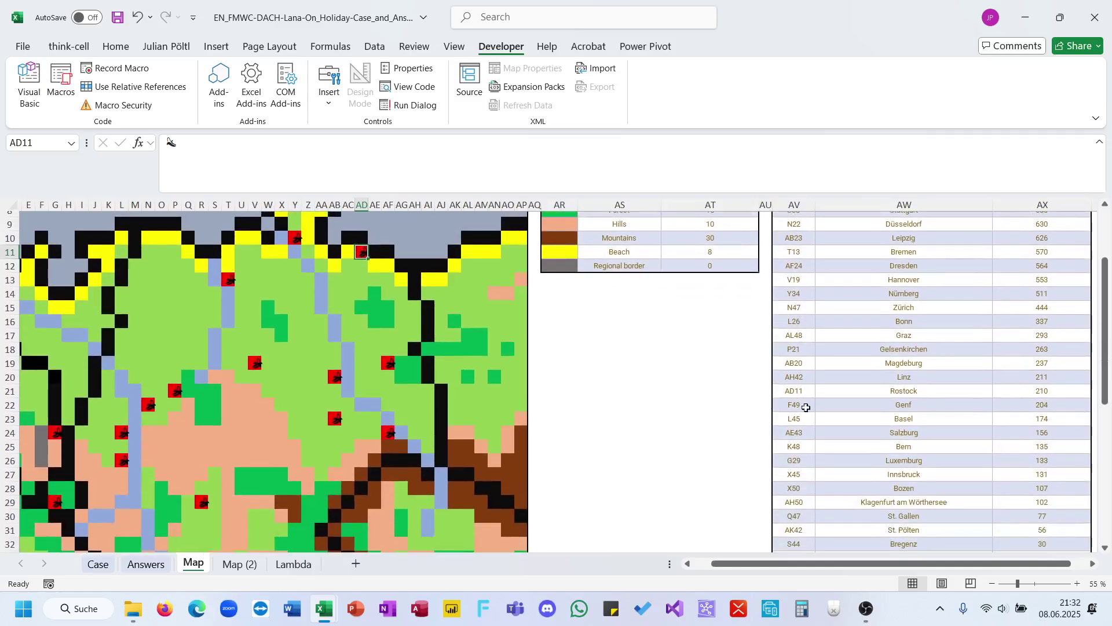
scroll(807, 457, down, 1)
scroll(803, 457, up, 2)
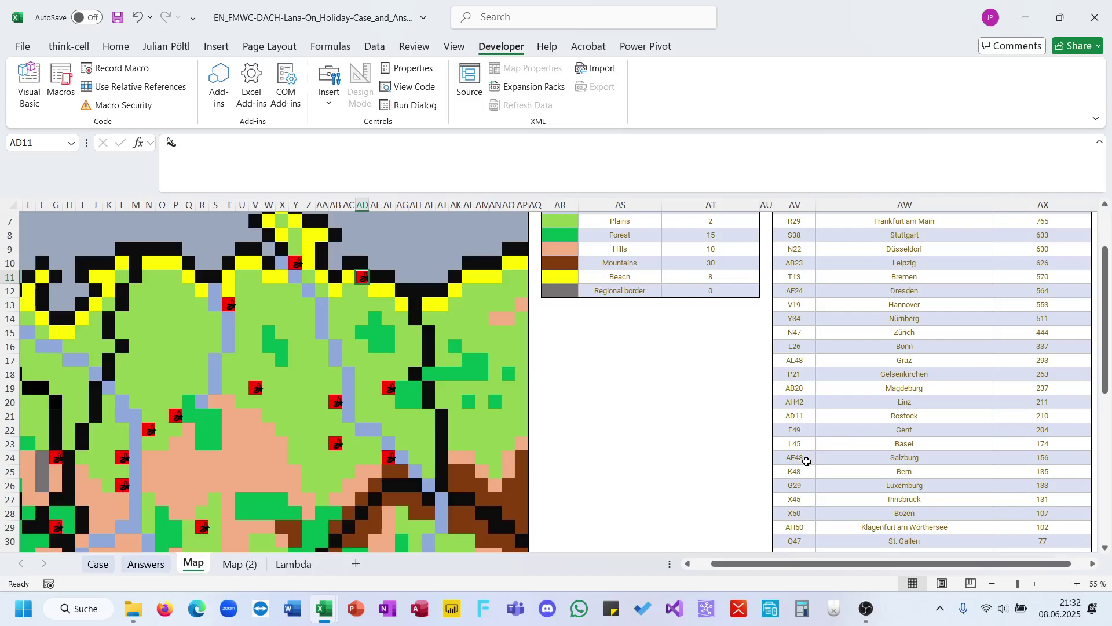
Copy the city name Rostock from the Map sheet's city table into the Bonus 1 answer cell E25 on the Case sheet
click(880, 422)
key(ctrl+c)
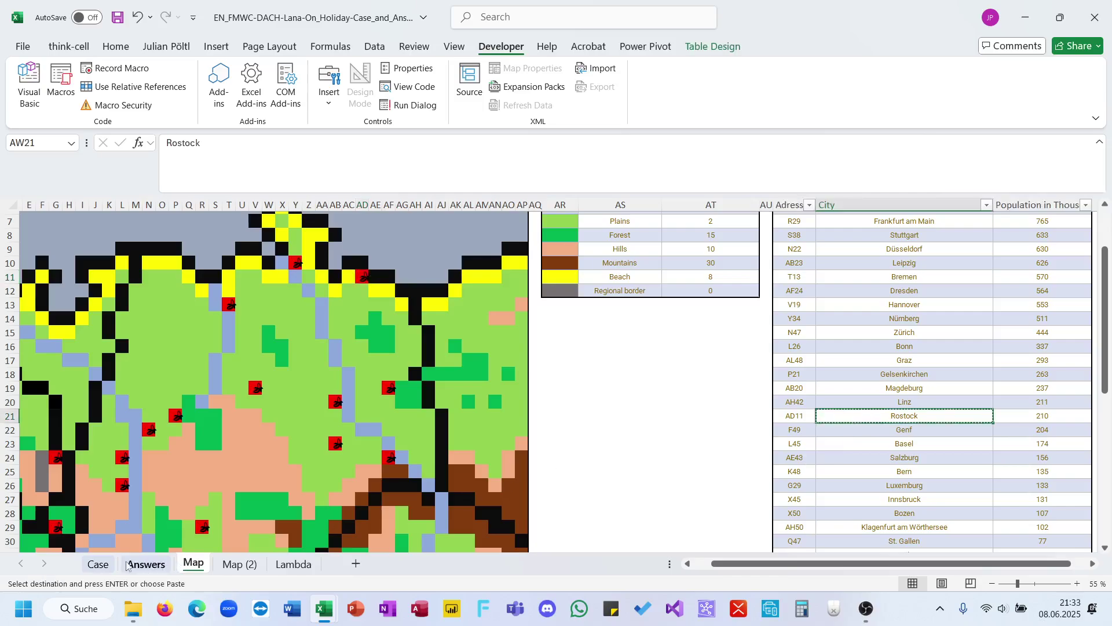
click(111, 561)
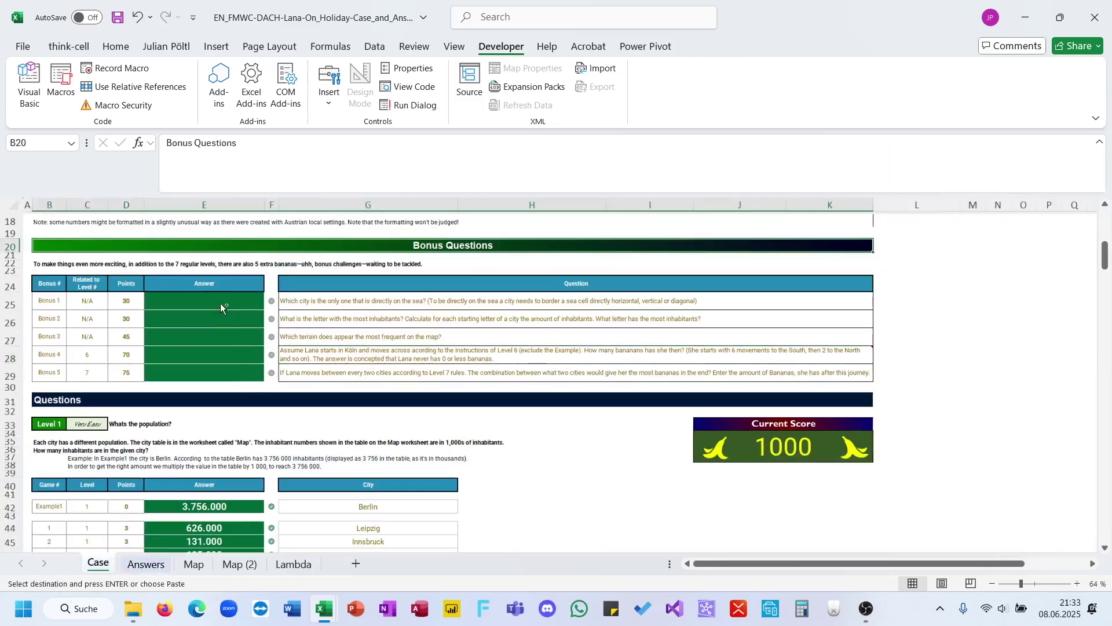
key(Down)
key(Down)
key(Down)
key(Down)
key(Down)
key(Down)
key(Right)
key(Right)
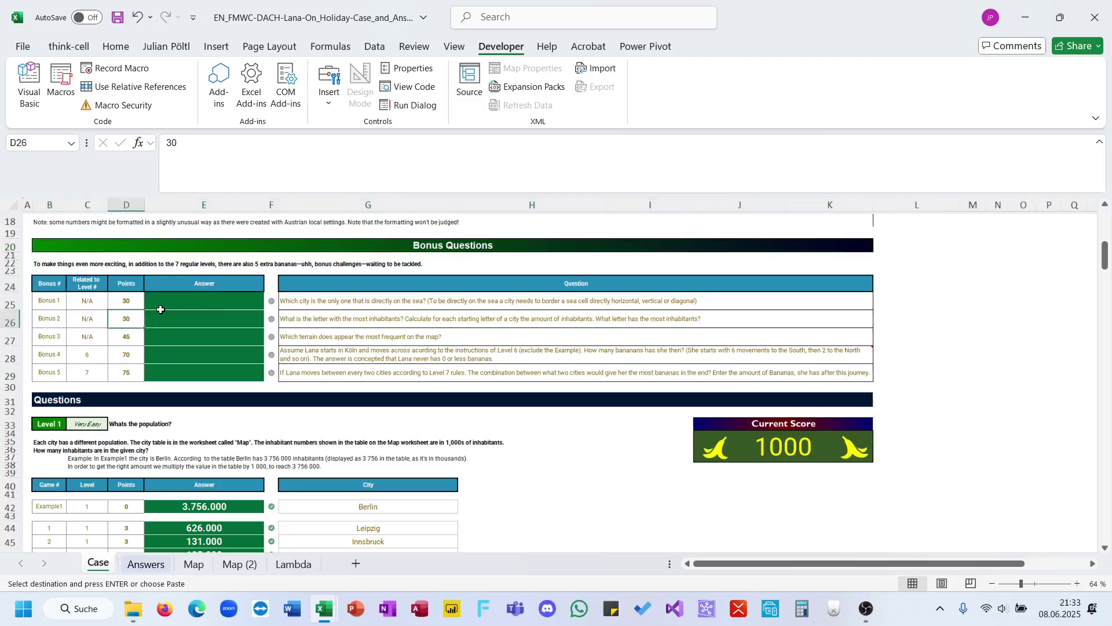
key(Right)
key(Up)
key(ctrl+v)
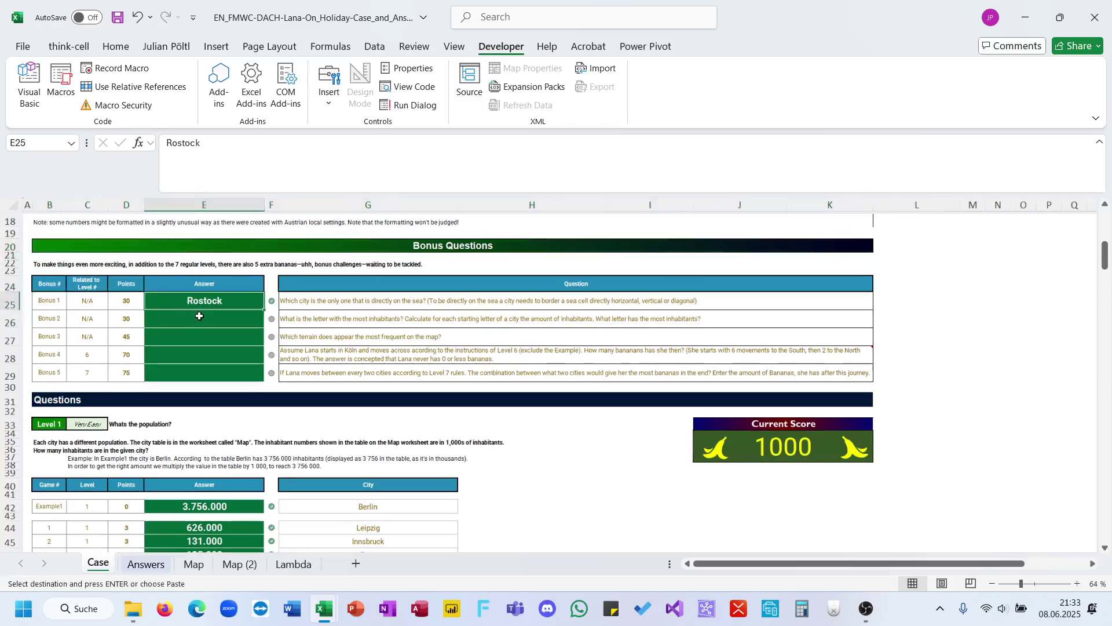
Check the Bonus 1 answer mark and read the Bonus 2 question about the starting letter with the most inhabitants
key(Up)
key(Up)
key(Up)
key(Down)
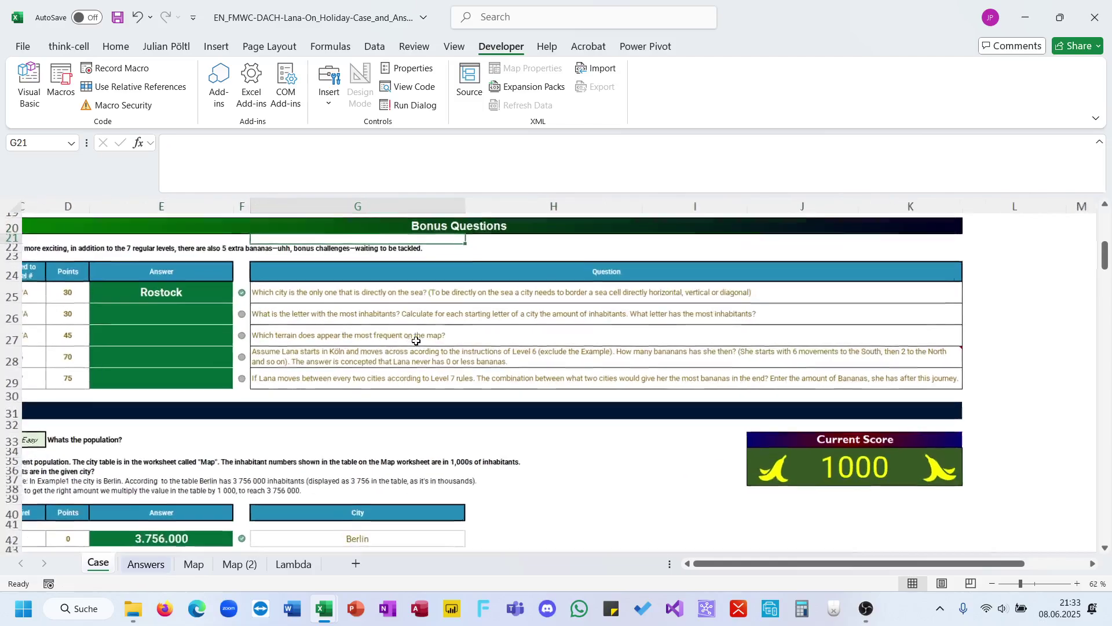
ctrl+scroll(406, 340, up, 2)
key(Down)
key(Down)
key(Down)
key(Down)
key(Down)
key(Down)
key(Down)
key(Down)
key(Down)
key(Down)
key(Down)
key(Down)
key(Down)
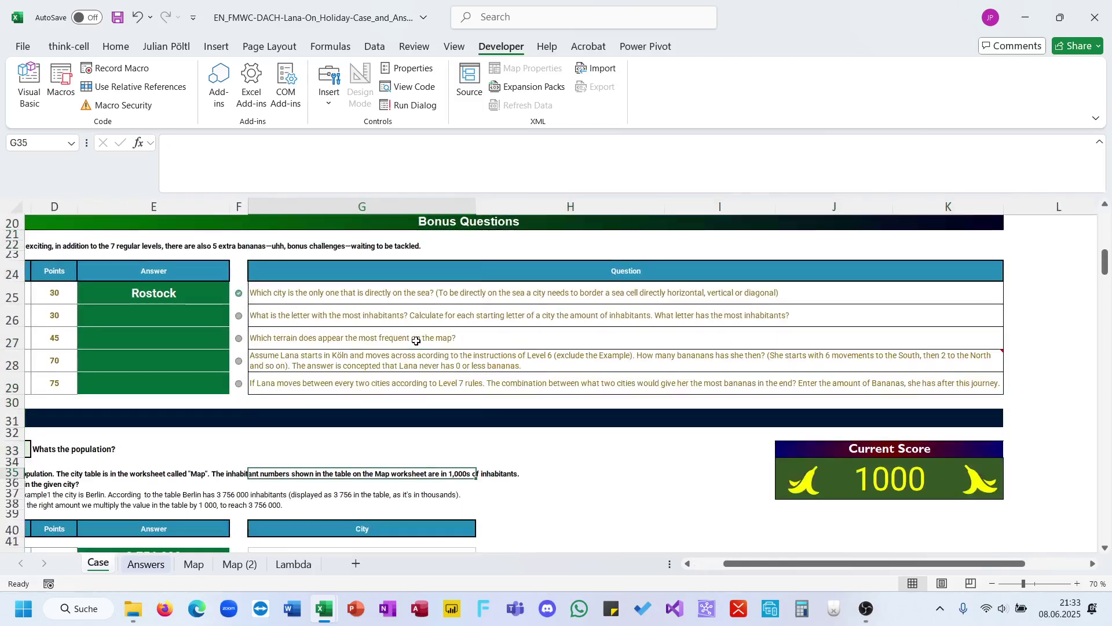
key(Up)
key(Up)
key(Up)
Begin a GROUPBY formula in AZ2 of the Map sheet with LEFT(Geo[City];1) as its row fields
key(ctrl+Page_Down)
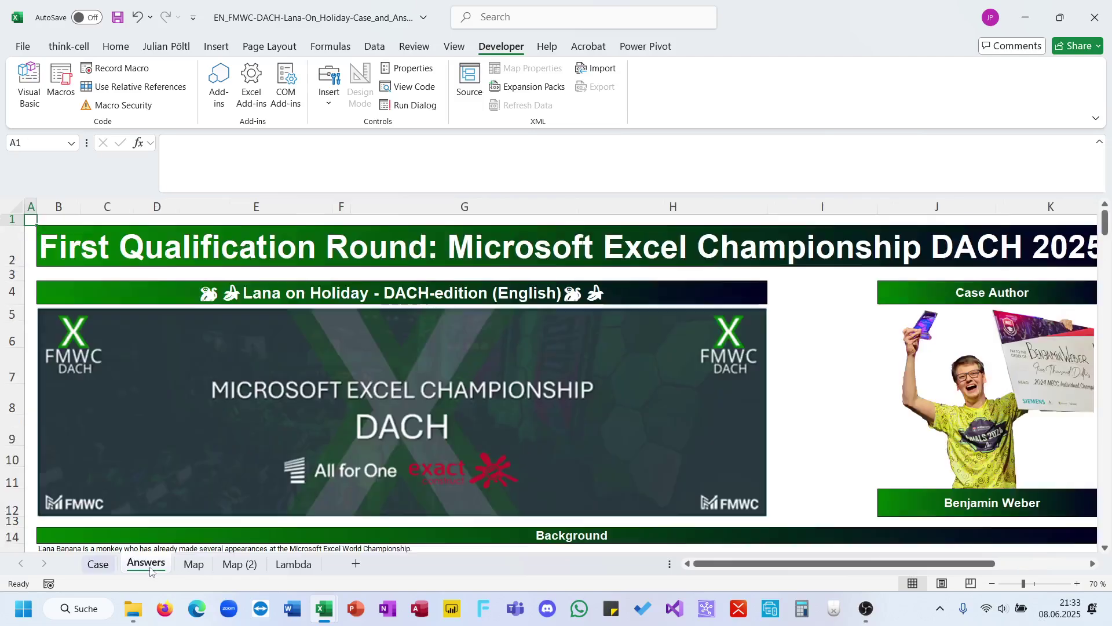
click(208, 570)
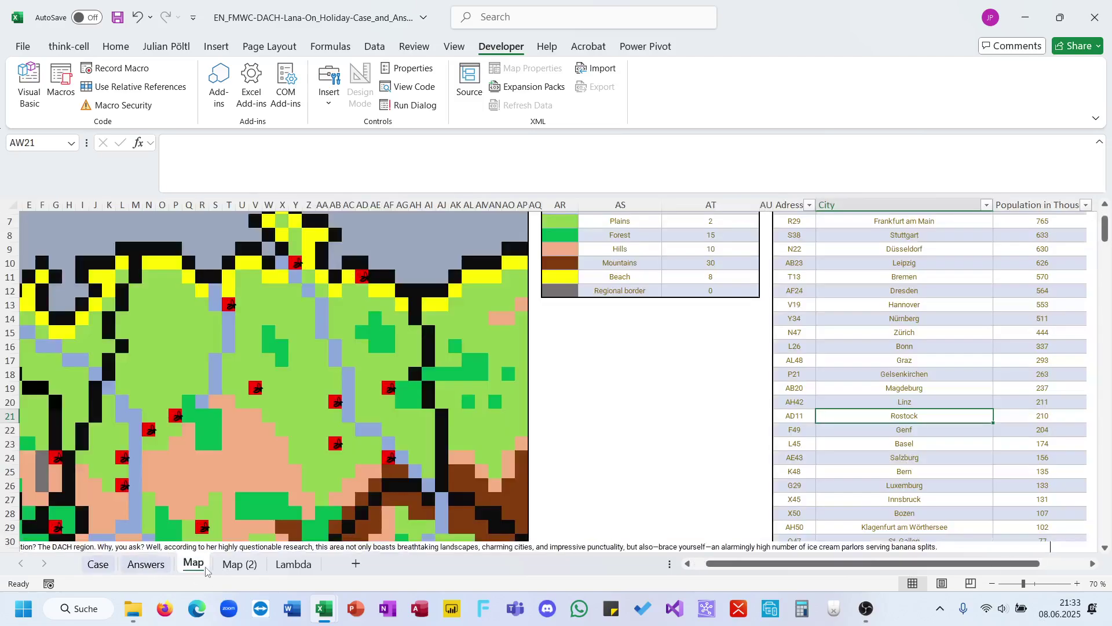
scroll(574, 406, up, 2)
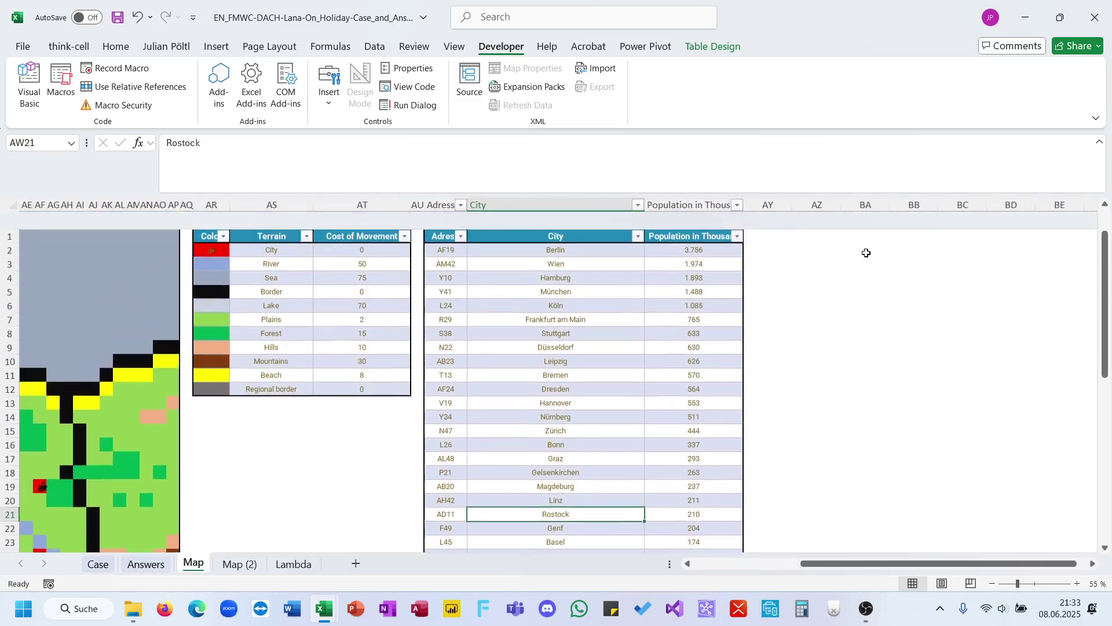
click(752, 233)
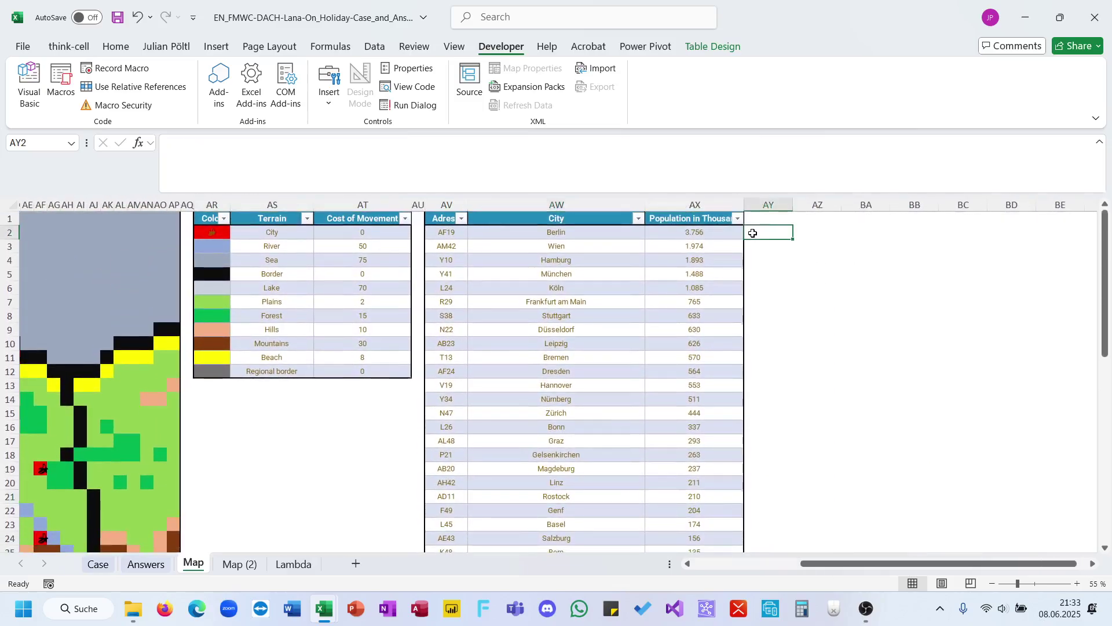
click(814, 233)
text(=gr)
key(Tab)
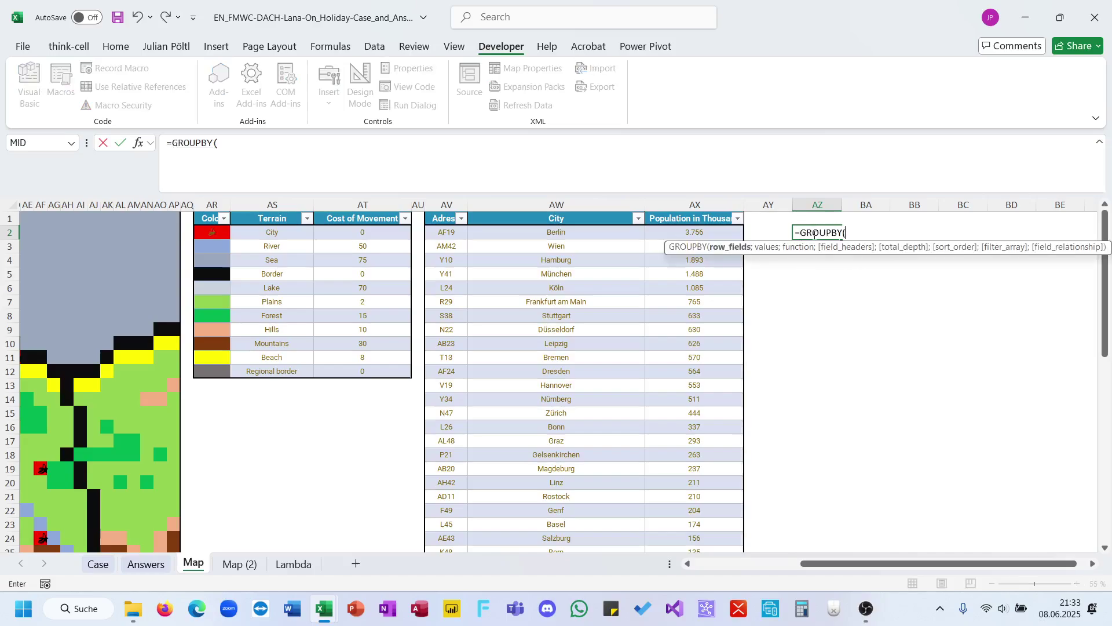
text(le)
key(Tab)
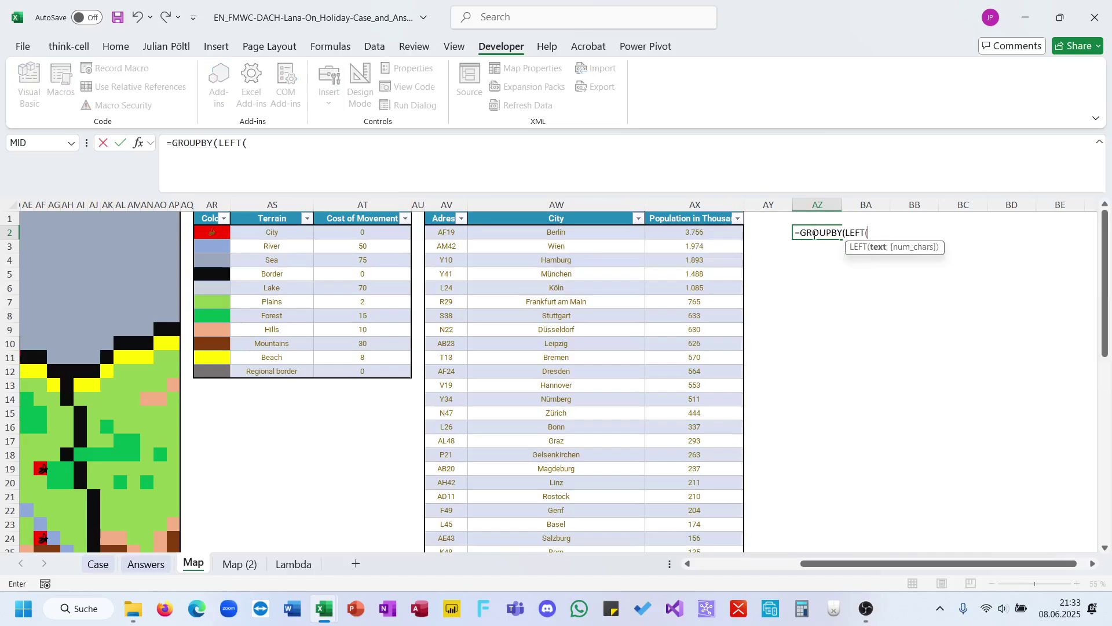
key(Left)
key(Left)
key(Left)
key(Left)
key(Right)
key(ctrl+shift+Down)
text(;1);)
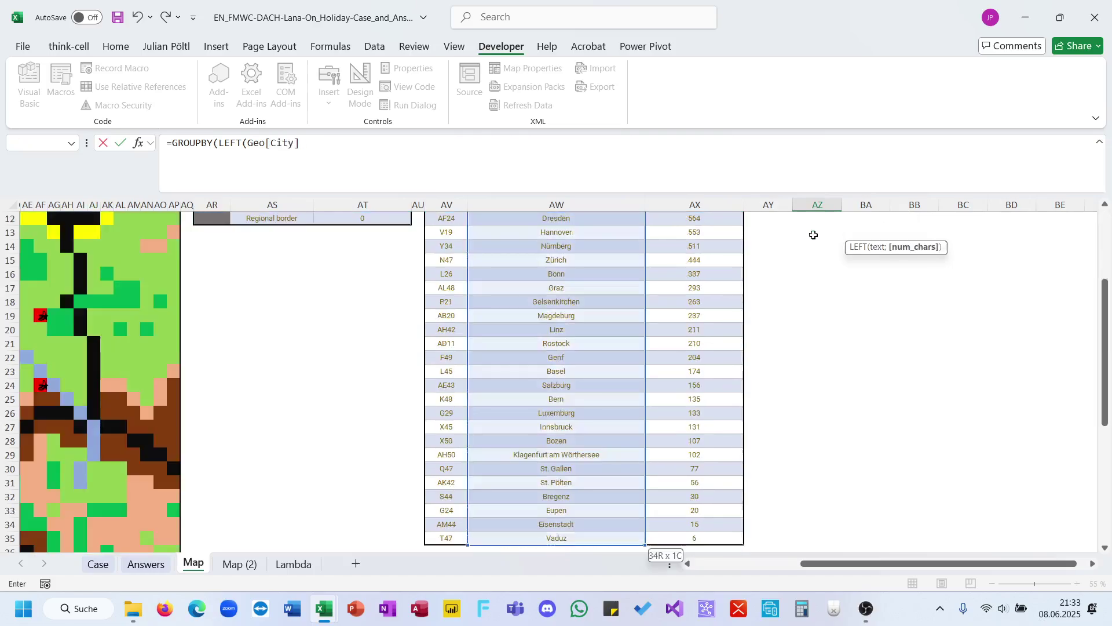
Complete the GROUPBY formula with Geo[Population in Thousand] as values, SUM as function and sort order -2
key(Left)
key(Left)
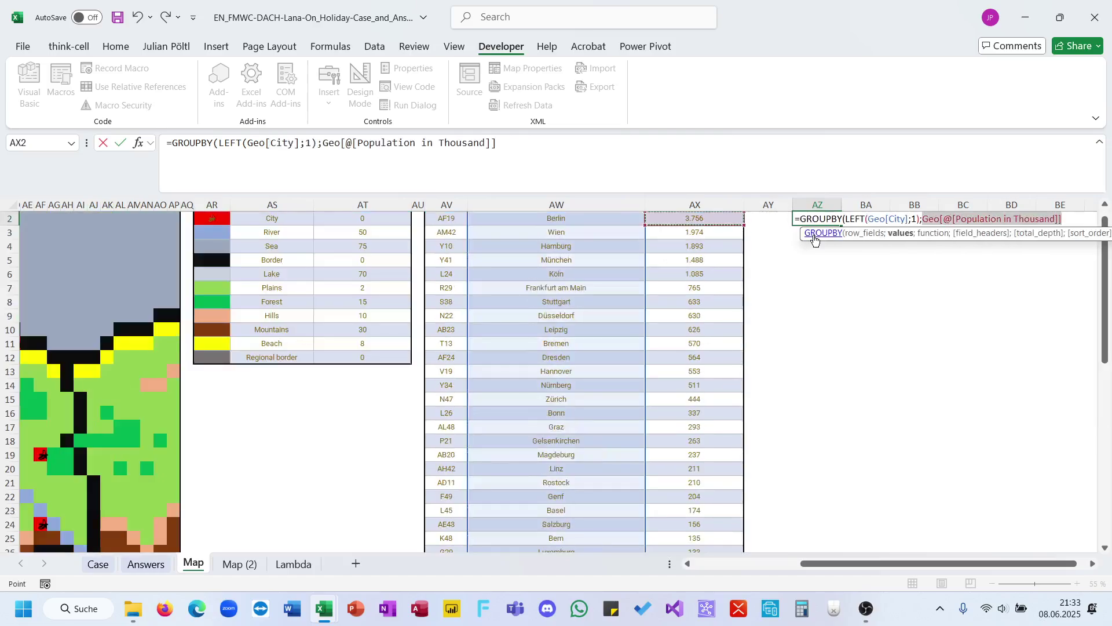
key(ctrl+shift+Down)
text(;)
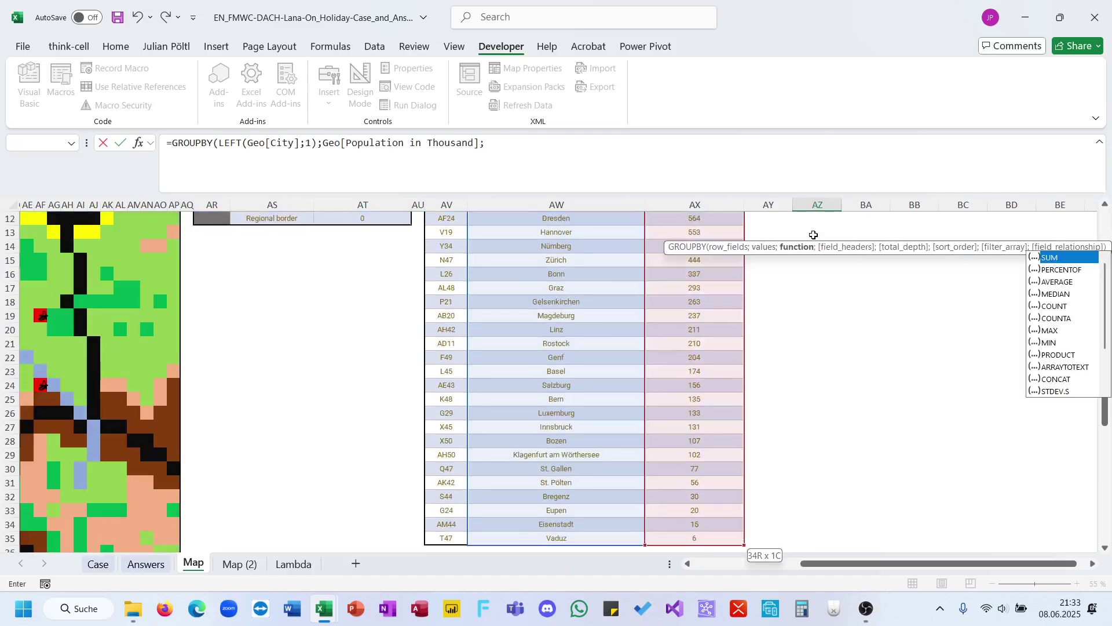
key(Tab)
text(;;;)
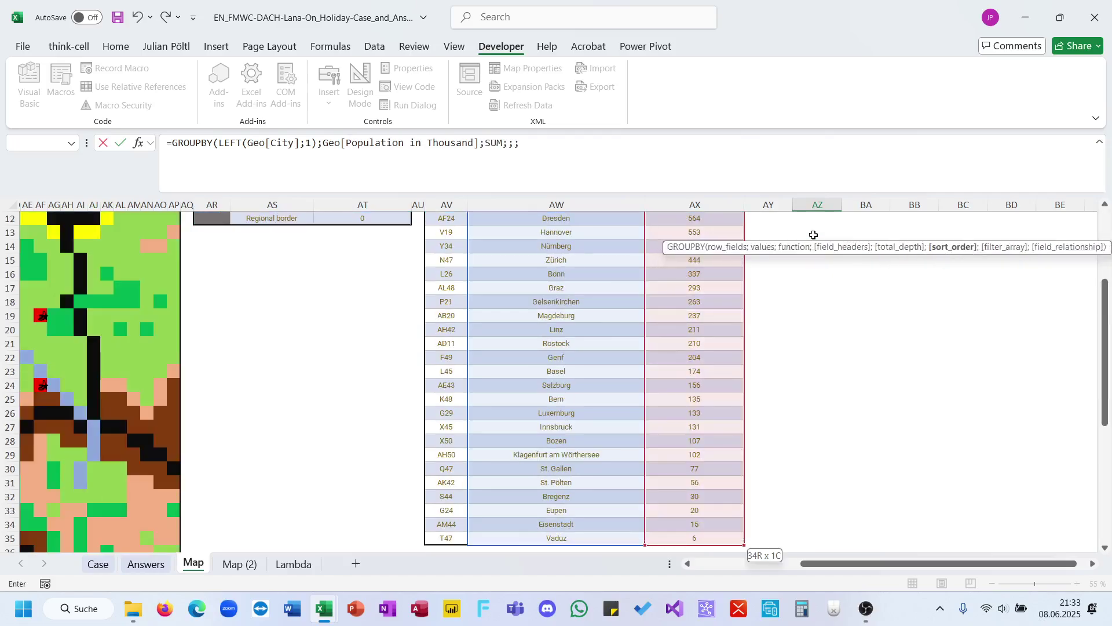
text(-2))
key(ctrl+Return)
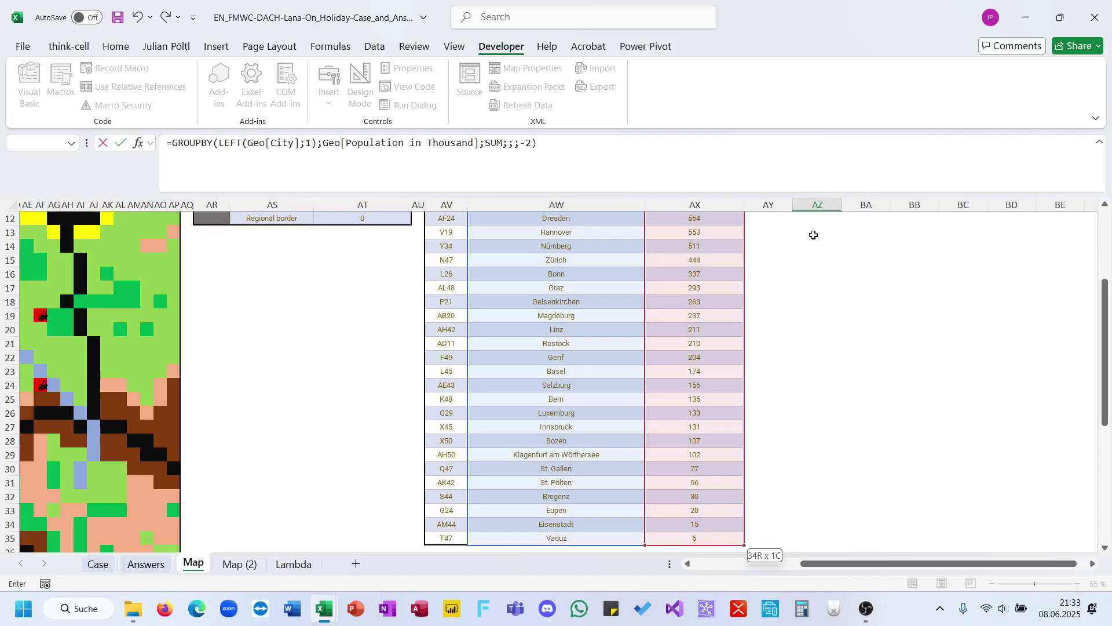
Copy the top letter B from AZ2 into the Bonus 2 answer cell E26 and select the Bonus 3 question
key(ctrl+c)
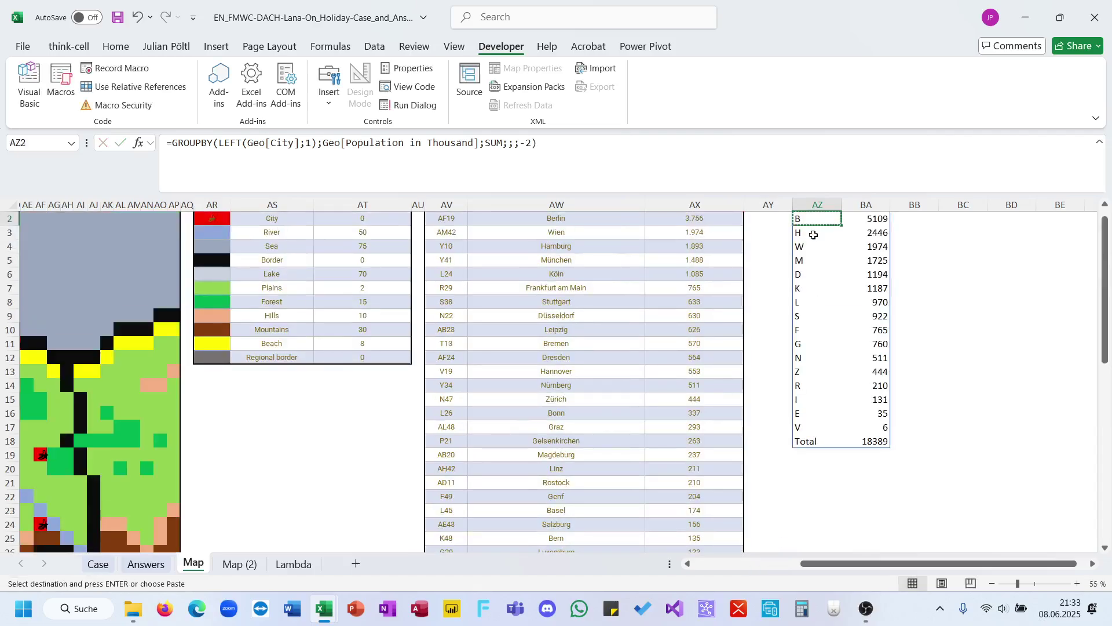
scroll(280, 405, up, 1)
click(99, 563)
click(201, 314)
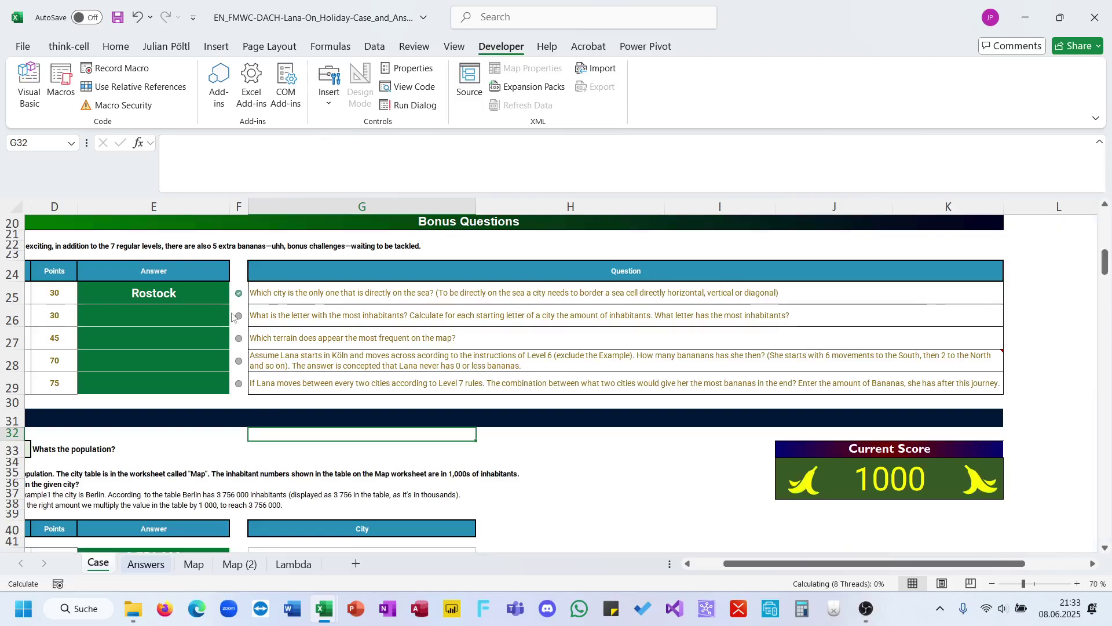
key(ctrl+v)
click(313, 342)
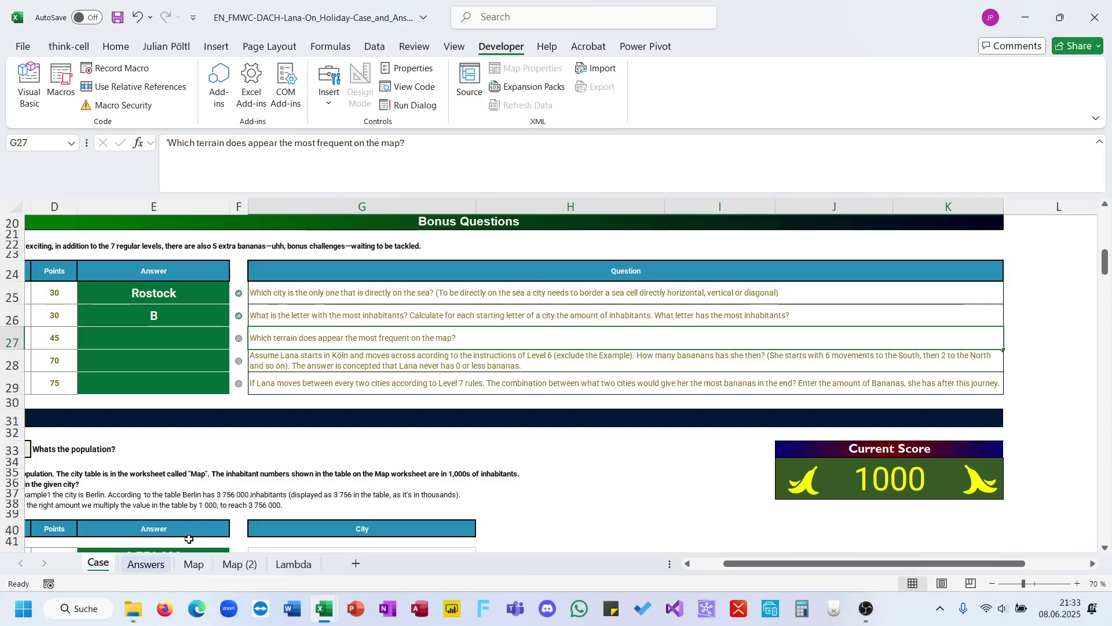
click(146, 564)
click(194, 564)
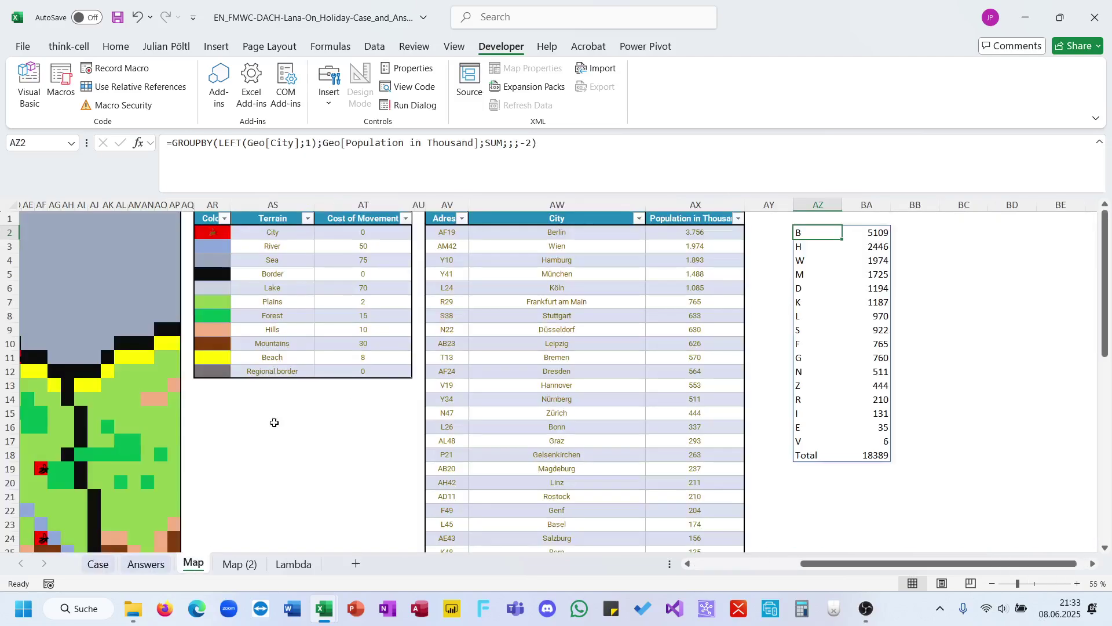
text(=)
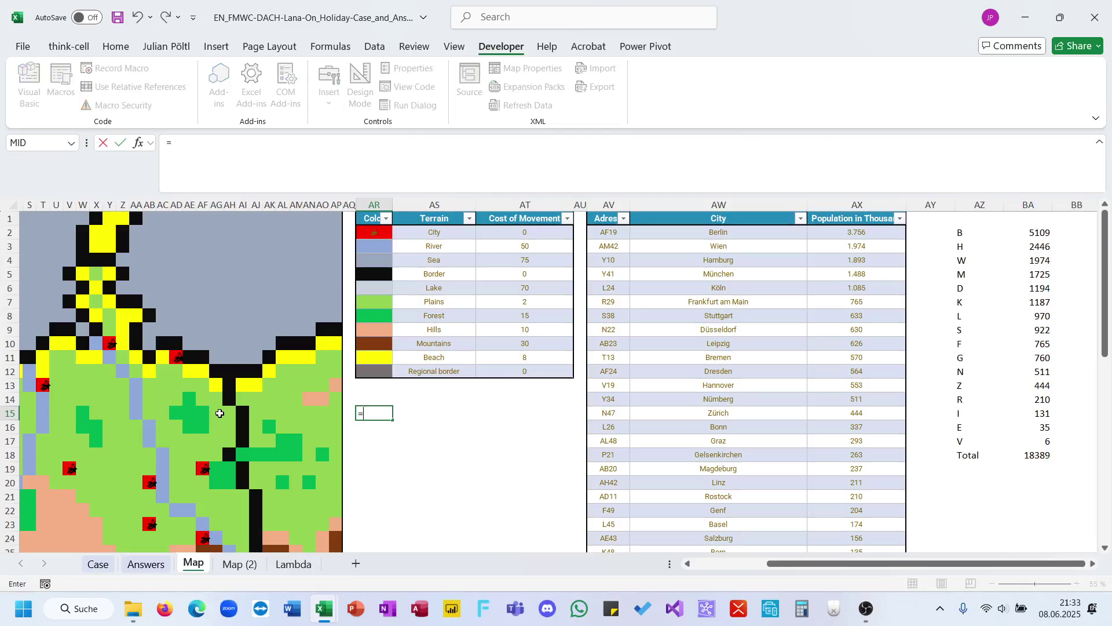
key(Escape)
Enter =E_CountMostofValueinArea_CMV(A1:AP53) in AR15 of the Map (2) sheet to count how often each terrain occurs
click(239, 564)
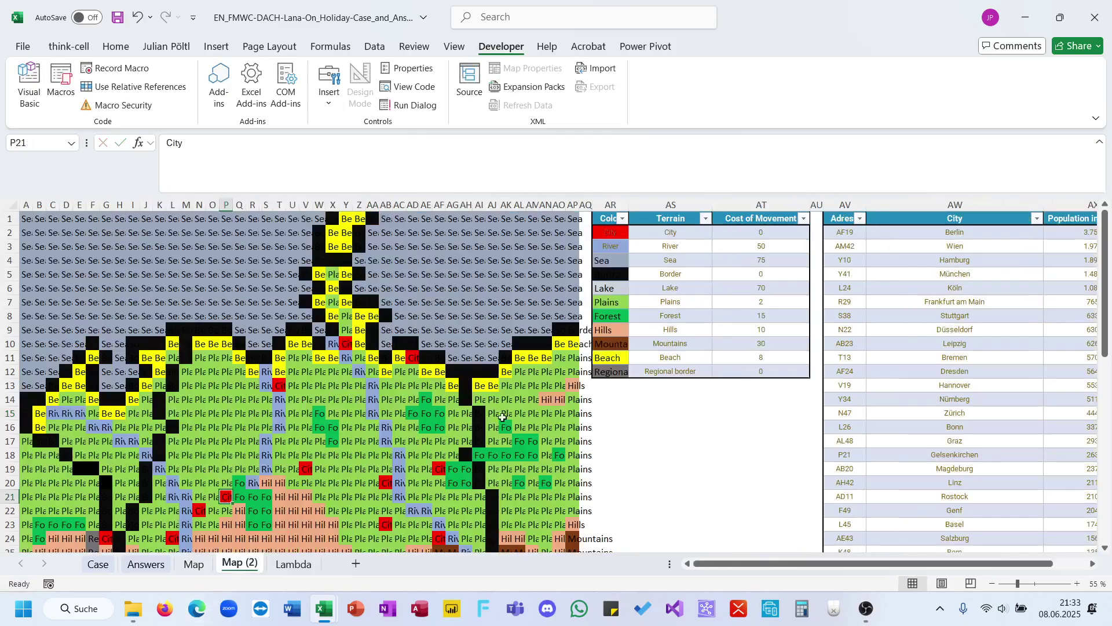
click(608, 415)
text(=)
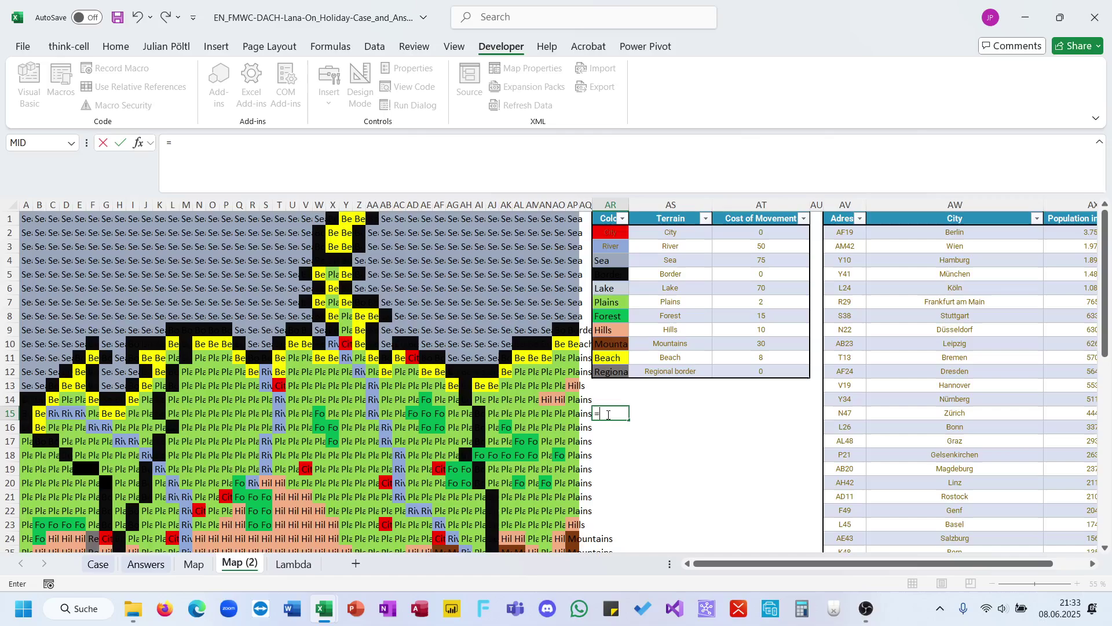
text(cmv)
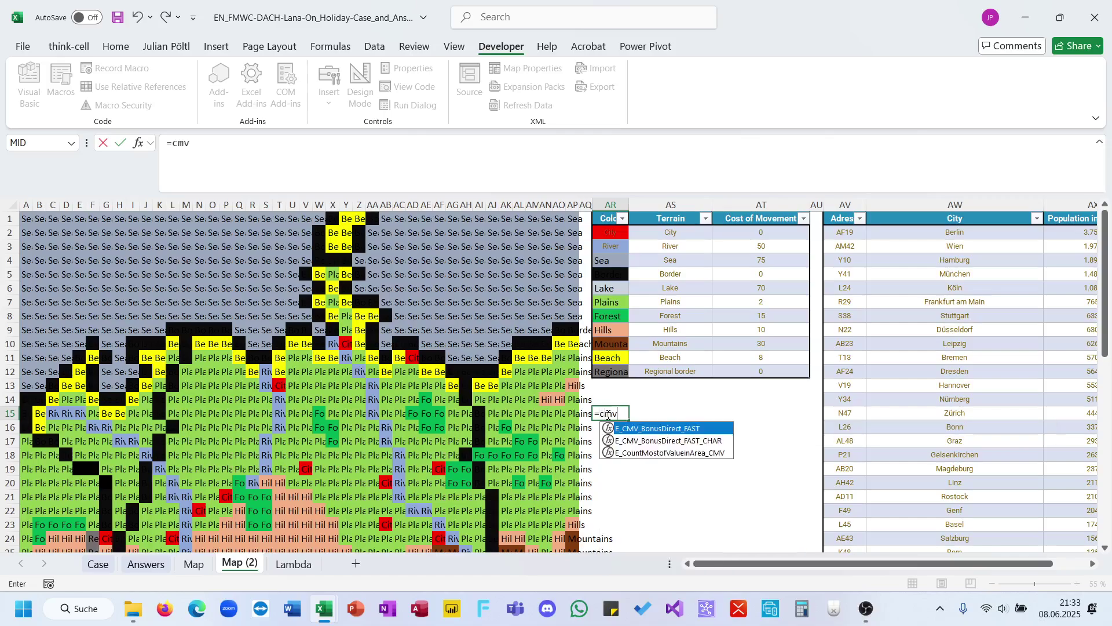
key(Down)
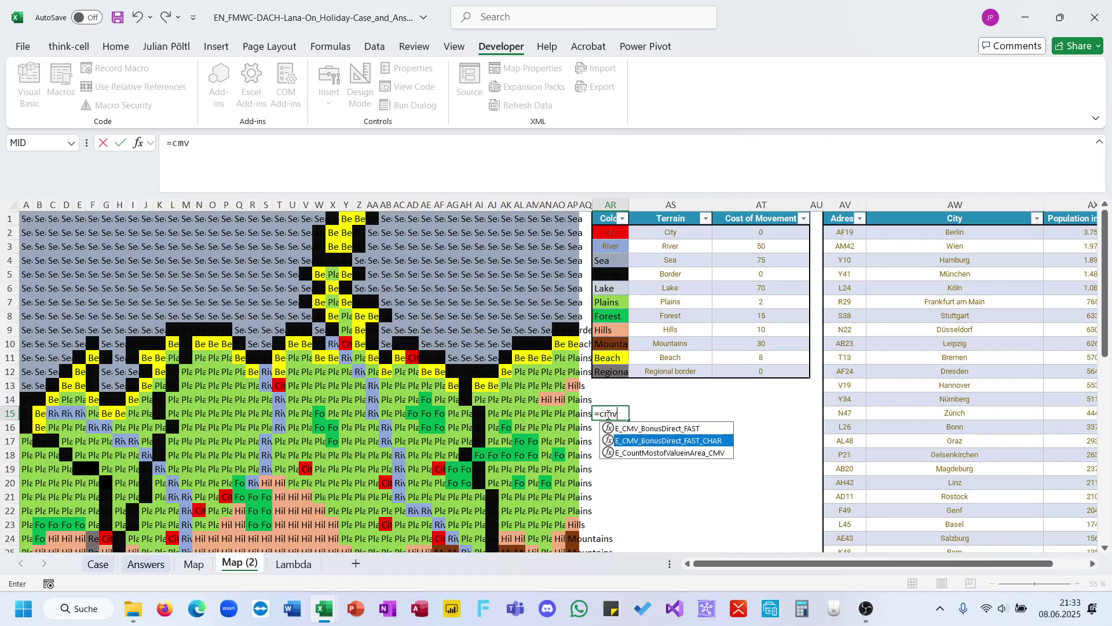
key(Down)
key(Tab)
key(Left)
key(Left)
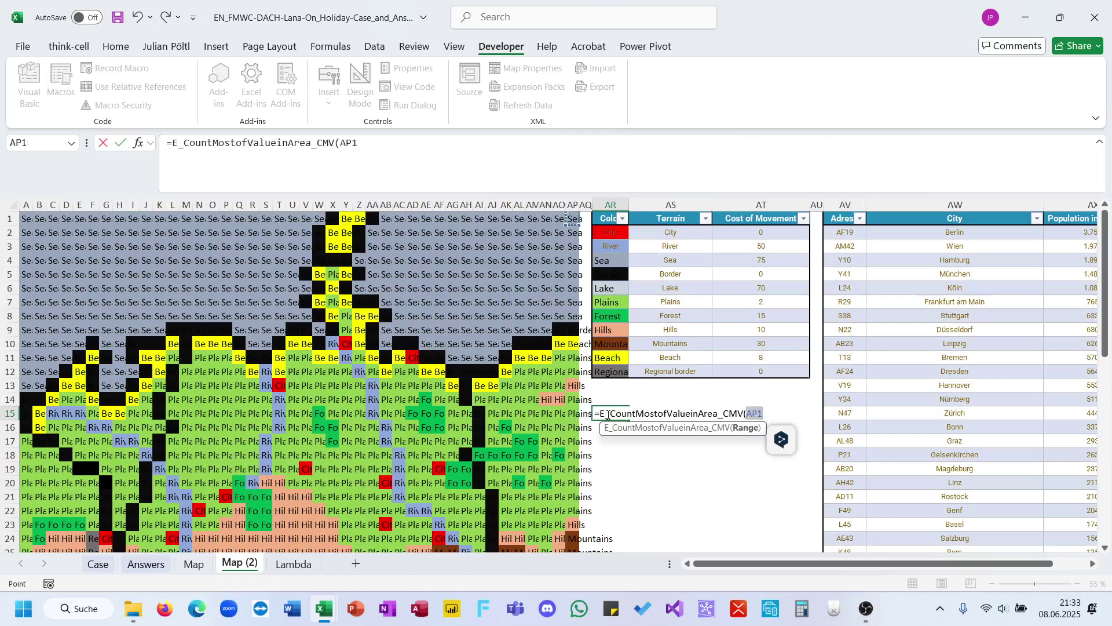
key(ctrl+Up)
key(ctrl+Left)
key(ctrl+shift+Right)
key(ctrl+shift+Down)
key(Return)
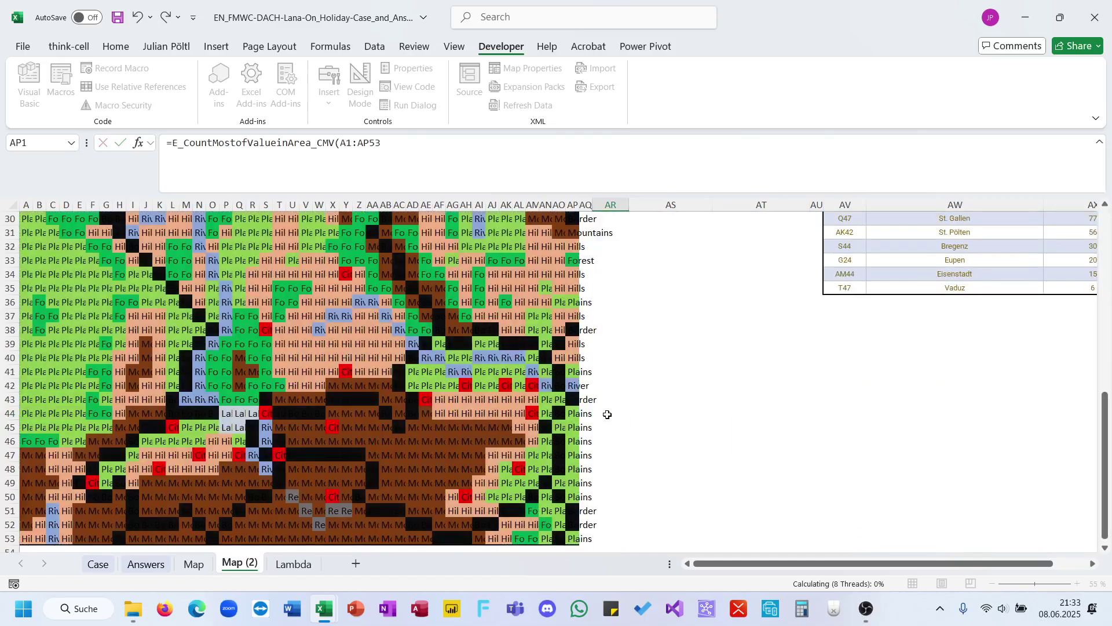
Copy the most frequent terrain, Plains, from AR18 into the Bonus 3 answer cell E27 on the Case sheet
key(ctrl+c)
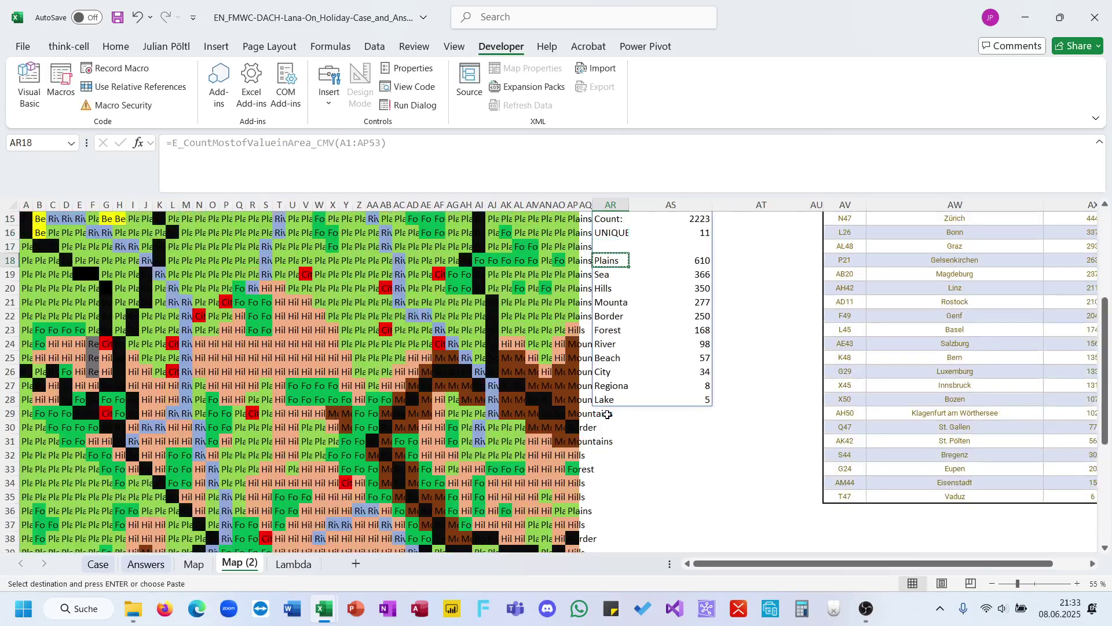
click(97, 564)
scroll(129, 278, up, 2)
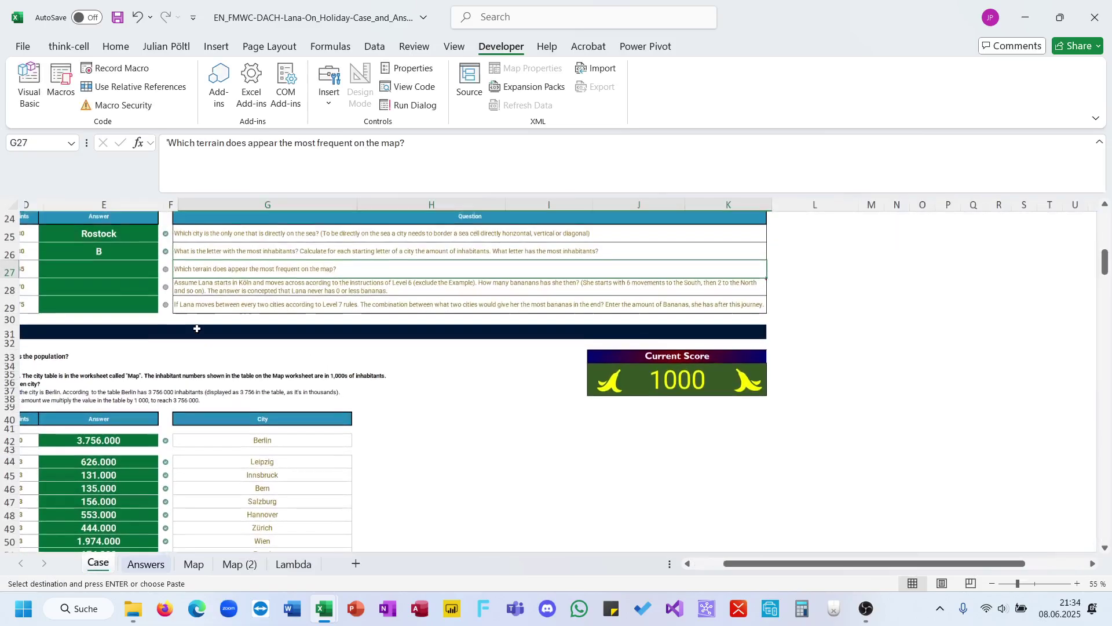
scroll(125, 272, down, 1)
click(125, 272)
key(ctrl+v)
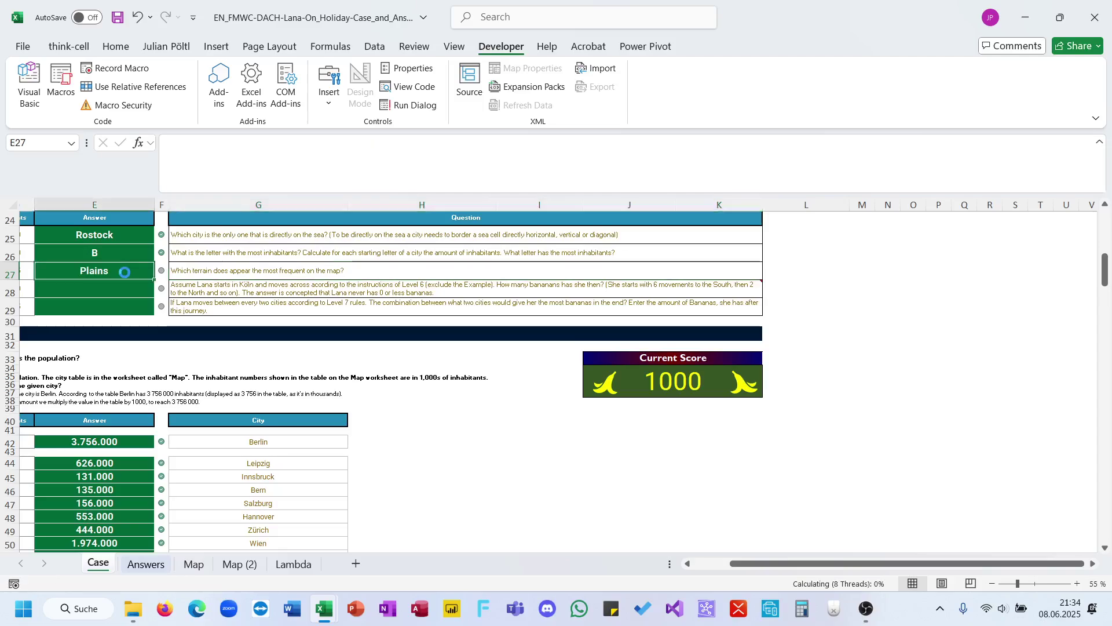
Examine the Bonus 4 question in G28, its cell note and the Level 6 table of cities, directions and step counts
click(247, 305)
scroll(247, 305, left, 2)
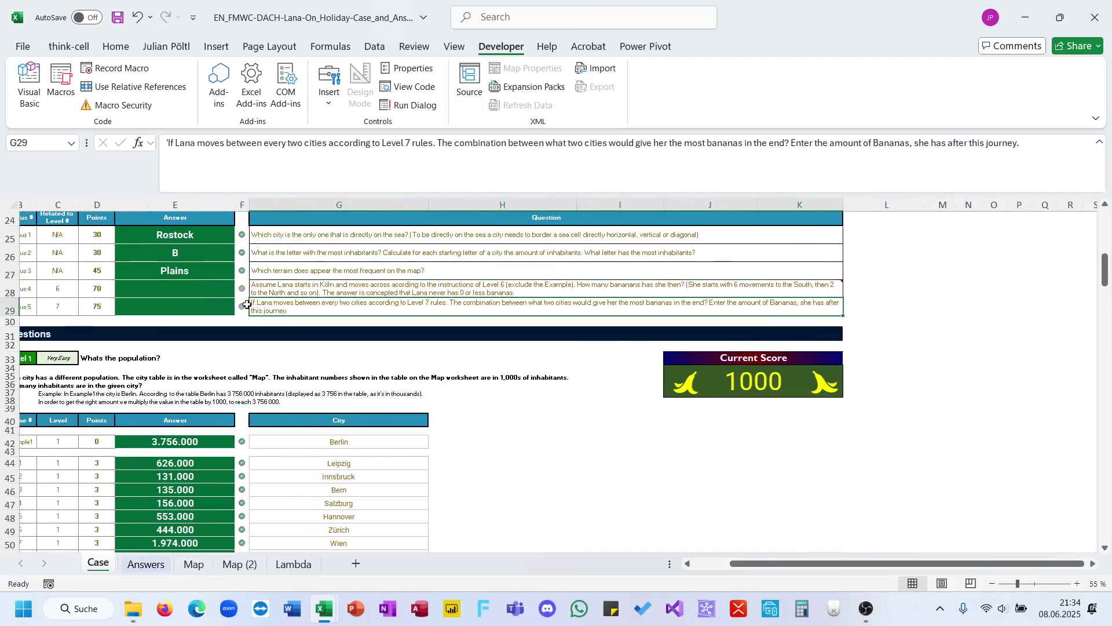
click(332, 289)
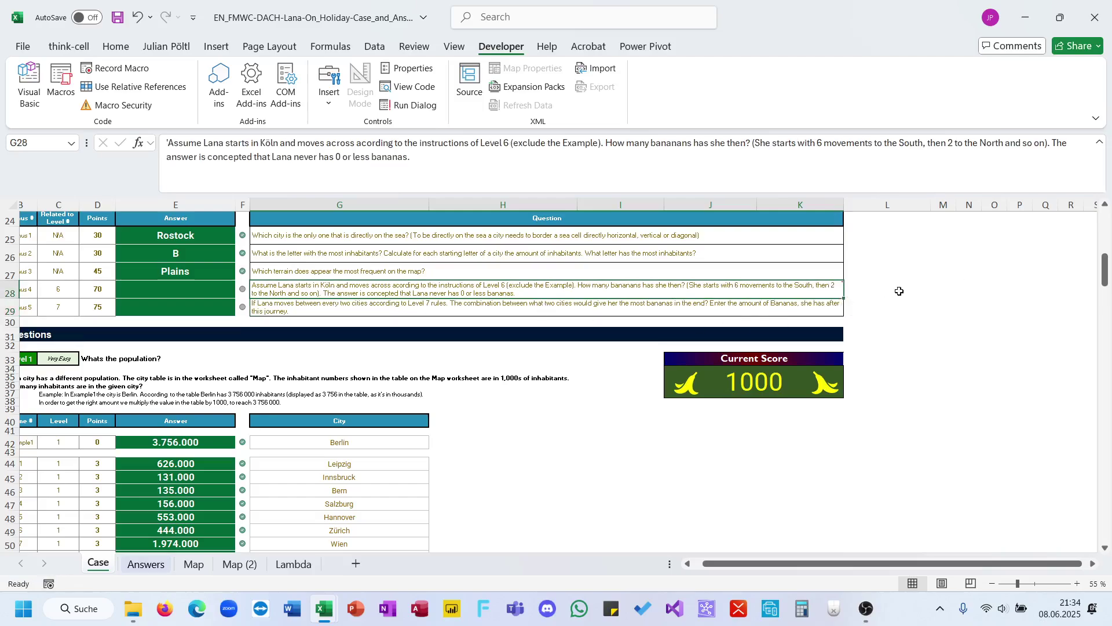
scroll(805, 293, up, 2)
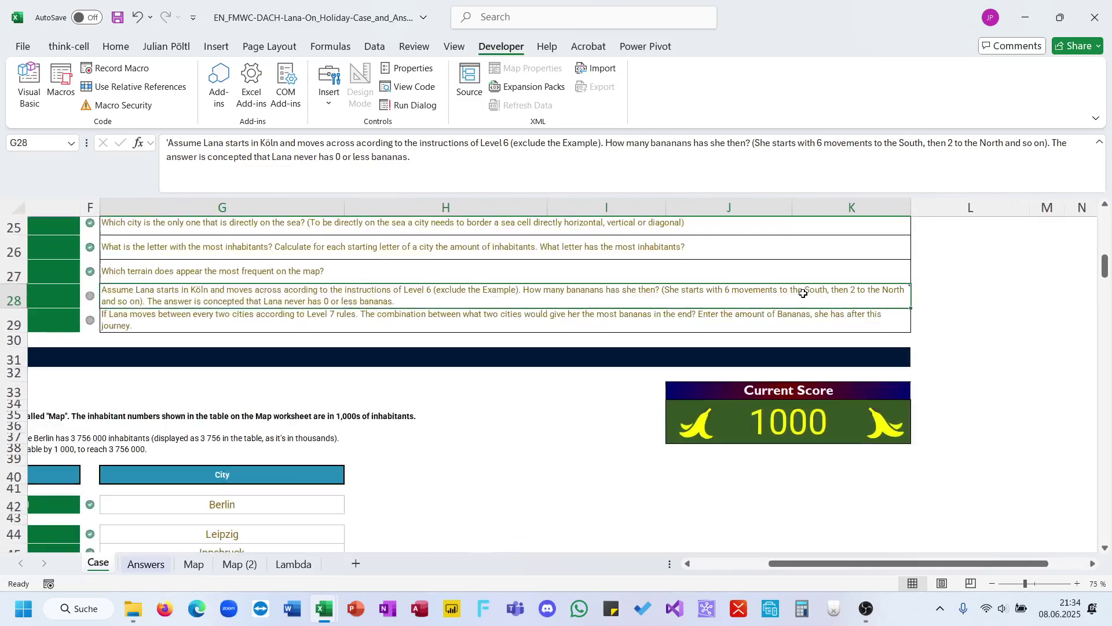
mouse_move(803, 293)
scroll(389, 399, down, 20)
scroll(389, 398, down, 2)
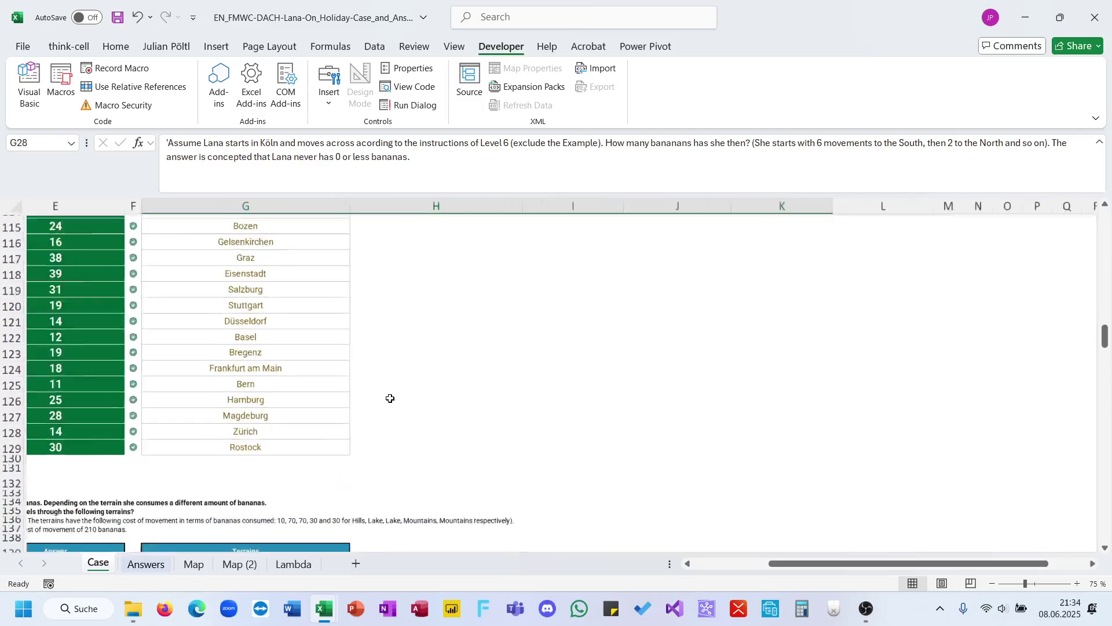
scroll(389, 399, down, 20)
scroll(390, 399, up, 5)
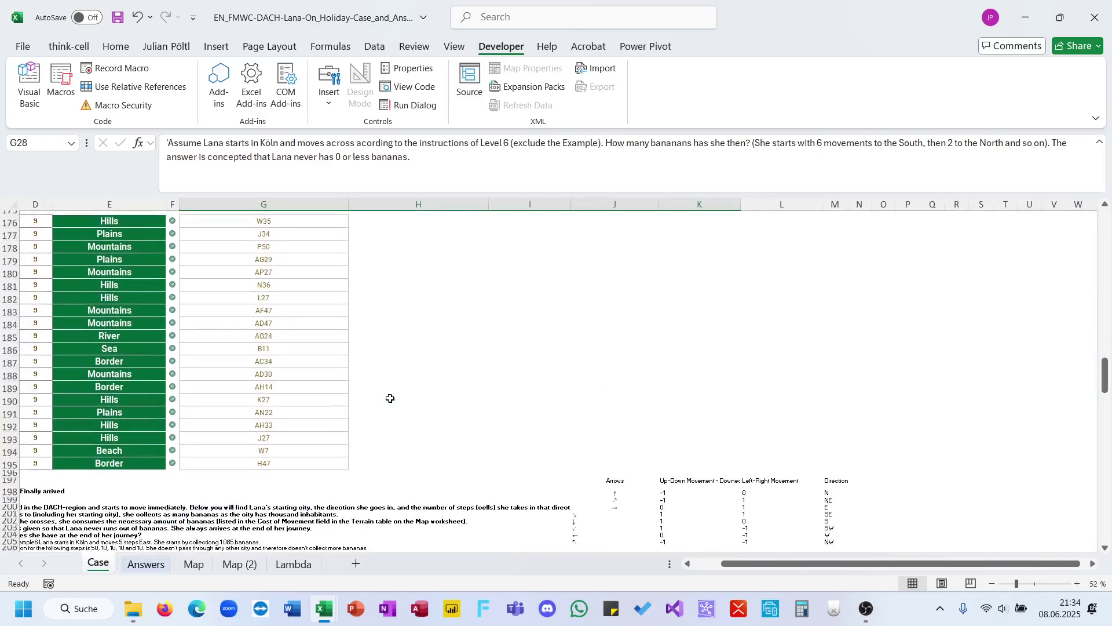
scroll(390, 398, down, 12)
scroll(390, 399, up, 2)
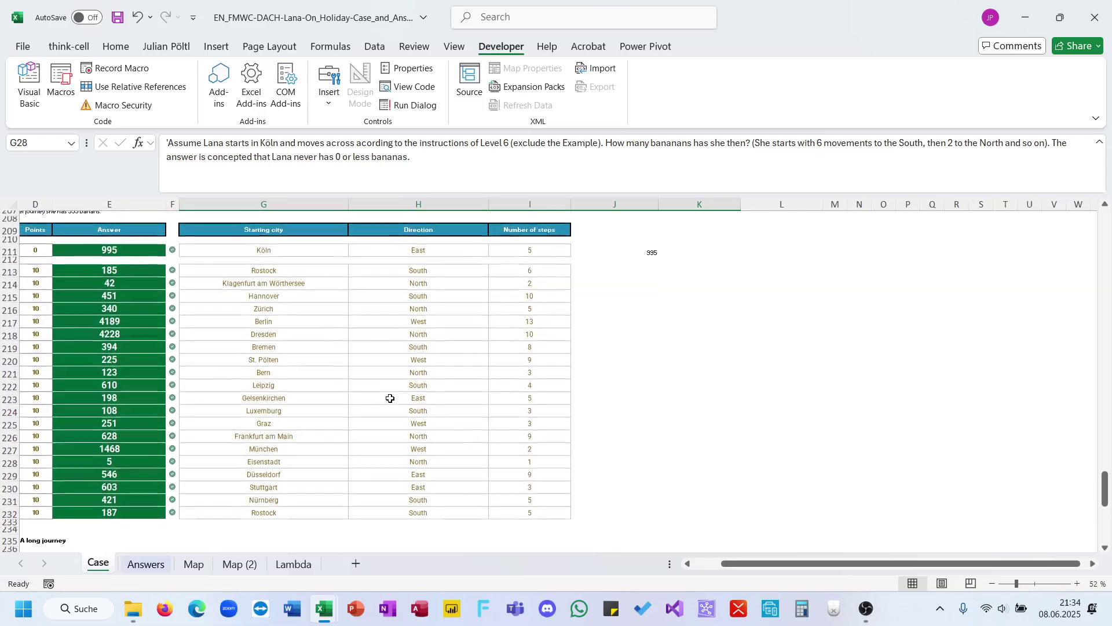
click(511, 321)
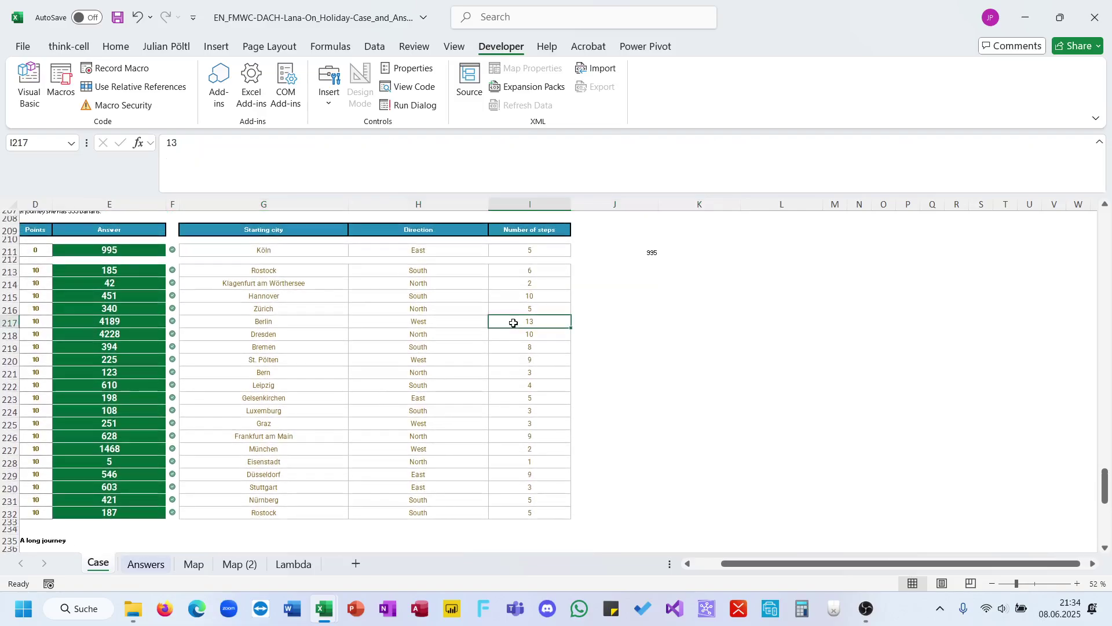
click(457, 323)
scroll(457, 322, up, 20)
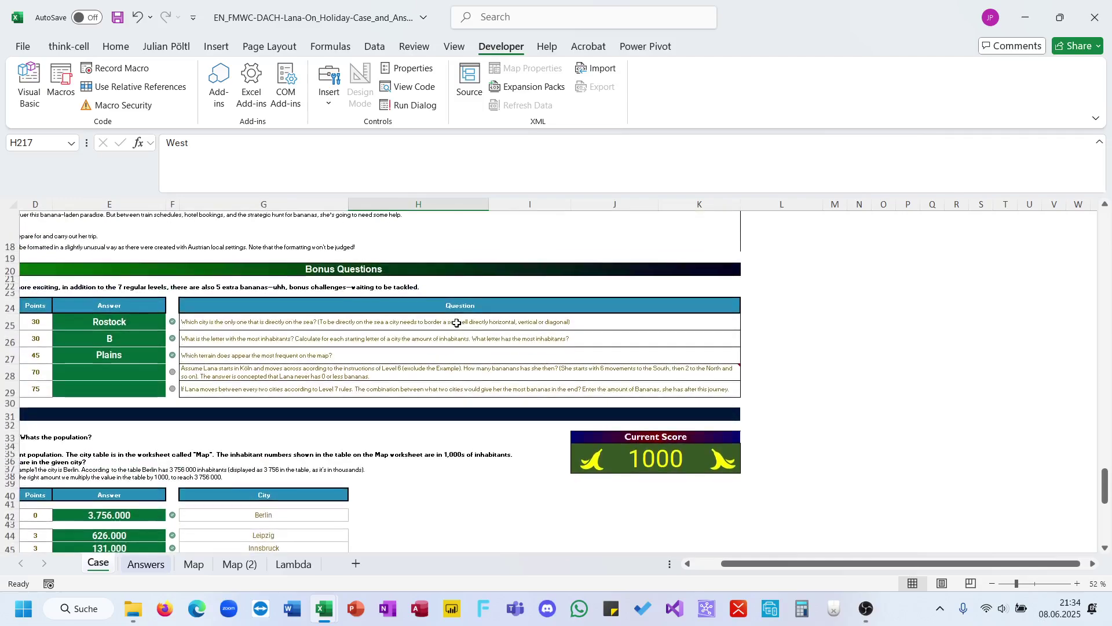
mouse_move(507, 370)
scroll(507, 371, up, 3)
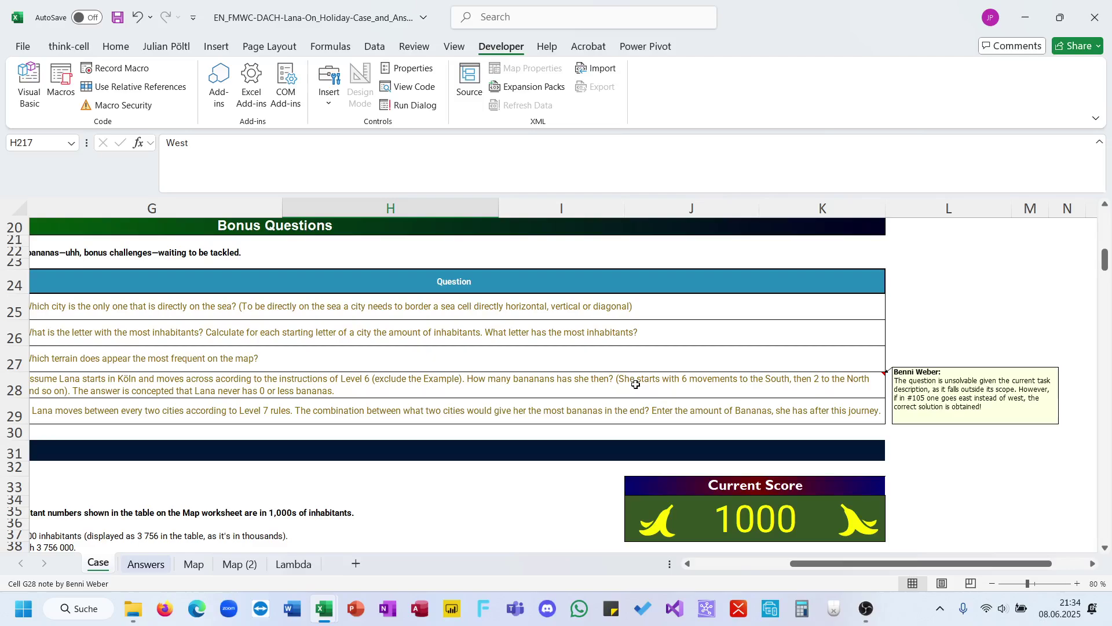
scroll(635, 384, left, 2)
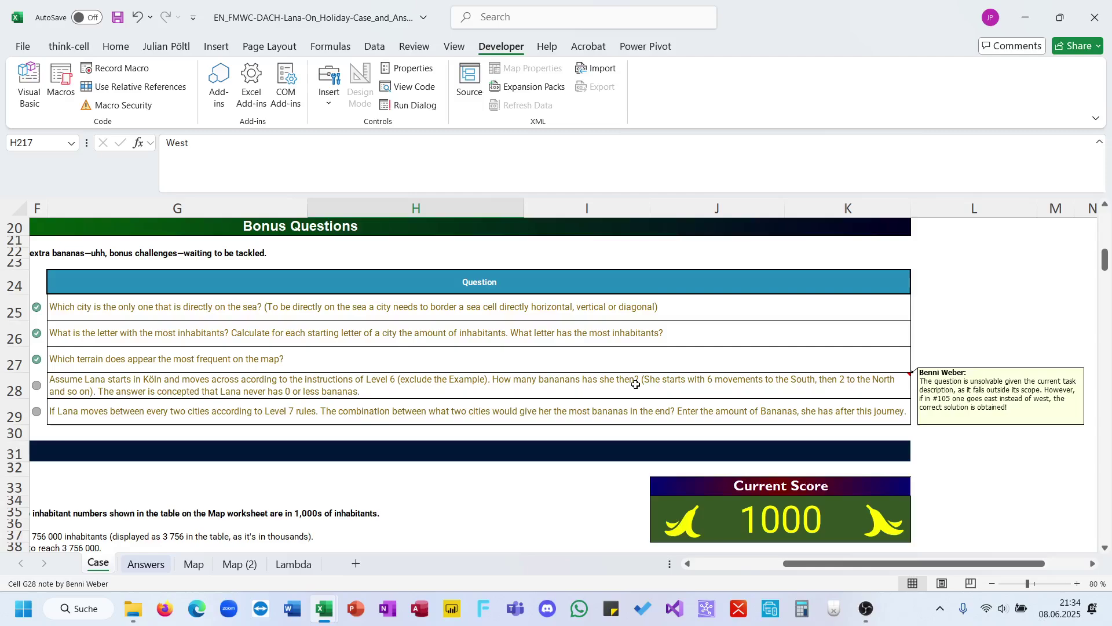
click(599, 384)
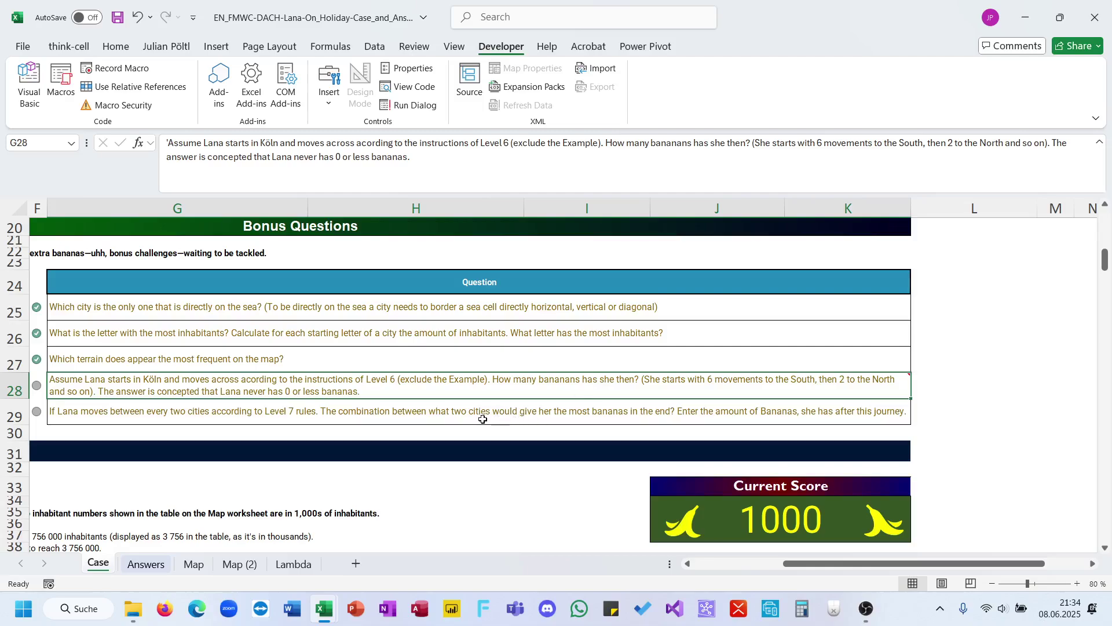
Clear J211 beside the Level 6 example row and enter Köln there as the starting city
scroll(480, 419, down, 8)
scroll(480, 419, down, 20)
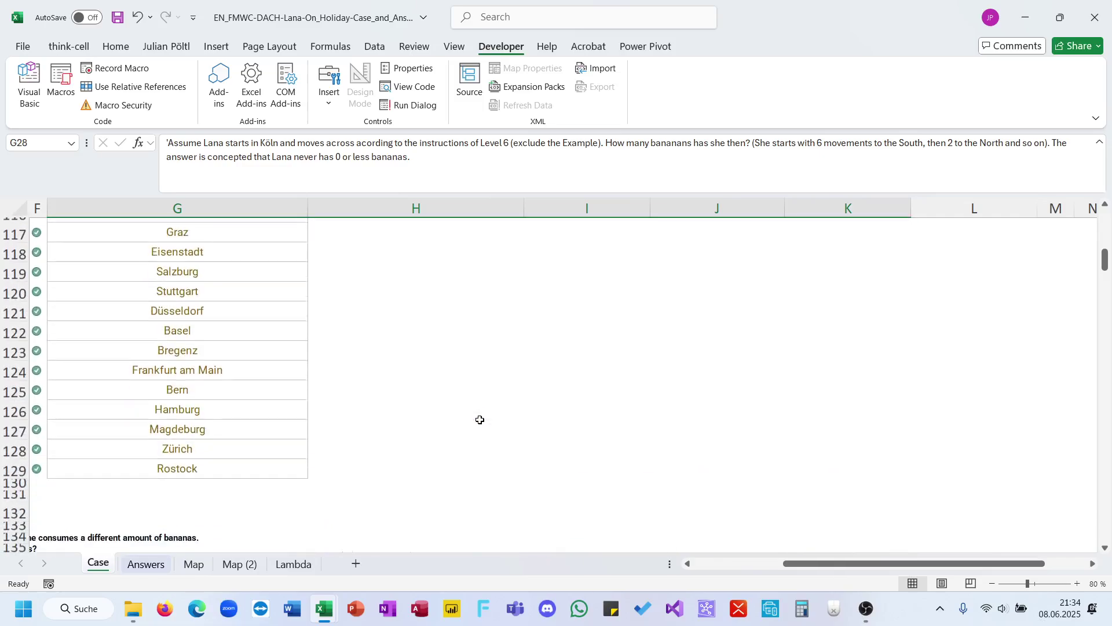
ctrl+scroll(480, 419, down, 2)
scroll(480, 419, down, 5)
scroll(479, 419, down, 15)
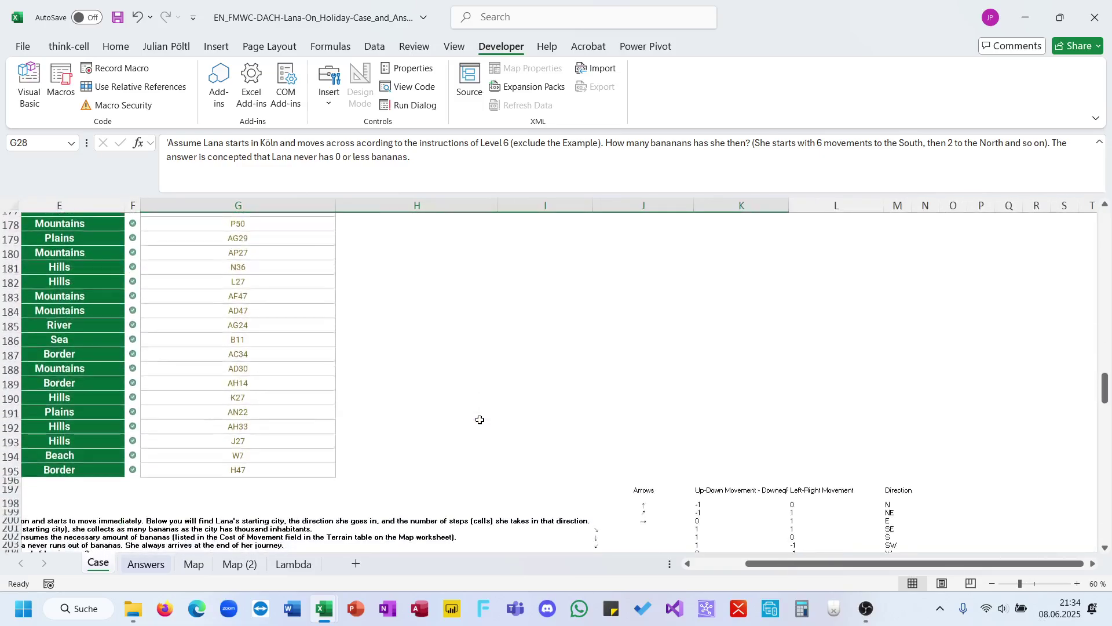
scroll(480, 420, up, 5)
scroll(479, 419, left, 3)
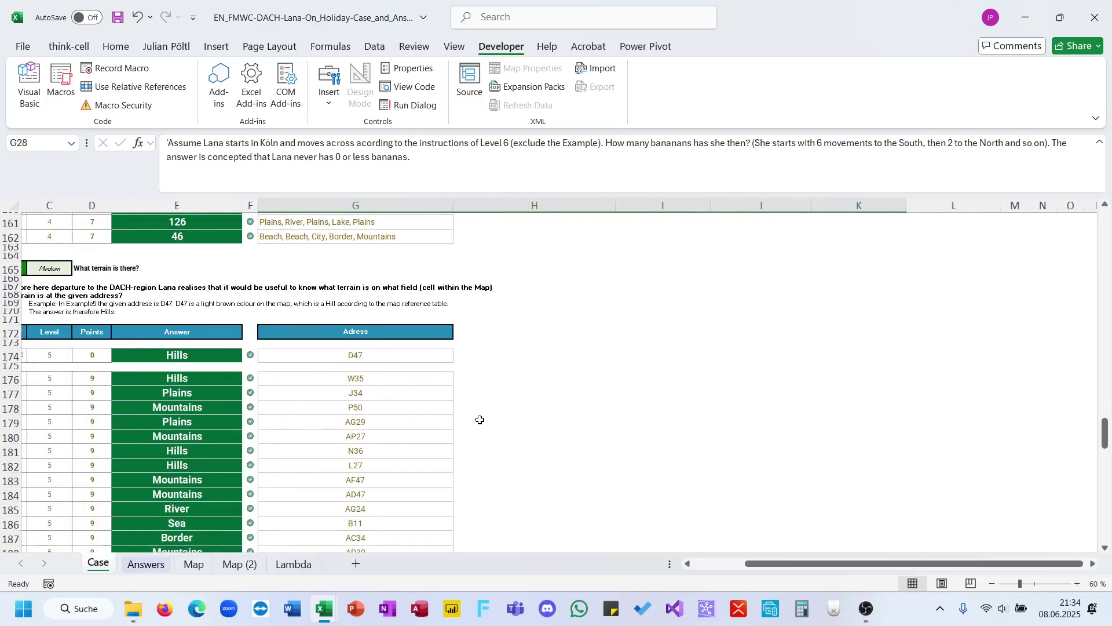
scroll(480, 419, down, 12)
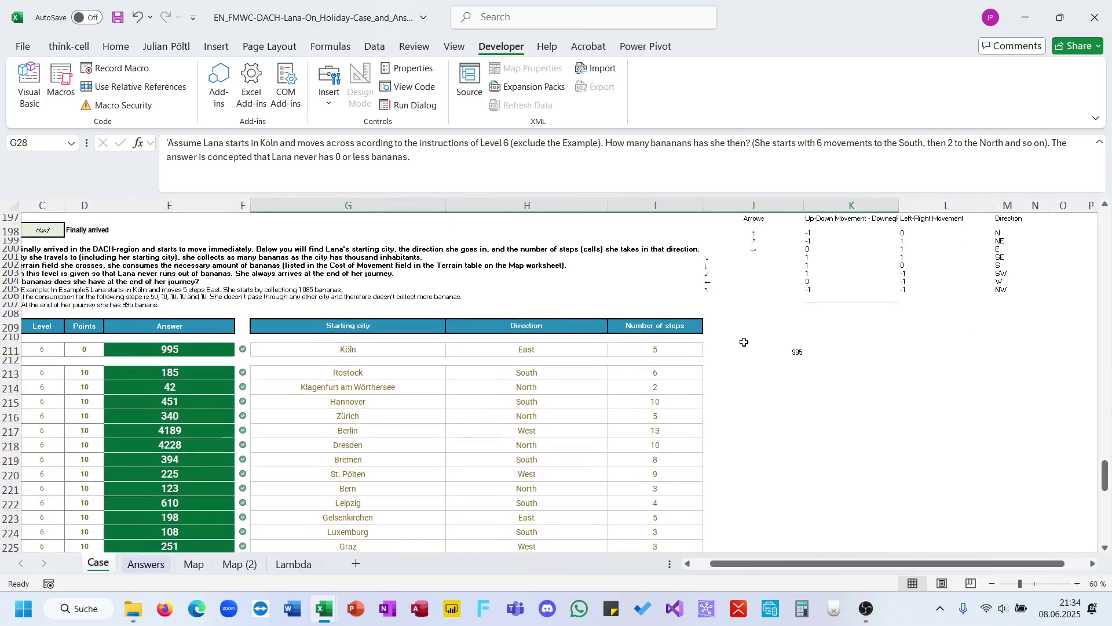
click(742, 346)
key(Delete)
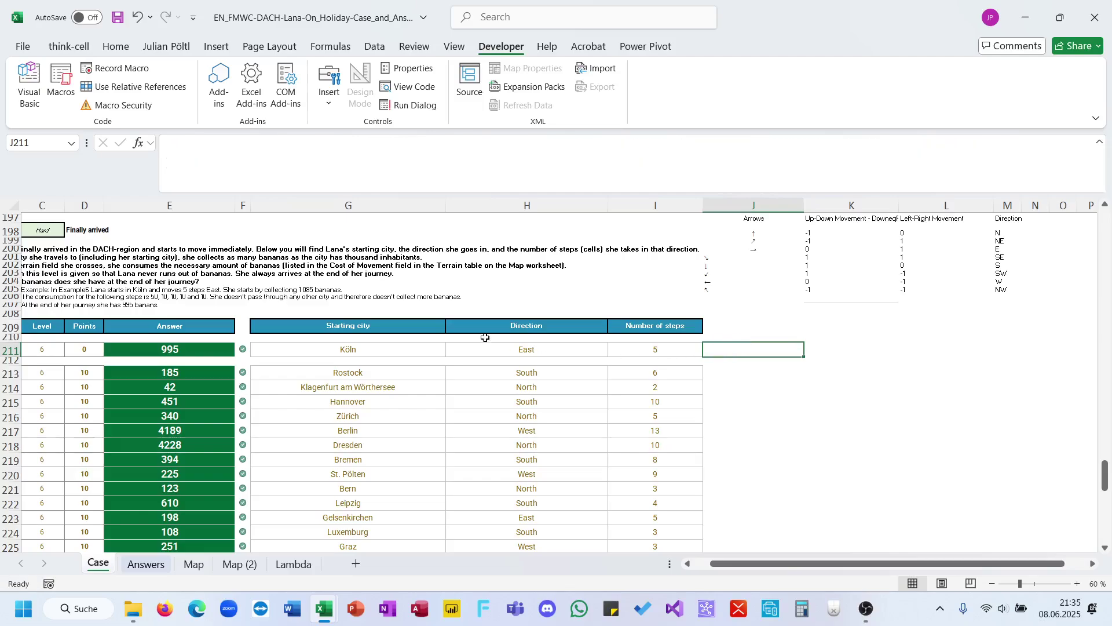
text(K)
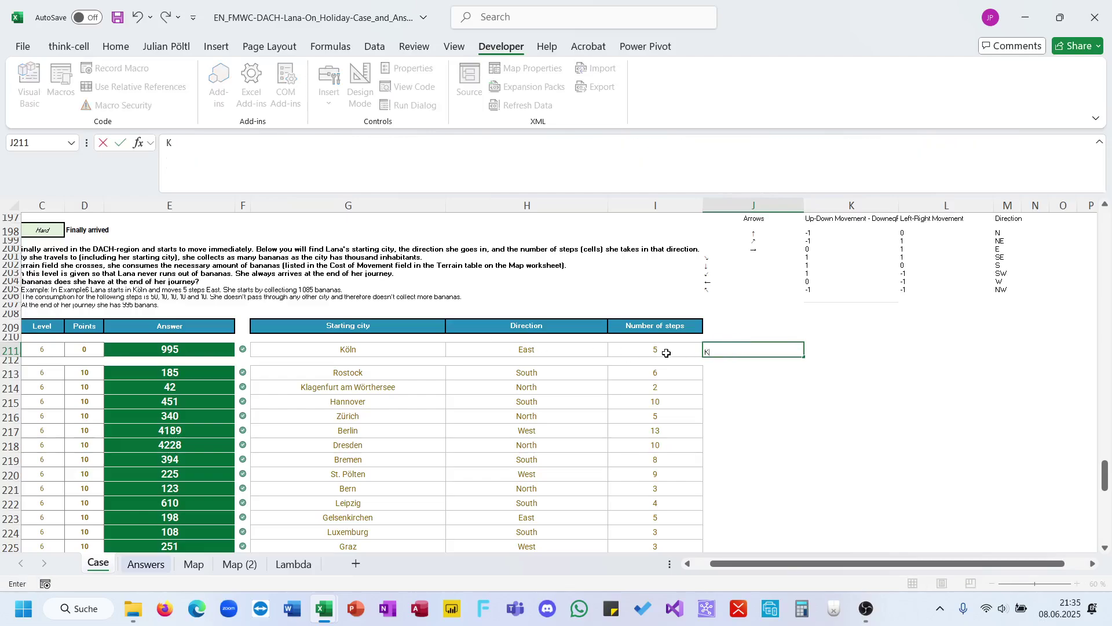
text(öln)
key(Return)
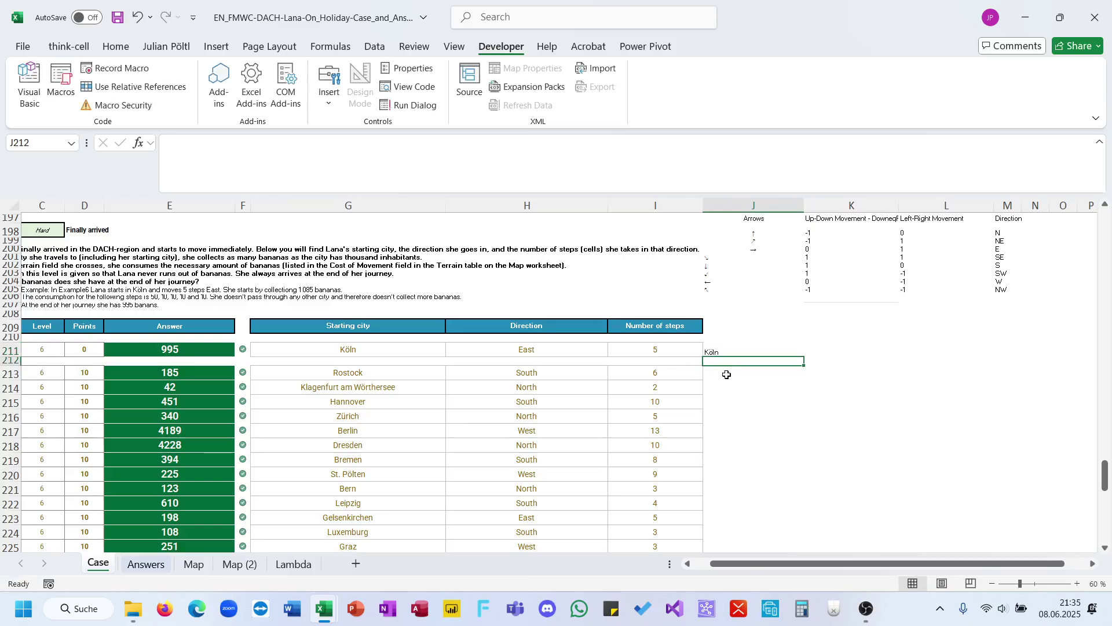
Copy the LET formula from E213 into J213 and replace its starting-city reference G213 with J211
key(Down)
click(201, 374)
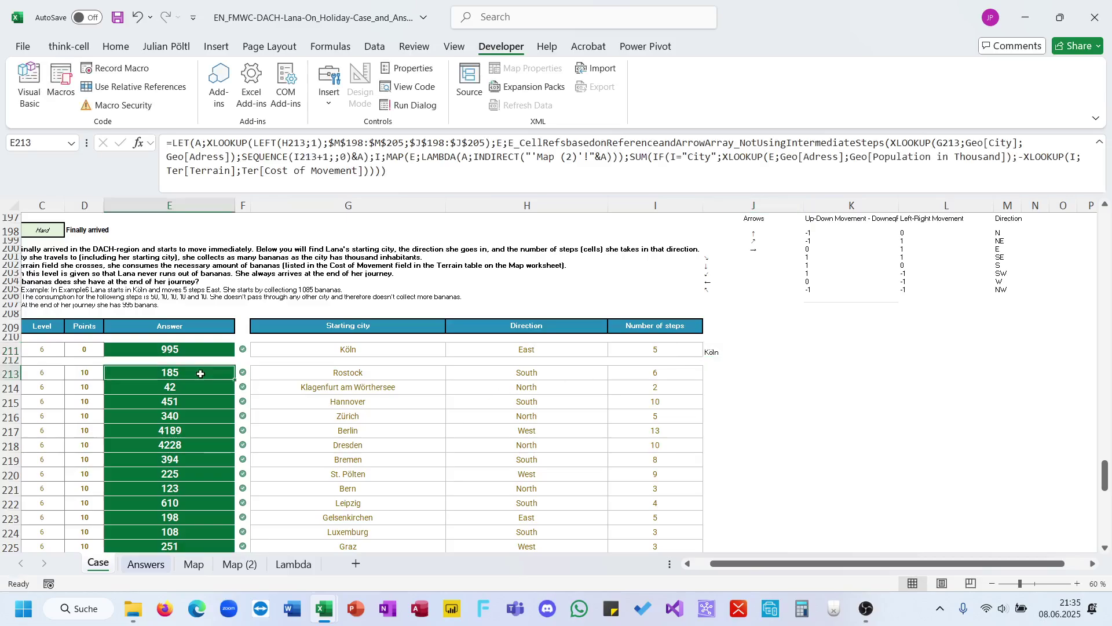
click(328, 178)
key(ctrl+a)
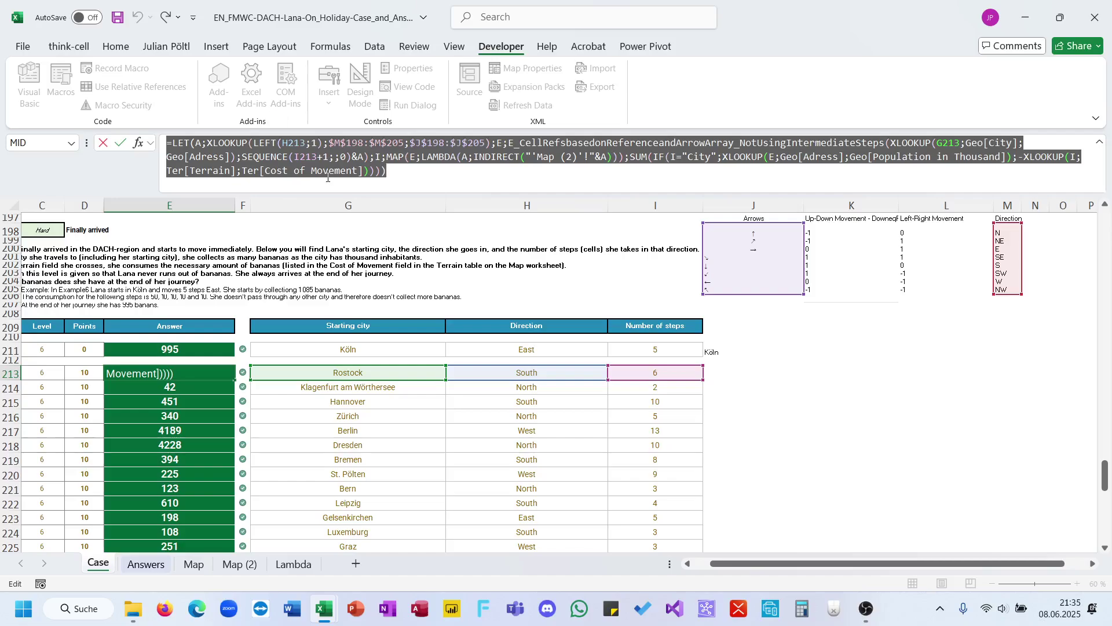
key(ctrl+c)
key(Escape)
key(Right)
key(Right)
key(Right)
key(Right)
key(Right)
click(327, 177)
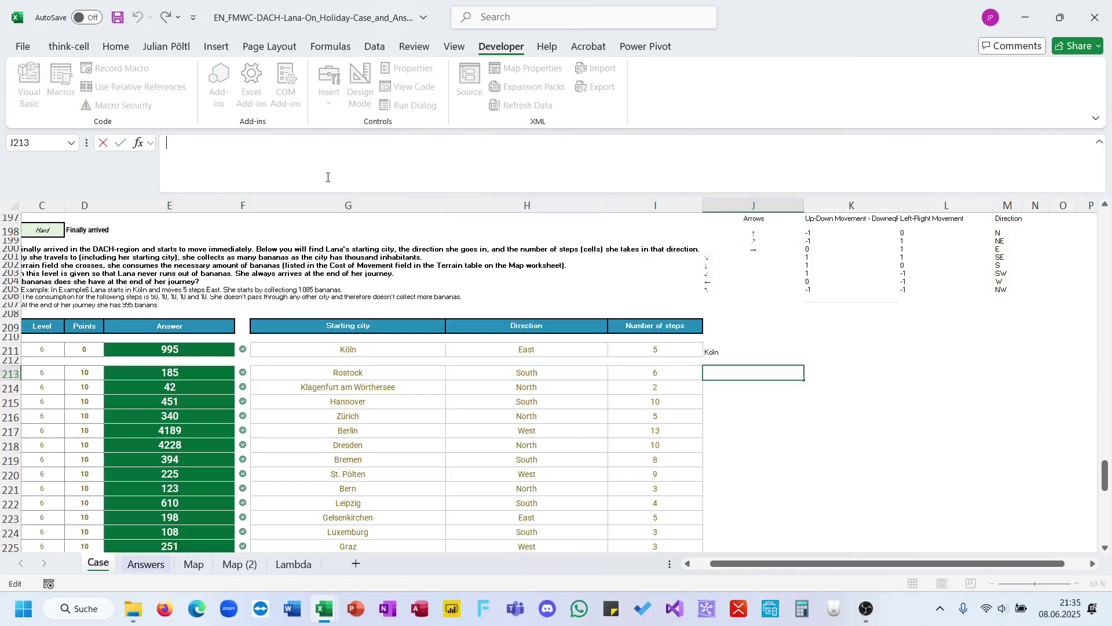
key(ctrl+v)
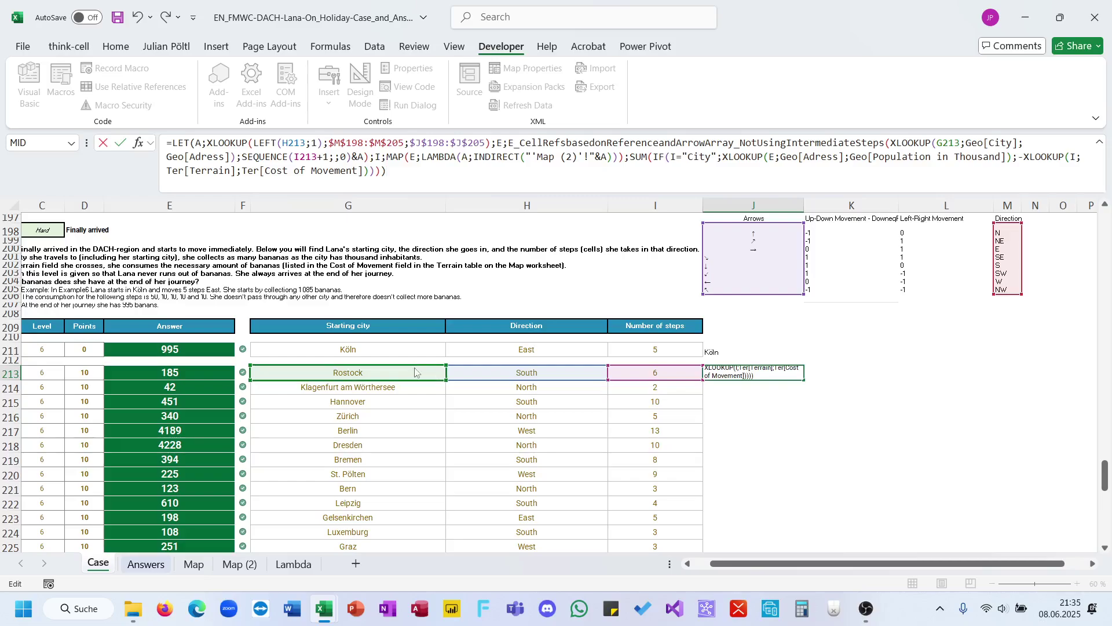
click(730, 349)
key(Return)
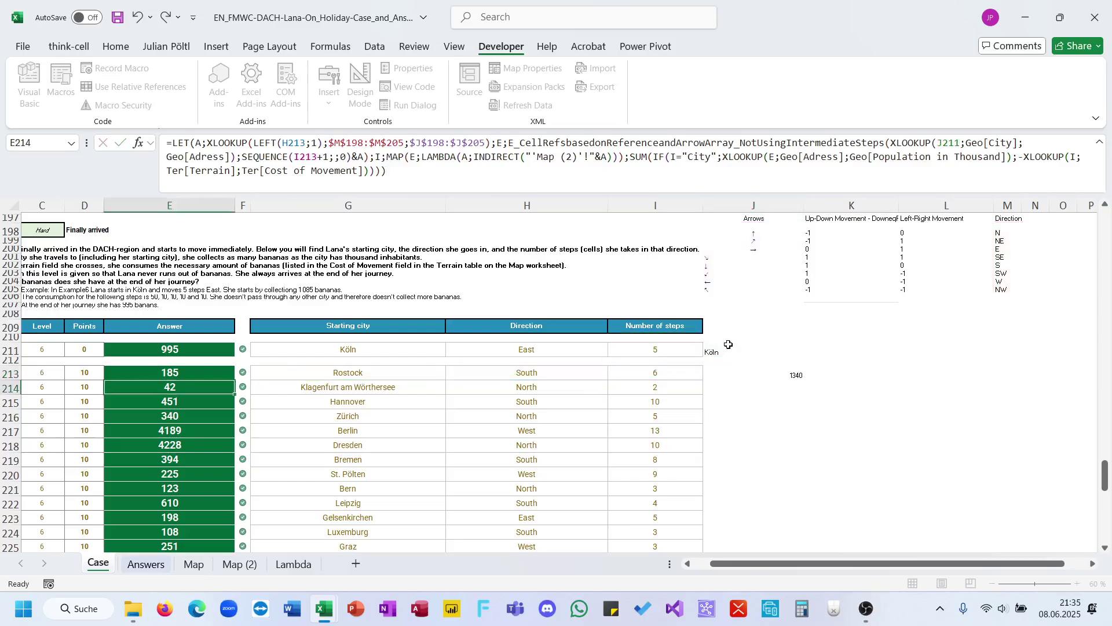
key(Right)
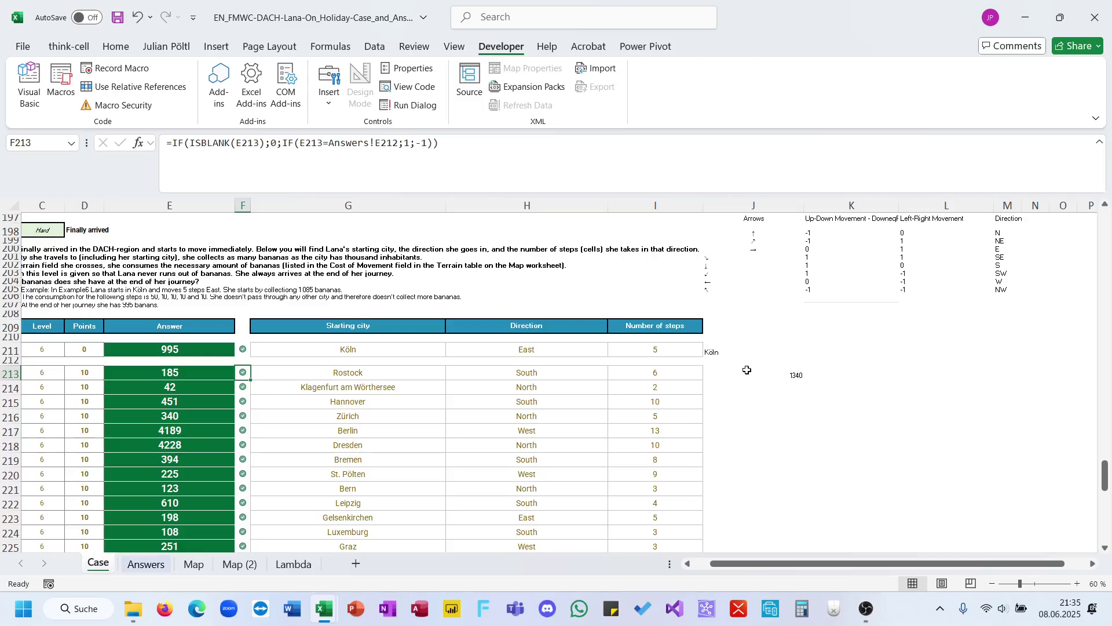
Copy the full LET formula text from J213 into the neighbouring cell K213
click(746, 371)
click(645, 183)
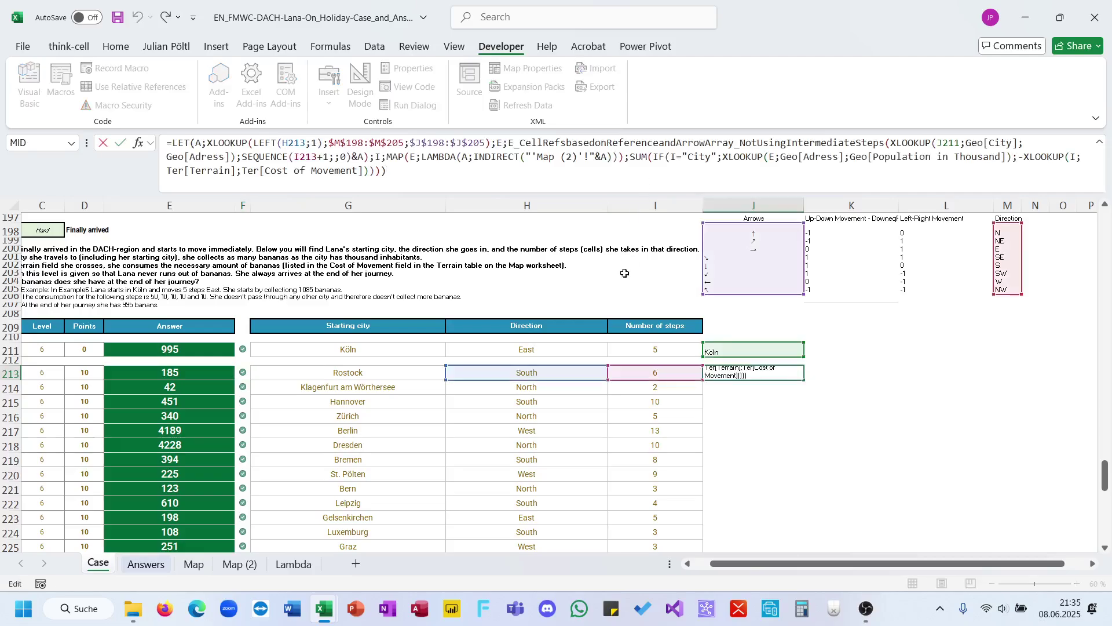
scroll(623, 298, up, 2)
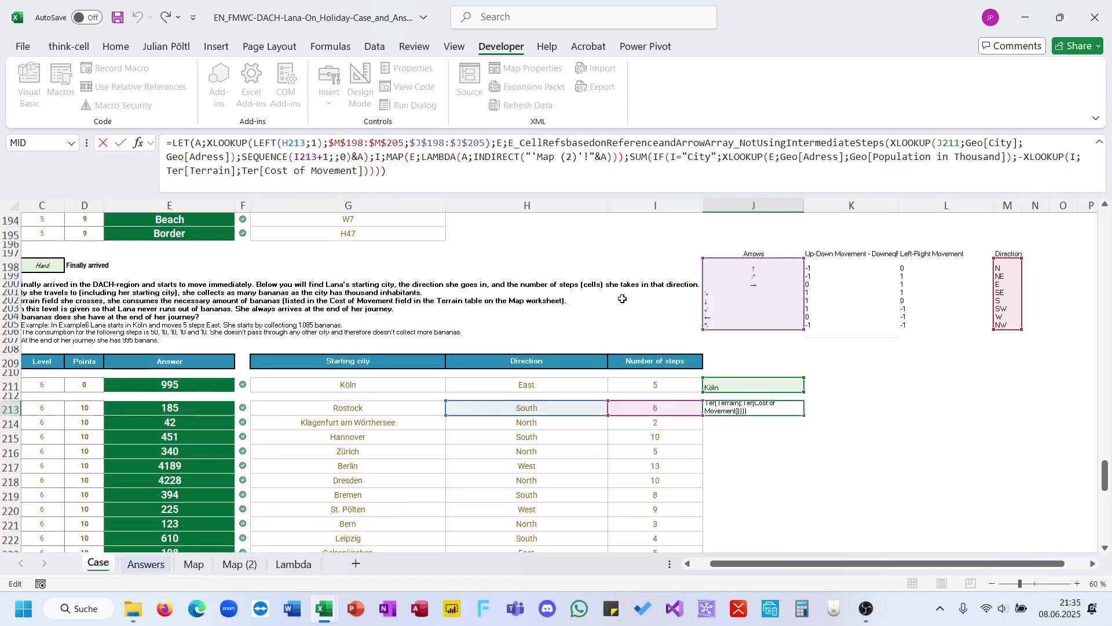
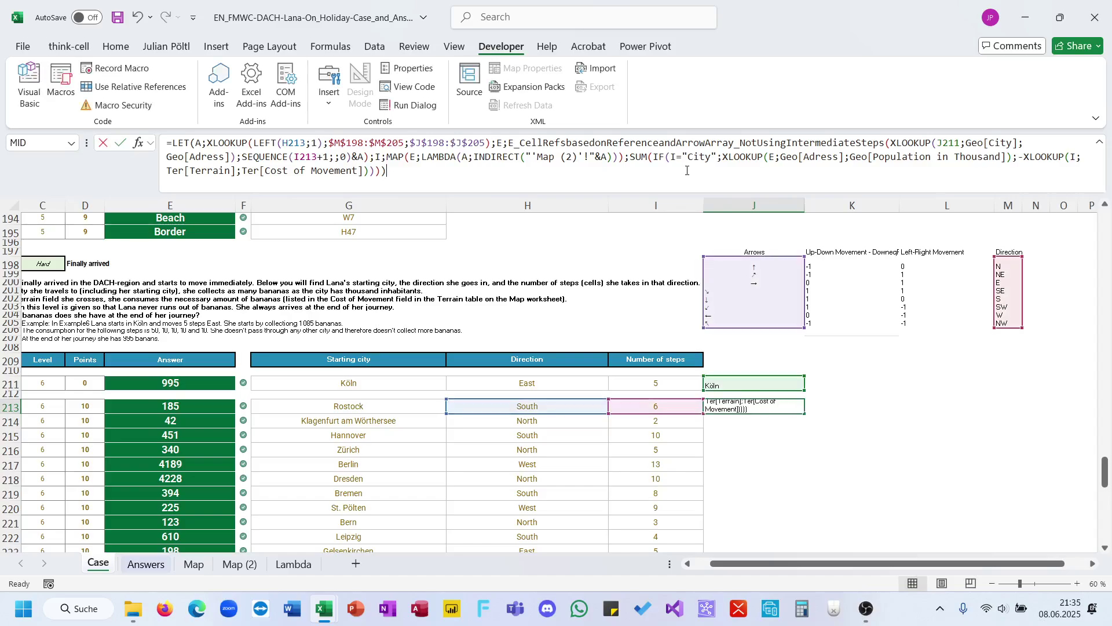
key(ctrl+a)
key(ctrl+c)
key(Tab)
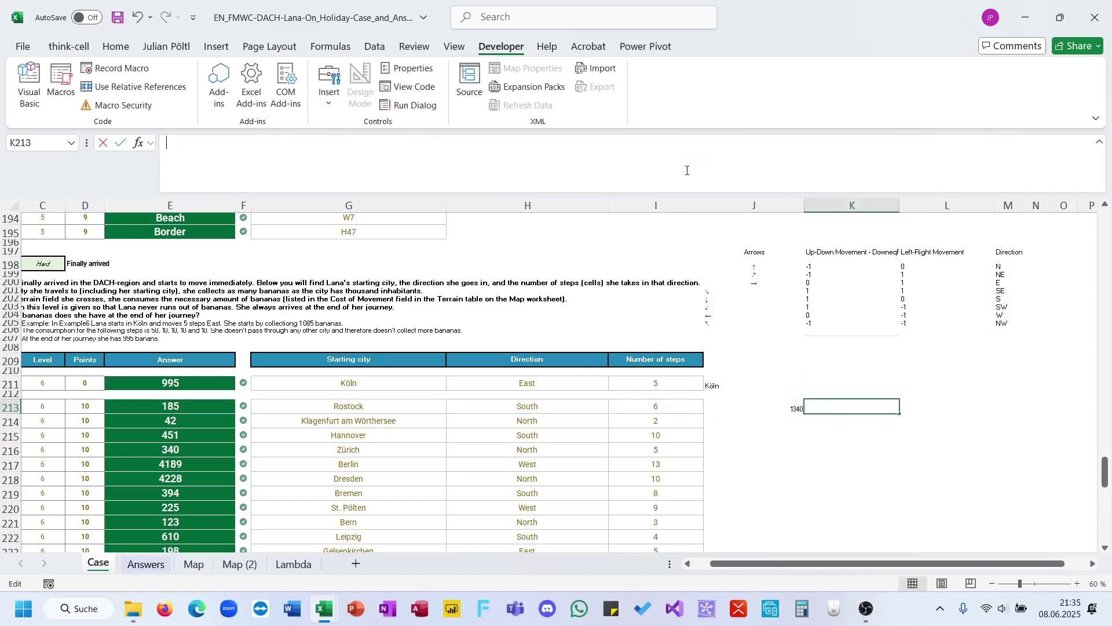
key(F2)
key(ctrl+v)
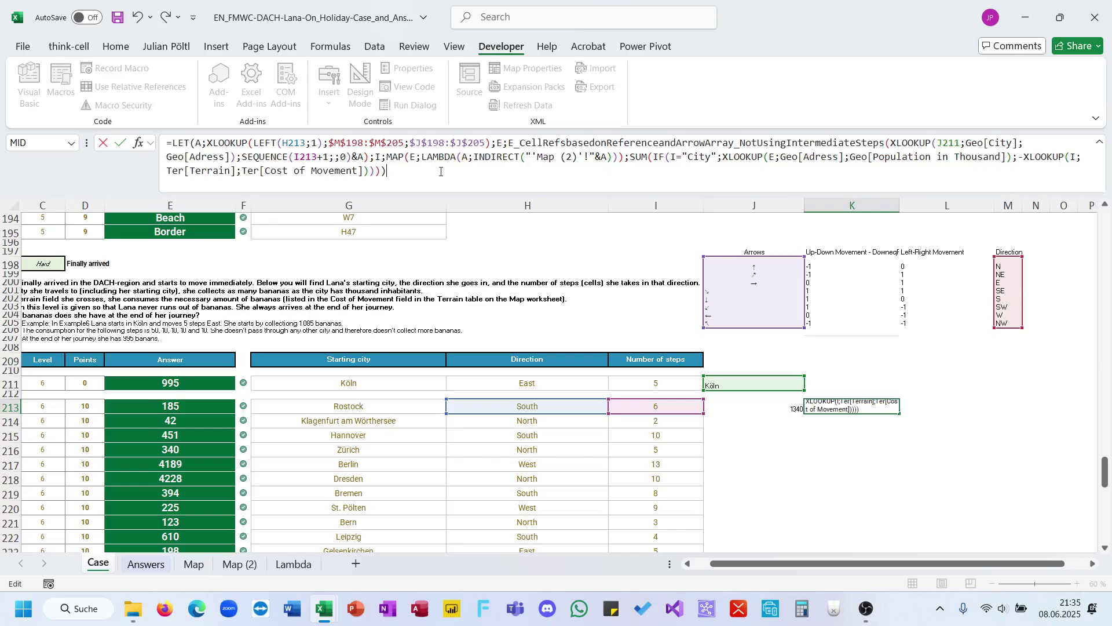
In K213, replace the formula's I, MAP and SUM parts with TAKE(E;-1) to return the last cell address of the path
drag(510, 173, 388, 158)
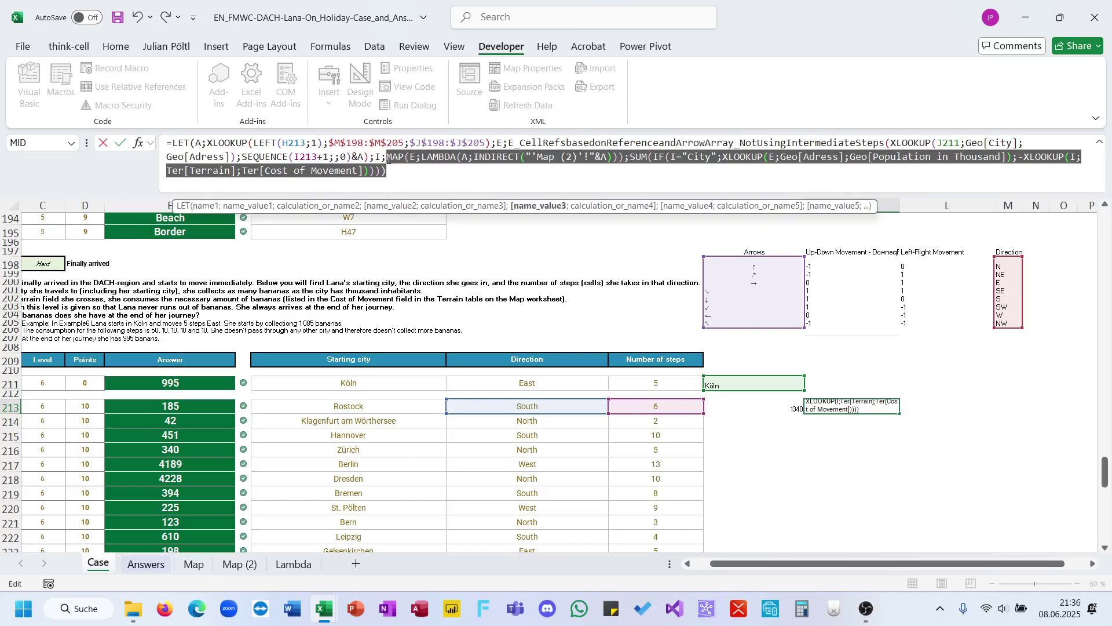
key(BackSpace)
key(BackSpace)
key(BackSpace)
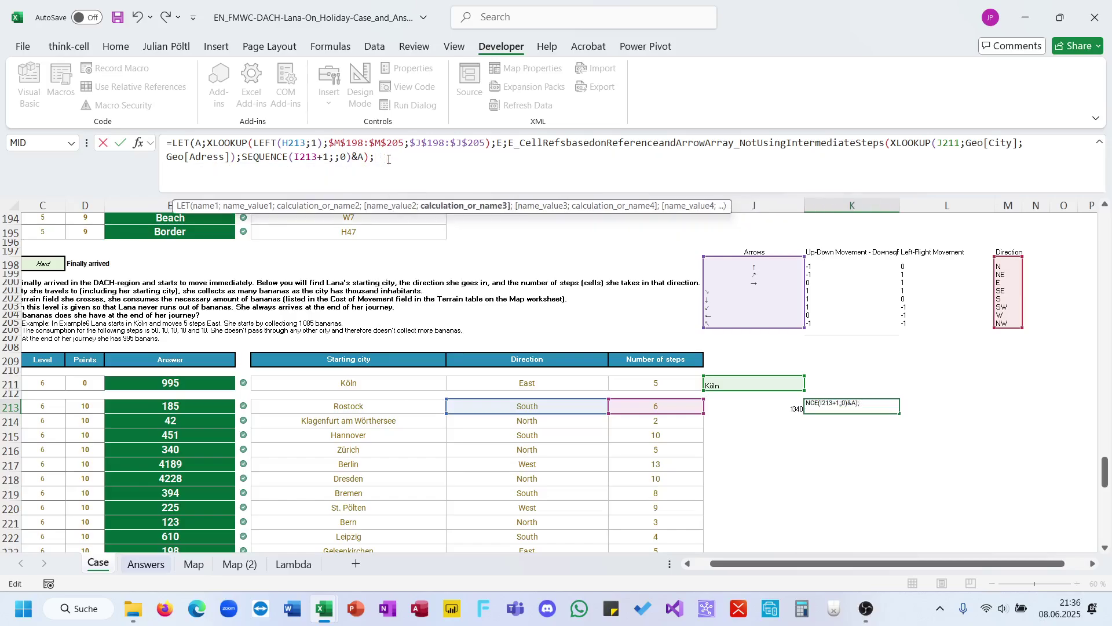
text(TAKE(E;-)
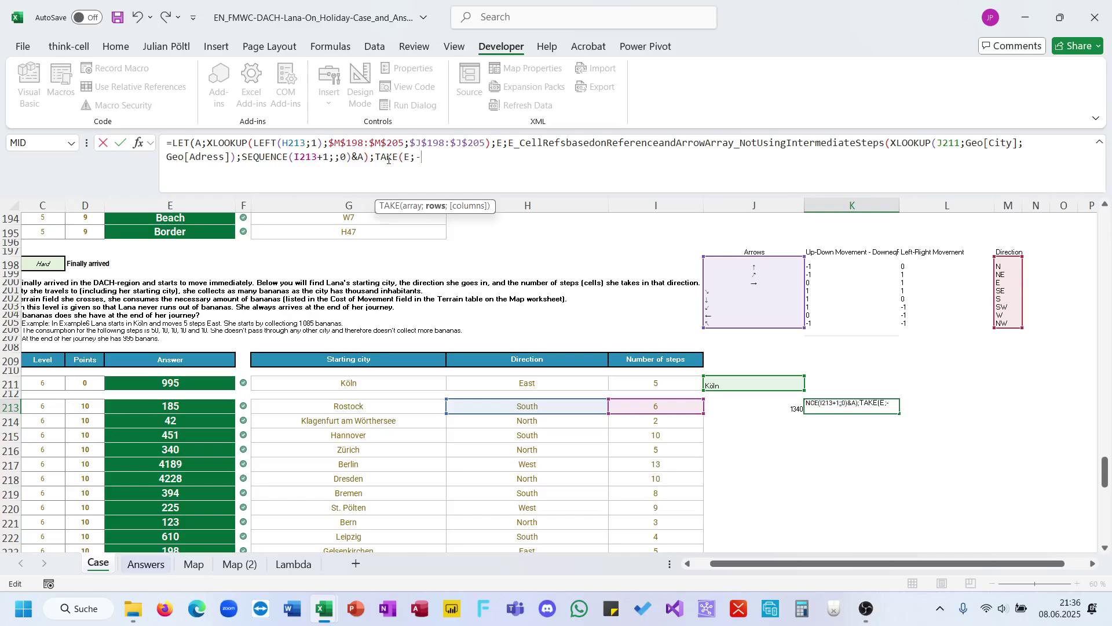
text(1))
key(shift+Tab)
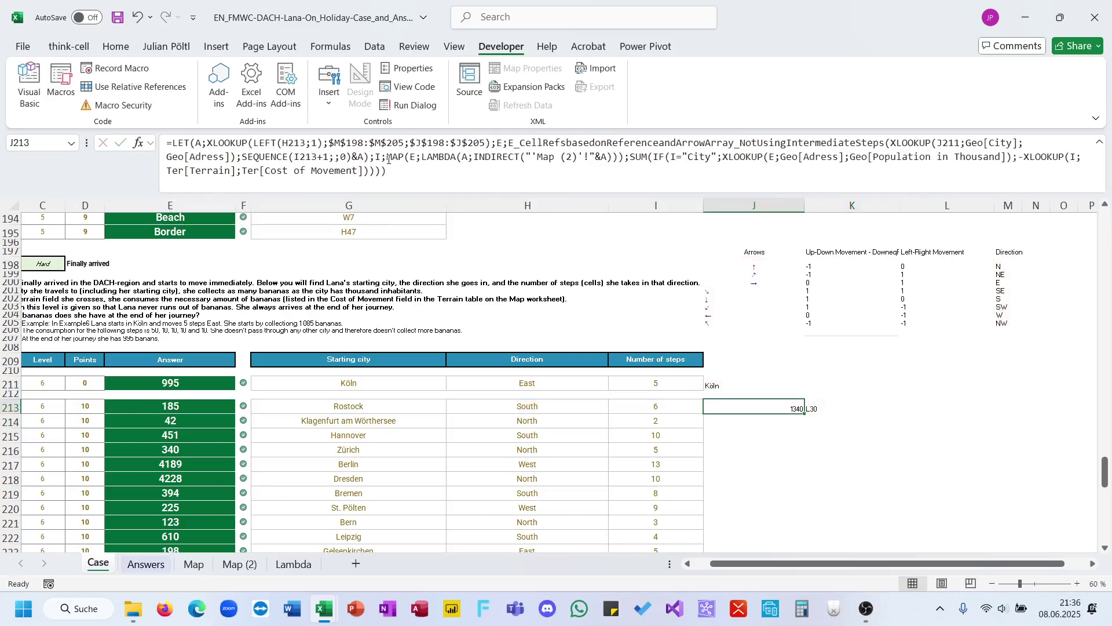
On the Map sheet, trace the cells going south from Rostock, then go back to the Case sheet
key(Tab)
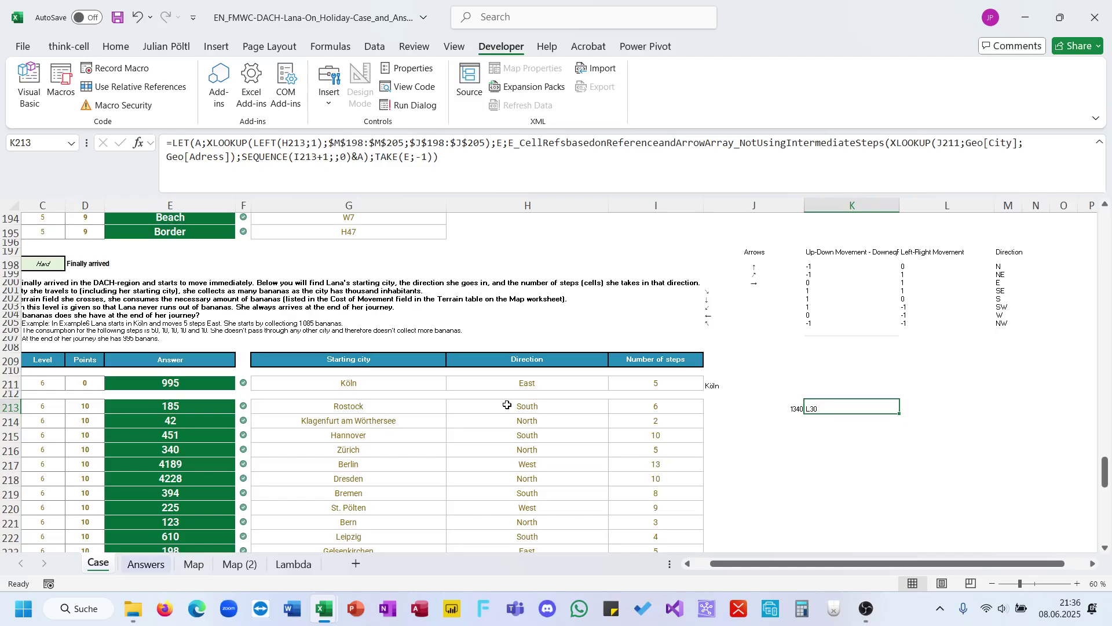
click(146, 564)
click(193, 564)
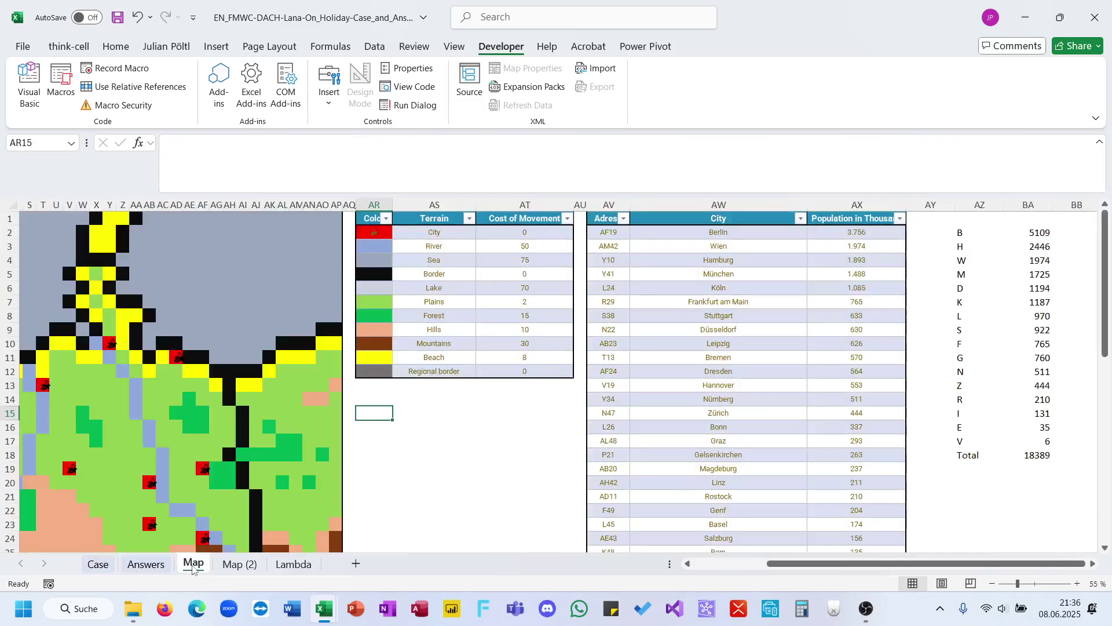
drag(176, 358, 176, 428)
click(99, 564)
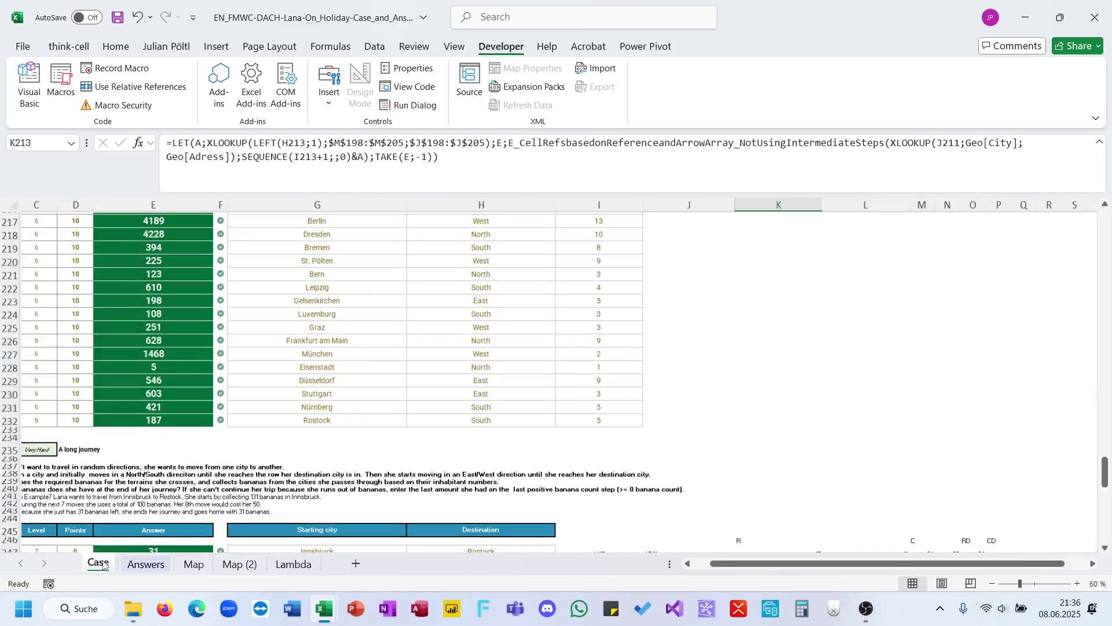
On the Map sheet, locate Köln in L24 and trace its six-step path south to check the end cell address
click(146, 563)
click(194, 564)
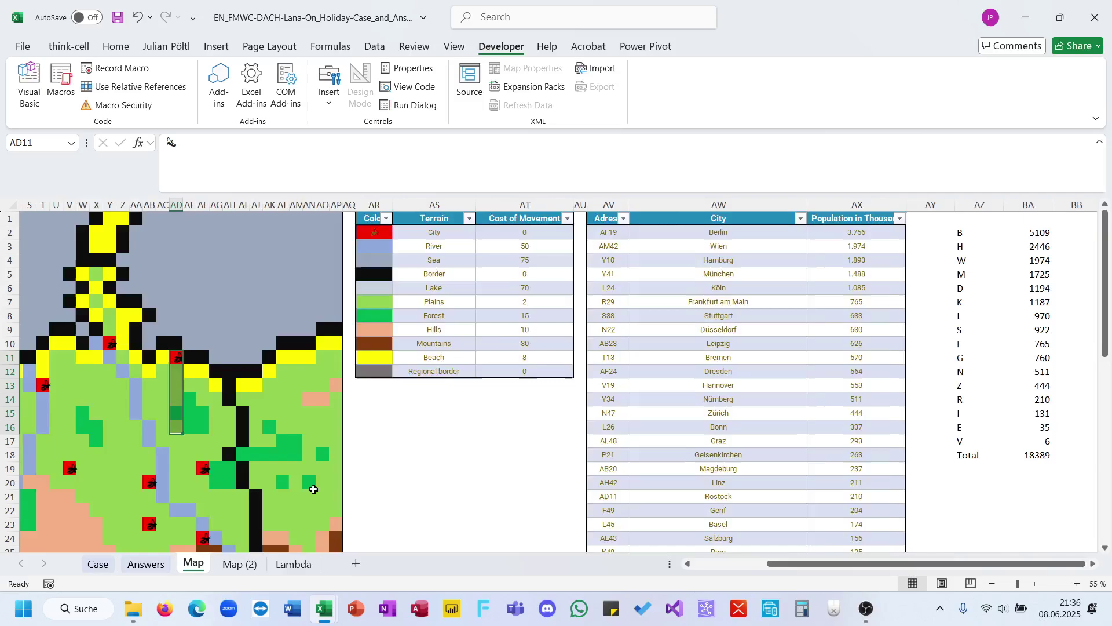
ctrl+scroll(314, 489, up, 3)
scroll(313, 489, down, 7)
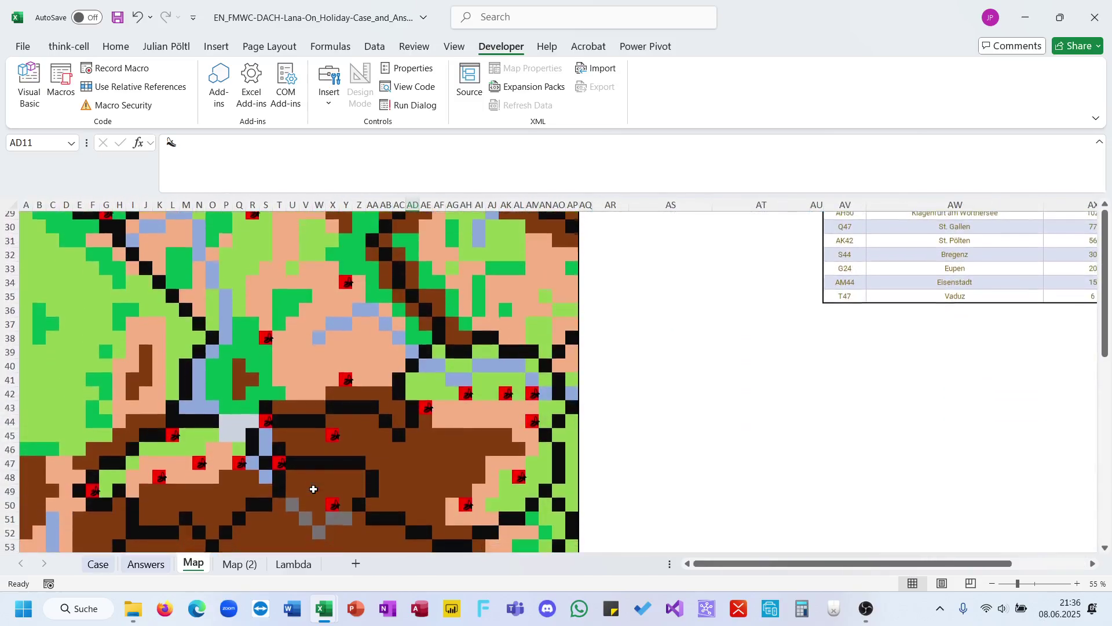
scroll(172, 436, up, 3)
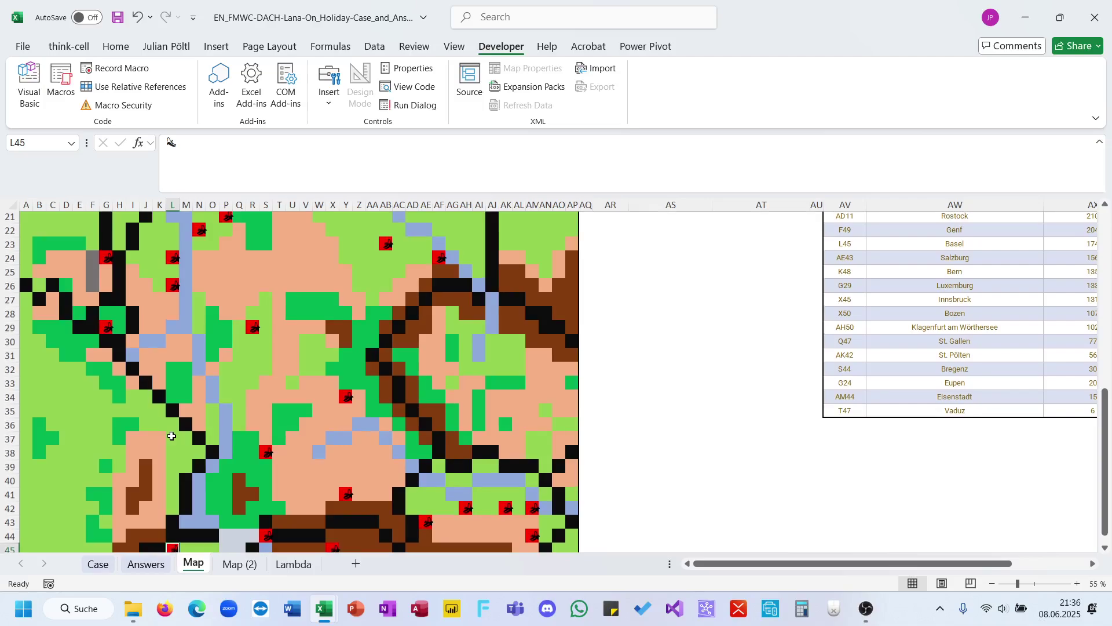
click(172, 286)
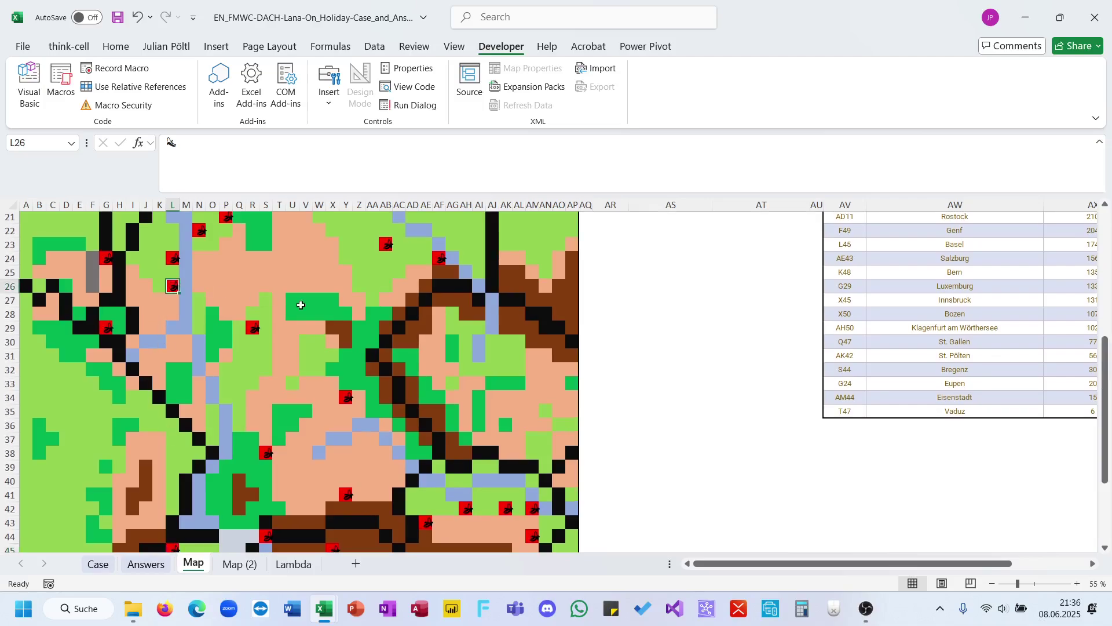
scroll(300, 305, up, 1)
click(174, 265)
drag(92, 237, 251, 389)
scroll(482, 329, up, 6)
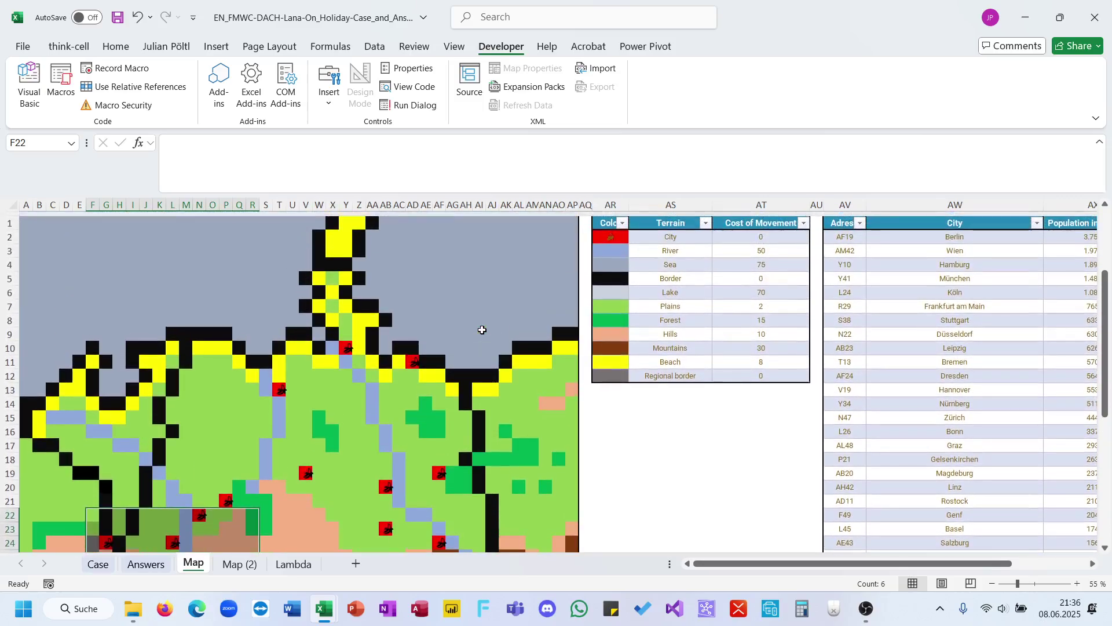
scroll(482, 328, down, 5)
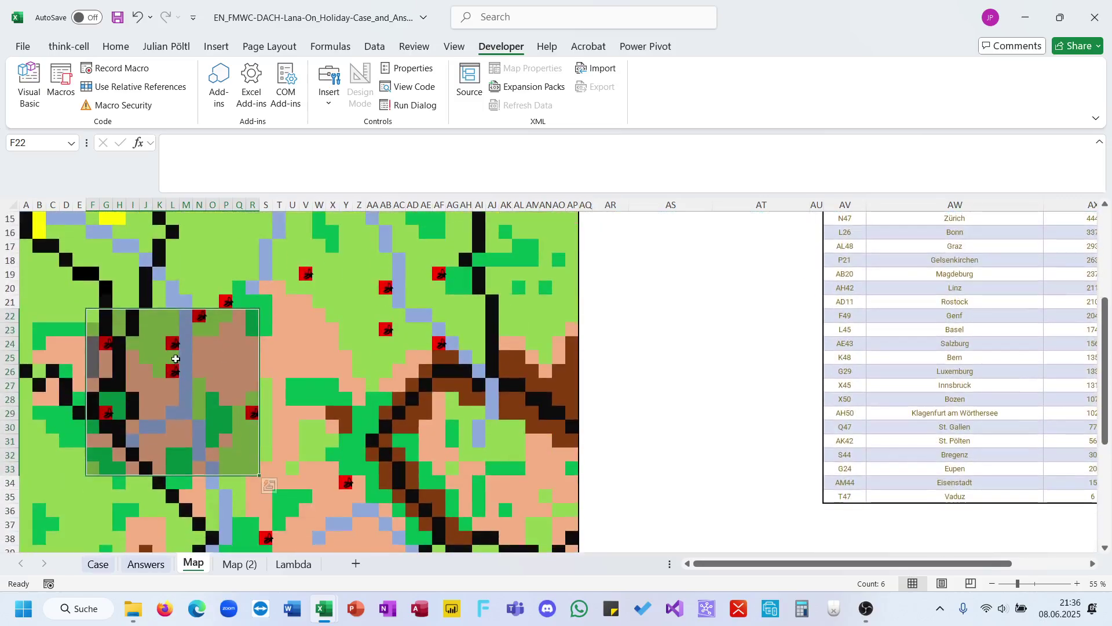
click(176, 359)
drag(173, 343, 177, 440)
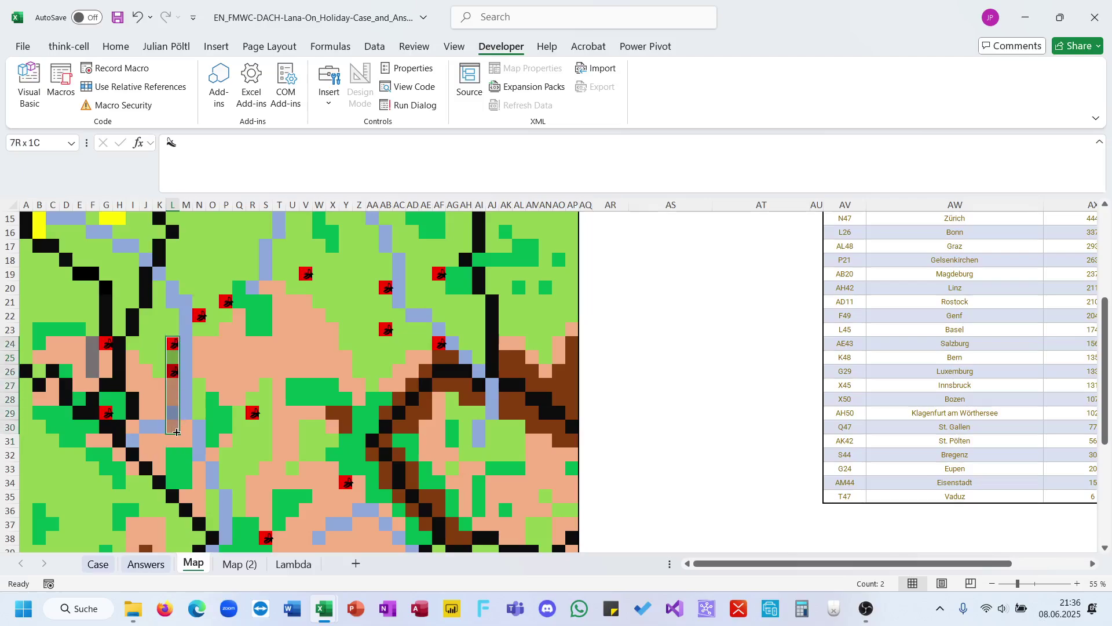
On the Case sheet, copy the full LET formula text from J213
click(98, 564)
click(769, 417)
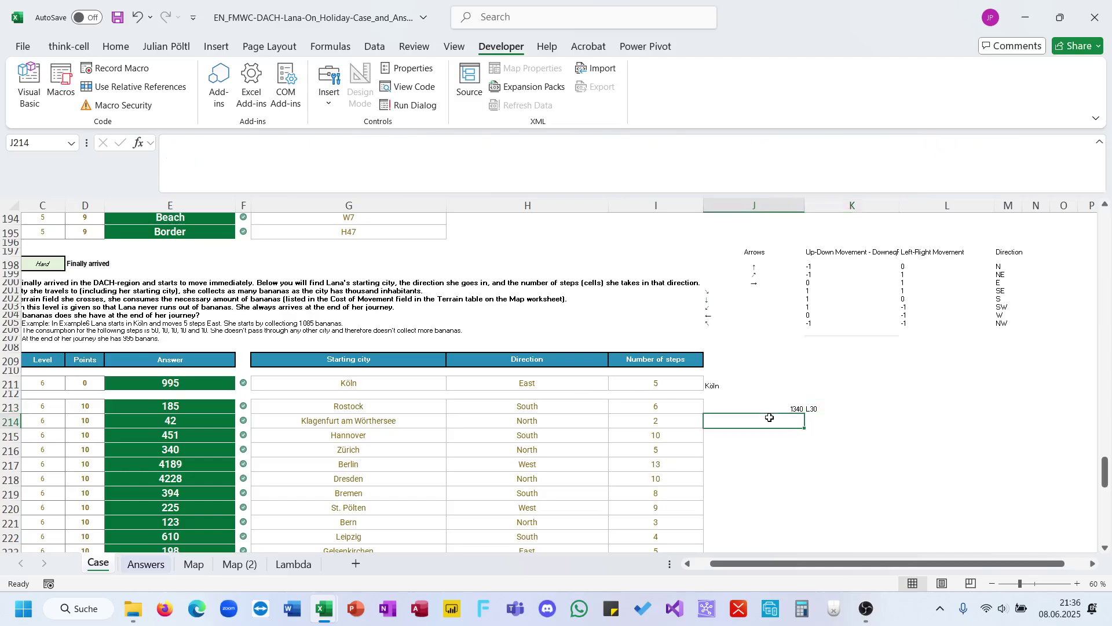
double_click(791, 410)
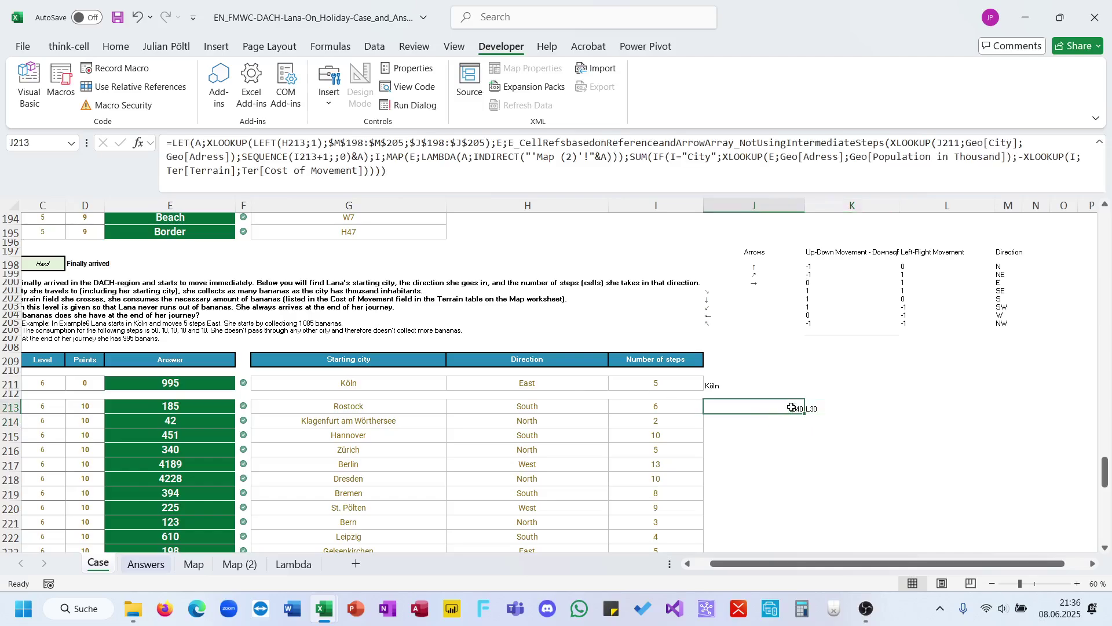
triple_click(498, 183)
key(ctrl+c)
key(Return)
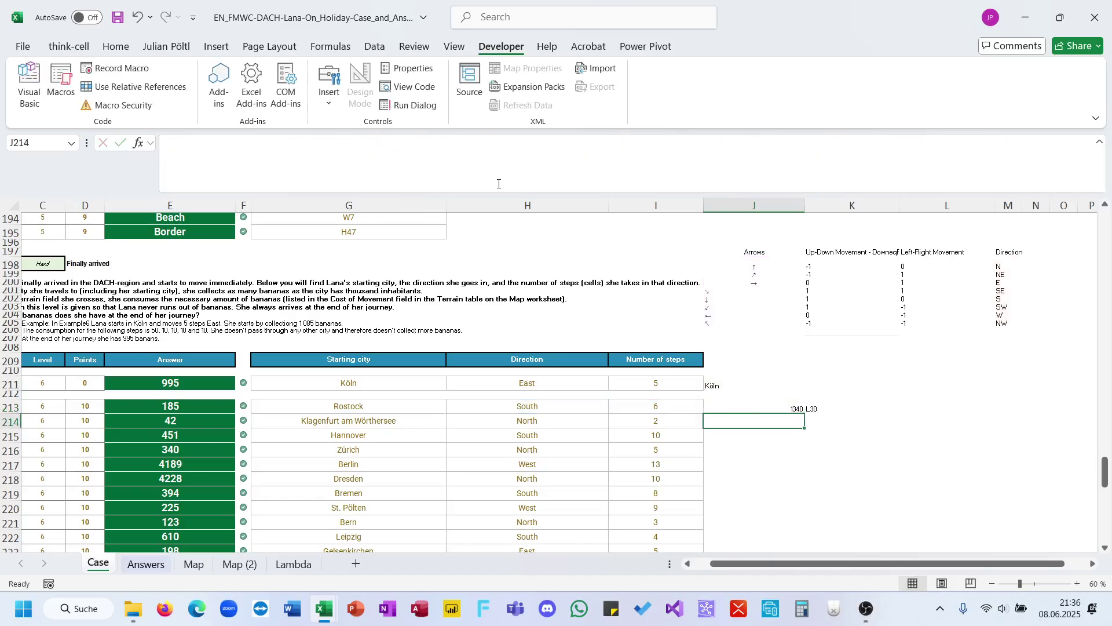
click(499, 184)
key(ctrl+v)
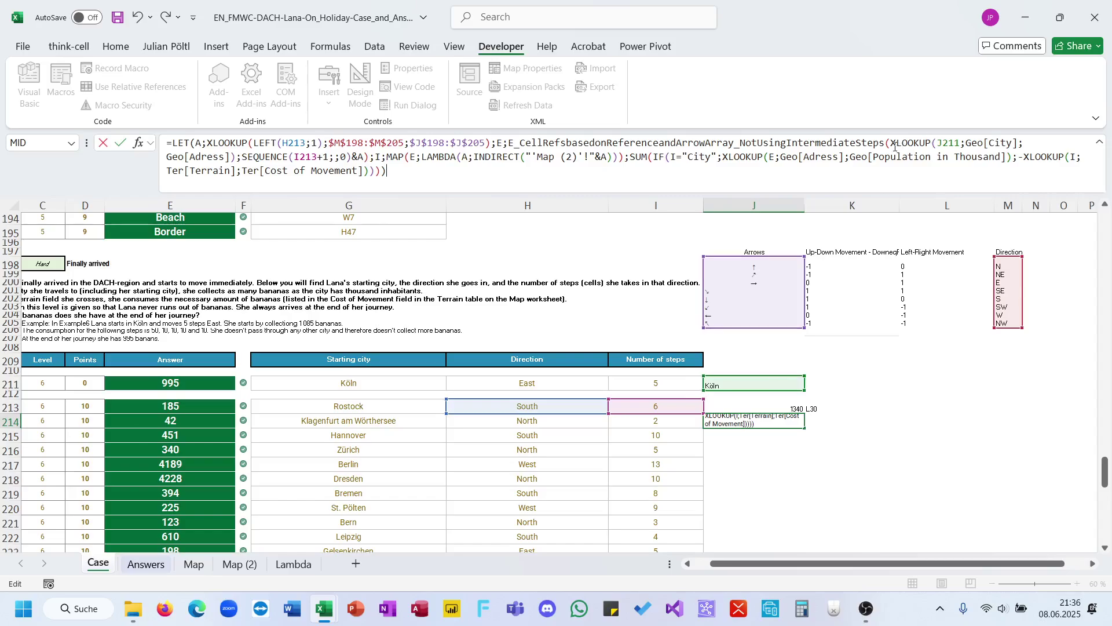
drag(892, 145, 225, 157)
key(BackSpace)
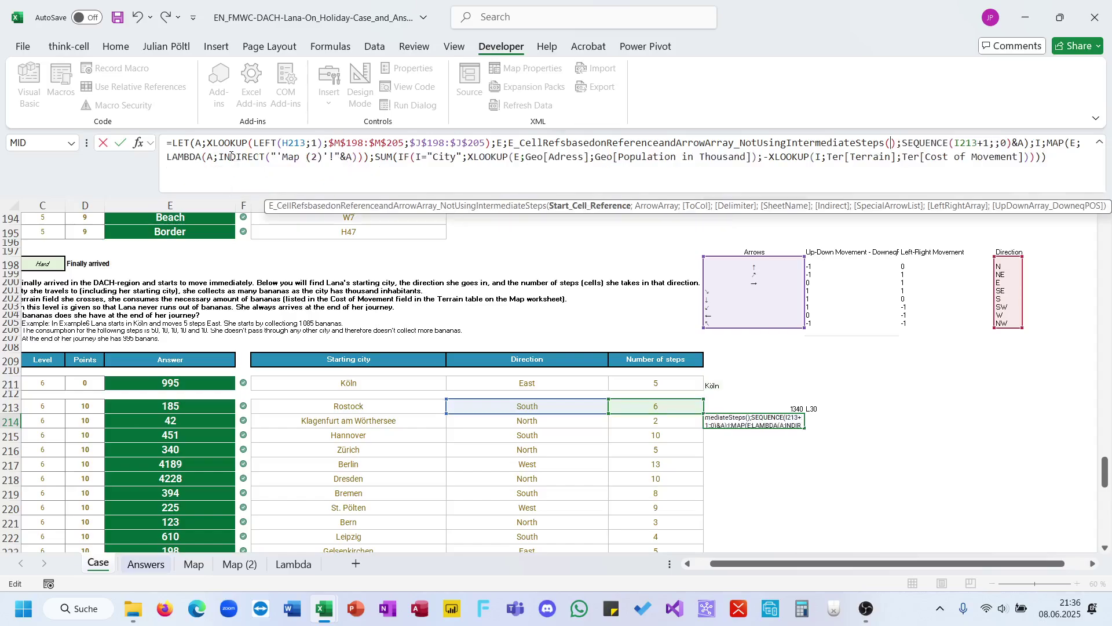
click(820, 403)
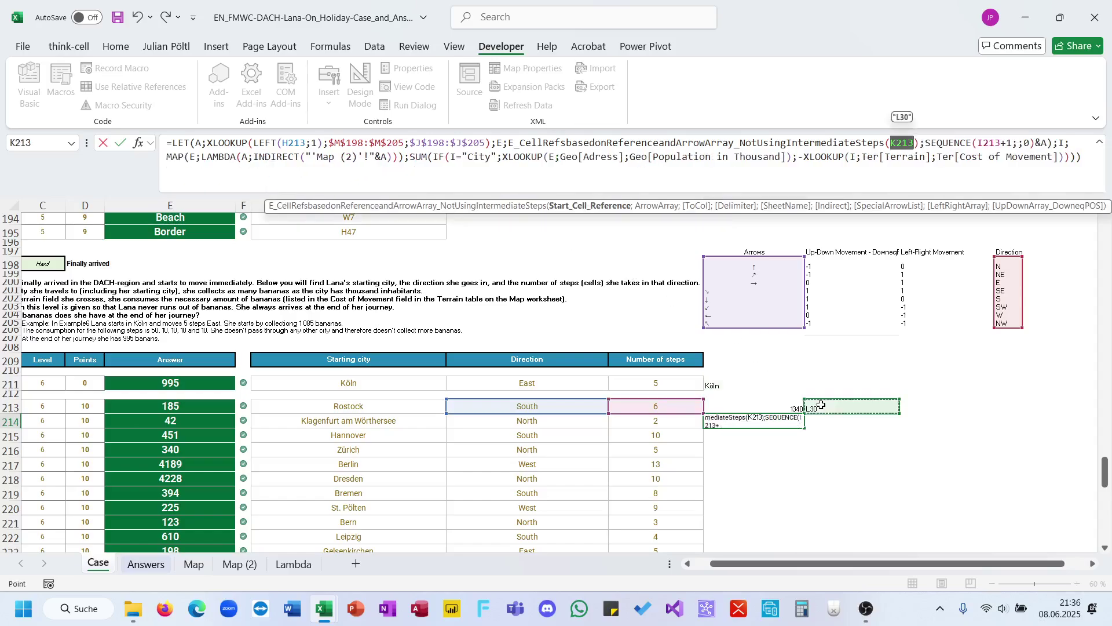
click(1016, 143)
key(BackSpace)
key(BackSpace)
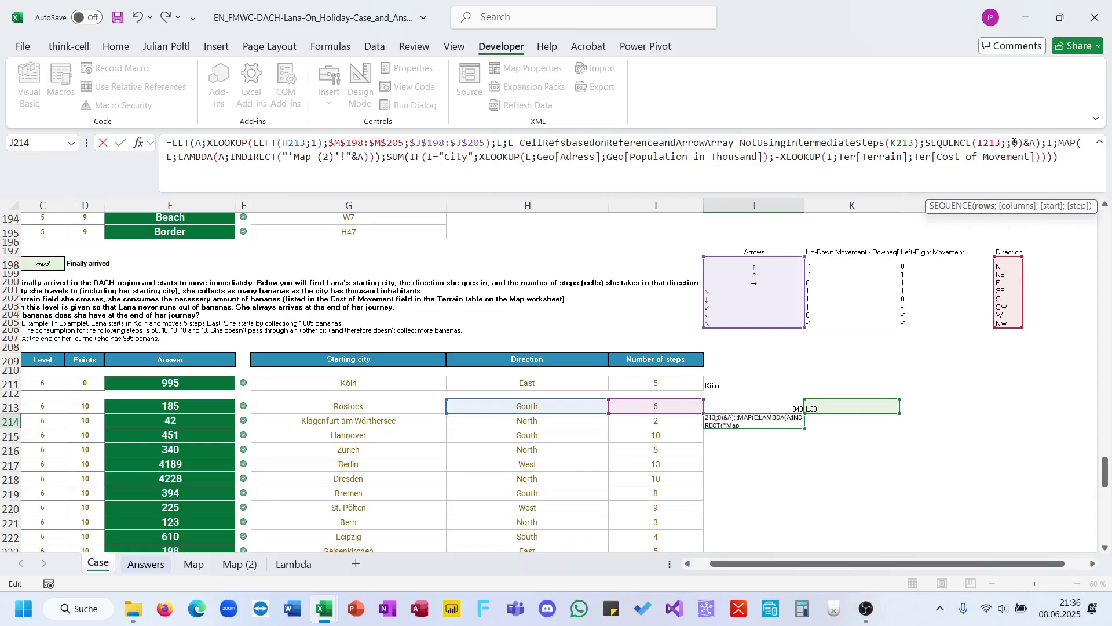
key(Delete)
key(Delete)
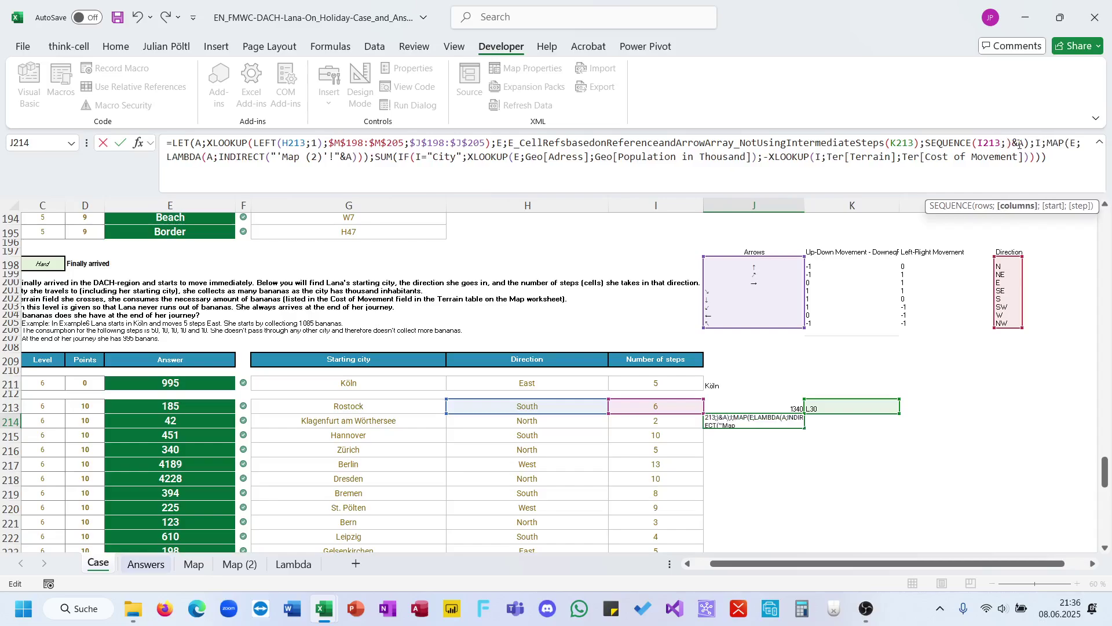
key(Return)
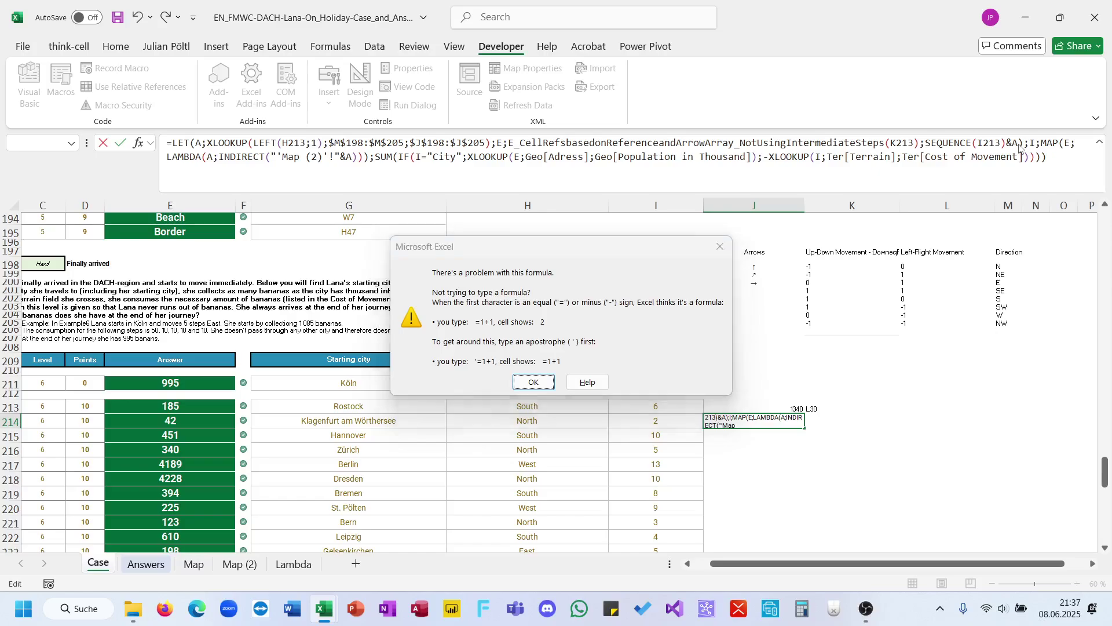
key(Return)
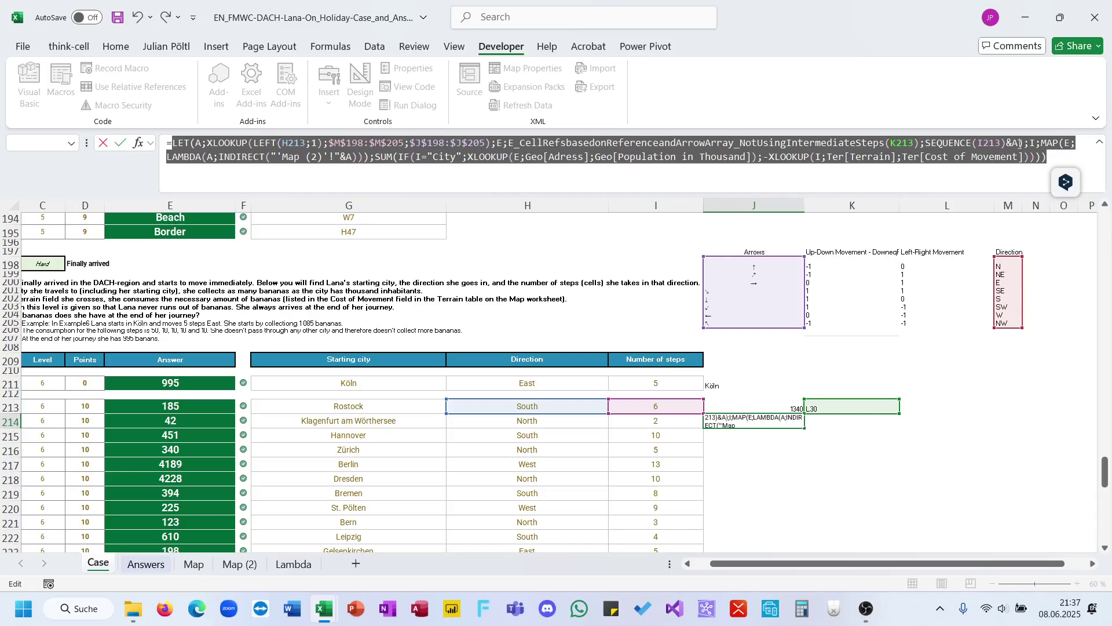
key(Escape)
Paste the LET formula into J214 and replace its starting-city XLOOKUP with K213, the previous path's end address
click(818, 152)
key(ctrl+v)
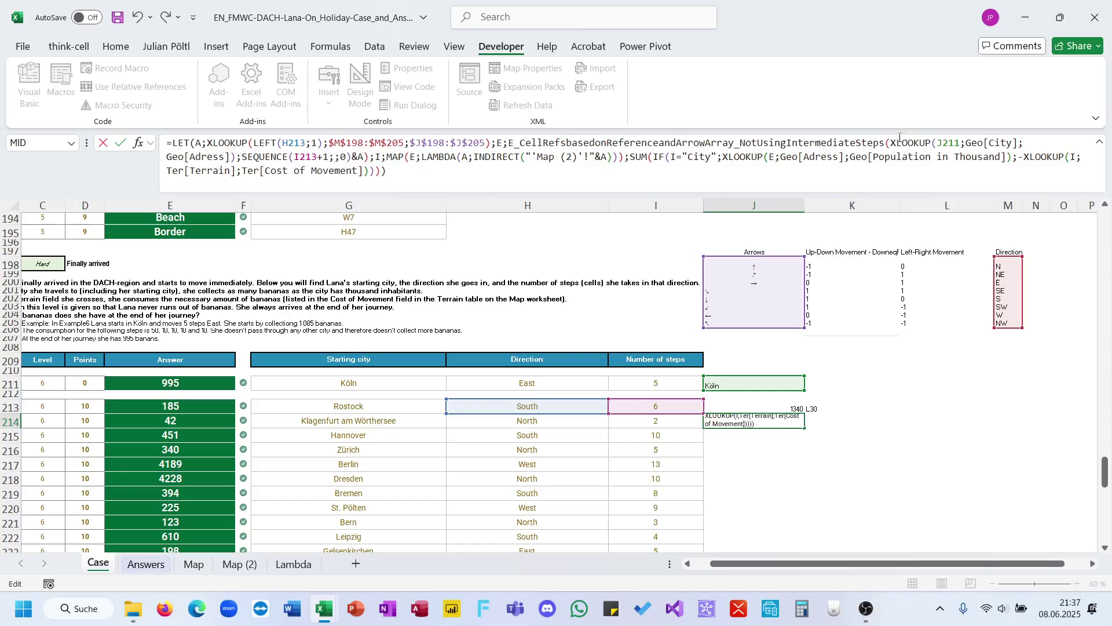
drag(892, 142, 231, 159)
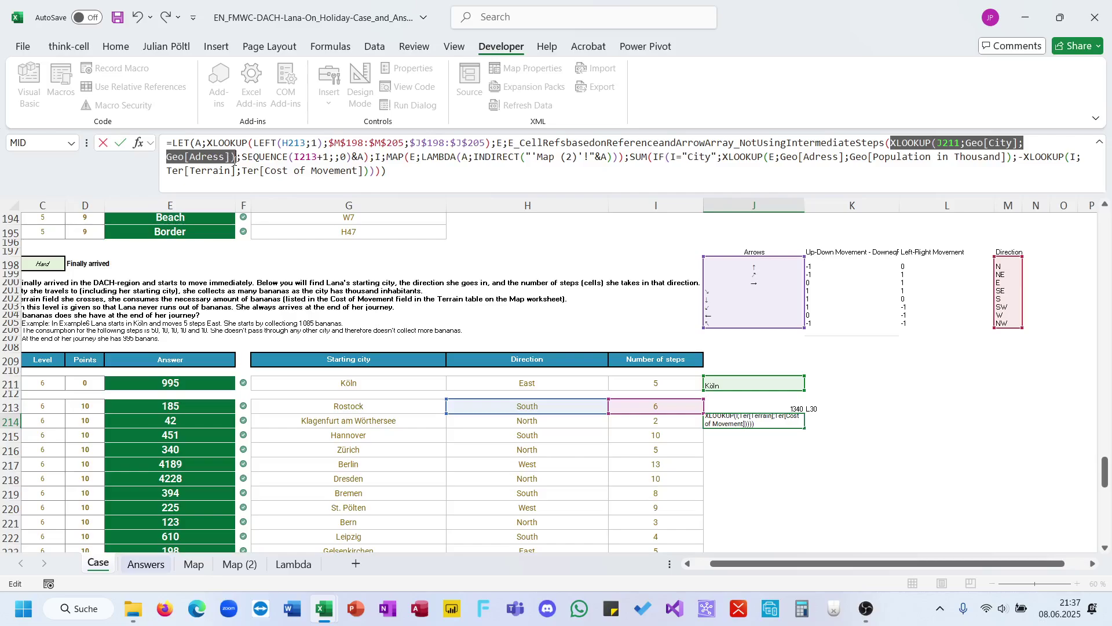
key(Delete)
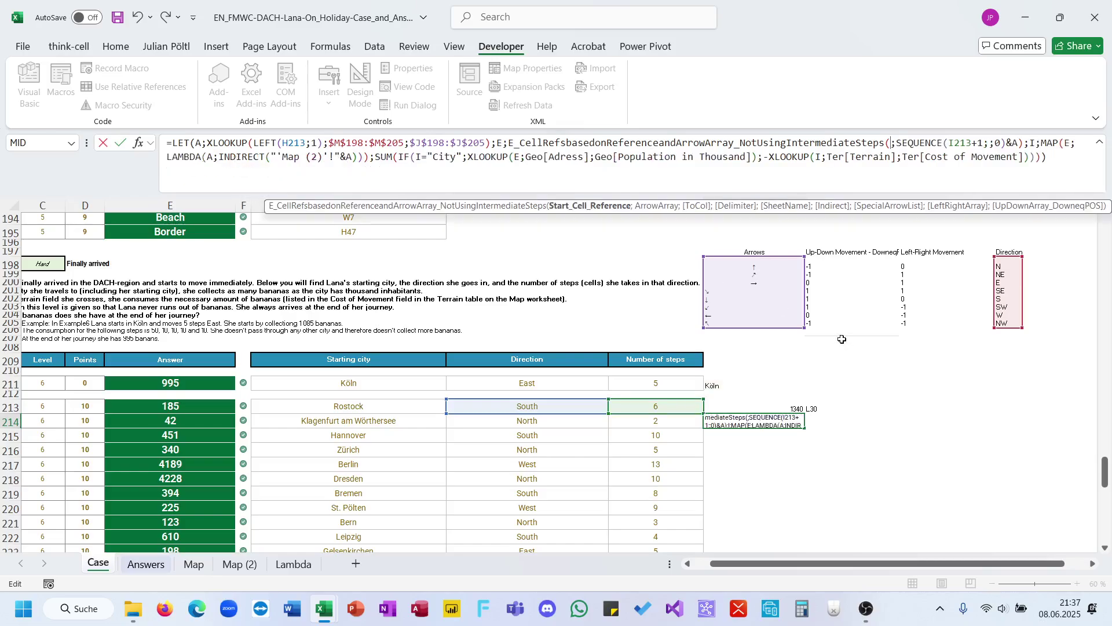
click(816, 405)
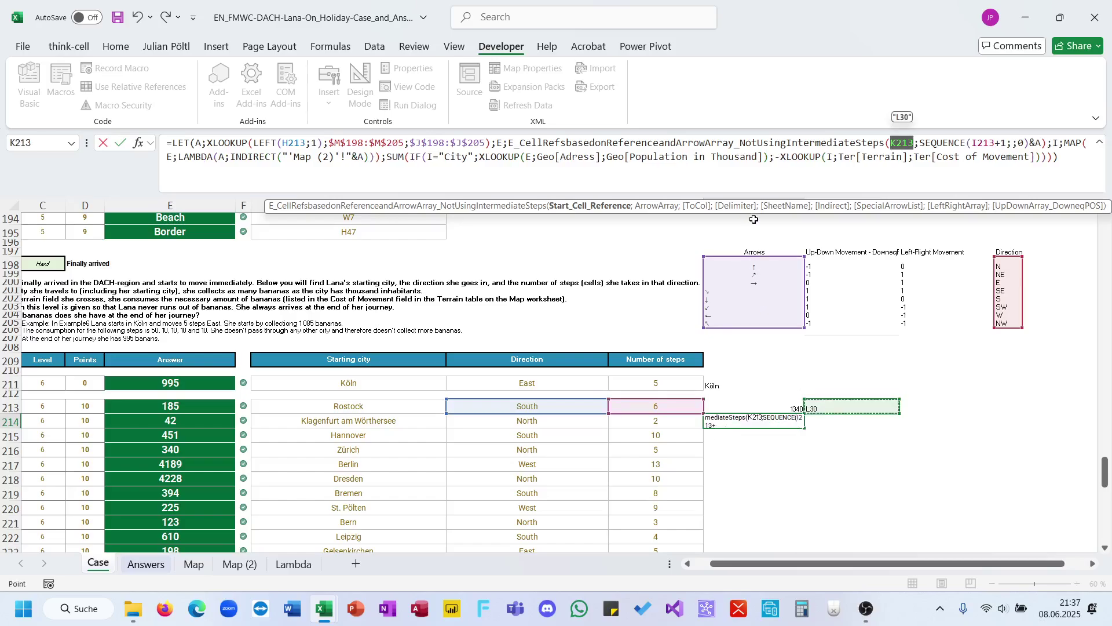
Reduce the J214 formula's SEQUENCE to I213 only, removing the +1 and the start argument 0, and enter it
click(1005, 141)
key(BackSpace)
key(BackSpace)
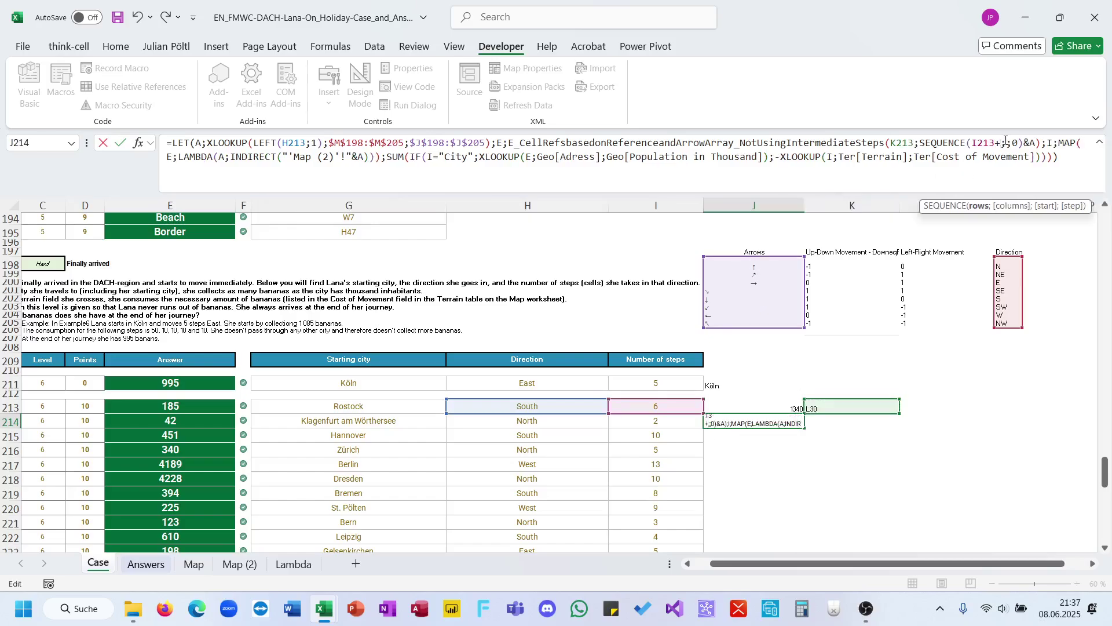
click(1013, 143)
key(BackSpace)
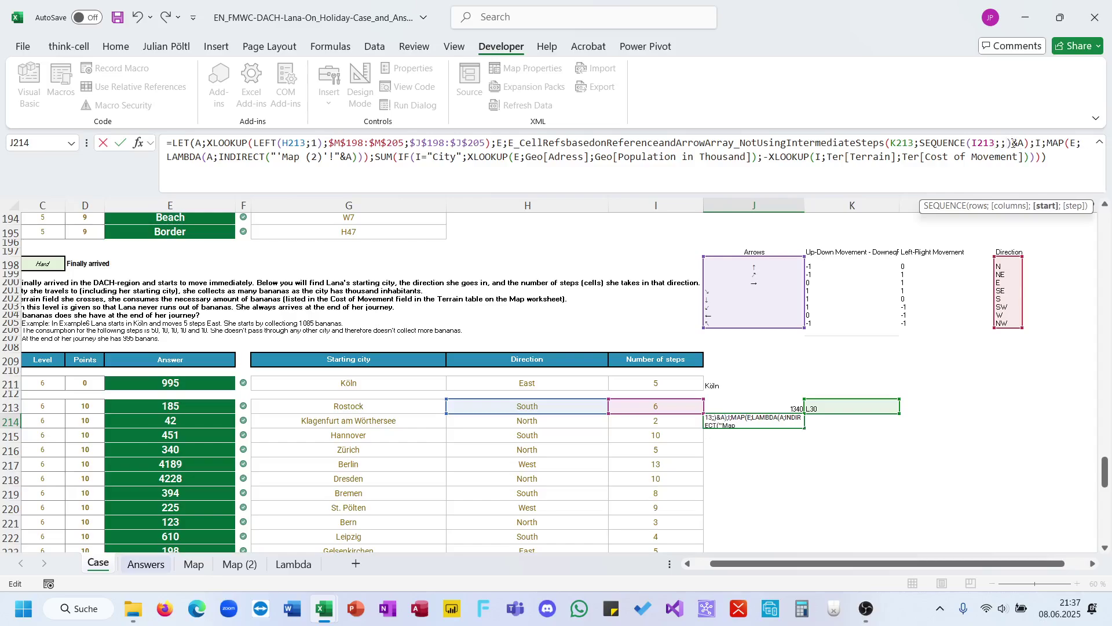
key(BackSpace)
key(BackSpace)
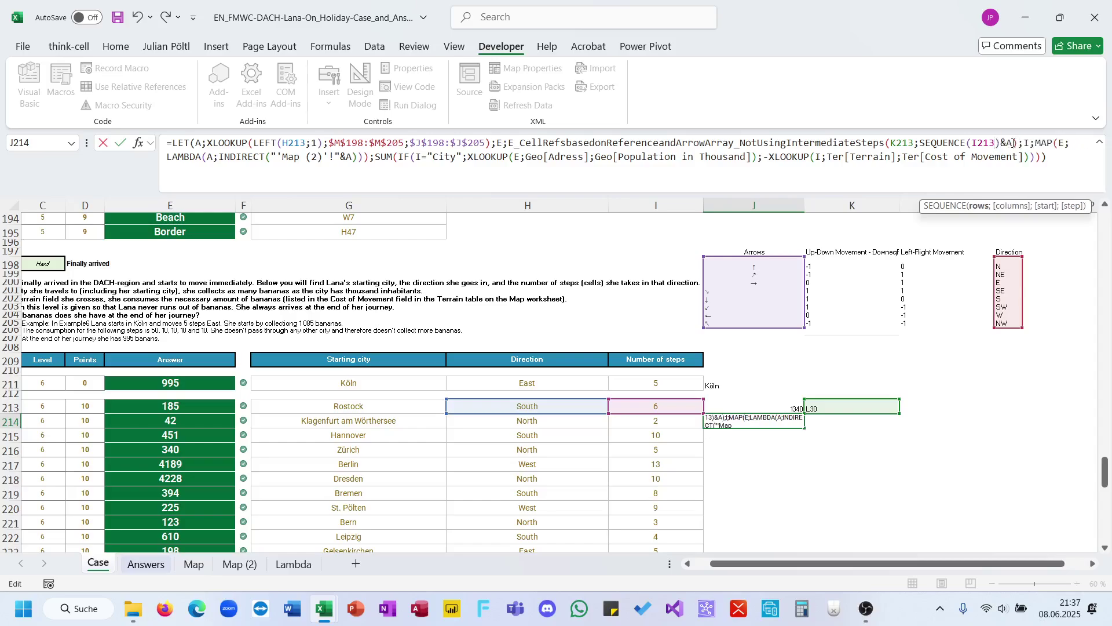
key(Return)
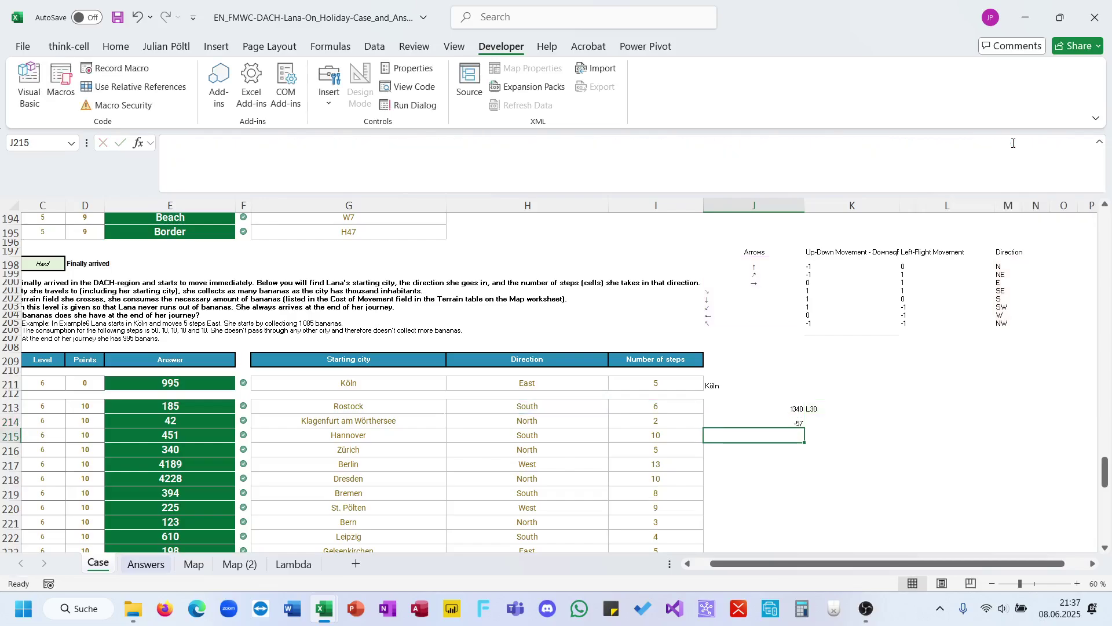
Change the direction and step-count references in the J214 formula to H214 and I214
key(Up)
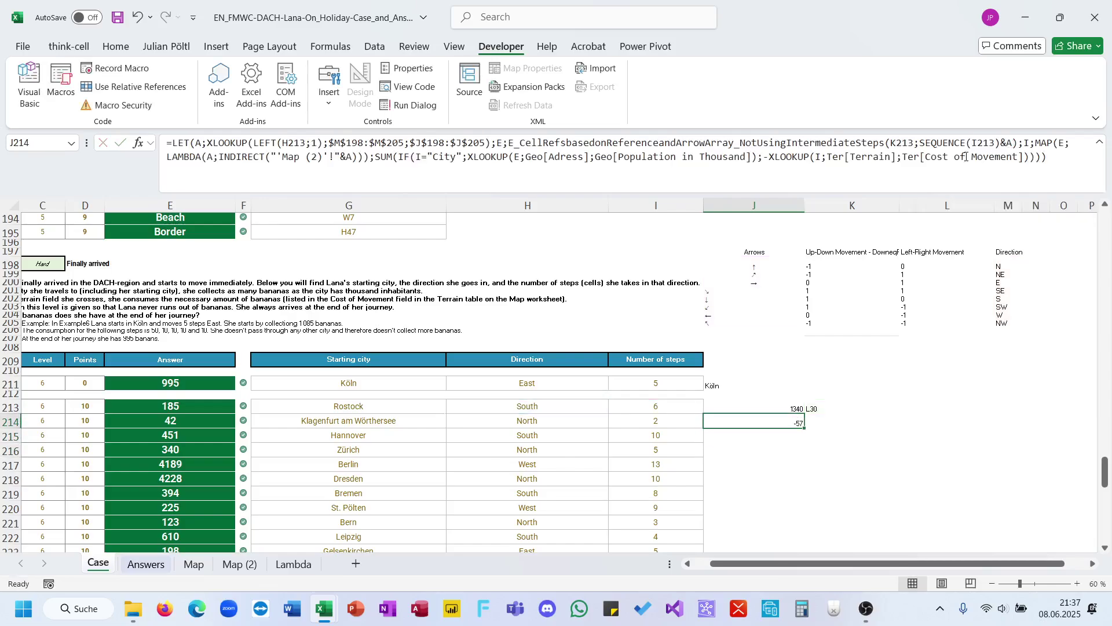
click(966, 156)
drag(591, 414, 645, 425)
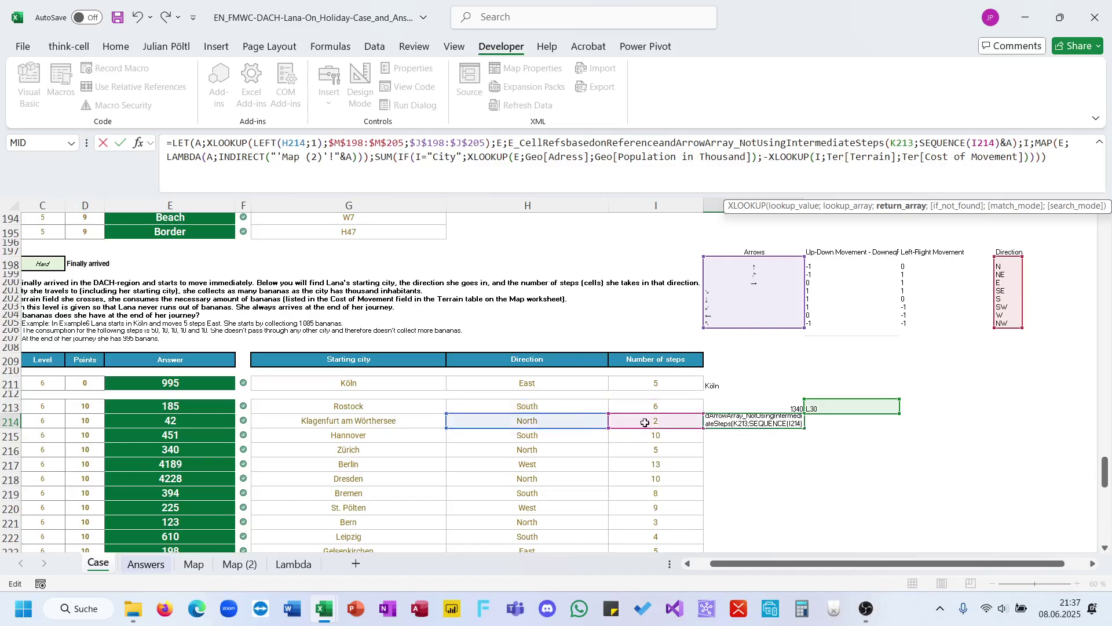
key(Return)
Copy the full formula text from J214 into the neighbouring cell K214
key(Up)
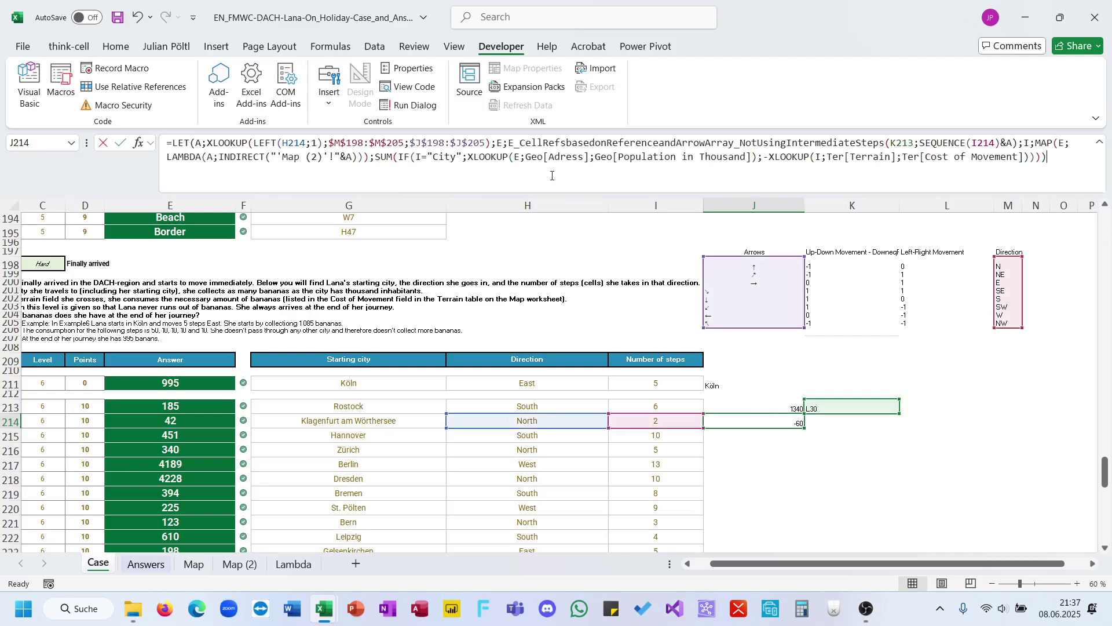
triple_click(552, 175)
key(ctrl+c)
key(Escape)
key(Right)
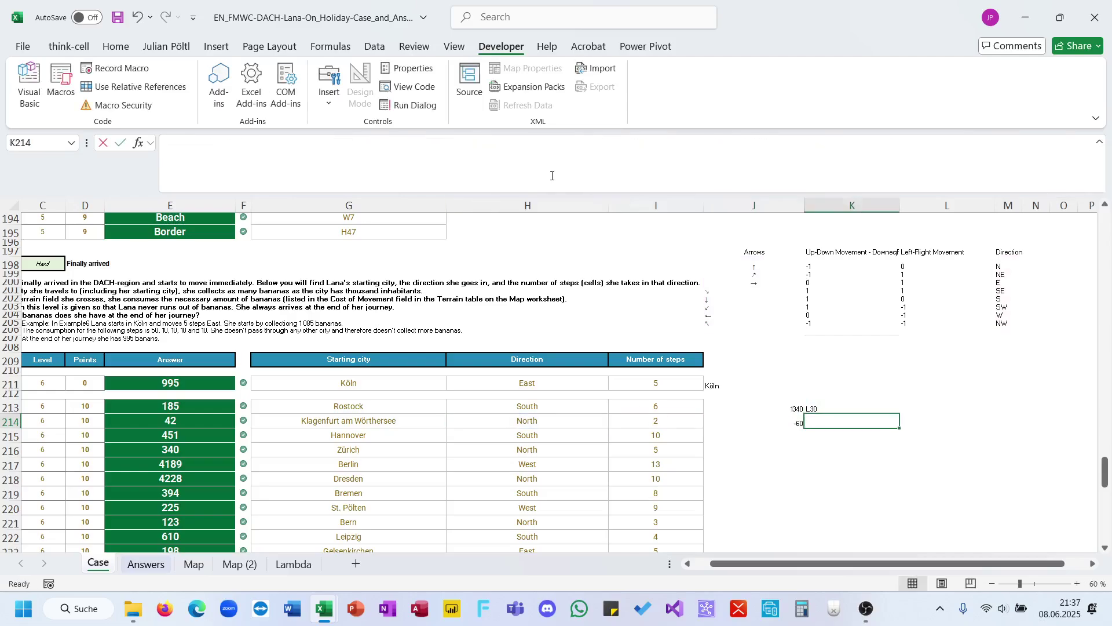
key(F2)
key(ctrl+v)
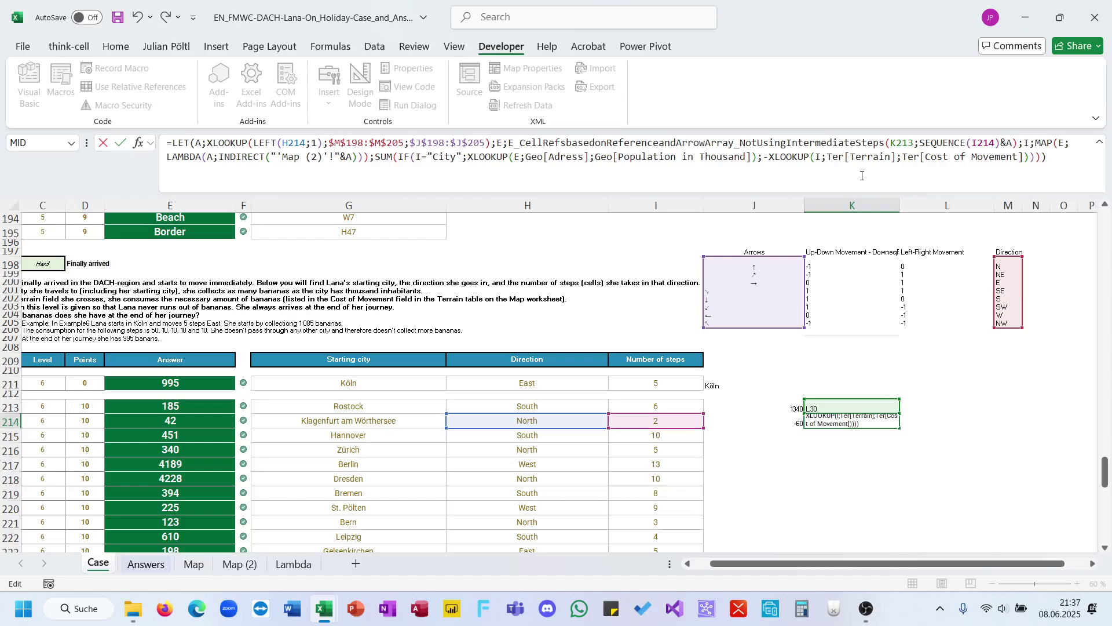
Replace the MAP and SUM part of the K214 formula with TAKE(E;-1) so it returns the path's end address
drag(1028, 144, 1045, 160)
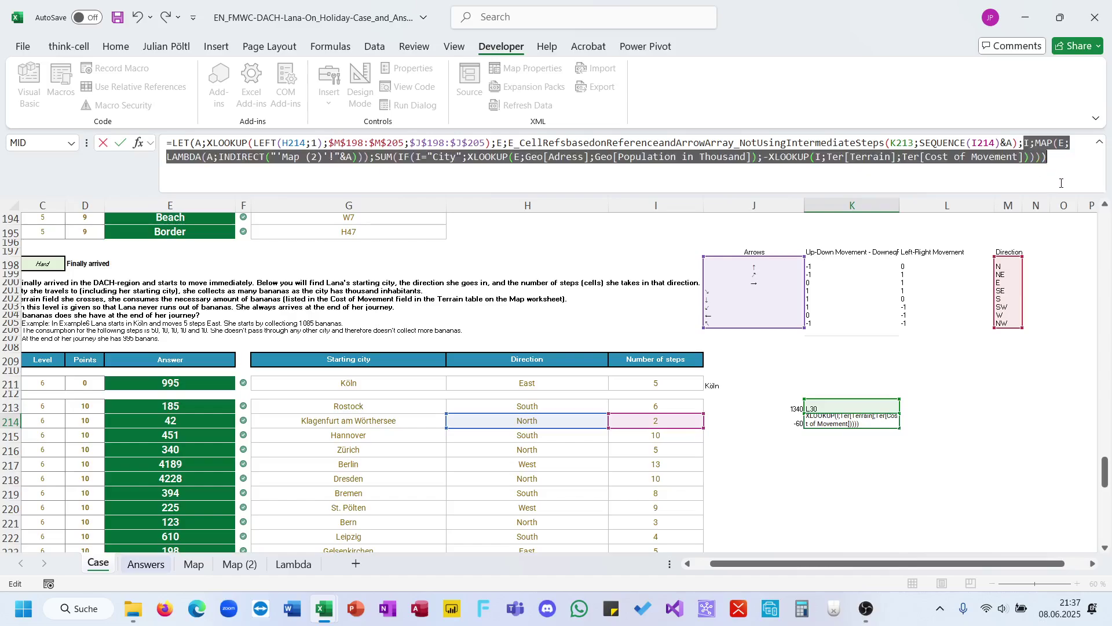
text(Tak)
key(Tab)
text(E;)
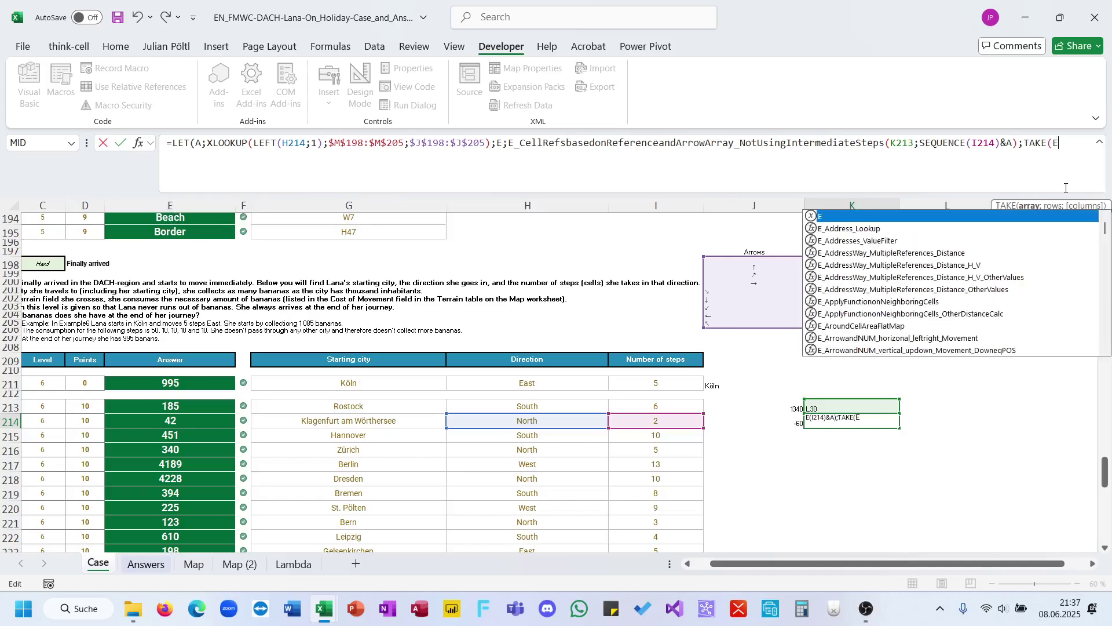
text(-1)
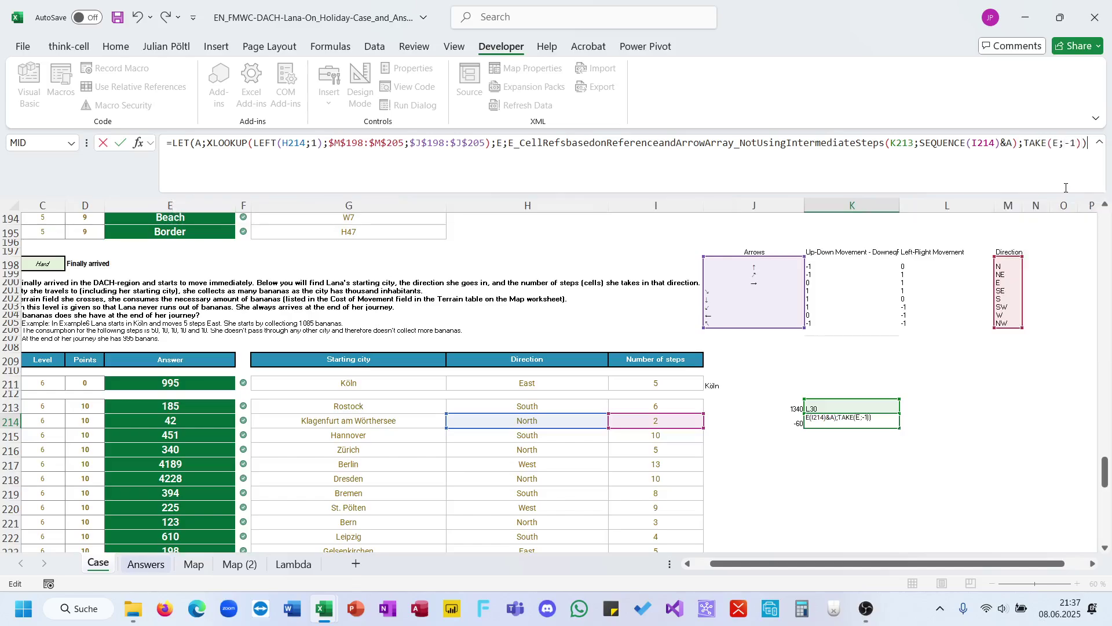
key(shift+Tab)
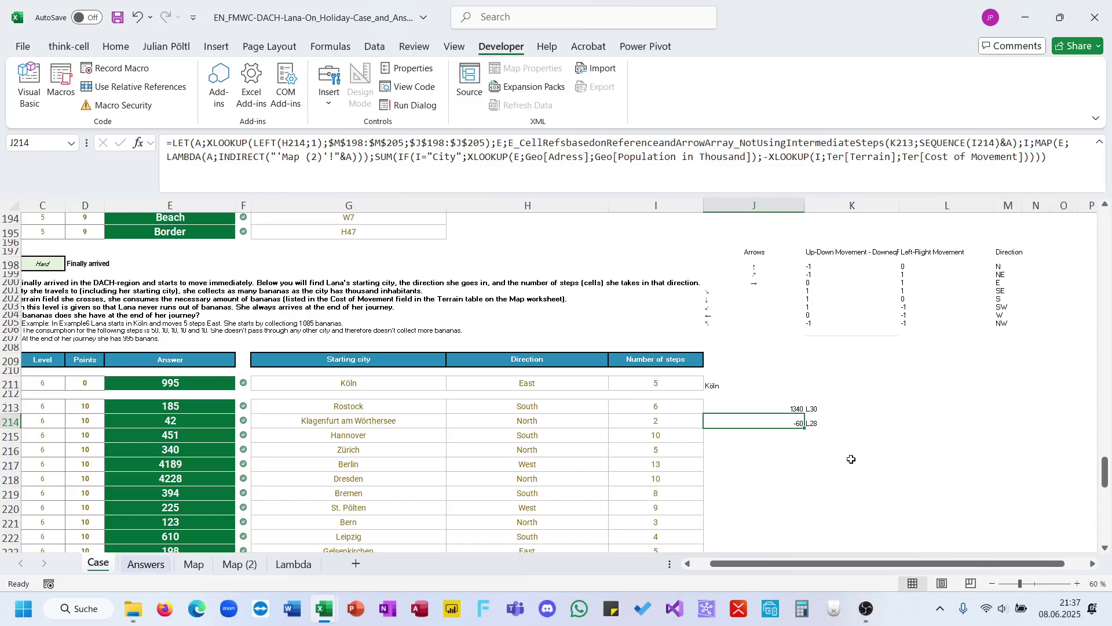
Fill the J214:K214 formulas down through the remaining Level 6 movement rows
key(F2)
key(Escape)
drag(829, 421, 778, 417)
double_click(899, 428)
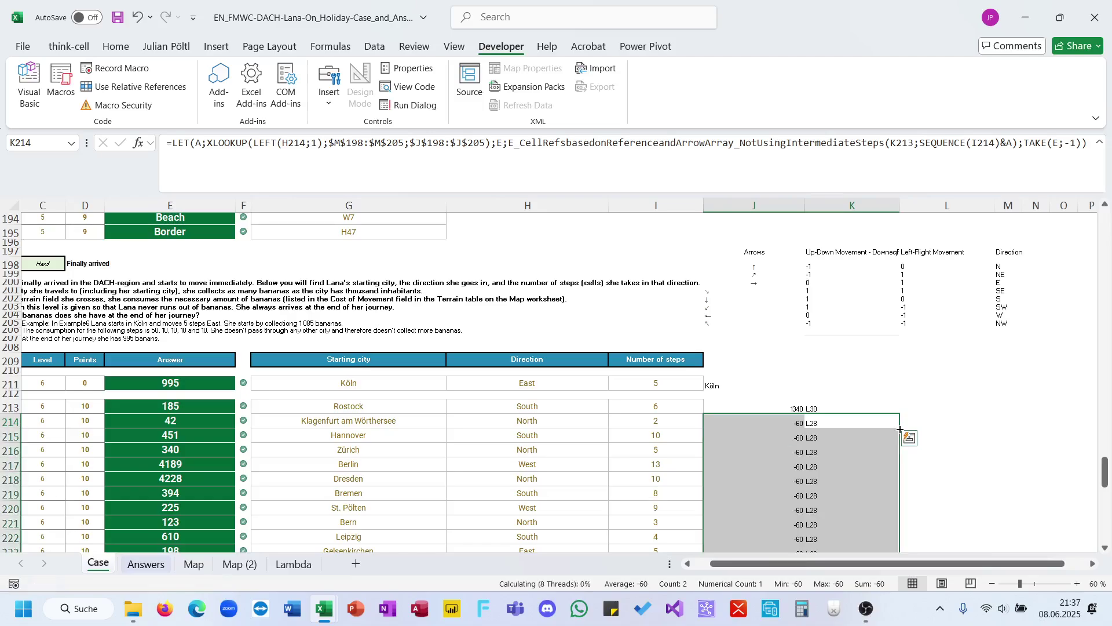
Replace the LEFT(H217;1) lookup value in the J217 formula with E and enter it
scroll(831, 427, down, 4)
click(783, 358)
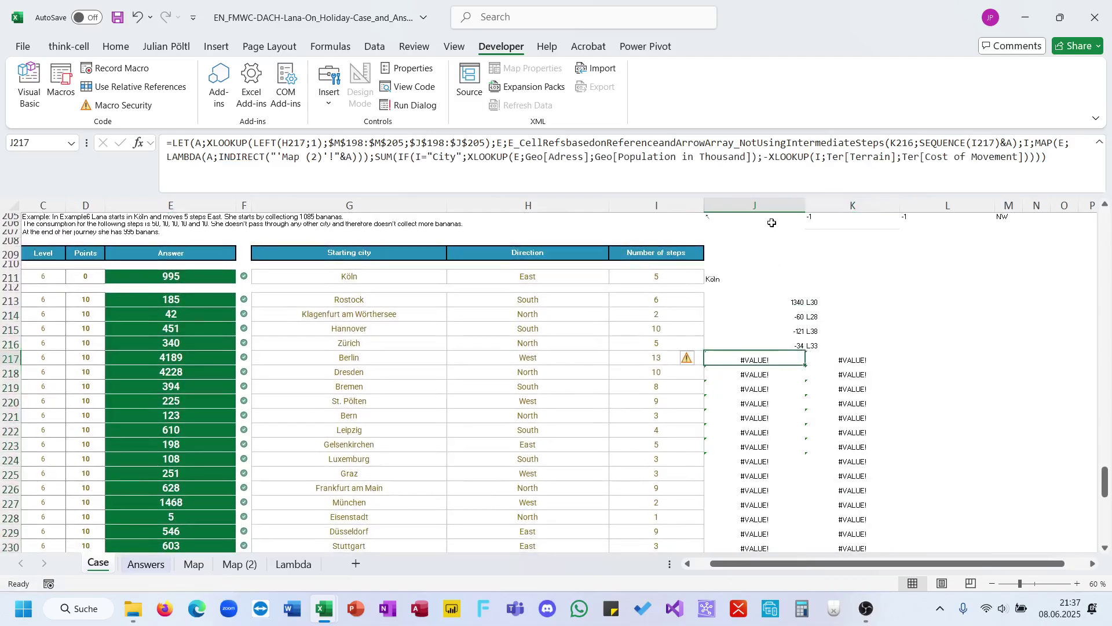
click(782, 189)
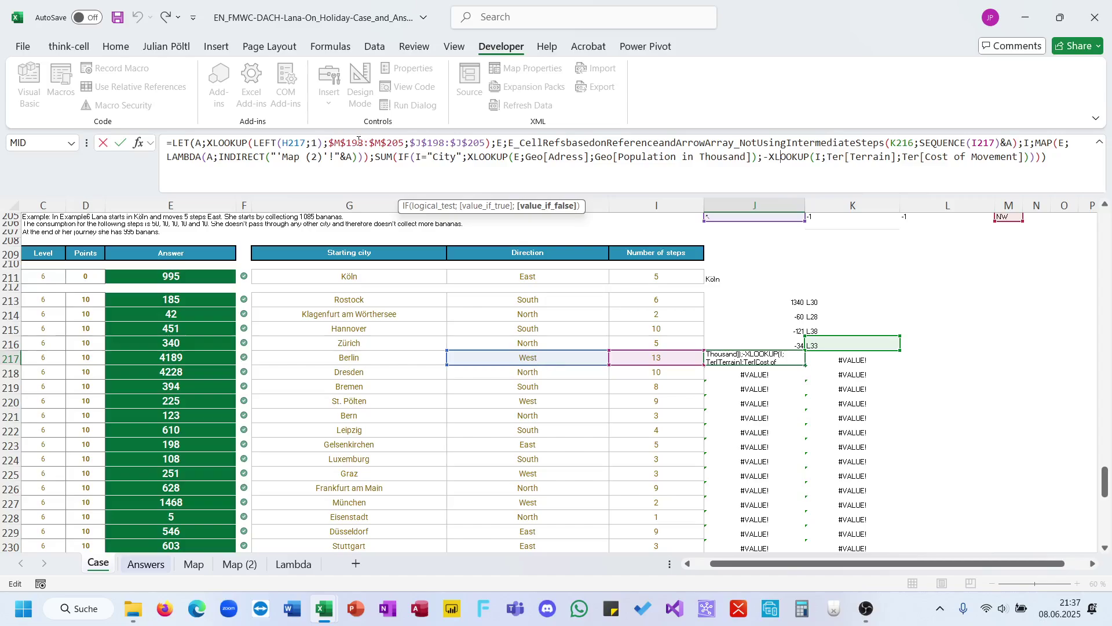
double_click(292, 143)
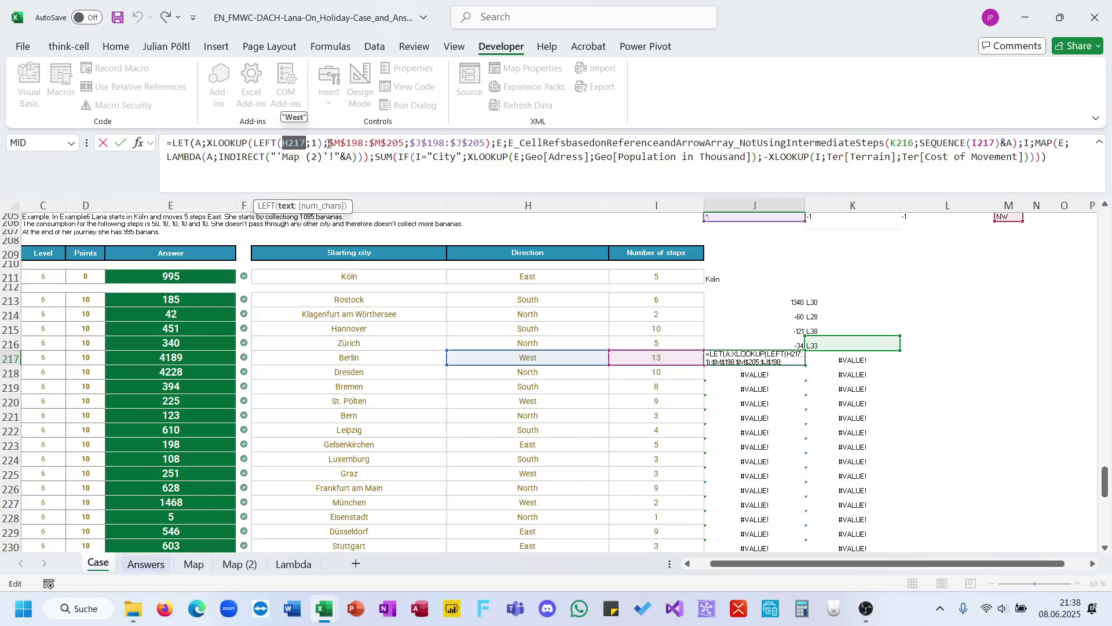
drag(324, 143, 256, 149)
text(E)
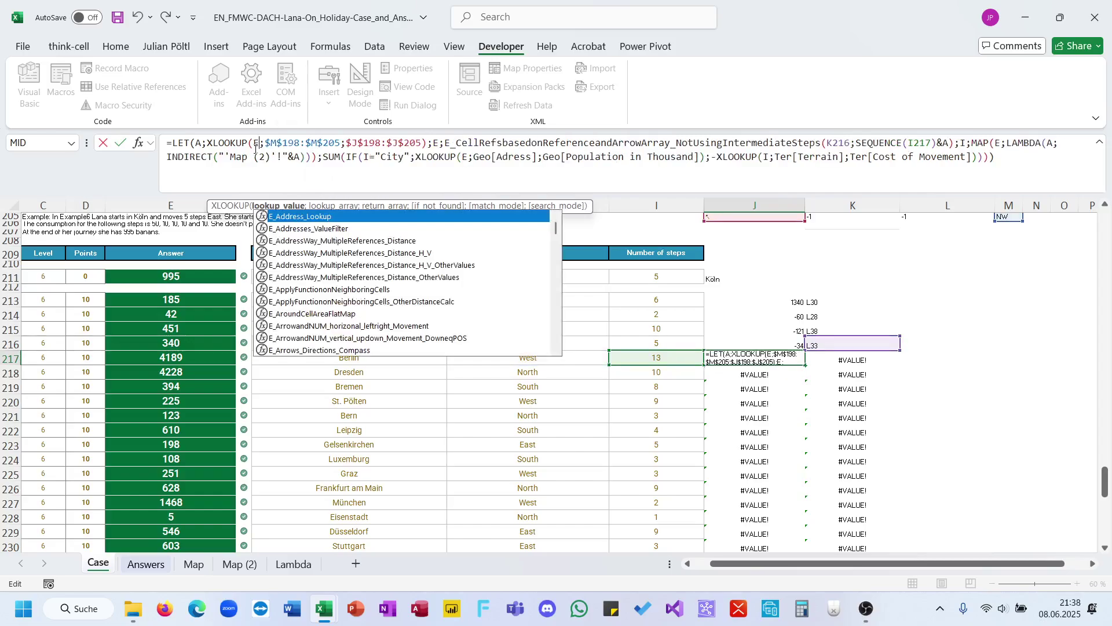
key(Return)
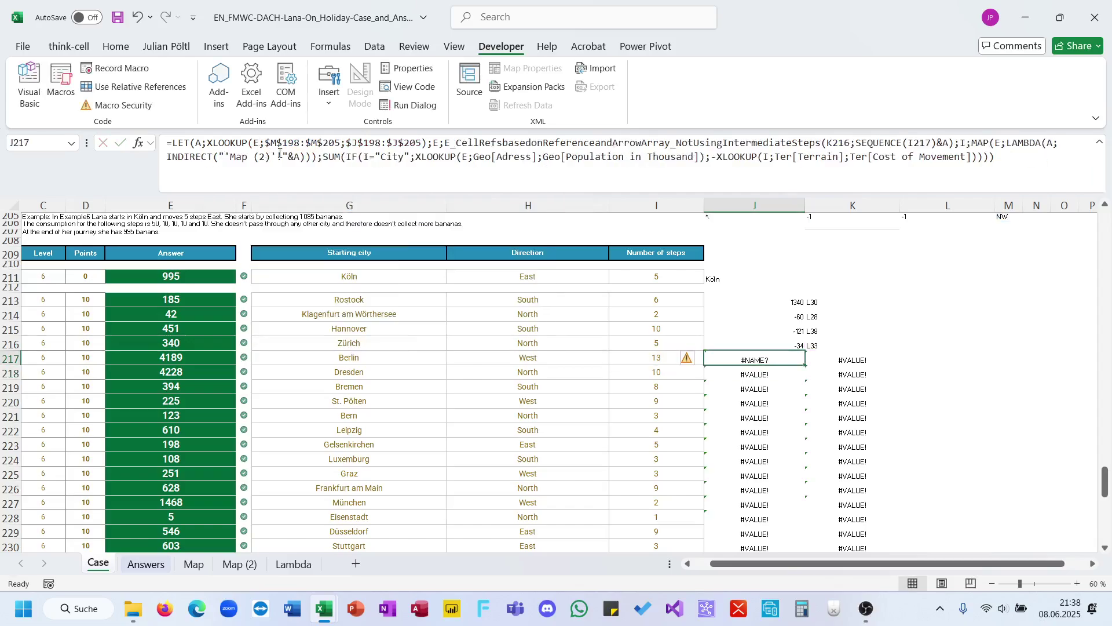
Enclose the E lookup value in the J217 formula in quotation marks and enter it
click(288, 155)
click(252, 146)
text(")
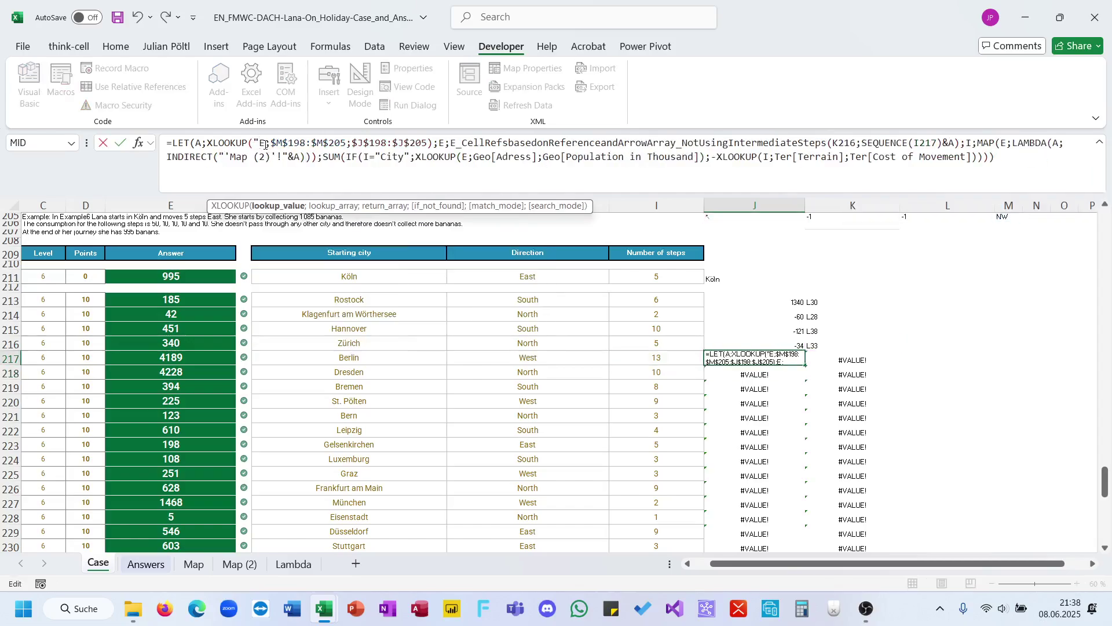
click(265, 144)
text(")
key(Return)
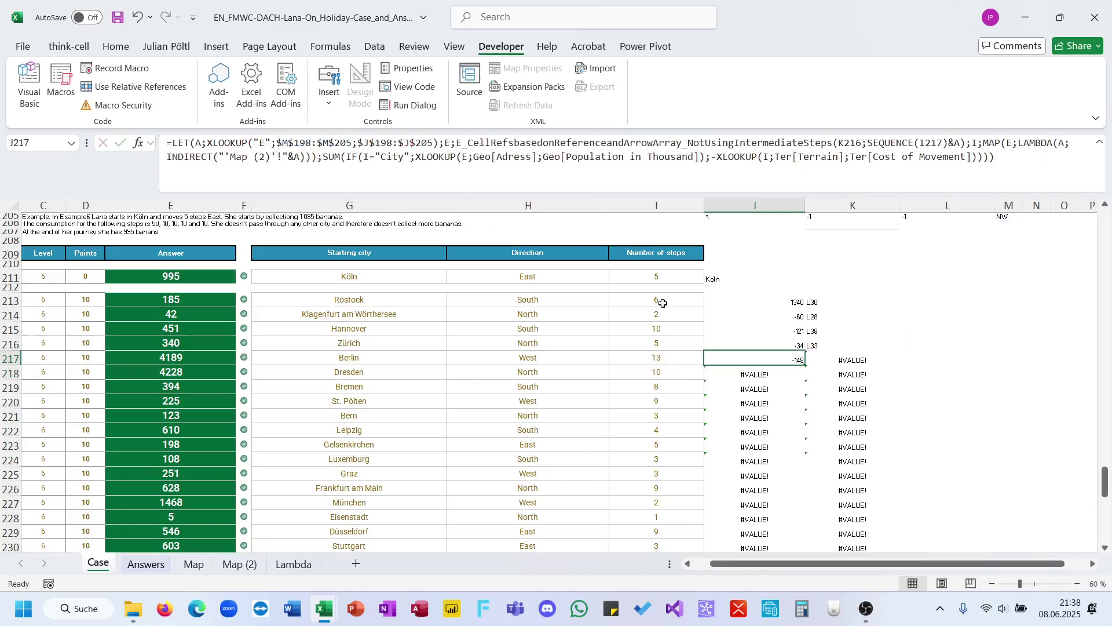
Replace LEFT(H217;1) in the K217 end-address formula with the text "E"
click(844, 357)
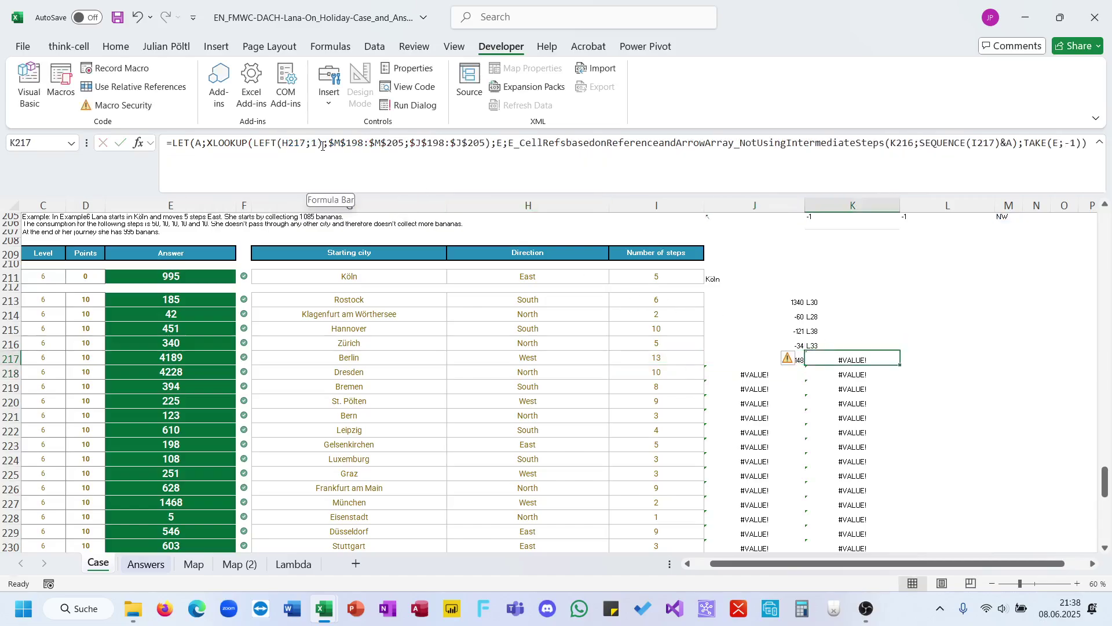
drag(322, 144, 265, 143)
text(")
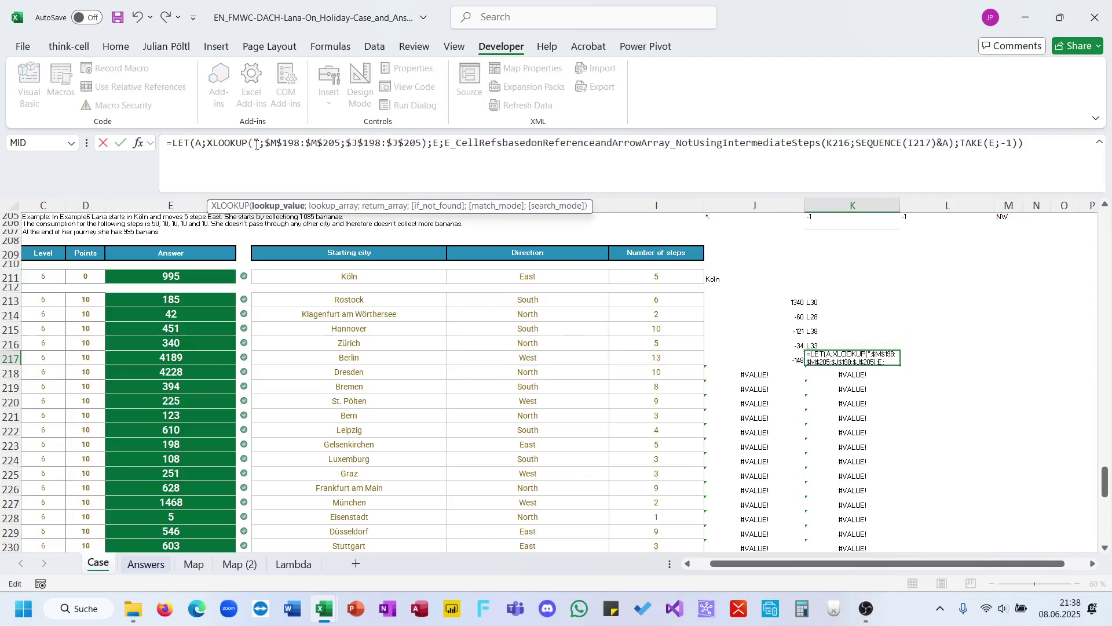
text("E)
key(Return)
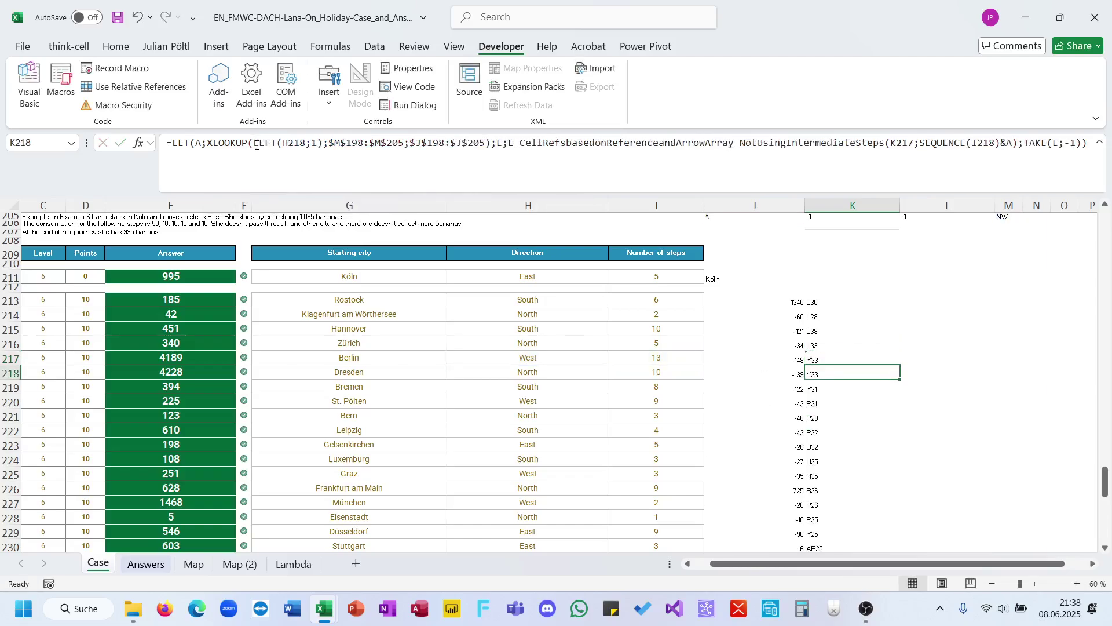
Select the banana results in J213:J232 to read their sum
key(Up)
key(Left)
key(Up)
key(Up)
key(Up)
key(Up)
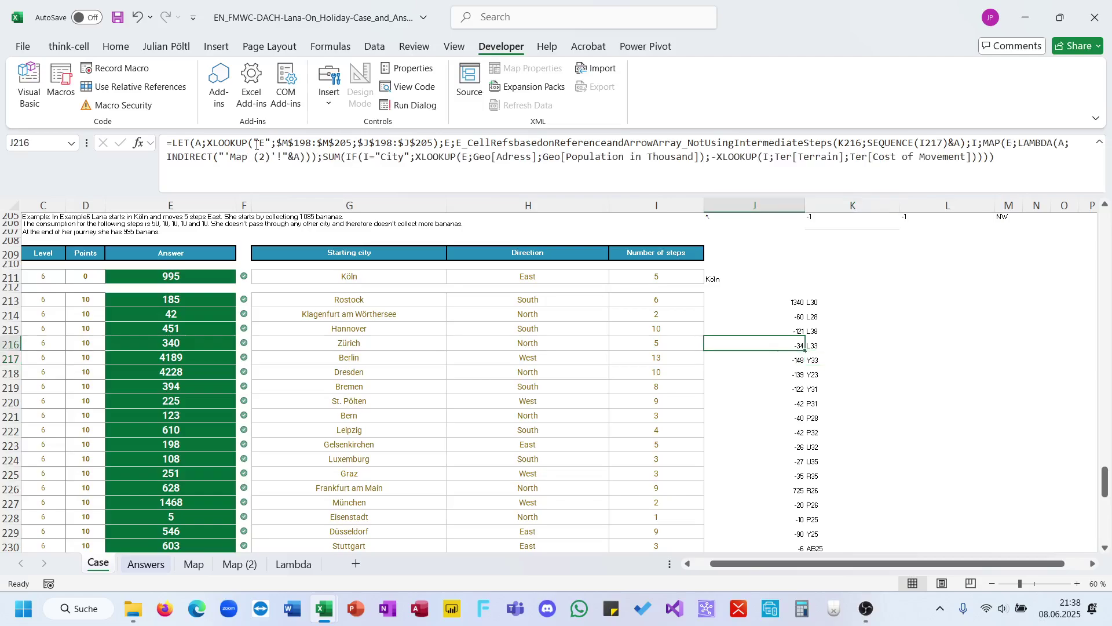
key(shift+Down)
key(shift+Down)
key(shift+Down)
key(shift+Down)
key(shift+Down)
key(shift+Down)
key(shift+Down)
key(shift+Down)
key(shift+Down)
key(shift+Down)
key(shift+Down)
key(shift+Down)
key(shift+Down)
key(shift+Down)
key(shift+Down)
key(shift+Down)
key(shift+Down)
key(shift+Down)
key(shift+Down)
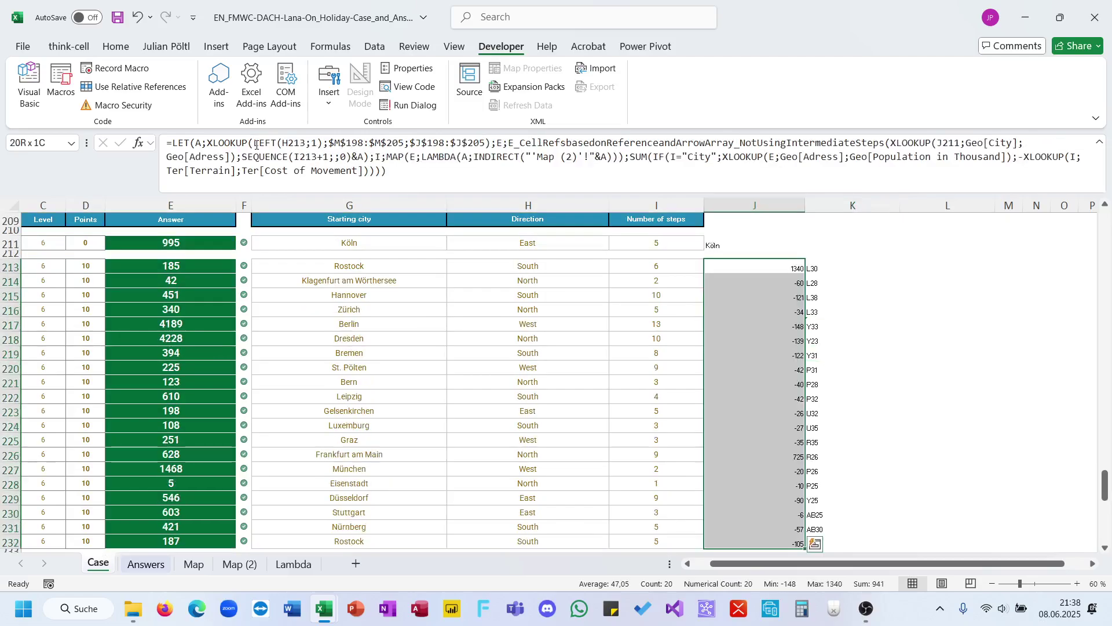
Enter 941 as the Bonus 4 answer in E28
scroll(472, 322, up, 20)
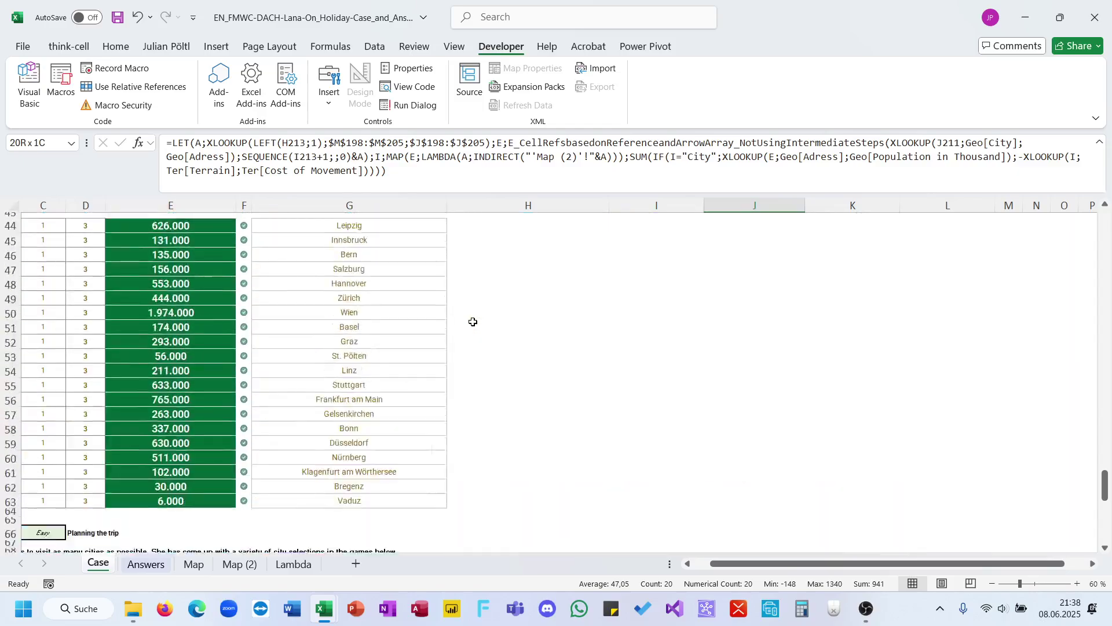
scroll(472, 322, down, 5)
click(201, 307)
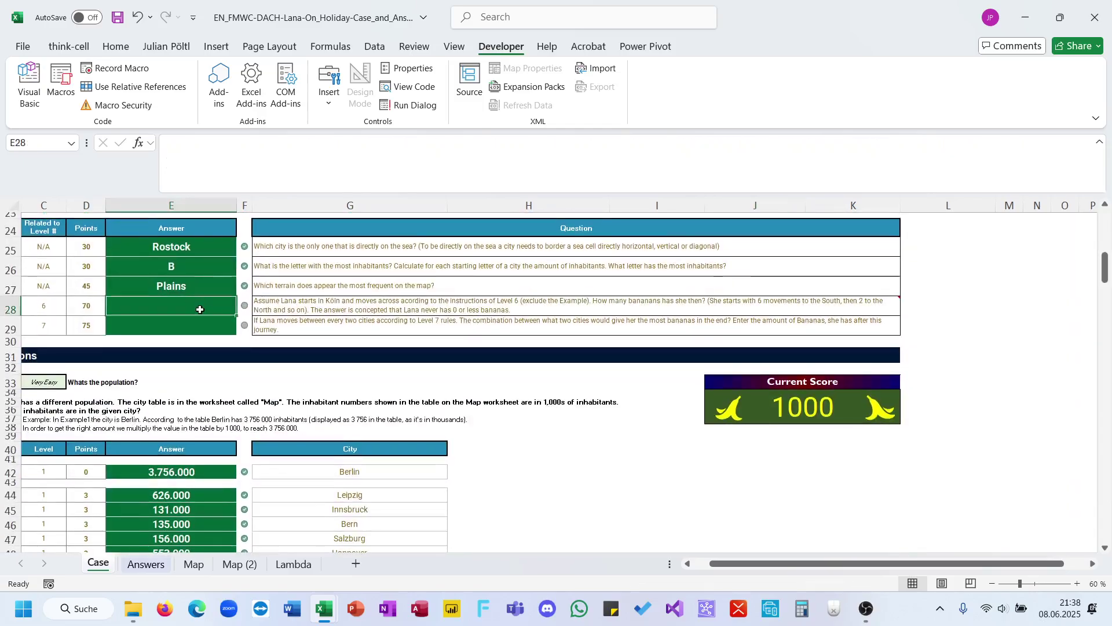
text(941)
key(Return)
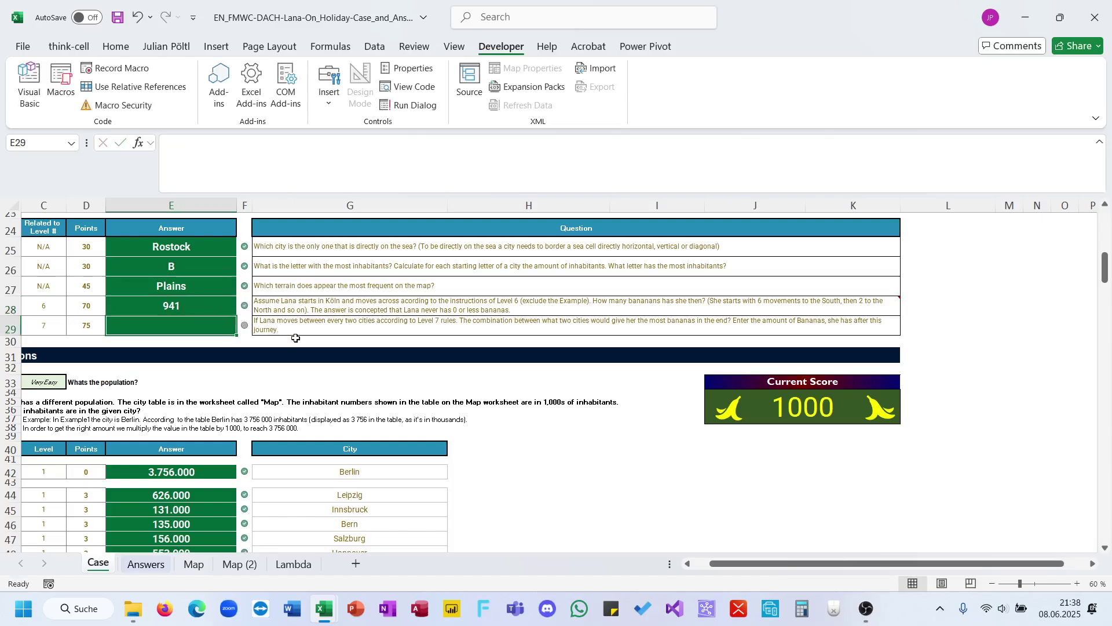
Read the Bonus 5 question and review the Level 7 table with its starting cities and destinations
click(326, 324)
scroll(326, 324, left, 2)
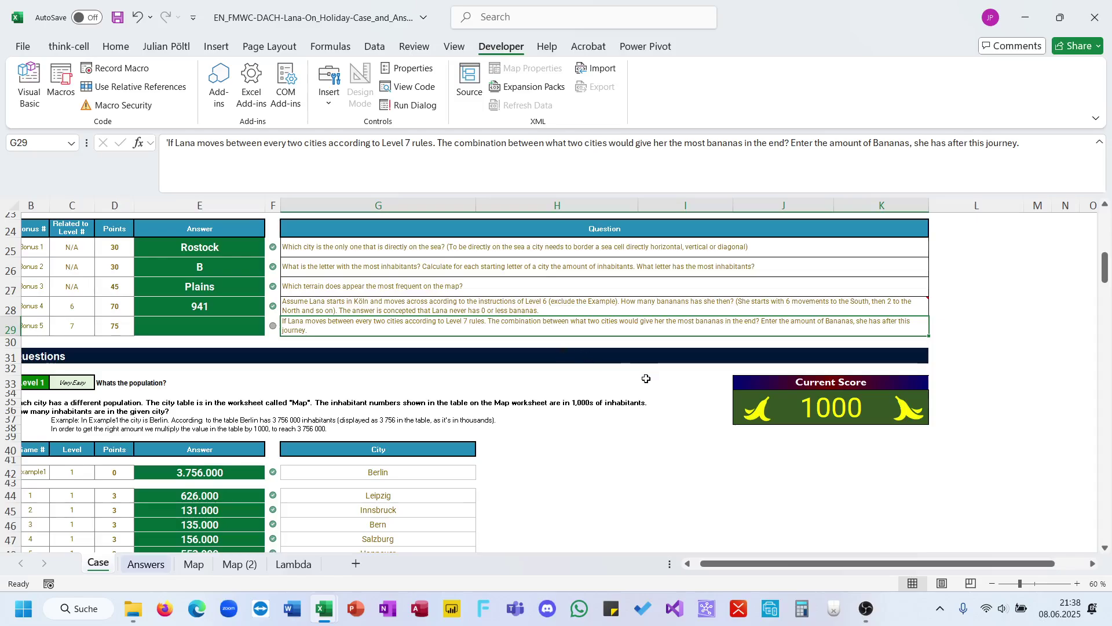
scroll(646, 378, down, 20)
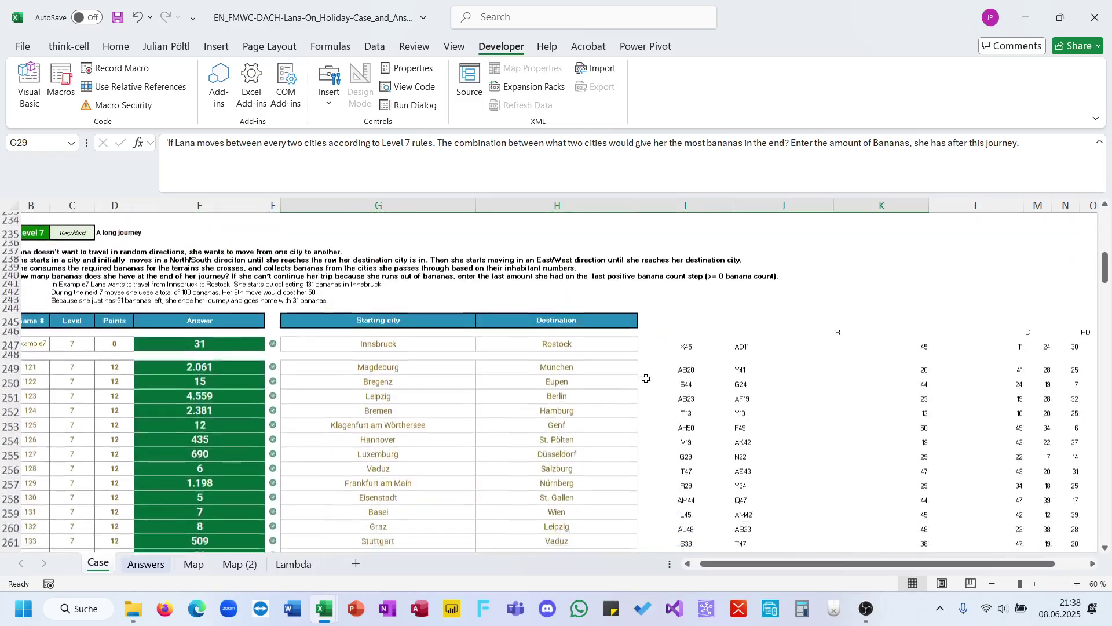
scroll(647, 378, down, 10)
scroll(646, 378, up, 7)
scroll(646, 378, down, 1)
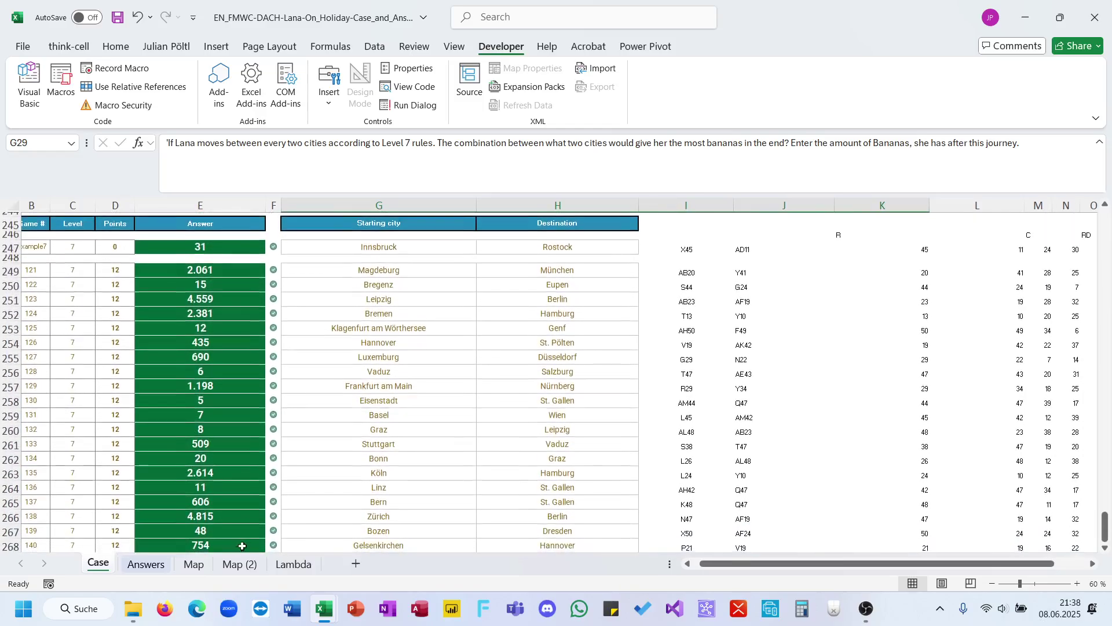
click(242, 545)
Start a formula in cell AZ2 of the Map (2) sheet, beside the city population table
click(240, 563)
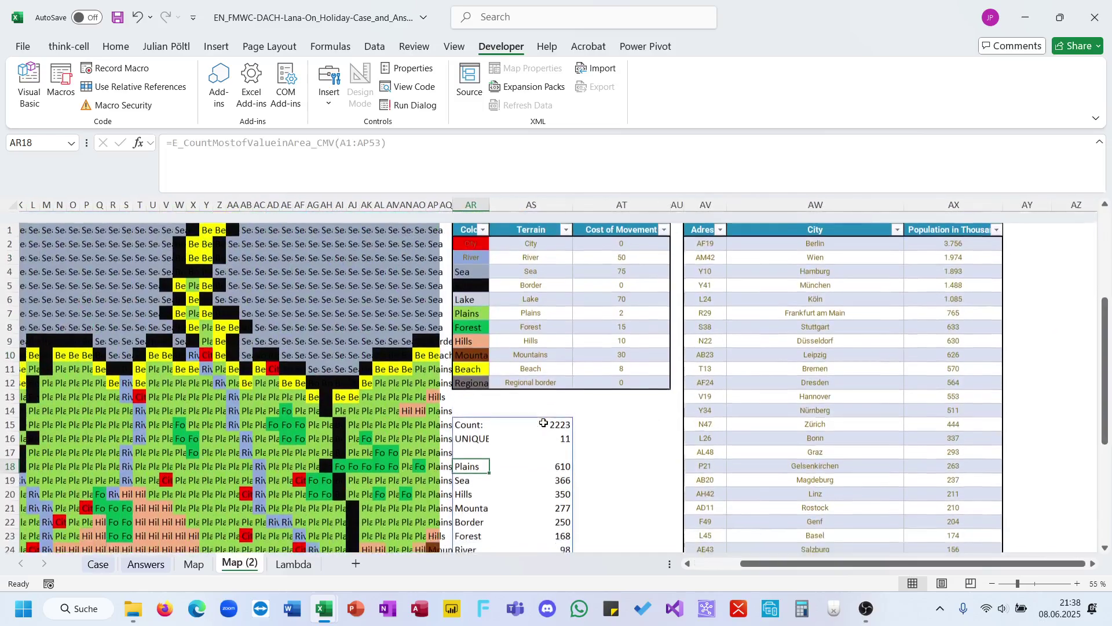
scroll(543, 422, right, 5)
click(707, 234)
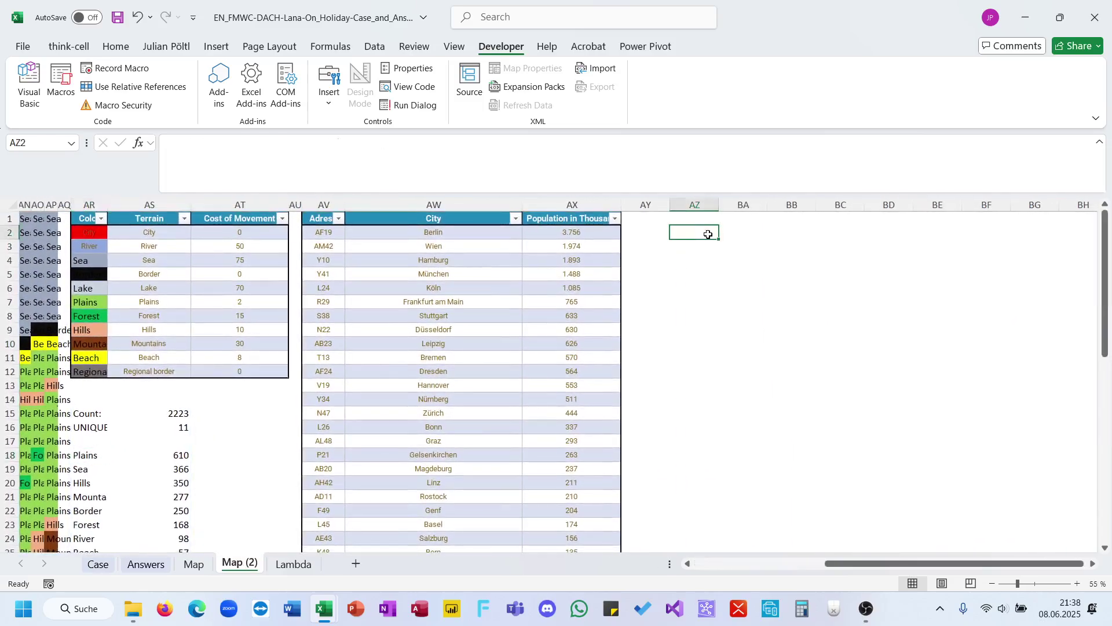
text(=)
text(lamb)
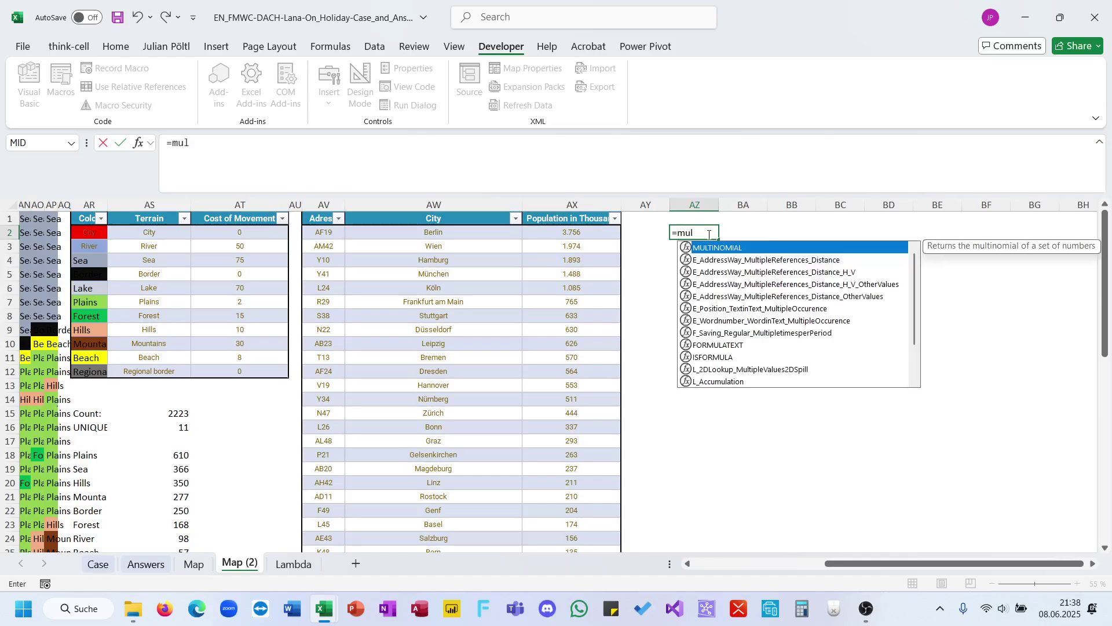
key(BackSpace)
key(BackSpace)
key(BackSpace)
key(BackSpace)
Insert the function L_MixtwoArraystogether_AllPossibilities in AZ2 with the table's City column, Geo_5[City], as its first array
text(twi)
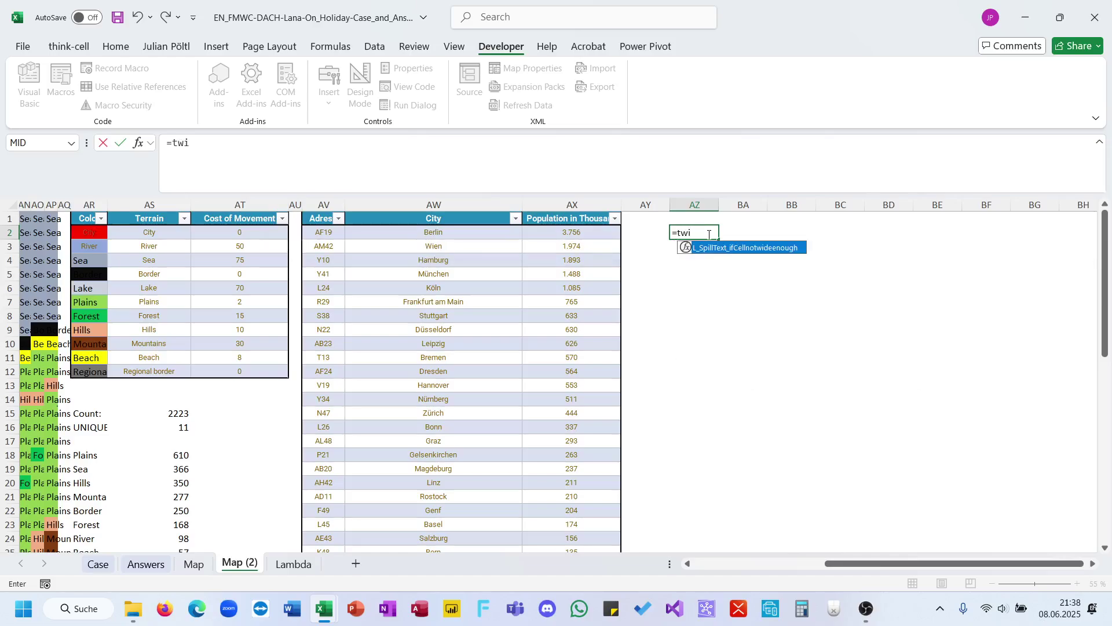
key(BackSpace)
text(o)
key(Down)
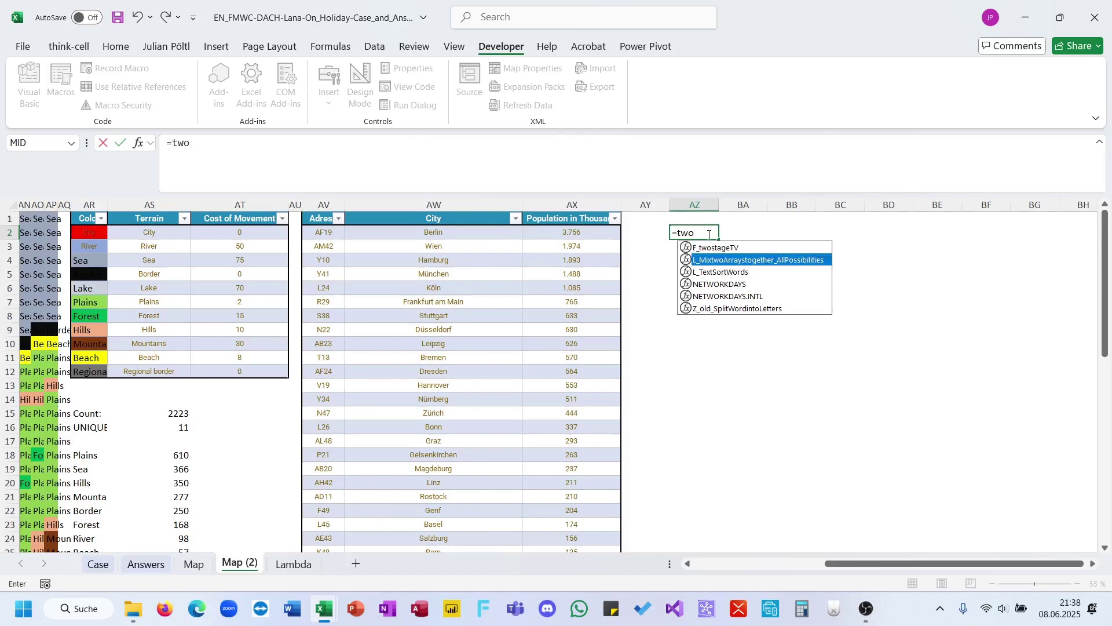
key(Up)
key(Down)
key(Tab)
key(Left)
key(Left)
key(Left)
key(ctrl+shift+Down)
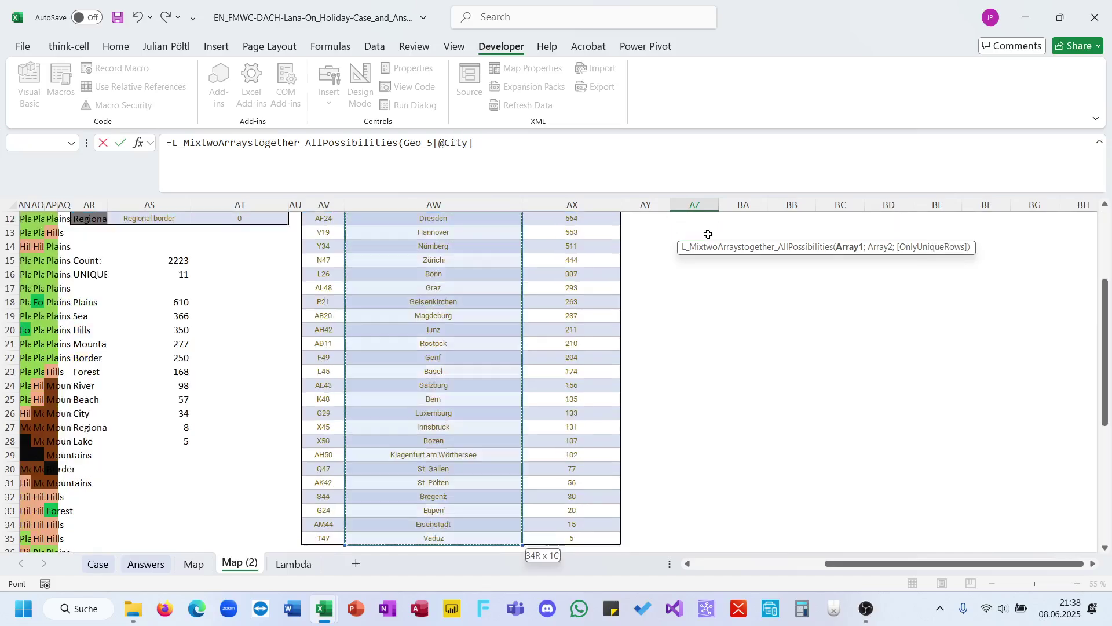
Complete the AZ2 formula with Geo_5[City] as the second array and 1 for OnlyUniqueRows, and enter it
text(;)
key(Left)
key(Left)
key(Left)
key(Left)
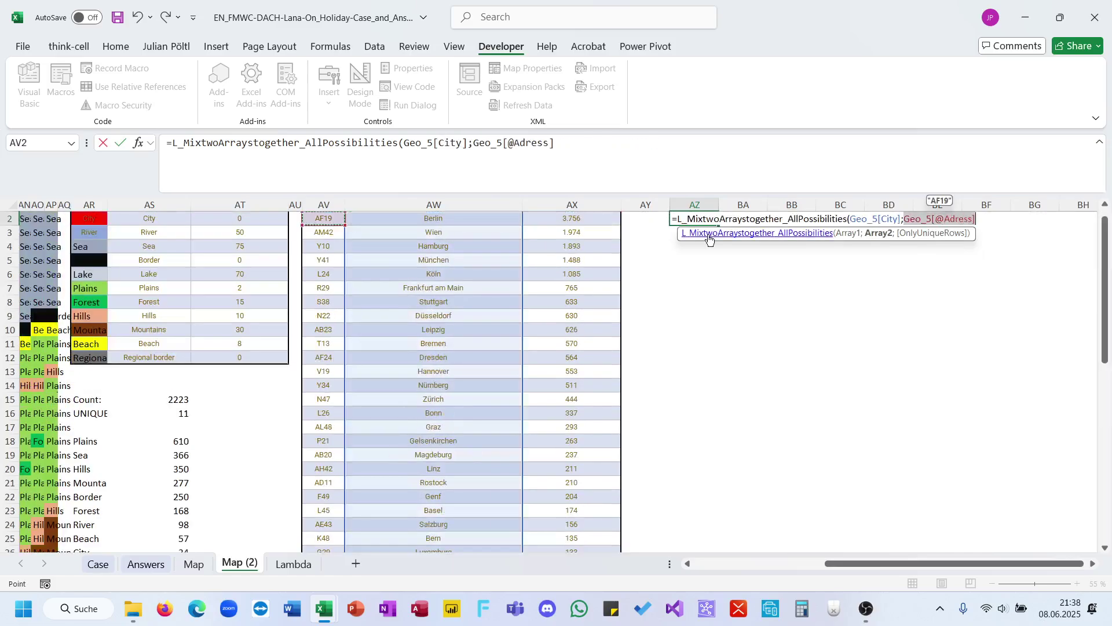
key(Right)
key(Up)
key(Down)
key(ctrl+shift+Down)
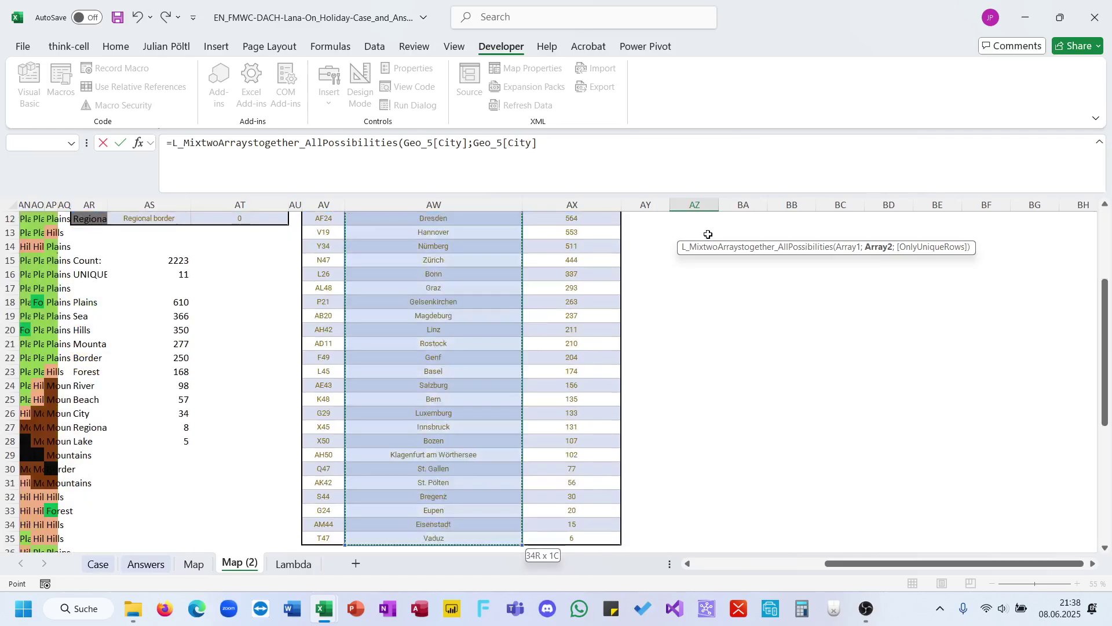
text(;1))
key(Return)
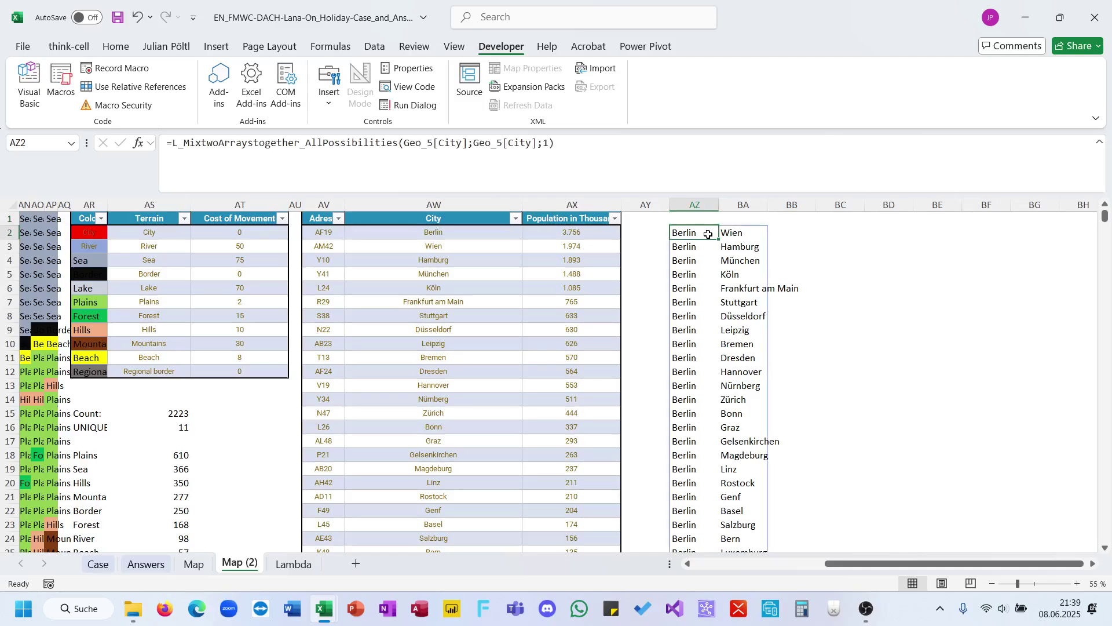
Copy the entire spilled list of city pairs from AZ2 down to the last row
key(shift+Right)
key(ctrl+shift+Down)
key(ctrl+c)
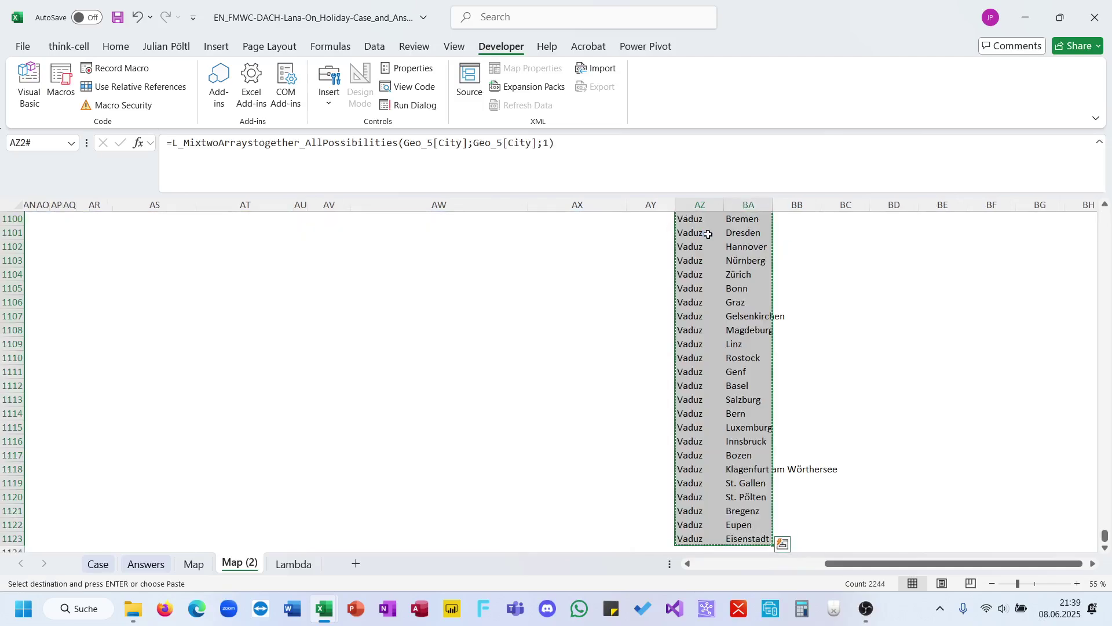
Paste the copied city pairs into the Case sheet at G269, directly below the last Level 7 row
click(98, 564)
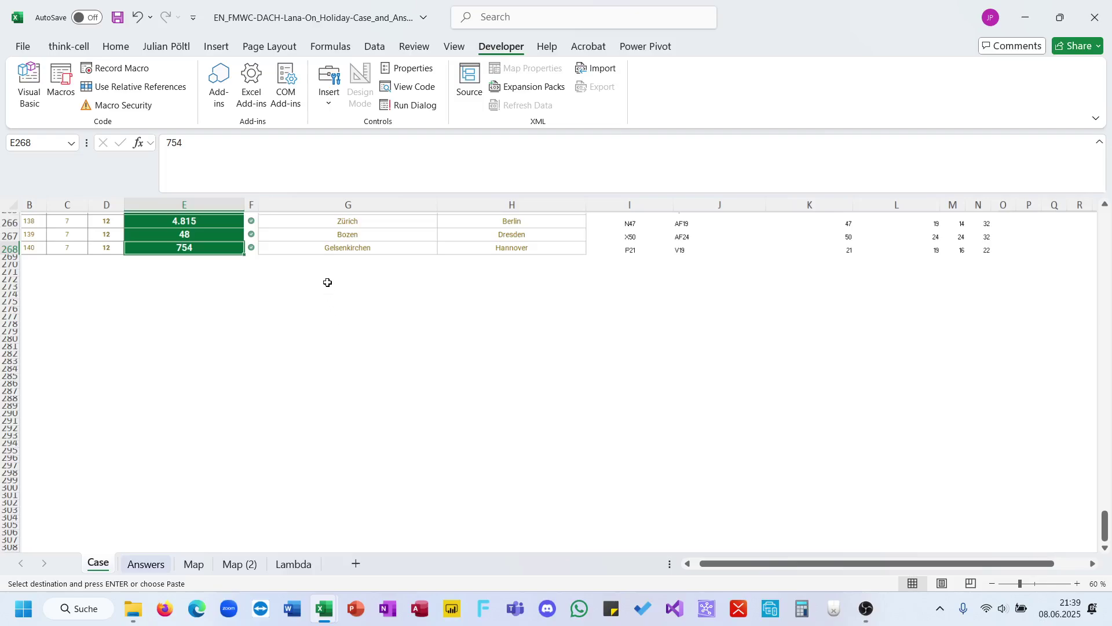
click(328, 261)
key(Down)
key(Down)
key(Down)
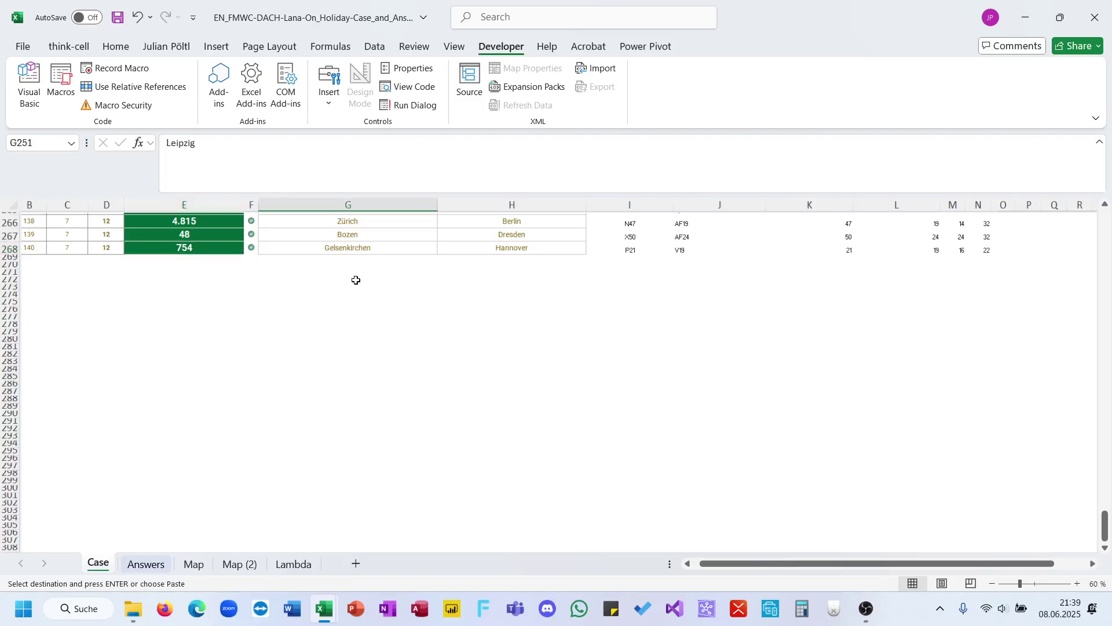
key(Down)
key(Down)
key(Down)
key(Down)
key(Down)
key(Down)
key(Down)
key(Down)
key(Down)
key(Down)
key(Down)
key(Down)
key(Down)
key(Down)
key(Down)
key(Down)
key(Down)
key(Down)
key(Down)
key(Up)
key(Up)
key(Up)
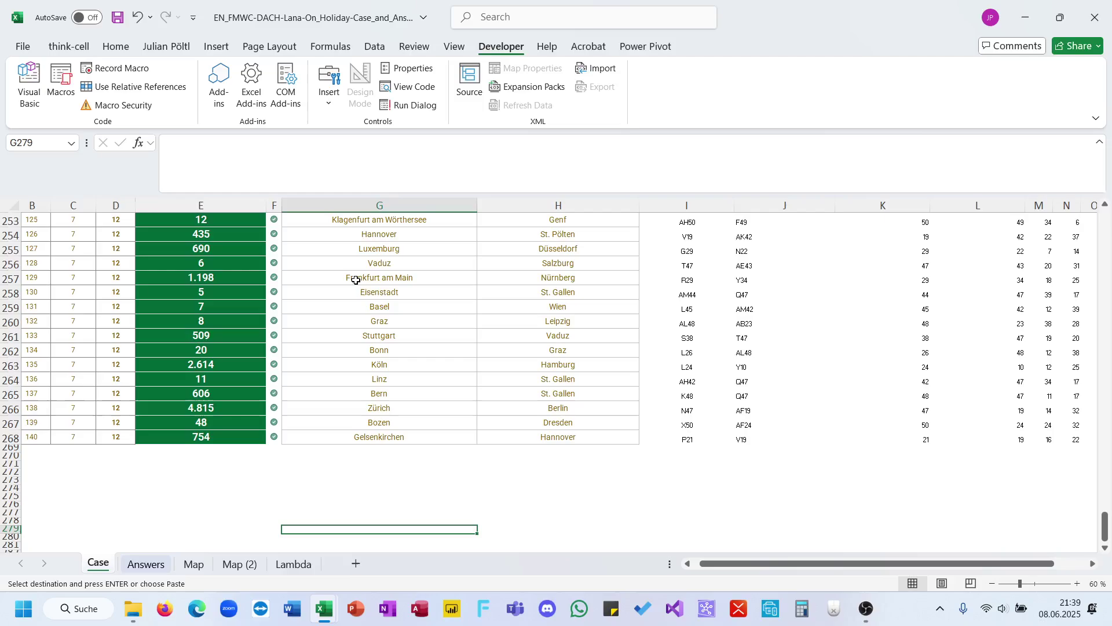
key(Up)
key(Up)
key(Up)
key(Up)
key(Up)
key(Up)
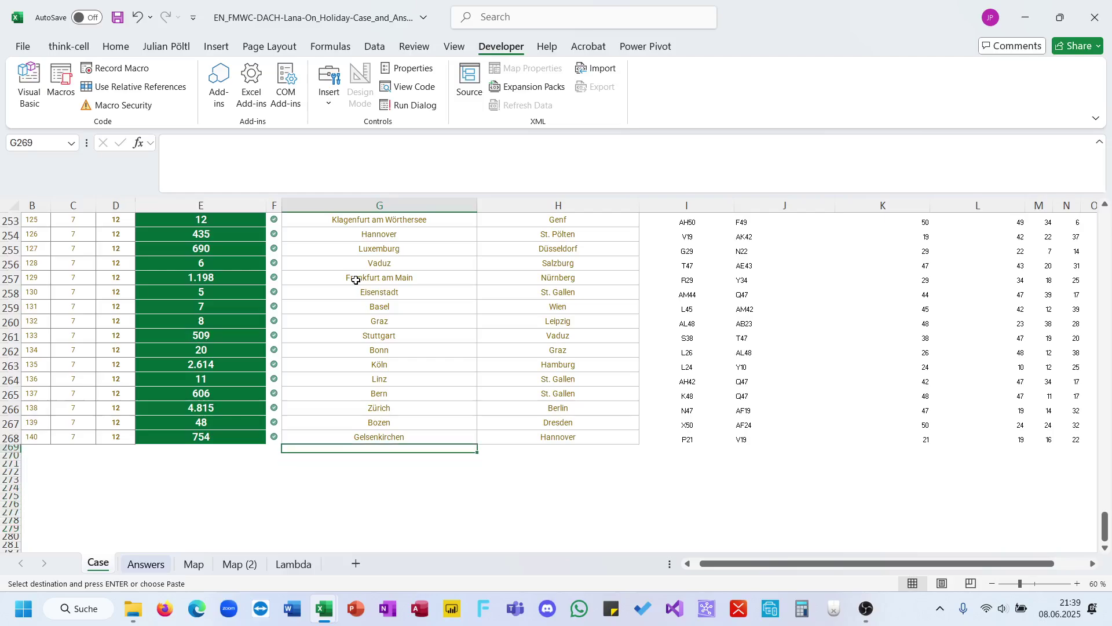
key(ctrl+v)
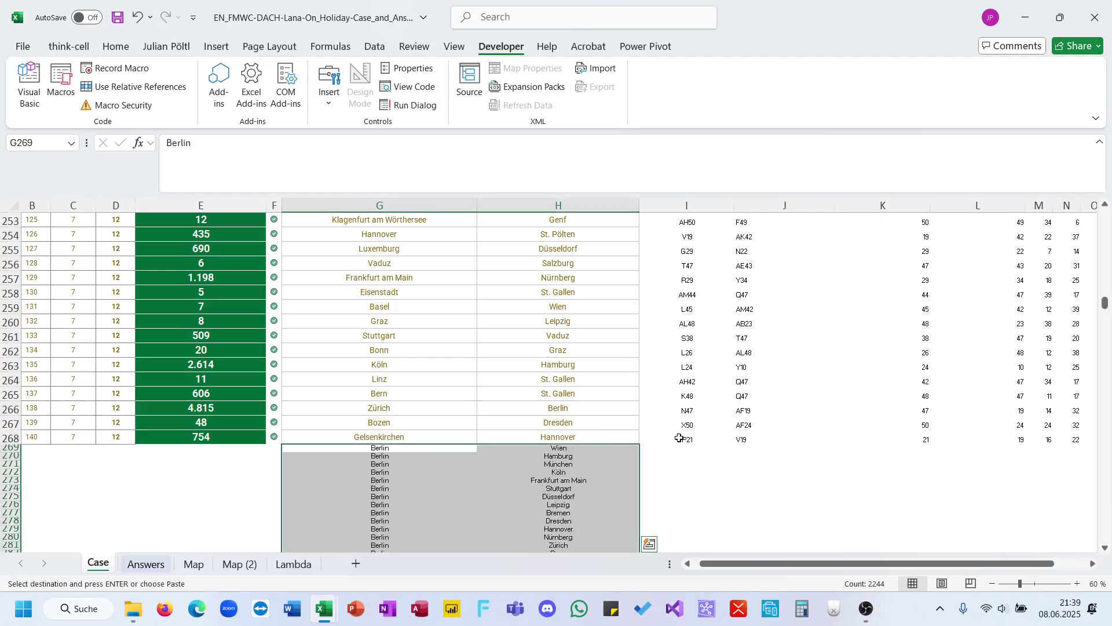
Copy the Level 7 helper formulas from I268:Q268 and paste them beside all city pairs down to row 1390
drag(680, 439, 1038, 439)
key(ctrl+c)
click(510, 438)
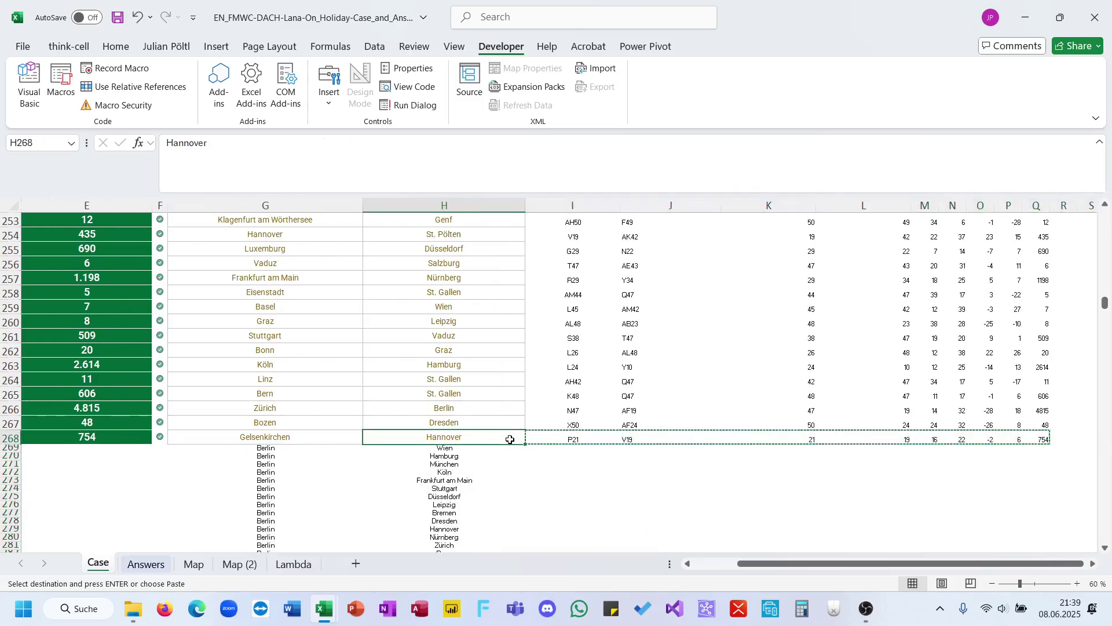
key(ctrl+Down)
key(Right)
key(ctrl+shift+Up)
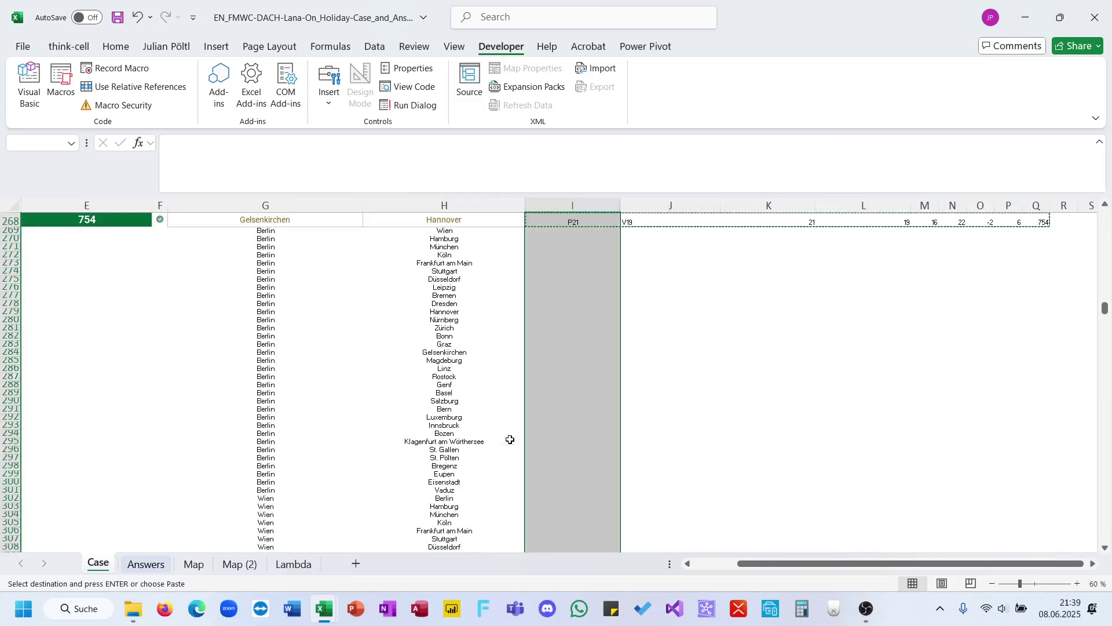
key(ctrl+v)
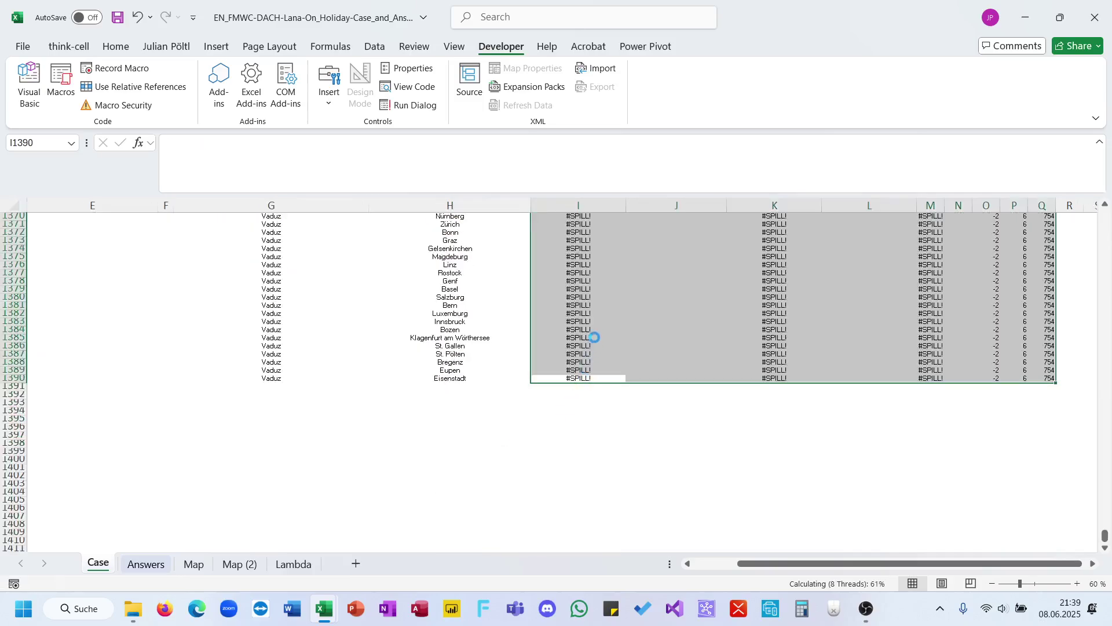
click(594, 337)
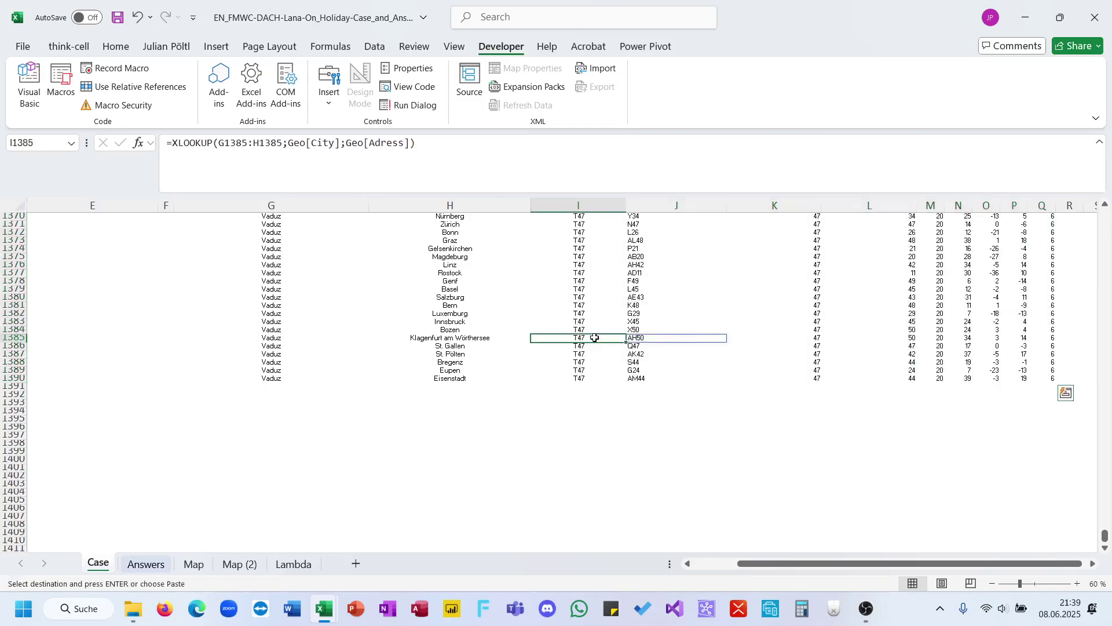
Select the banana results in column Q from Q249 down to the last city pair and check them for errors
scroll(594, 337, up, 13)
scroll(594, 337, right, 4)
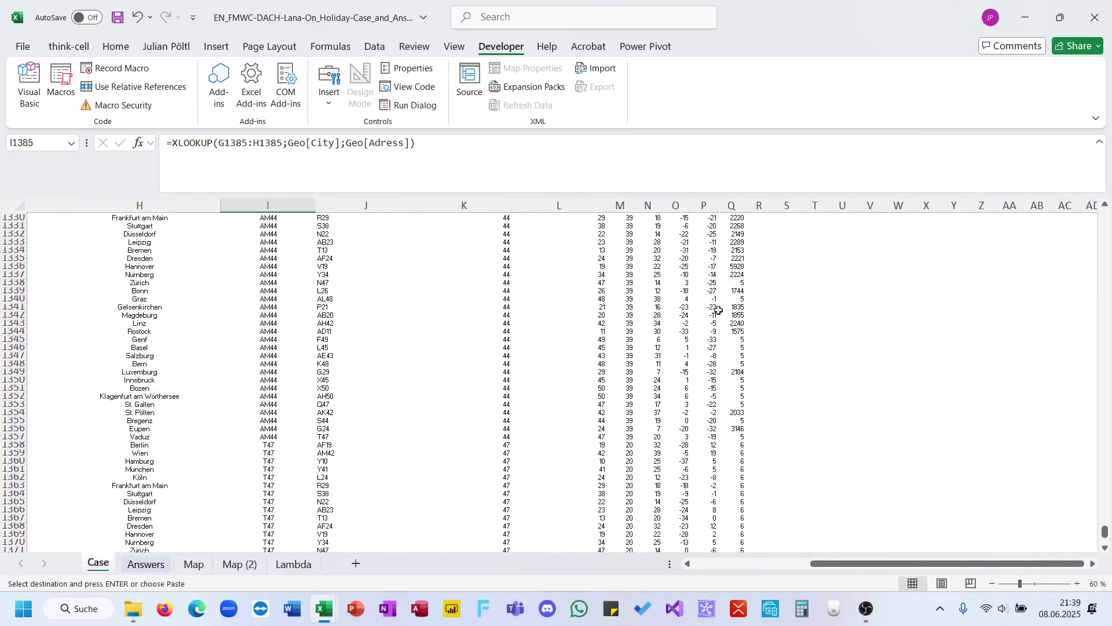
click(739, 307)
key(ctrl+Up)
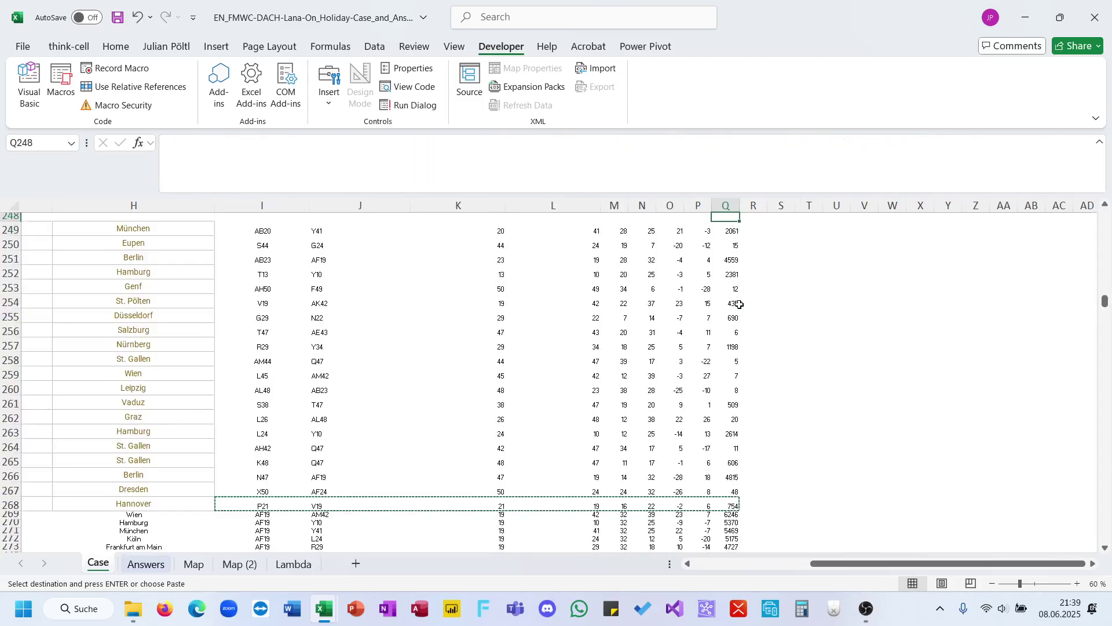
key(ctrl+shift+Down)
key(ctrl+v)
key(Return)
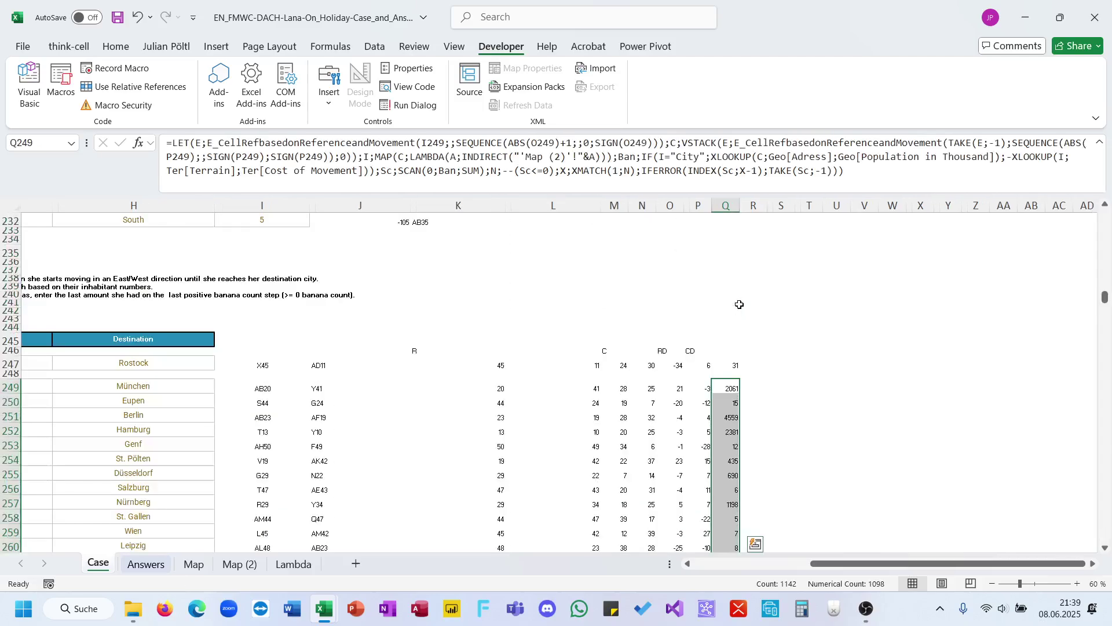
scroll(739, 365, down, 8)
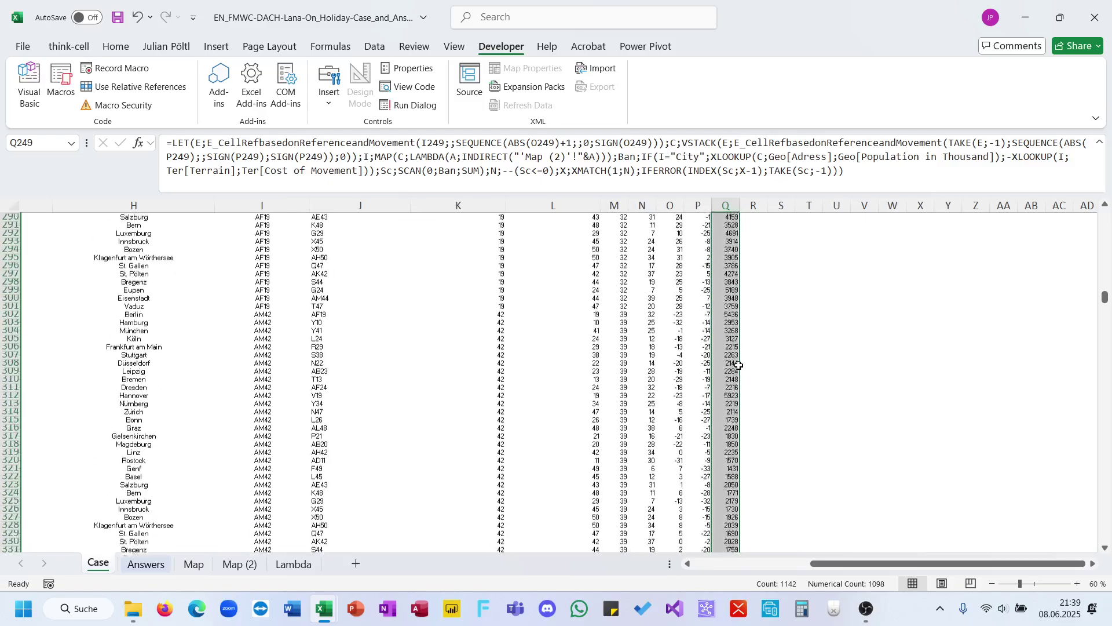
Wrap the banana formula in Q268 in IFERROR with 0 as the fallback and fill it down to the last city pair
click(725, 374)
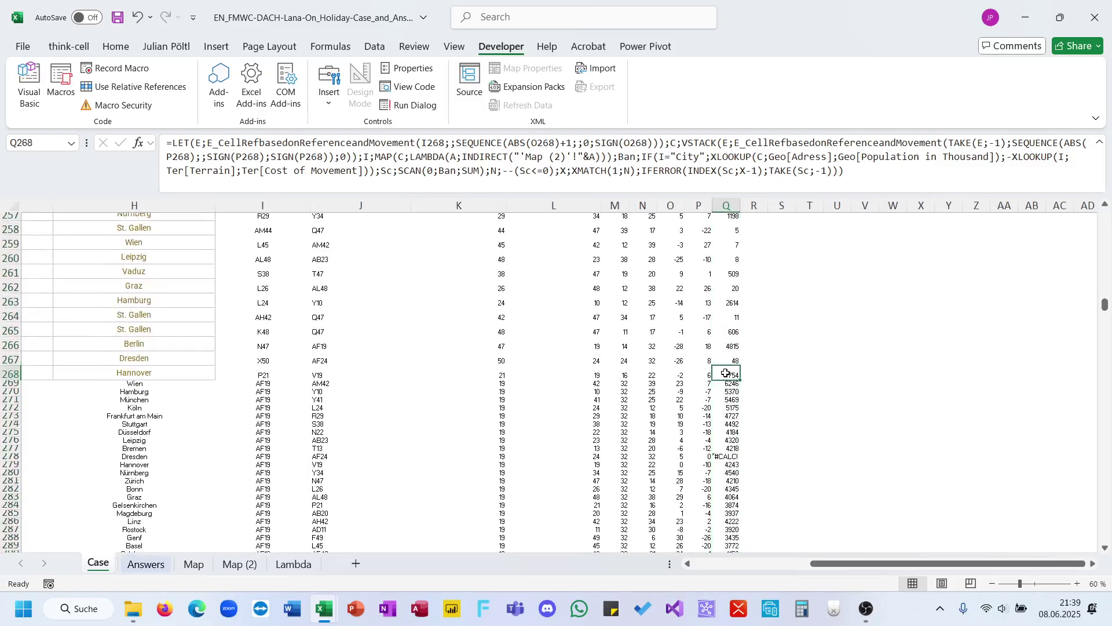
click(174, 143)
text(if)
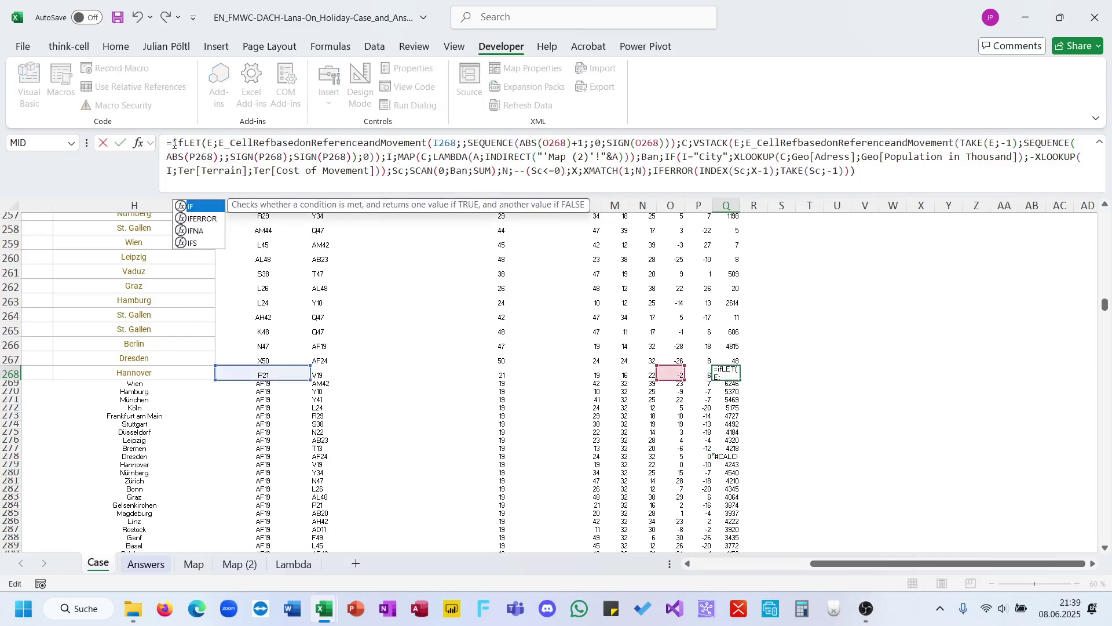
key(Tab)
key(Down)
key(Down)
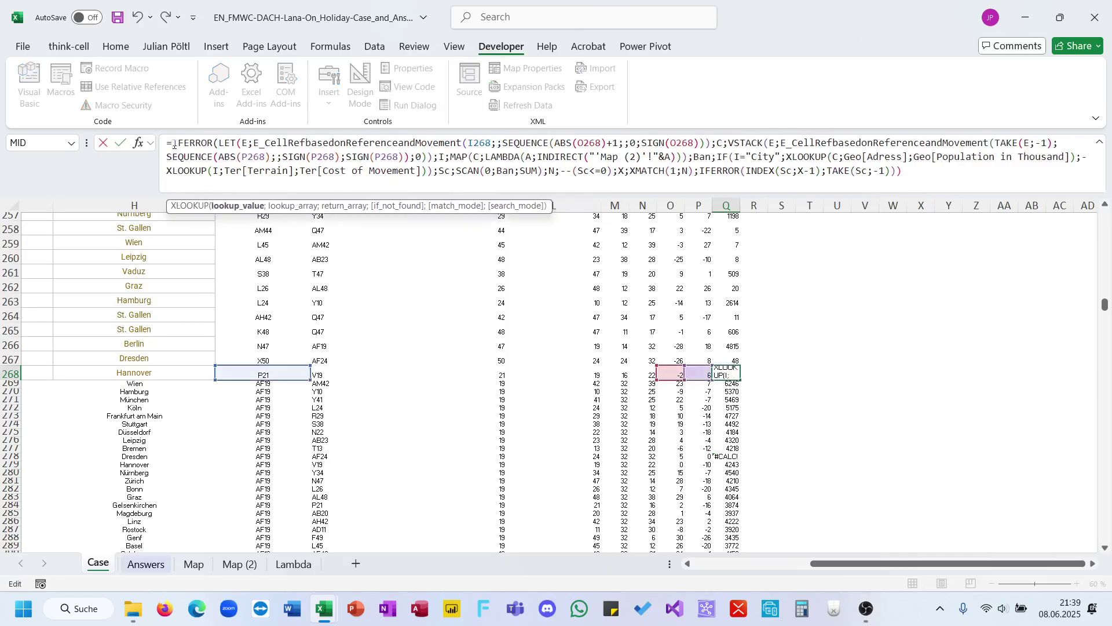
key(End)
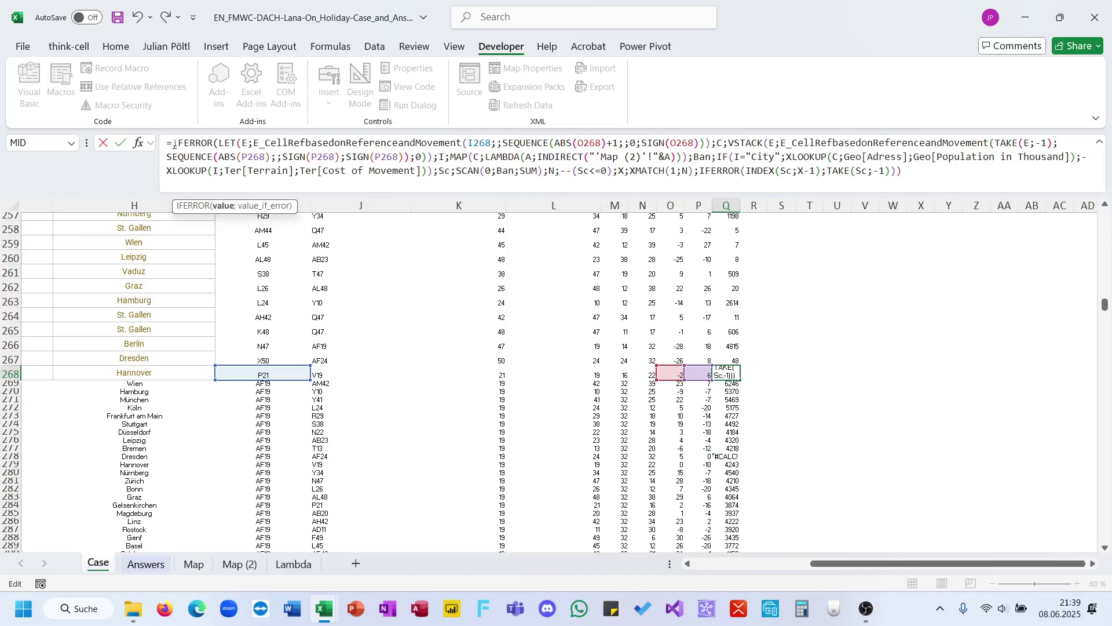
text(;0))
key(Return)
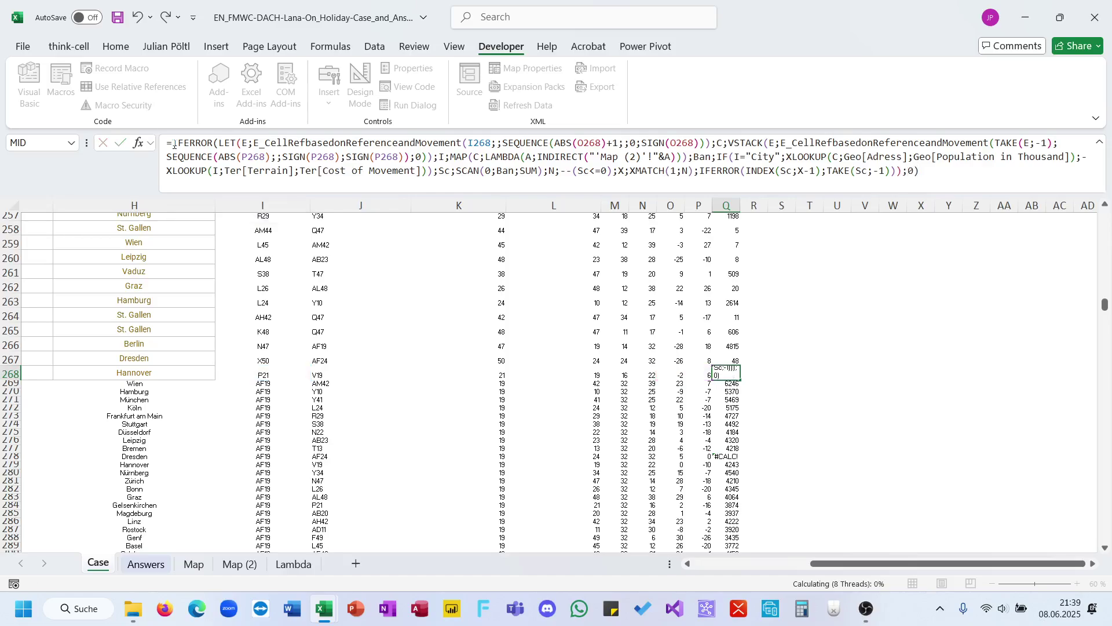
key(Up)
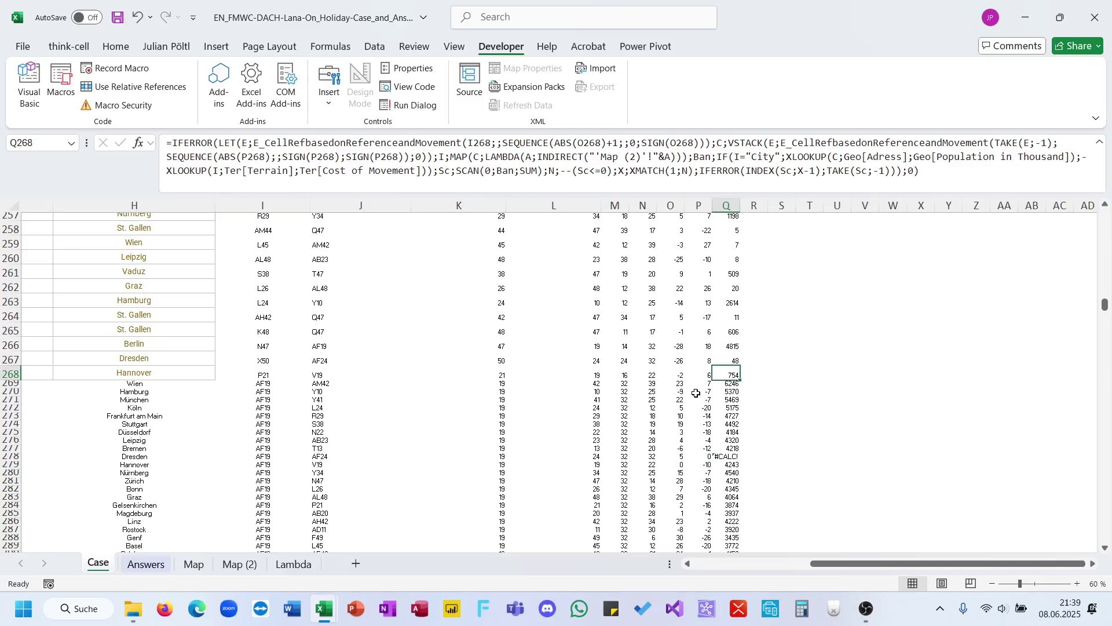
double_click(742, 381)
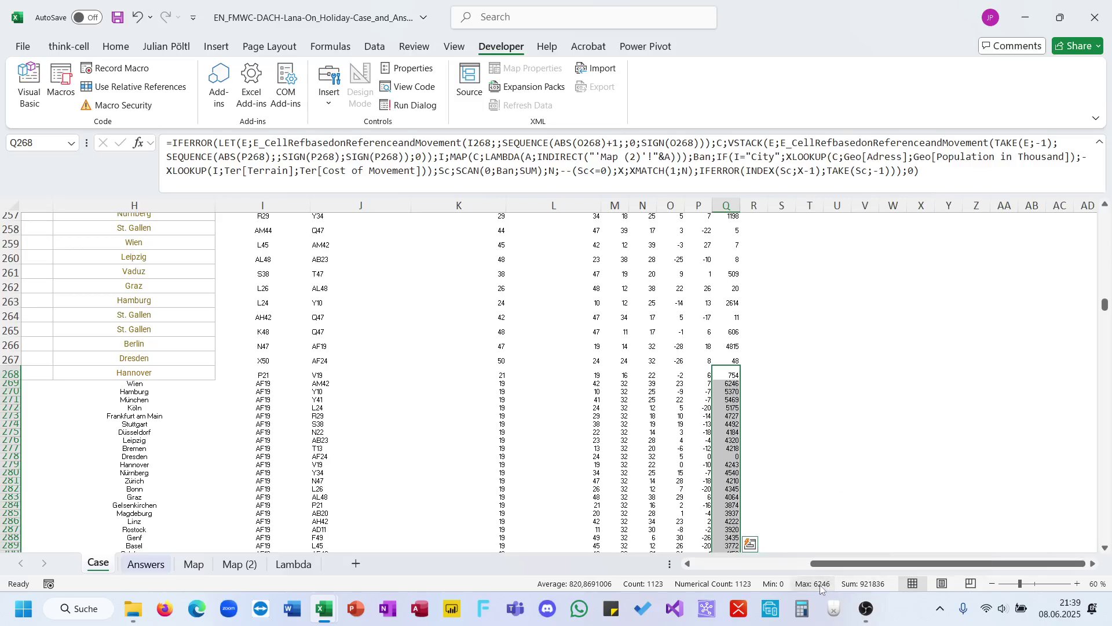
Enter 6246 as the Bonus 5 answer in E29
scroll(216, 427, up, 20)
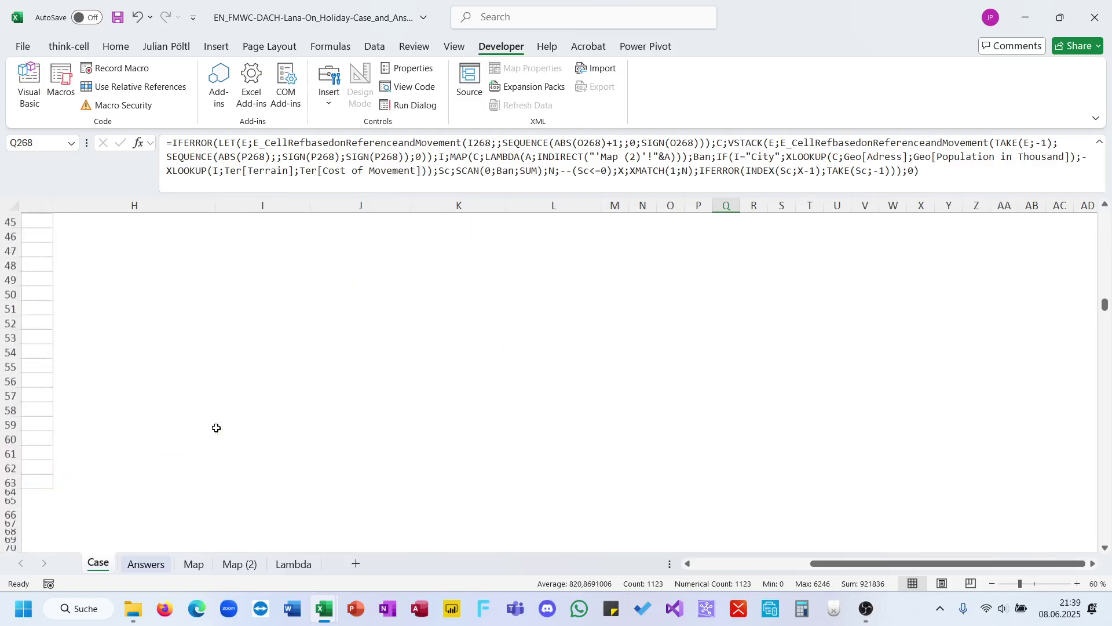
scroll(216, 428, down, 5)
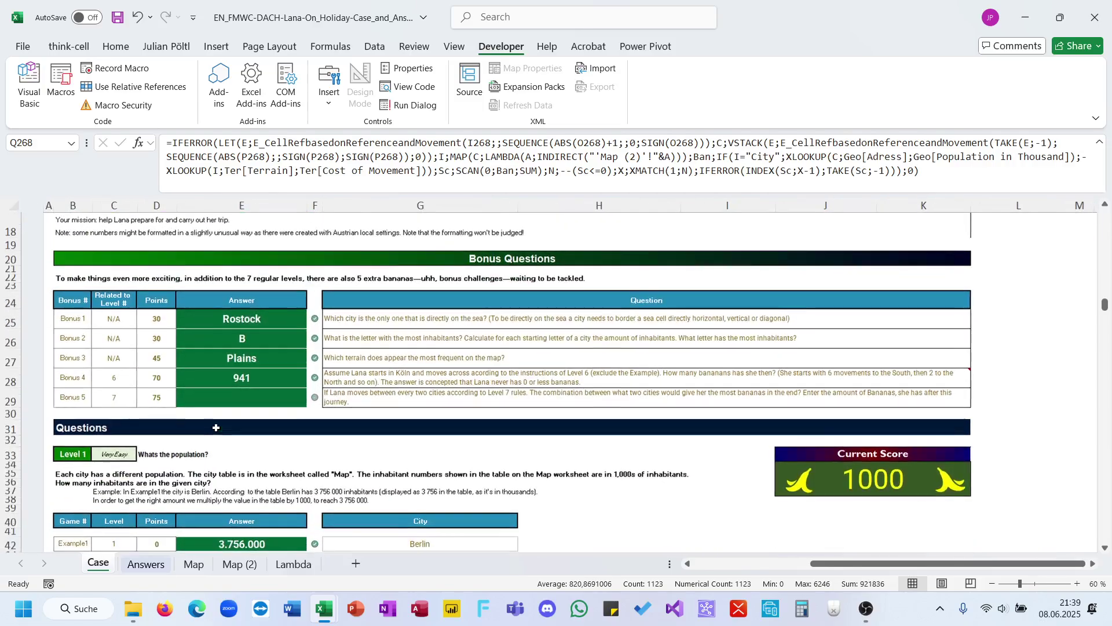
click(252, 397)
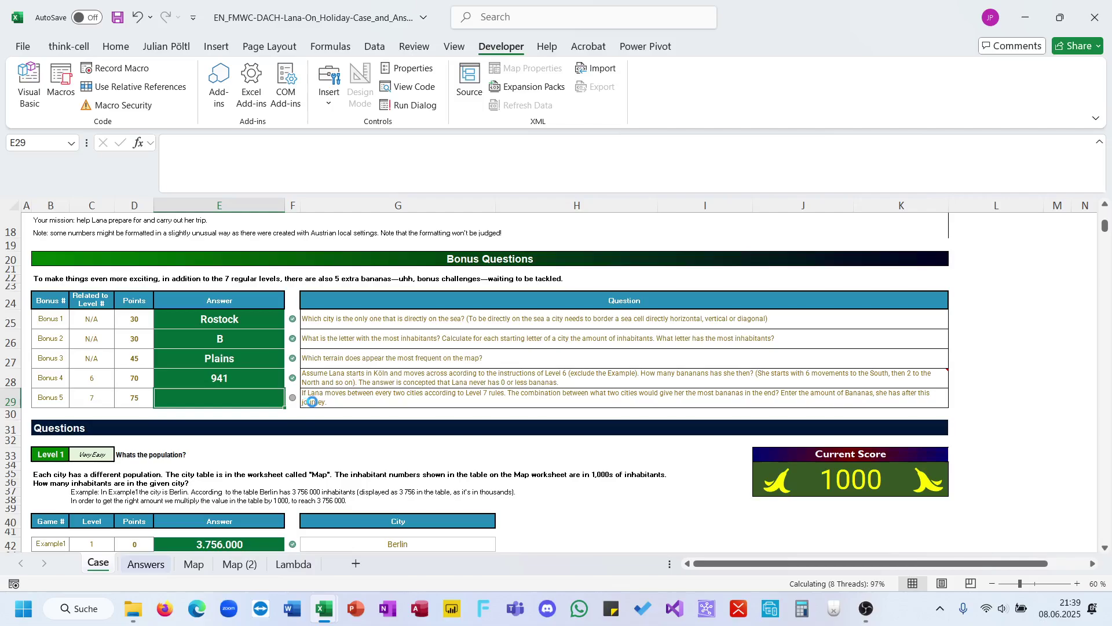
click(312, 402)
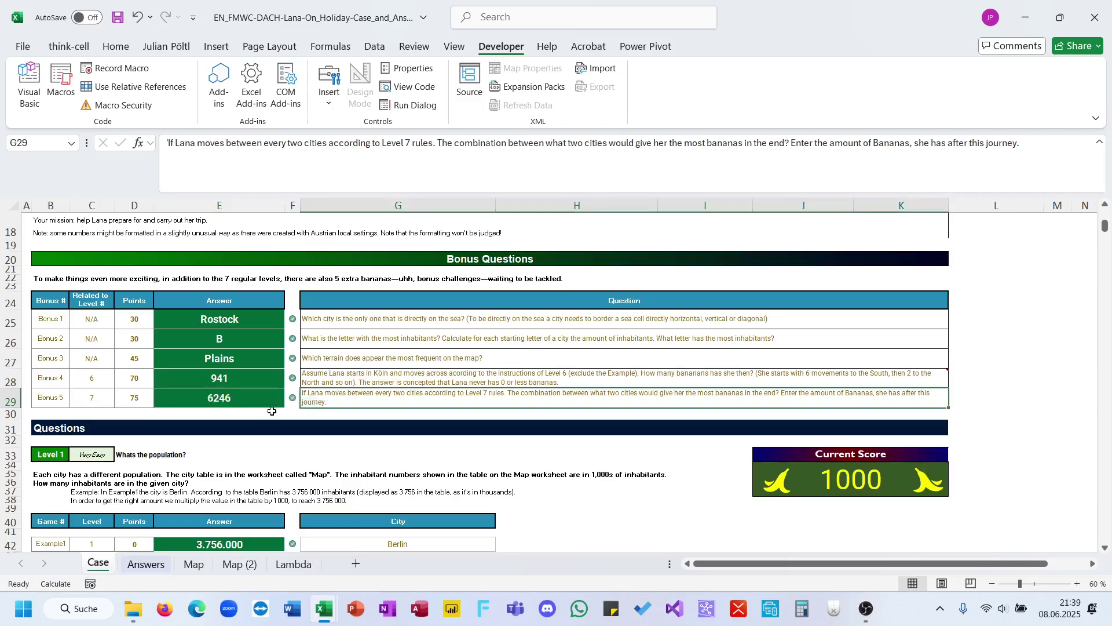
Extend the Current Score formula to include the bonus rows, using $F$25:$F$1001 and $D$25:$D$1001 as its ranges
scroll(271, 411, down, 3)
click(845, 362)
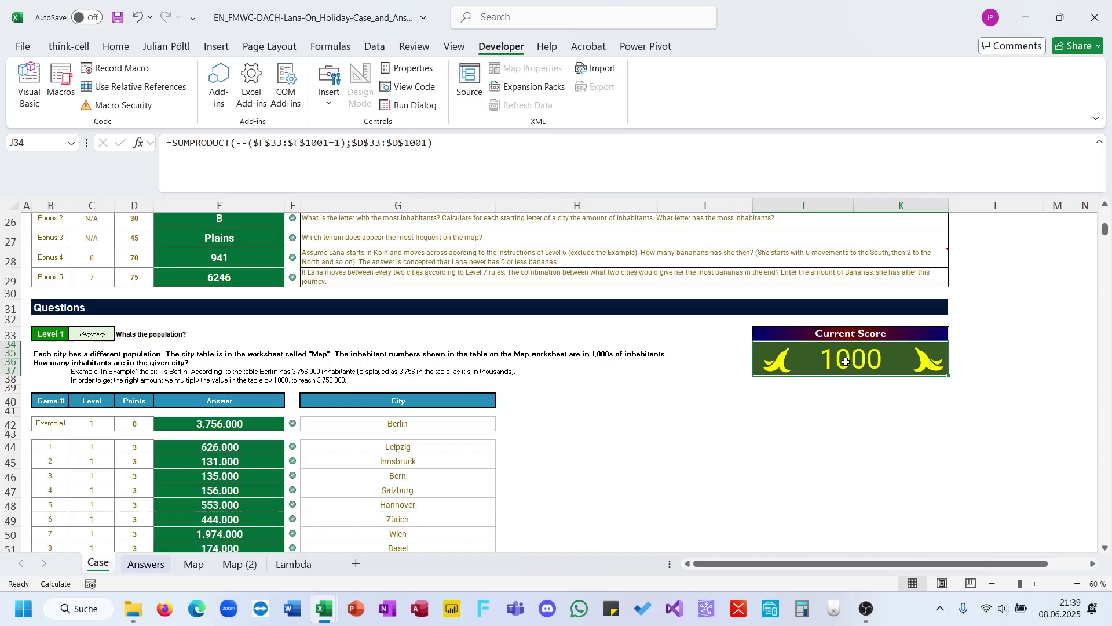
click(558, 175)
scroll(335, 455, up, 3)
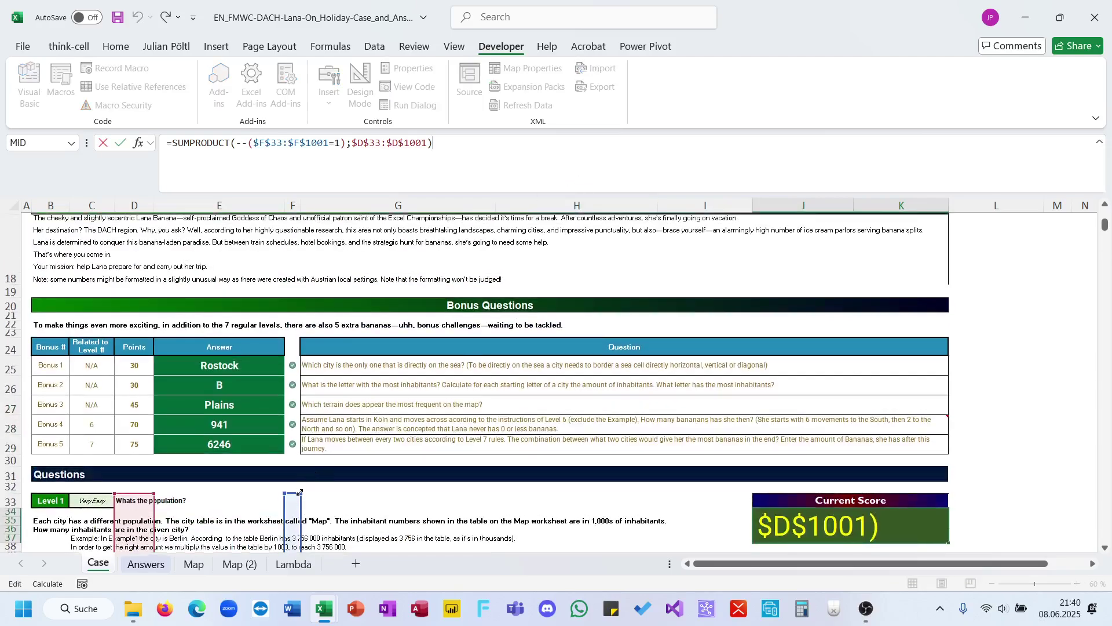
drag(299, 492, 283, 355)
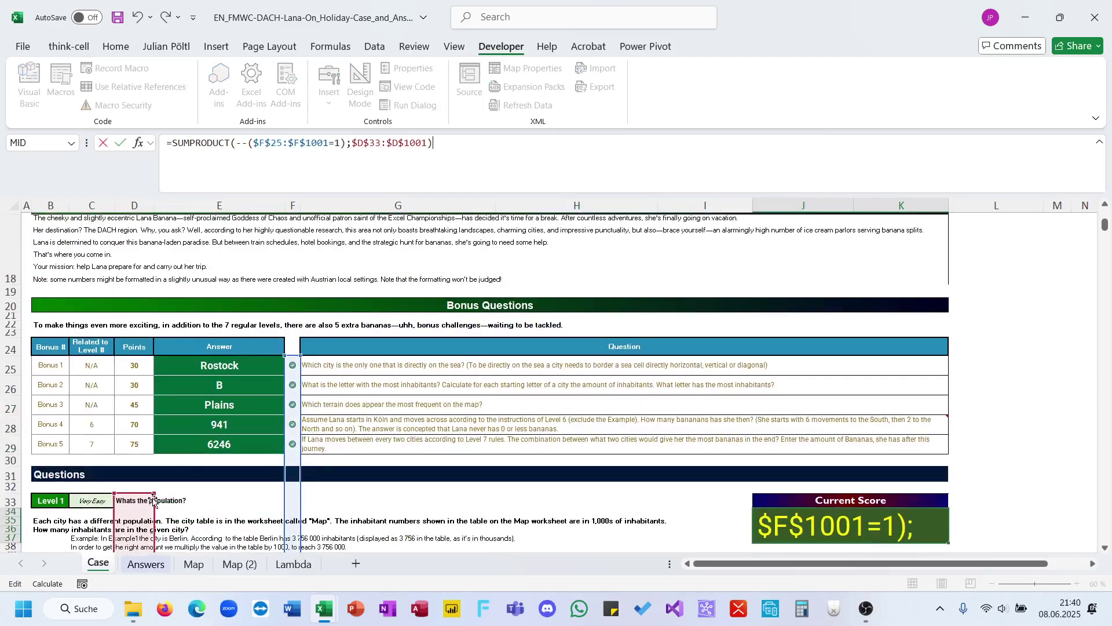
drag(154, 494, 139, 355)
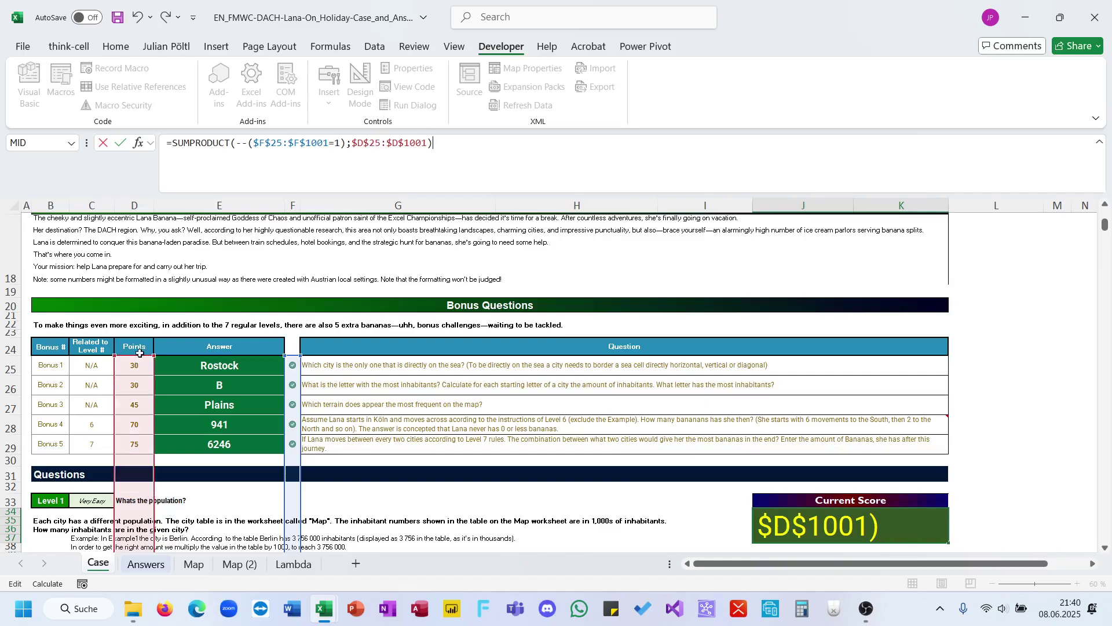
key(Return)
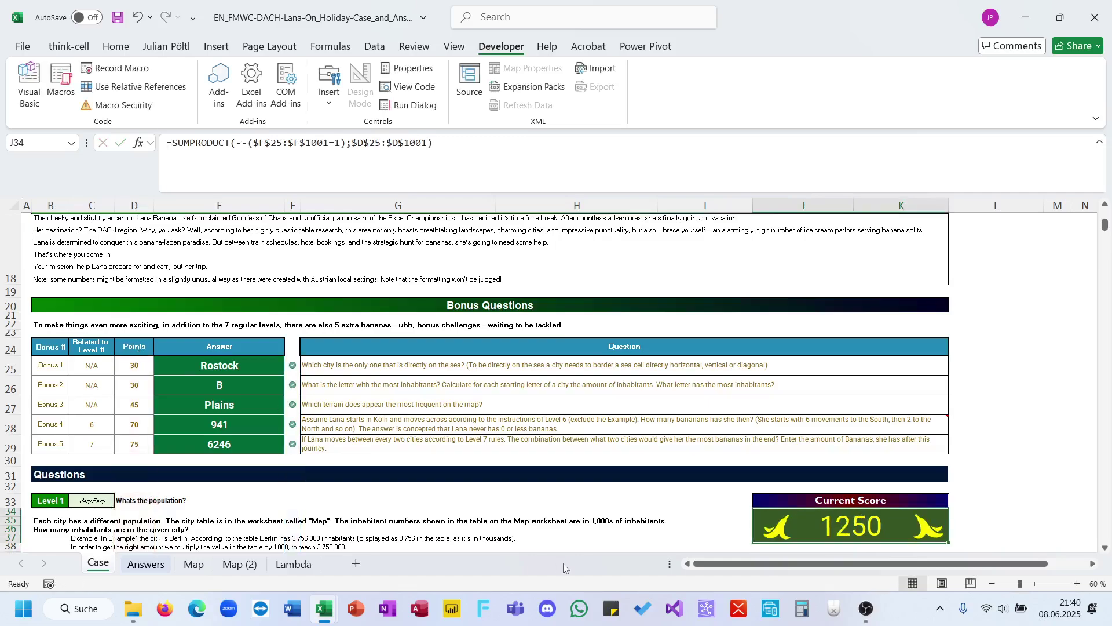
Review the completed level answers on the Case sheet down to the city pairs below the Level 7 table
click(834, 608)
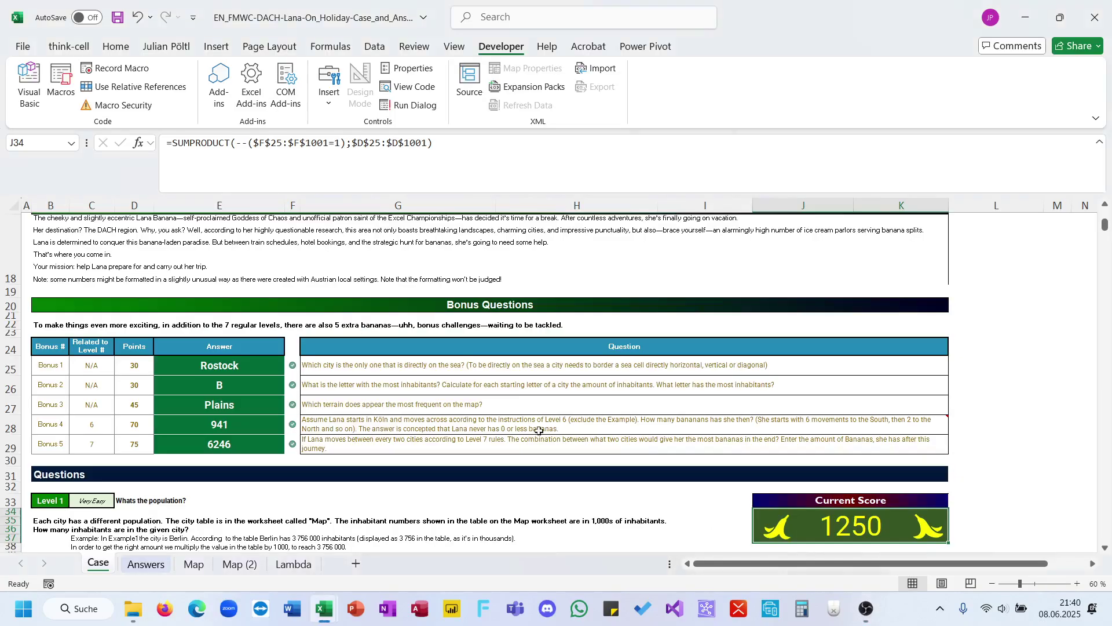
scroll(539, 430, down, 15)
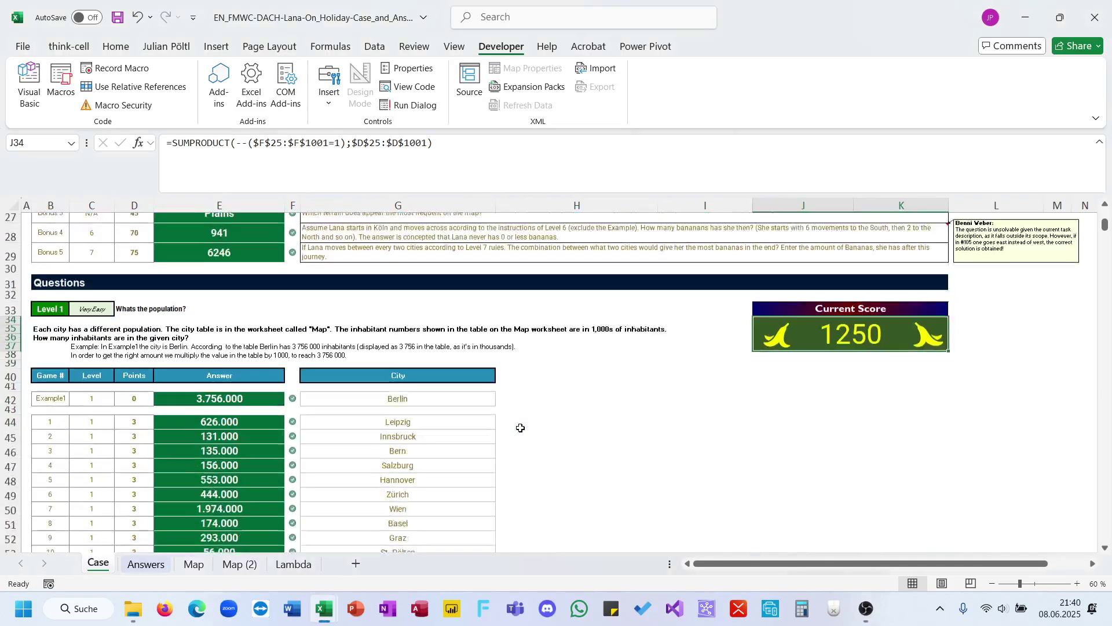
scroll(520, 428, down, 9)
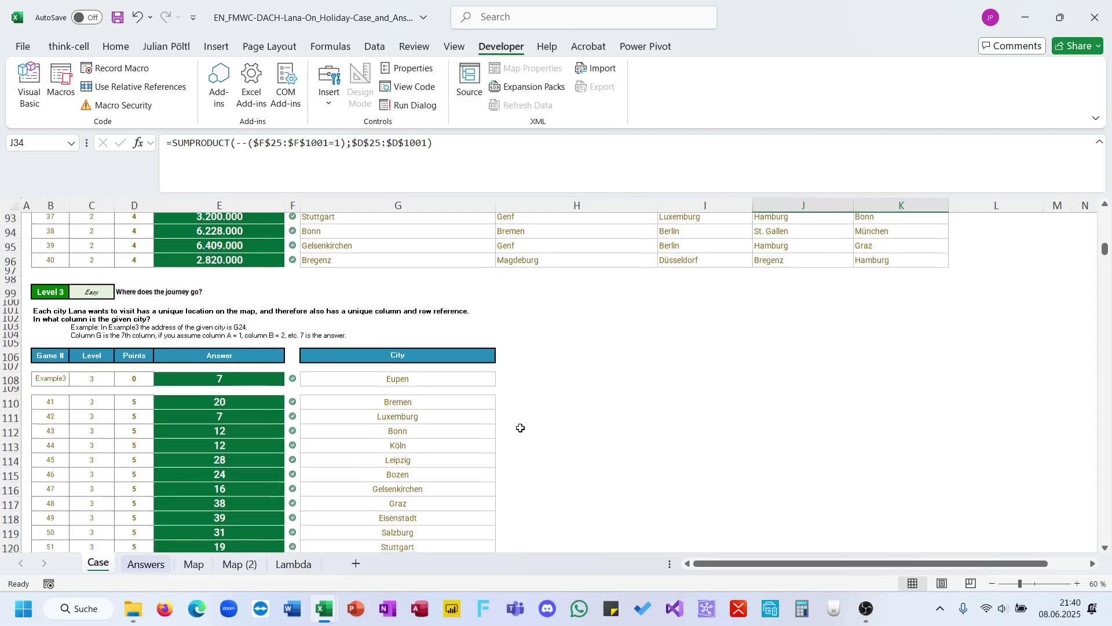
scroll(521, 428, down, 4)
scroll(520, 427, down, 20)
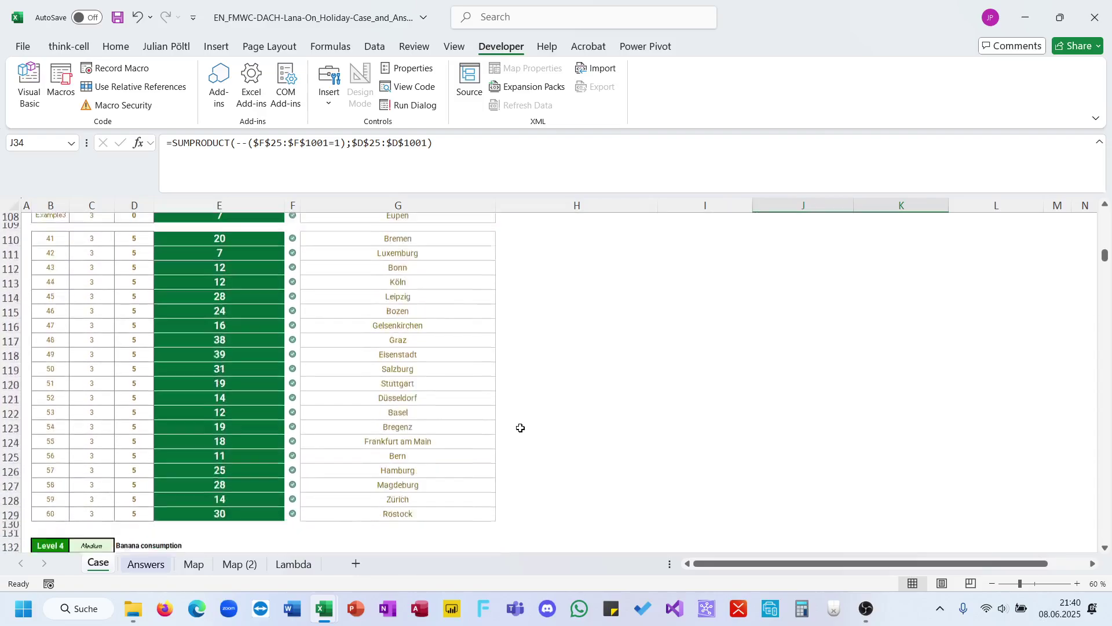
scroll(520, 427, down, 19)
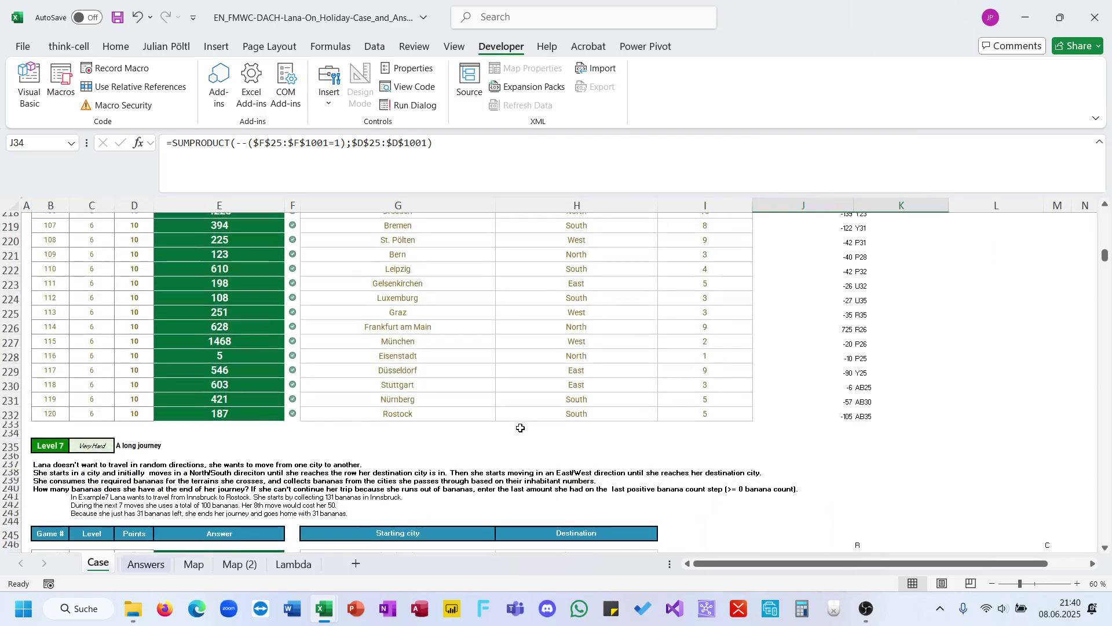
click(520, 428)
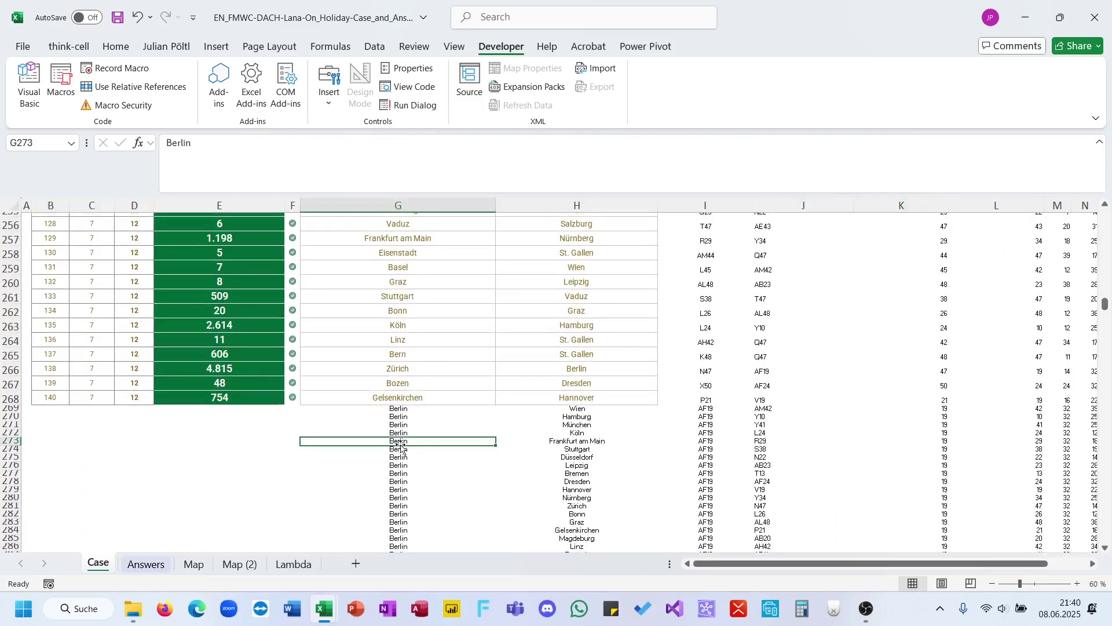
Review the Case sheet from the Level 7 table back up to the bonus answers, Current Score and introduction
scroll(552, 242, up, 8)
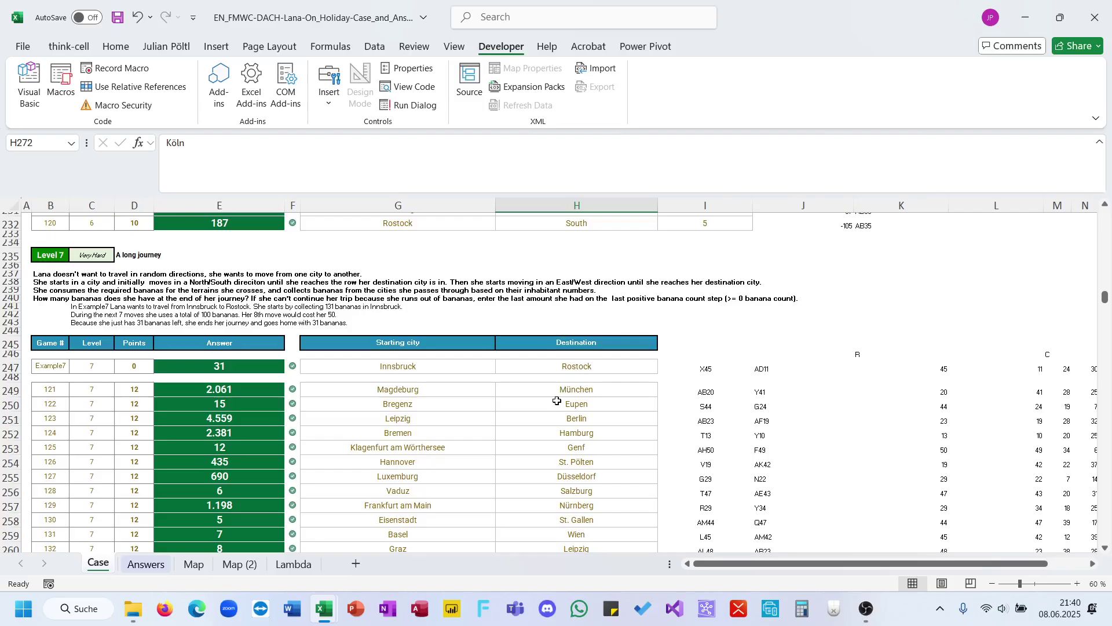
scroll(557, 400, up, 20)
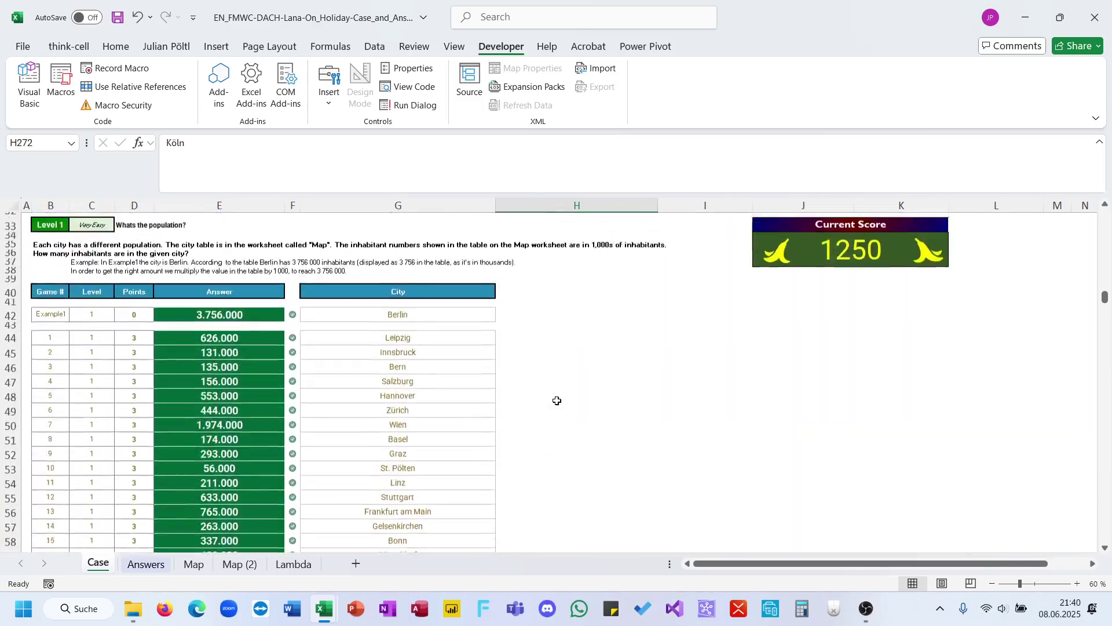
scroll(557, 401, up, 9)
scroll(557, 401, down, 4)
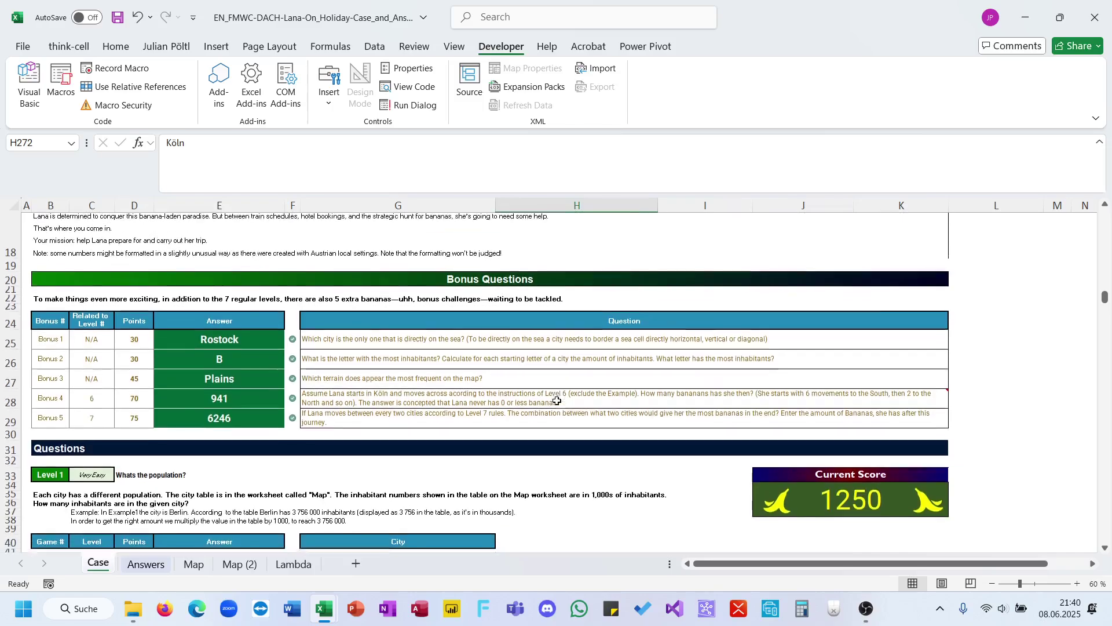
scroll(557, 400, down, 3)
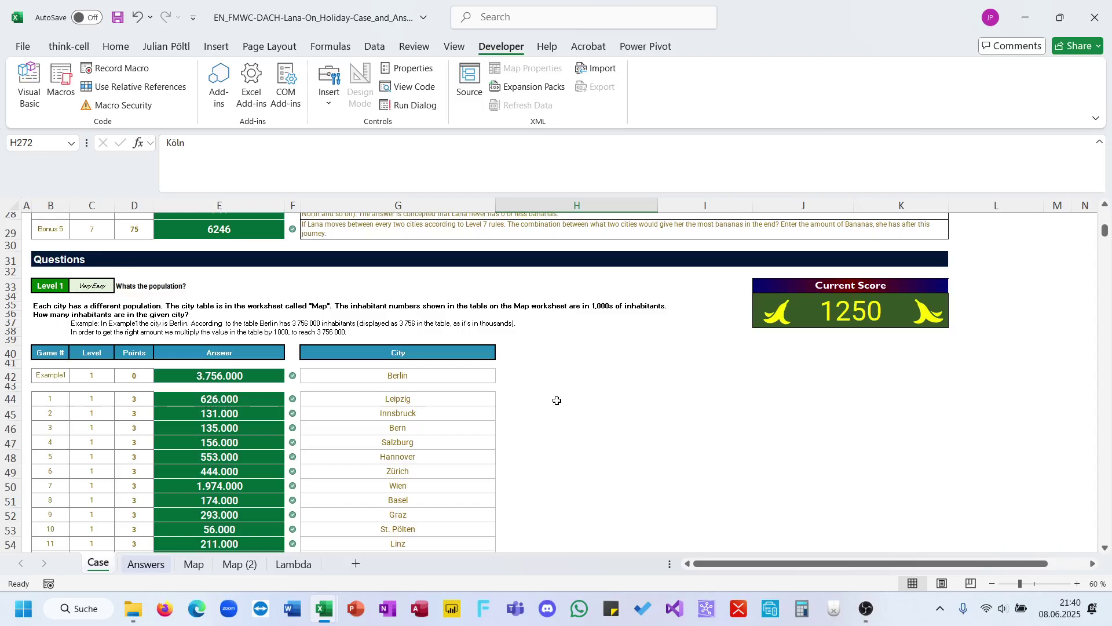
scroll(557, 401, up, 8)
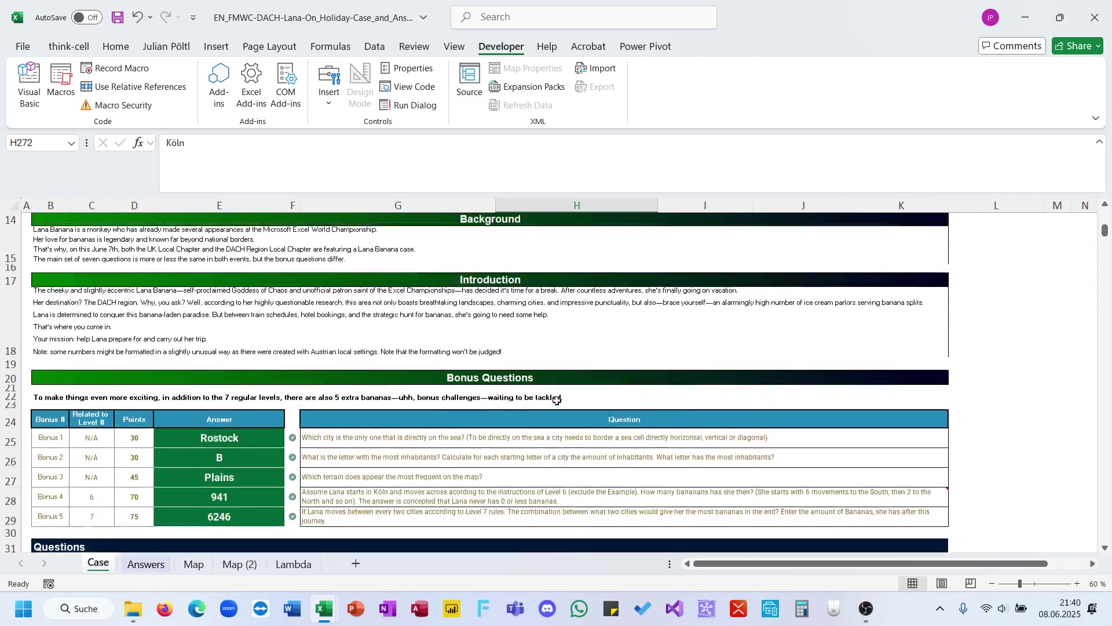
click(876, 614)
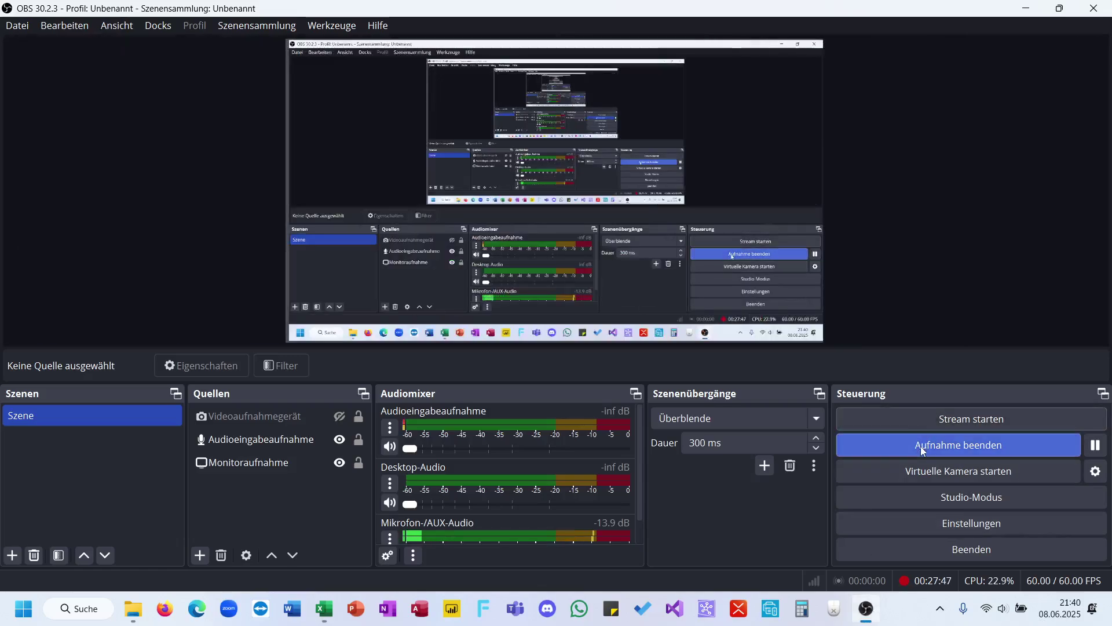